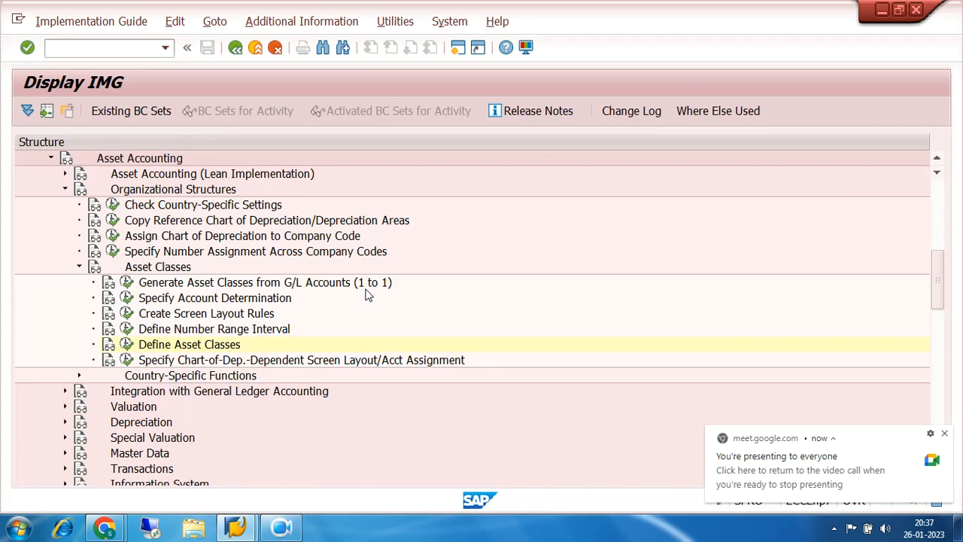
- Collapse the Asset Classes and Organizational Structures nodes under Asset Accounting
{"action": "left_click", "coordinate": [79, 268]}
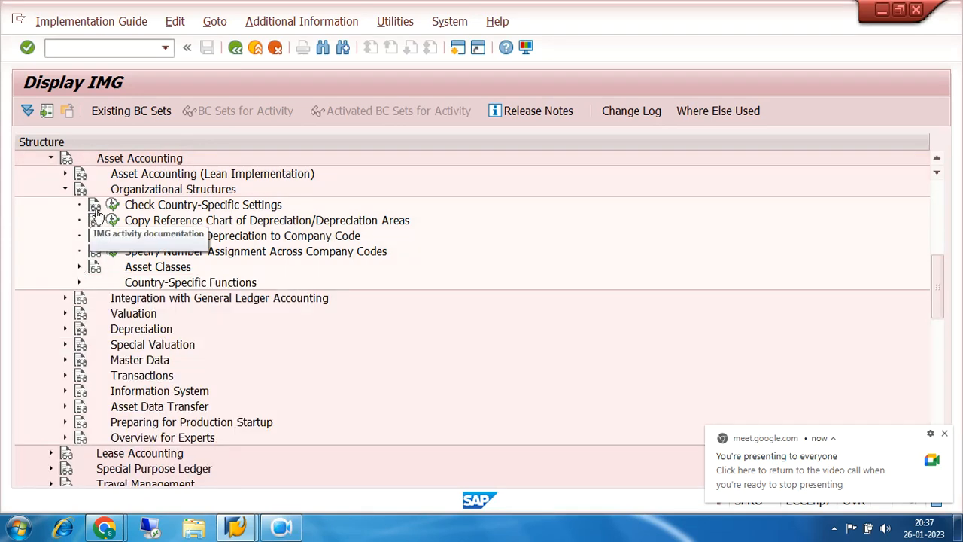
{"action": "scroll", "coordinate": [97, 217], "scroll_direction": "up", "scroll_amount": 1}
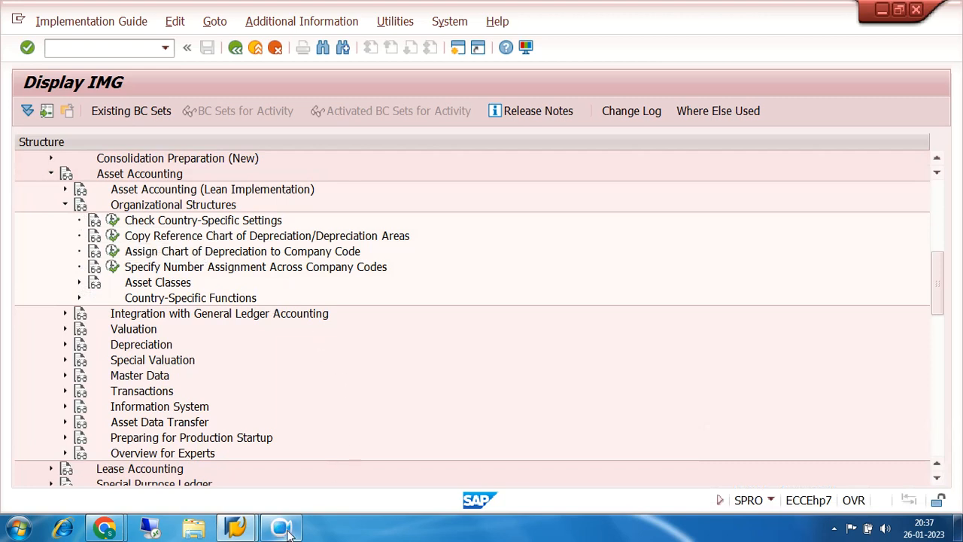
{"action": "left_click", "coordinate": [282, 529]}
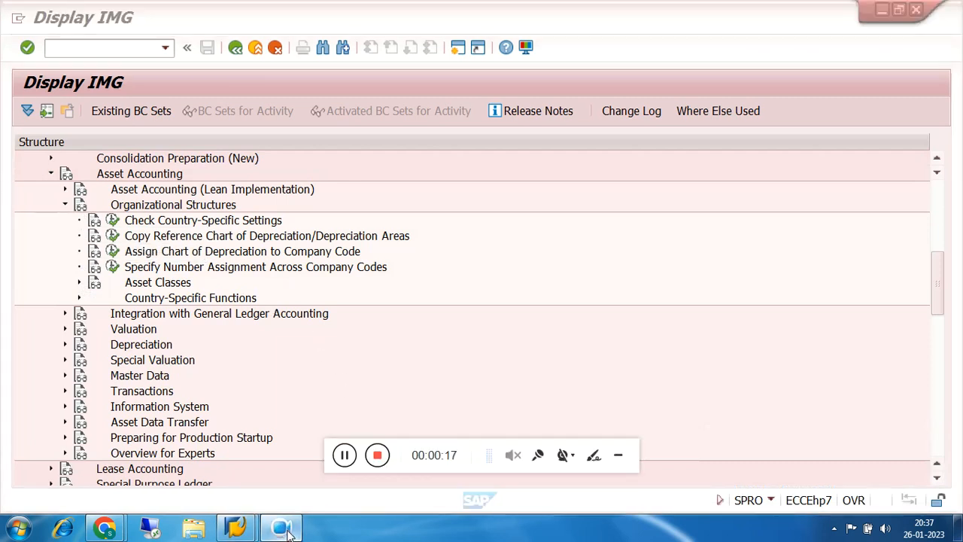
{"action": "left_click", "coordinate": [618, 459]}
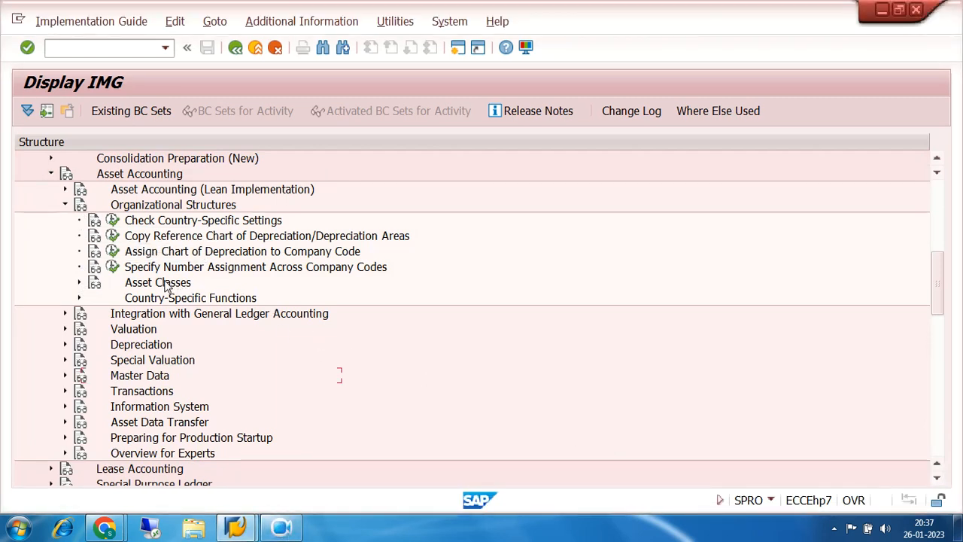
{"action": "left_click", "coordinate": [65, 204]}
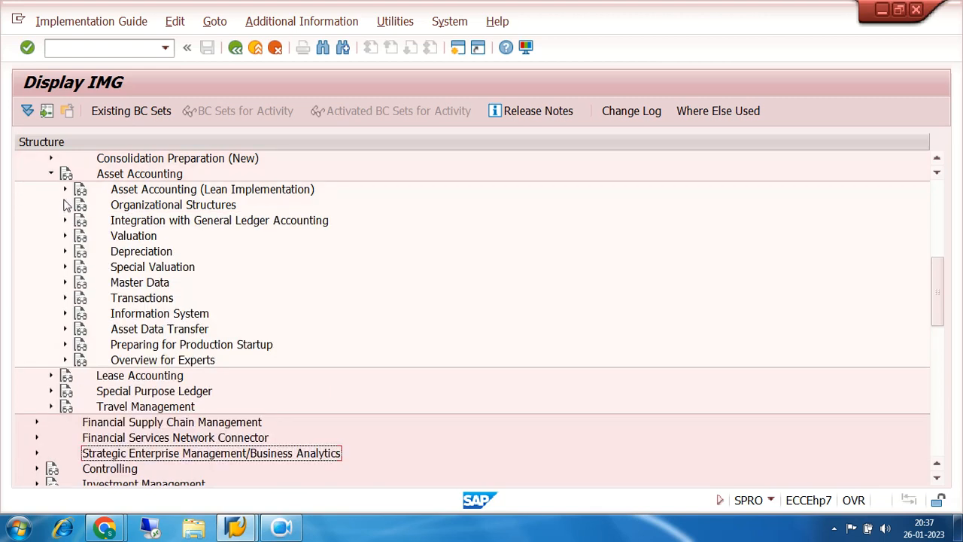
- Expand Asset Accounting (Lean Implementation) down to Organizational Structures and its Depreciation Areas node
{"action": "left_click", "coordinate": [65, 190]}
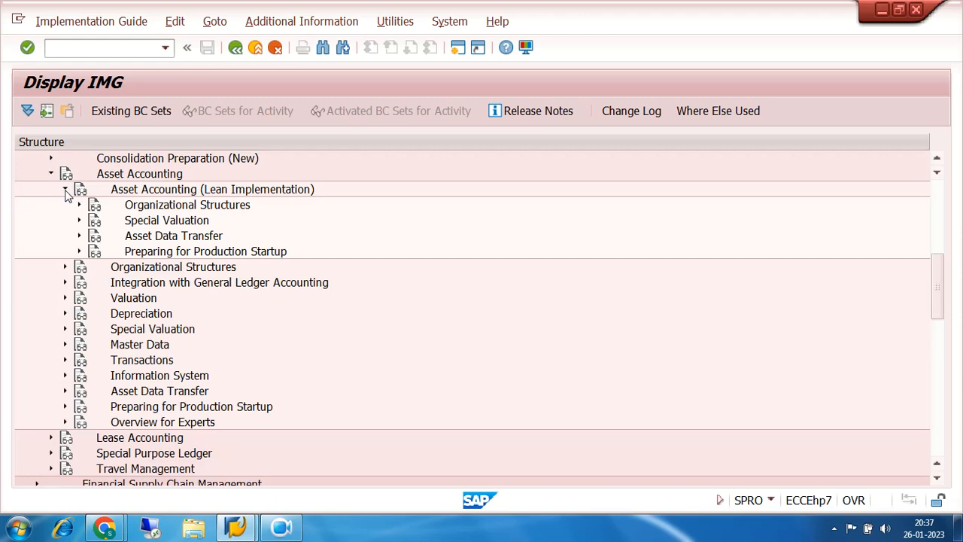
{"action": "left_click", "coordinate": [79, 205]}
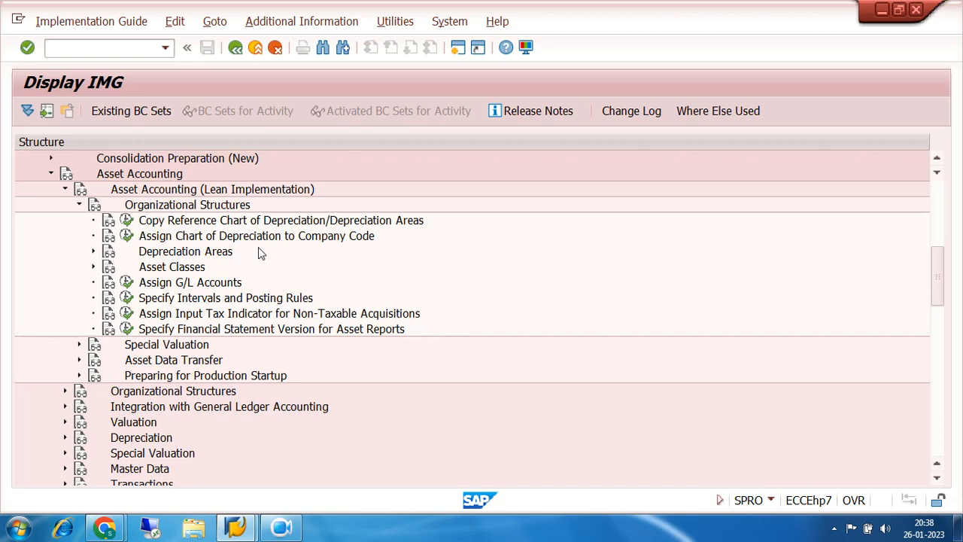
{"action": "left_click", "coordinate": [160, 226]}
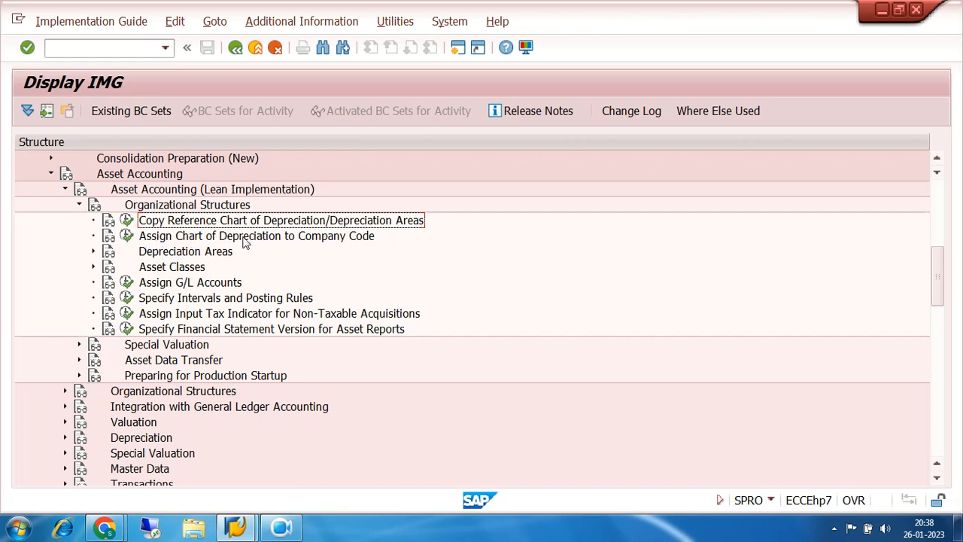
{"action": "left_click", "coordinate": [94, 251]}
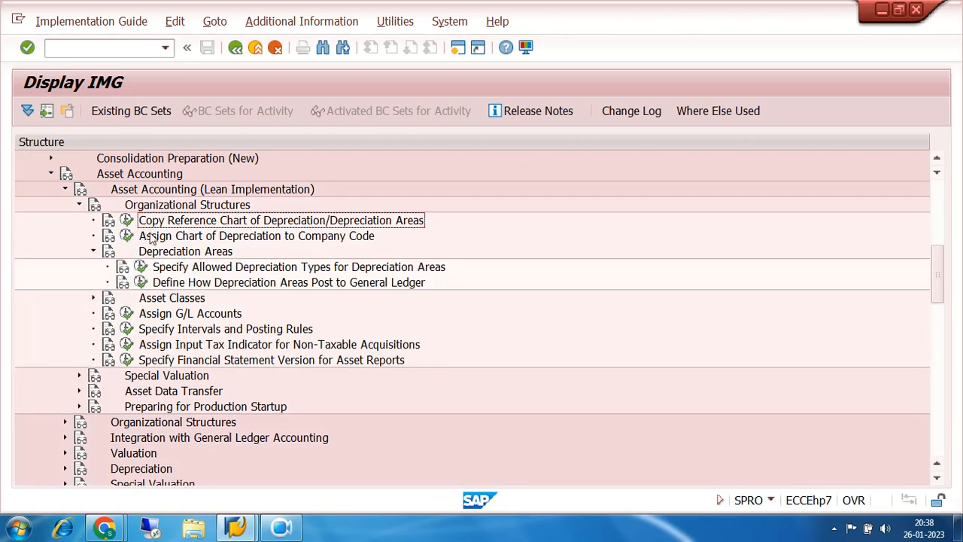
- View the Copy Reference Chart of Depreciation activity under Copy Reference Chart of Depreciation/Depreciation Areas, and return to the activity list
{"action": "left_click", "coordinate": [126, 221]}
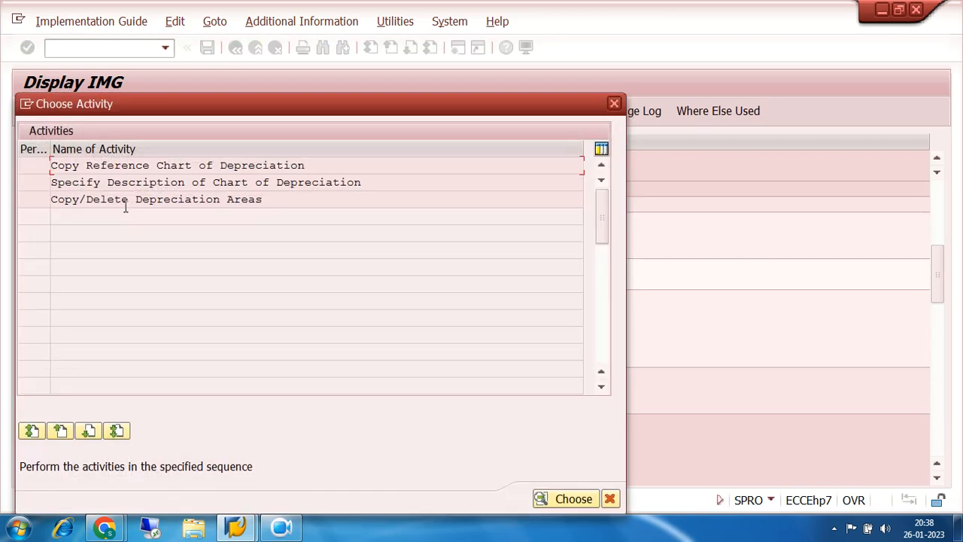
{"action": "left_click", "coordinate": [122, 182]}
{"action": "left_click", "coordinate": [124, 165]}
{"action": "left_click", "coordinate": [128, 183]}
{"action": "double_click", "coordinate": [133, 166]}
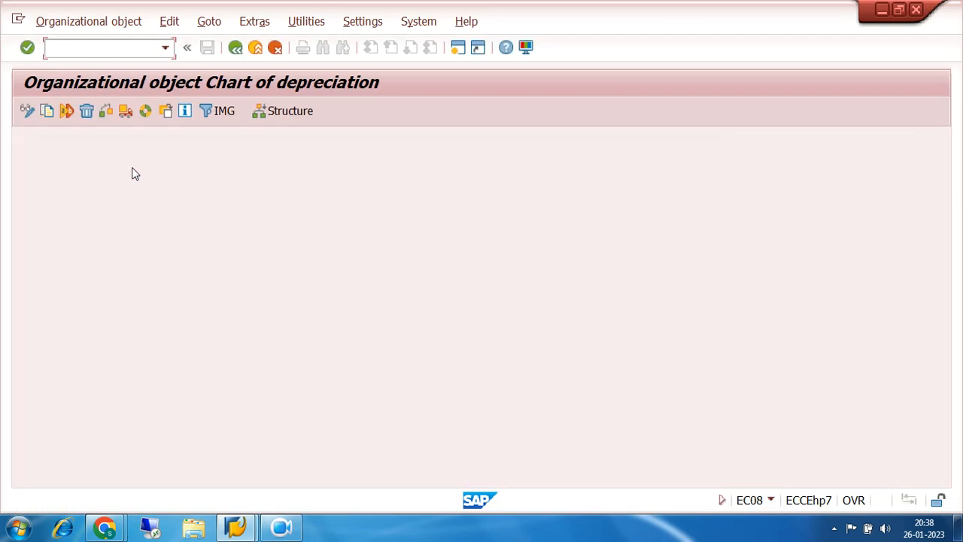
{"action": "left_click", "coordinate": [237, 49]}
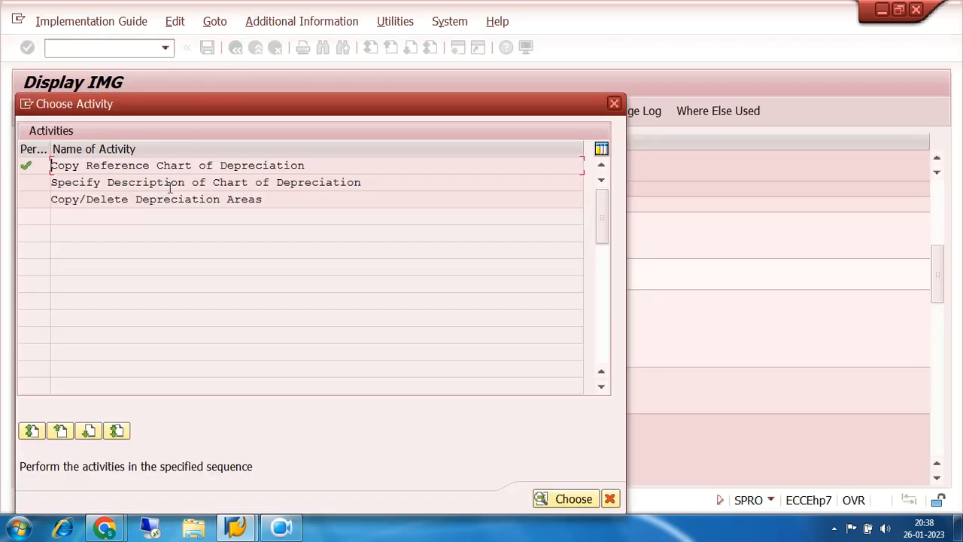
- Find the India sample chart of depreciation in Specify Description of Chart of Depreciation, highlight its description and return to the activity list
{"action": "double_click", "coordinate": [171, 183]}
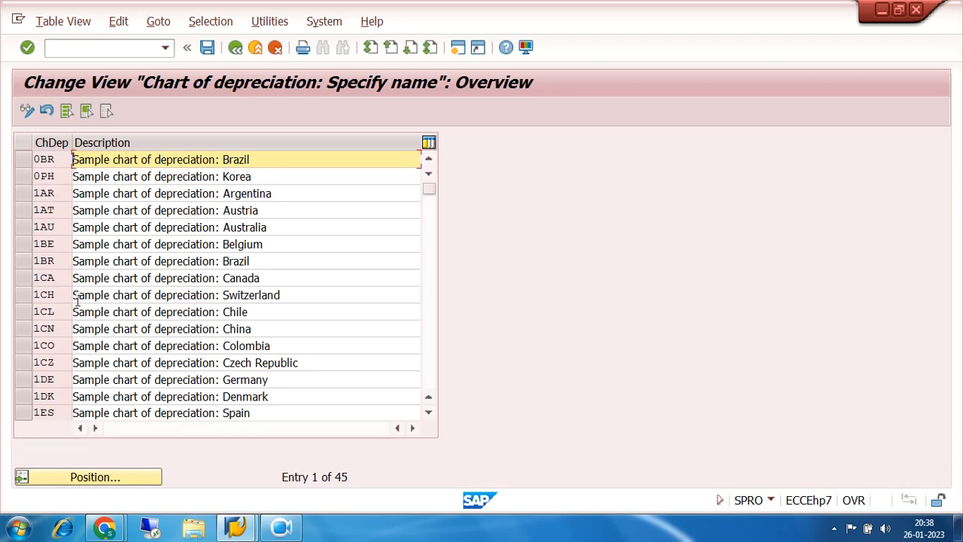
{"action": "scroll", "coordinate": [57, 345], "scroll_direction": "down", "scroll_amount": 1}
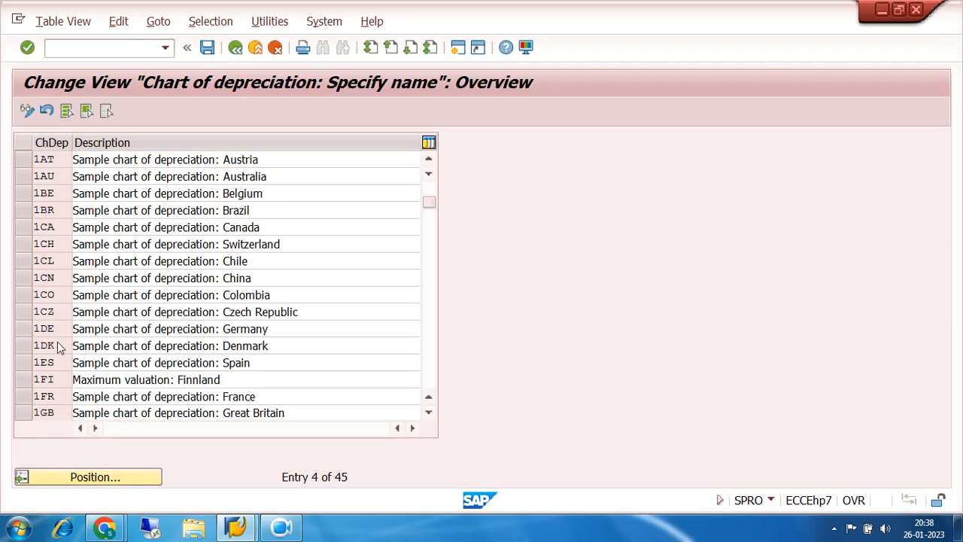
{"action": "scroll", "coordinate": [57, 345], "scroll_direction": "down", "scroll_amount": 2}
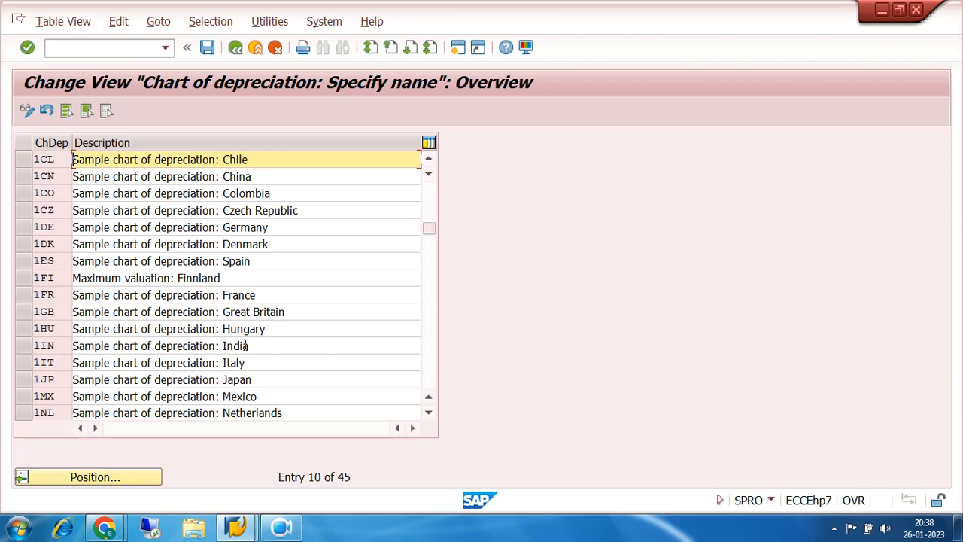
{"action": "left_click_drag", "start_coordinate": [263, 345], "coordinate": [64, 345]}
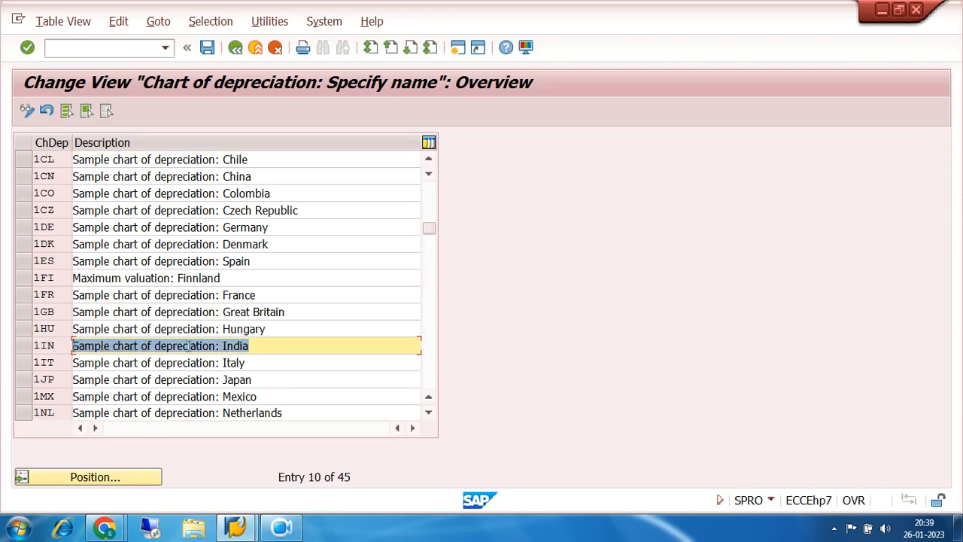
{"action": "left_click", "coordinate": [254, 344]}
{"action": "left_click_drag", "start_coordinate": [254, 344], "coordinate": [72, 346]}
{"action": "left_click", "coordinate": [236, 48]}
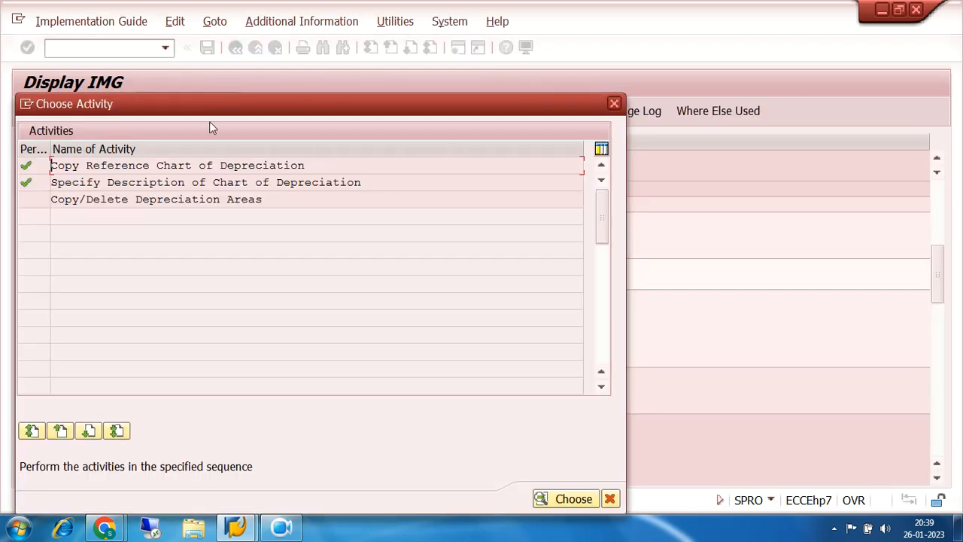
- Reopen Specify Description of Chart of Depreciation and position the list at chart of depreciation 7200
{"action": "double_click", "coordinate": [191, 182]}
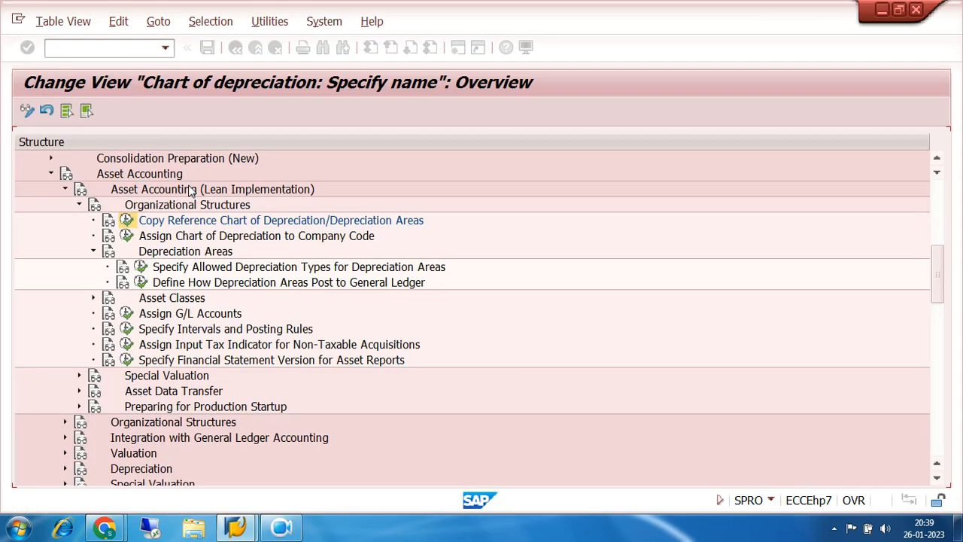
{"action": "left_click", "coordinate": [118, 478]}
{"action": "type", "text": "7200"}
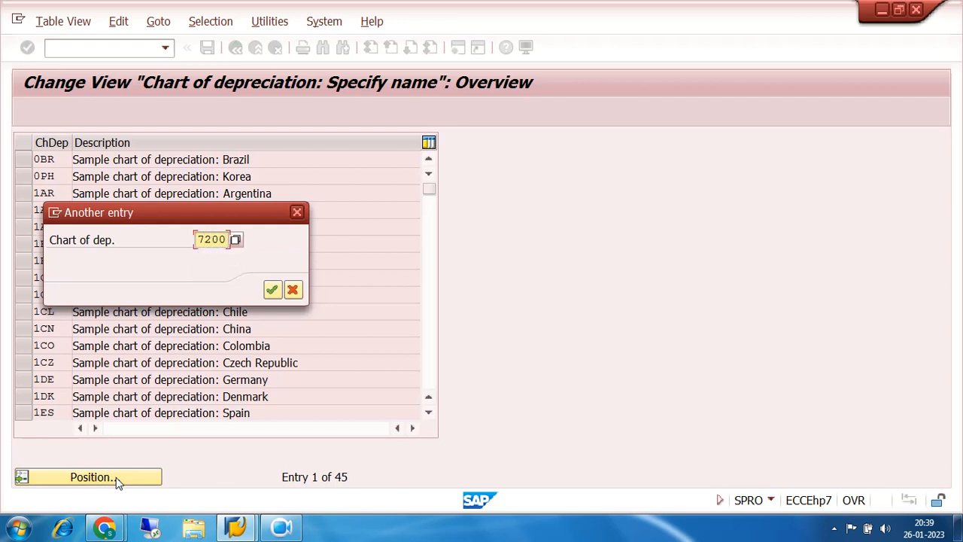
{"action": "key", "text": "Return"}
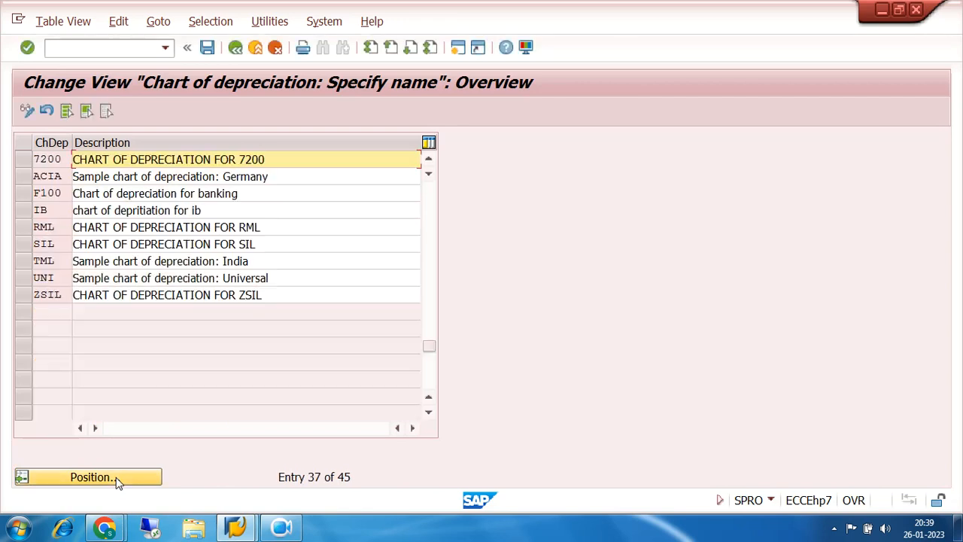
- Highlight the description of chart of depreciation 7200 and return to the activity list
{"action": "left_click", "coordinate": [287, 157]}
{"action": "left_click_drag", "start_coordinate": [287, 157], "coordinate": [54, 175]}
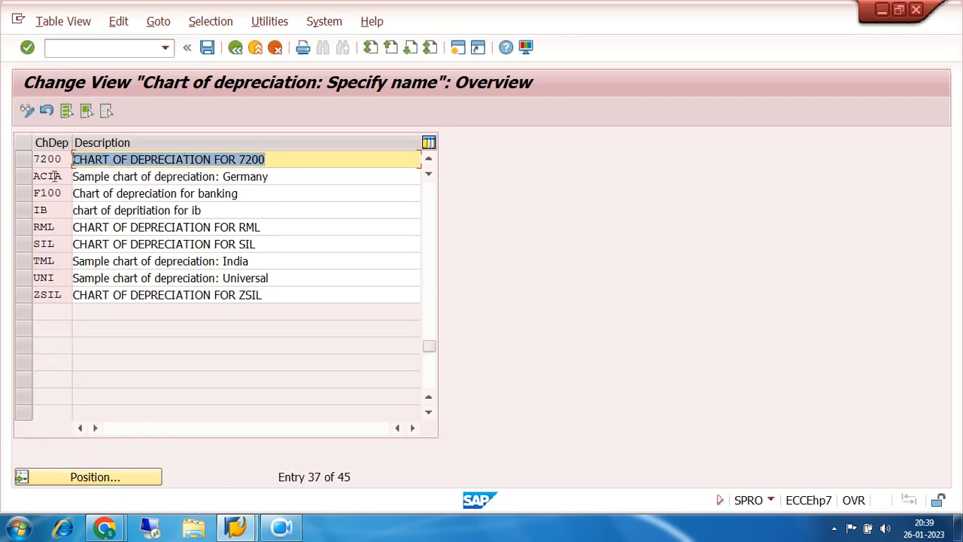
{"action": "left_click_drag", "start_coordinate": [270, 155], "coordinate": [66, 172]}
{"action": "left_click", "coordinate": [205, 50]}
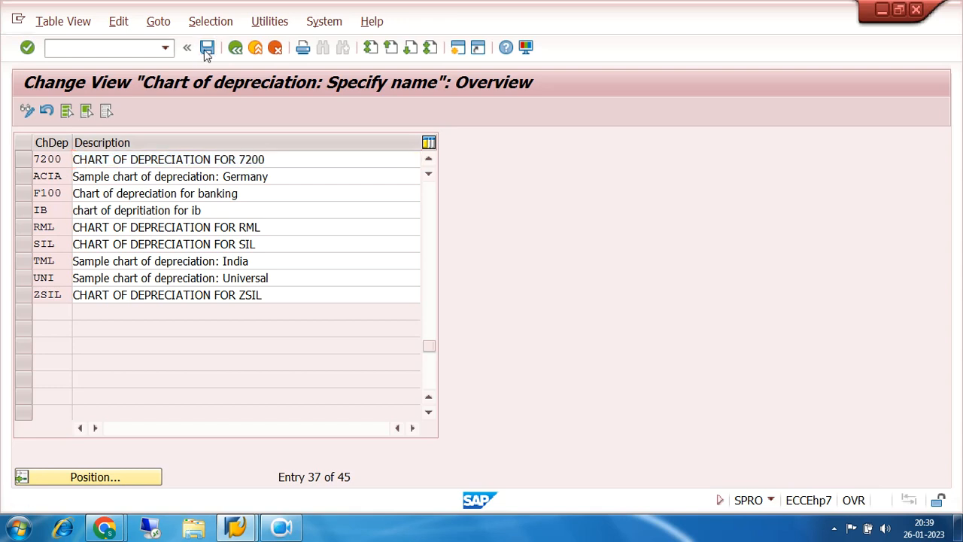
{"action": "left_click", "coordinate": [234, 48]}
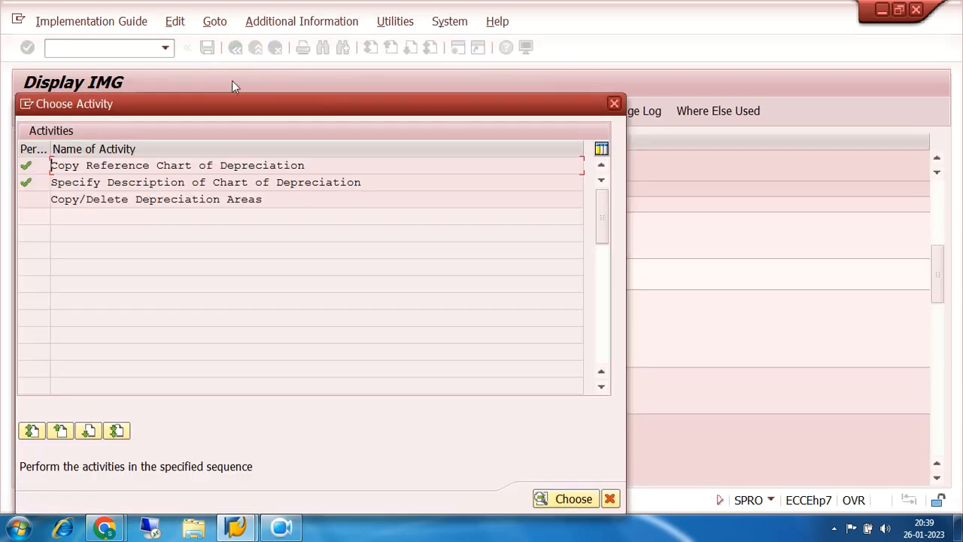
- Open Copy/Delete Depreciation Areas with chart of depreciation 7200 as the work area and display the Book depreciation area's details
{"action": "double_click", "coordinate": [196, 200]}
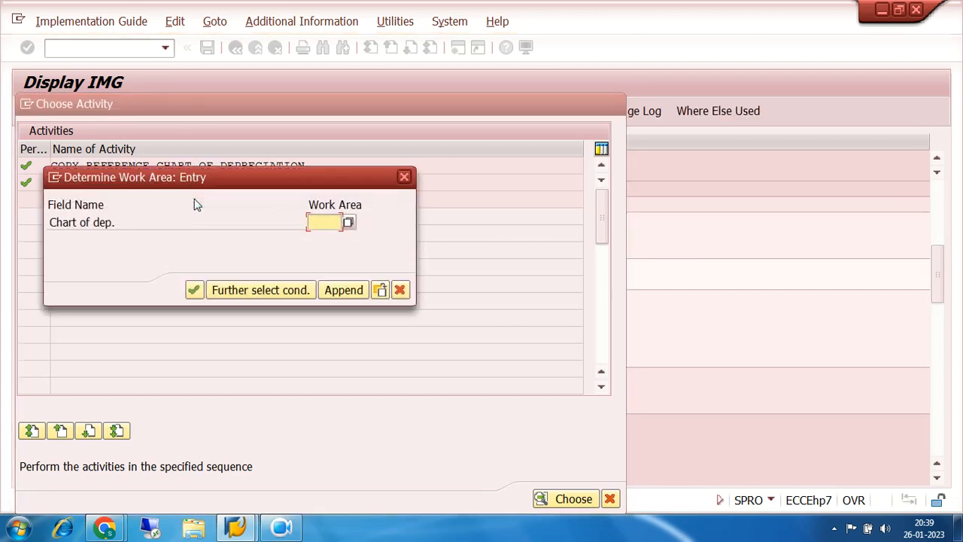
{"action": "key", "text": "BackSpace"}
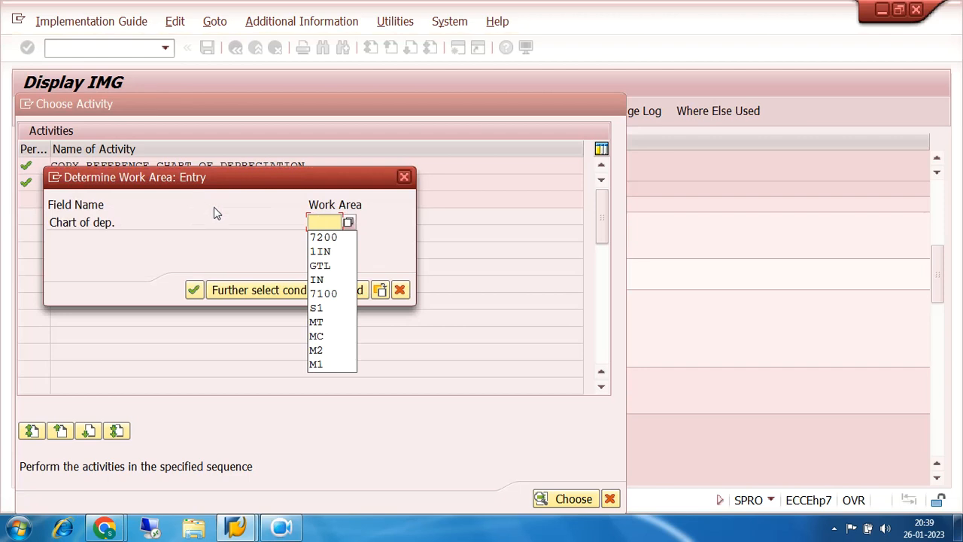
{"action": "left_click", "coordinate": [324, 239]}
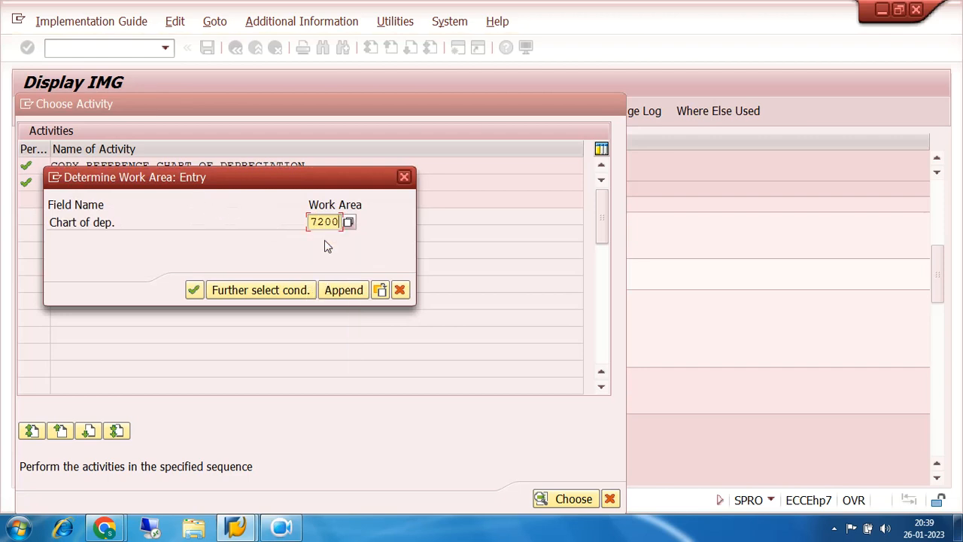
{"action": "left_click", "coordinate": [195, 292]}
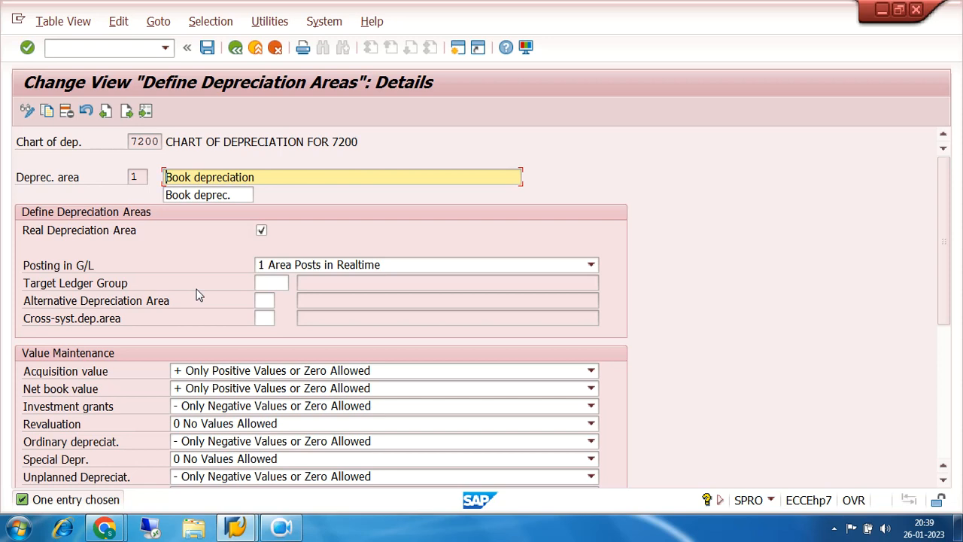
- Return to the depreciation areas overview and examine the Book depreciation row's area number, name, target group and G/L posting indicator
{"action": "left_click", "coordinate": [236, 48]}
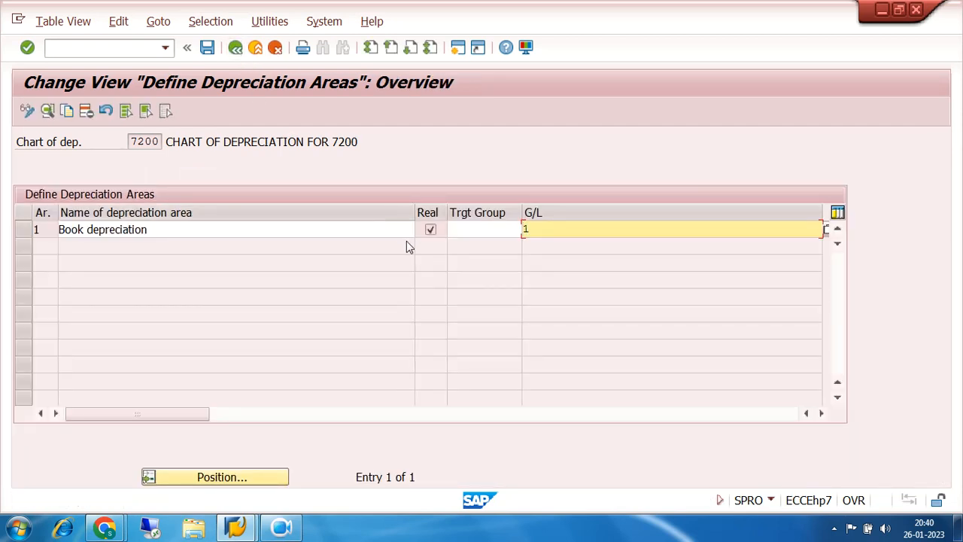
{"action": "left_click", "coordinate": [263, 230]}
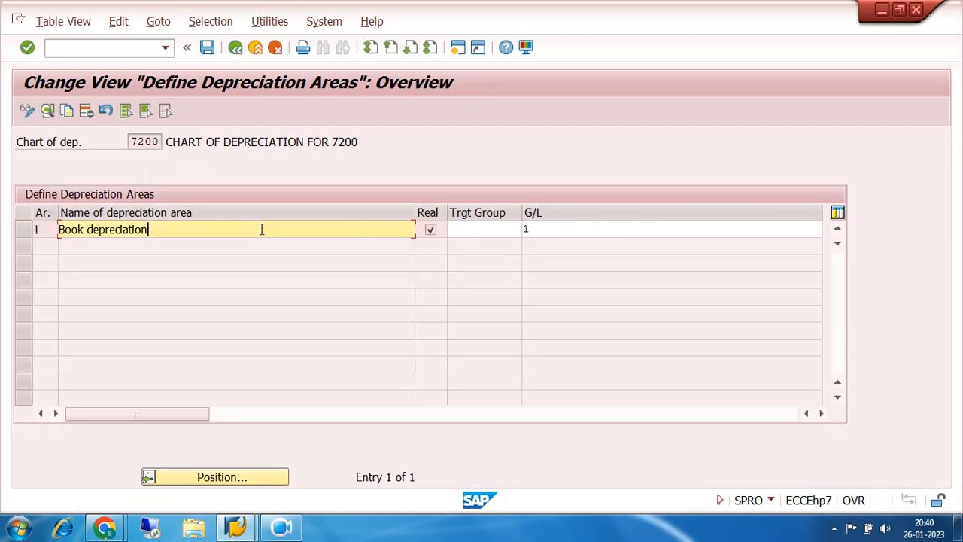
{"action": "left_click", "coordinate": [41, 229]}
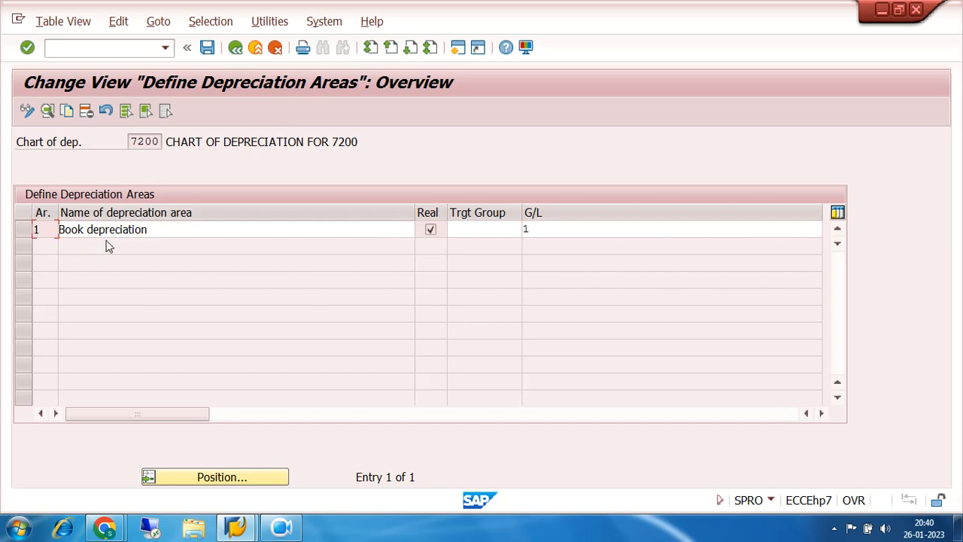
{"action": "left_click", "coordinate": [488, 229]}
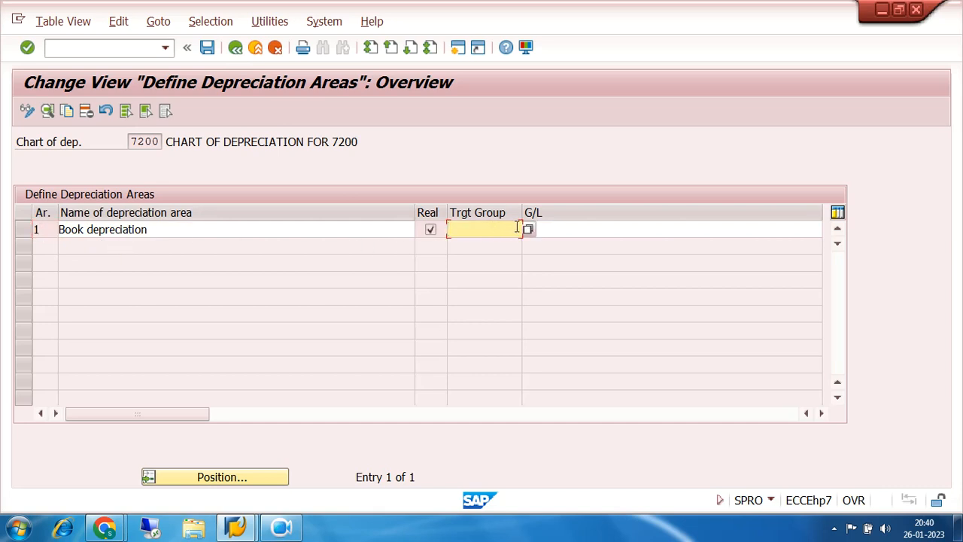
{"action": "left_click", "coordinate": [544, 227]}
{"action": "type", "text": "1"}
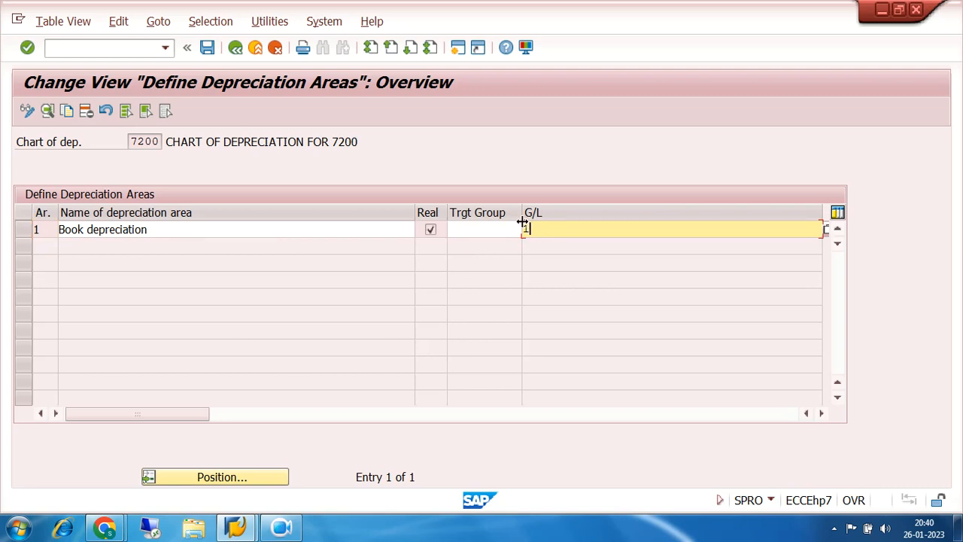
- Open the details of the Book depreciation area and examine its chart of depreciation and Target Ledger Group fields
{"action": "left_click", "coordinate": [317, 227]}
{"action": "double_click", "coordinate": [317, 227]}
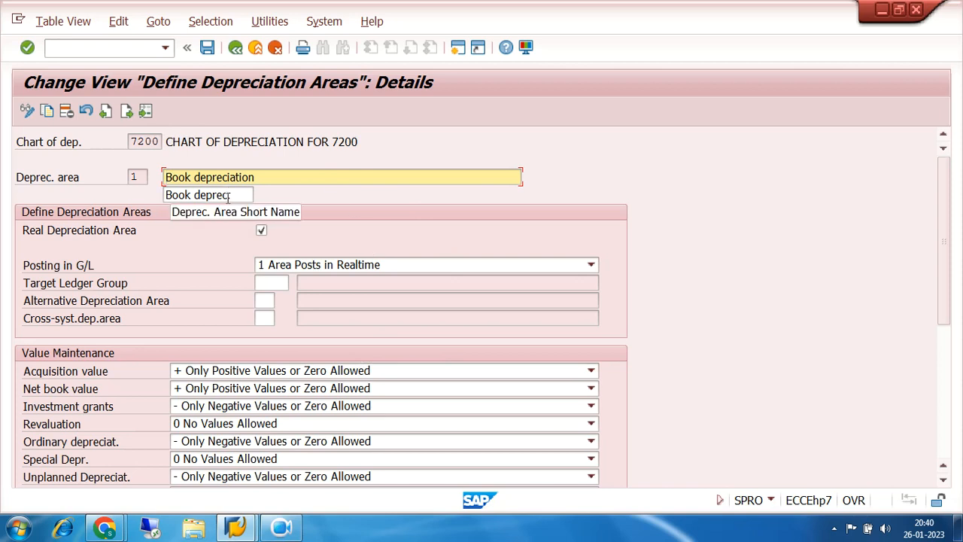
{"action": "left_click_drag", "start_coordinate": [164, 143], "coordinate": [114, 148]}
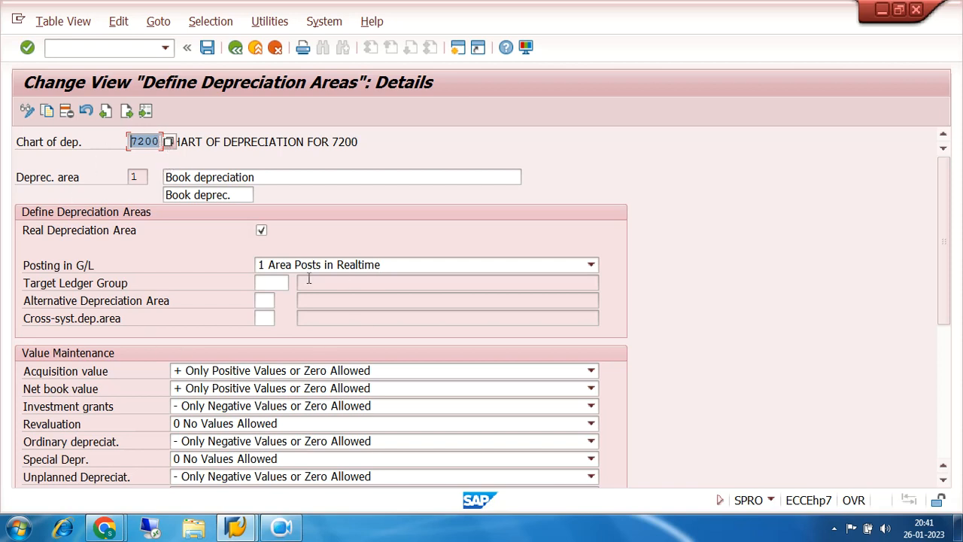
{"action": "left_click", "coordinate": [272, 282]}
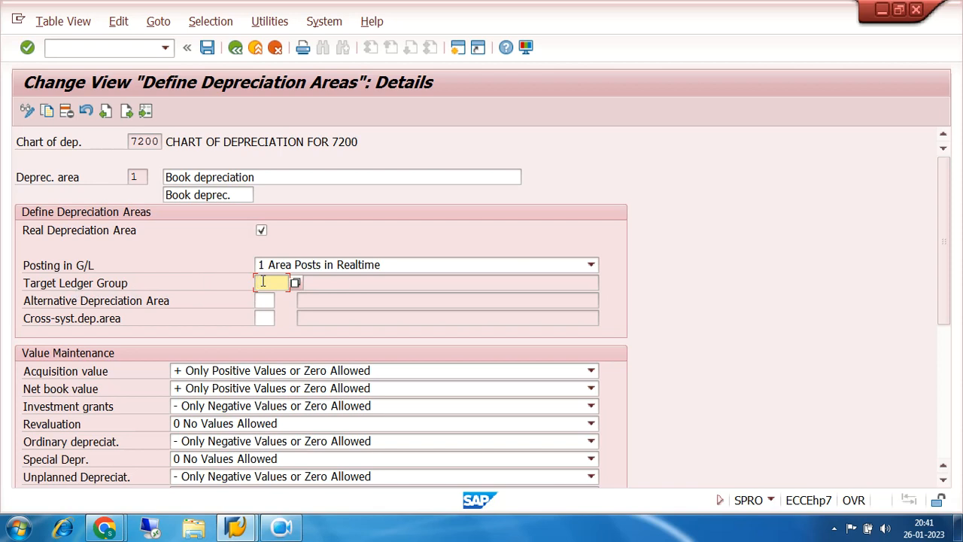
- Set the Book depreciation area's Target Ledger Group to 0L from the available ledger groups
{"action": "left_click", "coordinate": [295, 284]}
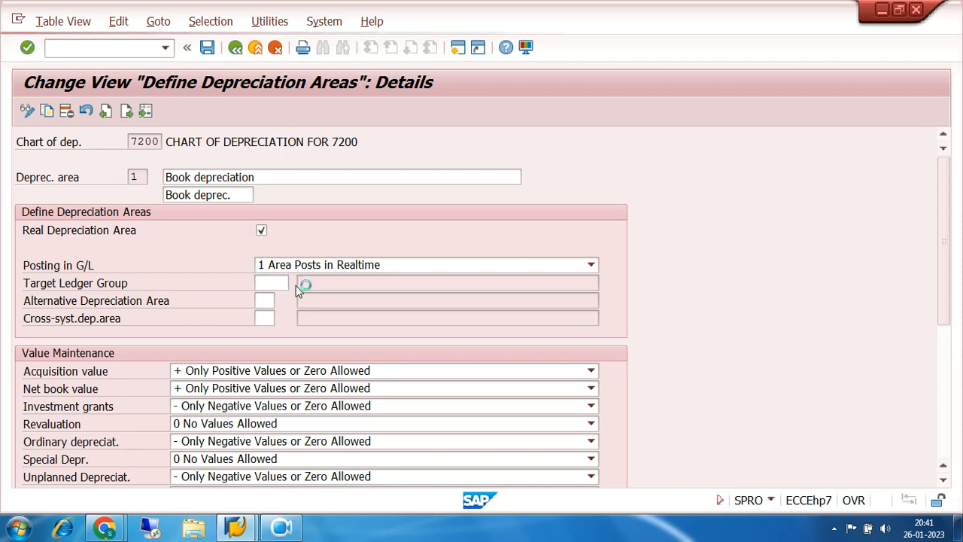
{"action": "double_click", "coordinate": [279, 173]}
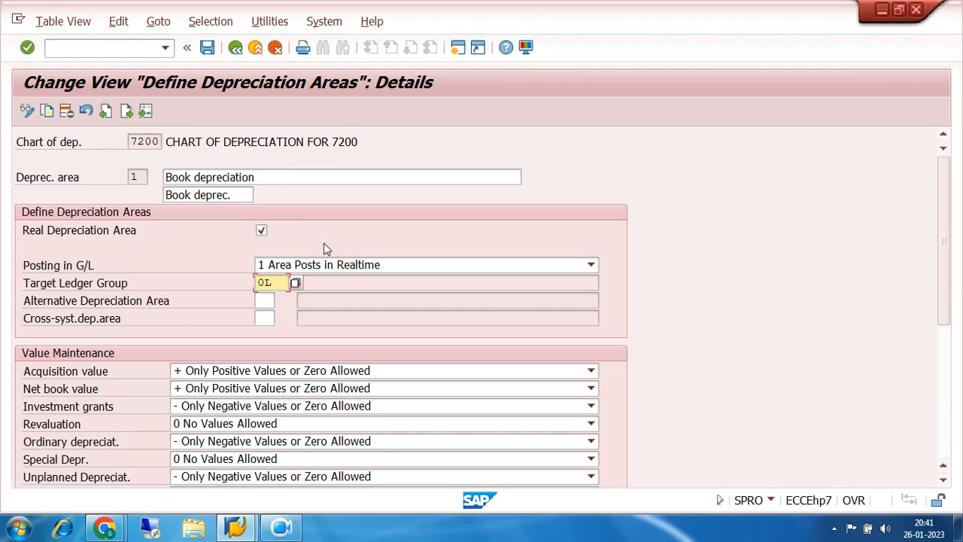
{"action": "left_click_drag", "start_coordinate": [285, 282], "coordinate": [232, 283]}
- Review the Posting in G/L options for the Book depreciation area and choose 1 Area Posts in Realtime
{"action": "left_click", "coordinate": [591, 265]}
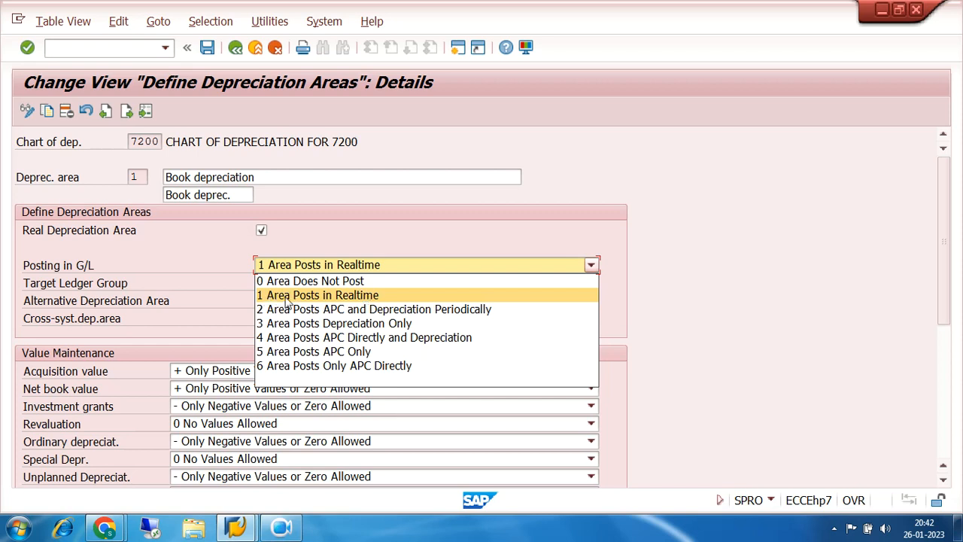
{"action": "left_click", "coordinate": [343, 297]}
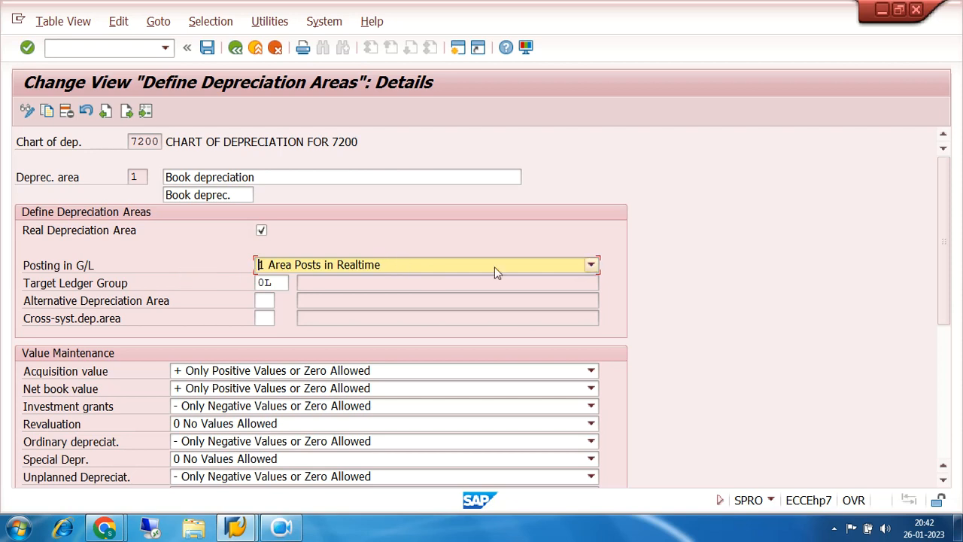
{"action": "left_click", "coordinate": [582, 268]}
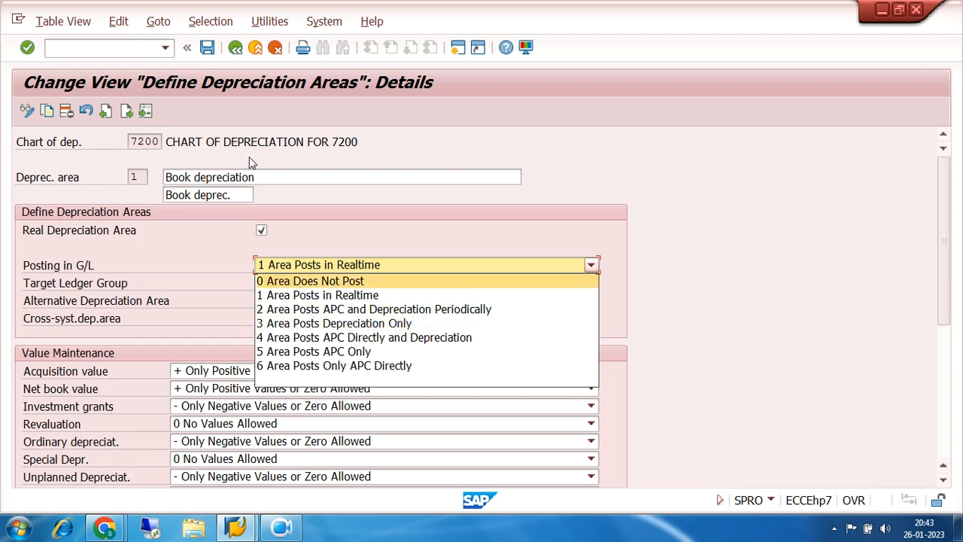
- Switch to the Google Meet call in Chrome, admit the waiting participant, and return to the SAP depreciation area details
{"action": "left_click", "coordinate": [103, 529]}
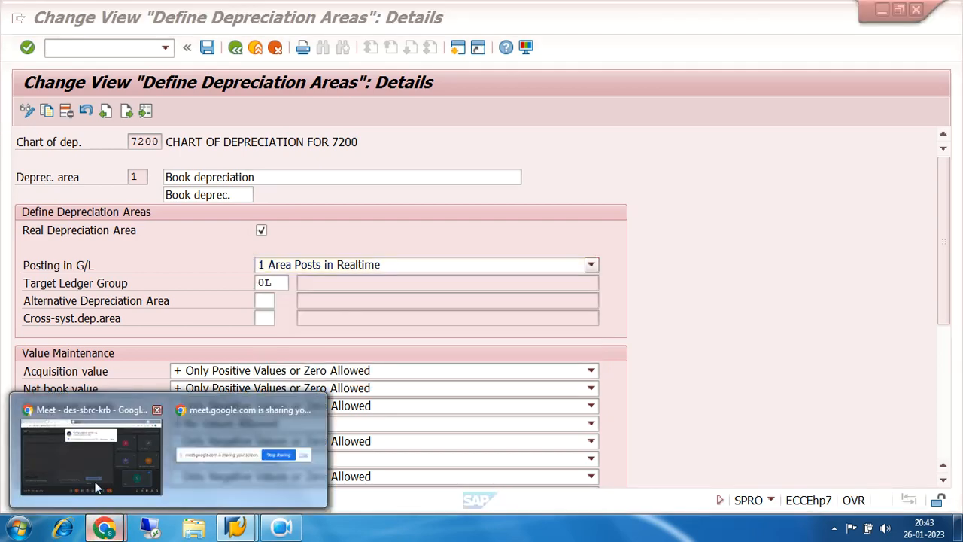
{"action": "left_click", "coordinate": [92, 455]}
{"action": "left_click", "coordinate": [628, 132]}
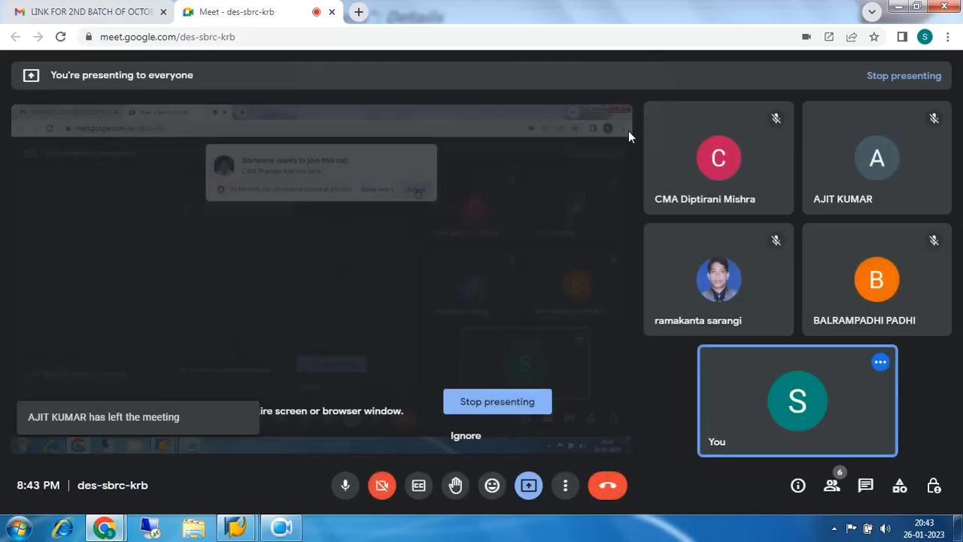
{"action": "mouse_move", "coordinate": [233, 530]}
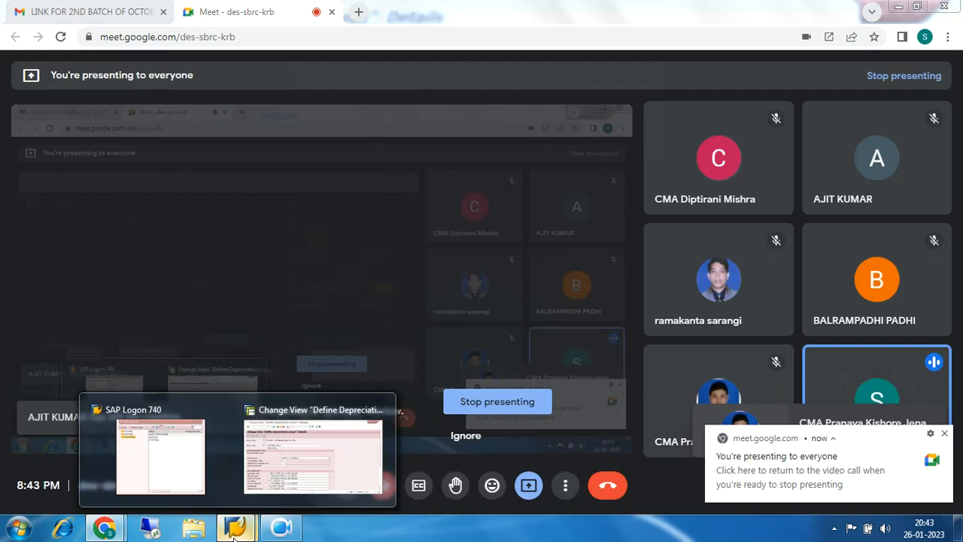
{"action": "left_click", "coordinate": [314, 477]}
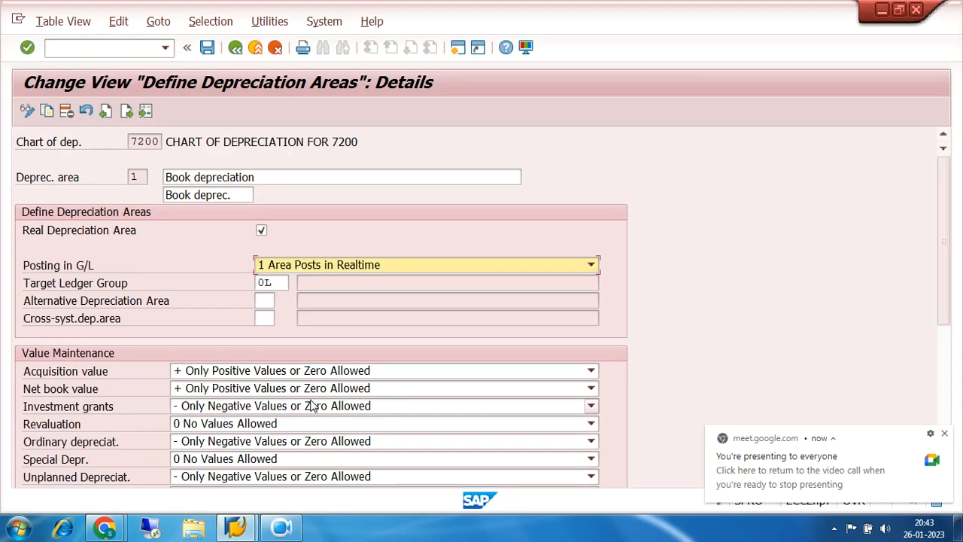
- Examine the Posting in G/L options again and dismiss the meeting notification
{"action": "left_click", "coordinate": [590, 264]}
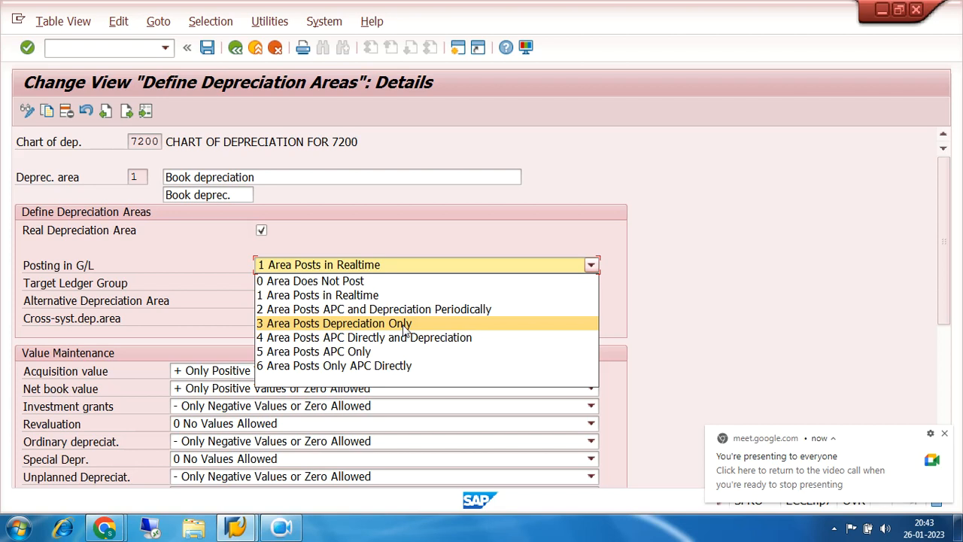
{"action": "left_click", "coordinate": [945, 436]}
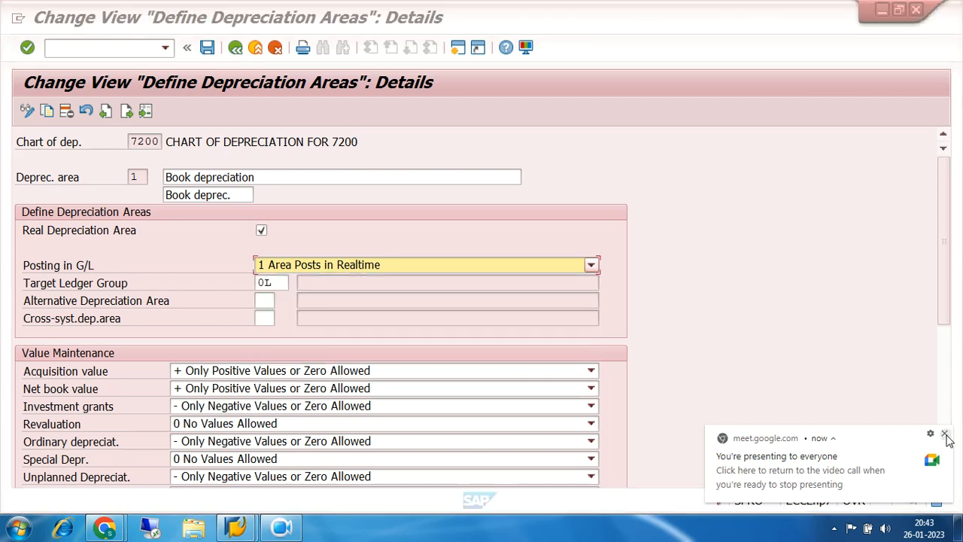
{"action": "left_click", "coordinate": [946, 436]}
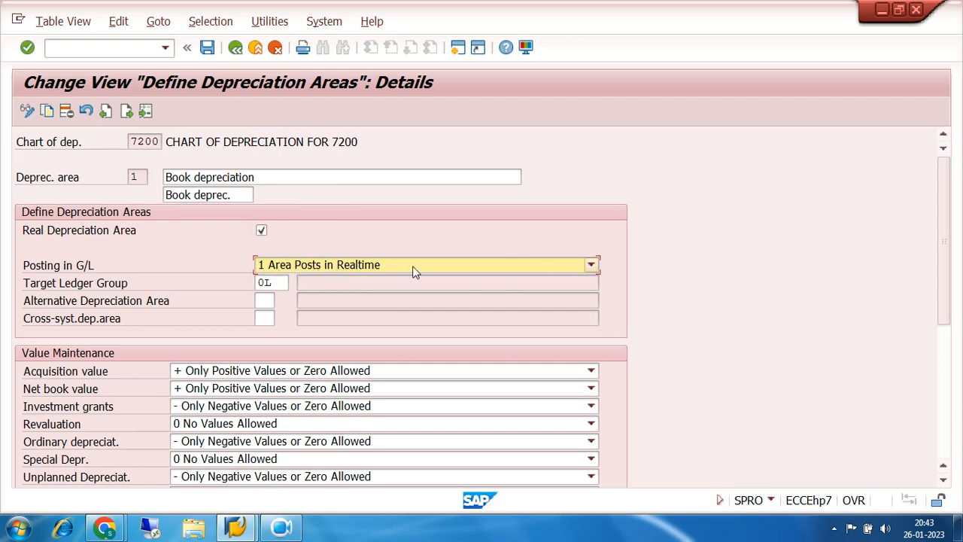
- Save the Book depreciation area to customizing request EH7K900123 and highlight its Target Ledger Group
{"action": "key", "text": "Tab"}
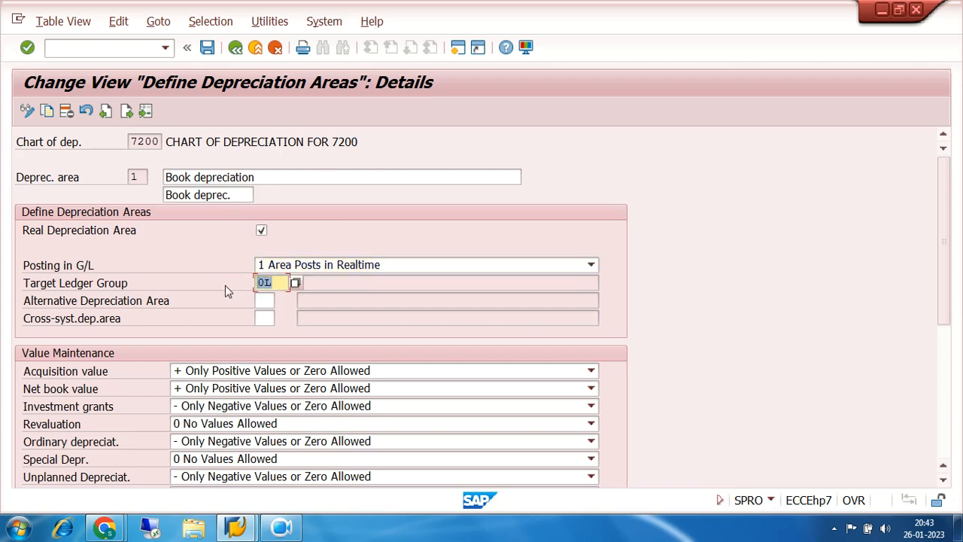
{"action": "left_click", "coordinate": [207, 48]}
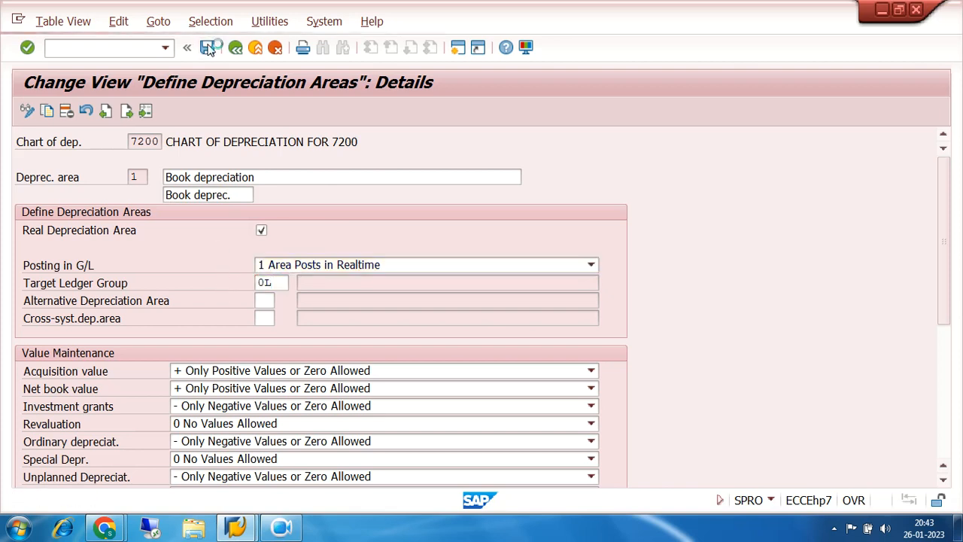
{"action": "left_click", "coordinate": [318, 290]}
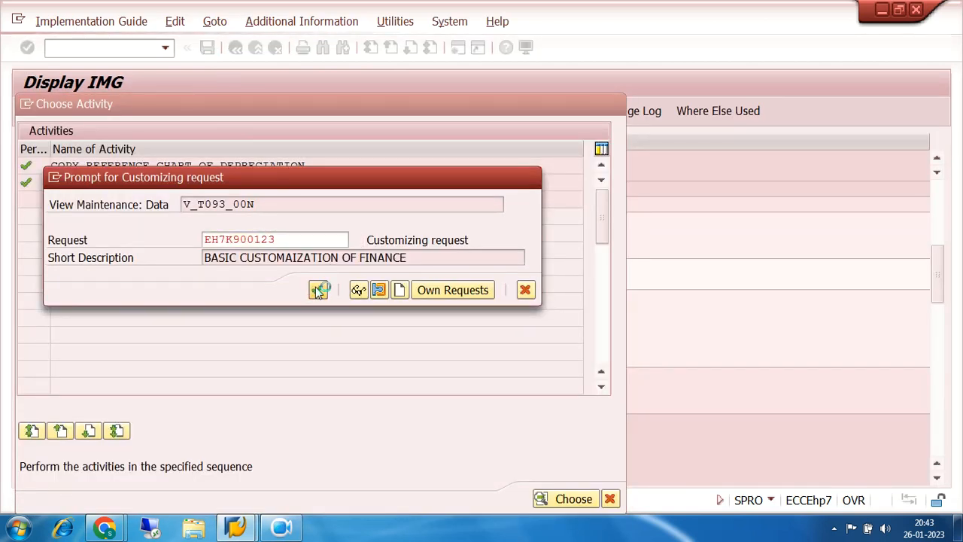
{"action": "left_click", "coordinate": [280, 283]}
{"action": "left_click_drag", "start_coordinate": [280, 282], "coordinate": [245, 286]}
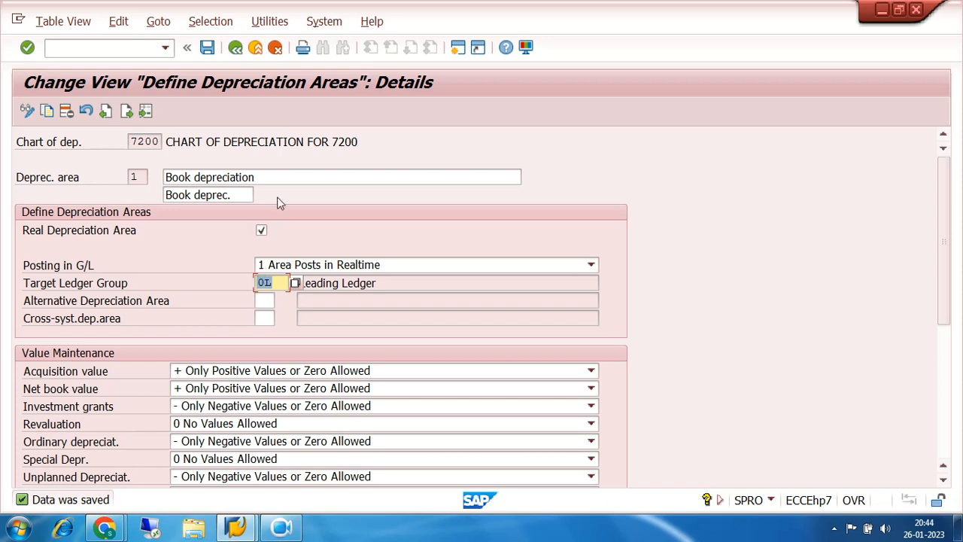
- Leave the depreciation areas and the activity list, and select Assign Chart of Depreciation to Company Code in the IMG structure
{"action": "left_click", "coordinate": [234, 49]}
{"action": "left_click", "coordinate": [235, 49]}
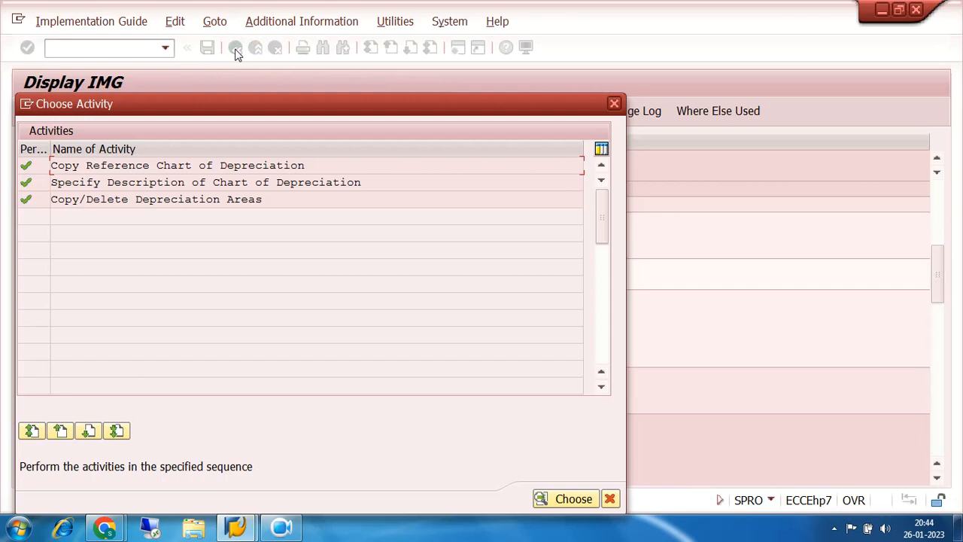
{"action": "left_click", "coordinate": [613, 110]}
{"action": "scroll", "coordinate": [374, 290], "scroll_direction": "down", "scroll_amount": 1}
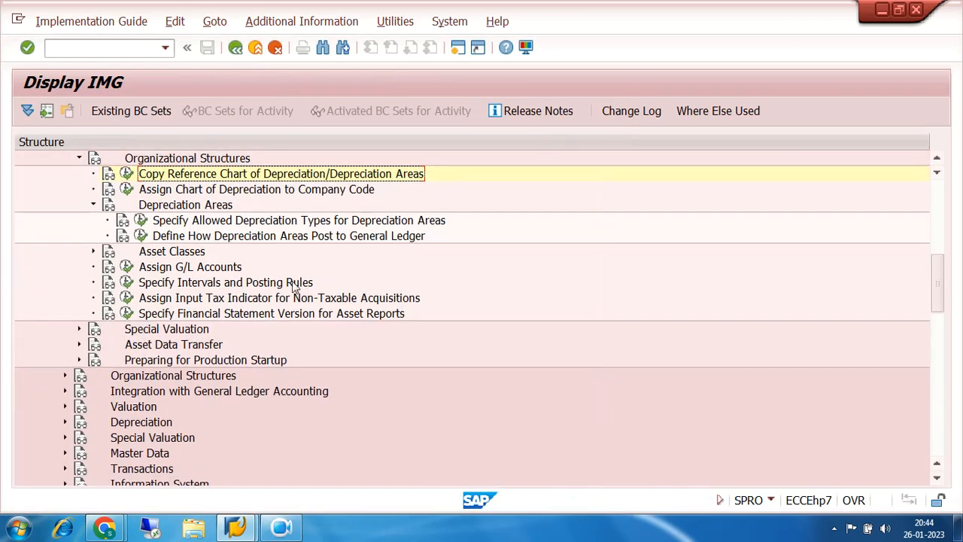
{"action": "left_click", "coordinate": [171, 192]}
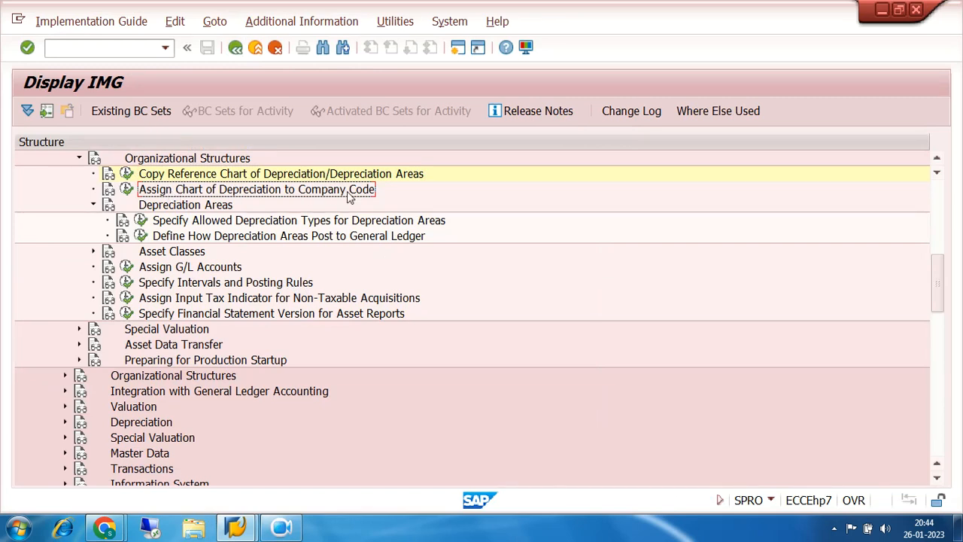
- Examine the activities under Depreciation Areas and Asset Classes in the lean implementation's Organizational Structures
{"action": "left_click", "coordinate": [79, 159]}
{"action": "scroll", "coordinate": [79, 166], "scroll_direction": "up", "scroll_amount": 1}
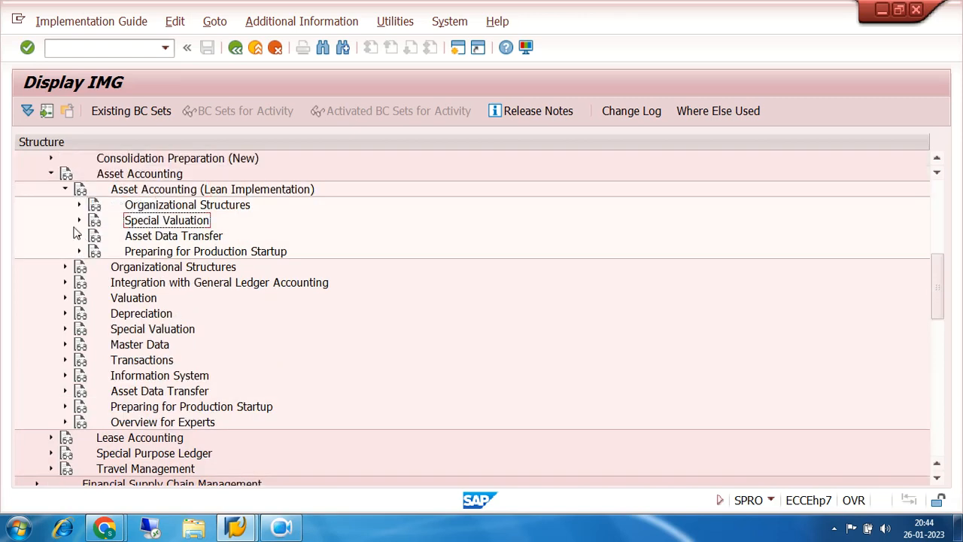
{"action": "left_click", "coordinate": [79, 205]}
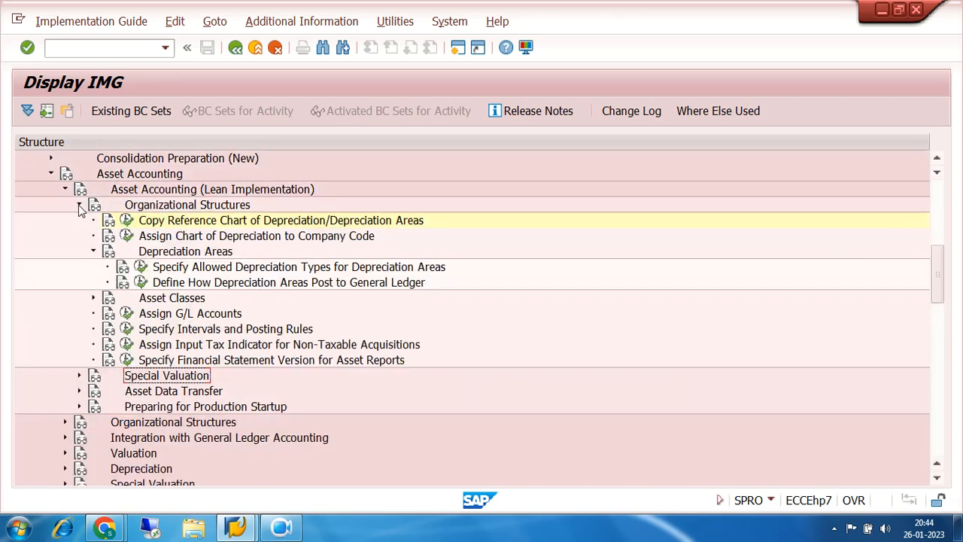
{"action": "left_click", "coordinate": [93, 251]}
{"action": "left_click", "coordinate": [94, 267]}
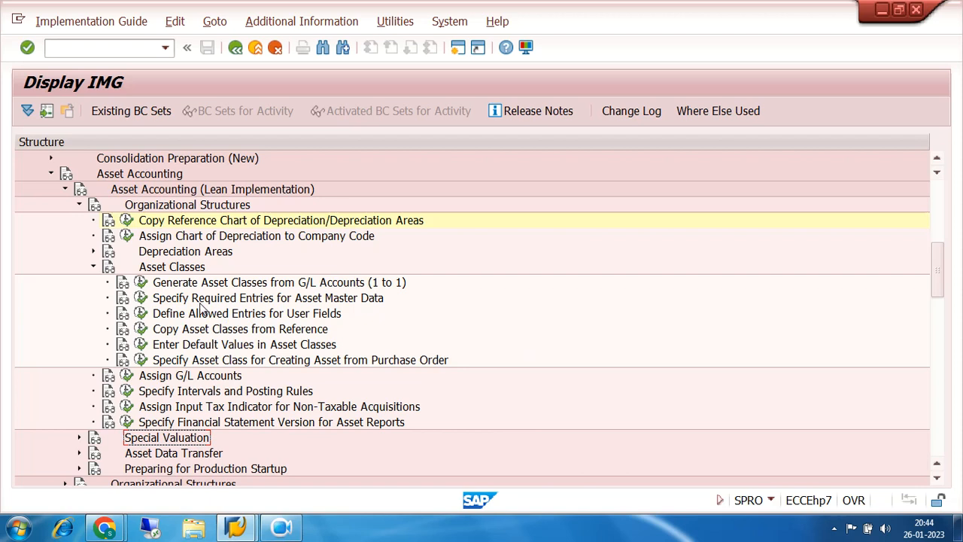
{"action": "left_click", "coordinate": [92, 267]}
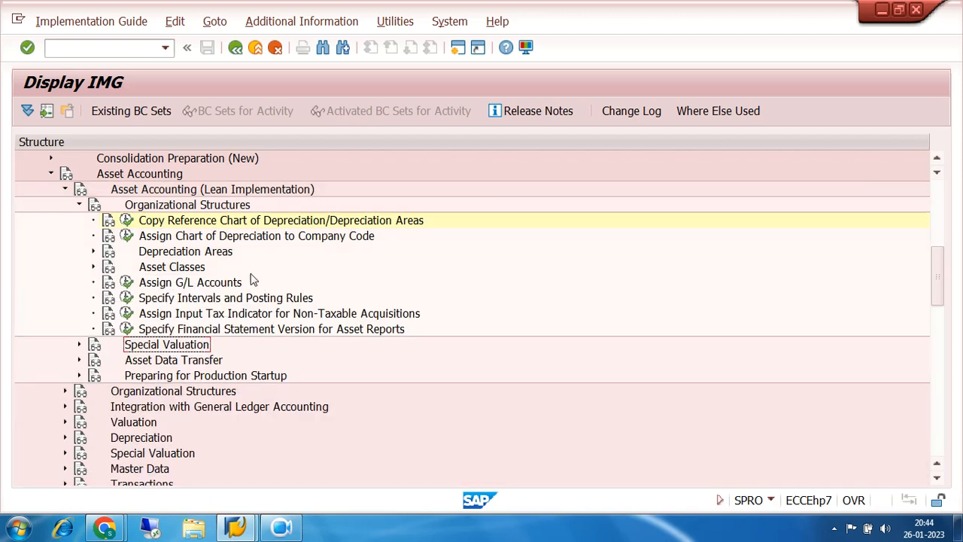
{"action": "left_click", "coordinate": [93, 252]}
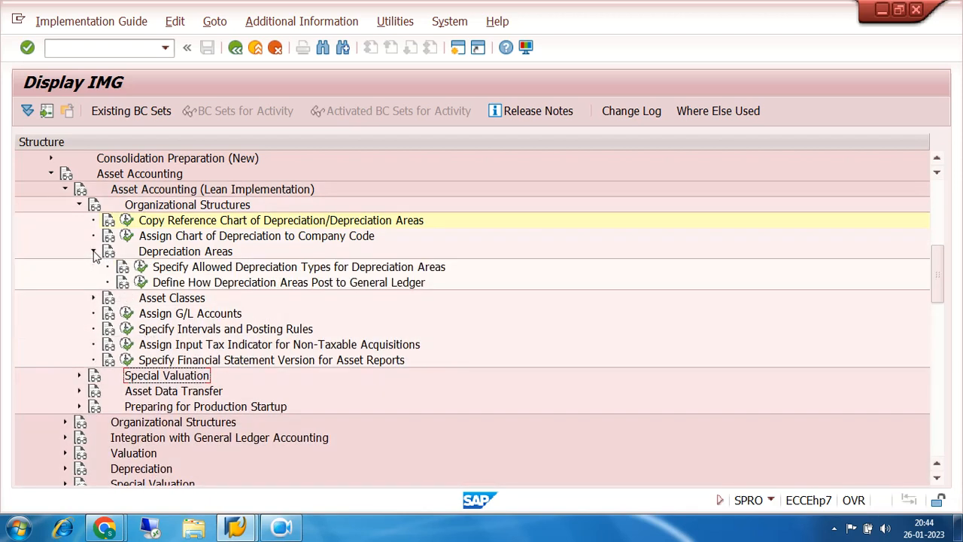
{"action": "left_click", "coordinate": [93, 252]}
{"action": "left_click", "coordinate": [92, 267]}
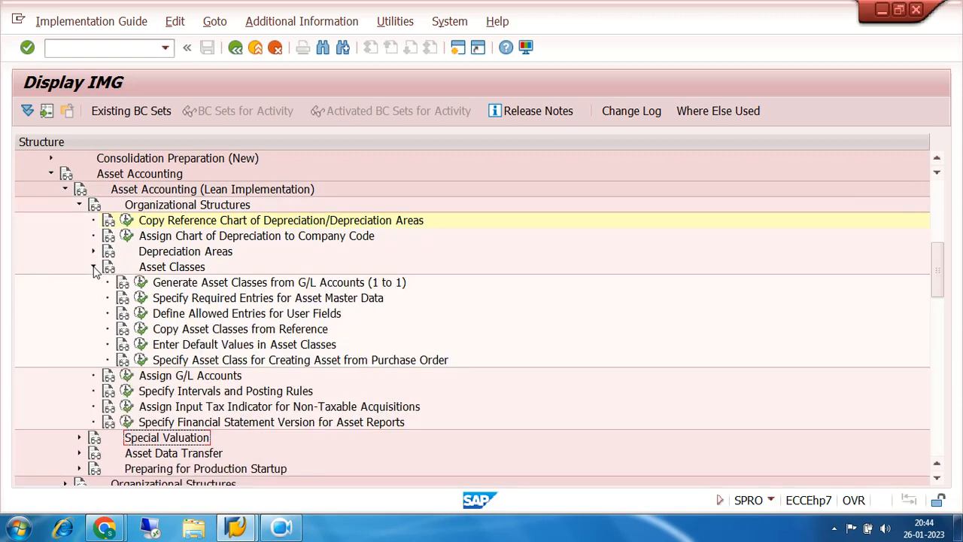
{"action": "left_click", "coordinate": [92, 267]}
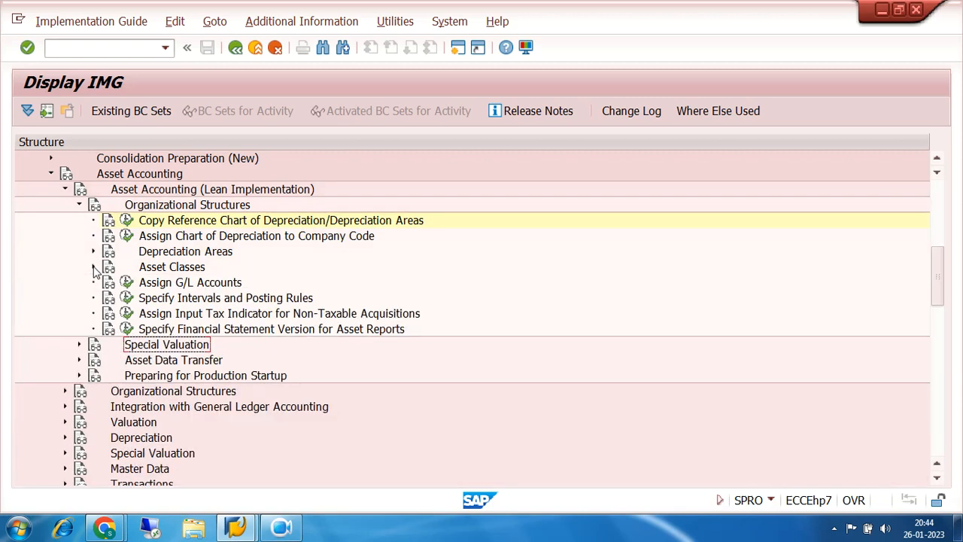
- Collapse Asset Accounting (Lean Implementation) and expand the main Organizational Structures node, pointing out its chart of depreciation activities
{"action": "left_click", "coordinate": [79, 204]}
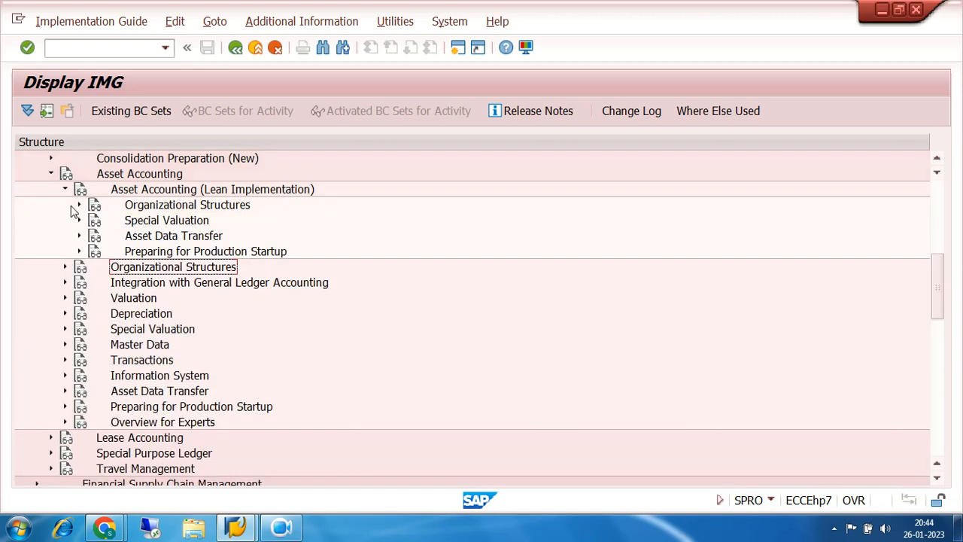
{"action": "left_click", "coordinate": [65, 191]}
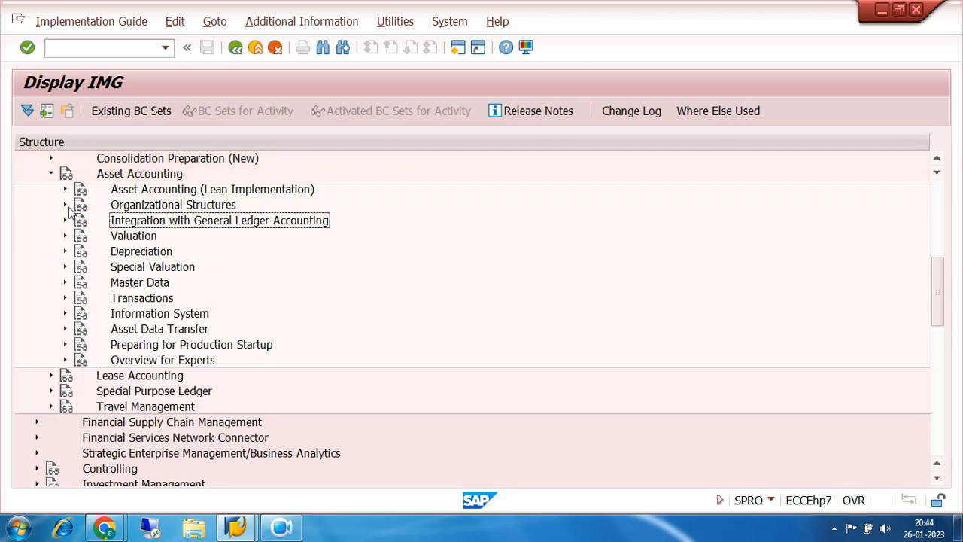
{"action": "left_click", "coordinate": [138, 208]}
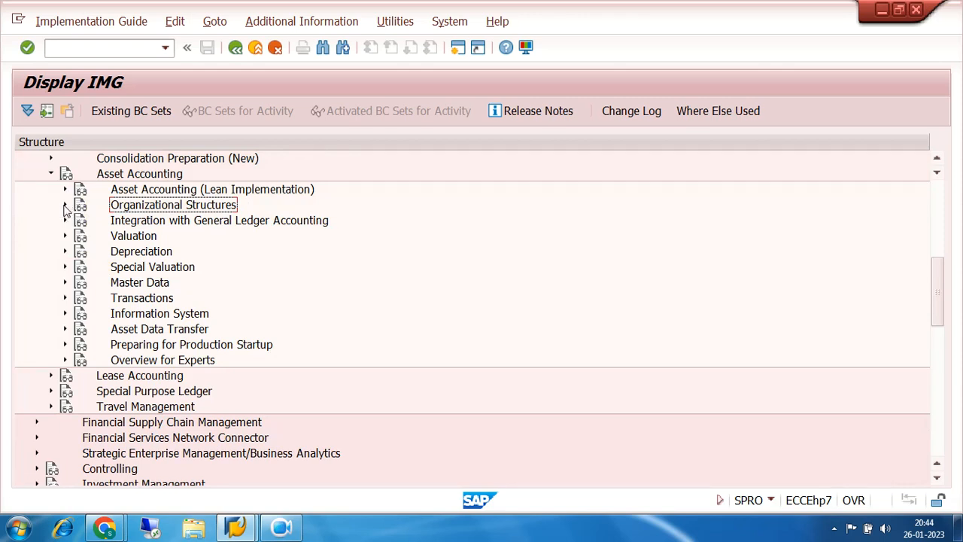
{"action": "left_click", "coordinate": [65, 205]}
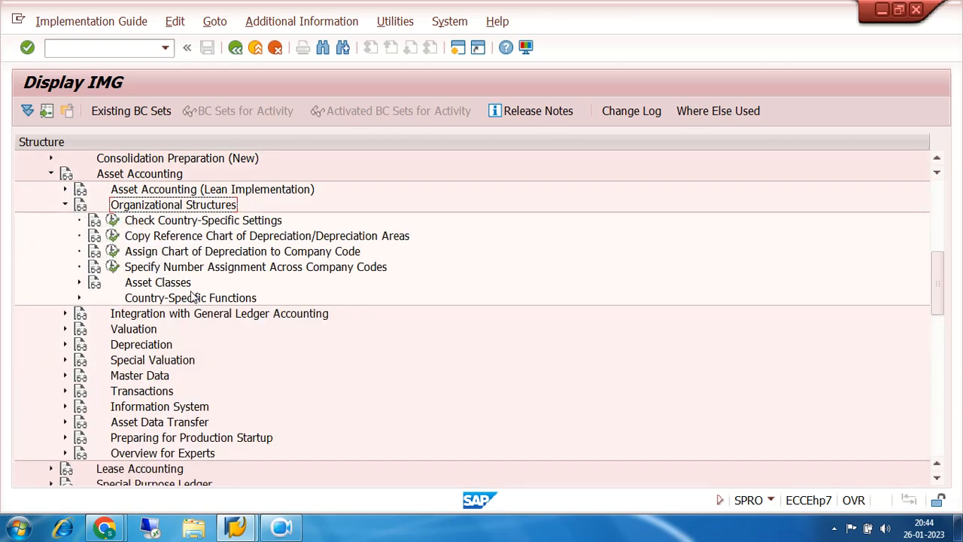
{"action": "left_click", "coordinate": [157, 237]}
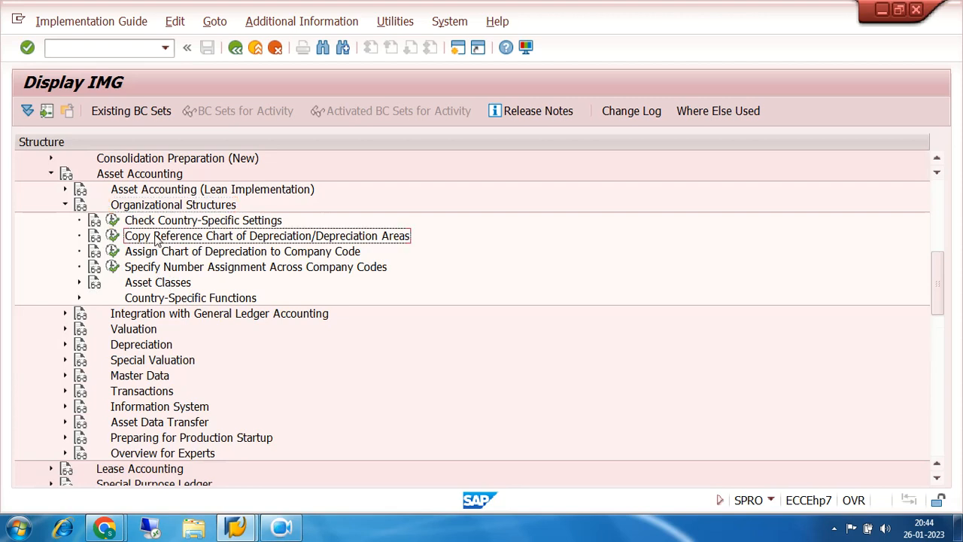
{"action": "left_click", "coordinate": [179, 256]}
- Open the Specify Account Determination activity under Asset Classes in the main Organizational Structures
{"action": "left_click", "coordinate": [163, 285]}
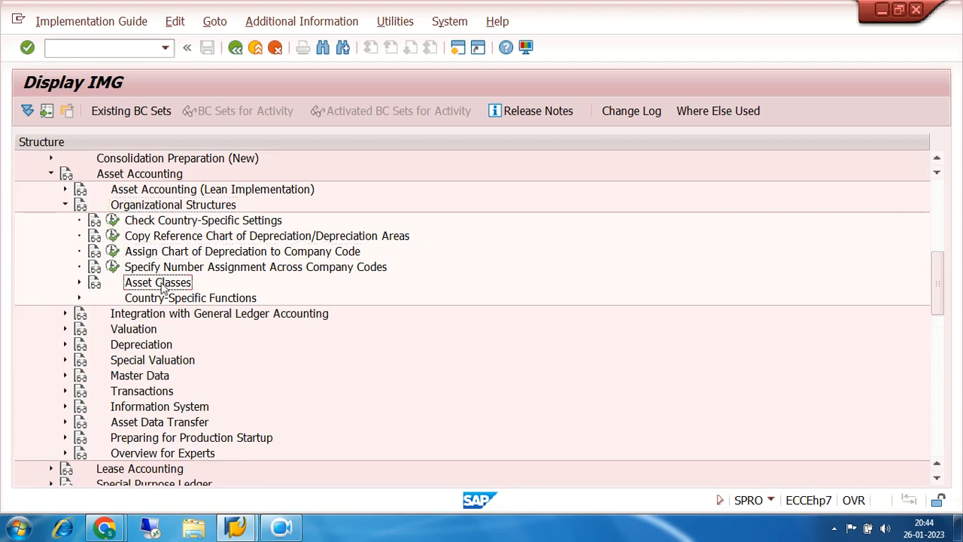
{"action": "left_click", "coordinate": [80, 282]}
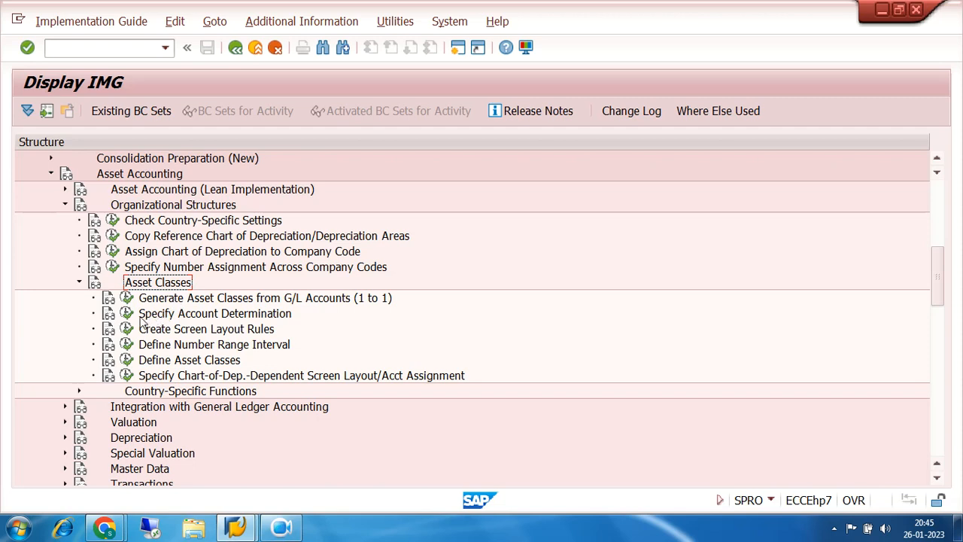
{"action": "left_click", "coordinate": [167, 316]}
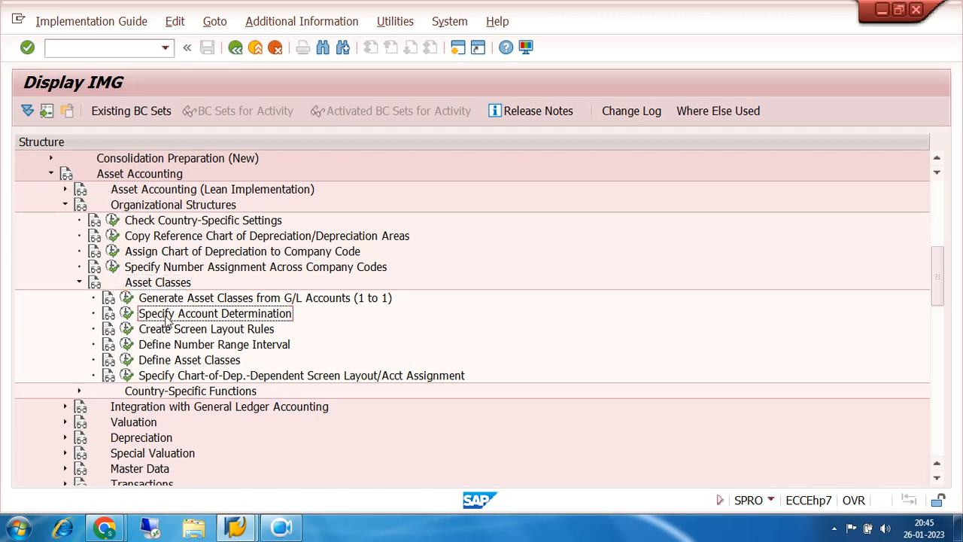
{"action": "left_click", "coordinate": [126, 314]}
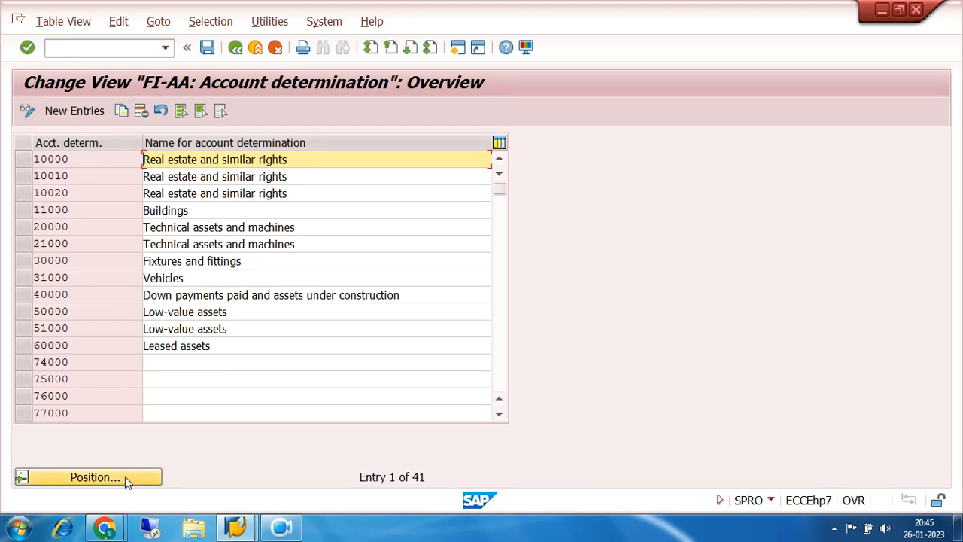
- Mark the six 7200 account determinations: building, capital work in progress, furniture & fixtures, land, plant & machinery, and vehicles
{"action": "left_click", "coordinate": [504, 384]}
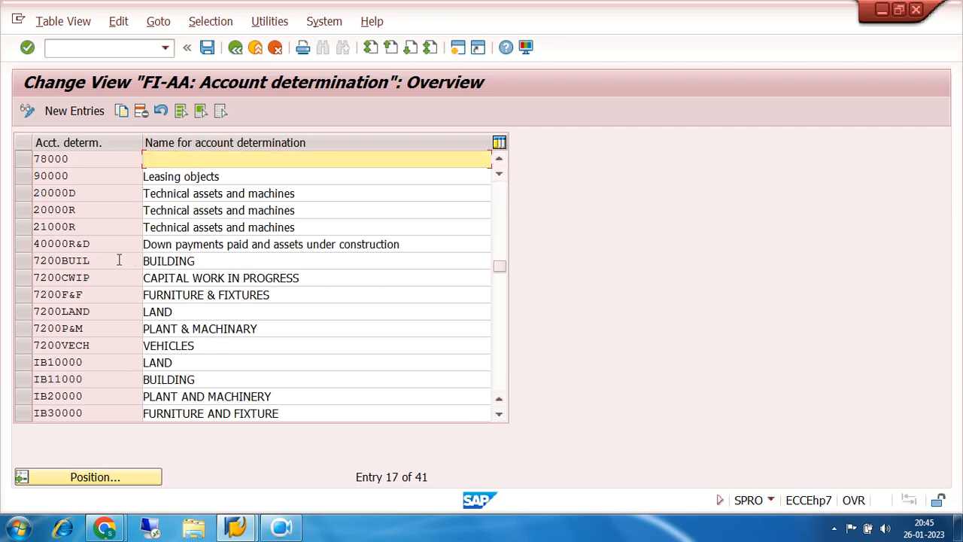
{"action": "left_click", "coordinate": [33, 260]}
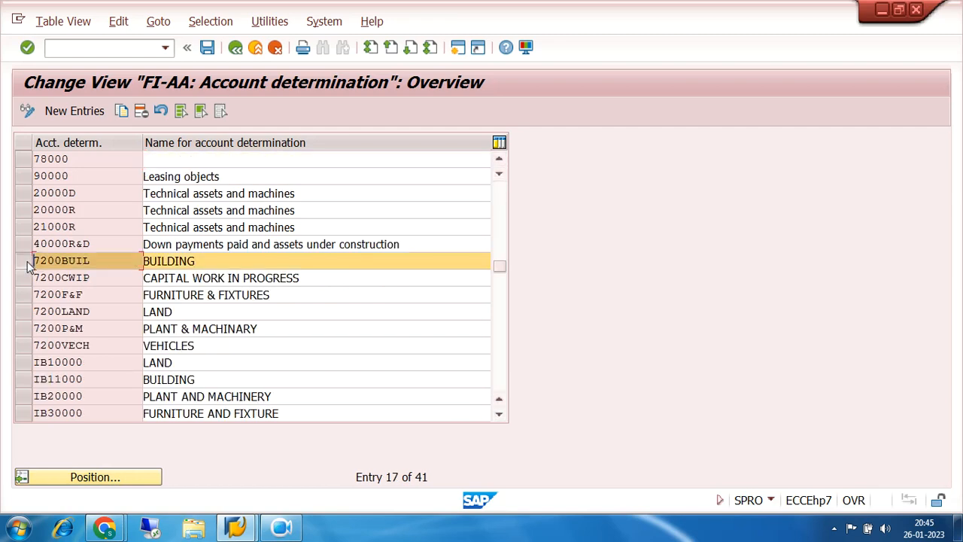
{"action": "left_click", "coordinate": [20, 319]}
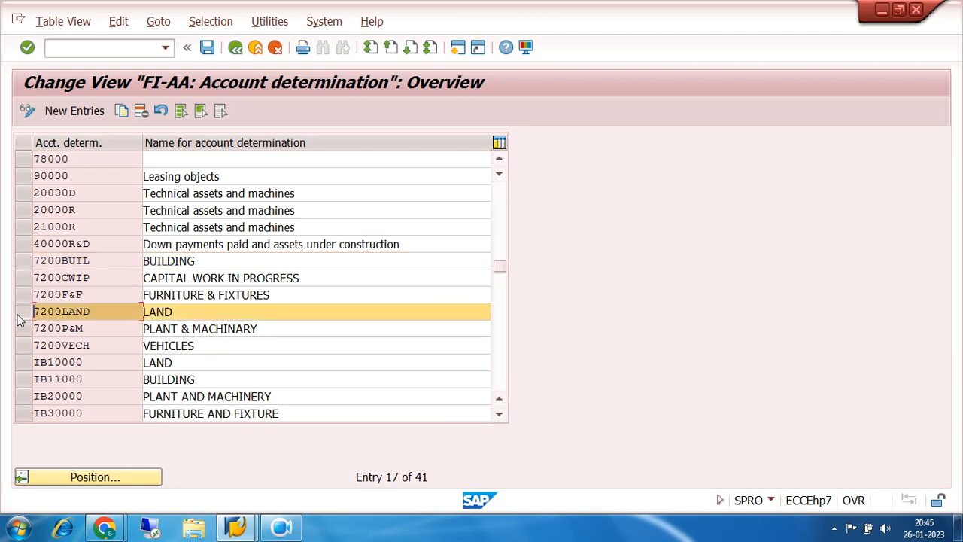
{"action": "left_click", "coordinate": [25, 262]}
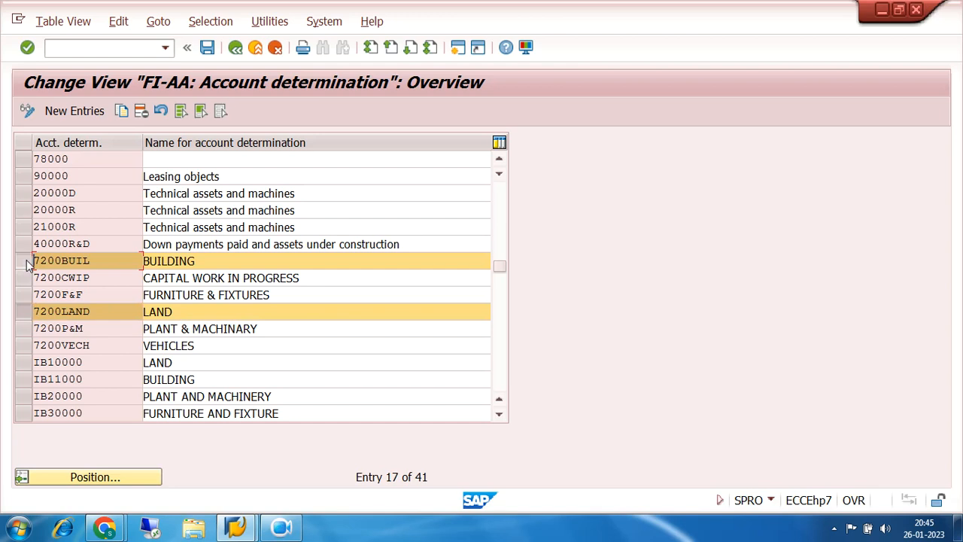
{"action": "left_click", "coordinate": [22, 329]}
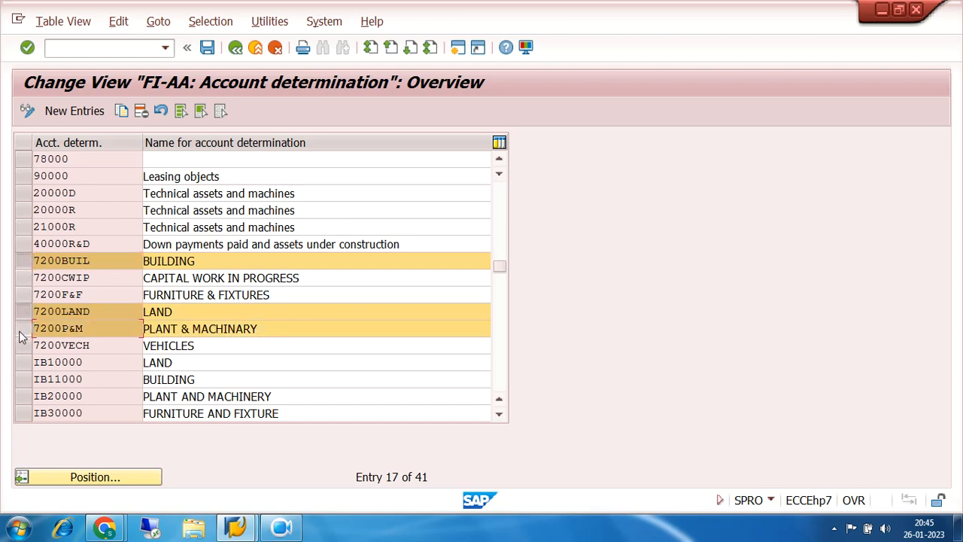
{"action": "left_click", "coordinate": [26, 296]}
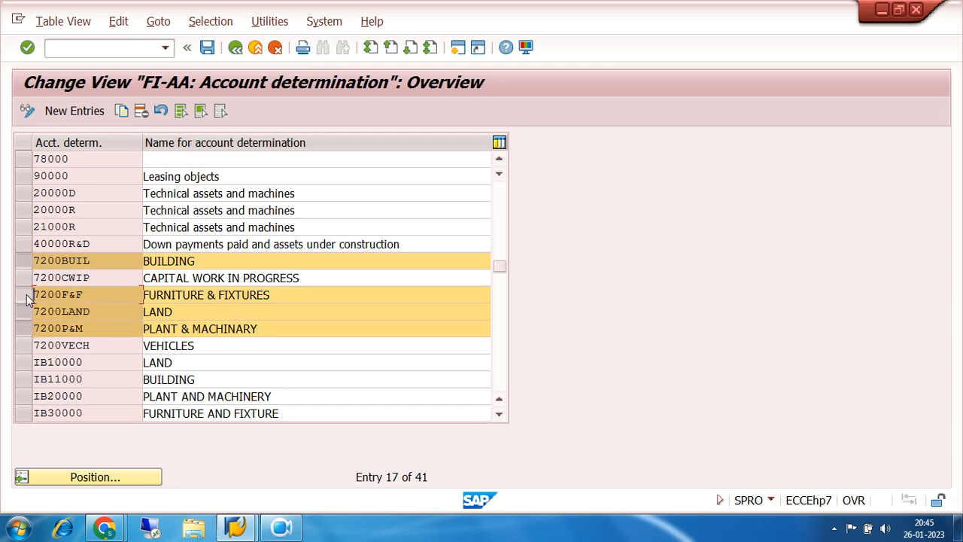
{"action": "left_click", "coordinate": [22, 345]}
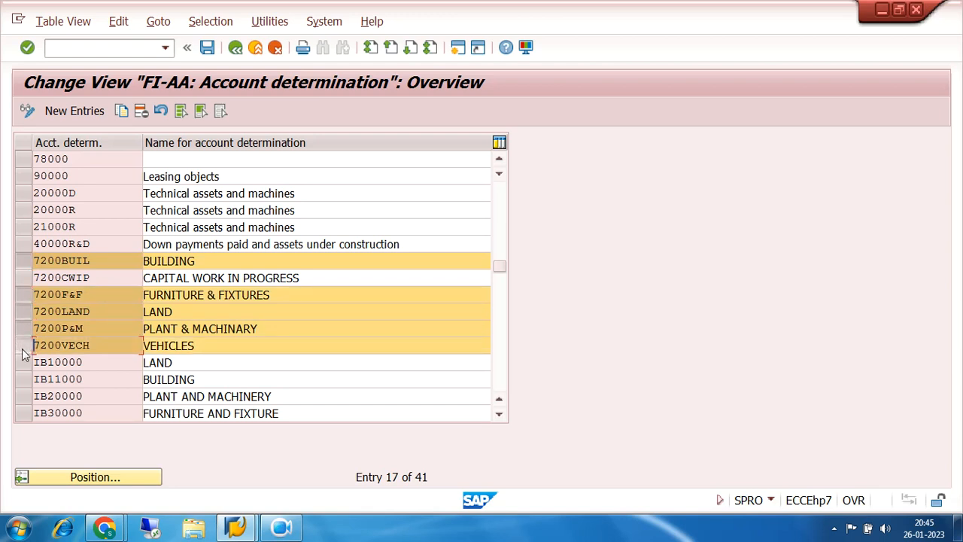
{"action": "left_click", "coordinate": [22, 277]}
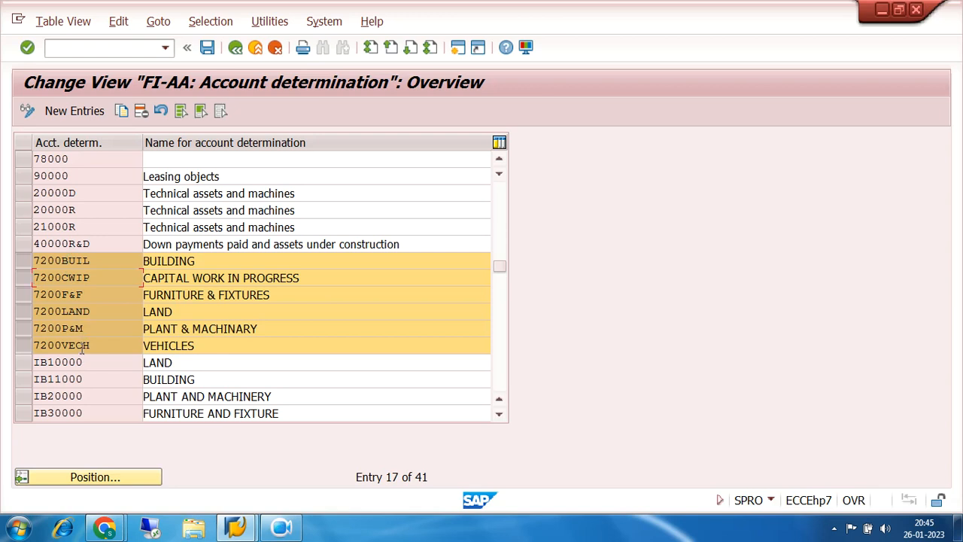
- Examine the account determination keys of the 7200 asset categories, from 7200BUIL through 7200VECH
{"action": "left_click_drag", "start_coordinate": [101, 262], "coordinate": [2, 269]}
{"action": "left_click_drag", "start_coordinate": [103, 277], "coordinate": [25, 284]}
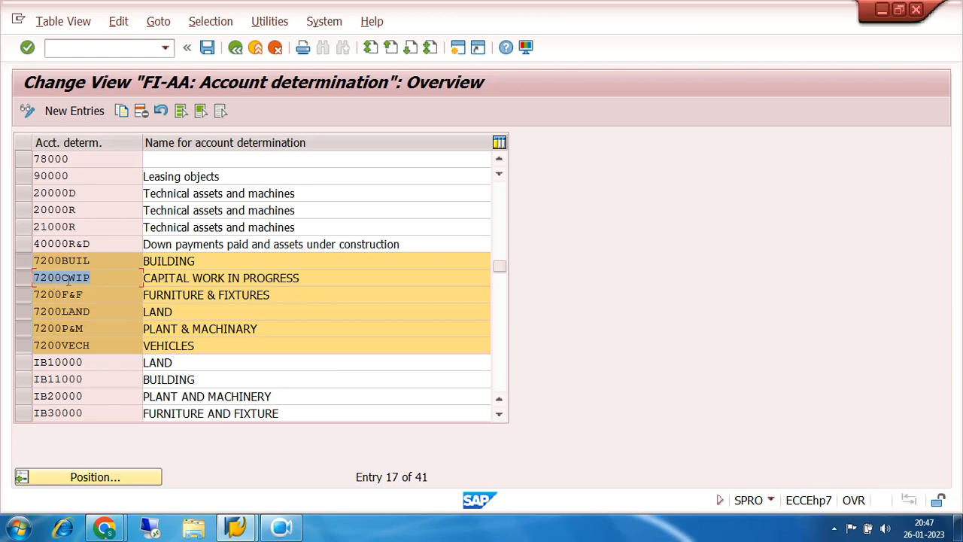
{"action": "left_click_drag", "start_coordinate": [93, 262], "coordinate": [34, 294]}
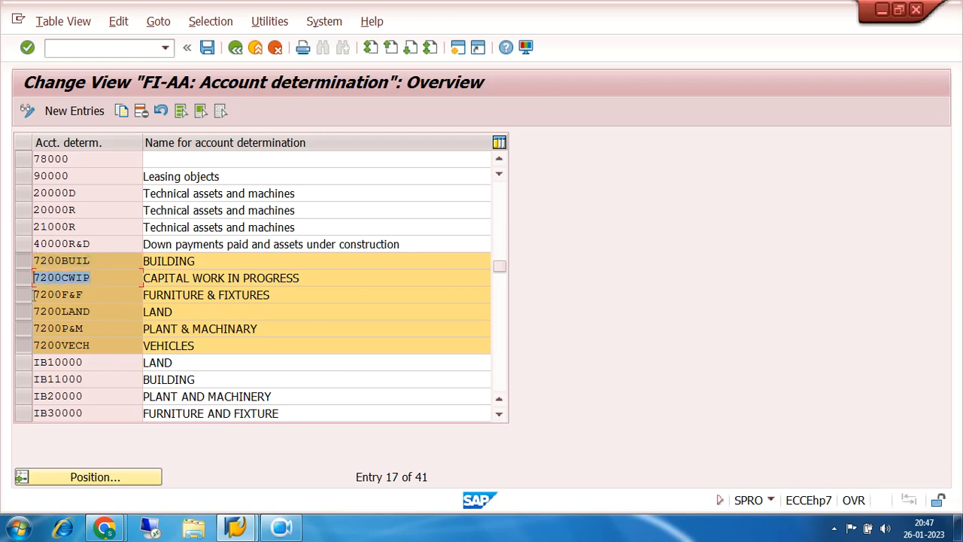
{"action": "left_click", "coordinate": [93, 260]}
{"action": "left_click", "coordinate": [86, 279]}
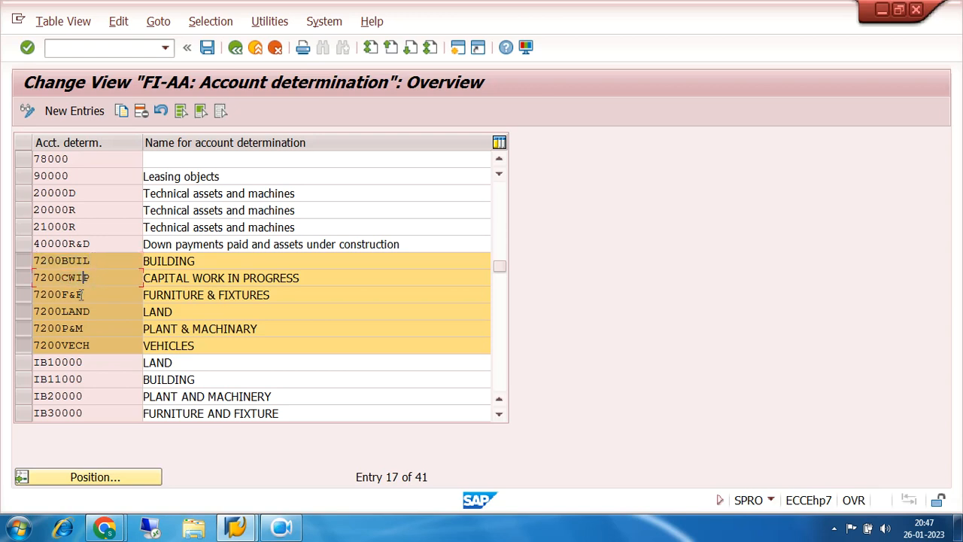
{"action": "left_click", "coordinate": [82, 326]}
{"action": "left_click", "coordinate": [91, 260]}
{"action": "left_click", "coordinate": [83, 295]}
{"action": "left_click", "coordinate": [90, 260]}
{"action": "left_click", "coordinate": [90, 293]}
{"action": "left_click", "coordinate": [90, 261]}
{"action": "left_click", "coordinate": [92, 298]}
{"action": "left_click", "coordinate": [95, 261]}
{"action": "left_click", "coordinate": [92, 277]}
{"action": "left_click", "coordinate": [94, 294]}
{"action": "left_click", "coordinate": [95, 312]}
{"action": "left_click", "coordinate": [95, 330]}
{"action": "left_click", "coordinate": [97, 346]}
{"action": "left_click", "coordinate": [96, 310]}
- Return to the IMG structure, open Create Screen Layout Rules under Asset Classes, and review rules 72BU through 72VH
{"action": "left_click", "coordinate": [235, 49]}
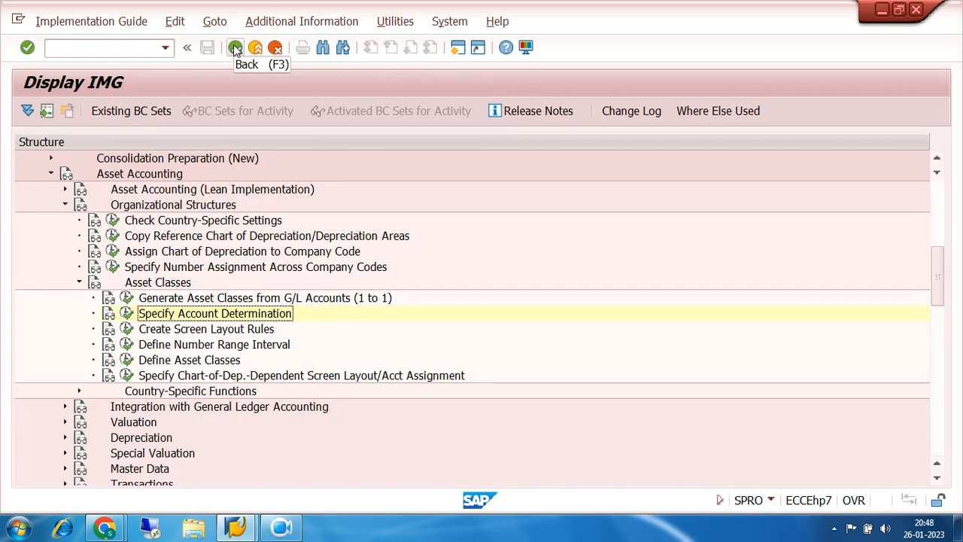
{"action": "left_click", "coordinate": [126, 328]}
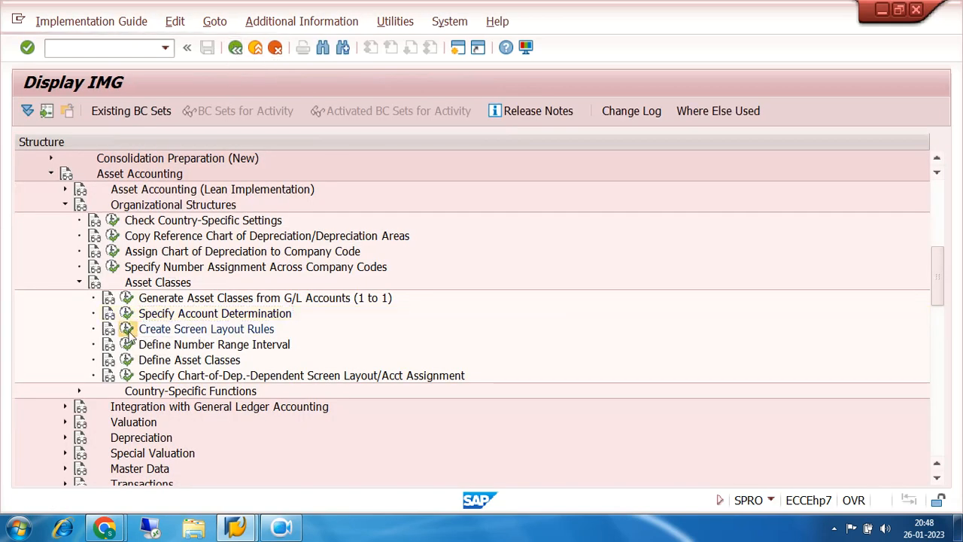
{"action": "left_click", "coordinate": [485, 416]}
{"action": "left_click", "coordinate": [485, 416]}
{"action": "left_click", "coordinate": [484, 416]}
{"action": "left_click", "coordinate": [485, 416]}
{"action": "left_click", "coordinate": [484, 416]}
{"action": "left_click", "coordinate": [485, 416]}
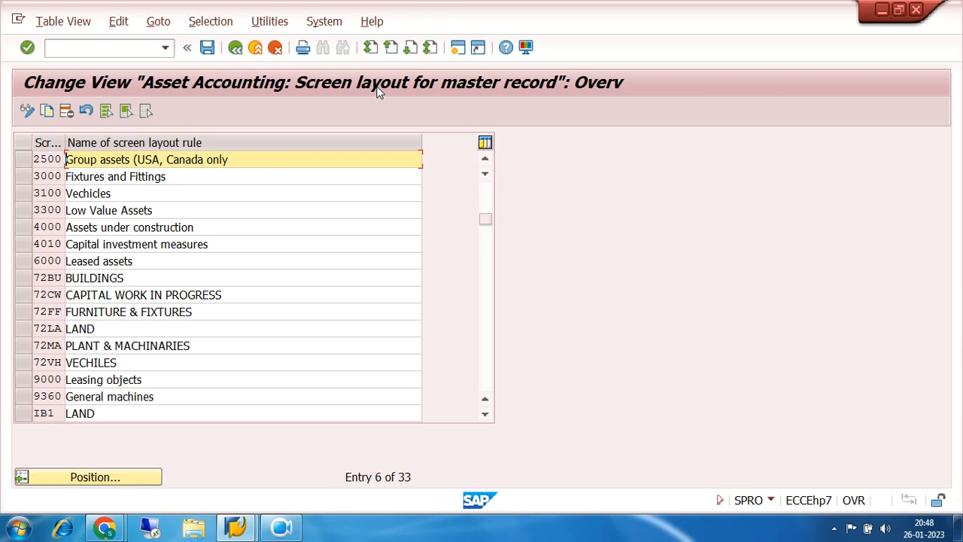
{"action": "left_click", "coordinate": [47, 280]}
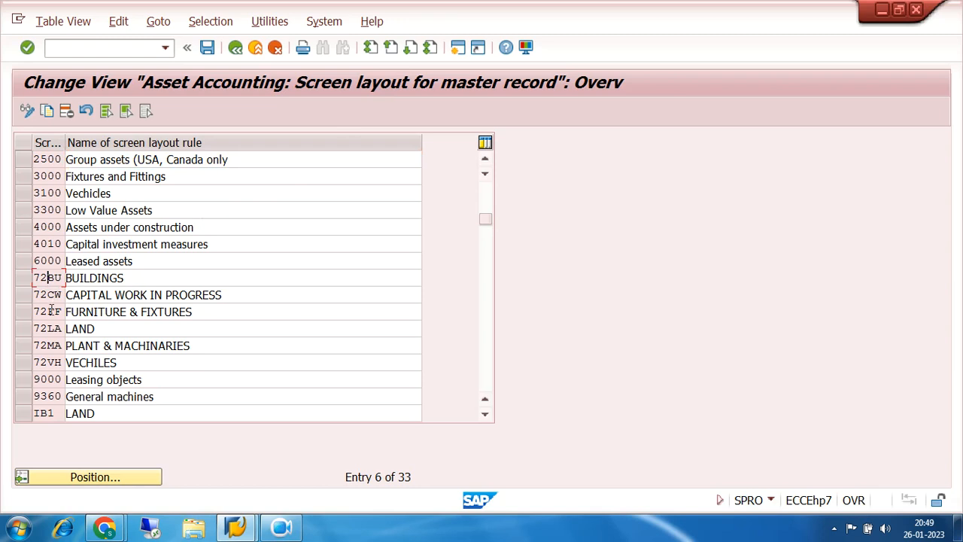
{"action": "left_click", "coordinate": [49, 363]}
{"action": "left_click", "coordinate": [283, 530]}
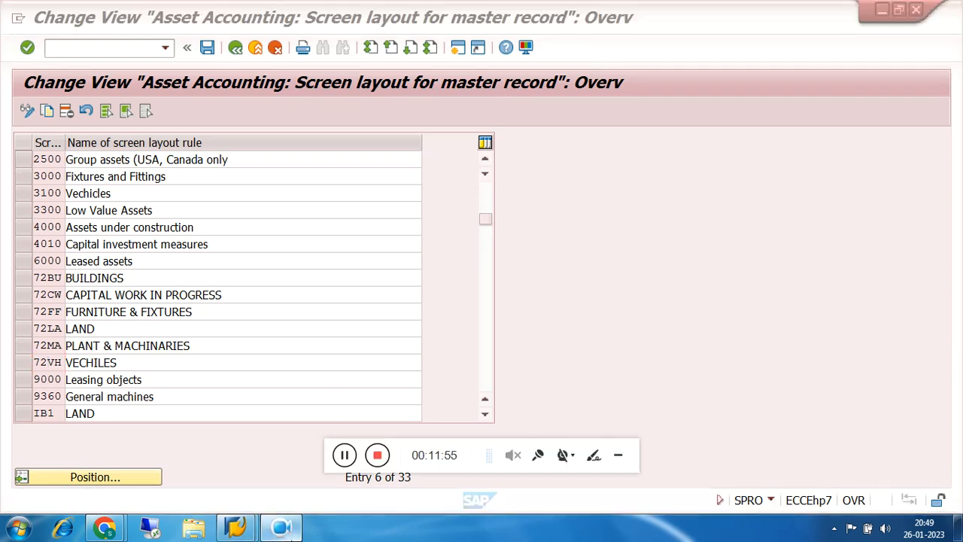
{"action": "left_click", "coordinate": [618, 455]}
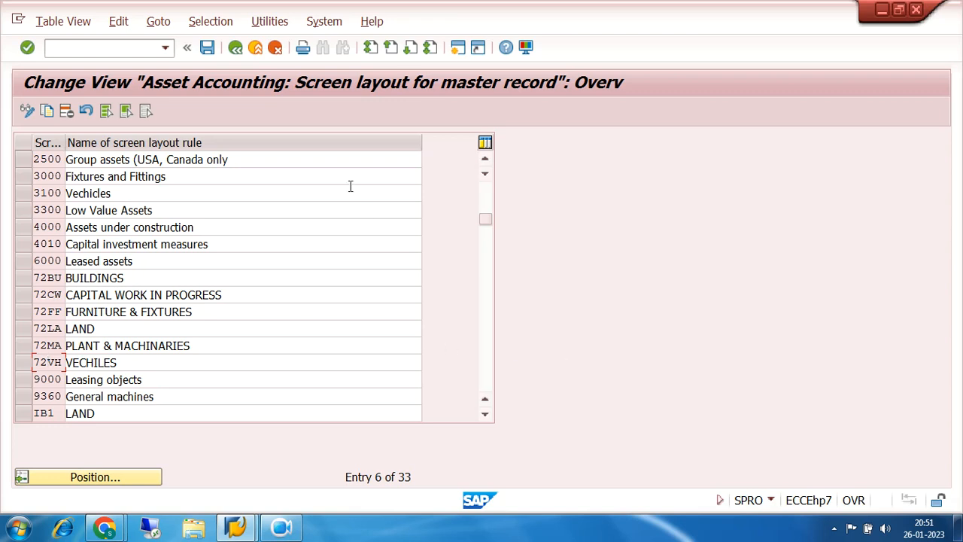
- Leave the screen layout rules and open Define Number Range Interval for maintaining the asset number intervals of company code 7200
{"action": "left_click", "coordinate": [235, 47]}
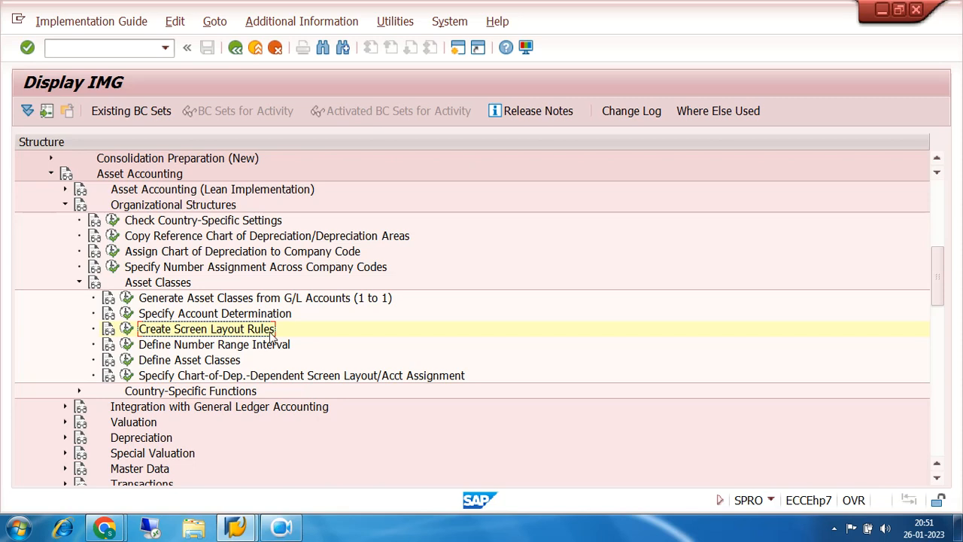
{"action": "left_click", "coordinate": [126, 344]}
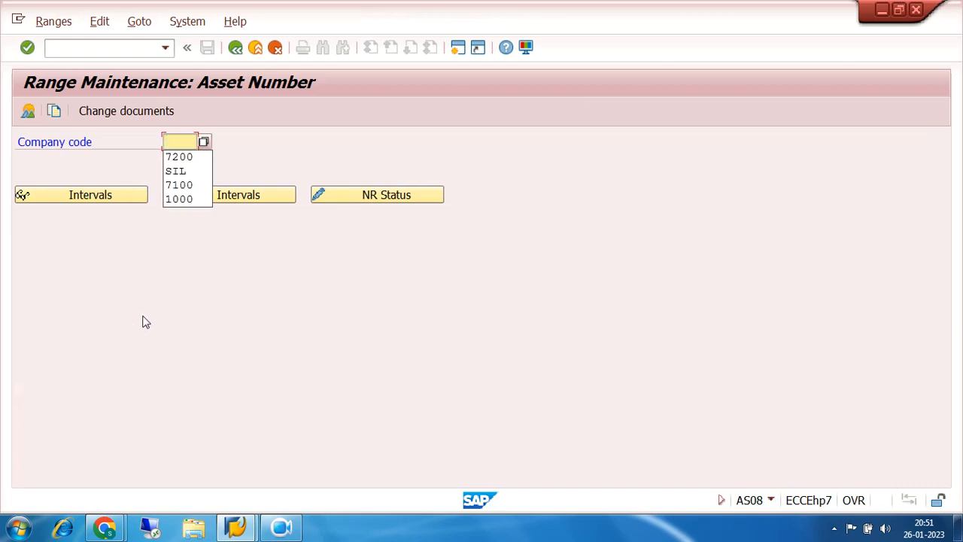
{"action": "left_click", "coordinate": [189, 157]}
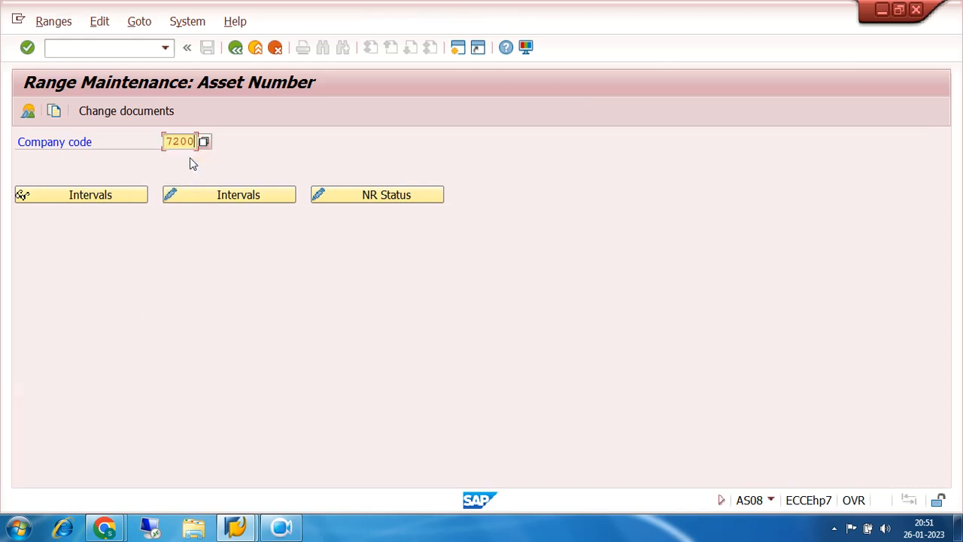
{"action": "left_click", "coordinate": [217, 197]}
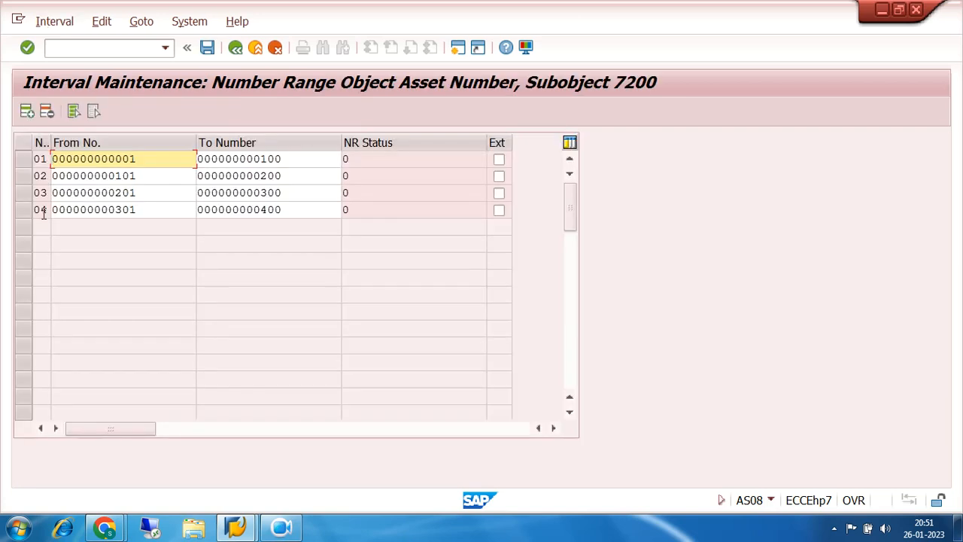
- Add asset number range interval 05 from 401 to 500 for company code 7200
{"action": "left_click", "coordinate": [27, 112]}
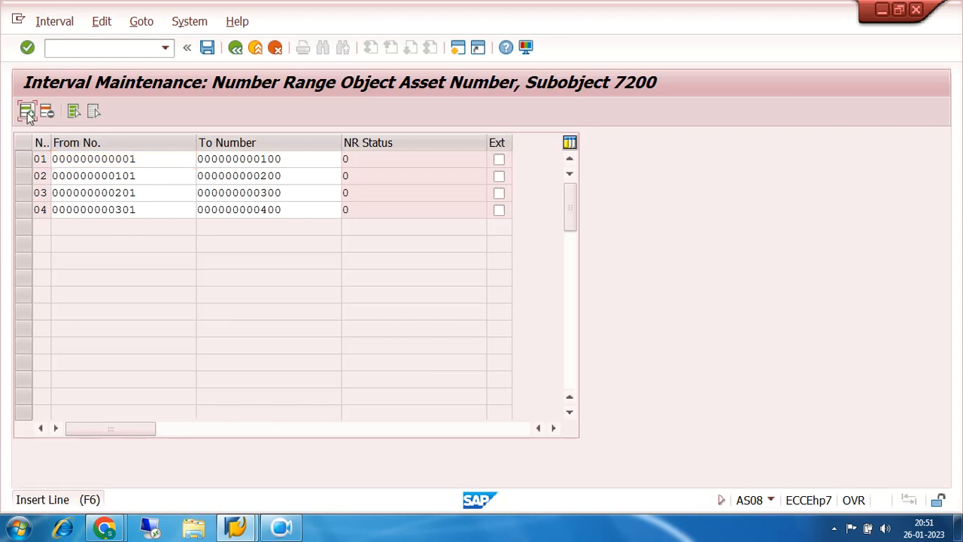
{"action": "type", "text": "05"}
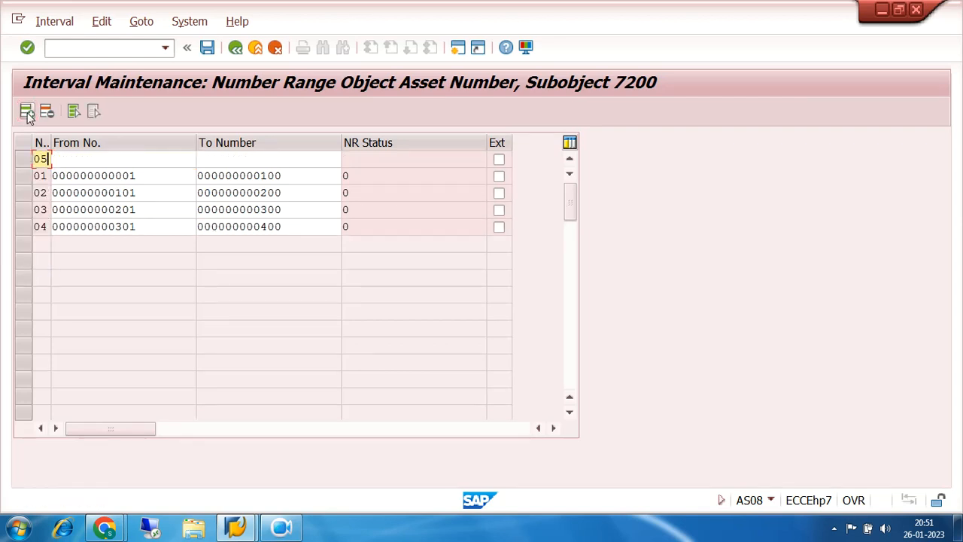
{"action": "key", "text": "Tab"}
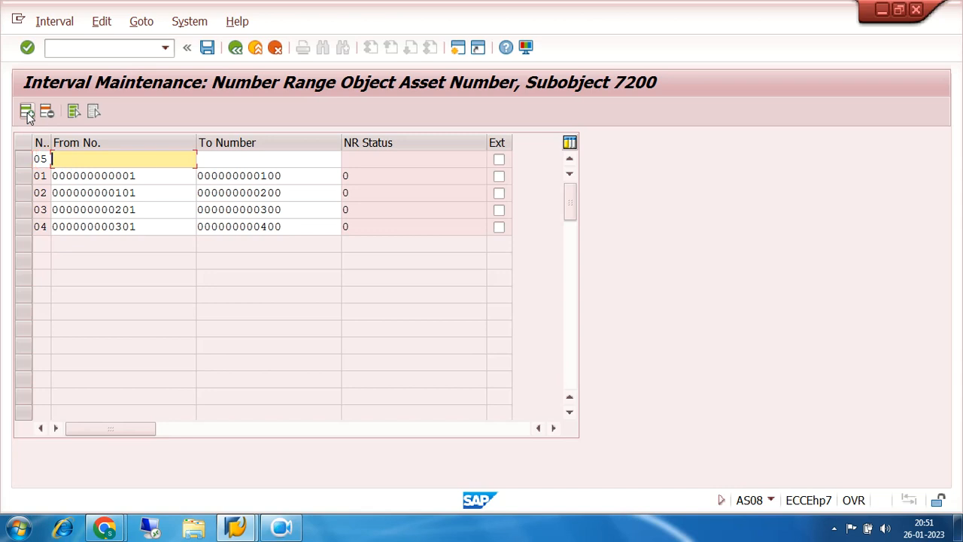
{"action": "type", "text": "401"}
{"action": "key", "text": "Tab"}
{"action": "type", "text": "500"}
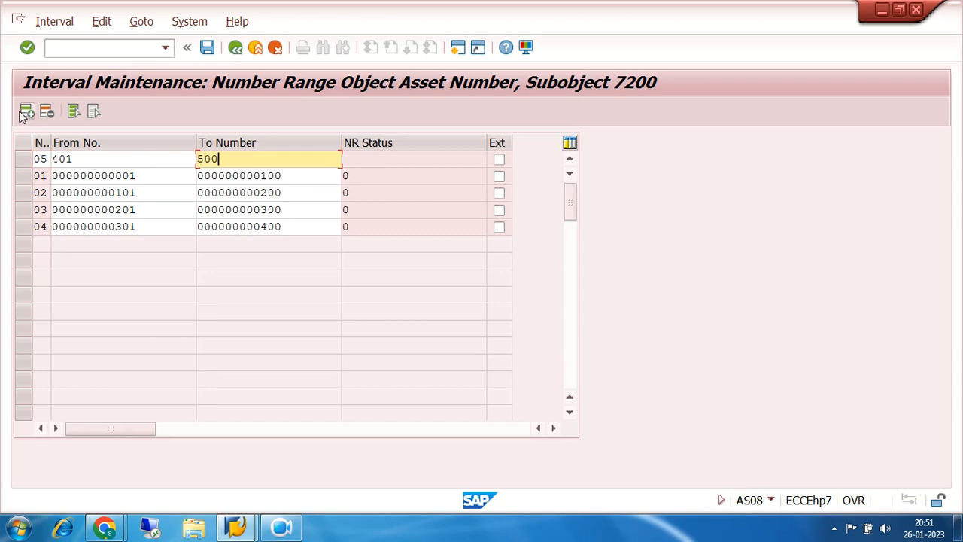
- Add asset number range interval 06 from 501 to 600 and confirm the entry
{"action": "left_click", "coordinate": [26, 113]}
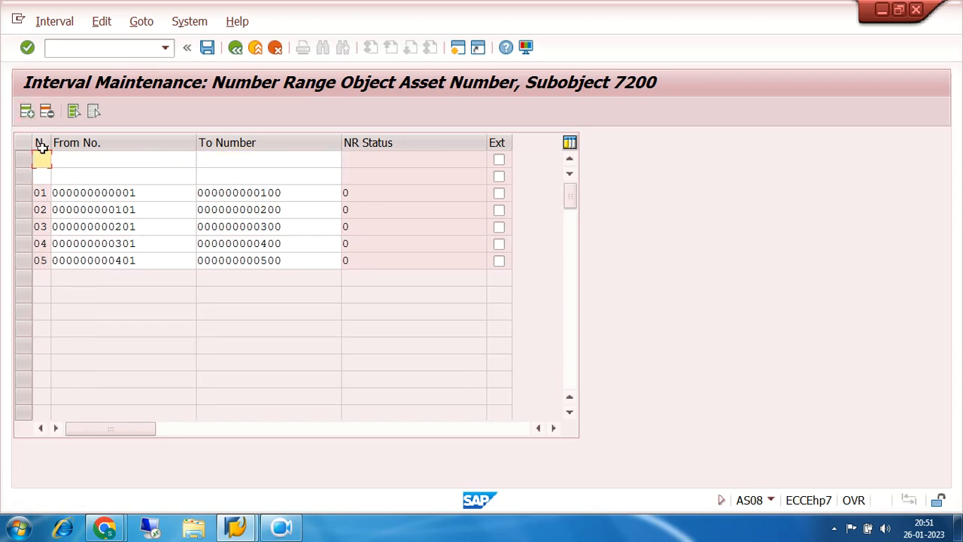
{"action": "type", "text": "06"}
{"action": "key", "text": "Tab"}
{"action": "type", "text": "501"}
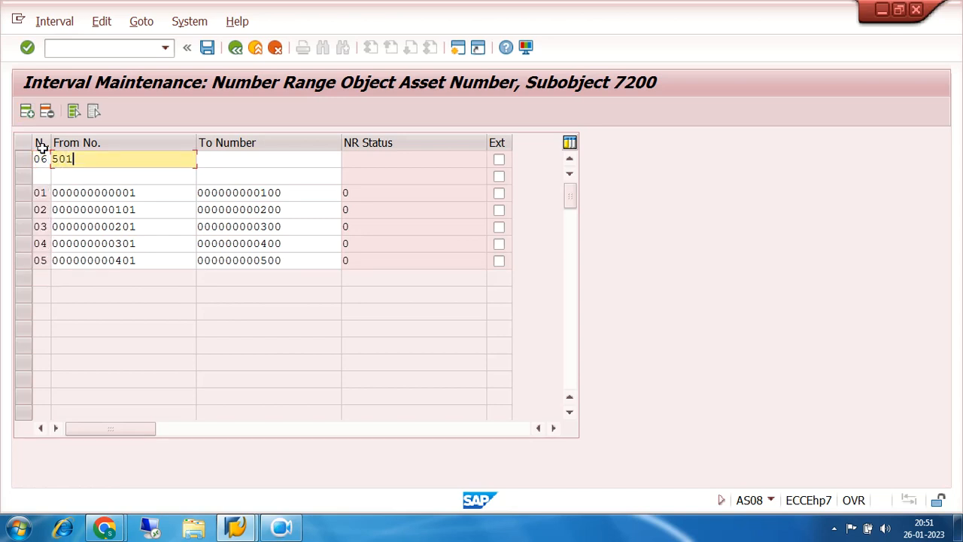
{"action": "key", "text": "Tab"}
{"action": "type", "text": "600"}
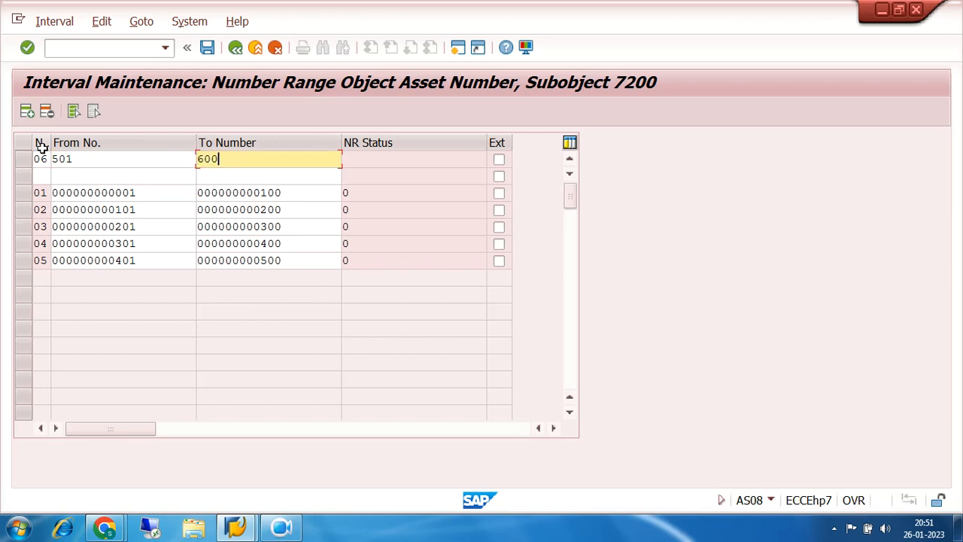
{"action": "key", "text": "Return"}
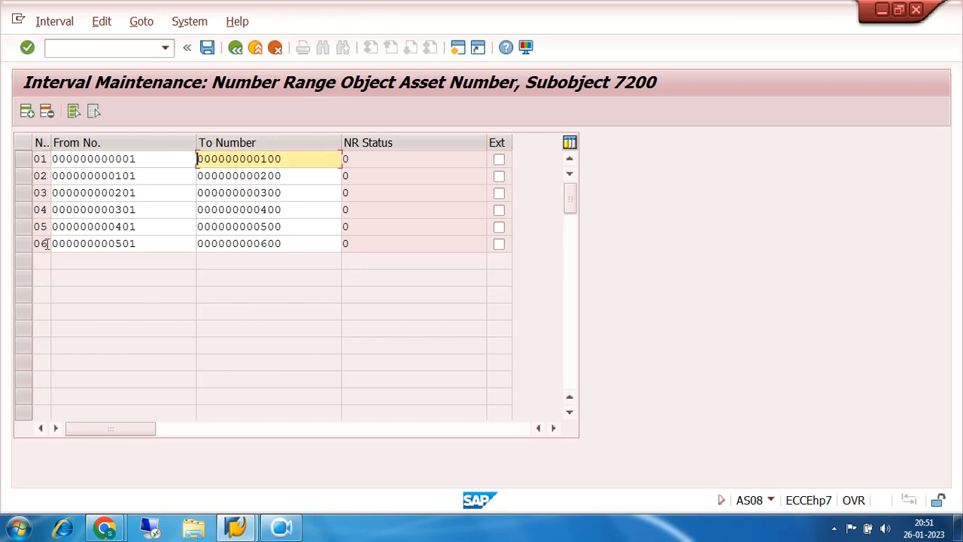
- Review the asset number intervals 01 through 06 of company code 7200 row by row
{"action": "left_click_drag", "start_coordinate": [135, 158], "coordinate": [49, 159]}
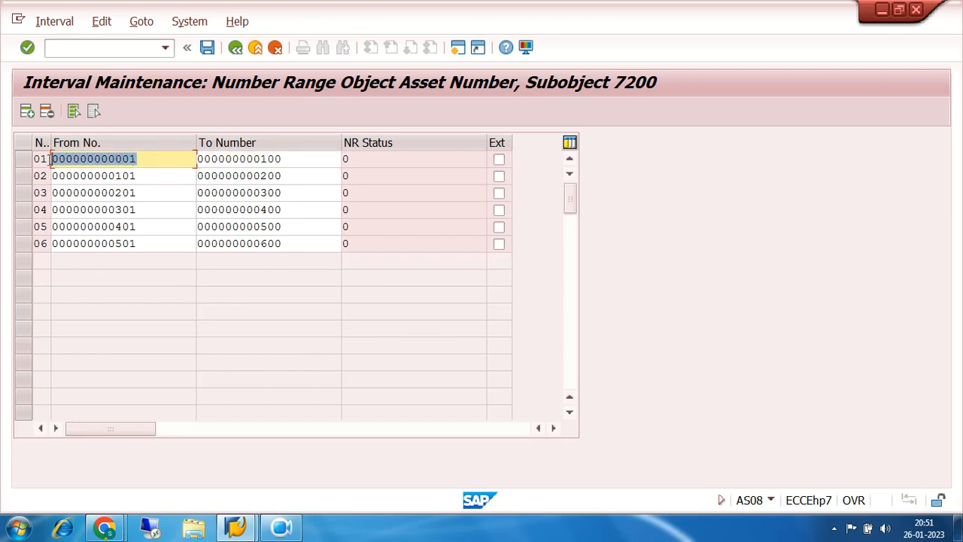
{"action": "left_click_drag", "start_coordinate": [172, 172], "coordinate": [45, 181]}
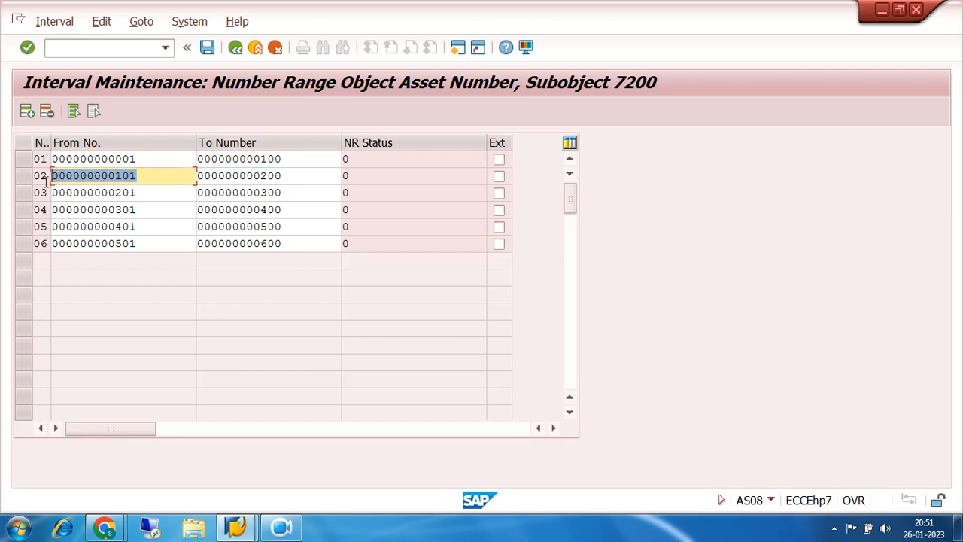
{"action": "left_click", "coordinate": [26, 194]}
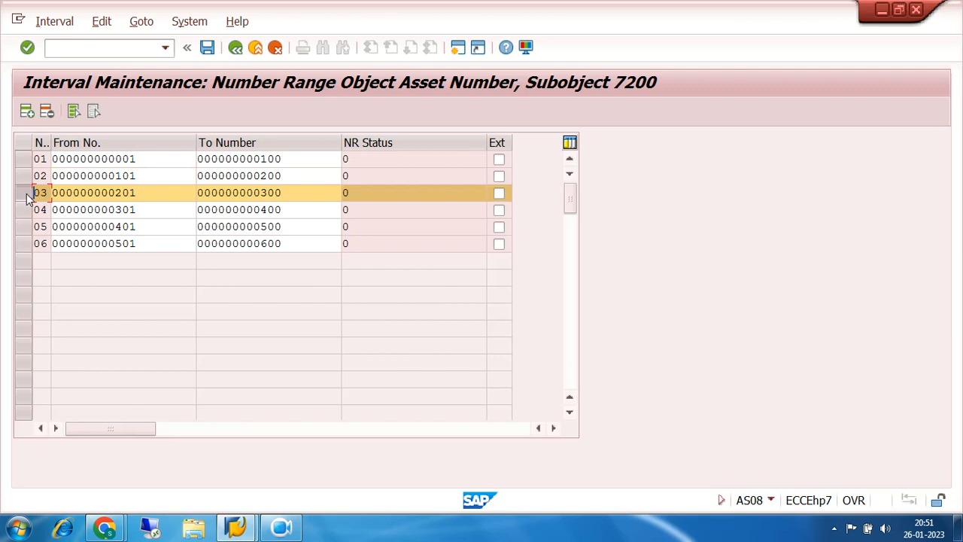
{"action": "left_click", "coordinate": [29, 194]}
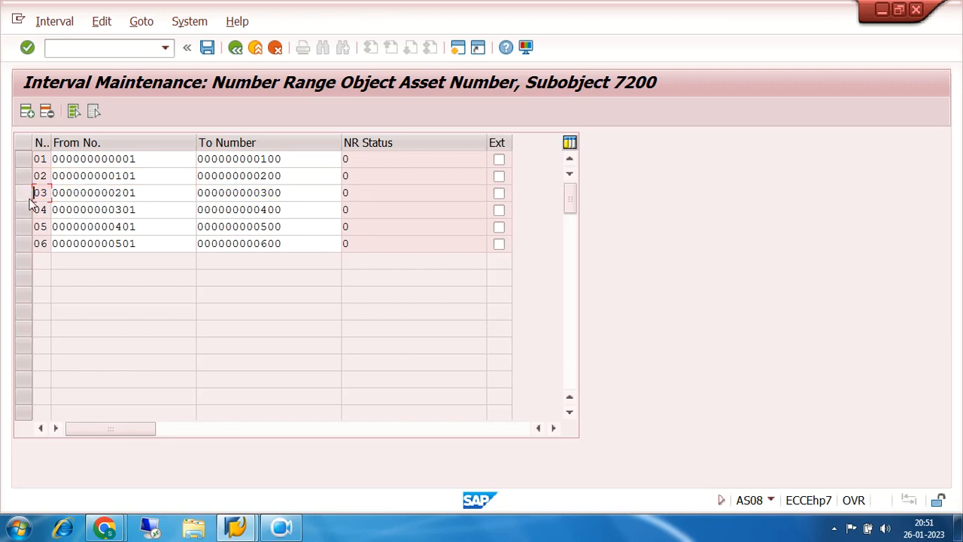
{"action": "left_click", "coordinate": [26, 211]}
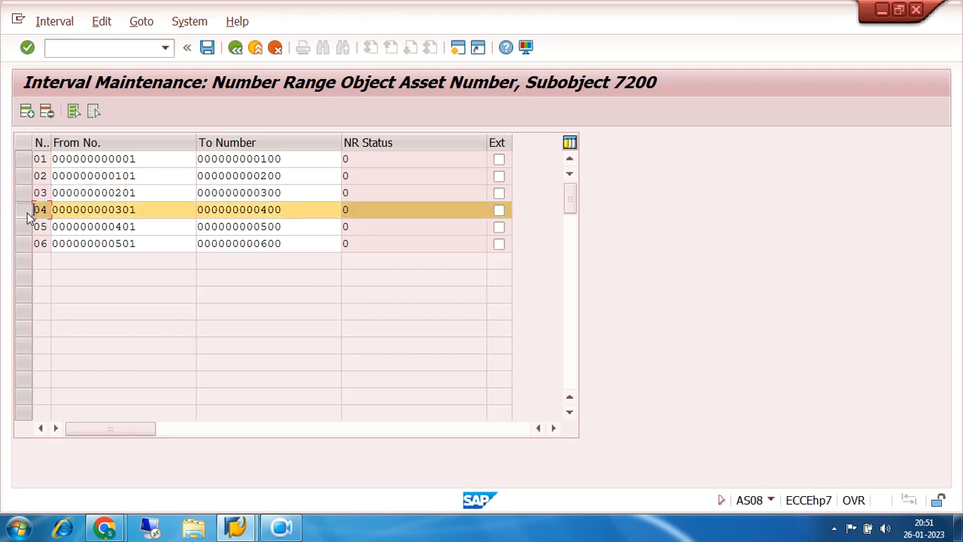
{"action": "left_click", "coordinate": [23, 227]}
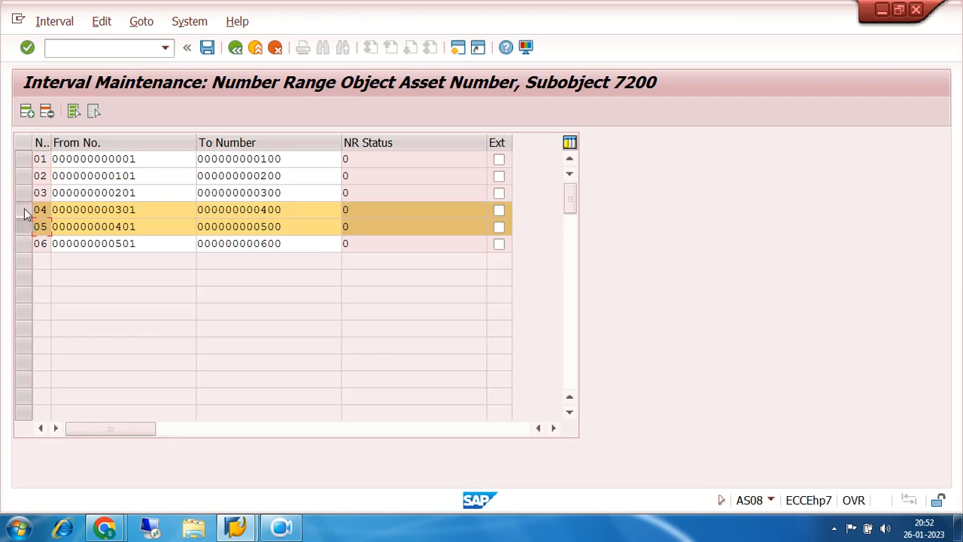
{"action": "left_click", "coordinate": [26, 211]}
{"action": "left_click", "coordinate": [27, 244]}
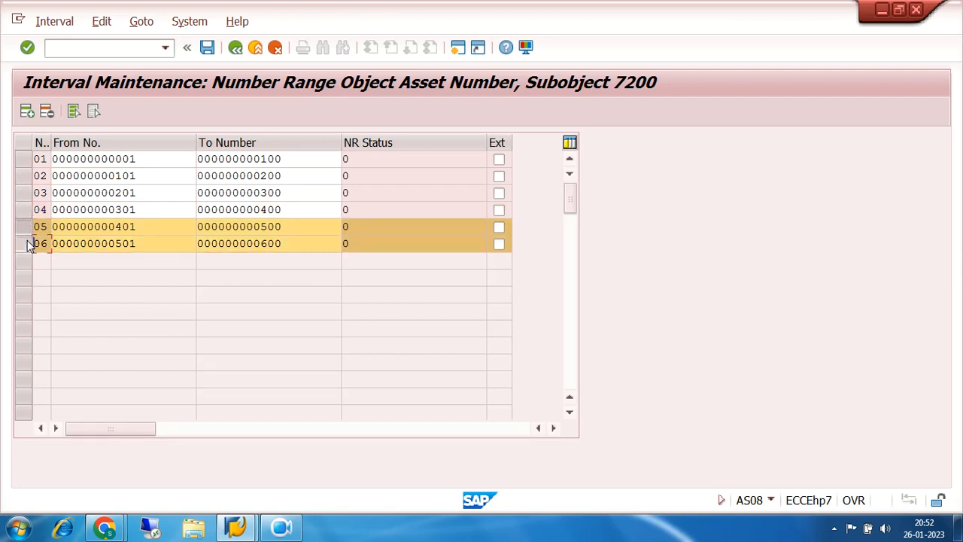
- Save the asset number range intervals of company code 7200, acknowledge the transport notice and return to the IMG structure
{"action": "left_click", "coordinate": [27, 243]}
{"action": "left_click", "coordinate": [25, 226]}
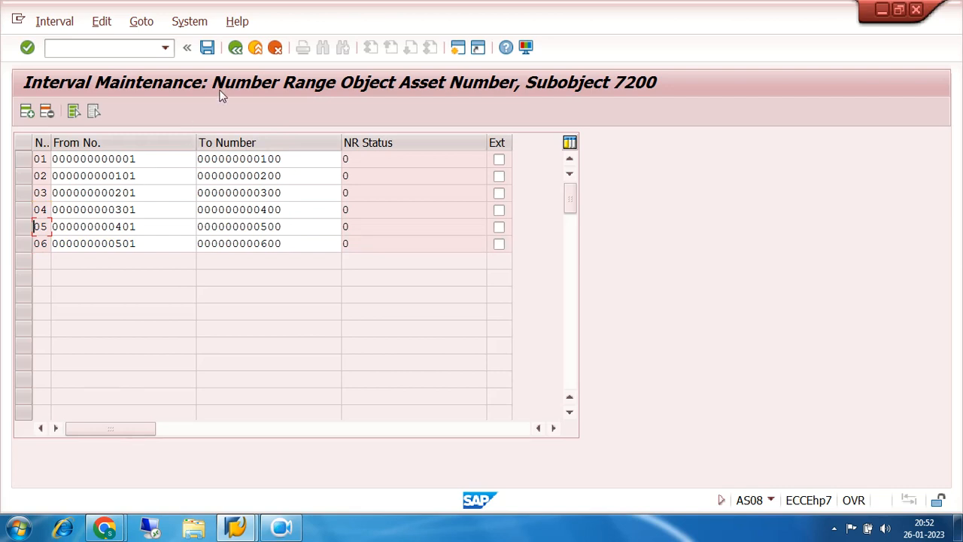
{"action": "left_click", "coordinate": [207, 47]}
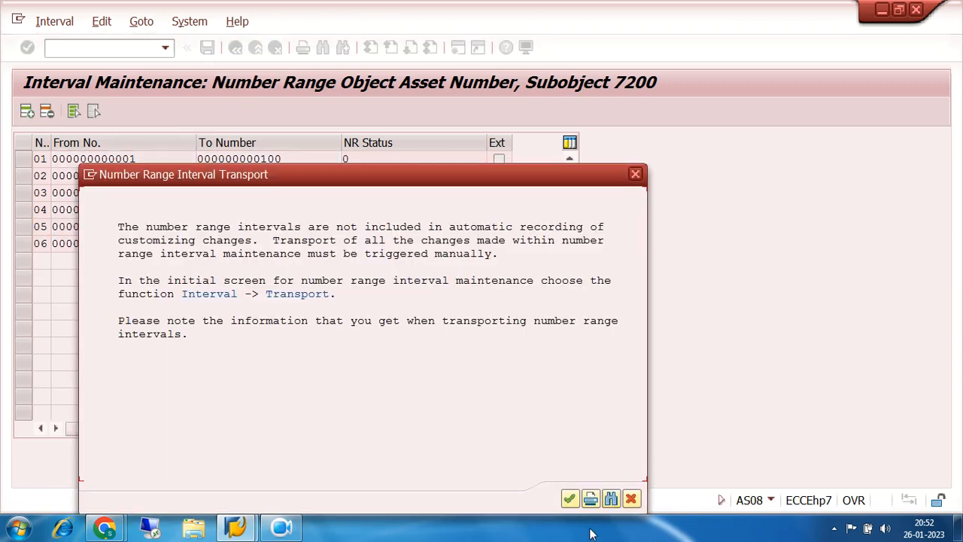
{"action": "left_click", "coordinate": [570, 499]}
{"action": "left_click", "coordinate": [234, 53]}
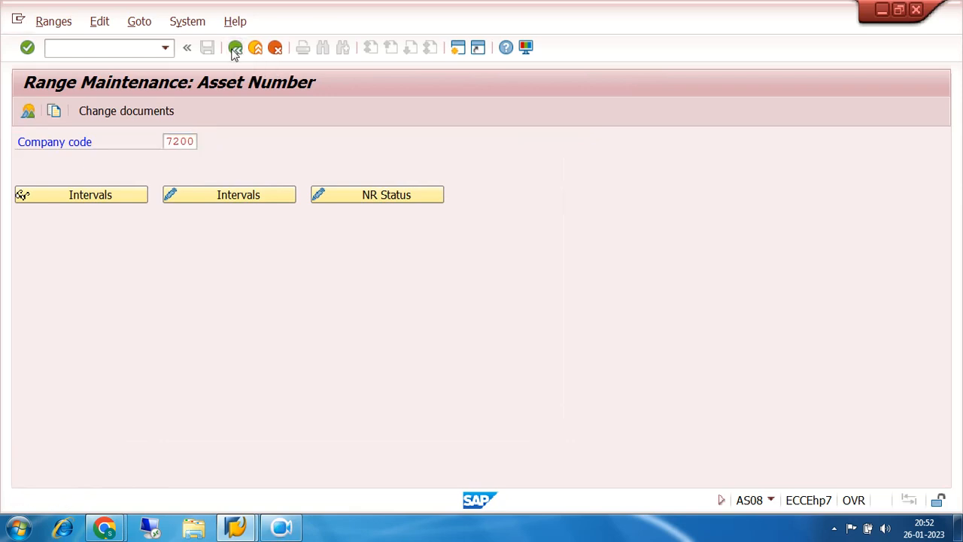
{"action": "left_click", "coordinate": [235, 49]}
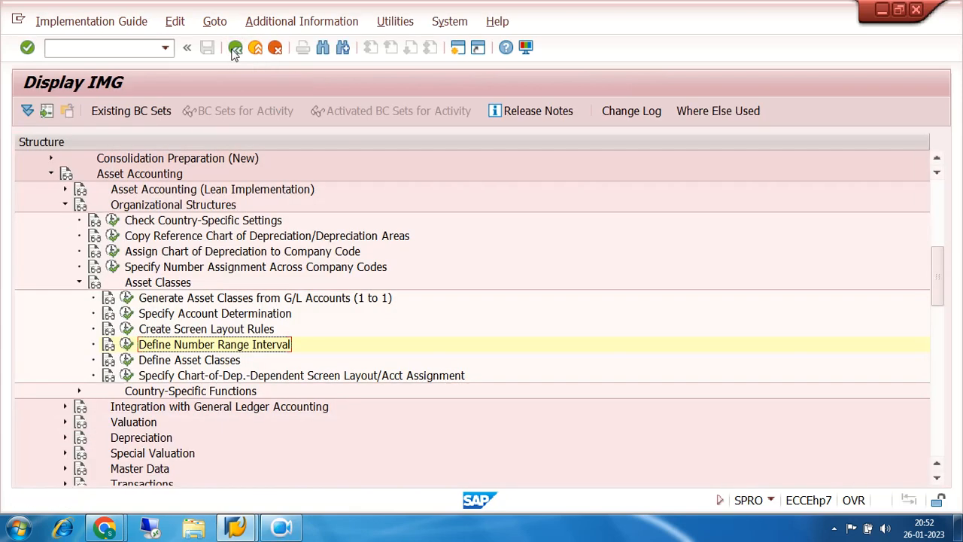
- Open Define Asset Classes and display the details of asset class 7200LAND
{"action": "left_click", "coordinate": [126, 361]}
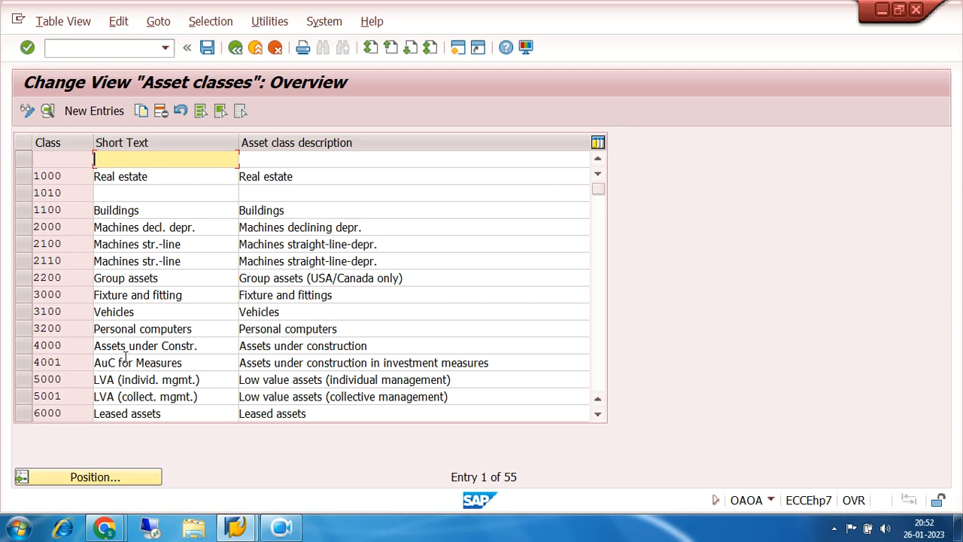
{"action": "left_click", "coordinate": [220, 111]}
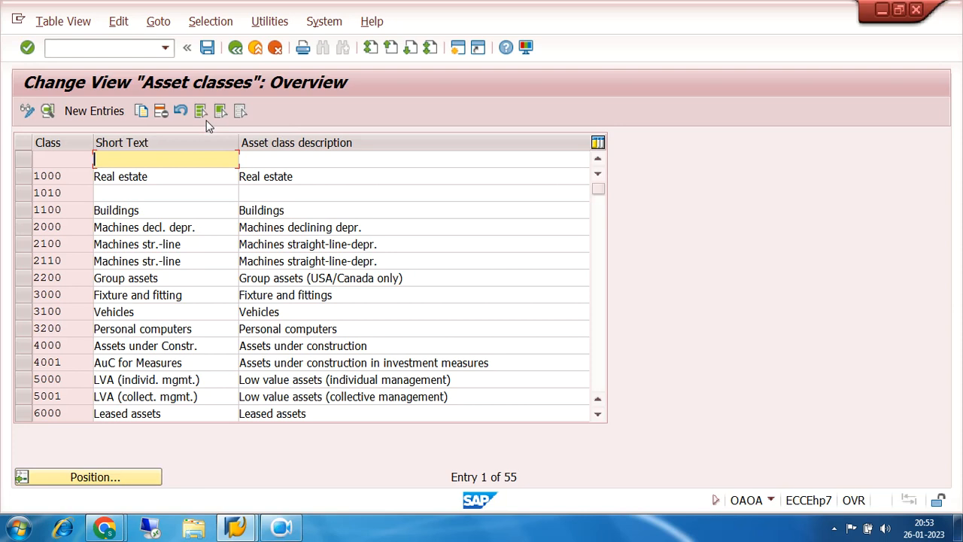
{"action": "left_click", "coordinate": [598, 387]}
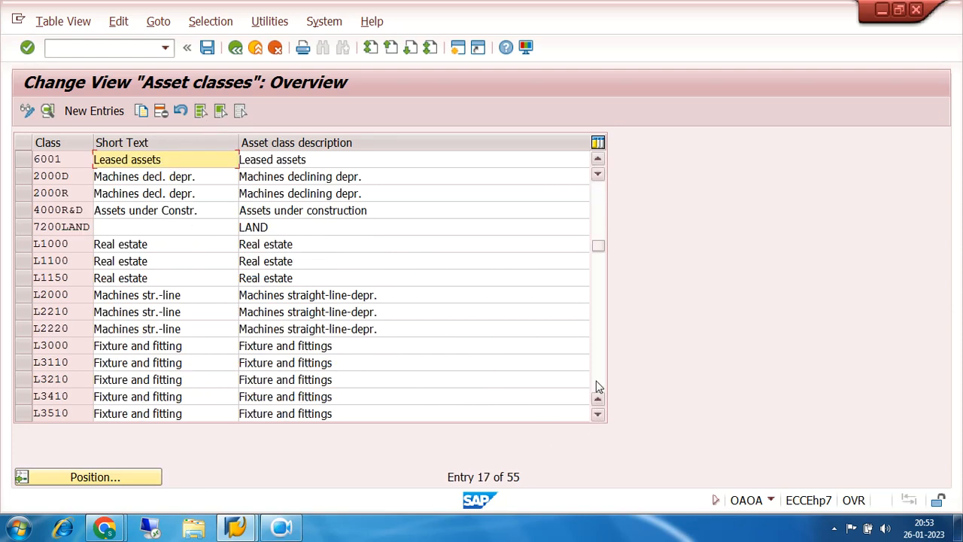
{"action": "left_click", "coordinate": [22, 227]}
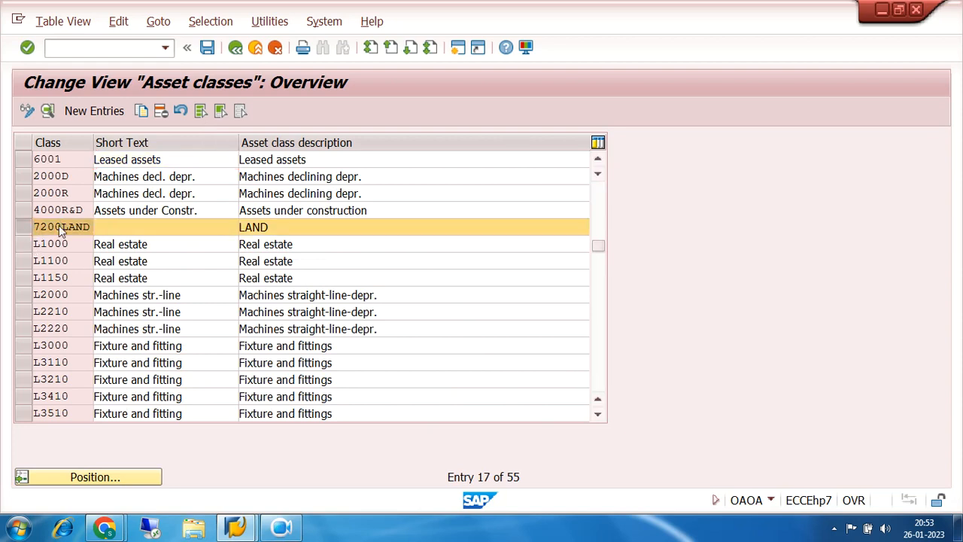
{"action": "double_click", "coordinate": [60, 228]}
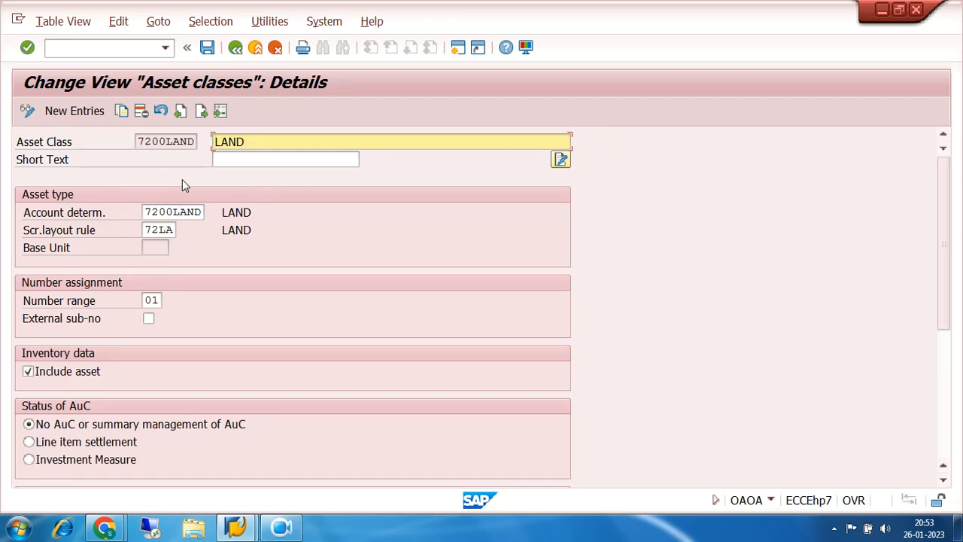
- Set the short text of asset class 7200LAND to LAND and save the change
{"action": "left_click", "coordinate": [227, 159]}
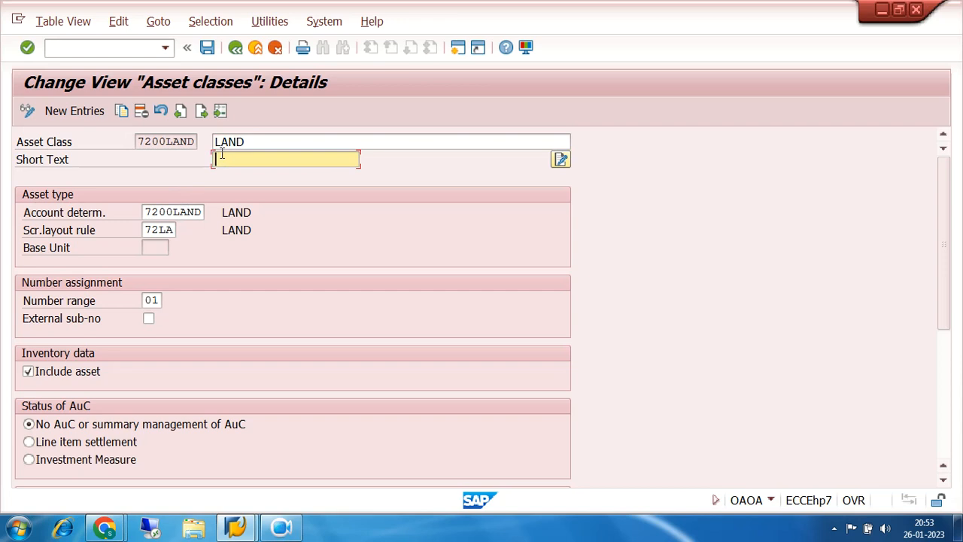
{"action": "type", "text": "land"}
{"action": "key", "text": "BackSpace"}
{"action": "key", "text": "BackSpace"}
{"action": "key", "text": "BackSpace"}
{"action": "key", "text": "BackSpace"}
{"action": "type", "text": "LAND"}
{"action": "left_click", "coordinate": [207, 49]}
{"action": "left_click", "coordinate": [323, 294]}
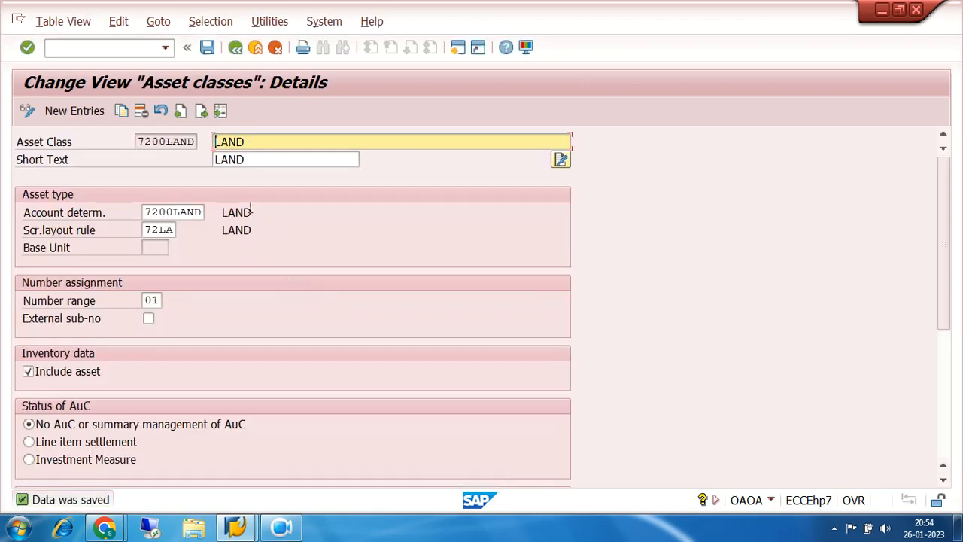
- Start a new asset class entry 7200BUIL with the description 7200 BUILDING
{"action": "left_click", "coordinate": [95, 118]}
{"action": "type", "text": "7200BUIL"}
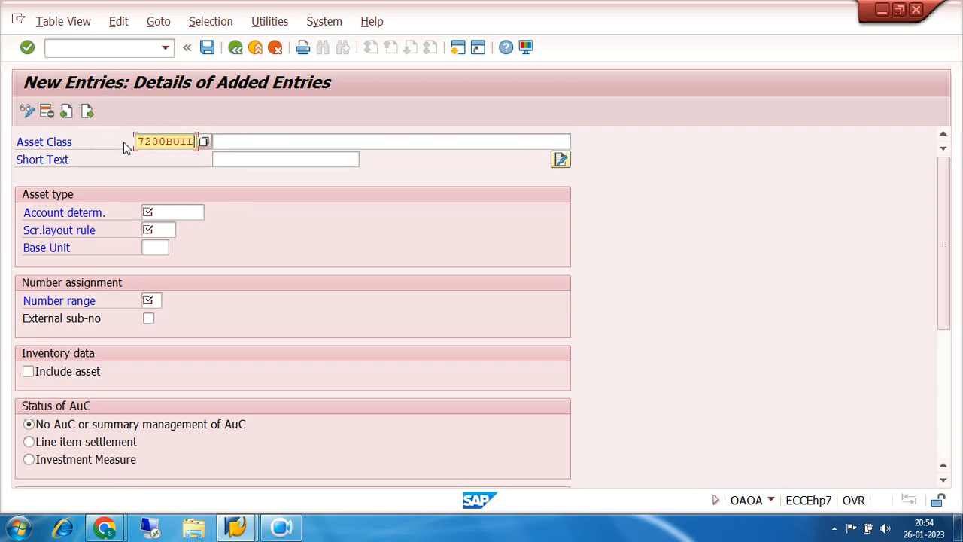
{"action": "key", "text": "Tab"}
{"action": "type", "text": "7200"}
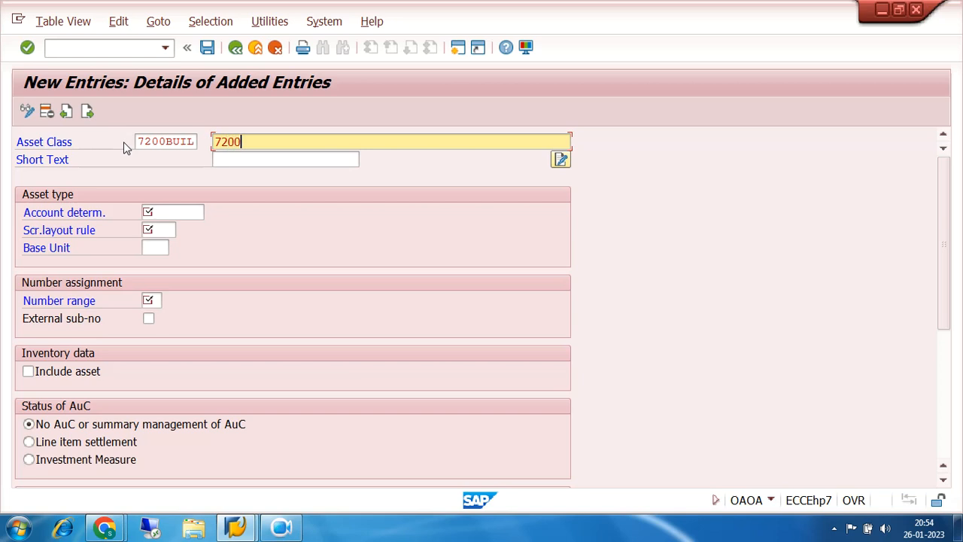
{"action": "type", "text": " BUILDING"}
- Assign account determination 7200BUIL and screen layout rule 72BU to the new building asset class
{"action": "left_click", "coordinate": [160, 213]}
{"action": "left_click", "coordinate": [210, 213]}
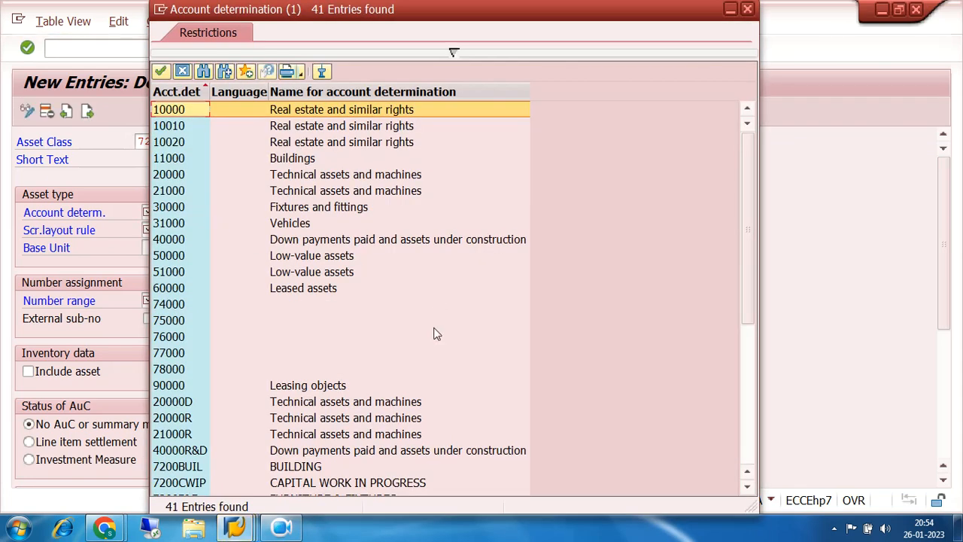
{"action": "scroll", "coordinate": [435, 333], "scroll_direction": "down", "scroll_amount": 2}
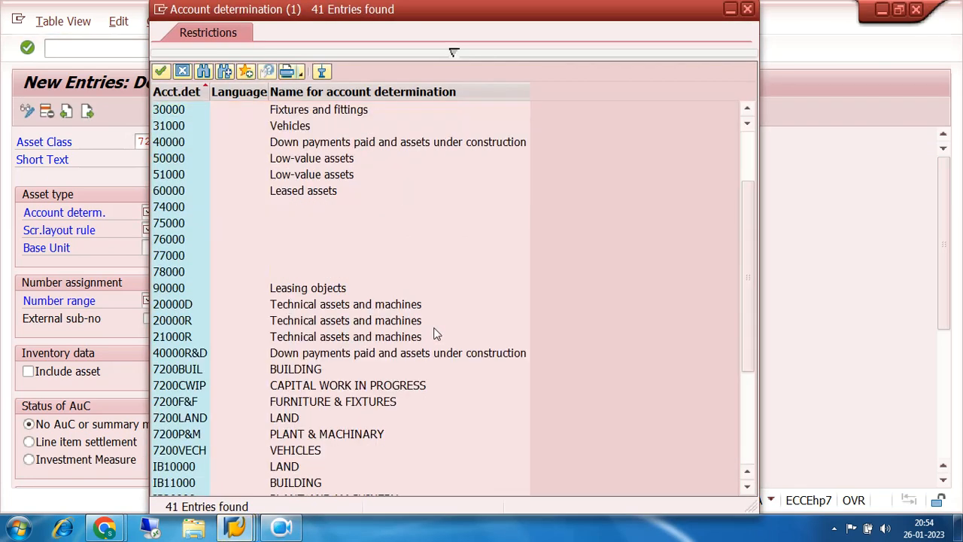
{"action": "double_click", "coordinate": [171, 373]}
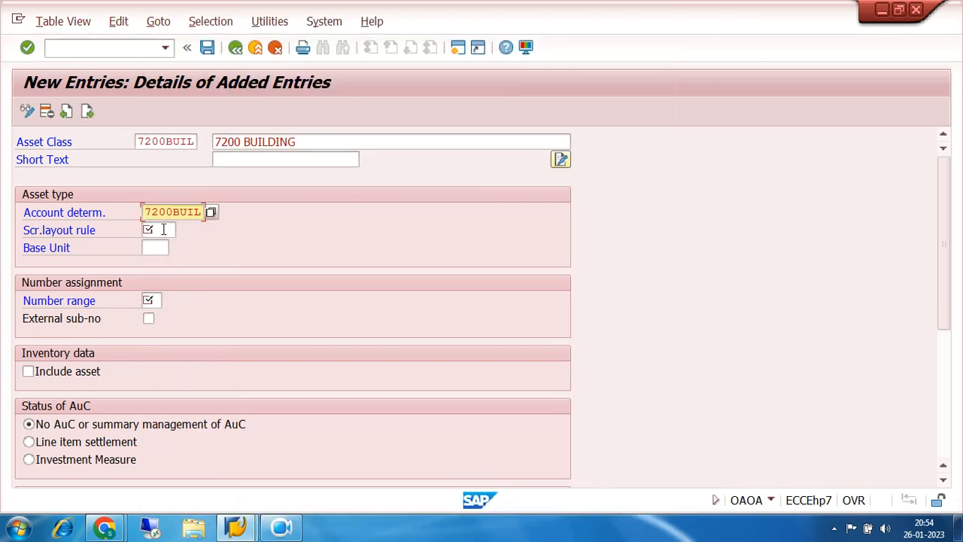
{"action": "left_click", "coordinate": [167, 232]}
{"action": "left_click", "coordinate": [182, 232]}
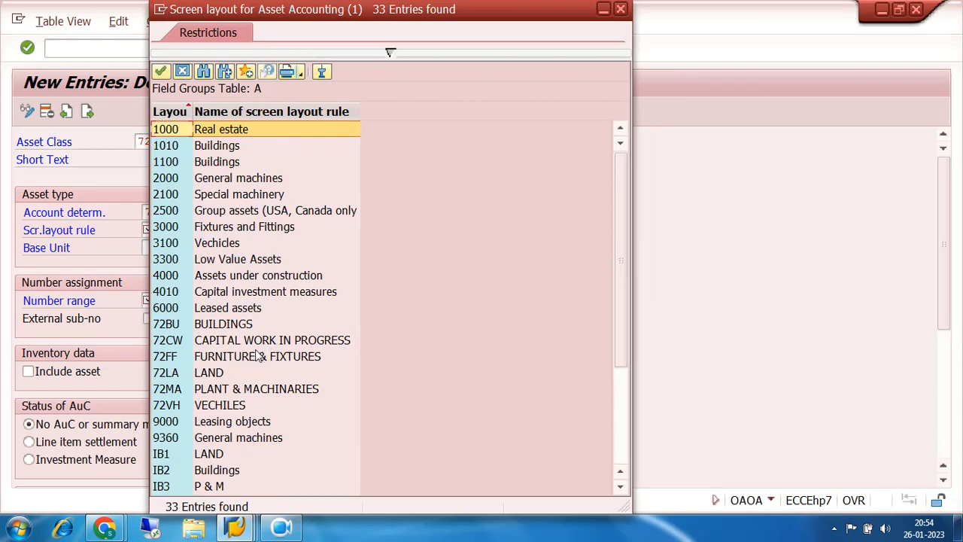
{"action": "double_click", "coordinate": [172, 329]}
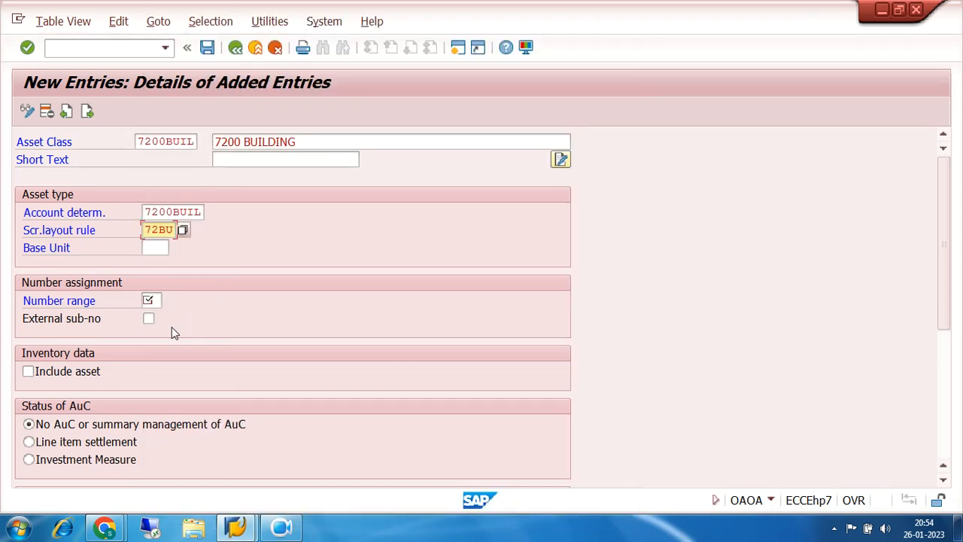
- Look up the available number ranges for the building asset class, then close the SAP session and confirm logging off without saving
{"action": "left_click", "coordinate": [159, 301]}
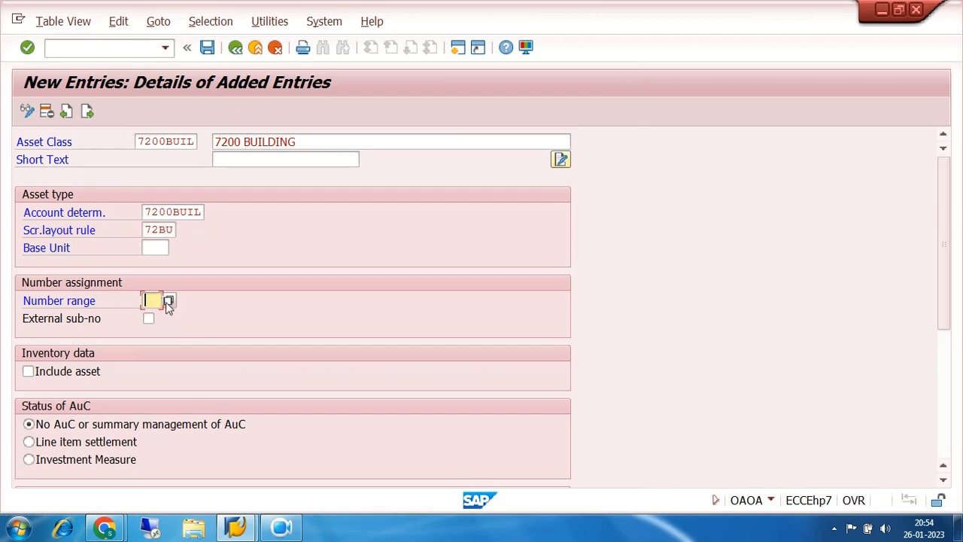
{"action": "left_click", "coordinate": [169, 301]}
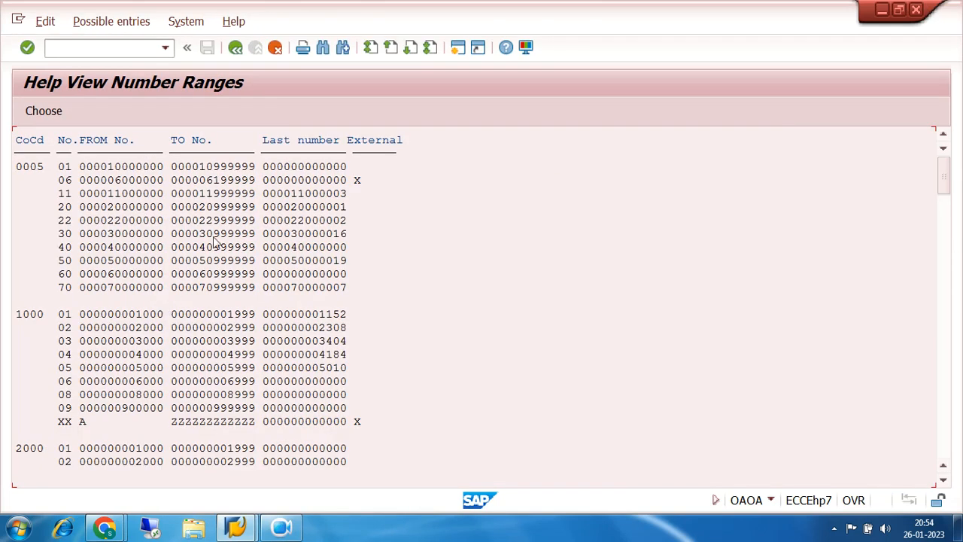
{"action": "left_click", "coordinate": [916, 17]}
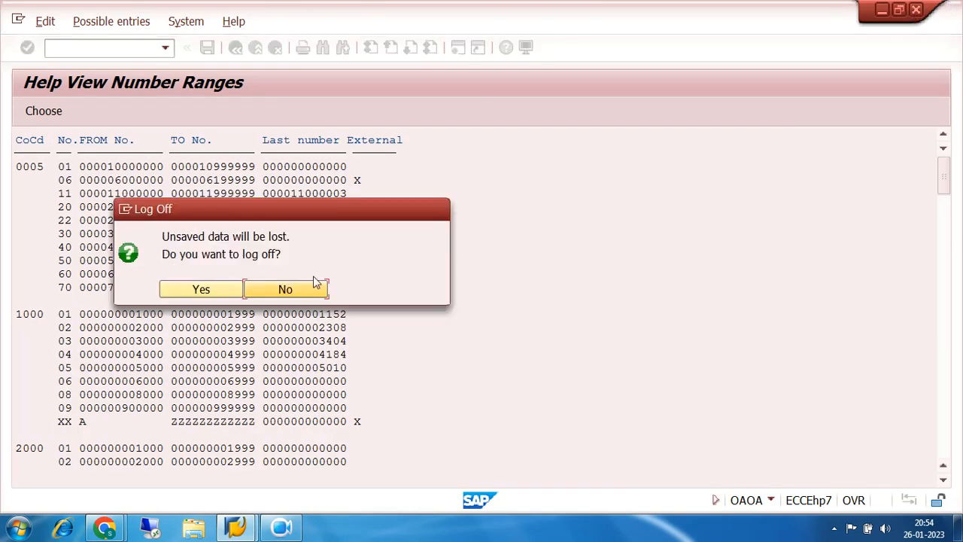
{"action": "left_click", "coordinate": [200, 294]}
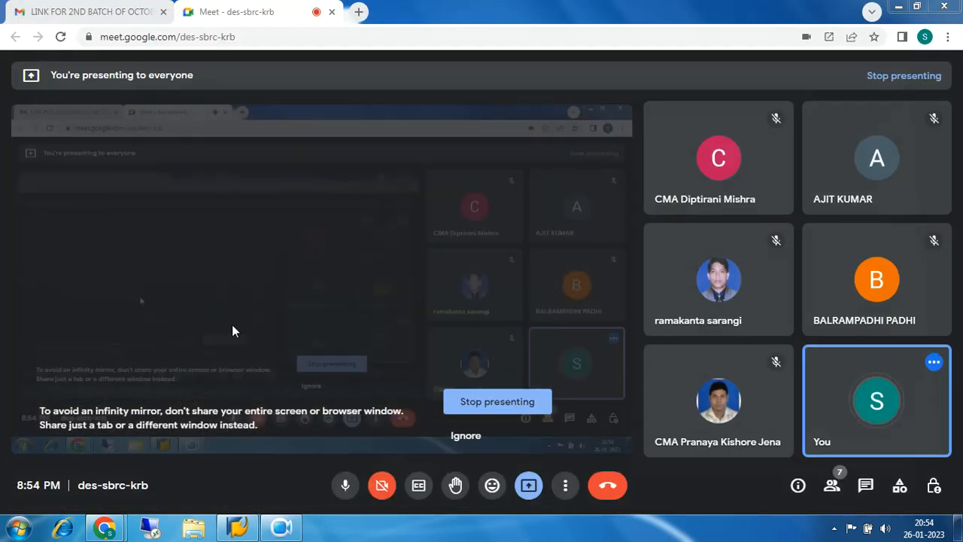
- Reopen the ECC FUNCTIONAL connection from SAP Logon and log on to client 800 with the saved user ID and account password
{"action": "left_click", "coordinate": [242, 529]}
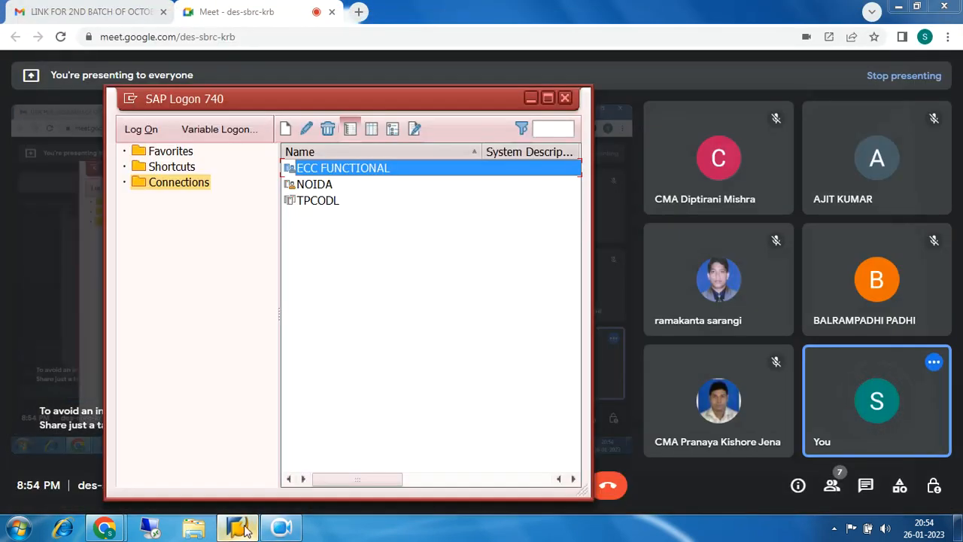
{"action": "double_click", "coordinate": [325, 167]}
{"action": "left_click", "coordinate": [204, 178]}
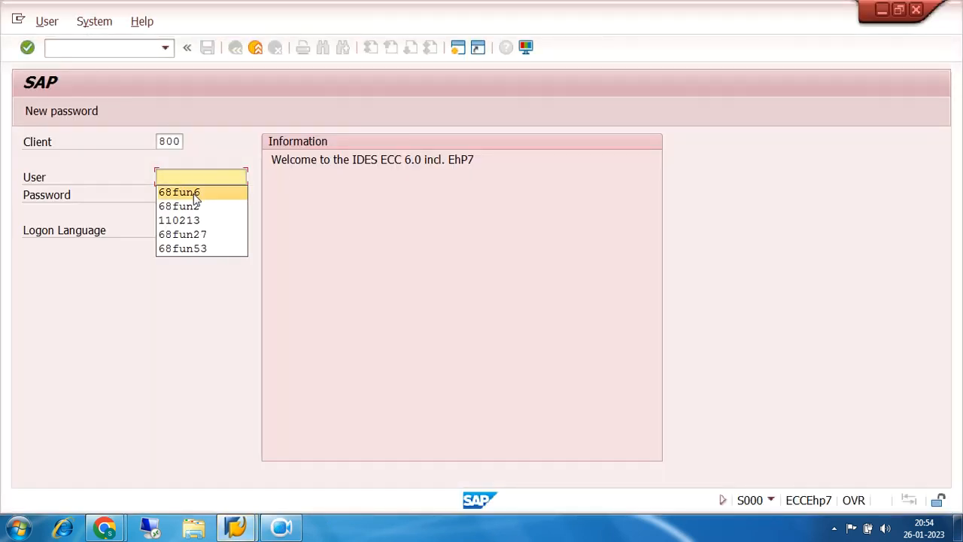
{"action": "left_click", "coordinate": [193, 193]}
{"action": "left_click", "coordinate": [194, 194]}
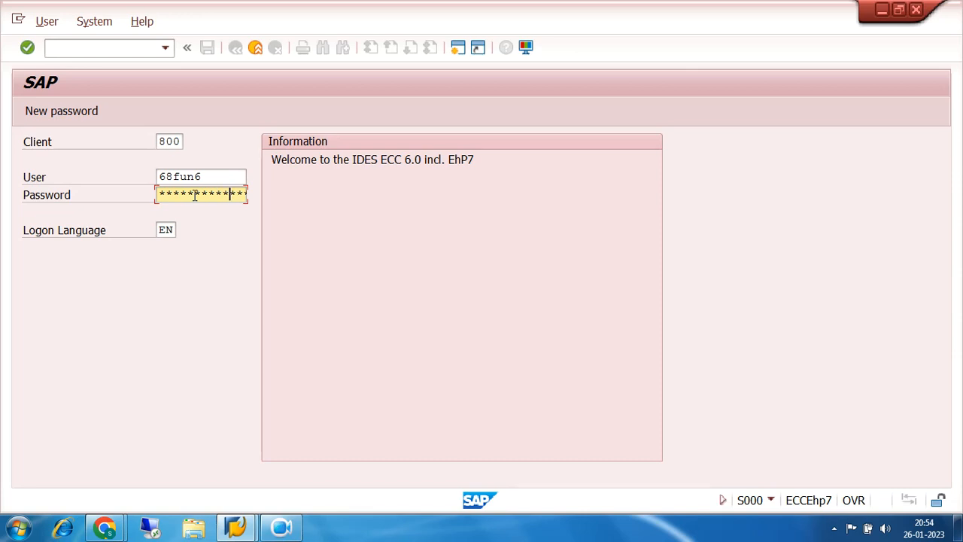
{"action": "key", "text": "Return"}
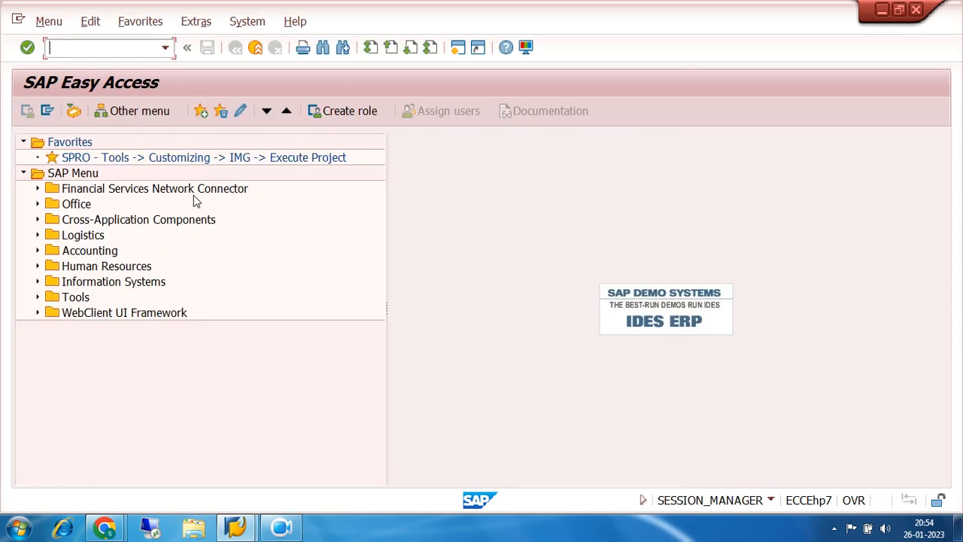
- Switch to the Google Meet call, answer the pending join request and return to the SAP Easy Access session
{"action": "left_click", "coordinate": [106, 528]}
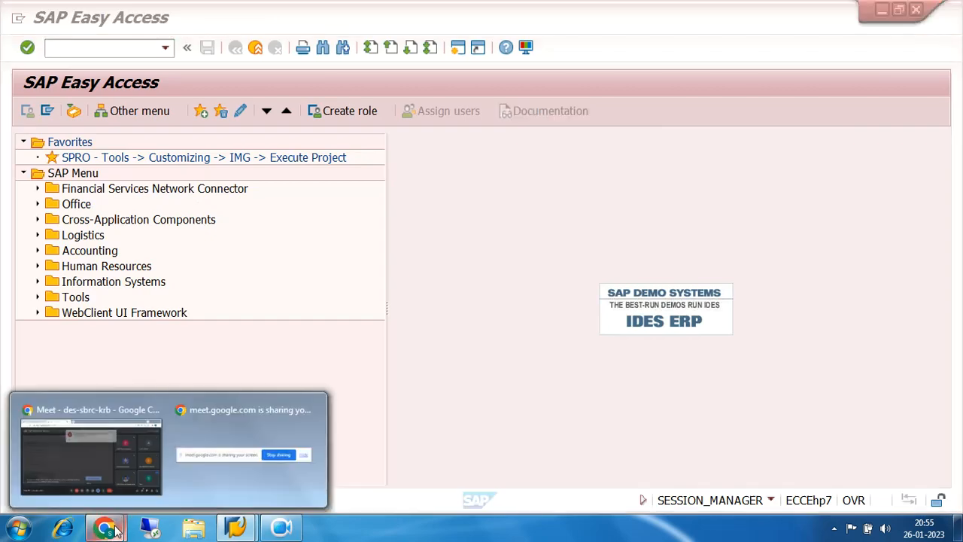
{"action": "left_click", "coordinate": [118, 451]}
{"action": "left_click", "coordinate": [622, 133]}
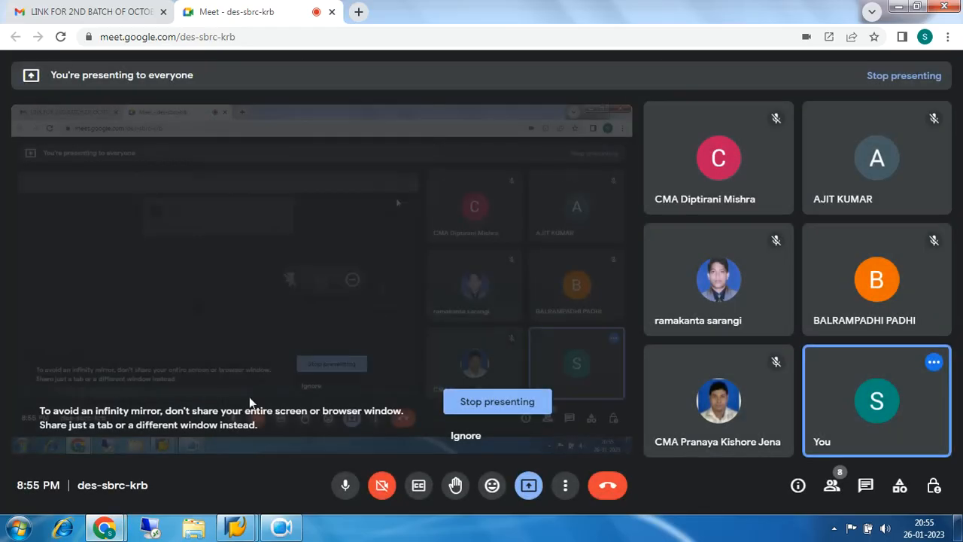
{"action": "left_click", "coordinate": [236, 527]}
{"action": "left_click", "coordinate": [308, 461]}
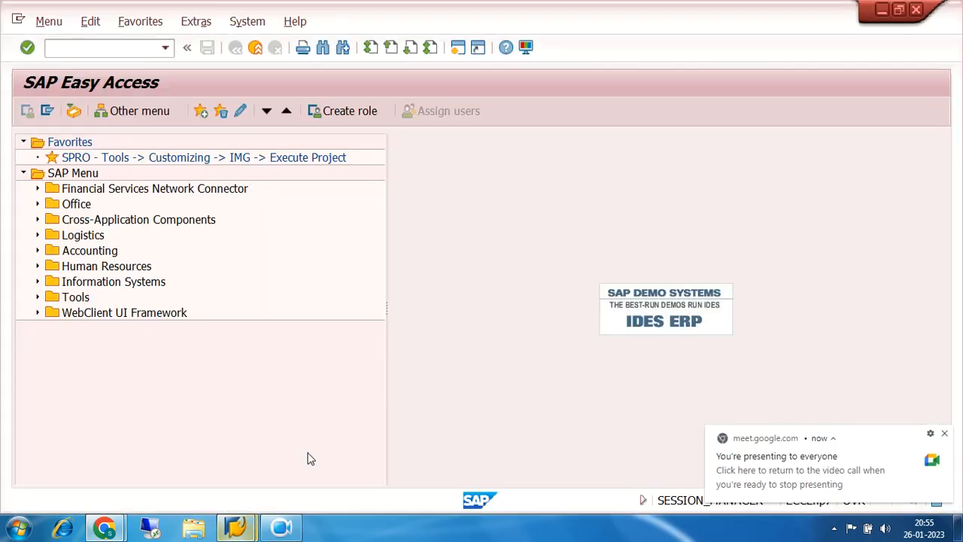
- Open the SAP Reference IMG and expand Financial Accounting (New) down to Asset Accounting
{"action": "double_click", "coordinate": [155, 161]}
{"action": "left_click", "coordinate": [96, 117]}
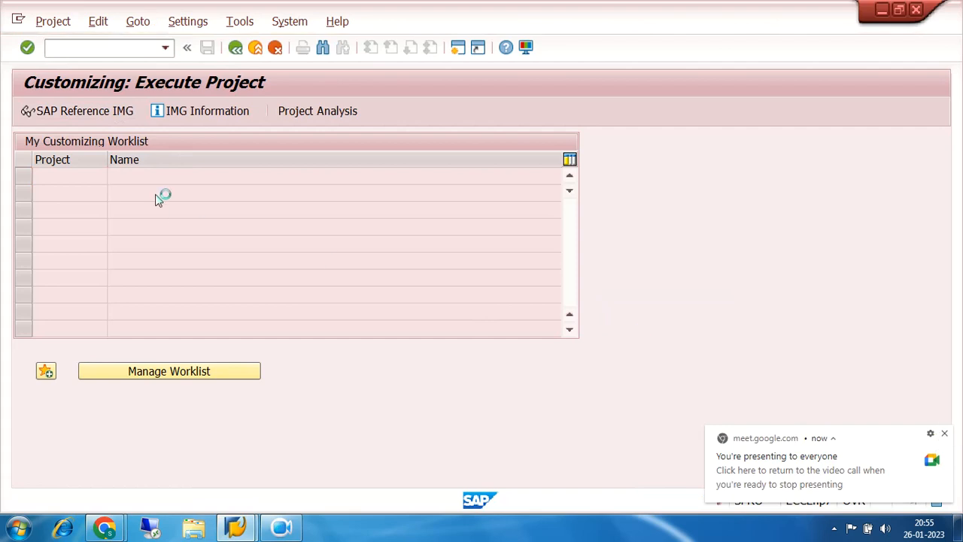
{"action": "scroll", "coordinate": [585, 370], "scroll_direction": "down", "scroll_amount": 2}
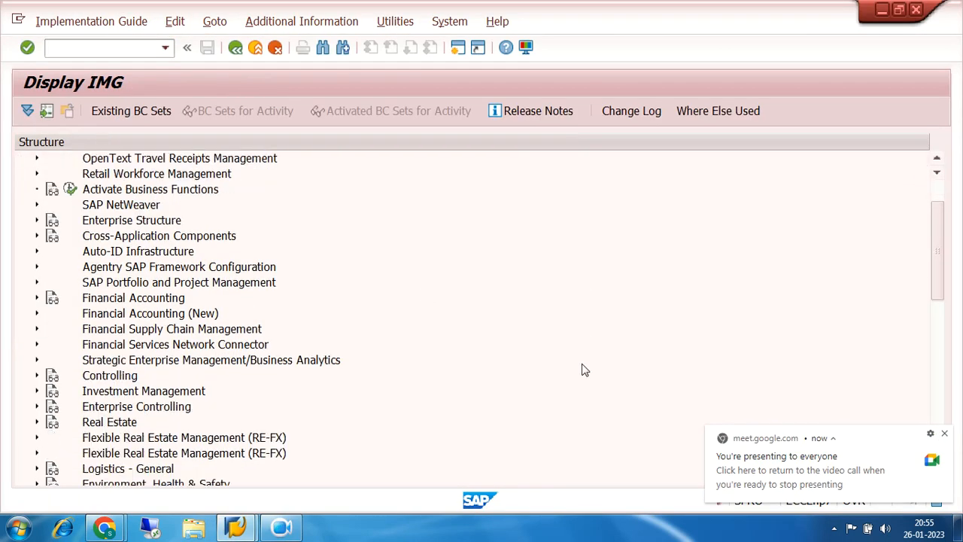
{"action": "scroll", "coordinate": [585, 370], "scroll_direction": "down", "scroll_amount": 1}
{"action": "left_click", "coordinate": [36, 299]}
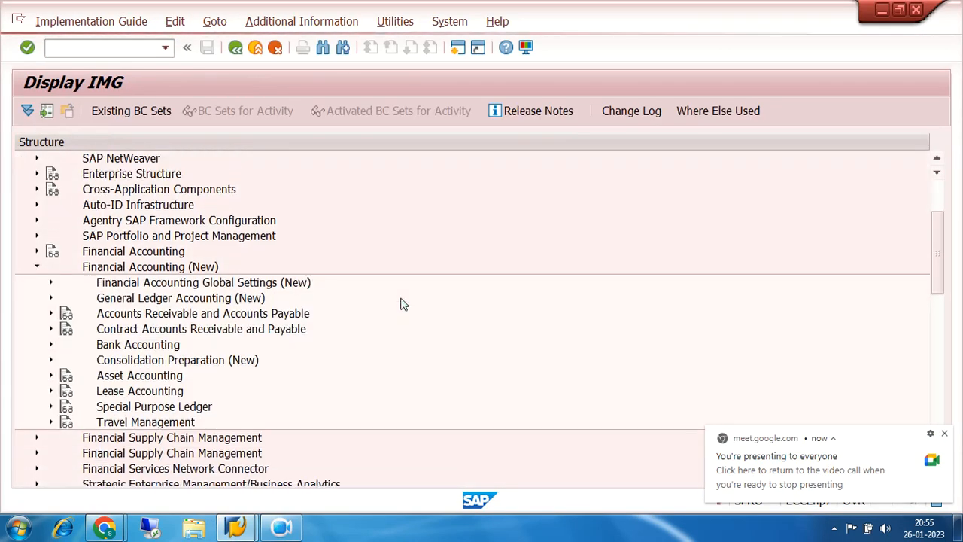
{"action": "scroll", "coordinate": [401, 303], "scroll_direction": "down", "scroll_amount": 1}
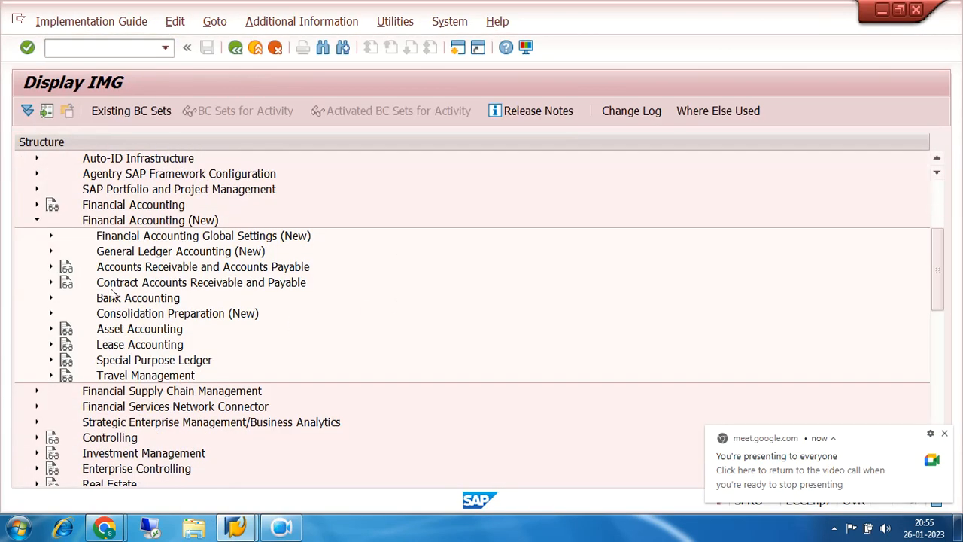
{"action": "left_click", "coordinate": [51, 328]}
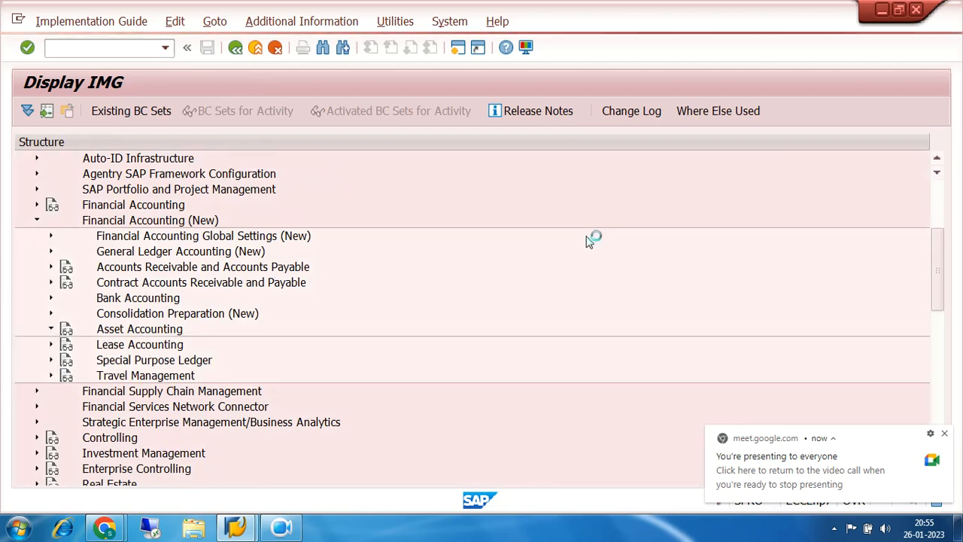
- Under Asset Accounting's Organizational Structures, expand Asset Classes and execute the Define Asset Classes activity
{"action": "scroll", "coordinate": [480, 281], "scroll_direction": "down", "scroll_amount": 2}
{"action": "left_click", "coordinate": [66, 267]}
{"action": "scroll", "coordinate": [557, 263], "scroll_direction": "down", "scroll_amount": 2}
{"action": "left_click", "coordinate": [79, 283]}
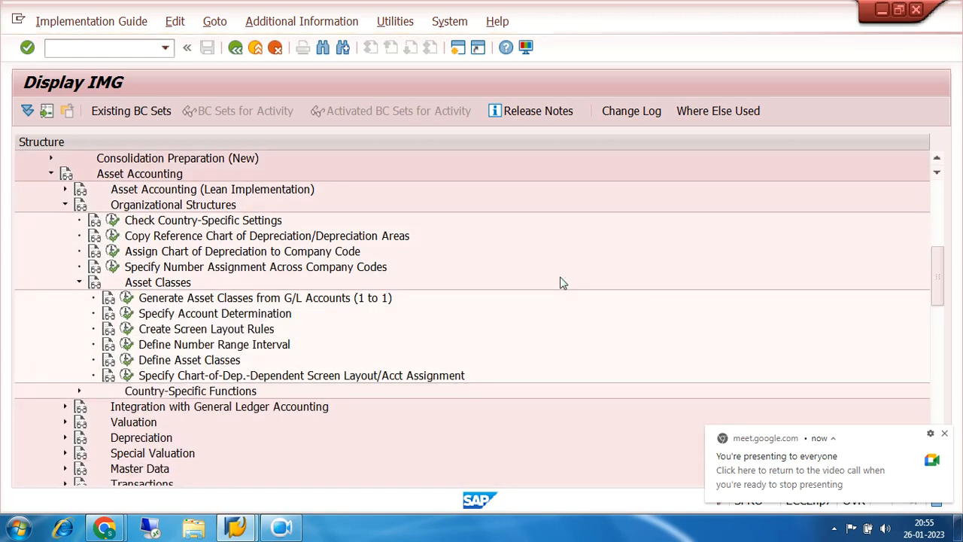
{"action": "scroll", "coordinate": [556, 278], "scroll_direction": "down", "scroll_amount": 2}
{"action": "left_click", "coordinate": [127, 299]}
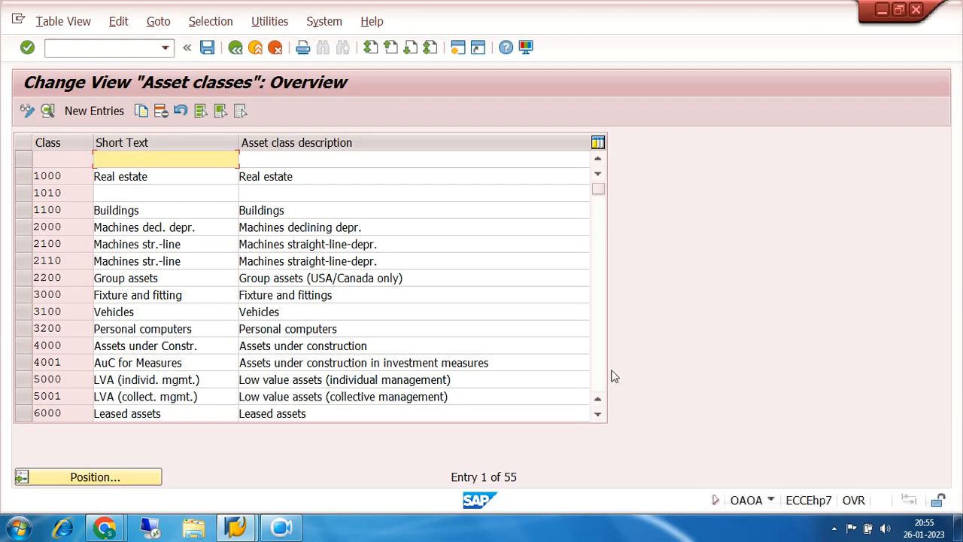
- Locate class 7200LAND in the overview and create a new asset class 7200BUIL with the description 7200 BUILDING
{"action": "left_click", "coordinate": [602, 378]}
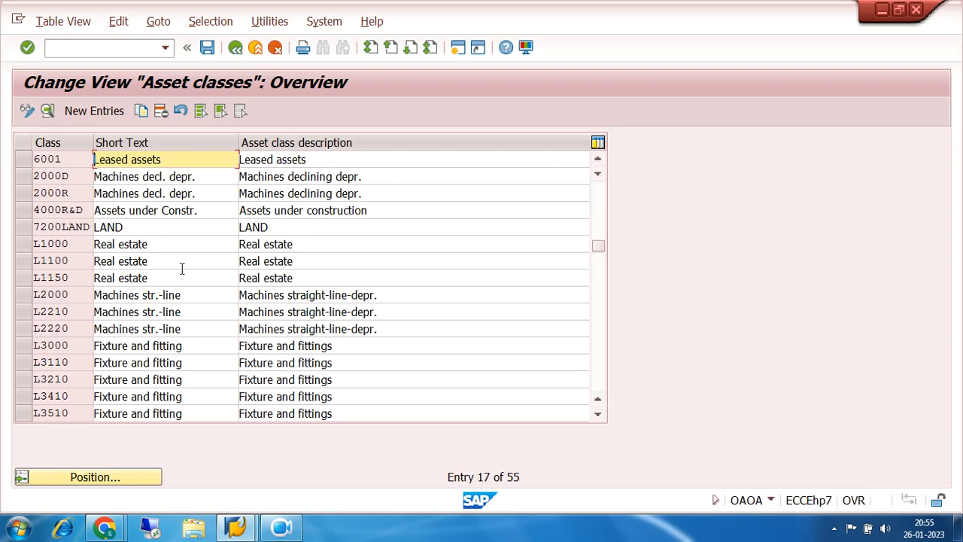
{"action": "left_click", "coordinate": [98, 227]}
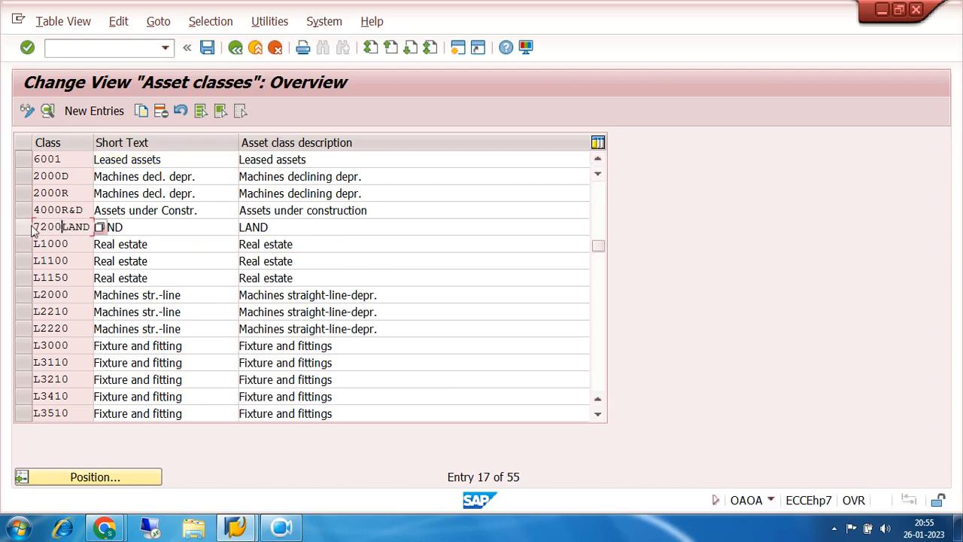
{"action": "left_click", "coordinate": [104, 110]}
{"action": "left_click", "coordinate": [160, 143]}
{"action": "left_click", "coordinate": [164, 155]}
{"action": "left_click", "coordinate": [239, 142]}
{"action": "left_click", "coordinate": [242, 158]}
- Set the short text of the new asset class to 7200 BUILDING
{"action": "left_click", "coordinate": [243, 158]}
{"action": "left_click", "coordinate": [246, 172]}
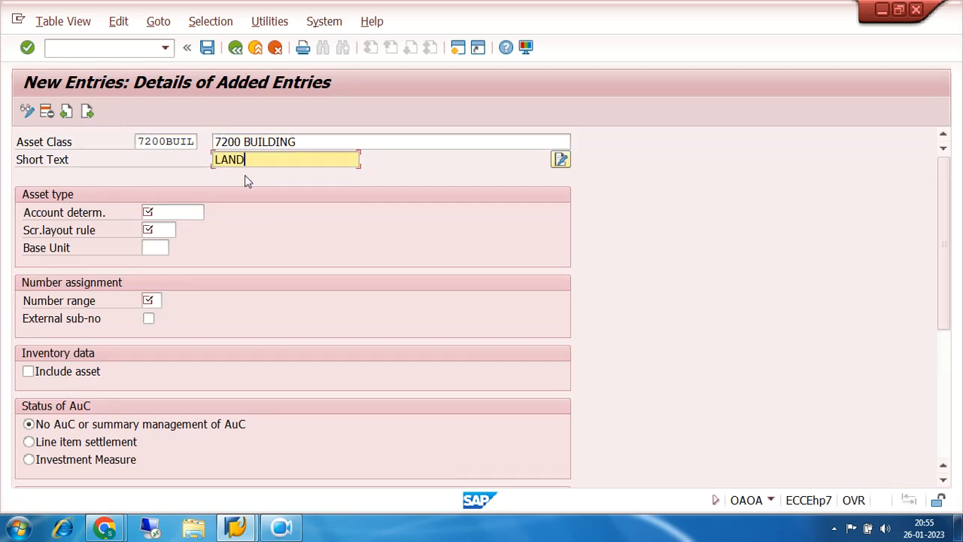
{"action": "key", "text": "BackSpace"}
{"action": "key", "text": "BackSpace"}
{"action": "key", "text": "BackSpace"}
{"action": "key", "text": "BackSpace"}
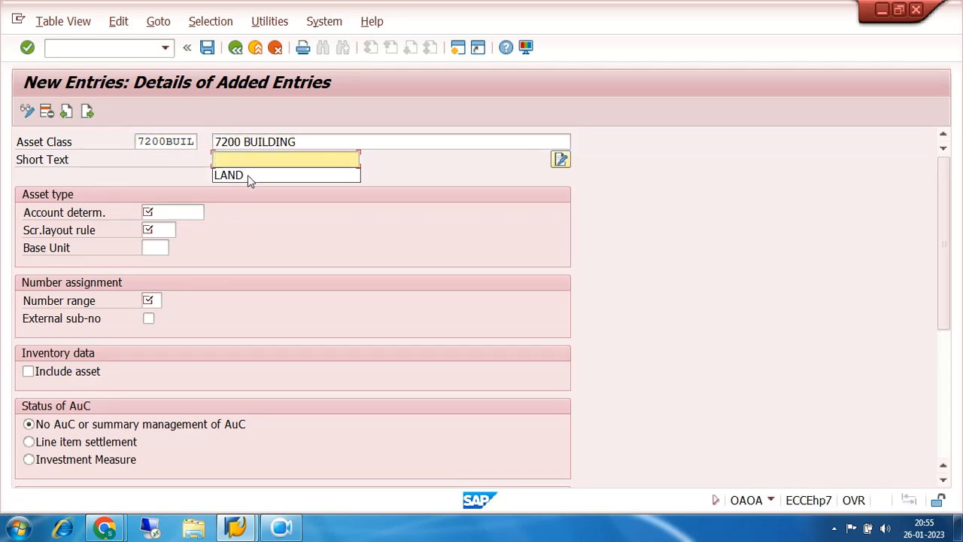
{"action": "type", "text": "7"}
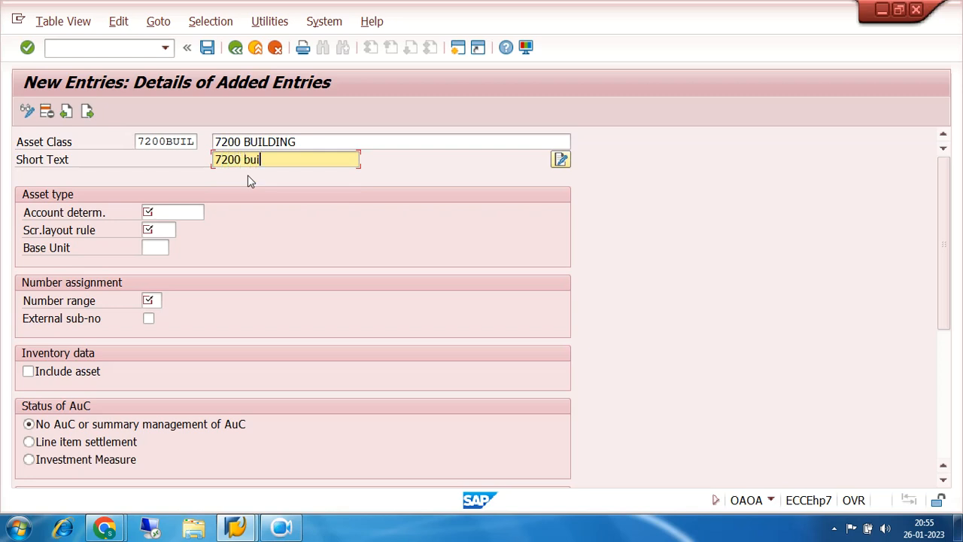
{"action": "type", "text": "200 BUILDING"}
- Assign account determination 7200BUIL and screen layout rule 72BU to asset class 7200BUIL
{"action": "left_click", "coordinate": [186, 211]}
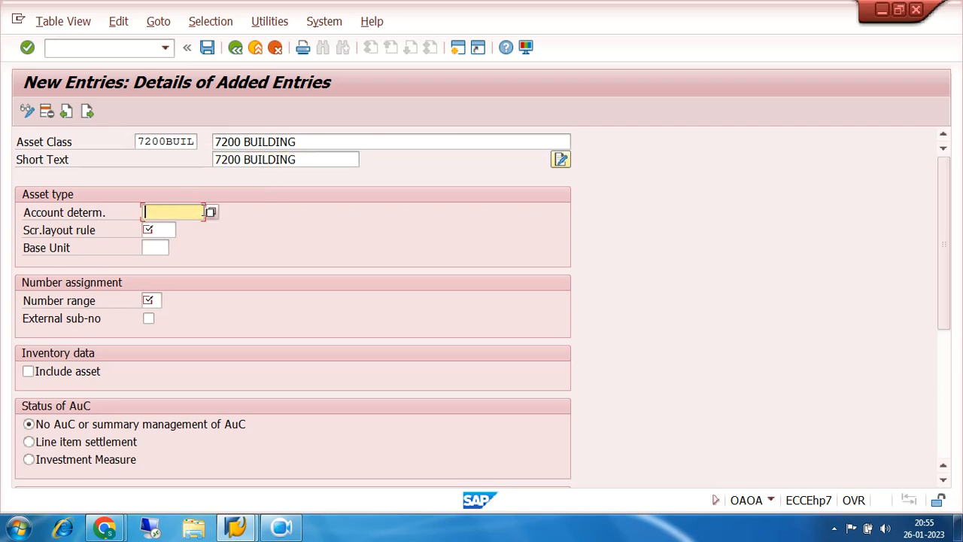
{"action": "left_click", "coordinate": [211, 214]}
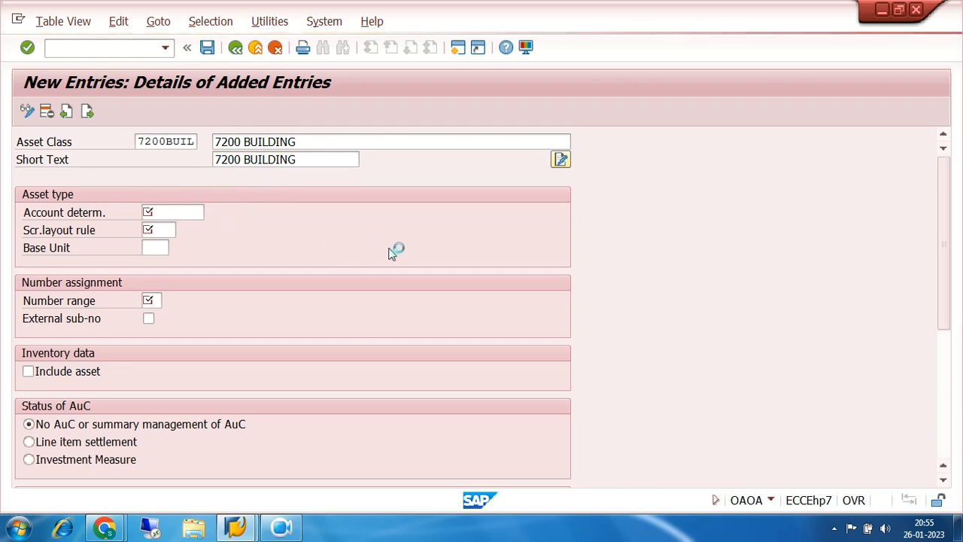
{"action": "scroll", "coordinate": [388, 248], "scroll_direction": "down", "scroll_amount": 4}
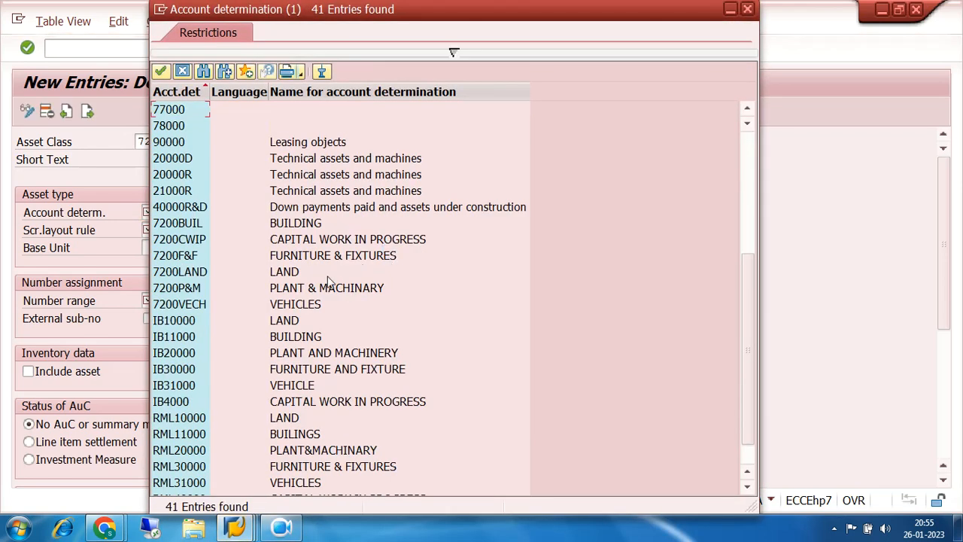
{"action": "double_click", "coordinate": [178, 228]}
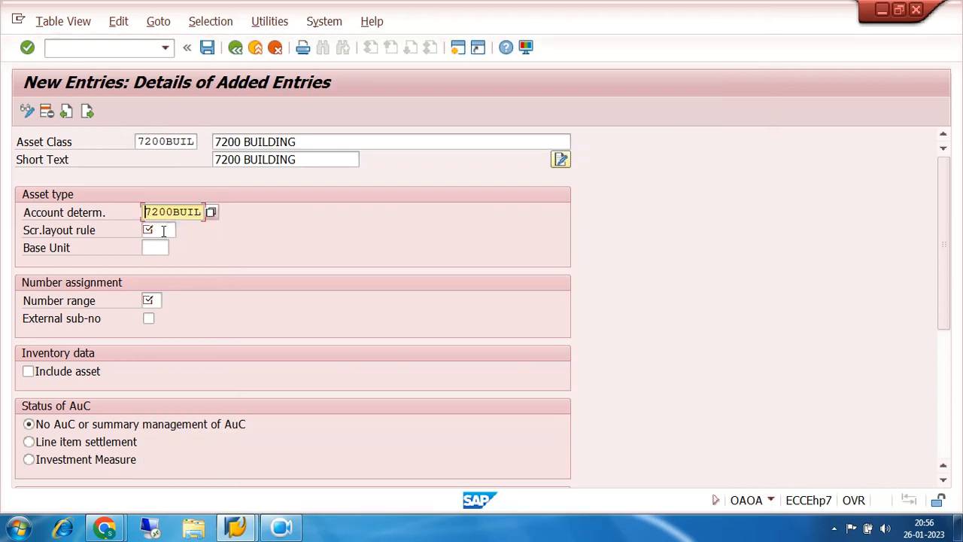
{"action": "left_click", "coordinate": [163, 230]}
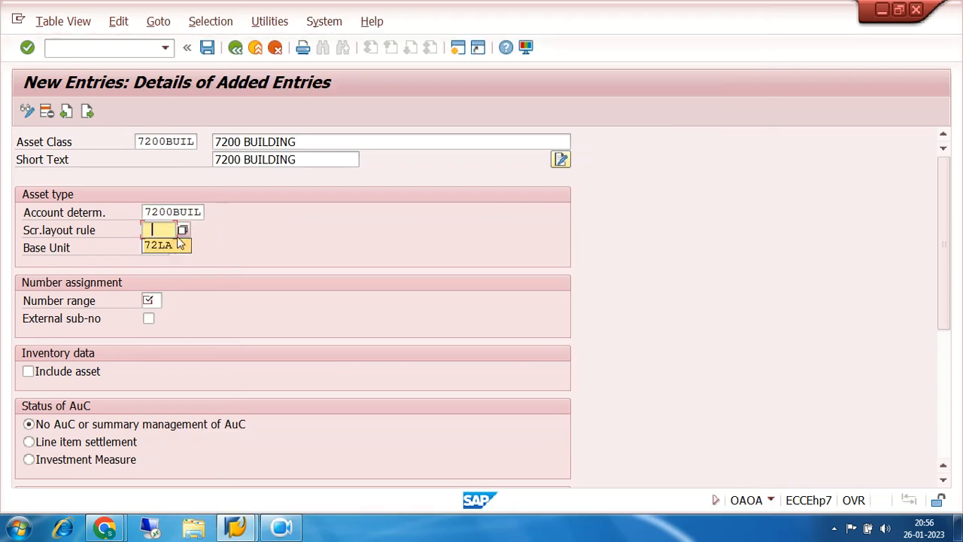
{"action": "left_click", "coordinate": [181, 242]}
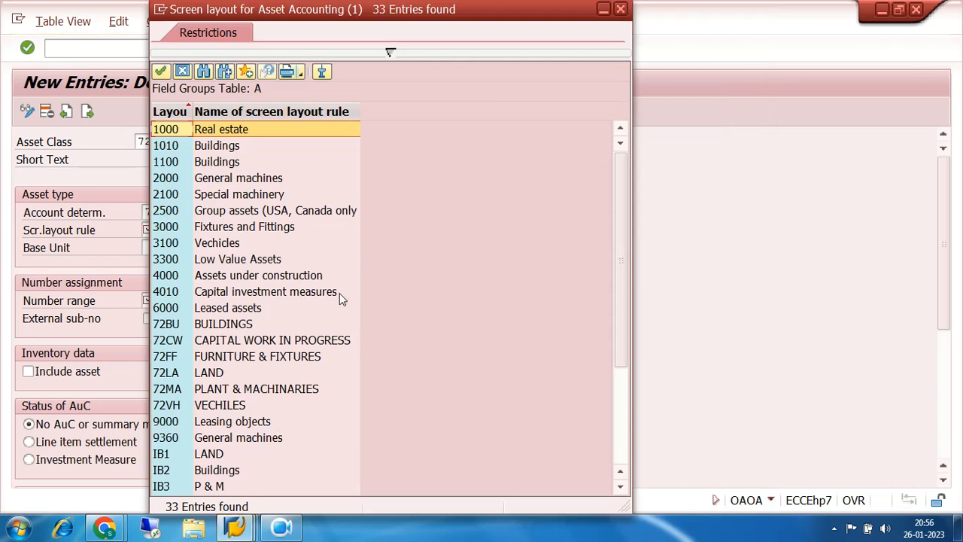
{"action": "double_click", "coordinate": [163, 325]}
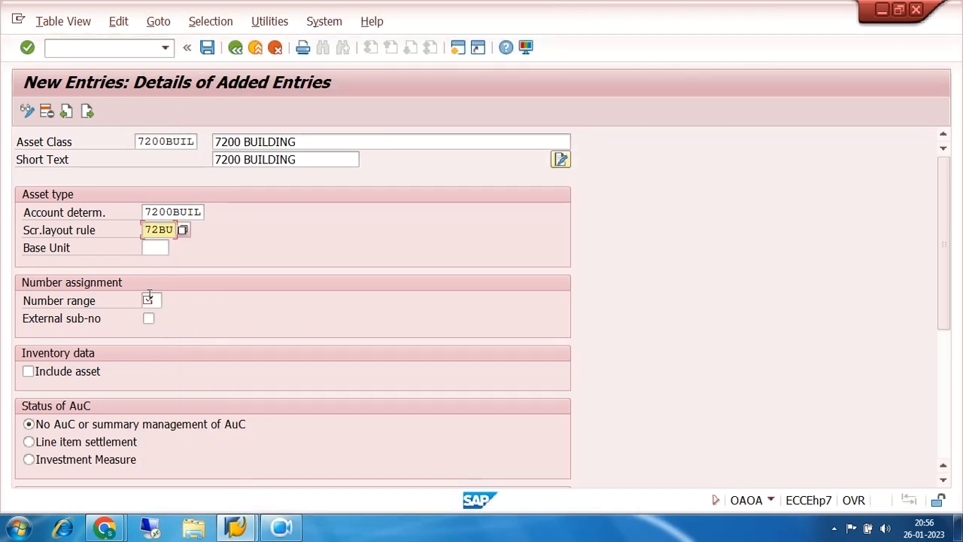
- Set the building asset class's number range to 02 and open the list of available number ranges
{"action": "left_click", "coordinate": [150, 300]}
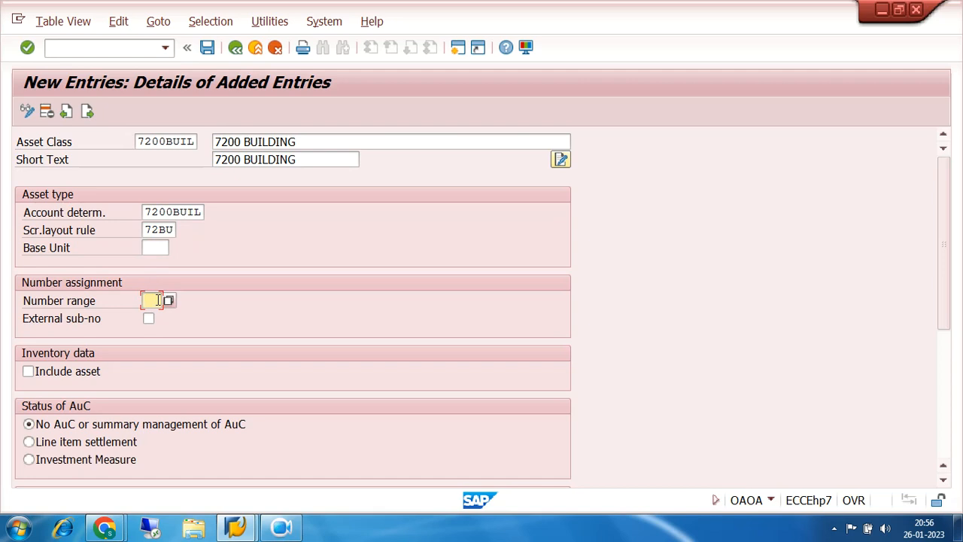
{"action": "type", "text": "02"}
{"action": "key", "text": "Return"}
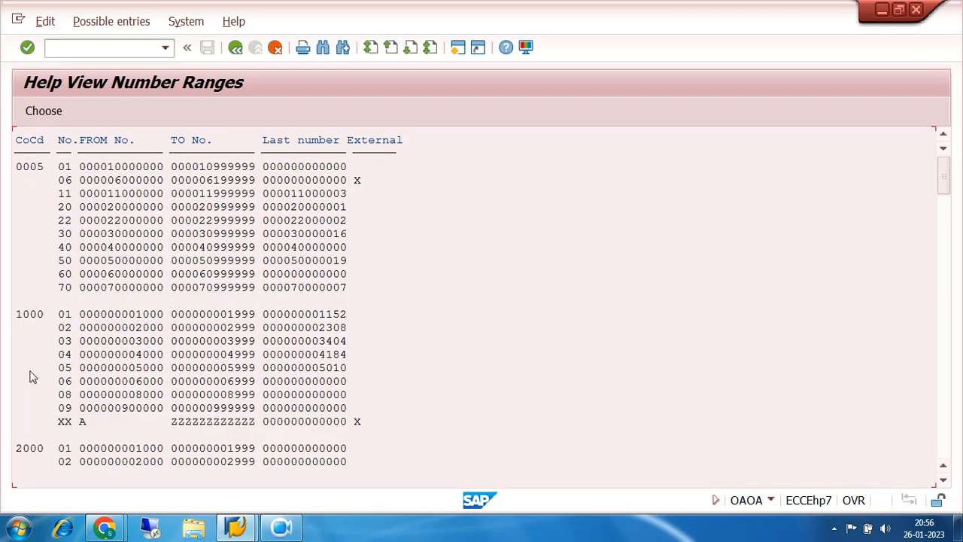
- Check the number range intervals defined for company code 7200, then return to the asset class details
{"action": "left_click", "coordinate": [944, 435]}
{"action": "left_click", "coordinate": [946, 440]}
{"action": "left_click", "coordinate": [946, 440]}
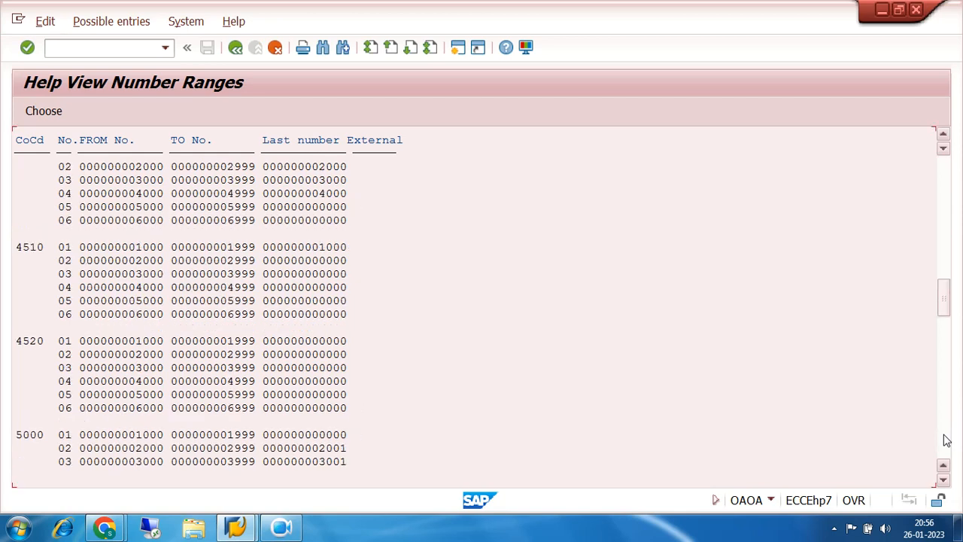
{"action": "left_click", "coordinate": [946, 440]}
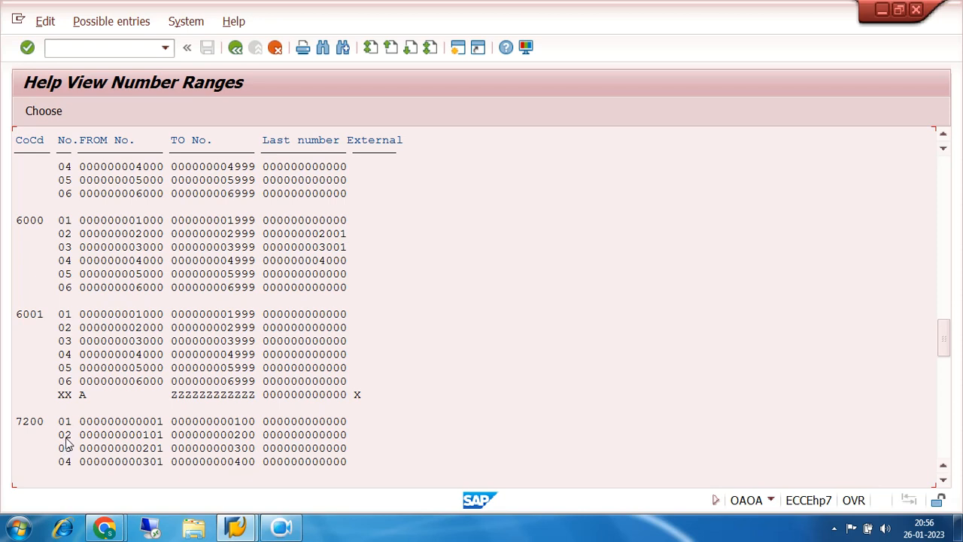
{"action": "left_click", "coordinate": [943, 482]}
{"action": "left_click", "coordinate": [944, 482]}
{"action": "left_click", "coordinate": [944, 482]}
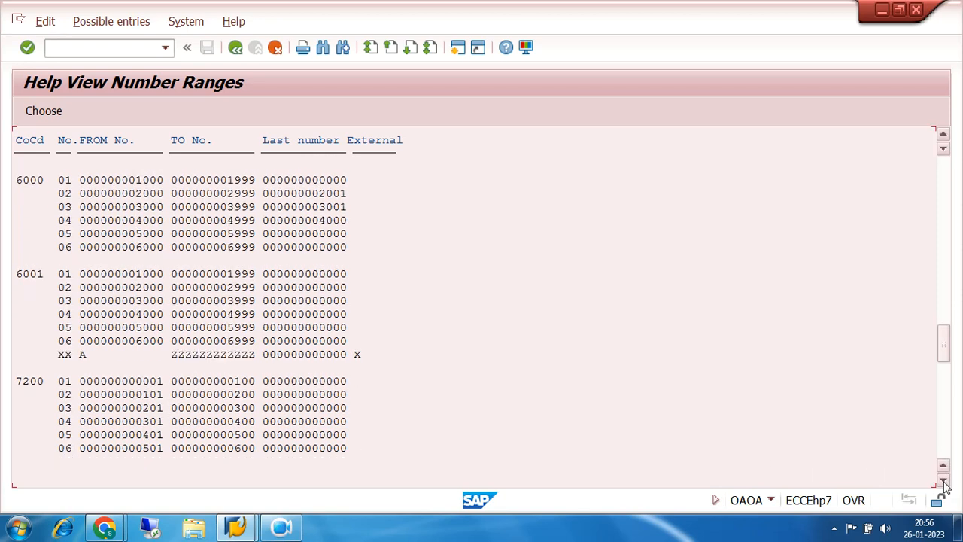
{"action": "left_click", "coordinate": [236, 48]}
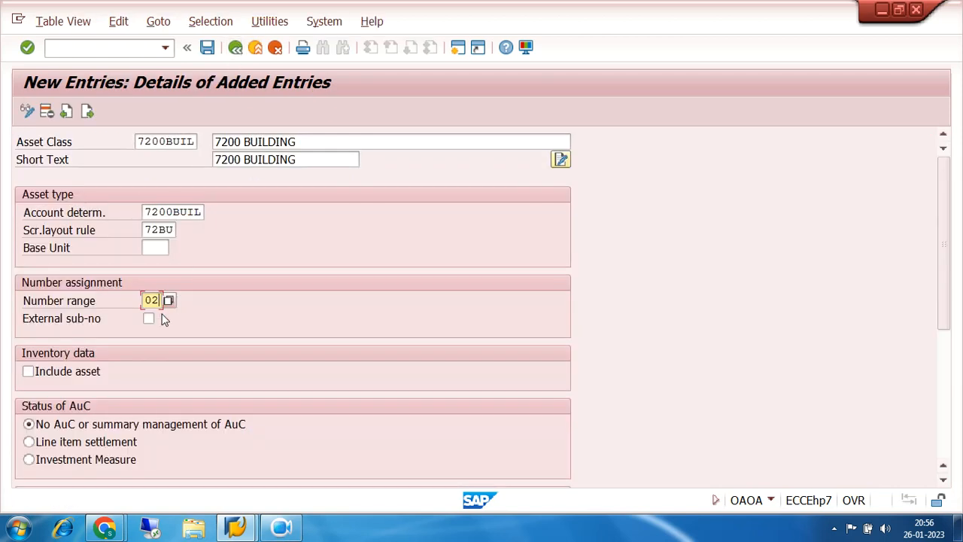
- Include the building asset class in the inventory data and save it under the proposed customizing request
{"action": "left_click", "coordinate": [27, 371]}
{"action": "left_click_drag", "start_coordinate": [315, 140], "coordinate": [216, 146]}
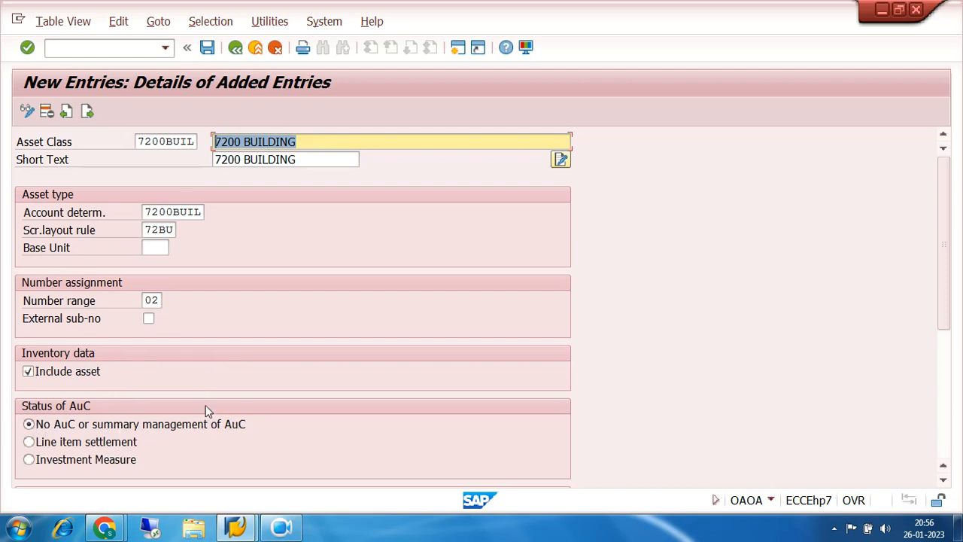
{"action": "left_click", "coordinate": [207, 48]}
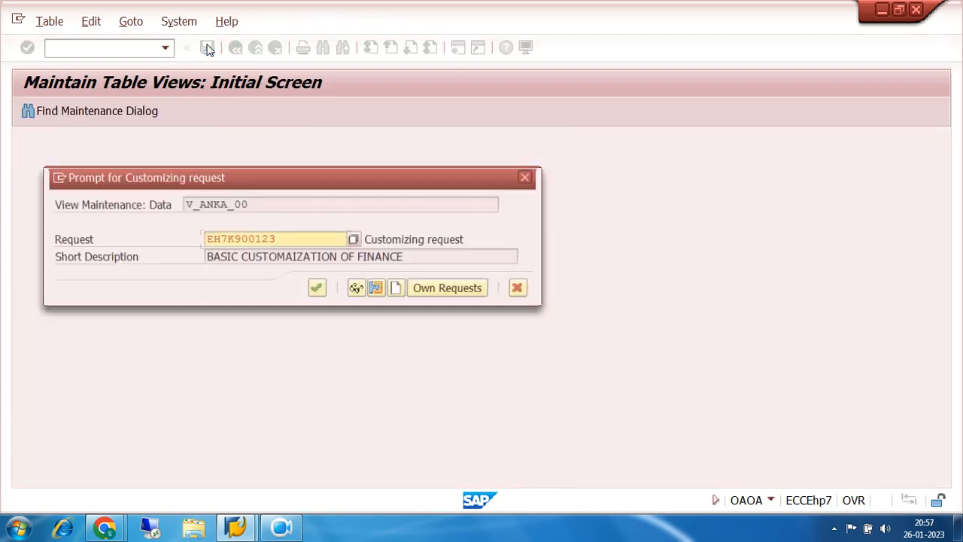
{"action": "left_click", "coordinate": [319, 291]}
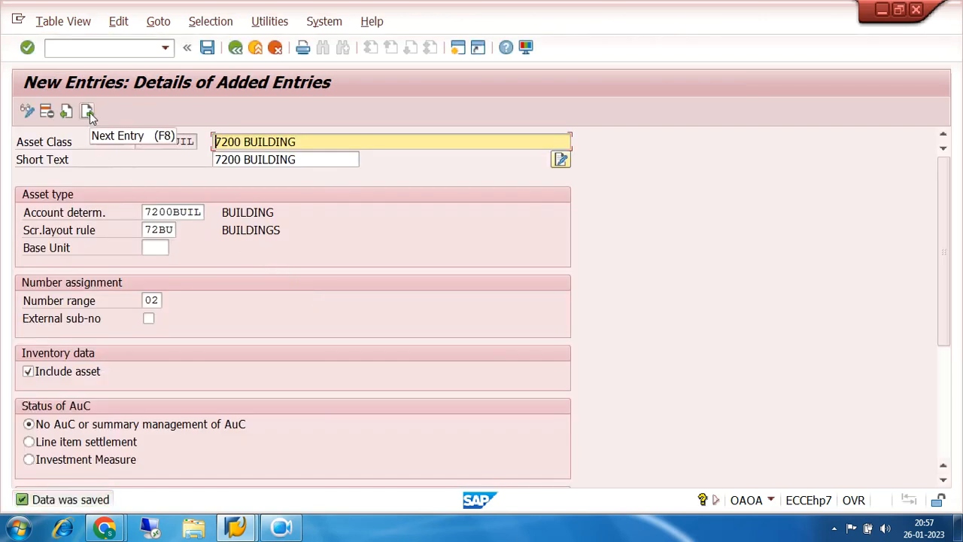
- Start the next asset class entry 7200P&M with the description 7200 PLANT & MACHINARY and open its short text for entry
{"action": "left_click", "coordinate": [87, 112]}
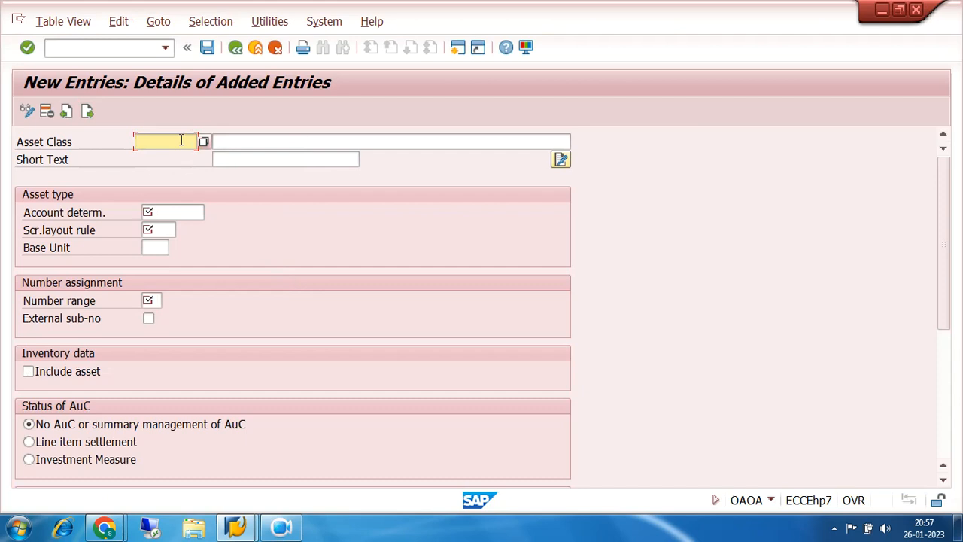
{"action": "type", "text": "7200"}
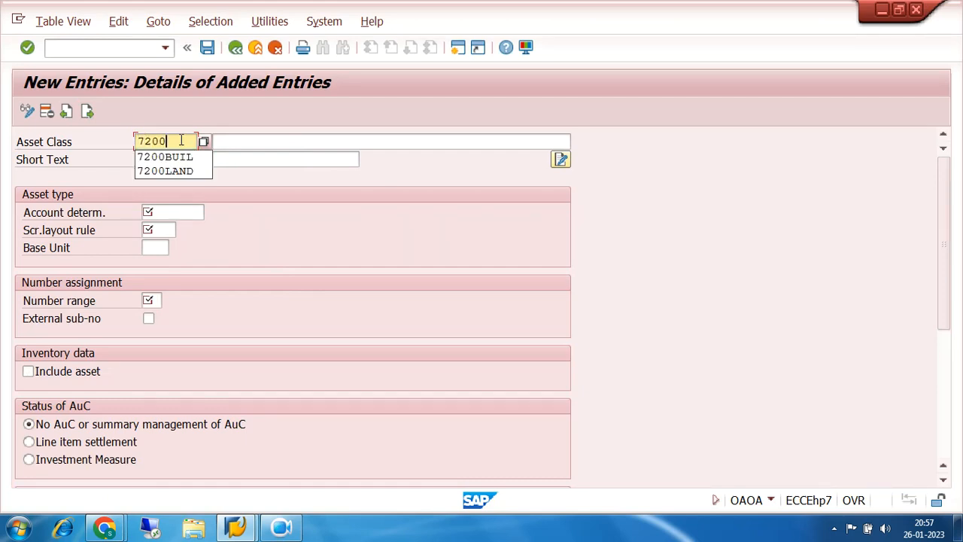
{"action": "type", "text": "P&M"}
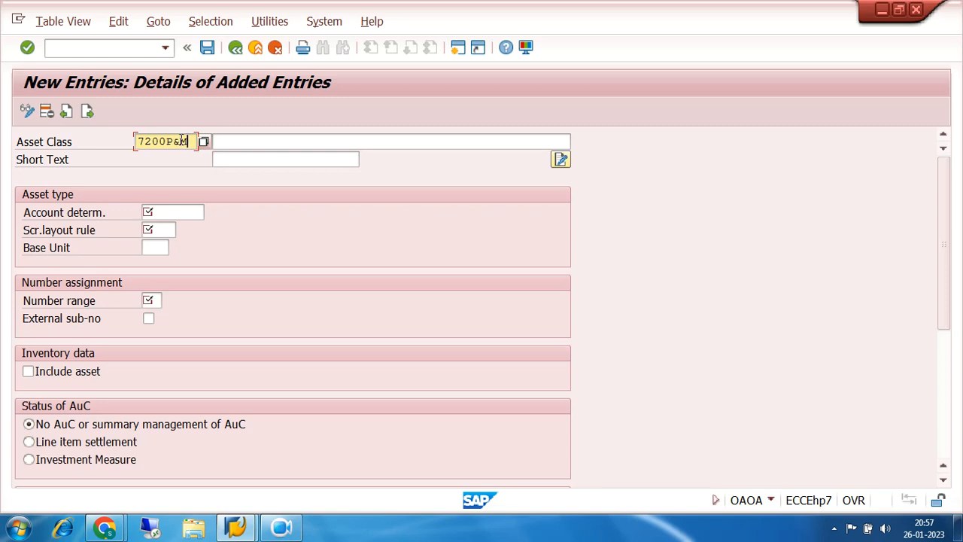
{"action": "key", "text": "Tab"}
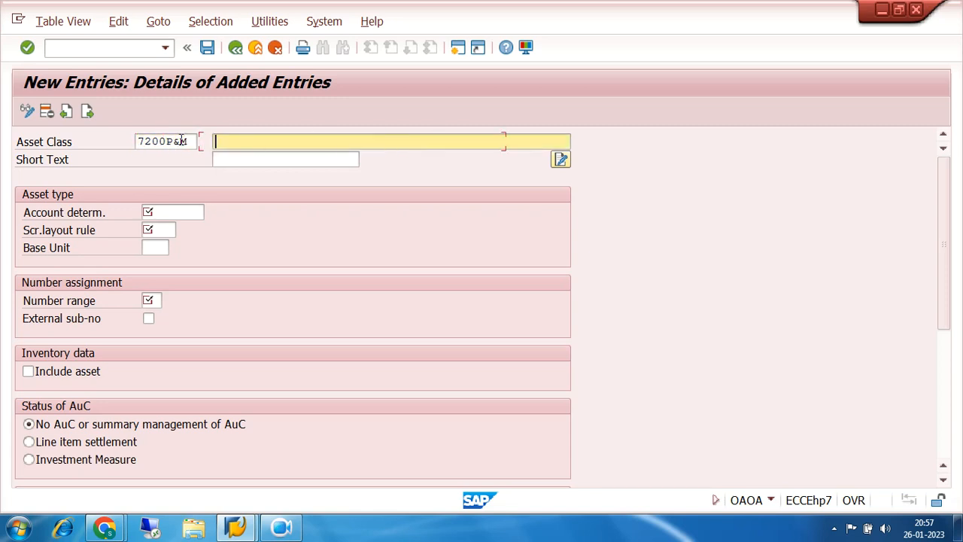
{"action": "type", "text": "7200"}
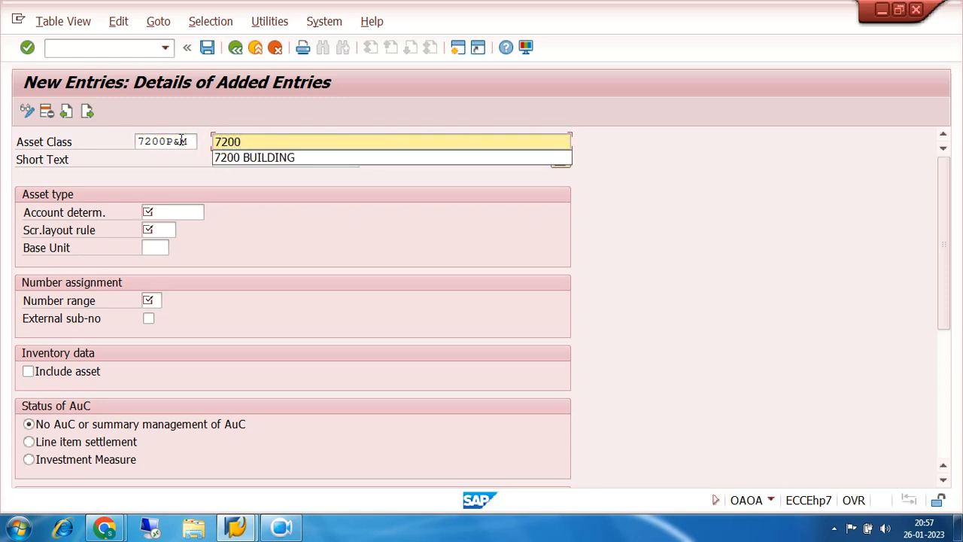
{"action": "type", "text": " PLANT & MACHINARY"}
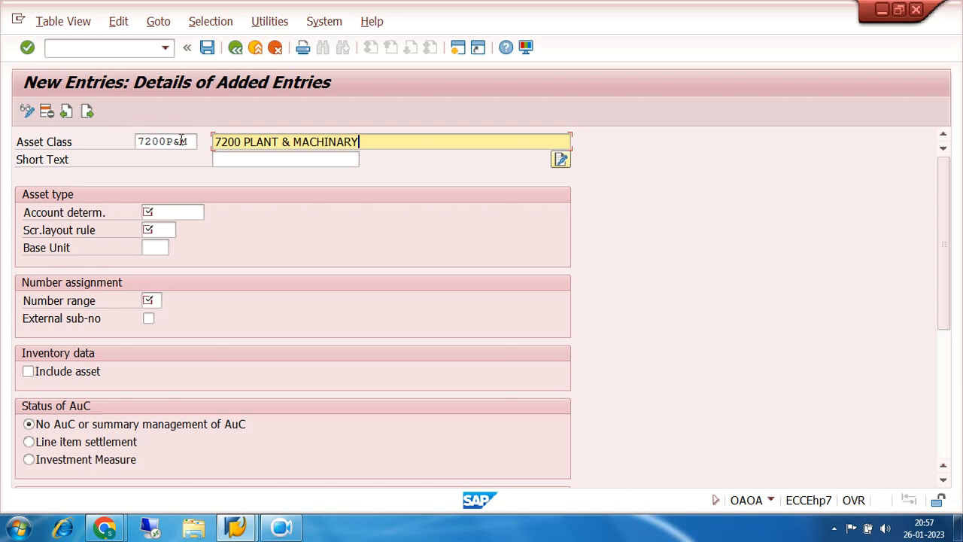
{"action": "left_click", "coordinate": [230, 159]}
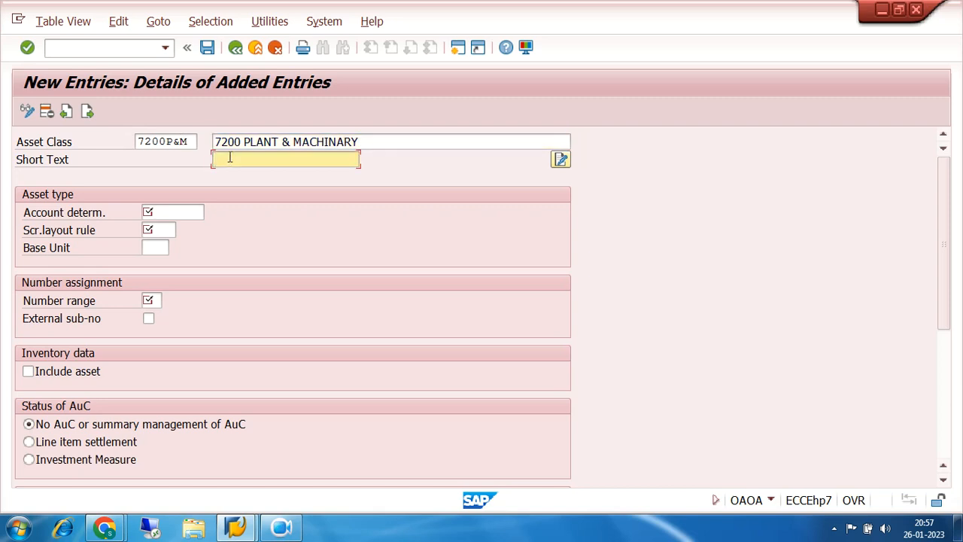
- Enter 7200 P&M as the short text of the plant and machinery asset class
{"action": "type", "text": "7200"}
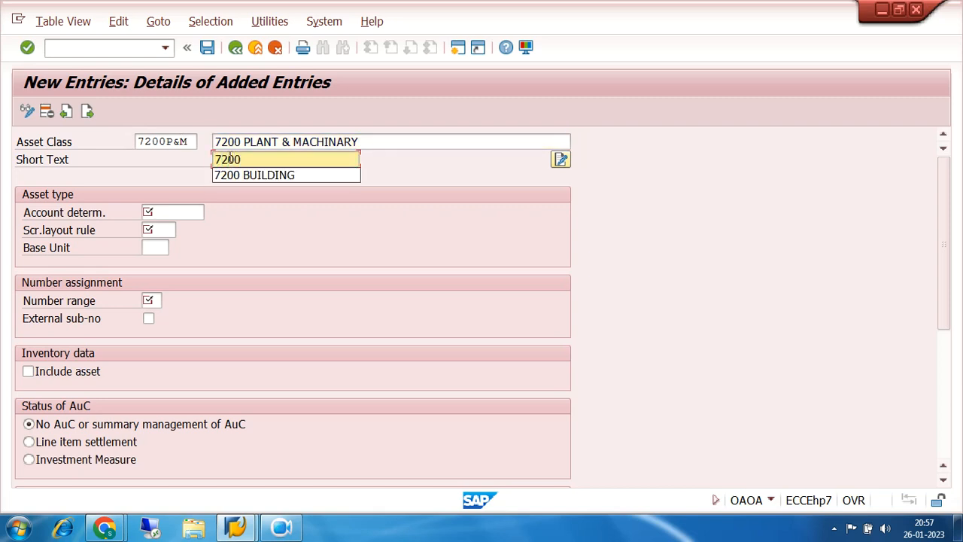
{"action": "type", "text": " p"}
{"action": "key", "text": "BackSpace"}
{"action": "type", "text": "P&M"}
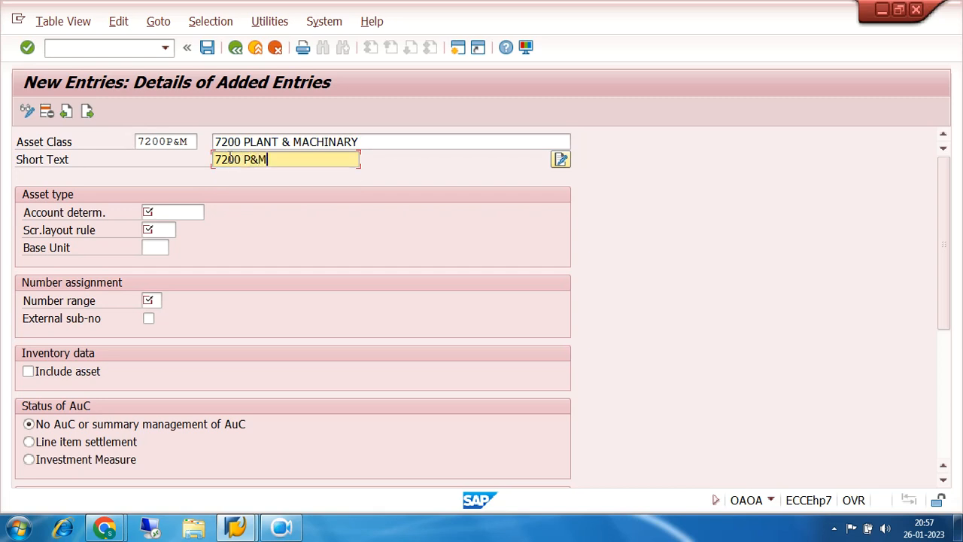
- Assign account determination 7200P&M to the plant and machinery asset class from the list of available entries
{"action": "left_click", "coordinate": [172, 216]}
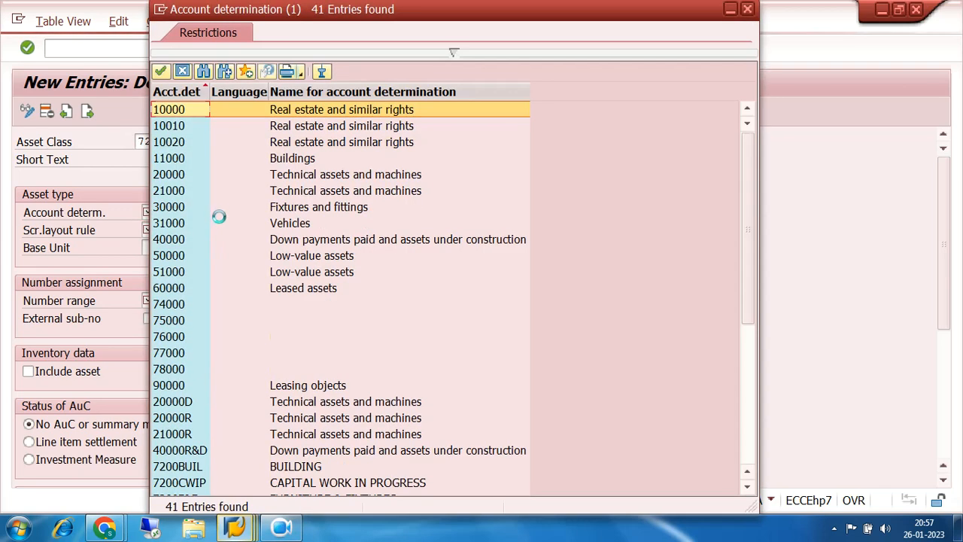
{"action": "scroll", "coordinate": [328, 340], "scroll_direction": "down", "scroll_amount": 5}
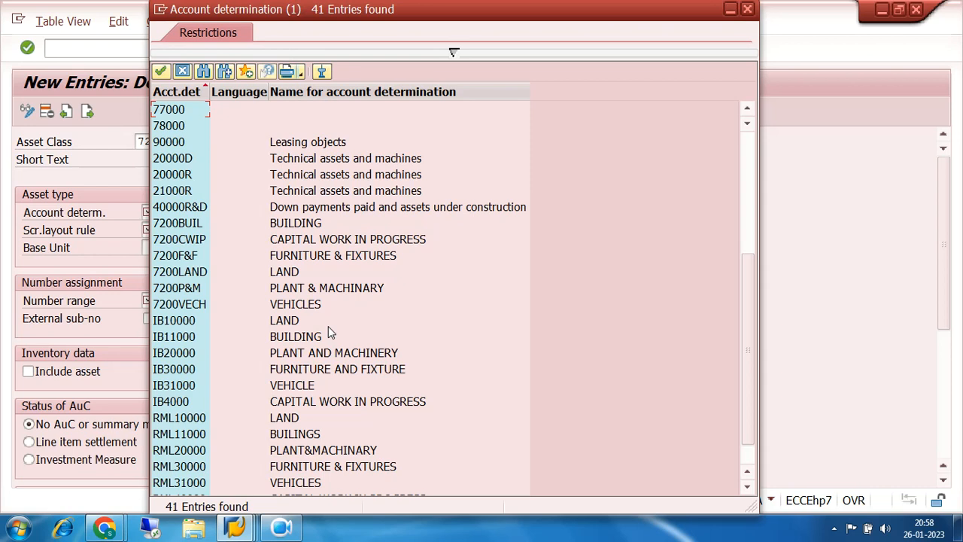
{"action": "left_click_drag", "start_coordinate": [263, 58], "coordinate": [451, 64]}
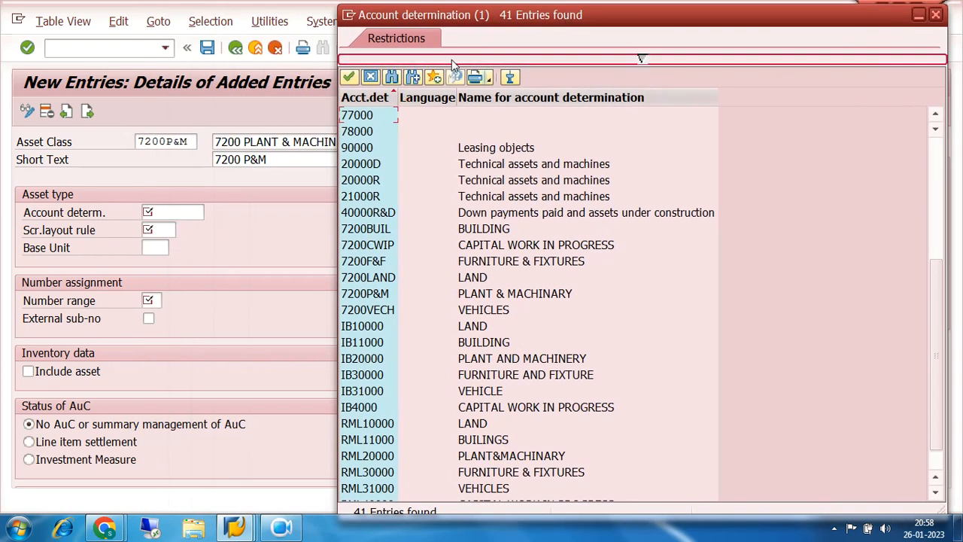
{"action": "left_click_drag", "start_coordinate": [186, 142], "coordinate": [100, 142]}
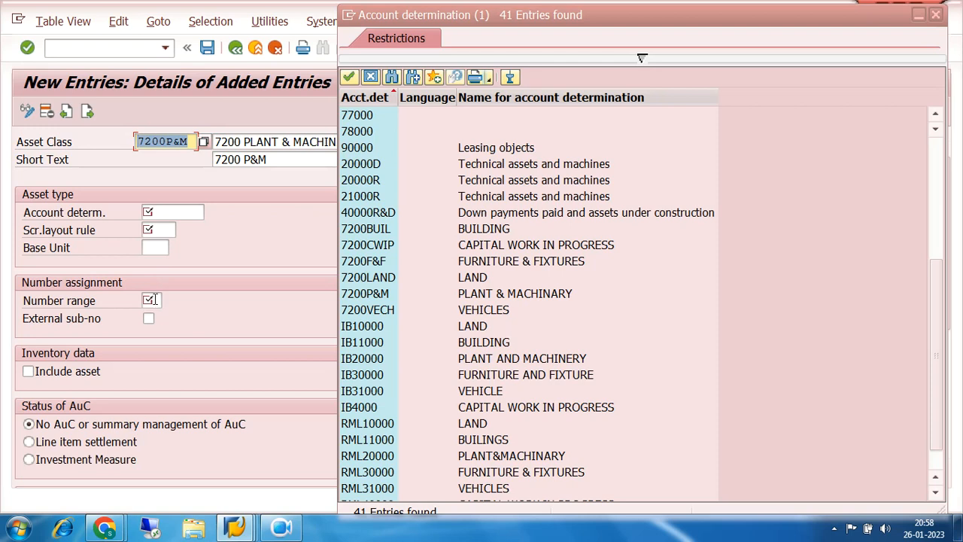
{"action": "left_click", "coordinate": [172, 142]}
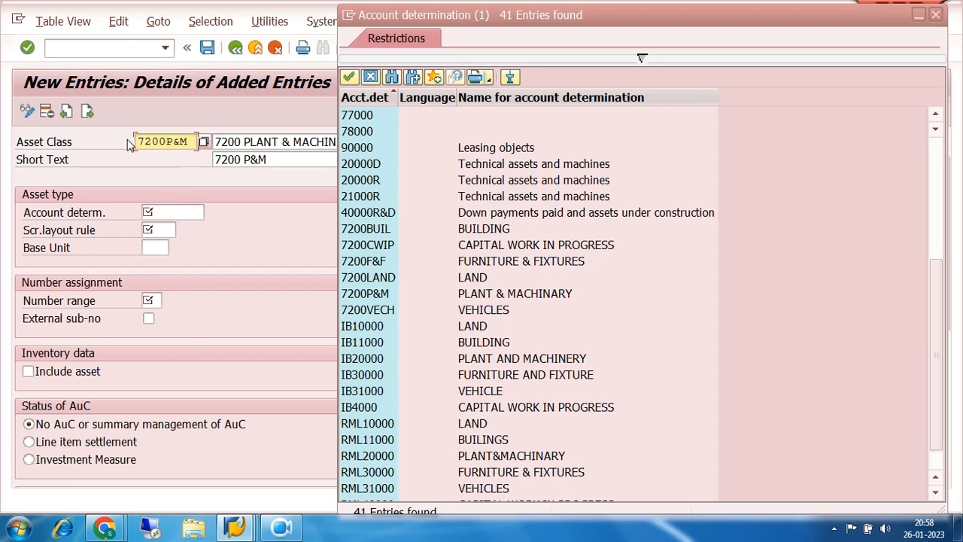
{"action": "left_click_drag", "start_coordinate": [188, 142], "coordinate": [130, 144]}
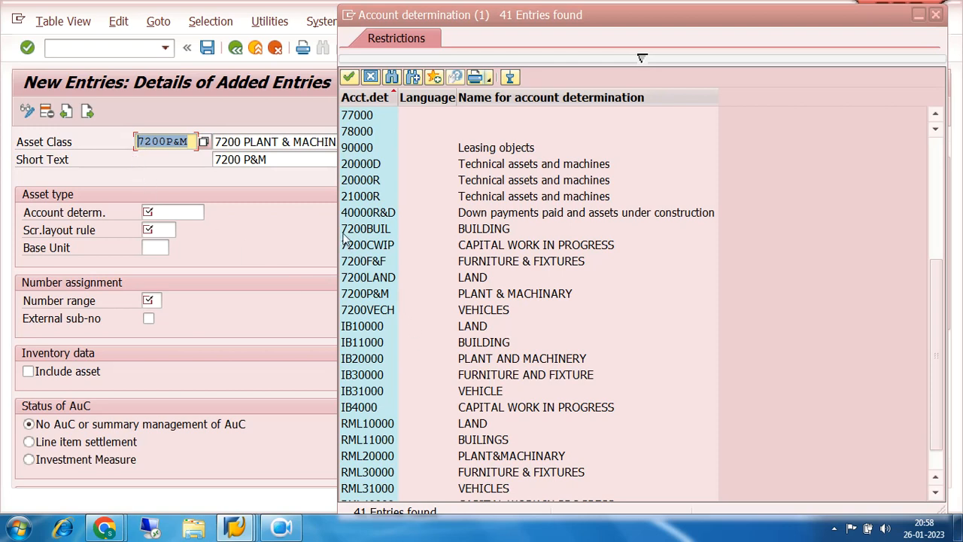
{"action": "double_click", "coordinate": [367, 295]}
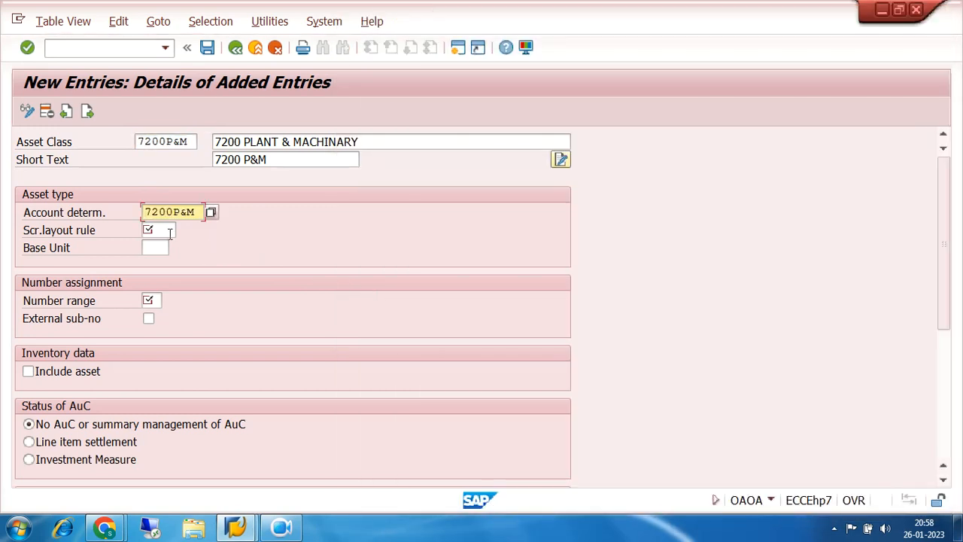
- Assign screen layout rule 72MA, PLANT & MACHINARIES, to the plant and machinery asset class
{"action": "left_click", "coordinate": [168, 231]}
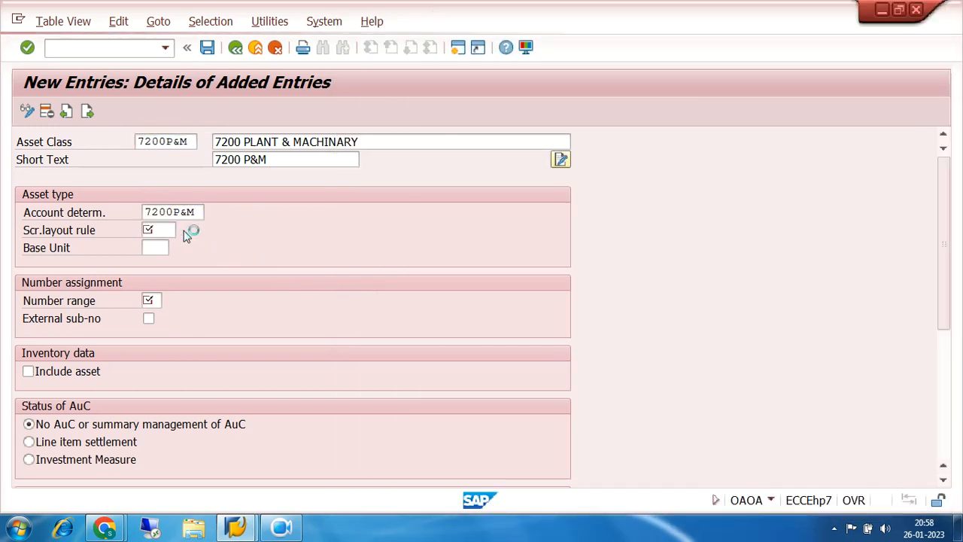
{"action": "left_click", "coordinate": [184, 230]}
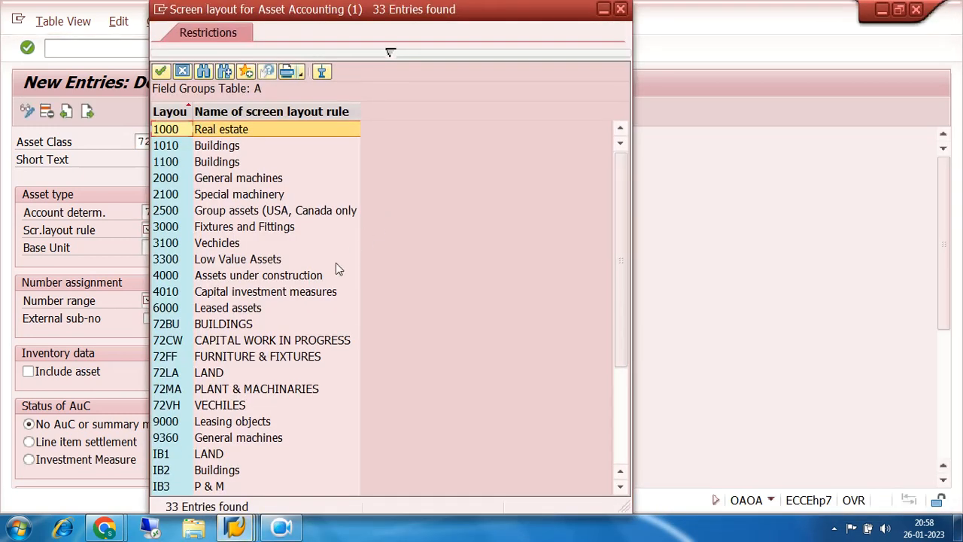
{"action": "double_click", "coordinate": [171, 389]}
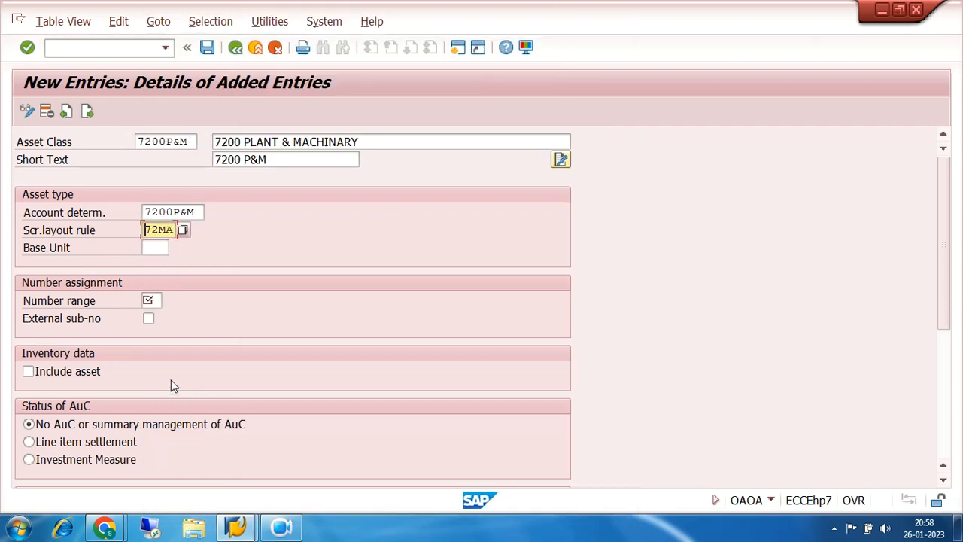
- Set the number range to 03, include the asset in the inventory data and save the plant and machinery class
{"action": "left_click", "coordinate": [156, 300]}
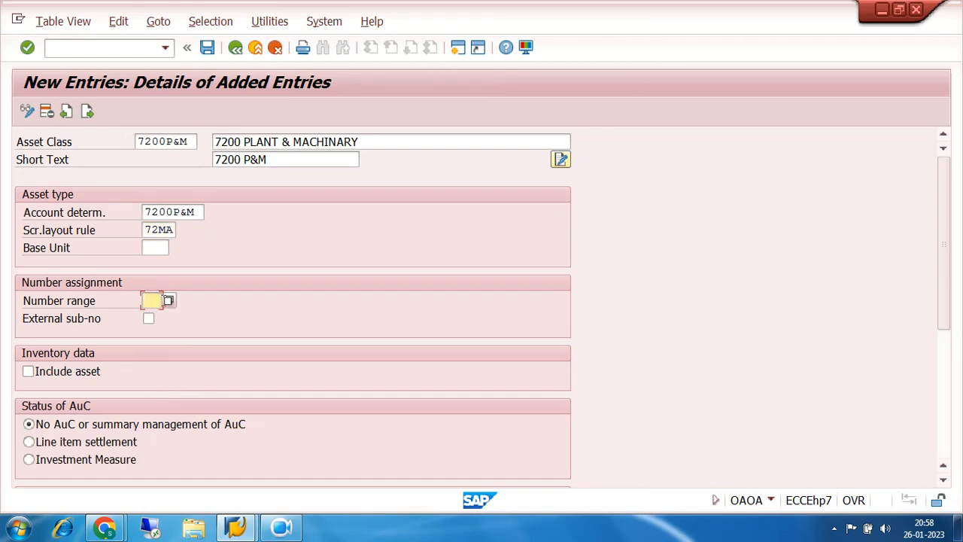
{"action": "type", "text": "03"}
{"action": "left_click", "coordinate": [28, 370]}
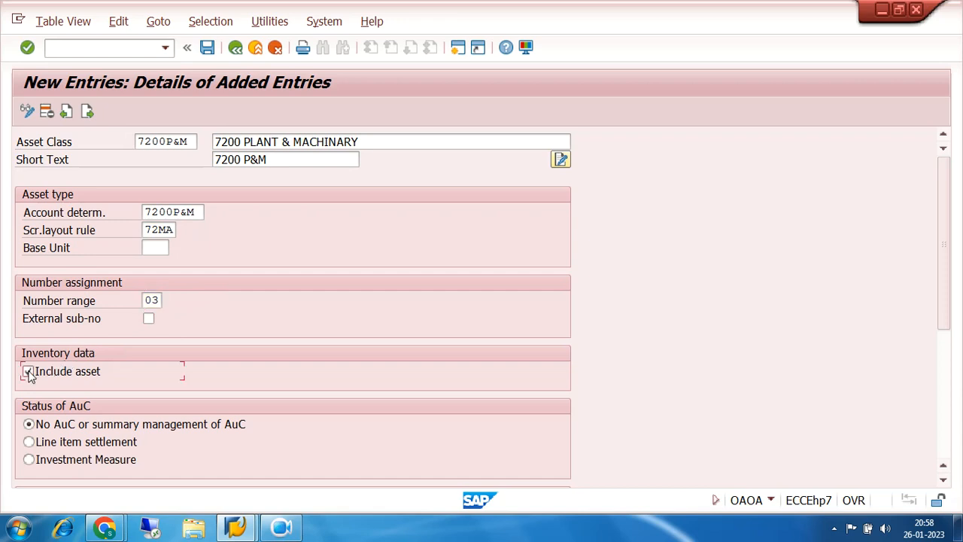
{"action": "left_click", "coordinate": [207, 47]}
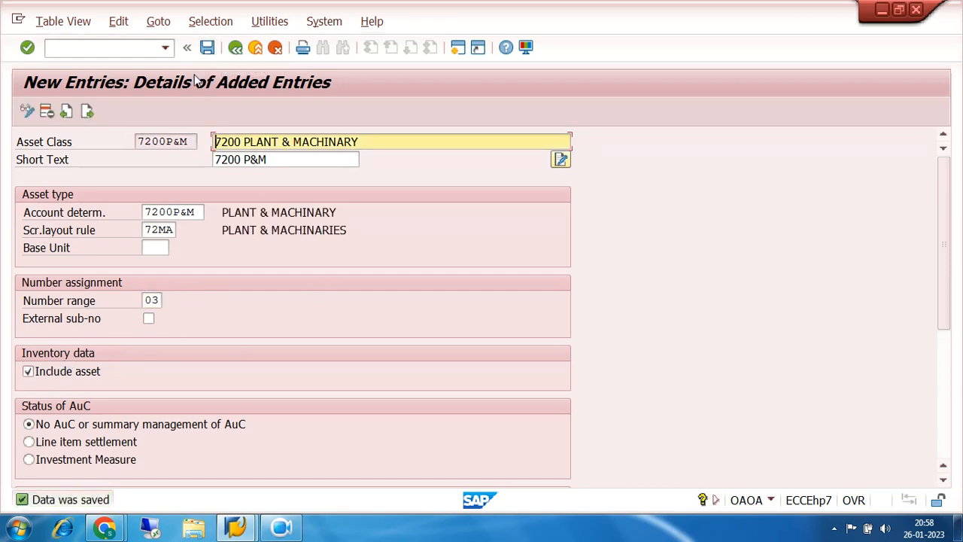
- Start a new asset class entry with the code 7200F&F
{"action": "left_click", "coordinate": [88, 113]}
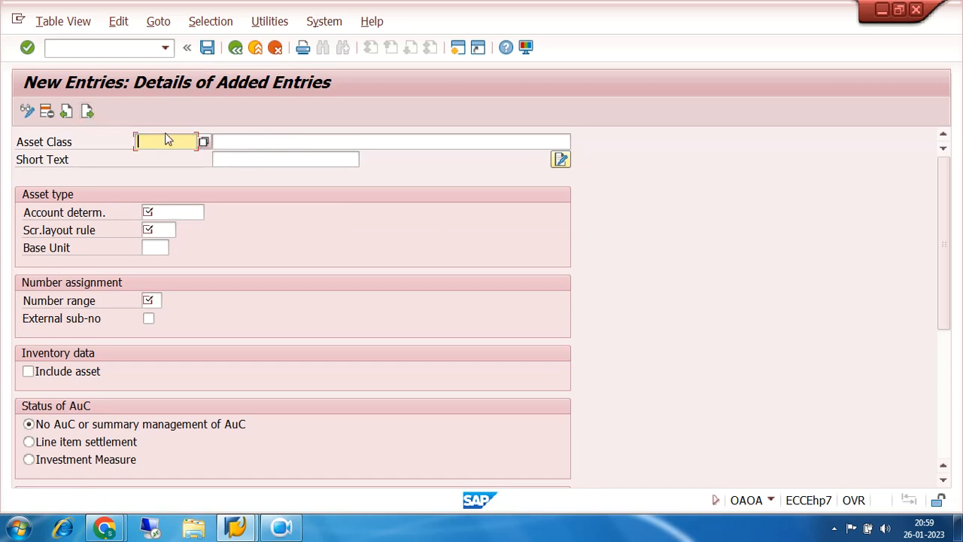
{"action": "type", "text": "7200"}
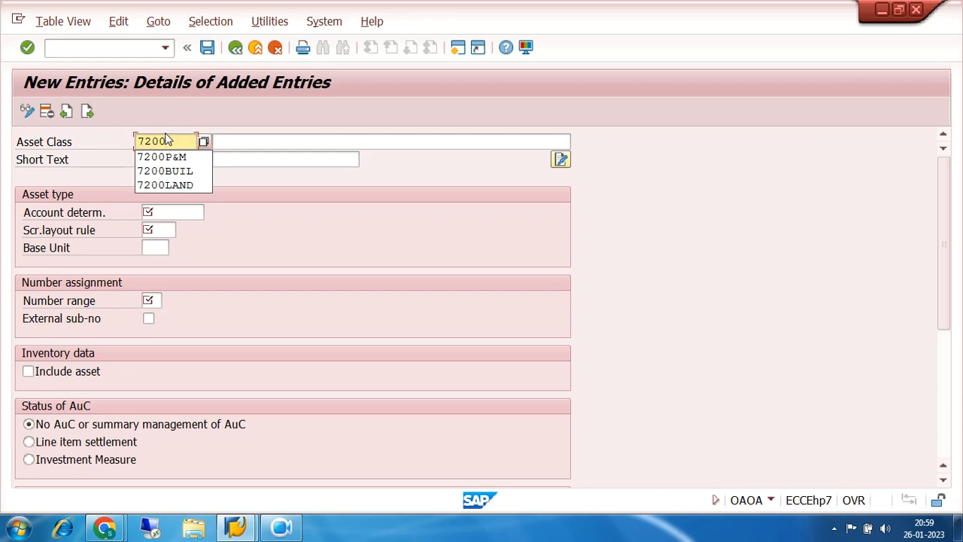
{"action": "type", "text": "F&F"}
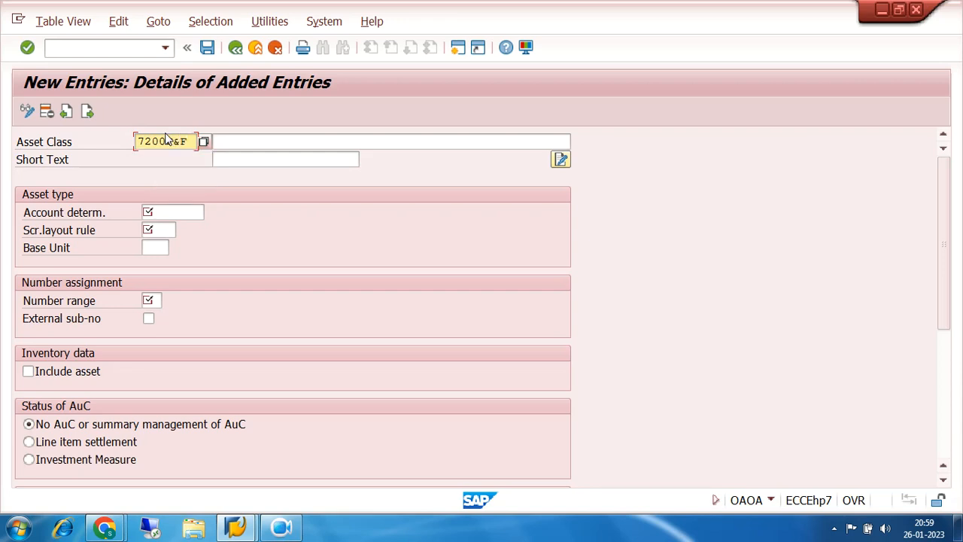
- Describe the new asset class as 7200 FURNITURE & FIXTURE with the short text 7200 F&F
{"action": "key", "text": "Tab"}
{"action": "type", "text": "72"}
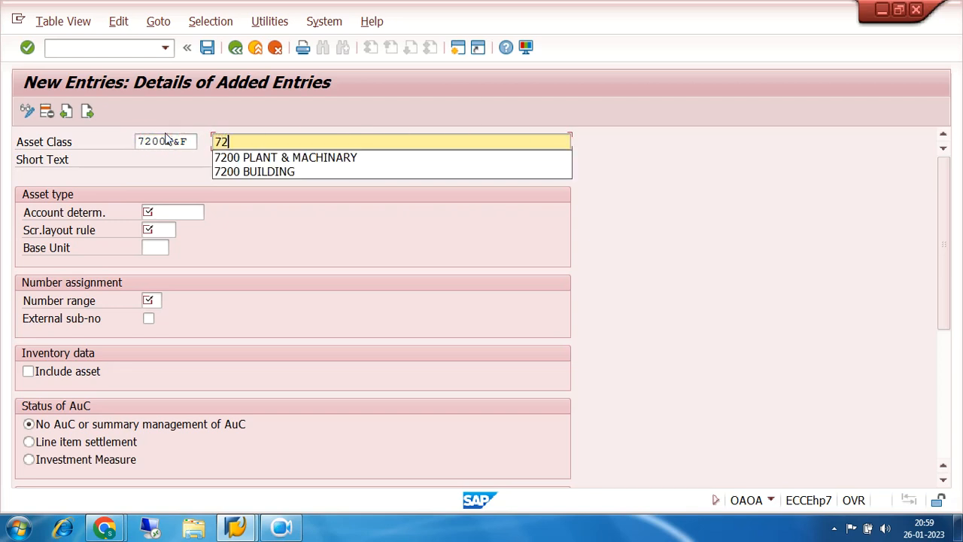
{"action": "type", "text": "00 FUR"}
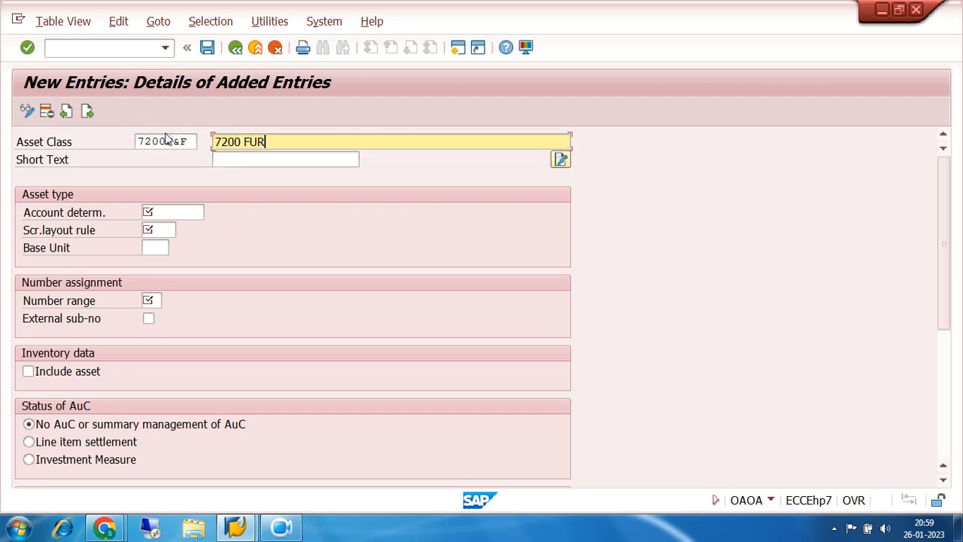
{"action": "type", "text": "NITURE & FIXTURE"}
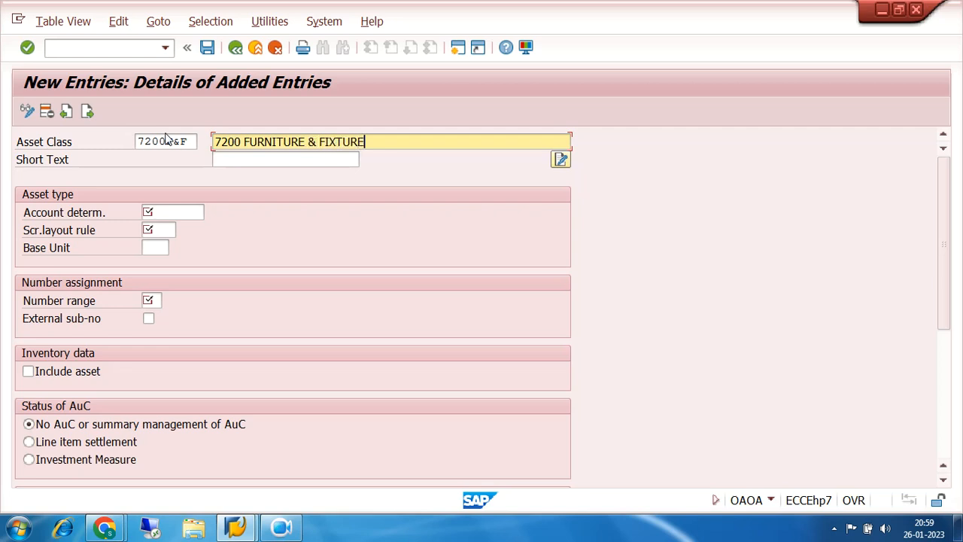
{"action": "key", "text": "Tab"}
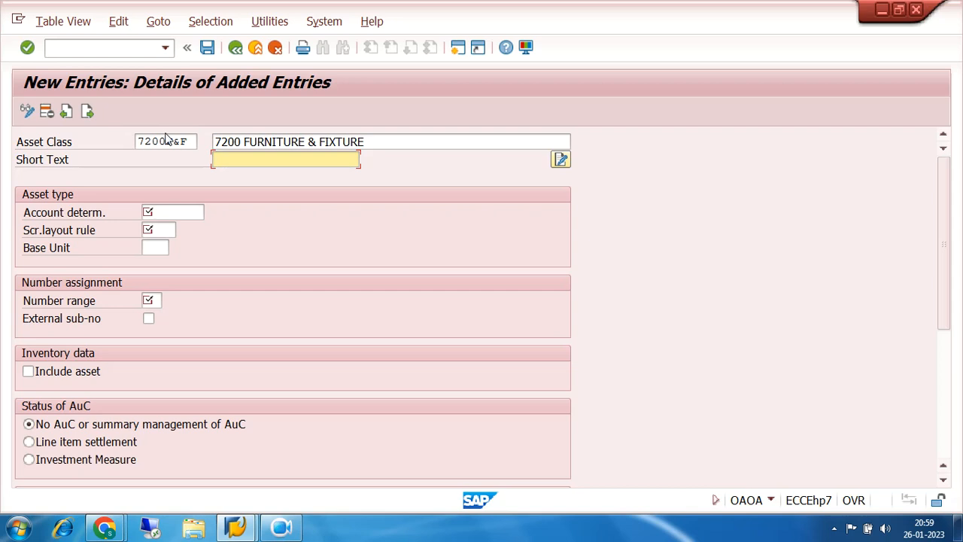
{"action": "type", "text": "7200"}
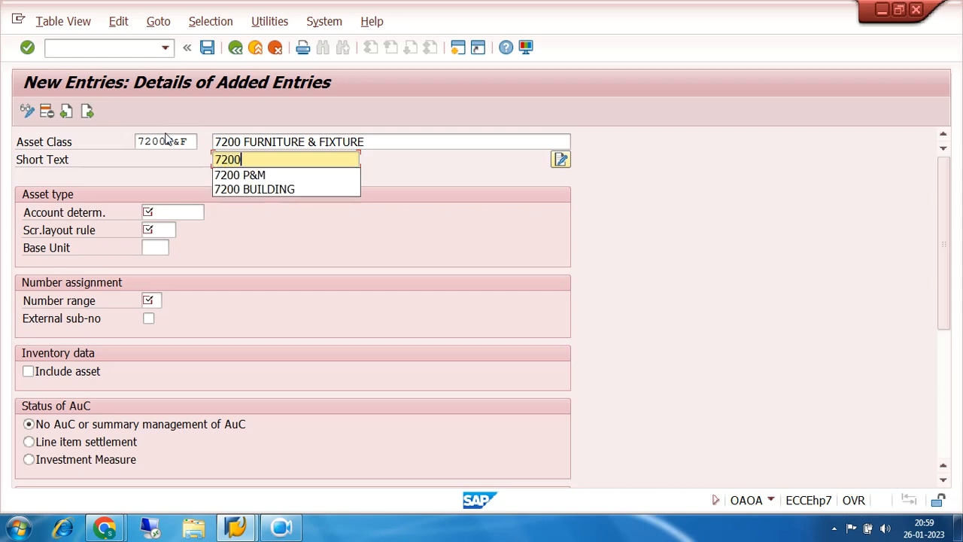
{"action": "type", "text": " F&F"}
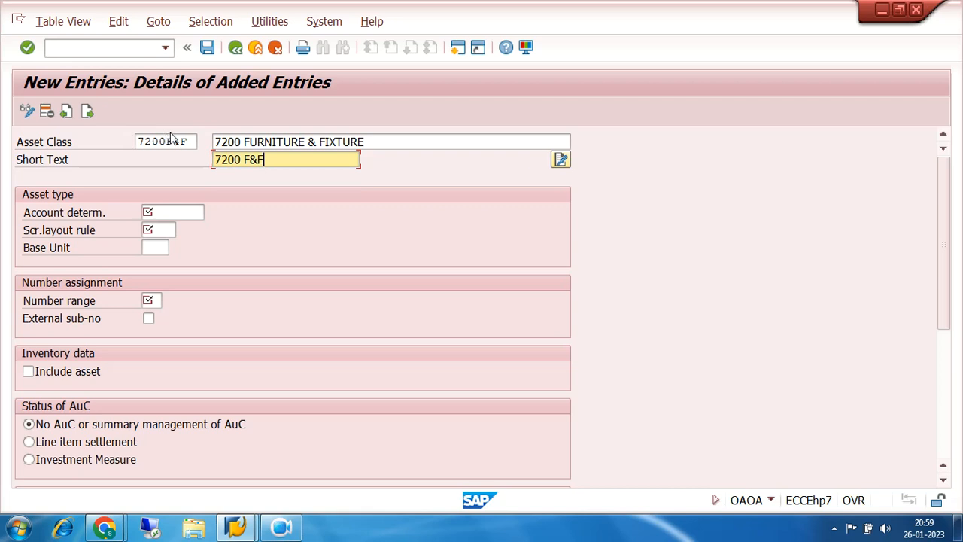
- Assign account determination 7200F&F to the furniture and fixture asset class from the list of available entries
{"action": "left_click", "coordinate": [191, 209]}
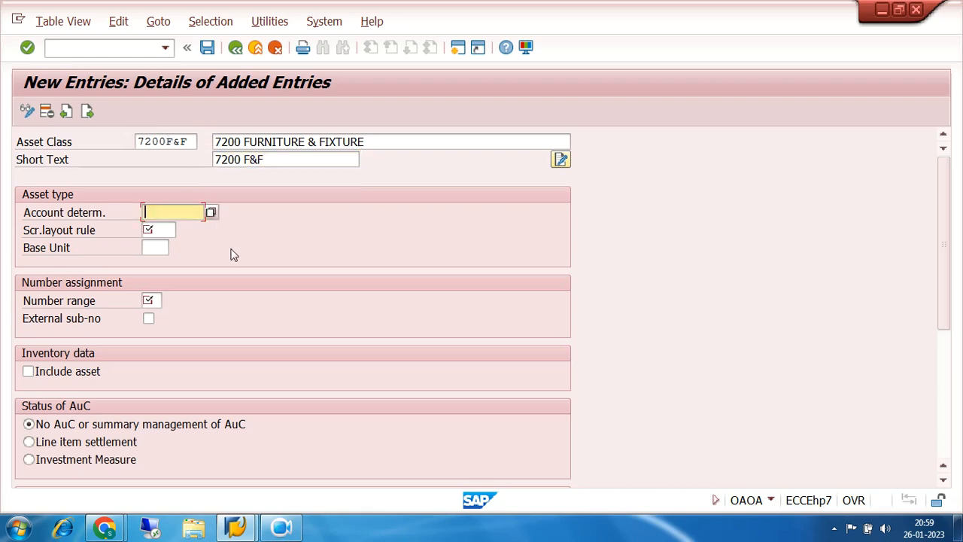
{"action": "left_click", "coordinate": [280, 526]}
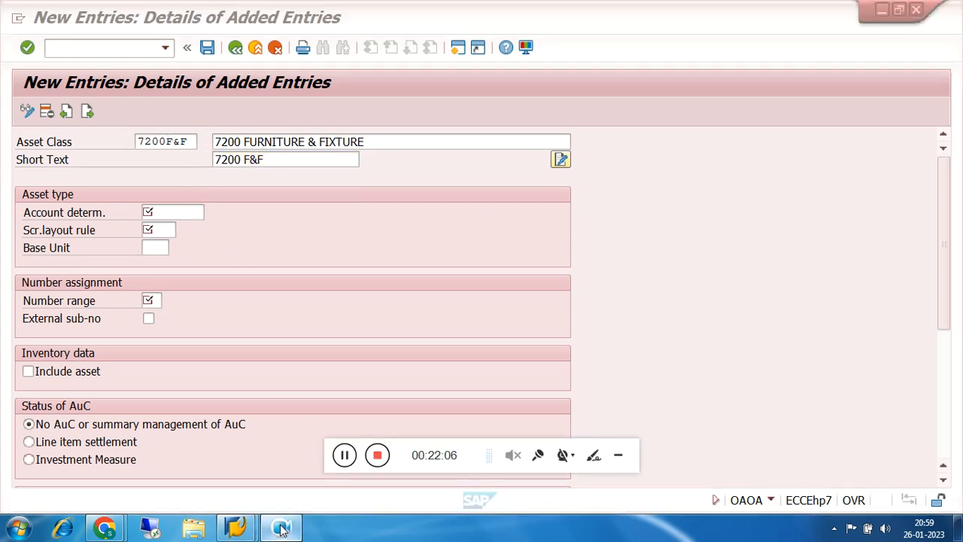
{"action": "left_click", "coordinate": [618, 455]}
{"action": "left_click", "coordinate": [212, 213]}
{"action": "scroll", "coordinate": [219, 213], "scroll_direction": "down", "scroll_amount": 5}
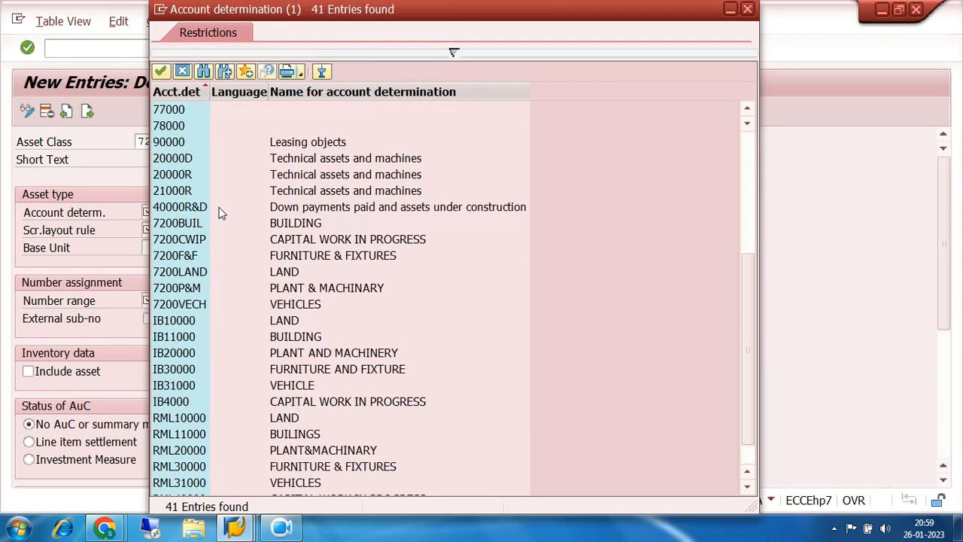
{"action": "double_click", "coordinate": [188, 256]}
- Assign screen layout rule 72FF, FURNITURE & FIXTURES, to the furniture and fixture asset class
{"action": "left_click", "coordinate": [161, 230]}
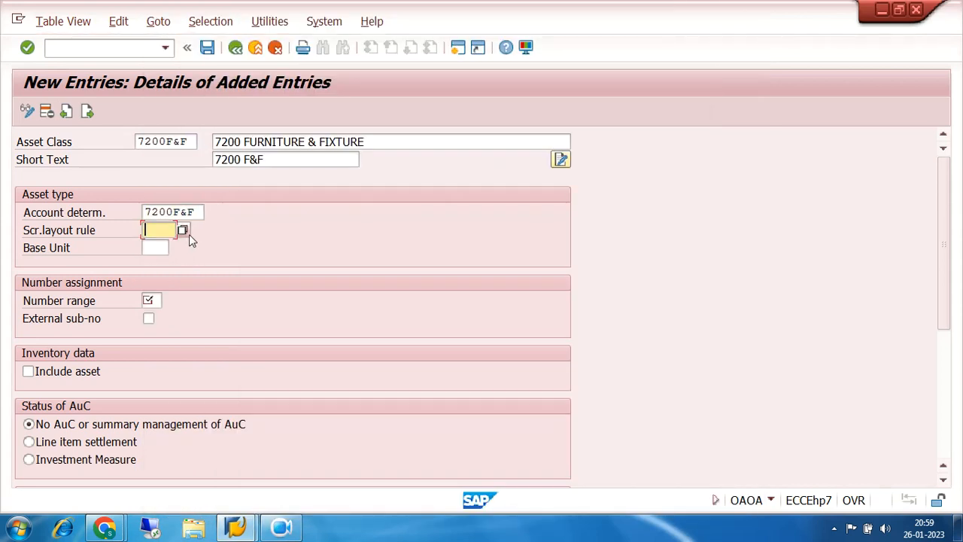
{"action": "left_click", "coordinate": [188, 230]}
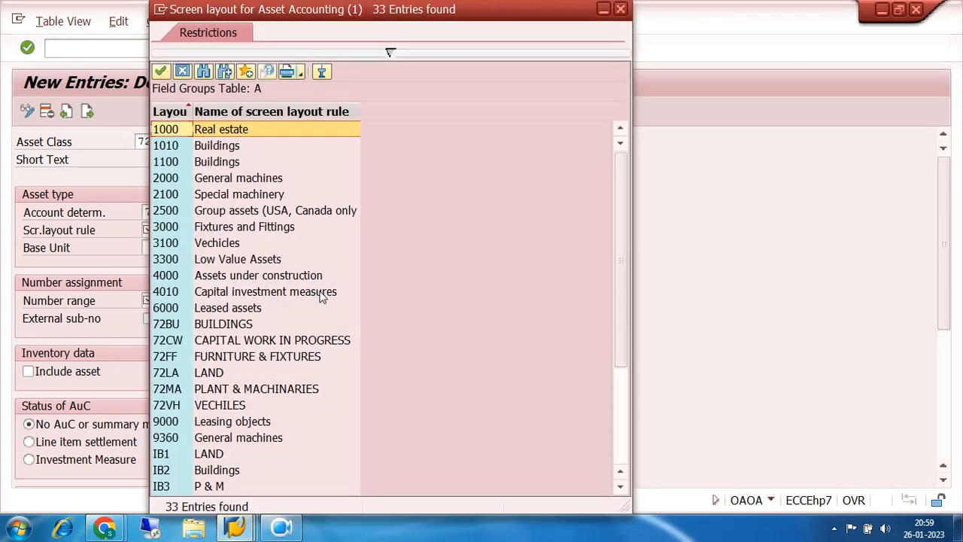
{"action": "left_click", "coordinate": [166, 358]}
{"action": "double_click", "coordinate": [166, 358]}
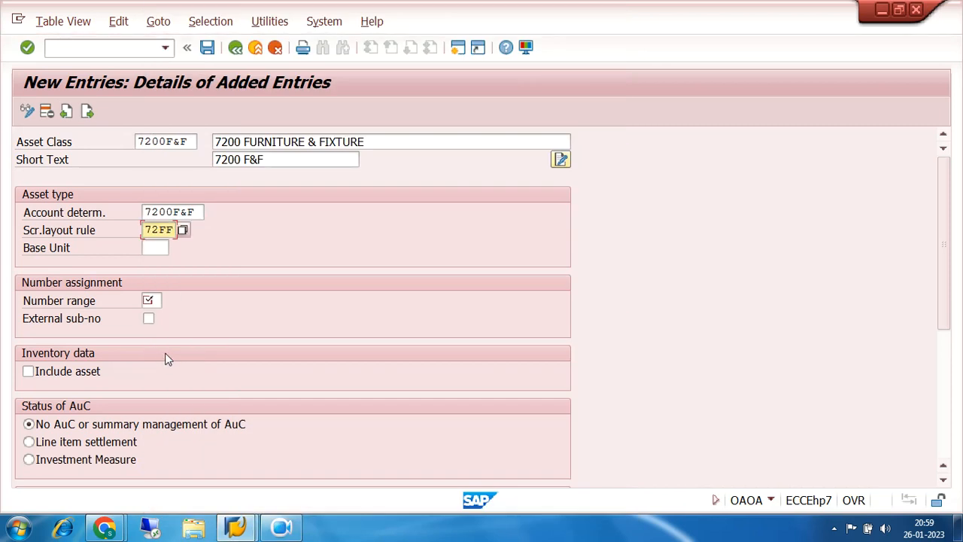
- Set the number range to 04, include the asset in the inventory data and save the furniture and fixture class
{"action": "left_click", "coordinate": [160, 301]}
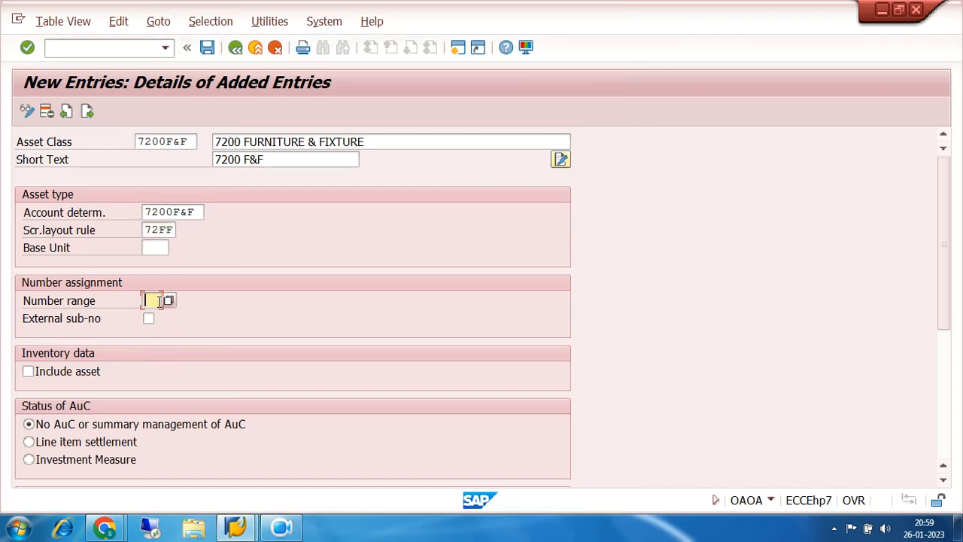
{"action": "type", "text": "04"}
{"action": "left_click", "coordinate": [28, 371]}
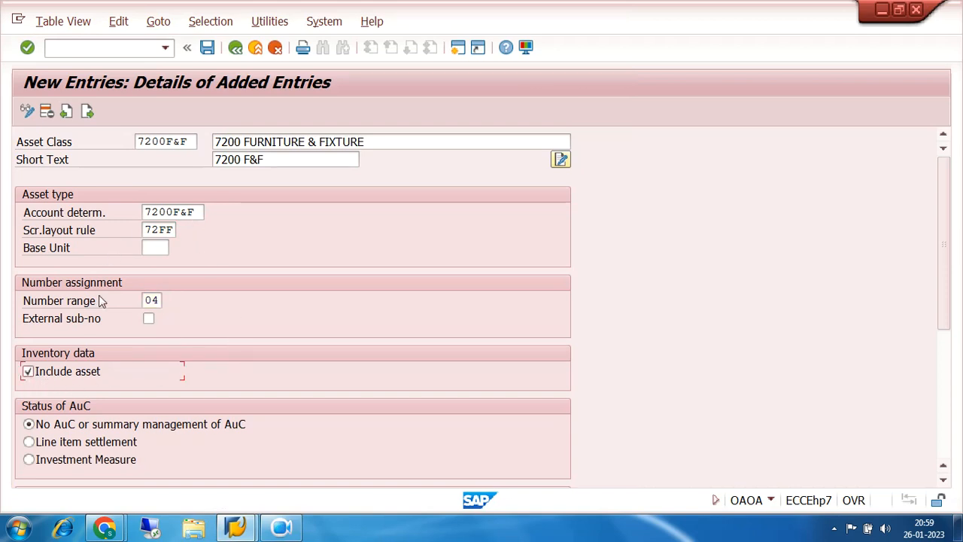
{"action": "left_click", "coordinate": [209, 48]}
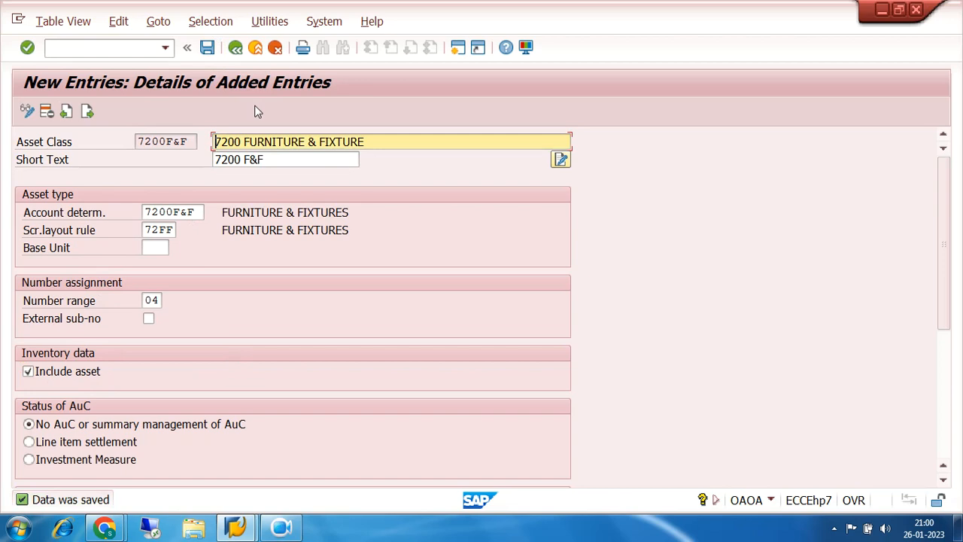
- Start a blank asset class entry and give it the class key 7200VECH
{"action": "left_click", "coordinate": [88, 111]}
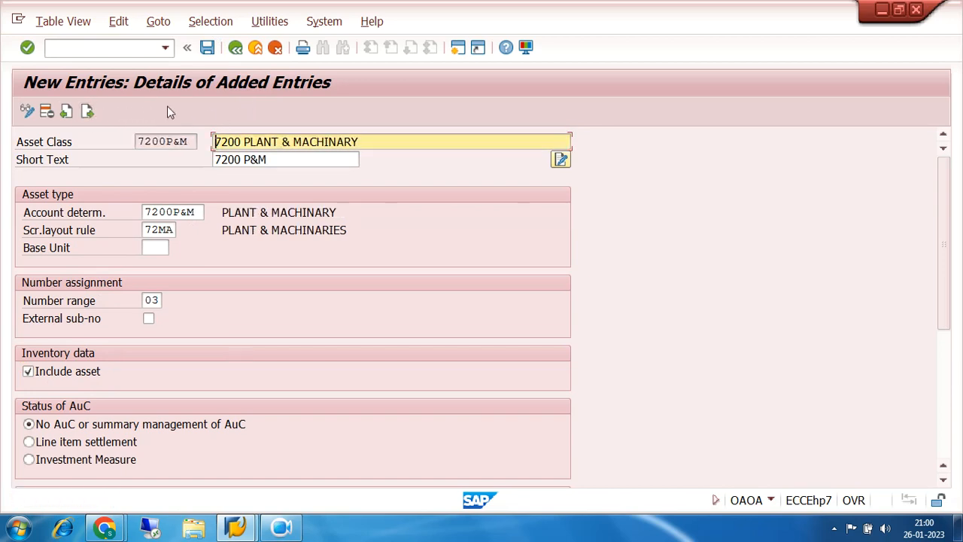
{"action": "left_click", "coordinate": [87, 112]}
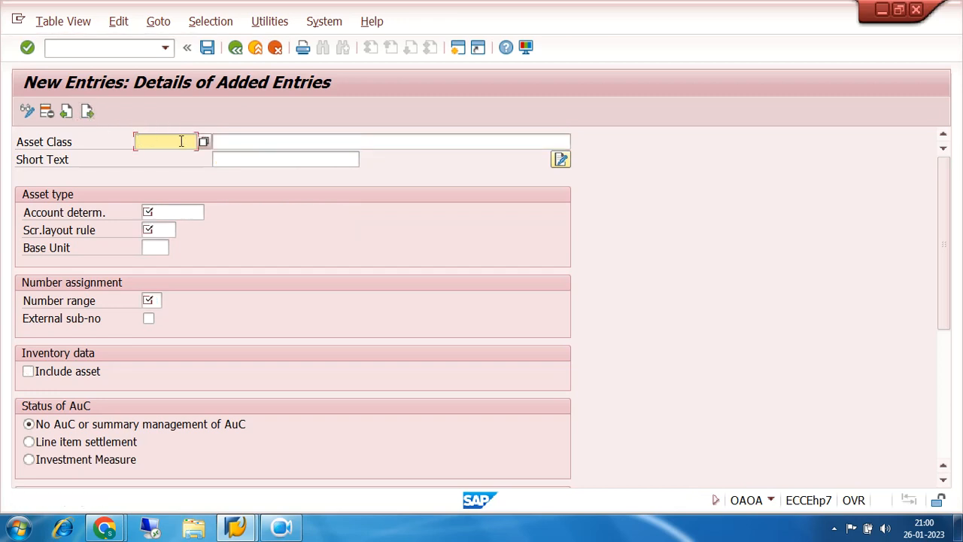
{"action": "type", "text": "7200"}
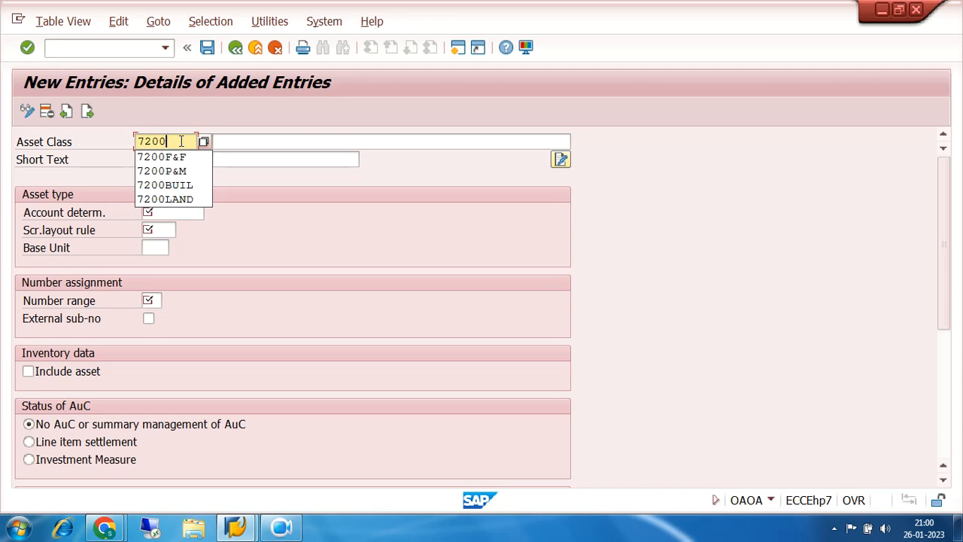
{"action": "type", "text": "V"}
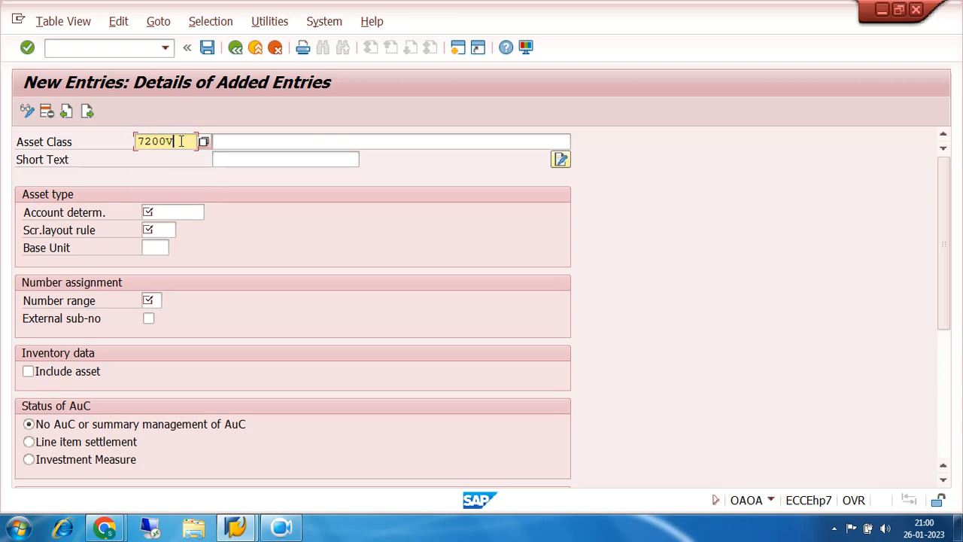
{"action": "type", "text": "ECH"}
- Enter 7200 VEHICLES as both the description and the short text of the new asset class
{"action": "left_click", "coordinate": [282, 142]}
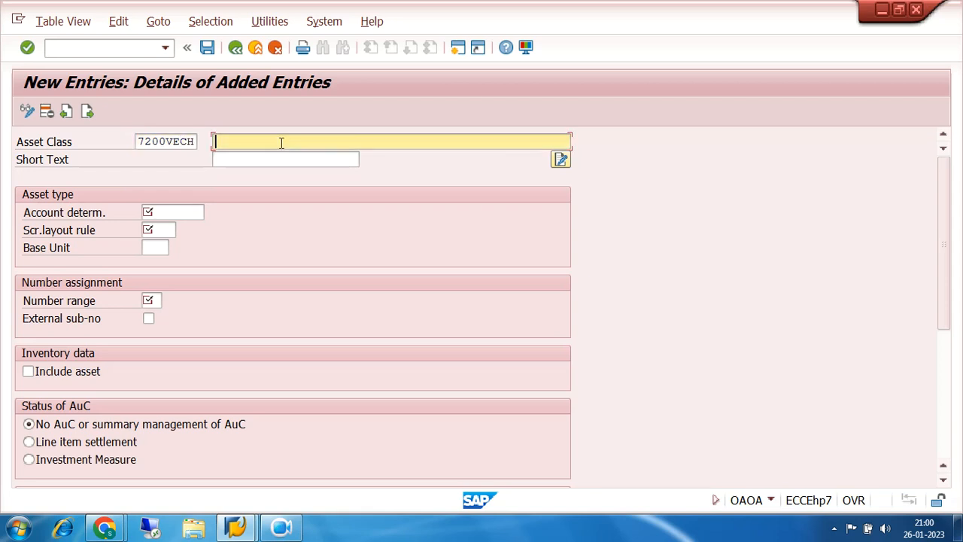
{"action": "type", "text": "7200"}
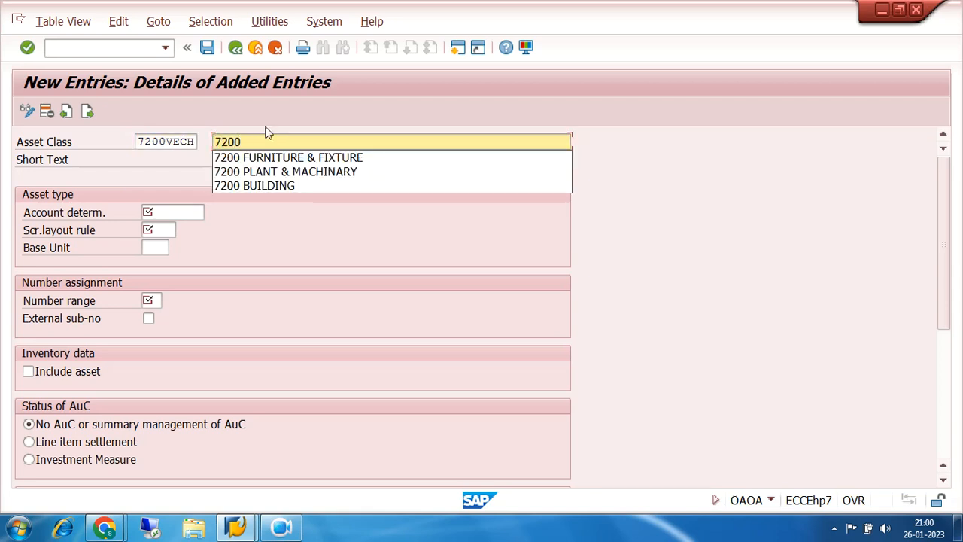
{"action": "type", "text": " VEHICLES"}
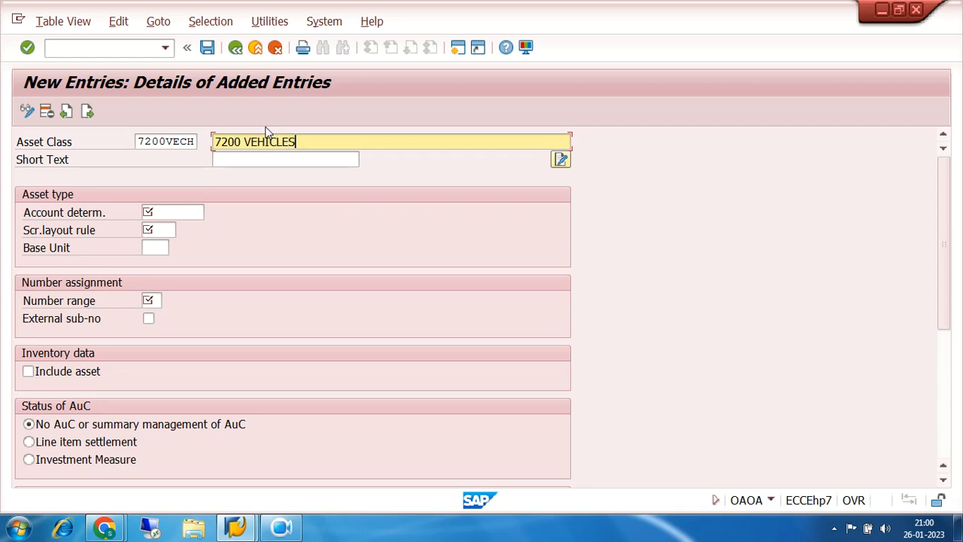
{"action": "key", "text": "Tab"}
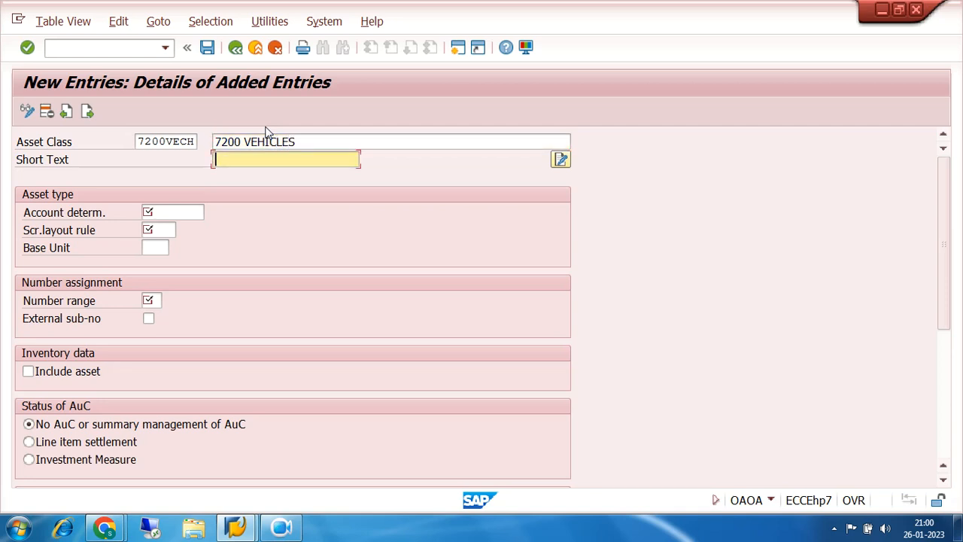
{"action": "type", "text": "7200 VE"}
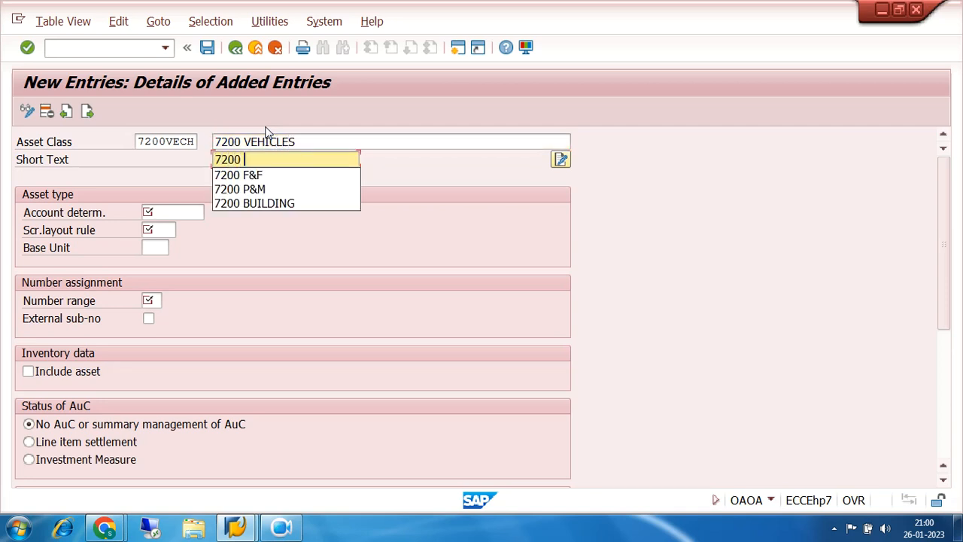
{"action": "type", "text": "ICLES"}
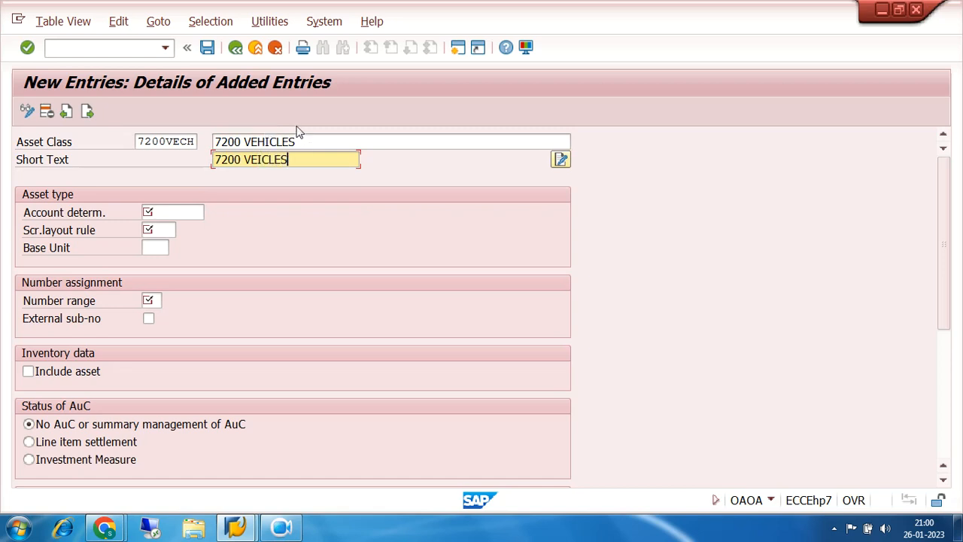
{"action": "key", "text": "BackSpace"}
{"action": "key", "text": "BackSpace"}
{"action": "key", "text": "BackSpace"}
{"action": "key", "text": "BackSpace"}
{"action": "type", "text": "HICLES"}
- Assign account determination 7200VECH, VEHICLES, to the vehicles asset class from the list of available entries
{"action": "left_click", "coordinate": [198, 211]}
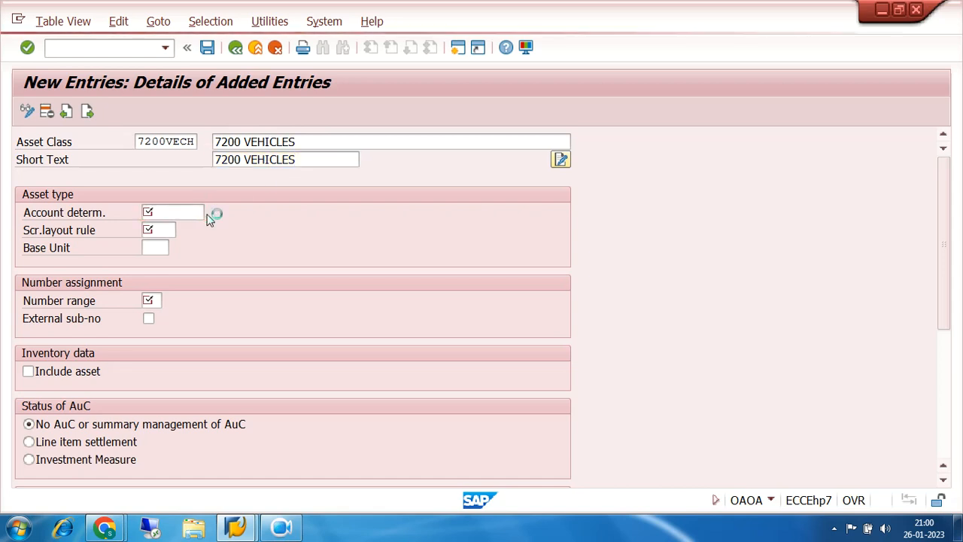
{"action": "left_click", "coordinate": [207, 214]}
{"action": "scroll", "coordinate": [292, 202], "scroll_direction": "down", "scroll_amount": 5}
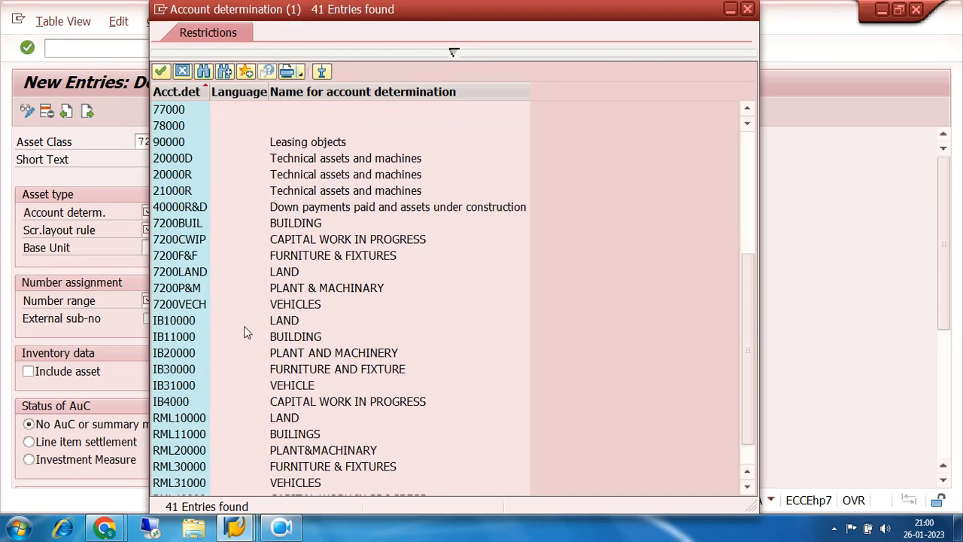
{"action": "double_click", "coordinate": [191, 308]}
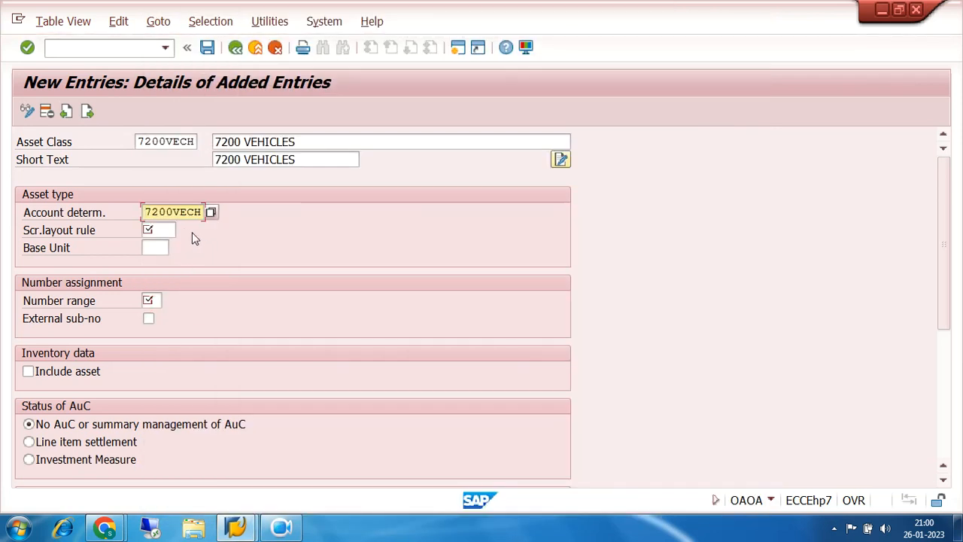
- Assign screen layout rule 72VH, VECHILES, to the vehicles asset class
{"action": "left_click", "coordinate": [169, 229]}
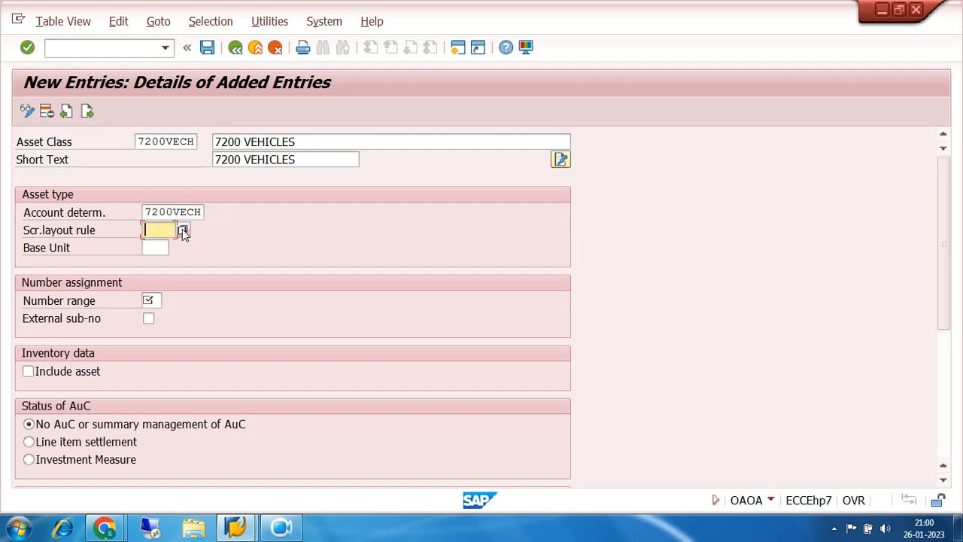
{"action": "left_click", "coordinate": [187, 230]}
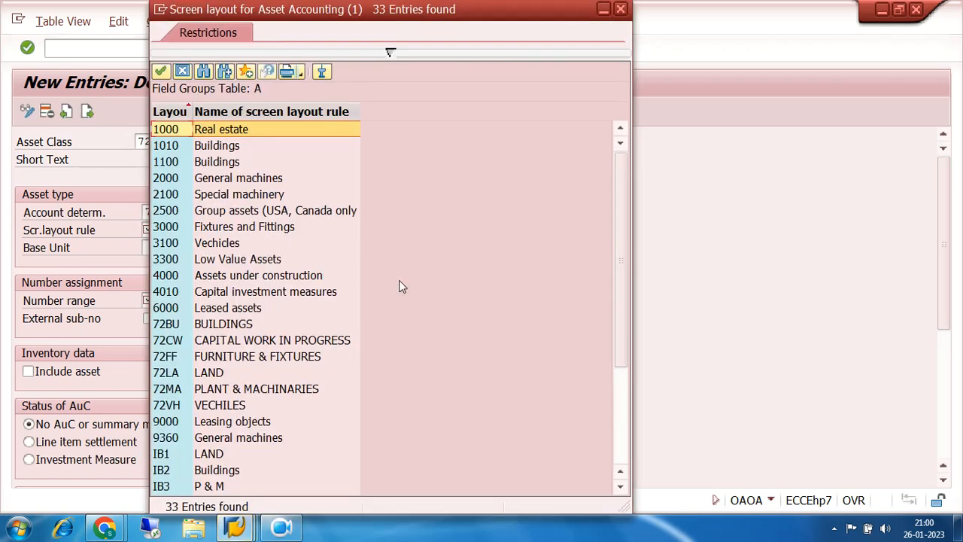
{"action": "double_click", "coordinate": [166, 405]}
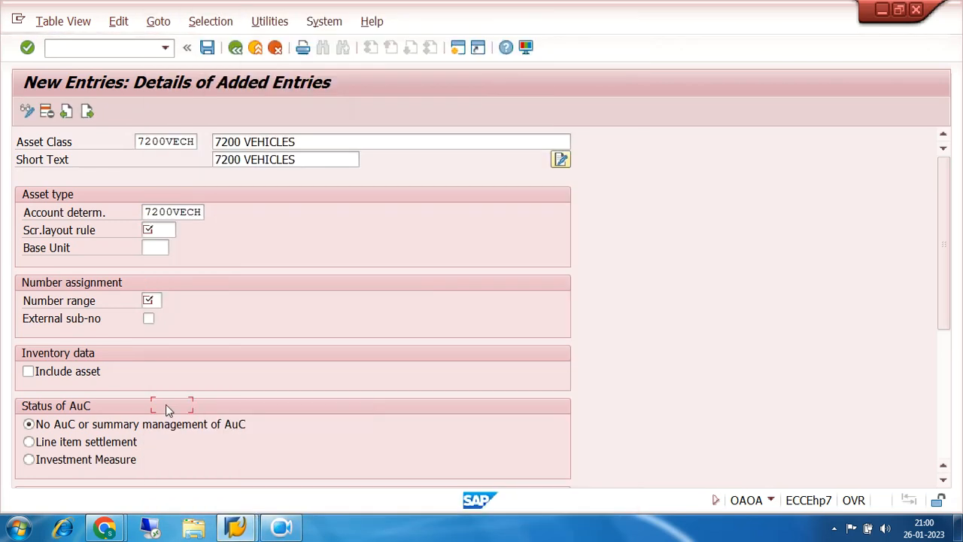
- Set the number range to 05, include the asset in the inventory data and save the vehicles class
{"action": "left_click", "coordinate": [153, 300]}
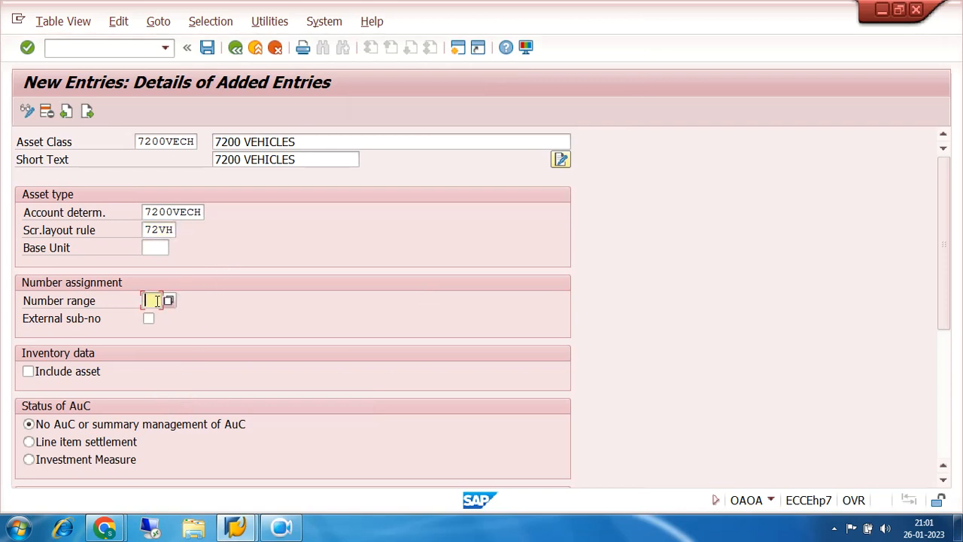
{"action": "type", "text": "05"}
{"action": "left_click", "coordinate": [28, 371]}
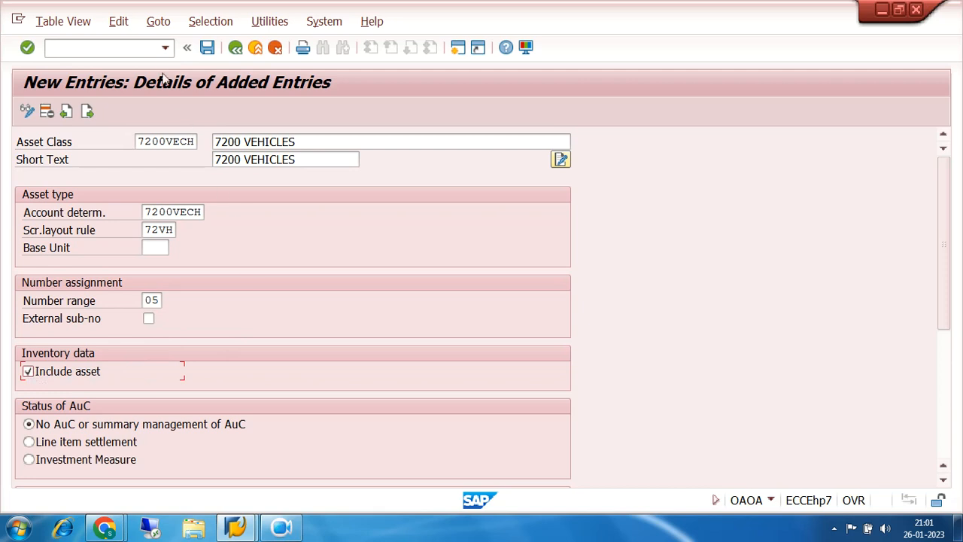
{"action": "left_click", "coordinate": [207, 48]}
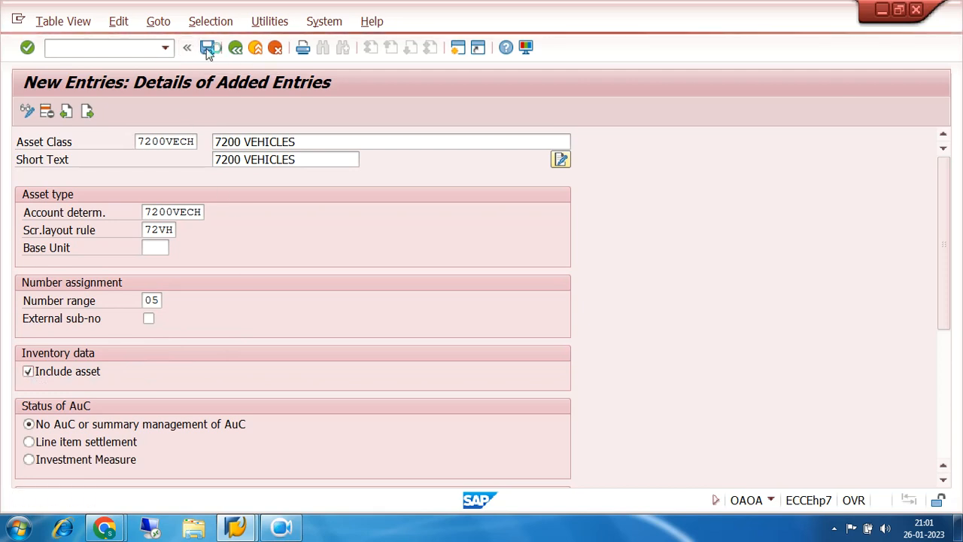
- Open a blank entry for another asset class after the vehicles class
{"action": "left_click", "coordinate": [87, 111]}
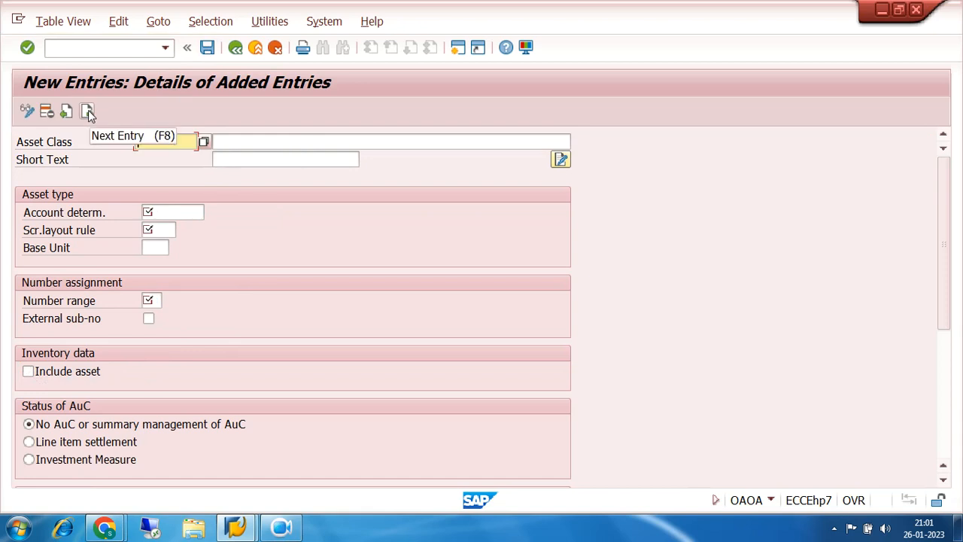
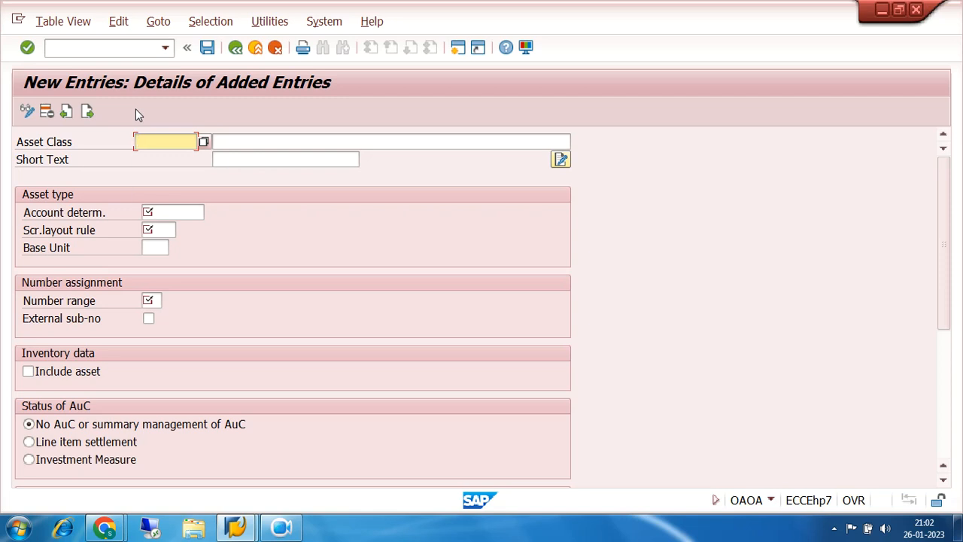
- Enter asset class 7200CWIP with the description 7200 CAPITAL WORK IN PROGRESS and the short text 7200 CWIP
{"action": "type", "text": "7200"}
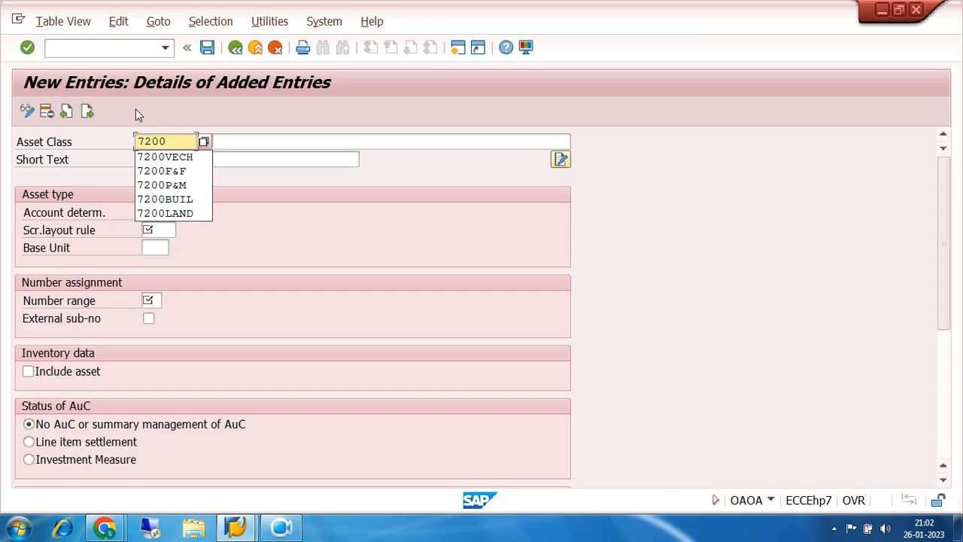
{"action": "type", "text": "CWIP"}
{"action": "key", "text": "Tab"}
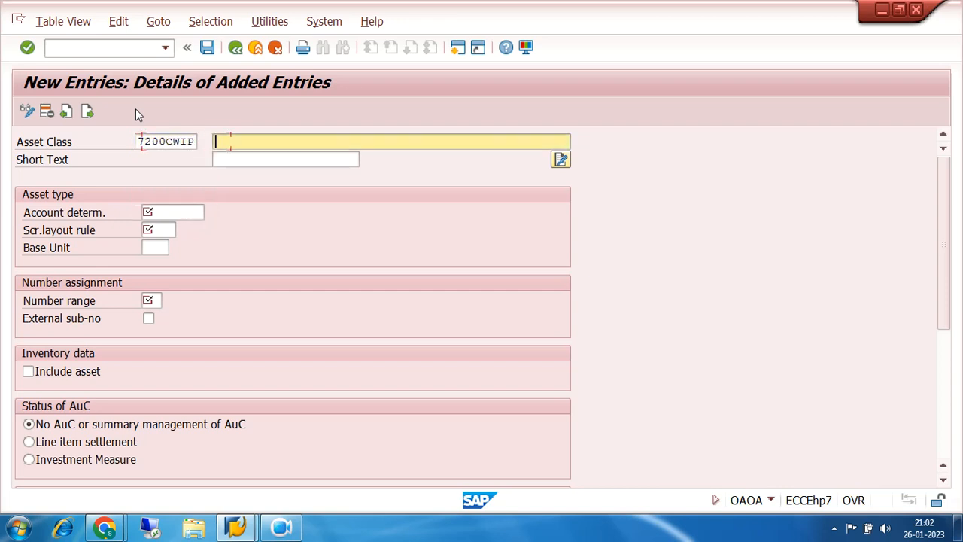
{"action": "type", "text": "7200"}
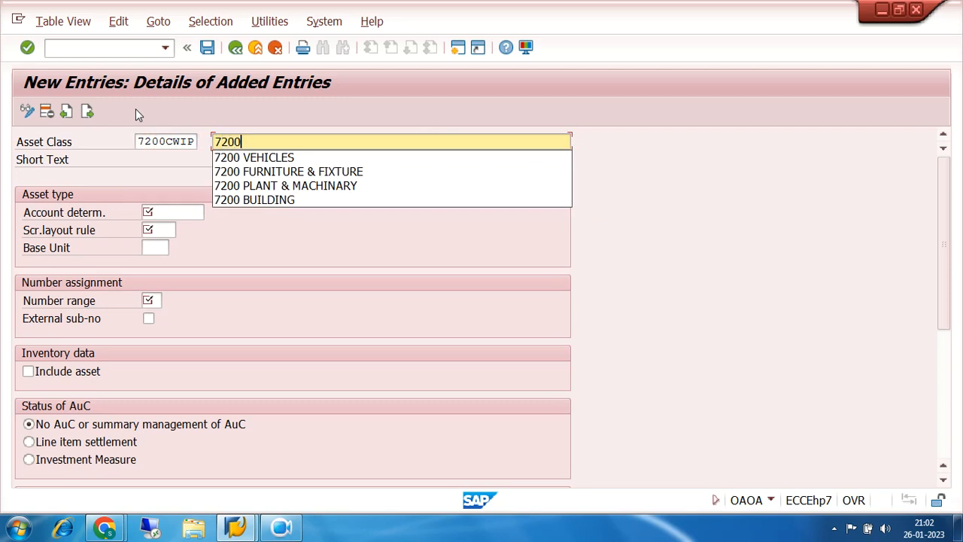
{"action": "type", "text": " CAPITAL WORK IN PROGRESS"}
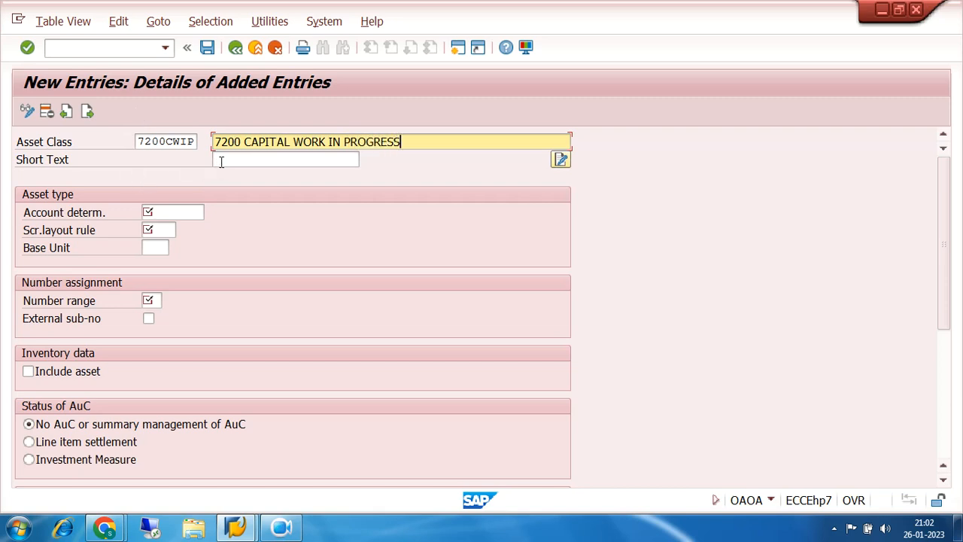
{"action": "left_click", "coordinate": [229, 157]}
{"action": "type", "text": "7200"}
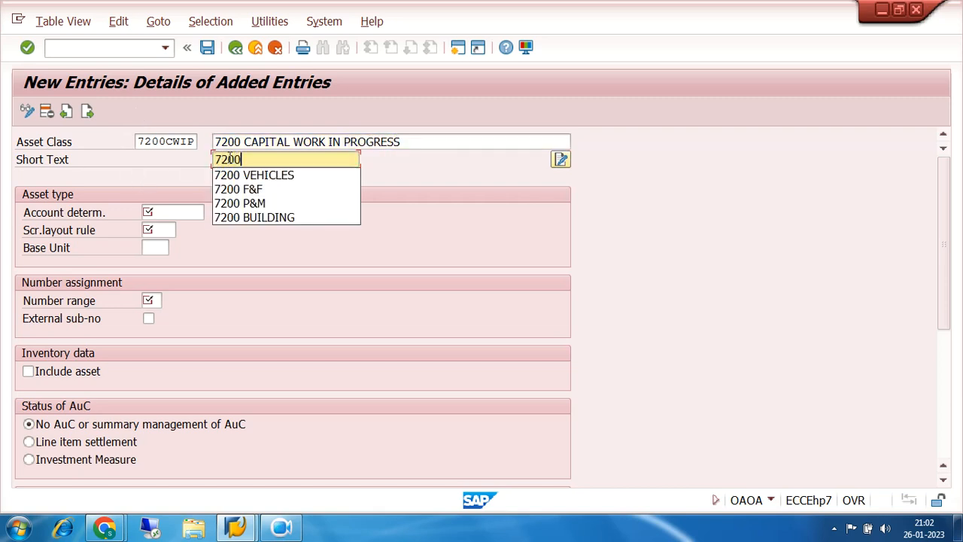
{"action": "type", "text": " CWIP"}
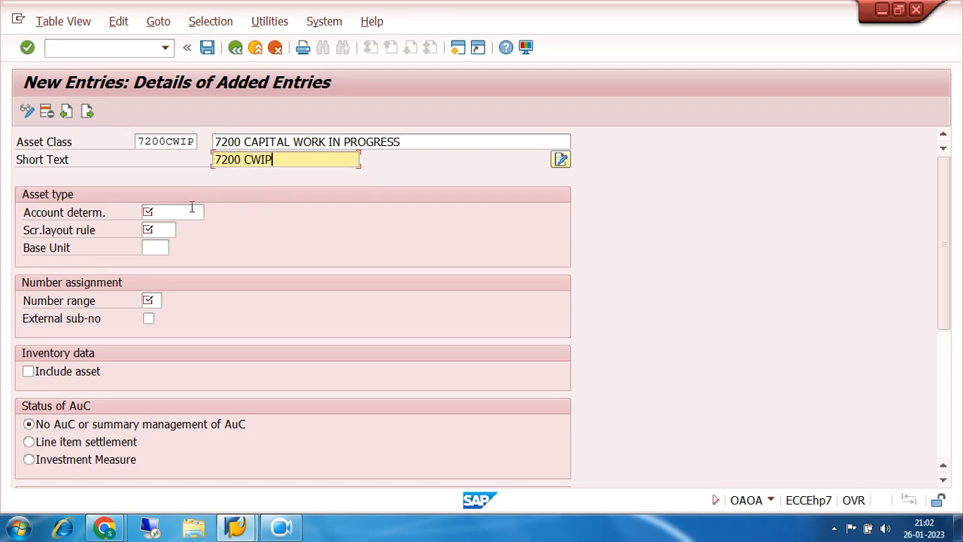
- Assign account determination 7200CWIP and screen layout rule 72CW, CAPITAL WORK IN PROGRESS, to the new asset class
{"action": "left_click", "coordinate": [184, 211]}
{"action": "left_click", "coordinate": [211, 213]}
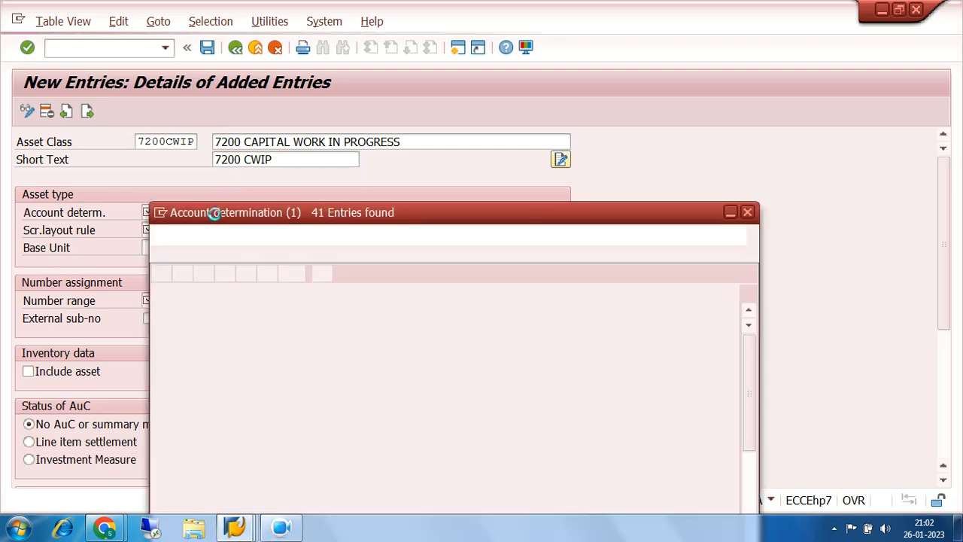
{"action": "scroll", "coordinate": [301, 379], "scroll_direction": "down", "scroll_amount": 5}
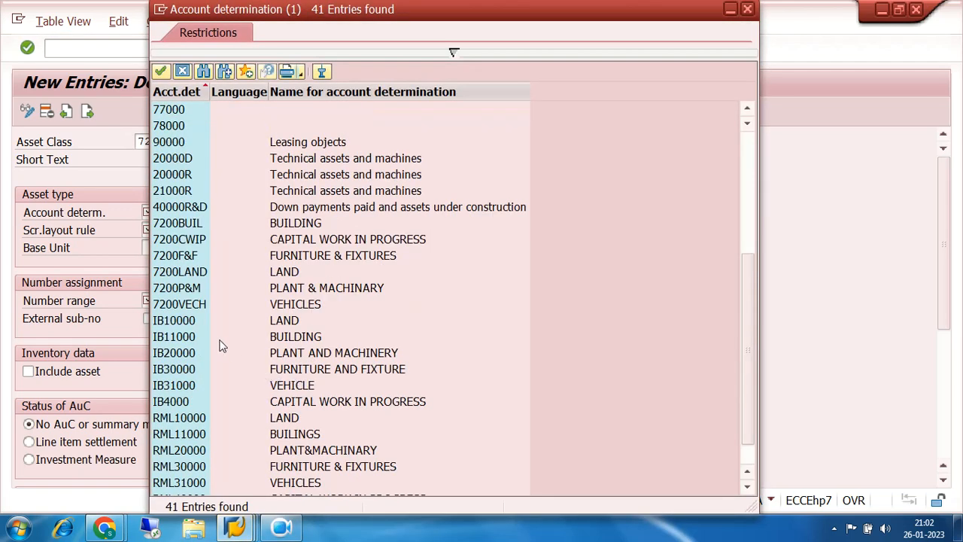
{"action": "left_click", "coordinate": [179, 239]}
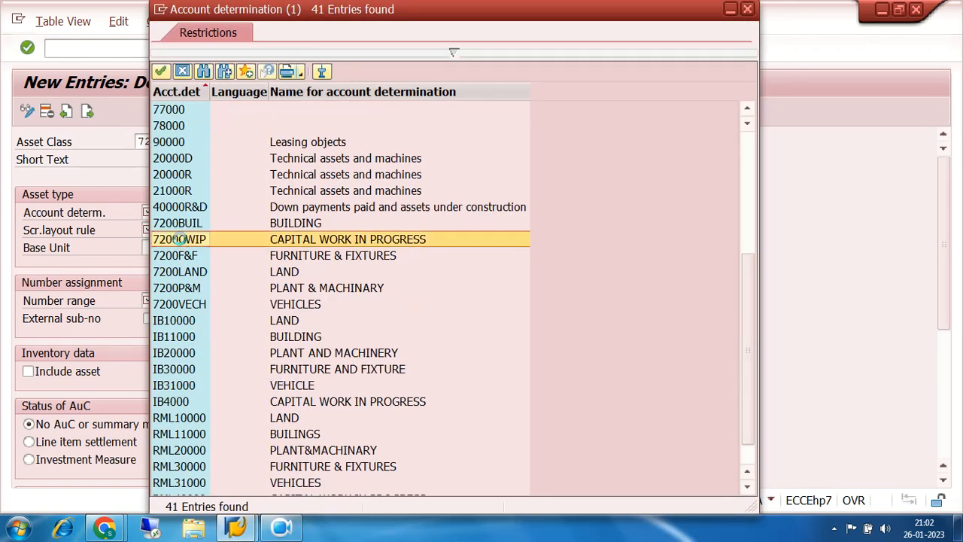
{"action": "double_click", "coordinate": [179, 239]}
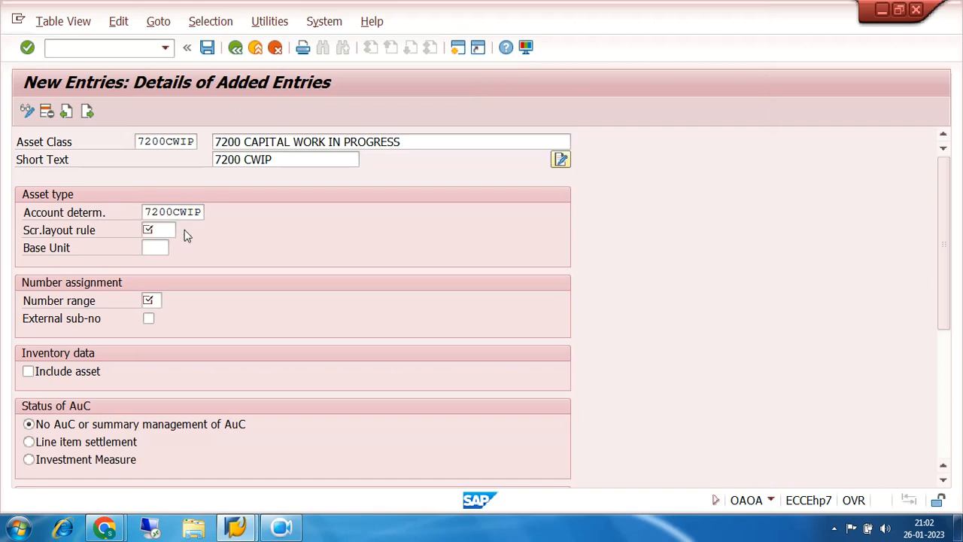
{"action": "left_click", "coordinate": [186, 233]}
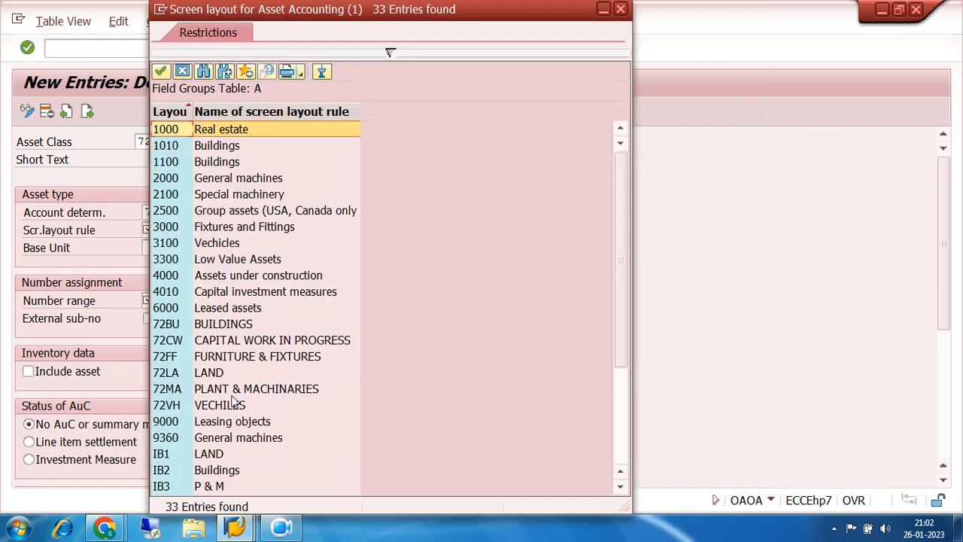
{"action": "double_click", "coordinate": [176, 340]}
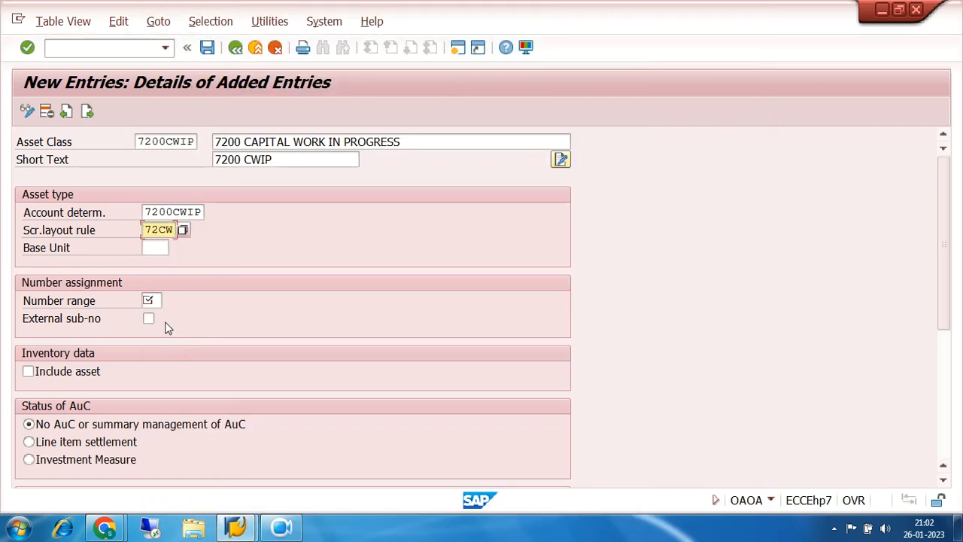
- Set the number range to 06 and the AuC status to Line item settlement, and save the capital work in progress class
{"action": "left_click", "coordinate": [154, 300]}
{"action": "type", "text": "06"}
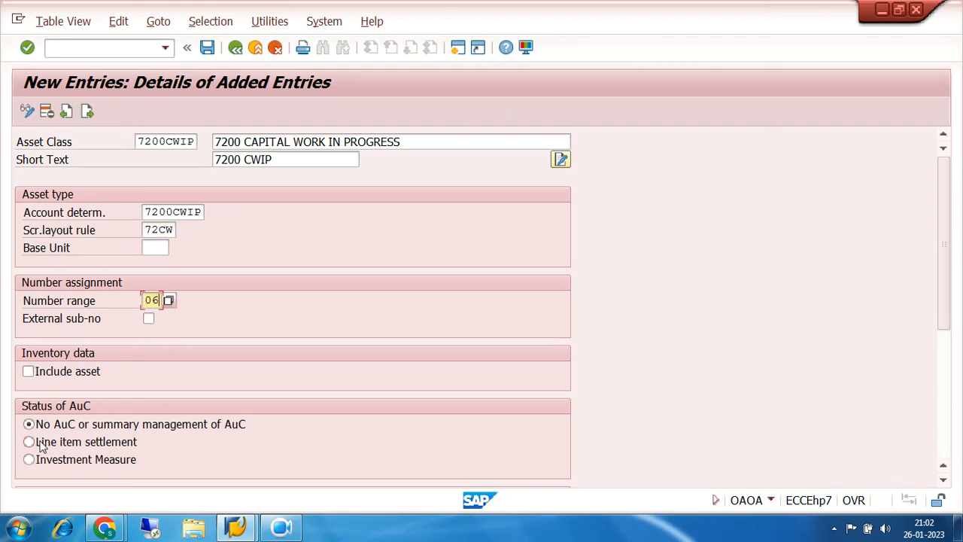
{"action": "scroll", "coordinate": [185, 380], "scroll_direction": "down", "scroll_amount": 1}
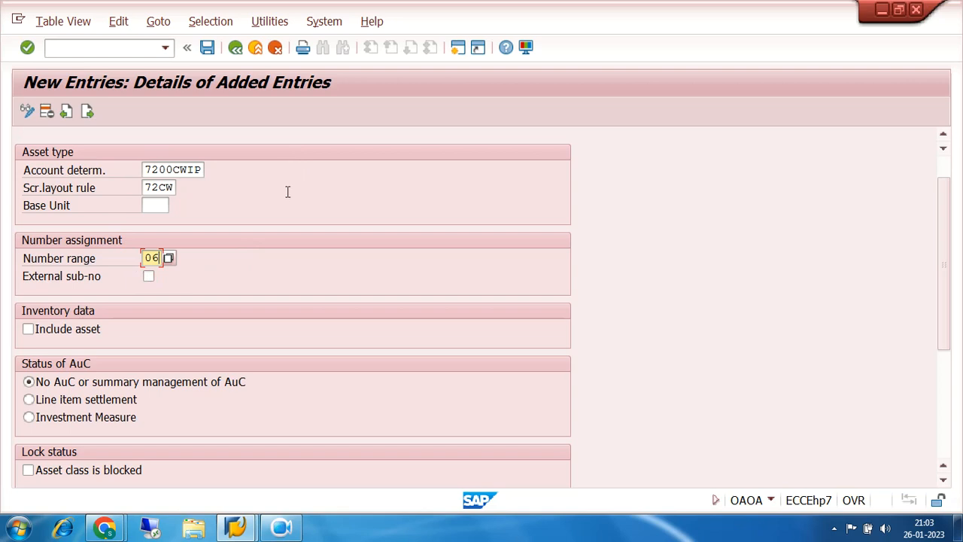
{"action": "left_click", "coordinate": [30, 401]}
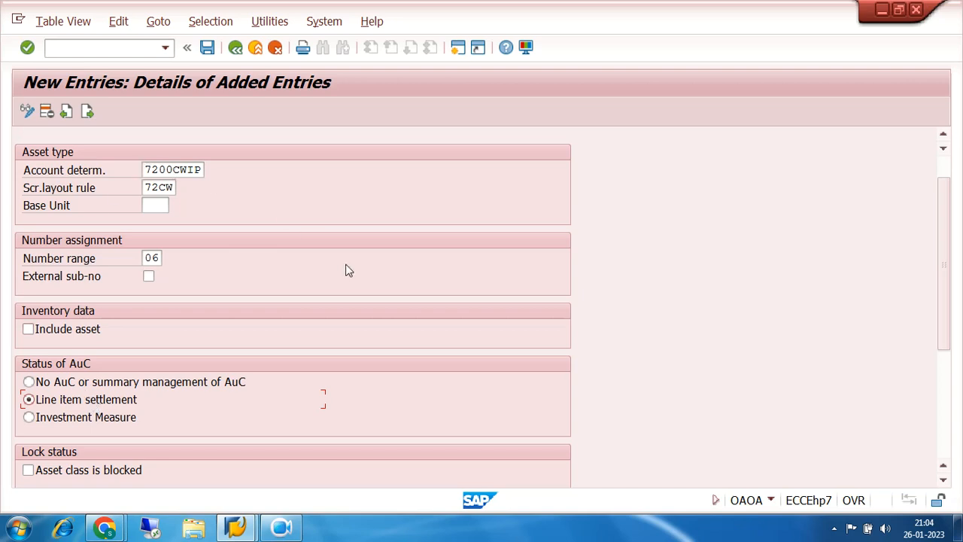
{"action": "scroll", "coordinate": [348, 270], "scroll_direction": "up", "scroll_amount": 1}
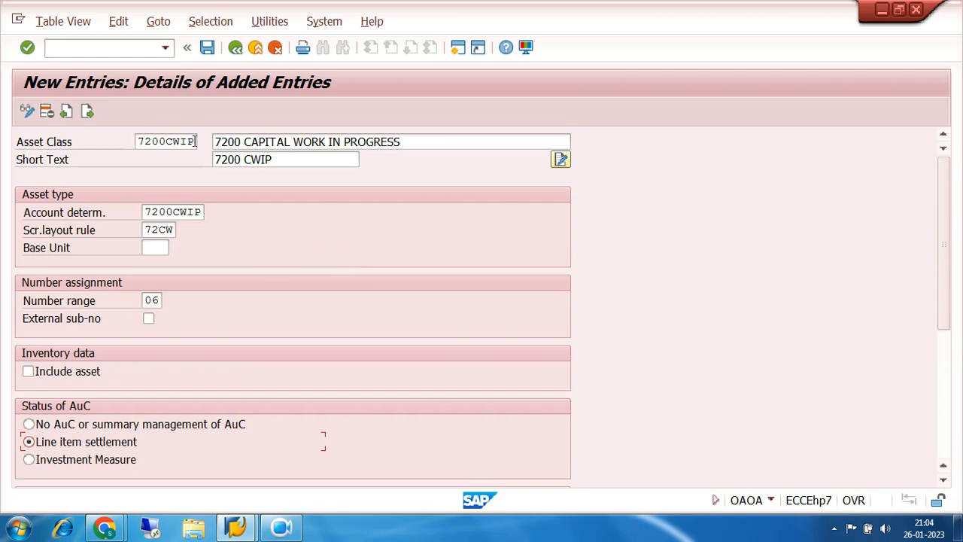
{"action": "left_click_drag", "start_coordinate": [193, 141], "coordinate": [133, 144]}
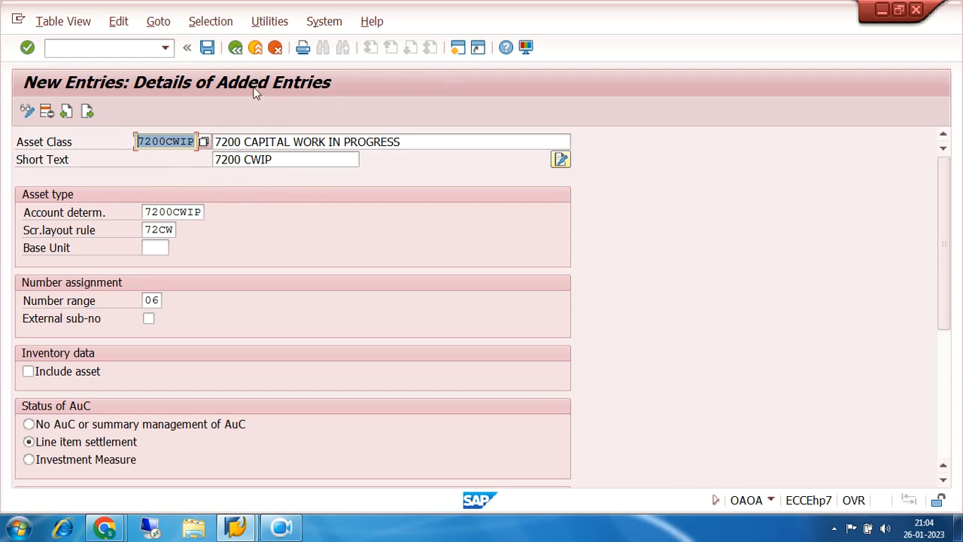
{"action": "left_click", "coordinate": [190, 141]}
{"action": "left_click_drag", "start_coordinate": [190, 141], "coordinate": [95, 144]}
{"action": "left_click", "coordinate": [207, 48]}
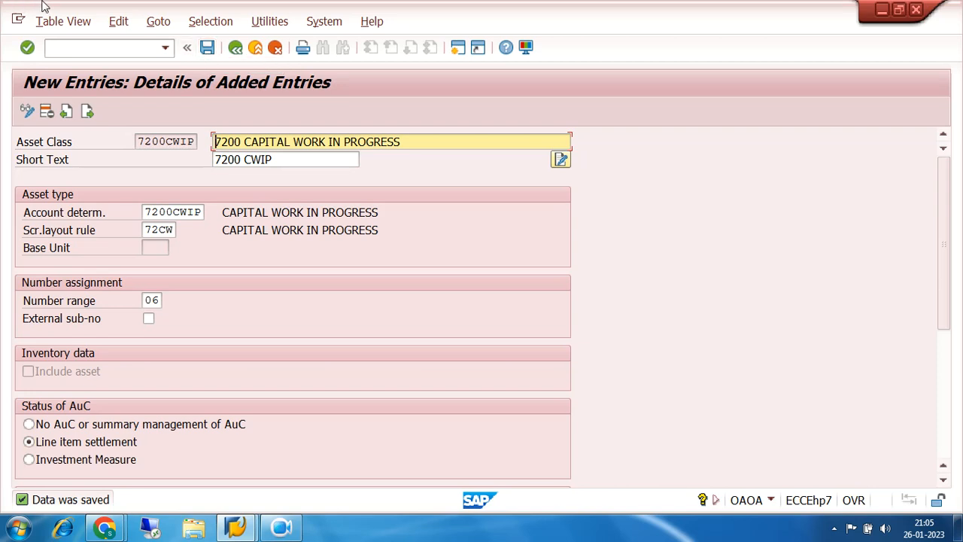
- Return to the implementation guide and collapse the Asset Classes and Organizational Structures nodes
{"action": "left_click", "coordinate": [235, 48]}
{"action": "left_click", "coordinate": [235, 47]}
{"action": "left_click", "coordinate": [235, 47]}
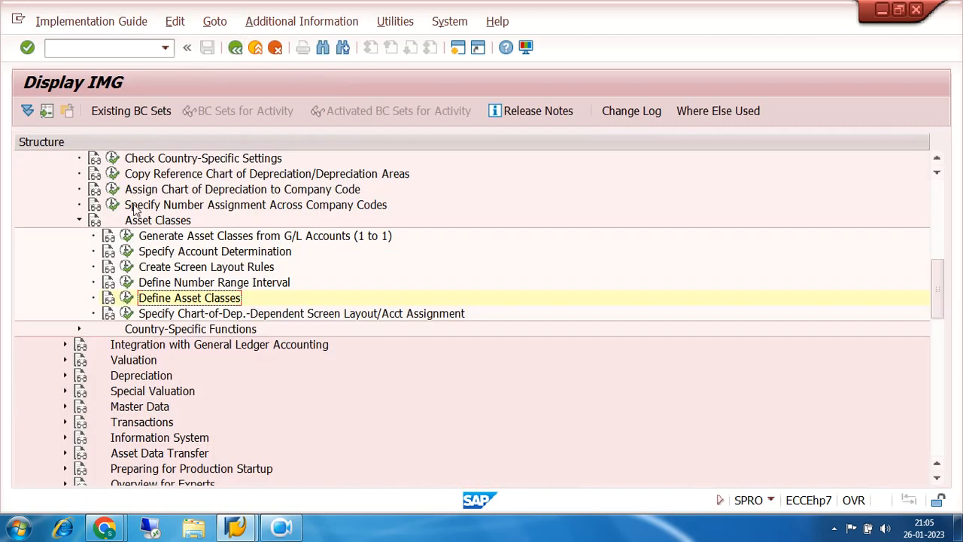
{"action": "left_click", "coordinate": [79, 220]}
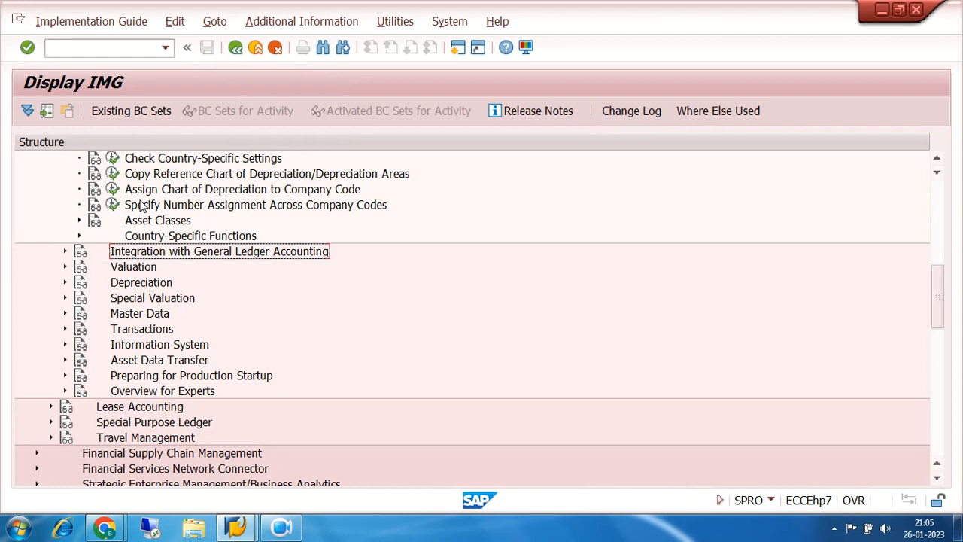
{"action": "scroll", "coordinate": [139, 207], "scroll_direction": "up", "scroll_amount": 2}
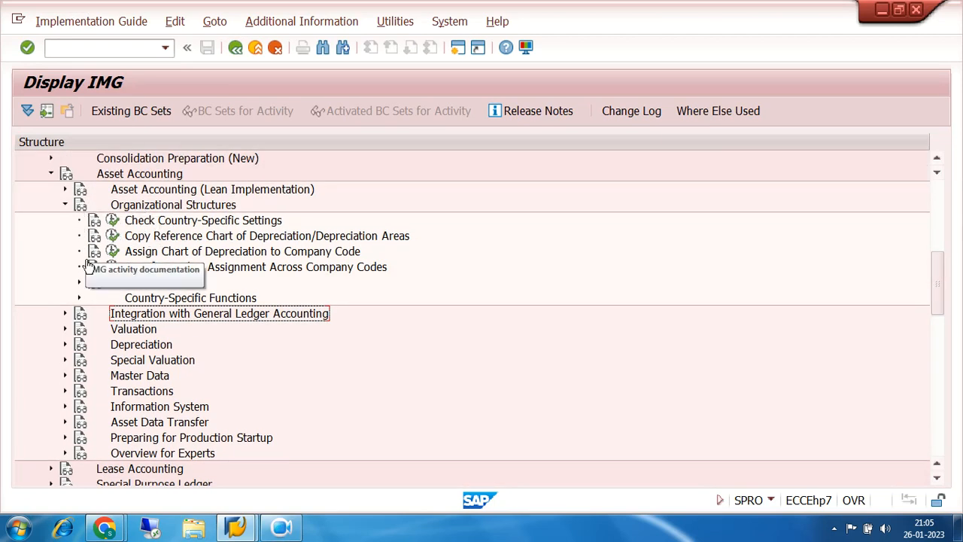
{"action": "left_click", "coordinate": [64, 205]}
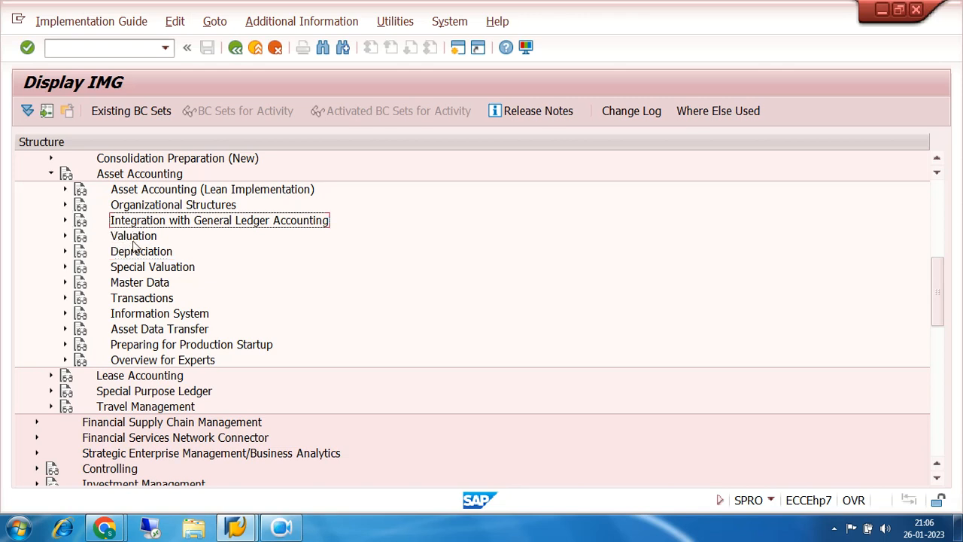
- Open the Define Screen Layout for Asset Master Data activity within Asset Accounting's Master Data and Screen Layout nodes
{"action": "left_click", "coordinate": [141, 282]}
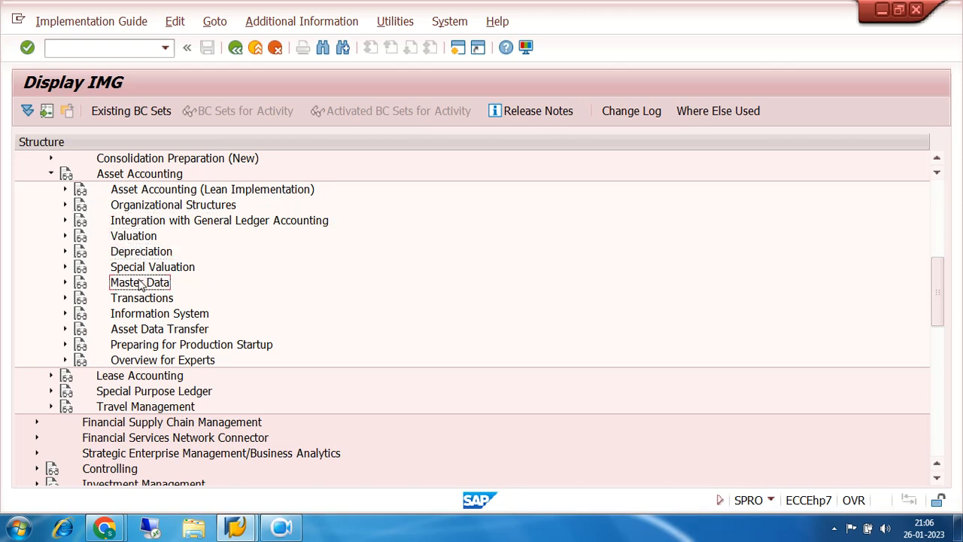
{"action": "left_click", "coordinate": [66, 284]}
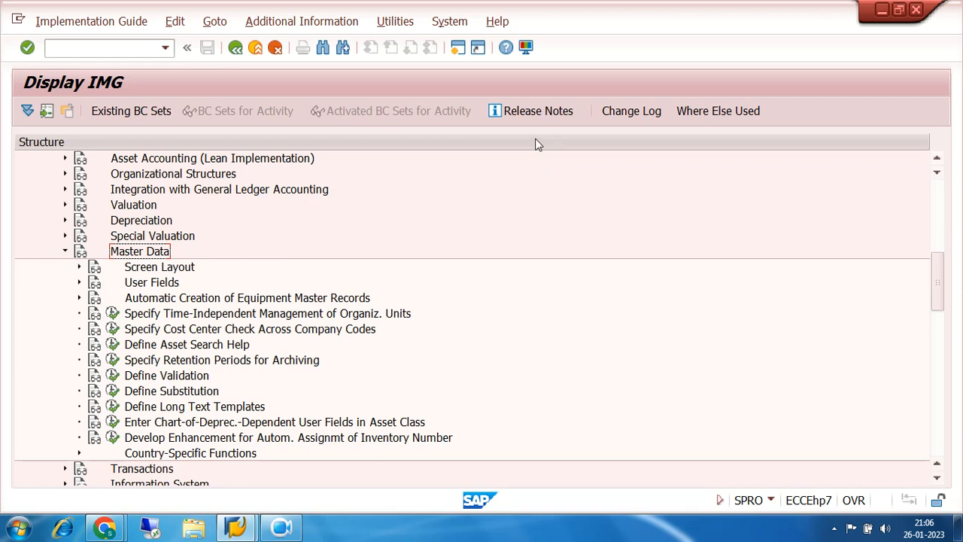
{"action": "left_click", "coordinate": [135, 271]}
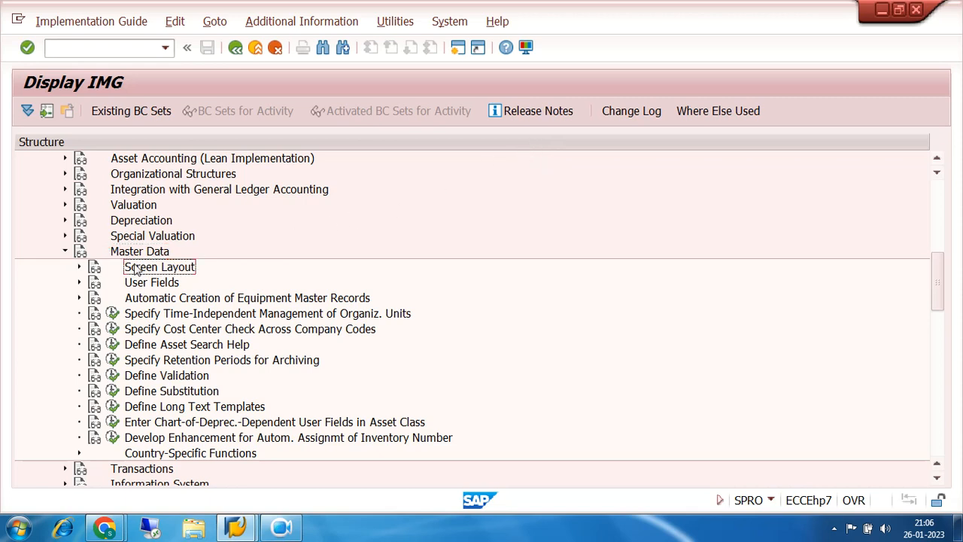
{"action": "left_click", "coordinate": [79, 267]}
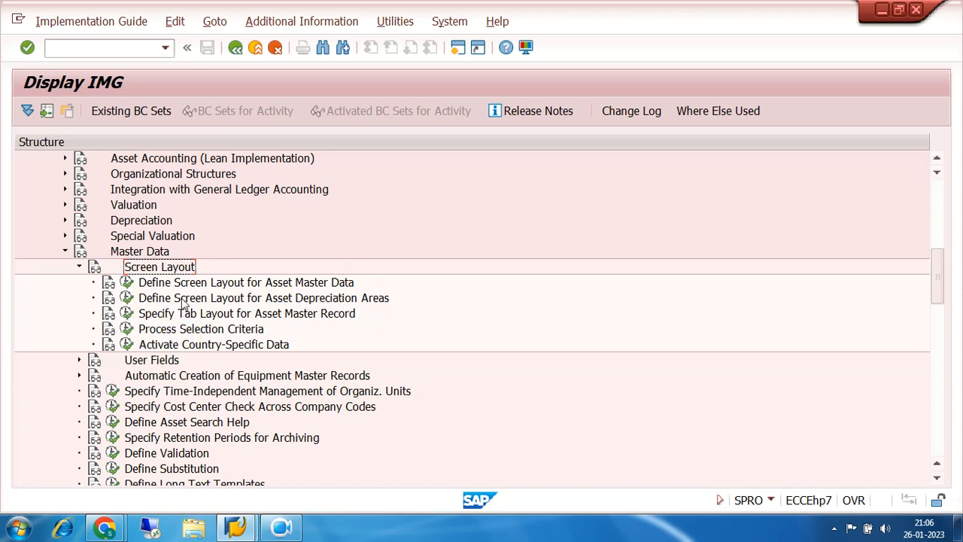
{"action": "left_click", "coordinate": [234, 300]}
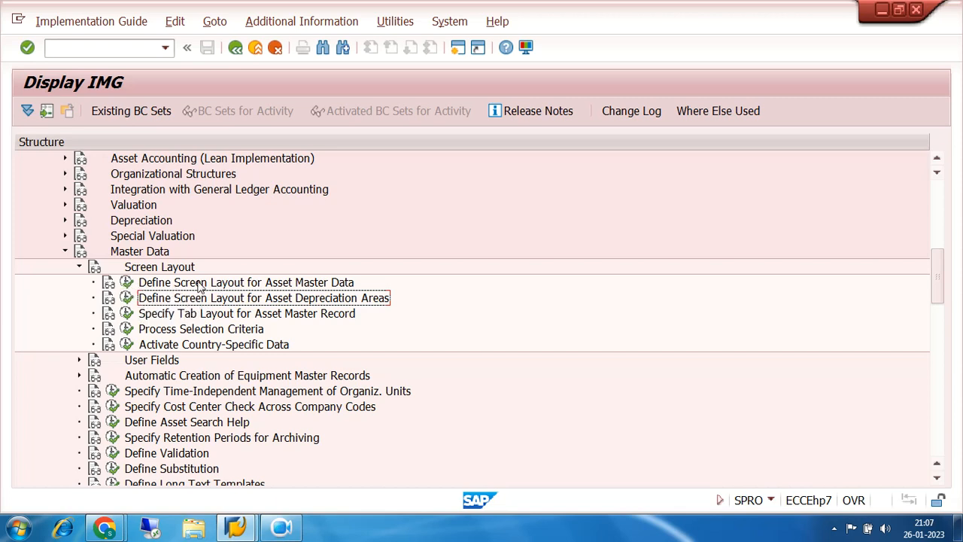
{"action": "left_click", "coordinate": [125, 284]}
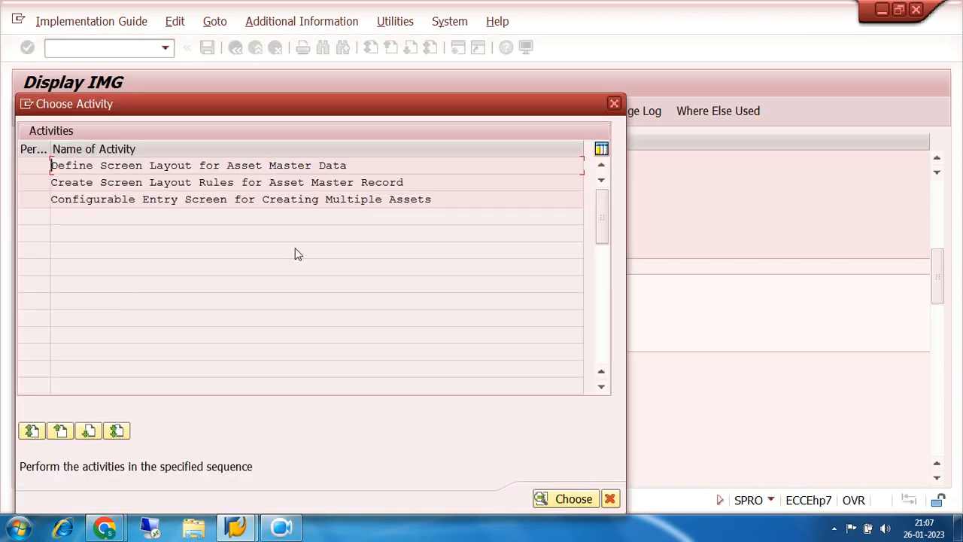
{"action": "double_click", "coordinate": [225, 166]}
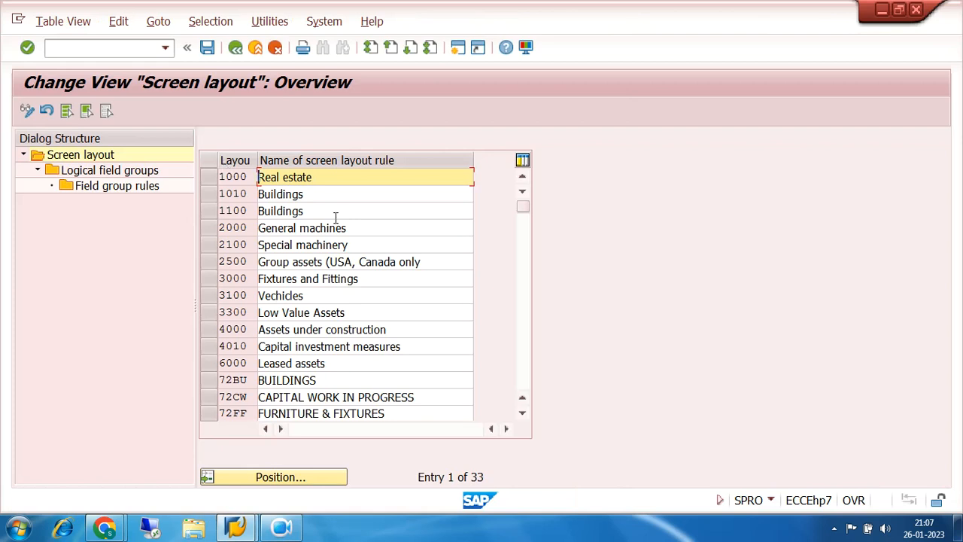
- Open the field group rules of logical field group 2, Posting information, for screen layout rule 72LA, LAND
{"action": "left_click", "coordinate": [521, 416]}
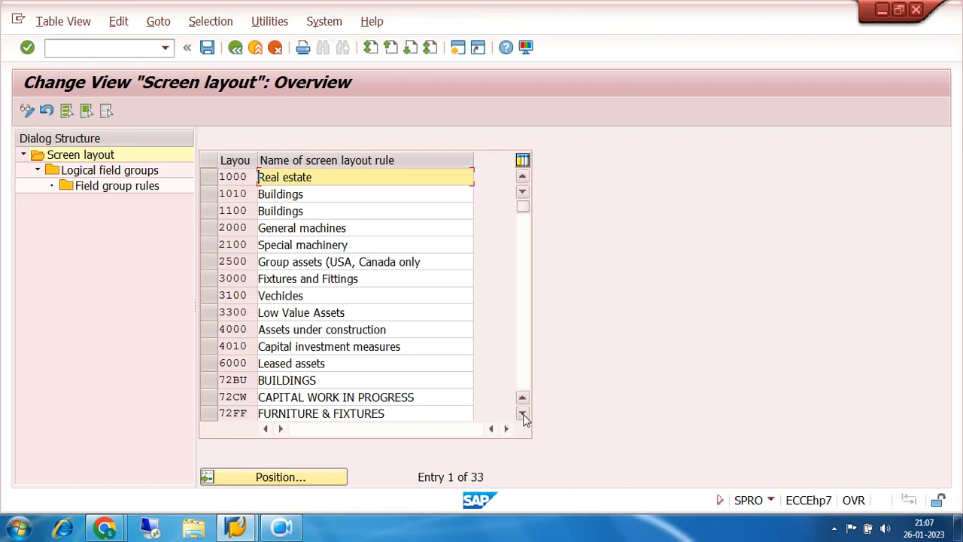
{"action": "left_click", "coordinate": [522, 415]}
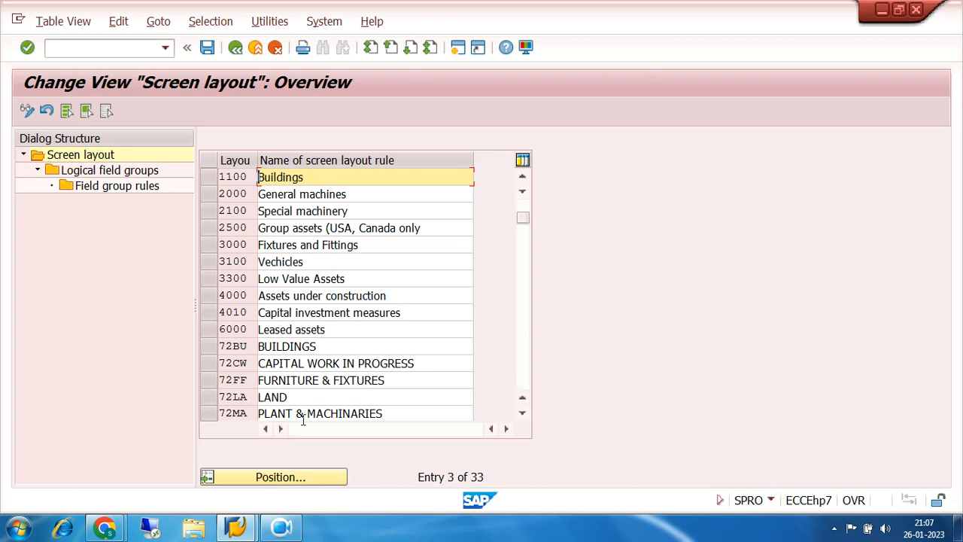
{"action": "left_click", "coordinate": [212, 398]}
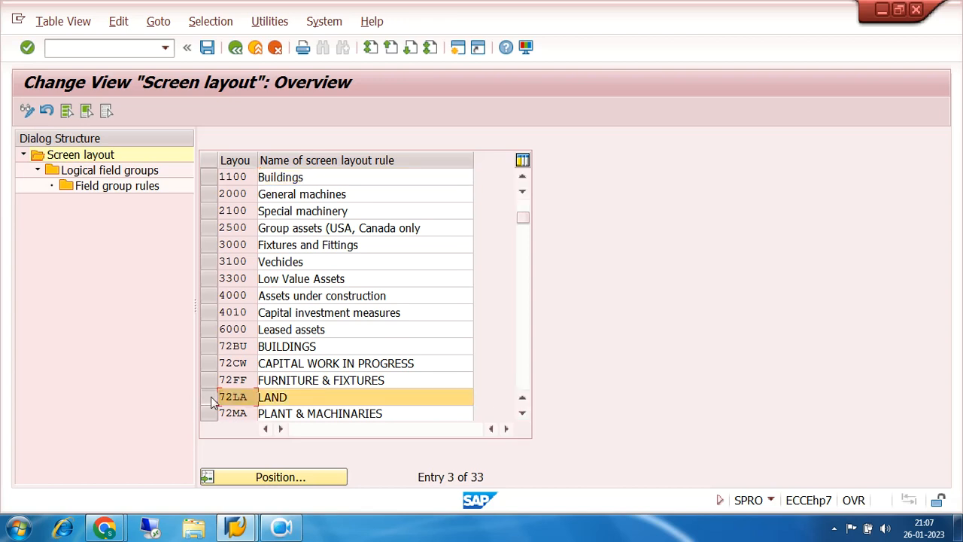
{"action": "double_click", "coordinate": [93, 172]}
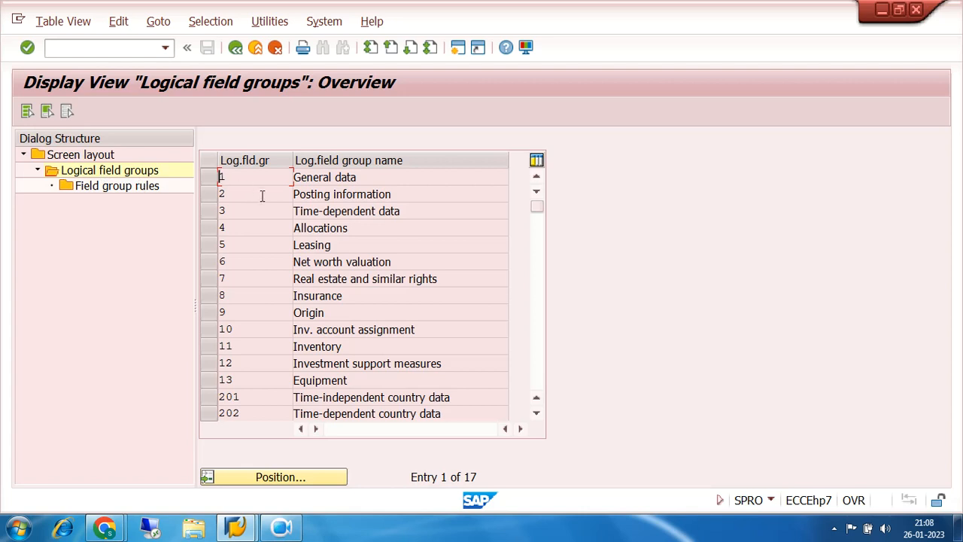
{"action": "left_click", "coordinate": [213, 194]}
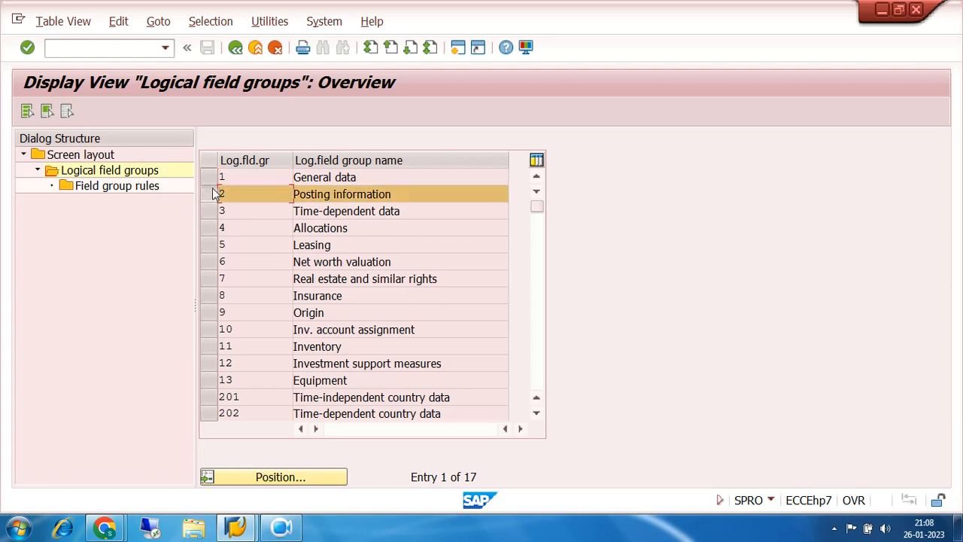
{"action": "left_click", "coordinate": [89, 189]}
{"action": "double_click", "coordinate": [89, 190]}
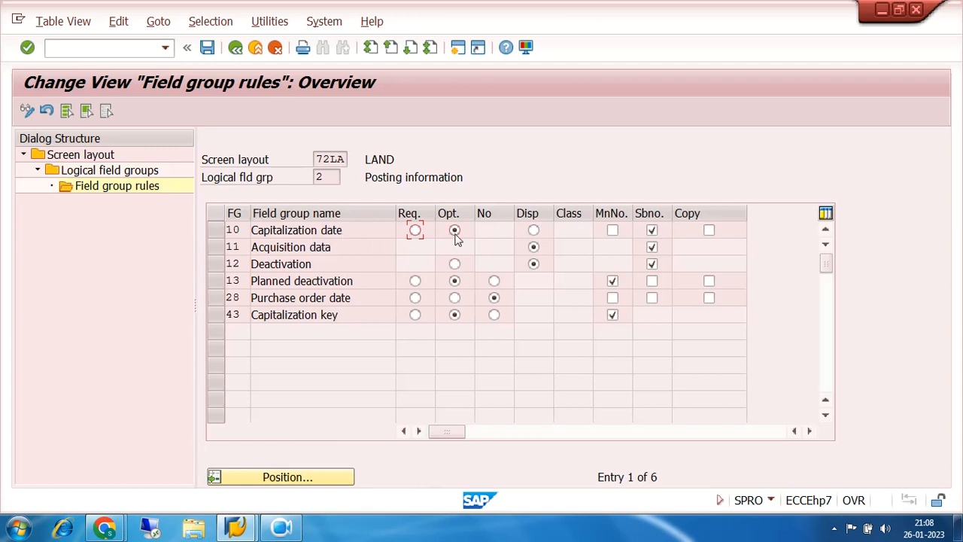
- Make Capitalization date required for LAND, maintained at main number level and copied from the reference asset, and save it to the customizing request
{"action": "left_click", "coordinate": [416, 234]}
{"action": "left_click", "coordinate": [612, 233]}
{"action": "left_click", "coordinate": [709, 230]}
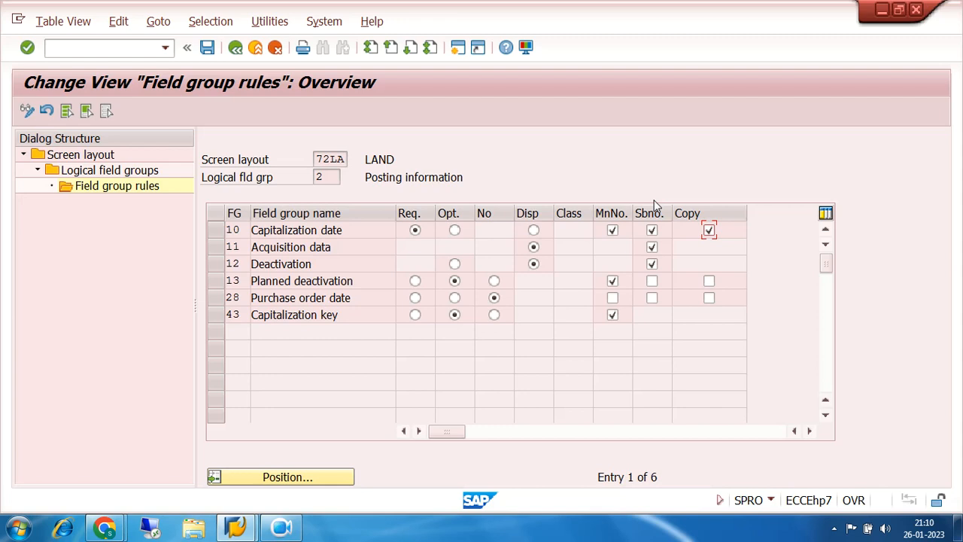
{"action": "left_click", "coordinate": [207, 48]}
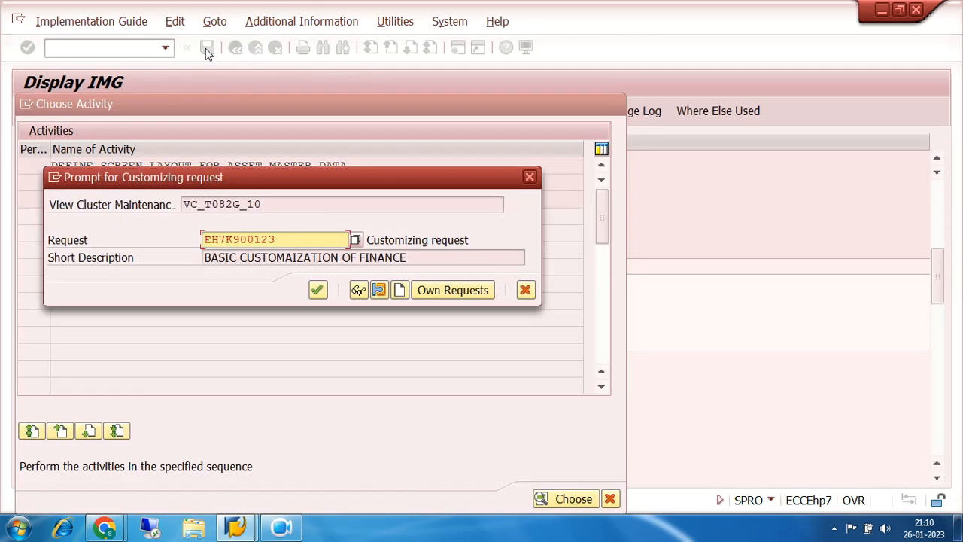
{"action": "left_click", "coordinate": [317, 290]}
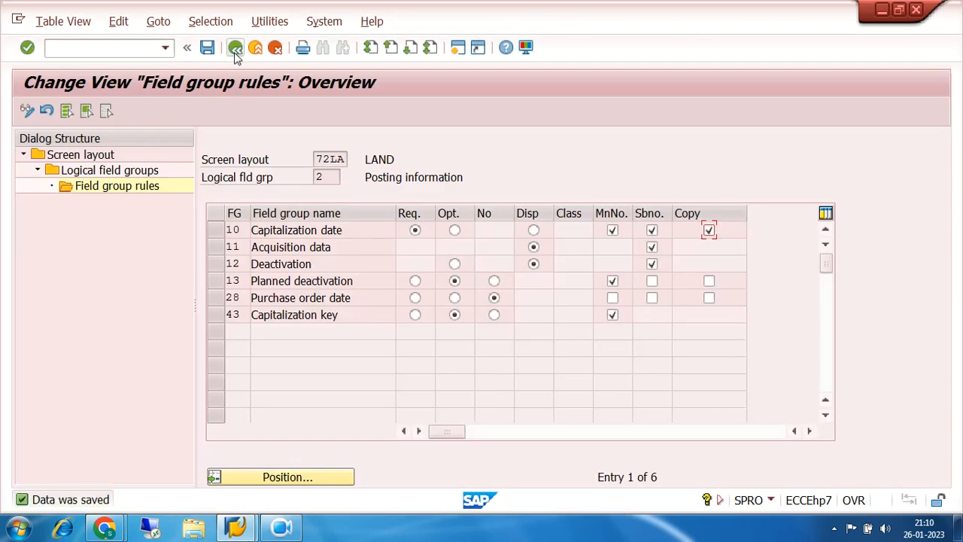
- Open the field group rules of logical field group 3, Time-dependent data, for LAND, make Cost center optional and save
{"action": "left_click", "coordinate": [235, 49]}
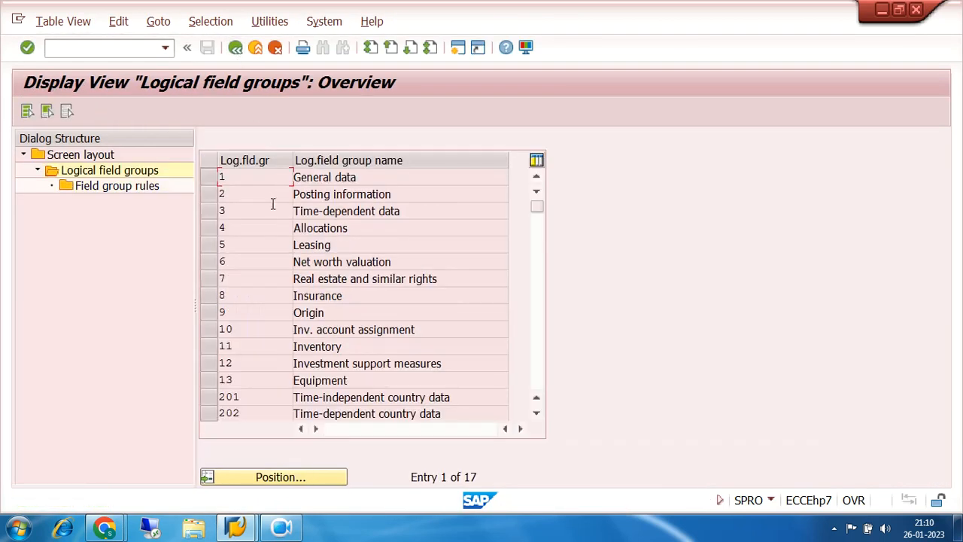
{"action": "left_click", "coordinate": [267, 211]}
{"action": "double_click", "coordinate": [267, 212]}
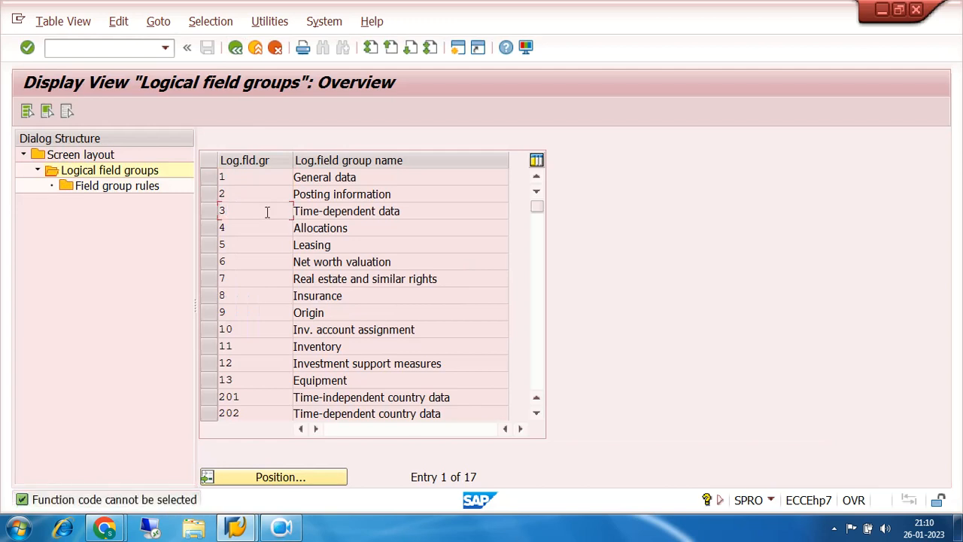
{"action": "left_click", "coordinate": [214, 213]}
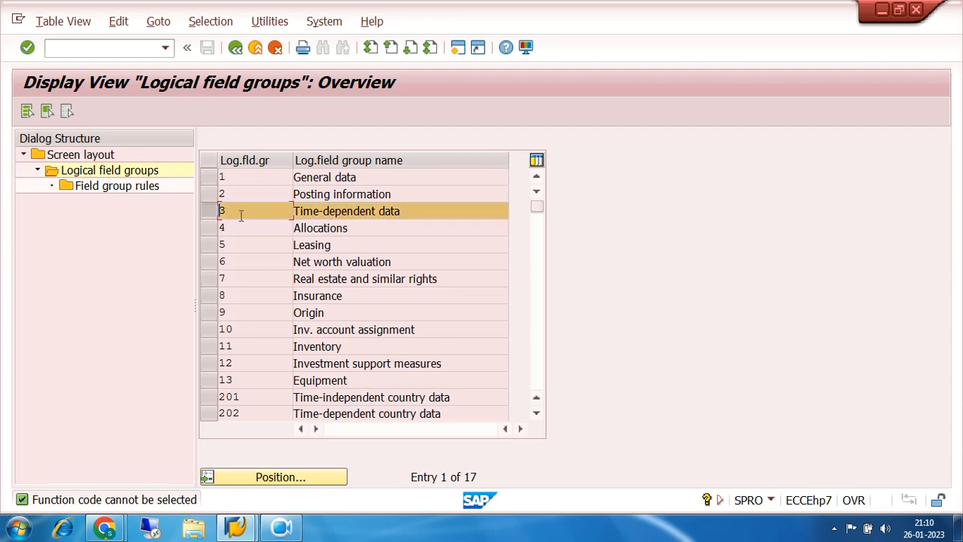
{"action": "double_click", "coordinate": [100, 188]}
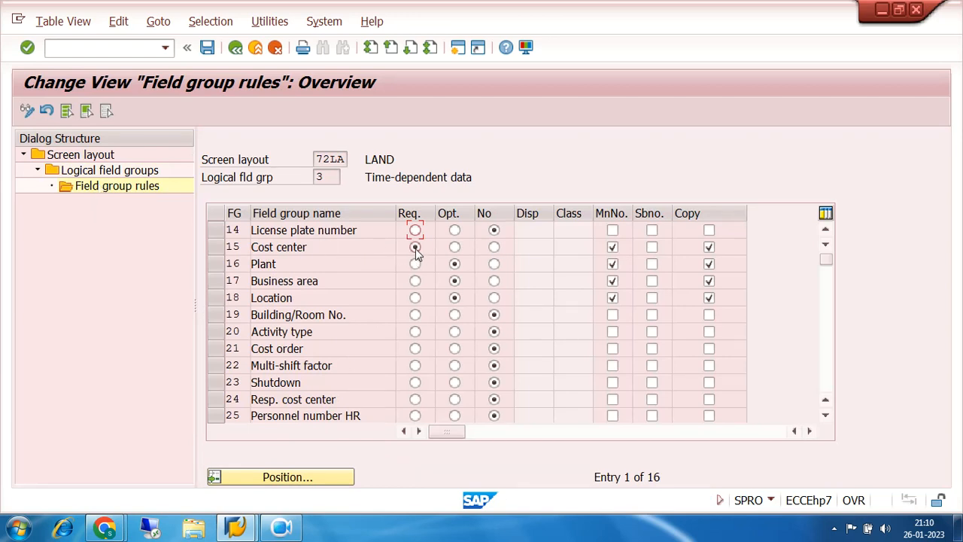
{"action": "left_click", "coordinate": [454, 247]}
{"action": "left_click", "coordinate": [207, 48]}
{"action": "left_click_drag", "start_coordinate": [476, 177], "coordinate": [362, 177]}
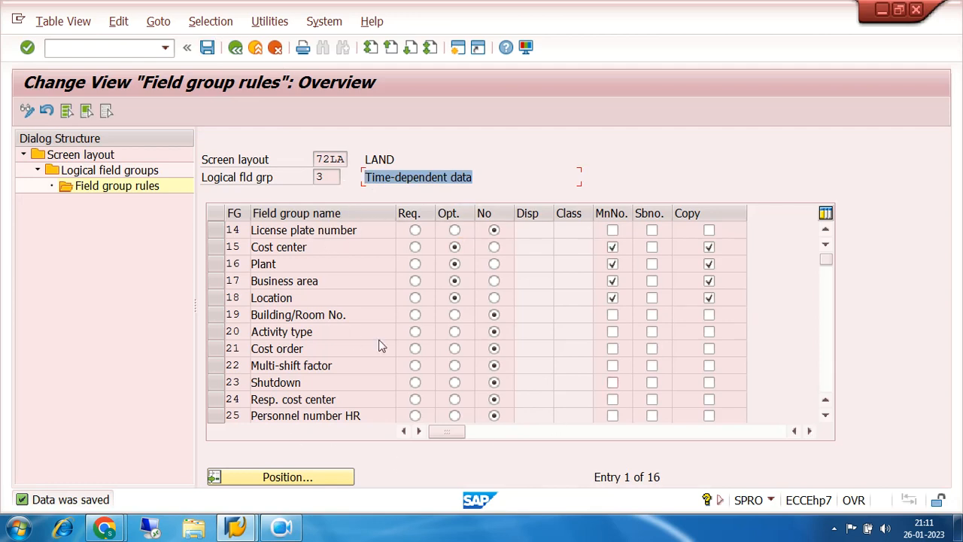
{"action": "left_click_drag", "start_coordinate": [473, 178], "coordinate": [359, 173]}
{"action": "left_click", "coordinate": [299, 249]}
{"action": "left_click_drag", "start_coordinate": [321, 248], "coordinate": [247, 263]}
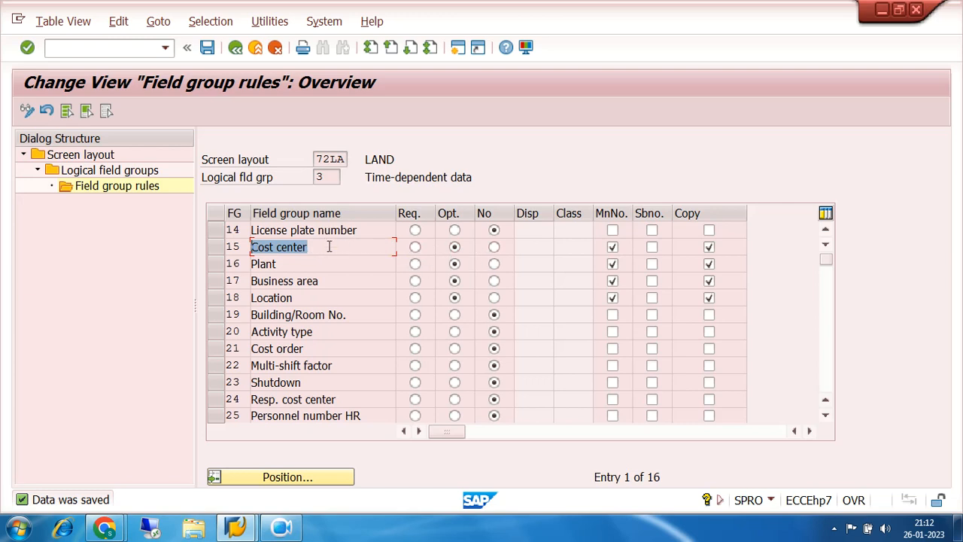
{"action": "left_click", "coordinate": [298, 246]}
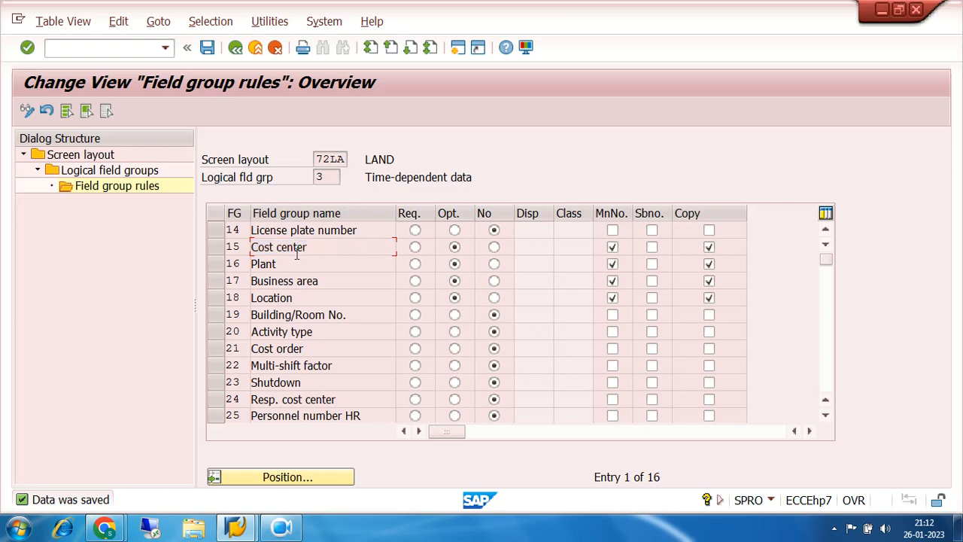
{"action": "left_click", "coordinate": [303, 297]}
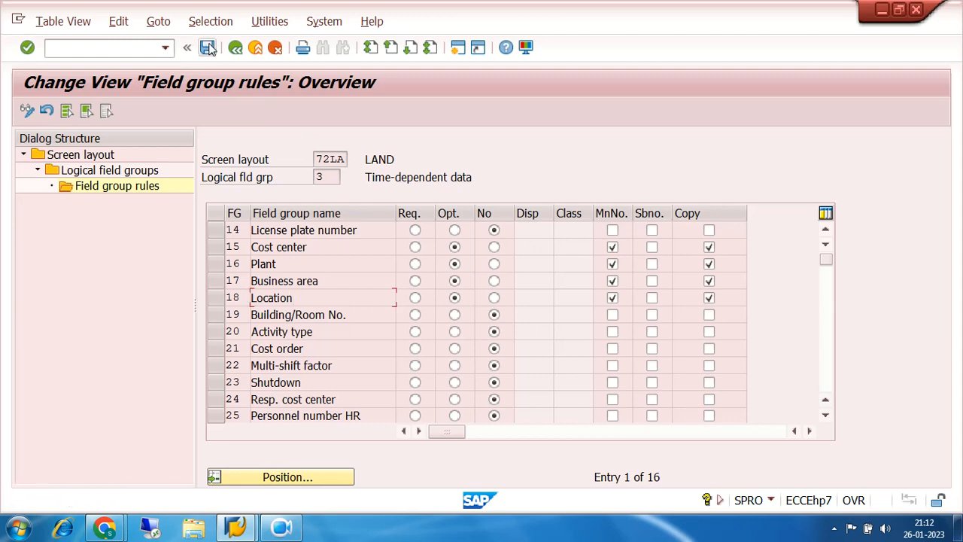
- Return to the screen layout rules and open the Posting information field group rules for 72BU, BUILDINGS
{"action": "left_click", "coordinate": [235, 47]}
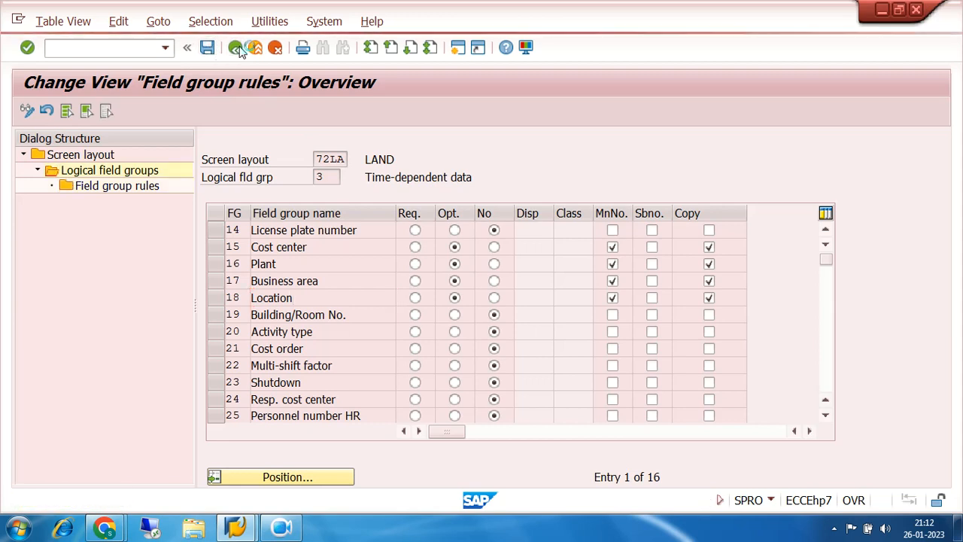
{"action": "left_click", "coordinate": [235, 48]}
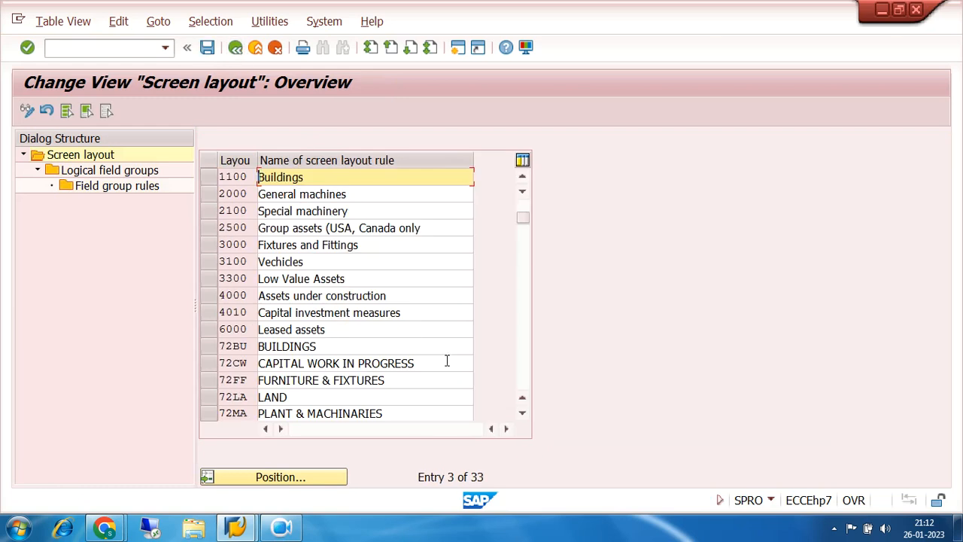
{"action": "left_click", "coordinate": [522, 414]}
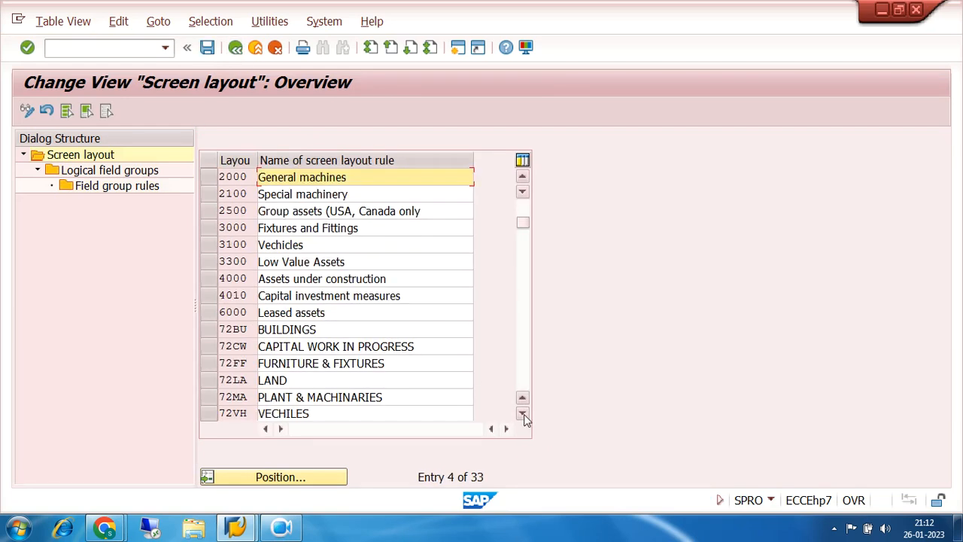
{"action": "left_click", "coordinate": [210, 336]}
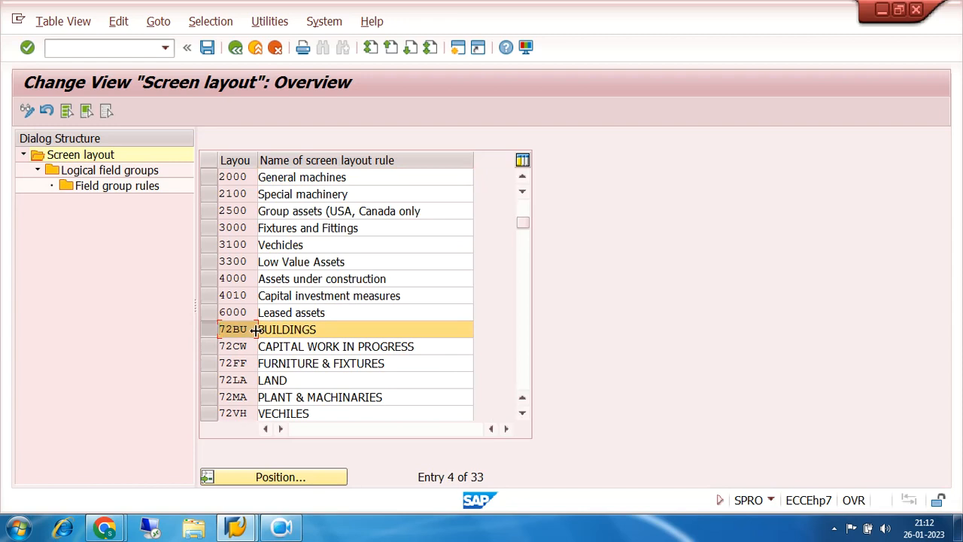
{"action": "left_click", "coordinate": [89, 171]}
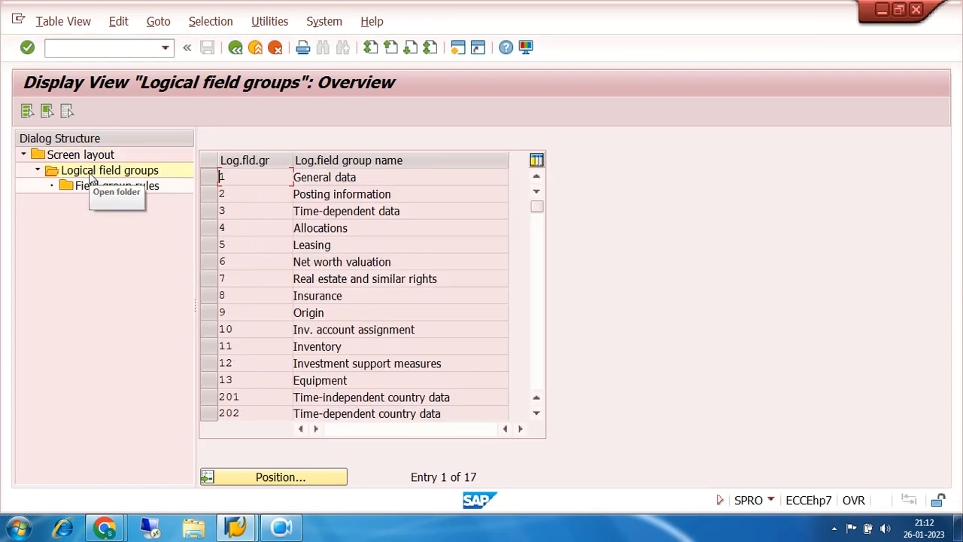
{"action": "left_click", "coordinate": [210, 198]}
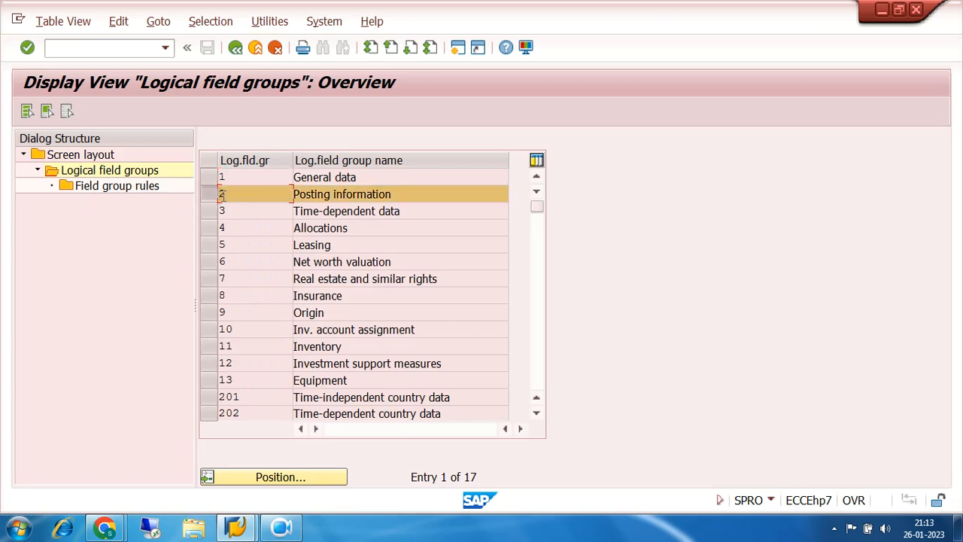
{"action": "double_click", "coordinate": [91, 189]}
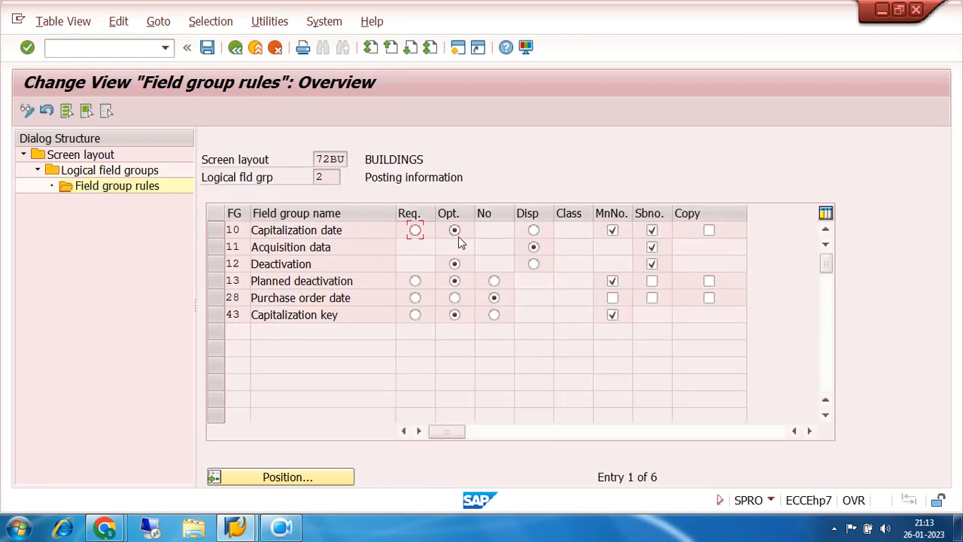
- Make Capitalization date required for BUILDINGS with copying enabled, and save the rules
{"action": "left_click", "coordinate": [414, 231]}
{"action": "left_click", "coordinate": [709, 231]}
{"action": "left_click", "coordinate": [207, 48]}
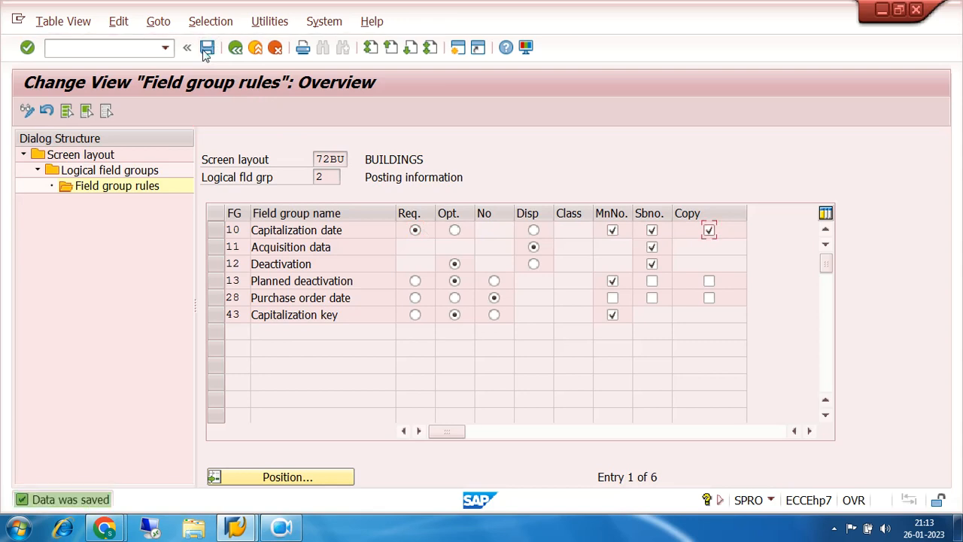
- In the Time-dependent data rules for BUILDINGS, make Cost center optional, enable its subnumber level and copying, and save
{"action": "left_click", "coordinate": [235, 50]}
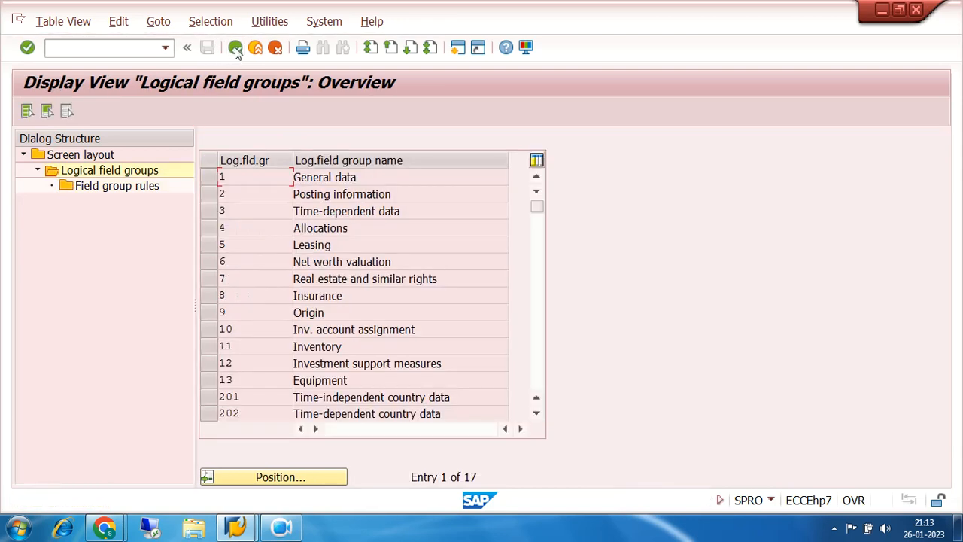
{"action": "left_click", "coordinate": [218, 211]}
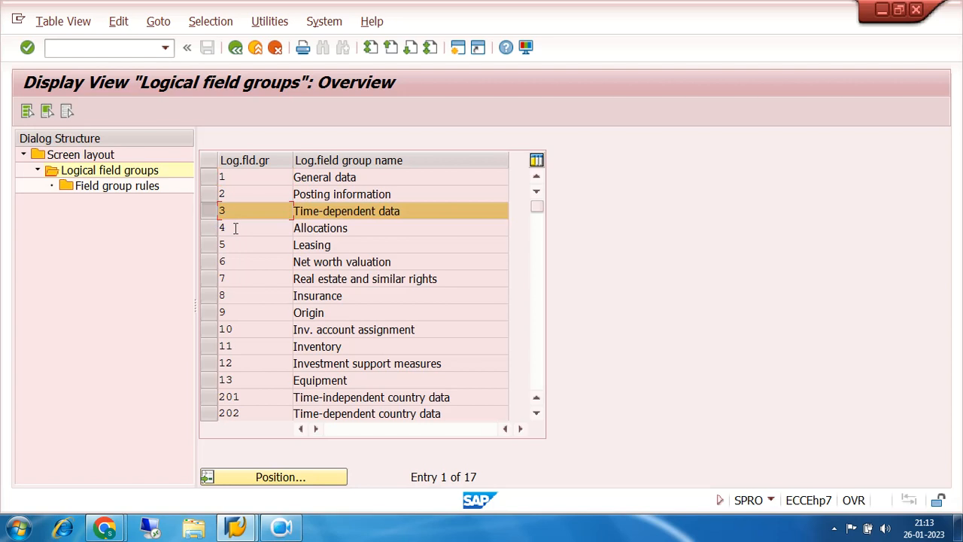
{"action": "left_click", "coordinate": [89, 188]}
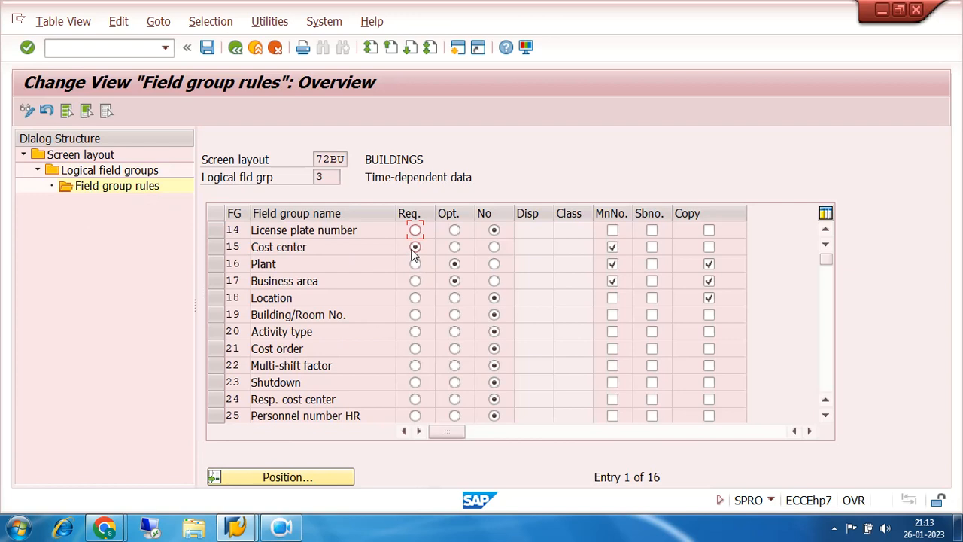
{"action": "left_click", "coordinate": [455, 247]}
{"action": "left_click", "coordinate": [652, 247]}
{"action": "left_click", "coordinate": [707, 248]}
{"action": "left_click", "coordinate": [206, 47]}
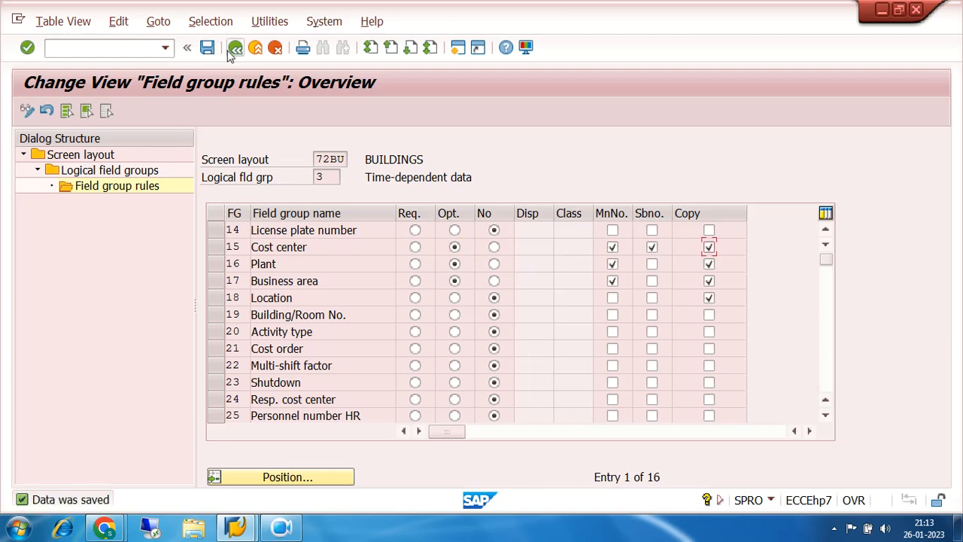
- Return to the screen layout rules and open the Posting information field group rules for 72MA, PLANT & MACHINARIES
{"action": "left_click", "coordinate": [235, 47]}
{"action": "left_click", "coordinate": [235, 47]}
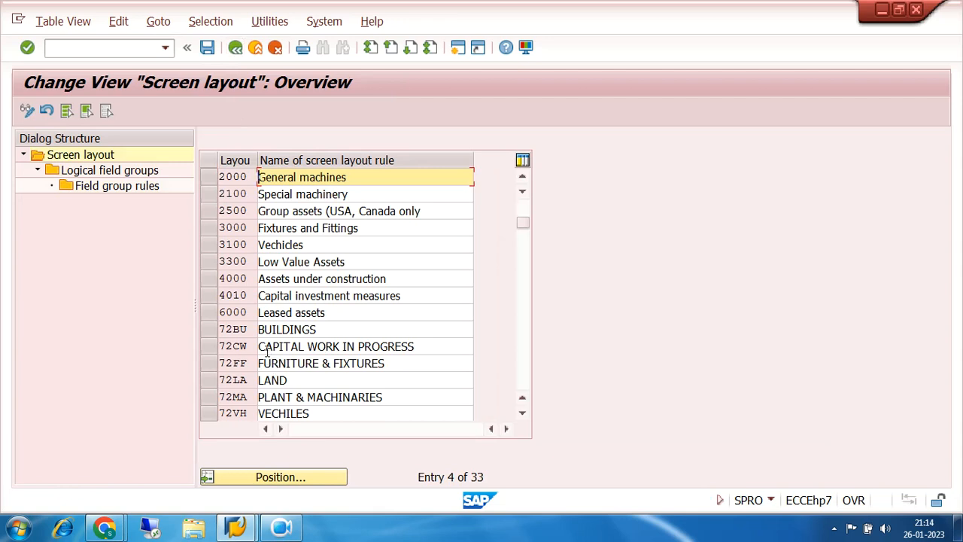
{"action": "left_click", "coordinate": [215, 398]}
{"action": "double_click", "coordinate": [108, 172]}
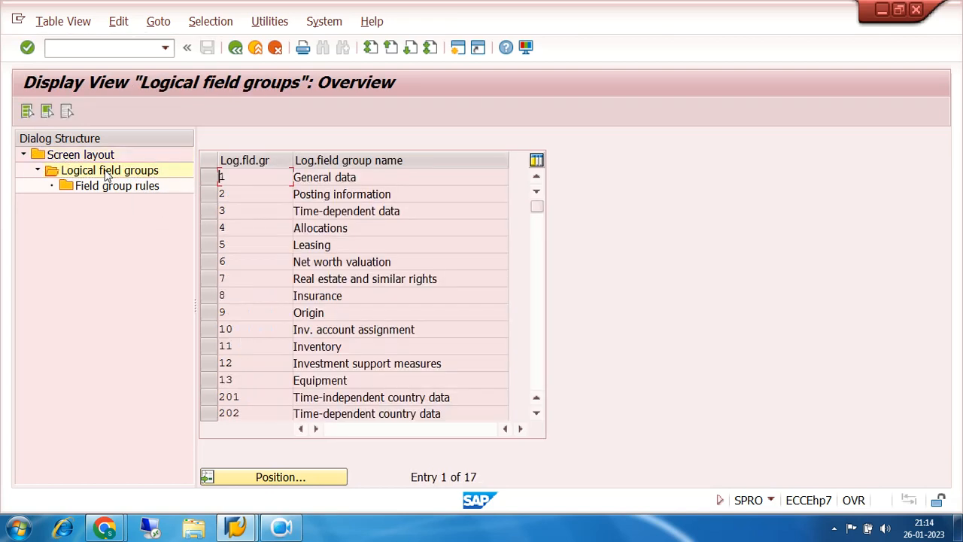
{"action": "left_click", "coordinate": [203, 197]}
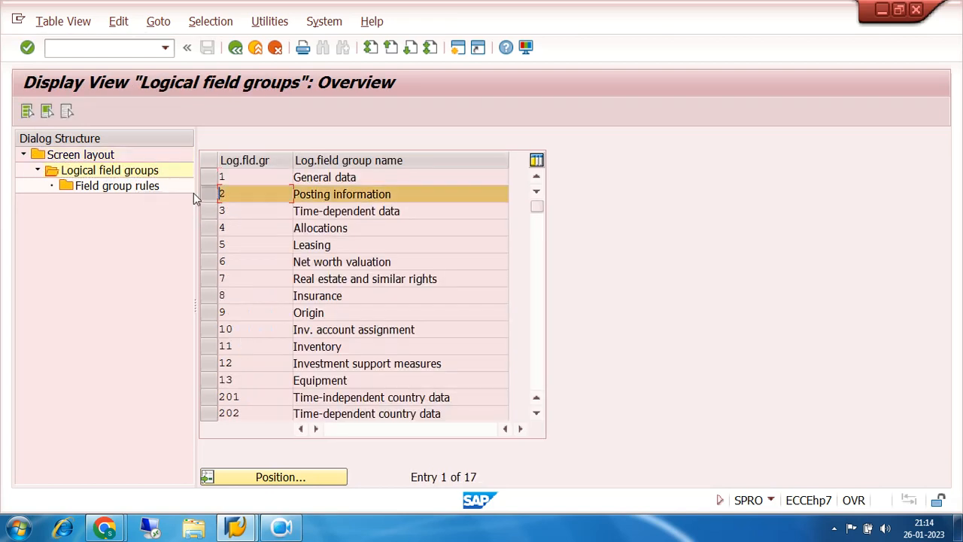
{"action": "double_click", "coordinate": [108, 189]}
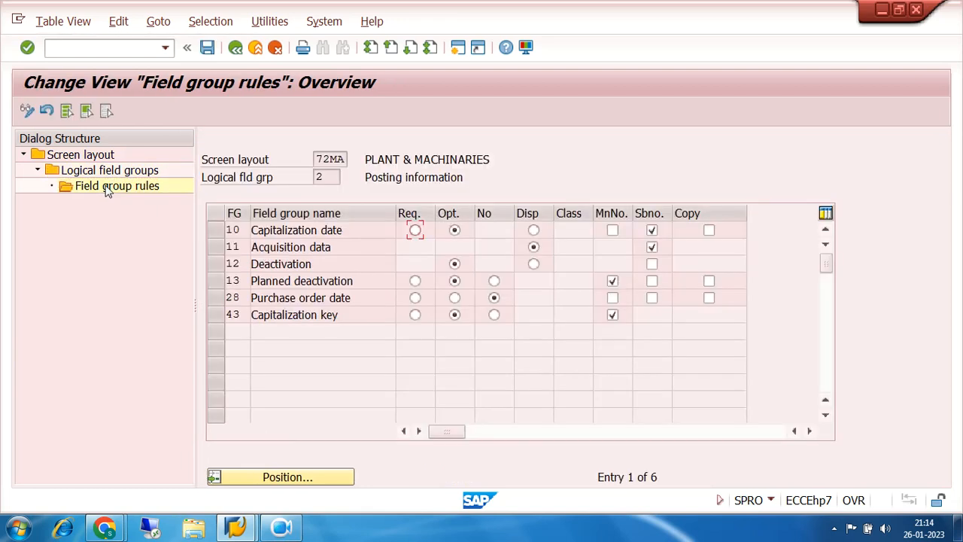
- Make Capitalization date required for PLANT & MACHINARIES, enable its main number level and copying, and save
{"action": "left_click", "coordinate": [416, 231]}
{"action": "left_click", "coordinate": [613, 231]}
{"action": "left_click", "coordinate": [708, 231]}
{"action": "left_click", "coordinate": [207, 48]}
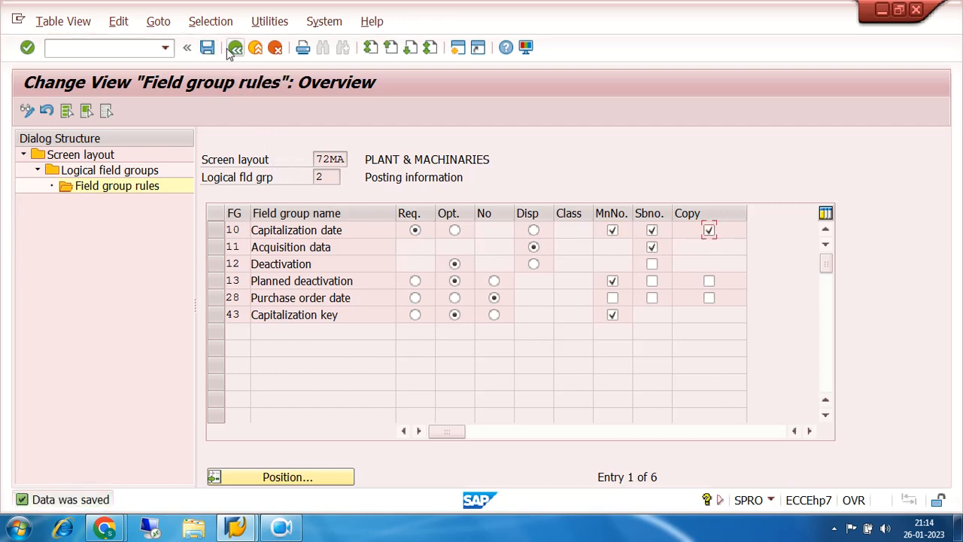
- In the Time-dependent data rules for PLANT & MACHINARIES, make Cost center optional, enable its subnumber level, and save
{"action": "left_click", "coordinate": [235, 48]}
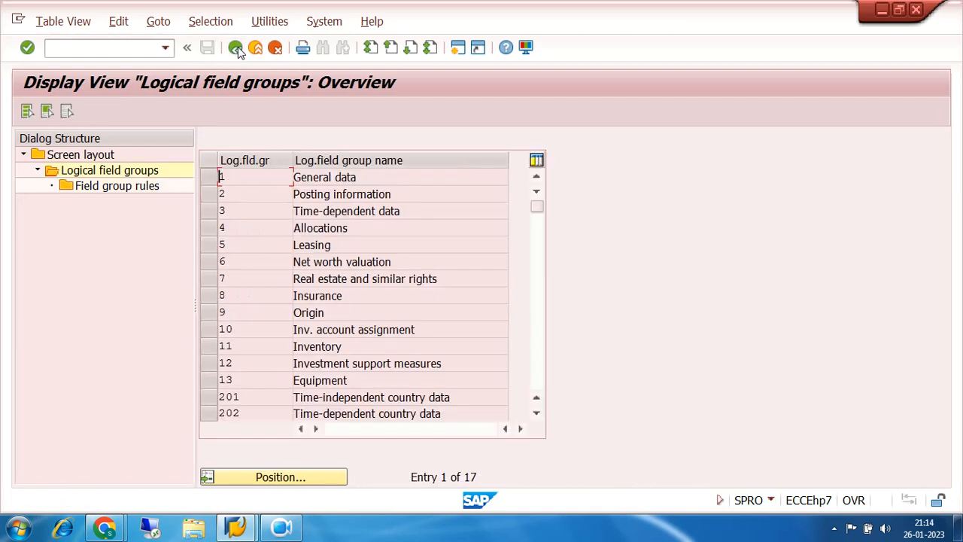
{"action": "left_click", "coordinate": [208, 214]}
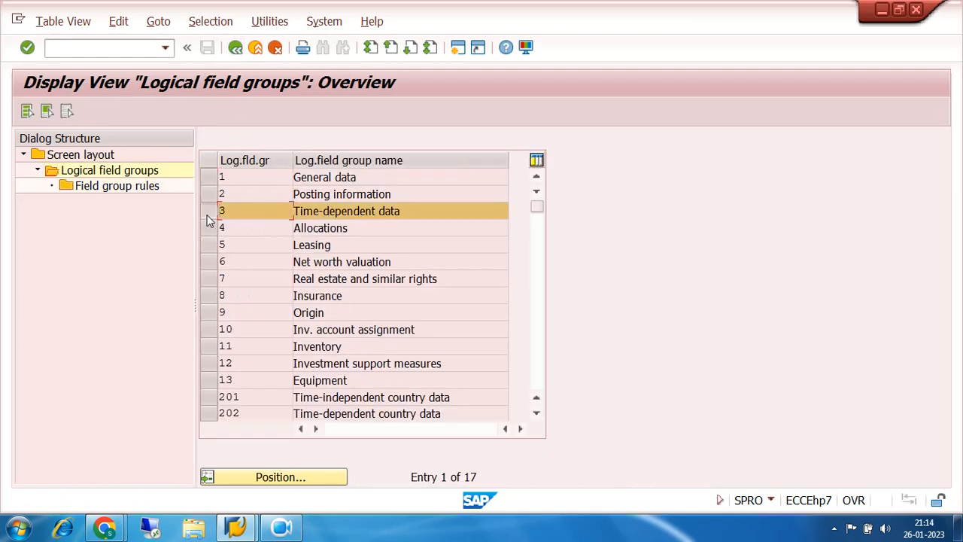
{"action": "double_click", "coordinate": [128, 187]}
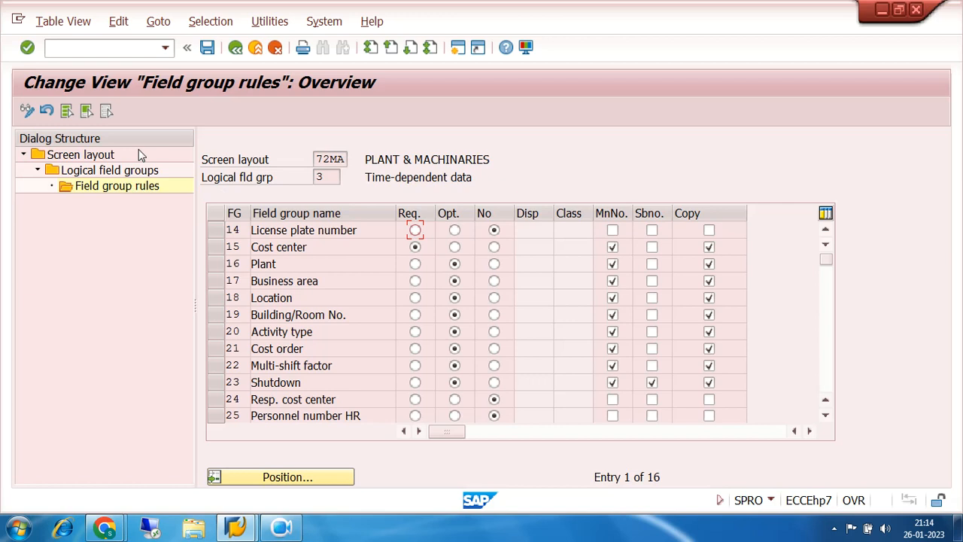
{"action": "left_click", "coordinate": [454, 248]}
{"action": "left_click", "coordinate": [653, 248]}
{"action": "left_click", "coordinate": [208, 48]}
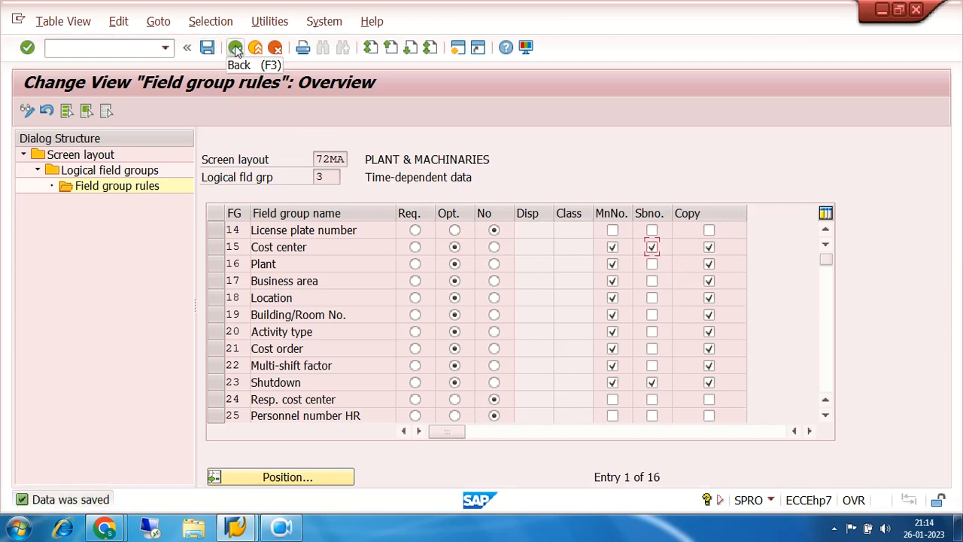
- Return to the screen layout rules and open the Posting information field group rules for 72FF, FURNITURE & FIXTURES
{"action": "left_click", "coordinate": [235, 48]}
{"action": "left_click", "coordinate": [235, 48]}
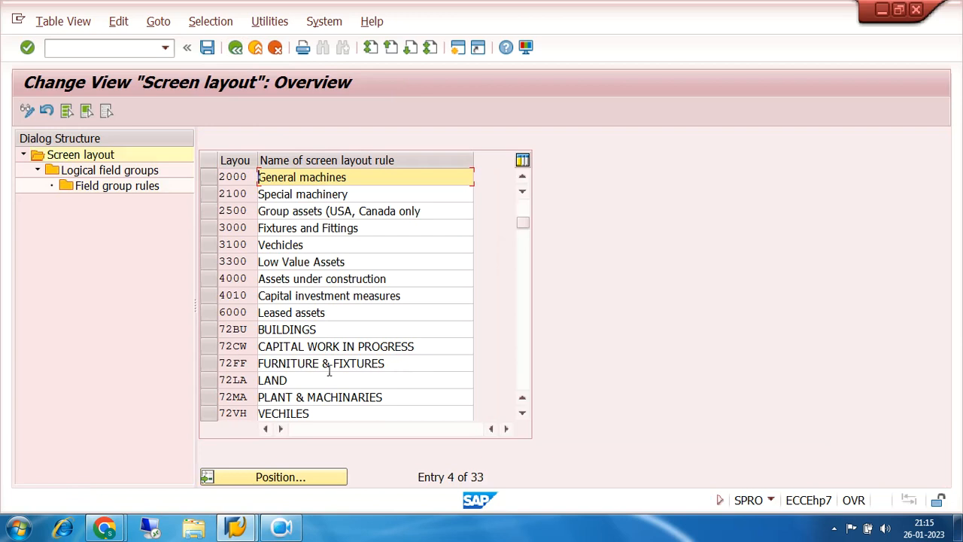
{"action": "left_click", "coordinate": [217, 361]}
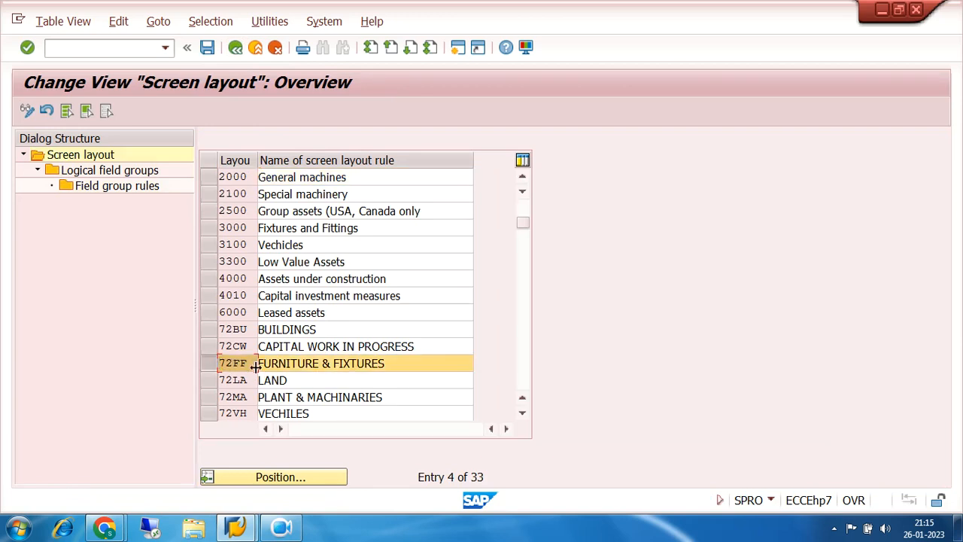
{"action": "double_click", "coordinate": [93, 169]}
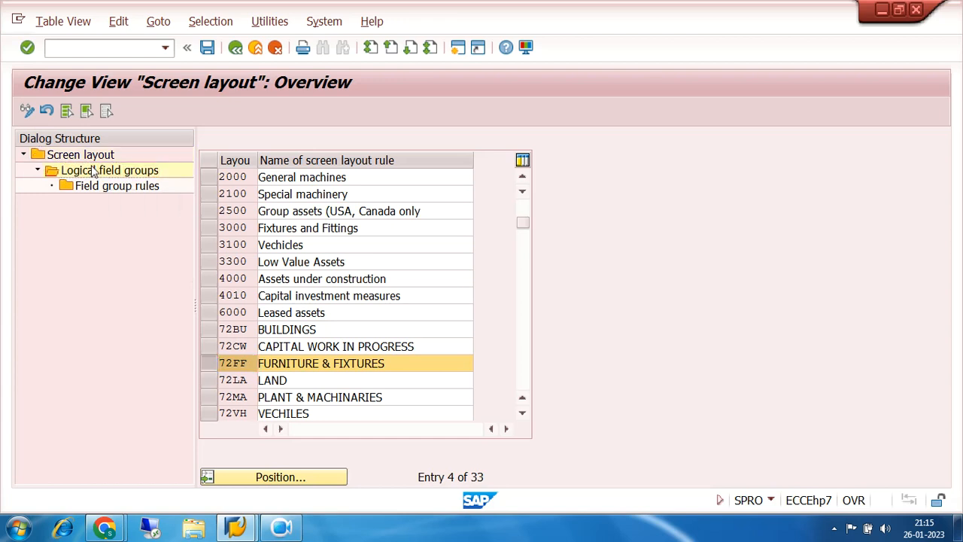
{"action": "left_click", "coordinate": [205, 195]}
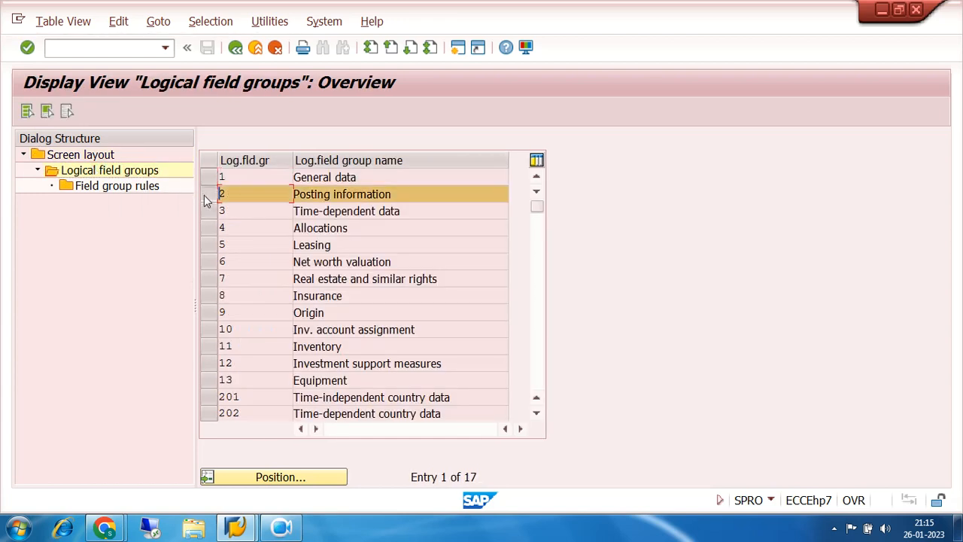
{"action": "double_click", "coordinate": [116, 186]}
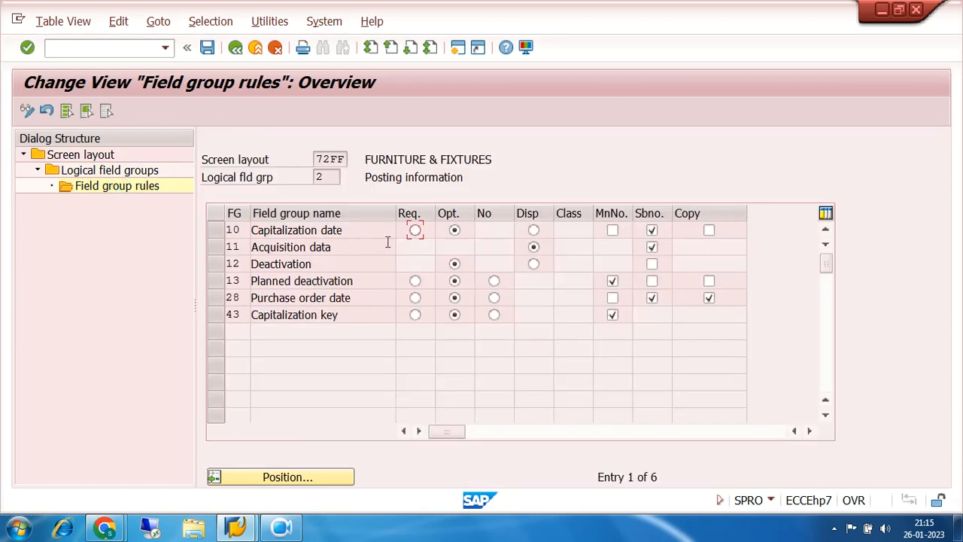
- Make Capitalization date required for FURNITURE & FIXTURES, enable its main number level and copying, and save
{"action": "left_click", "coordinate": [415, 232]}
{"action": "left_click", "coordinate": [613, 232]}
{"action": "left_click", "coordinate": [709, 232]}
{"action": "left_click", "coordinate": [208, 48]}
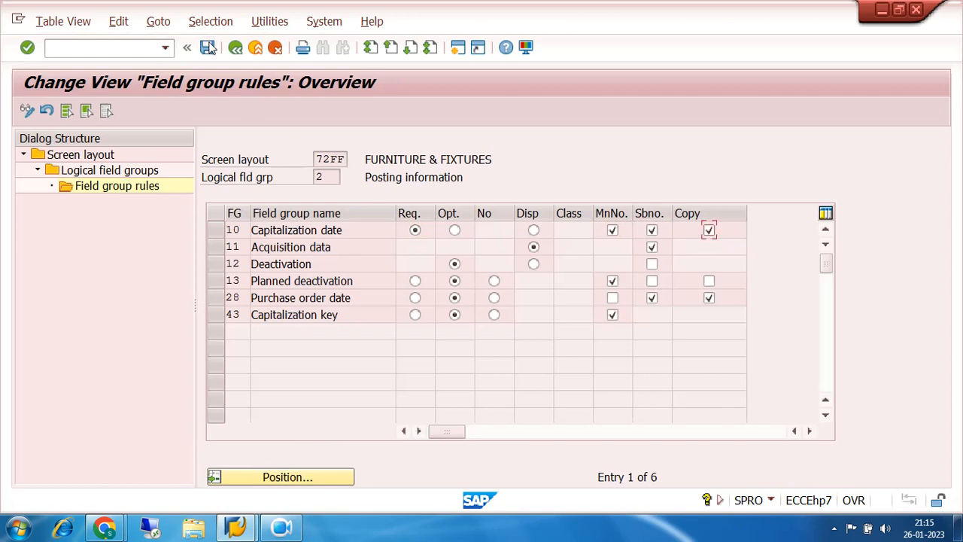
- In the Time-dependent data rules for FURNITURE & FIXTURES, make Cost center optional, enable its subnumber level, and save
{"action": "left_click", "coordinate": [236, 47]}
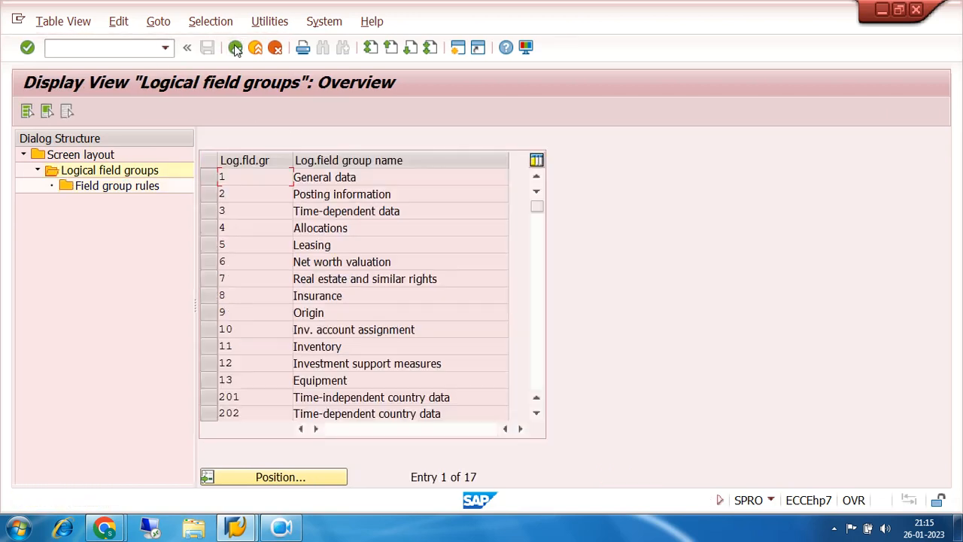
{"action": "left_click", "coordinate": [208, 213]}
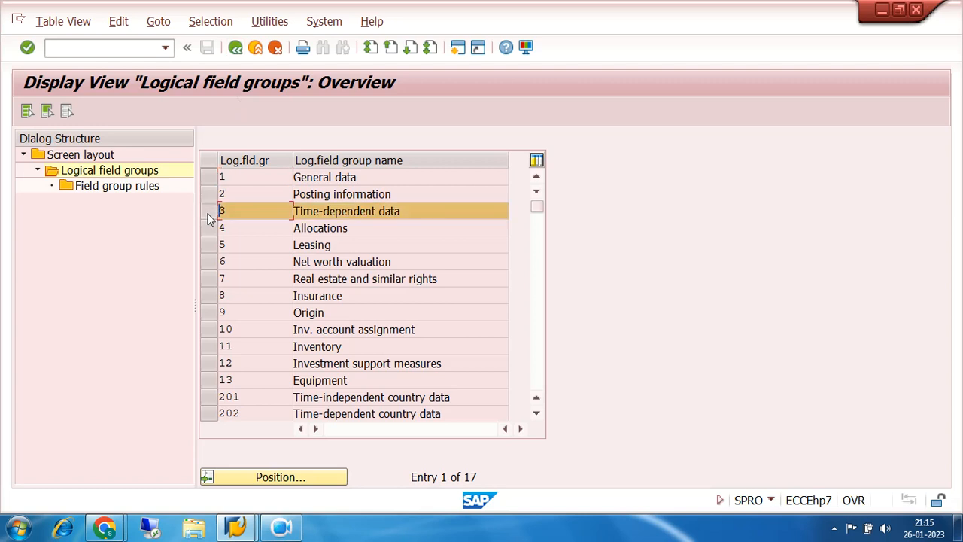
{"action": "double_click", "coordinate": [126, 187]}
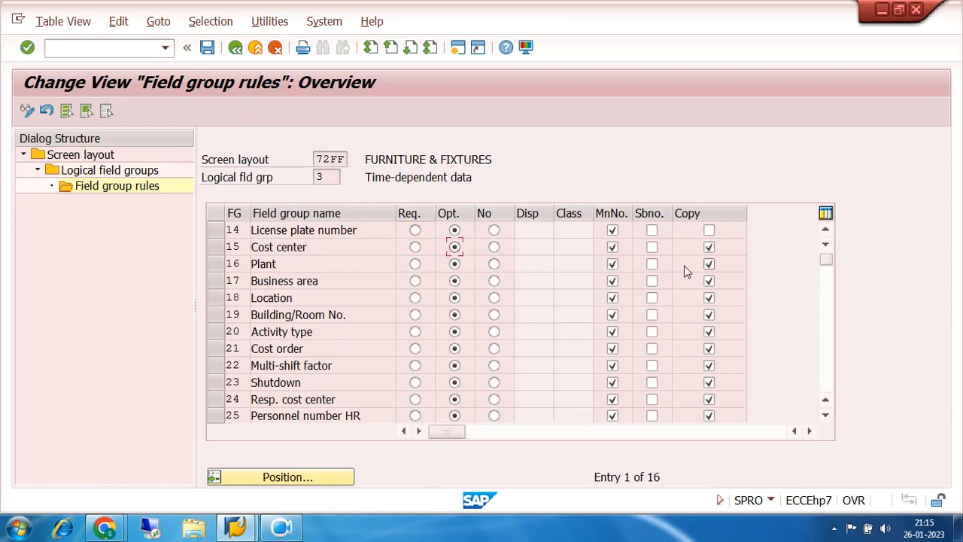
{"action": "left_click", "coordinate": [651, 247]}
{"action": "left_click", "coordinate": [207, 48]}
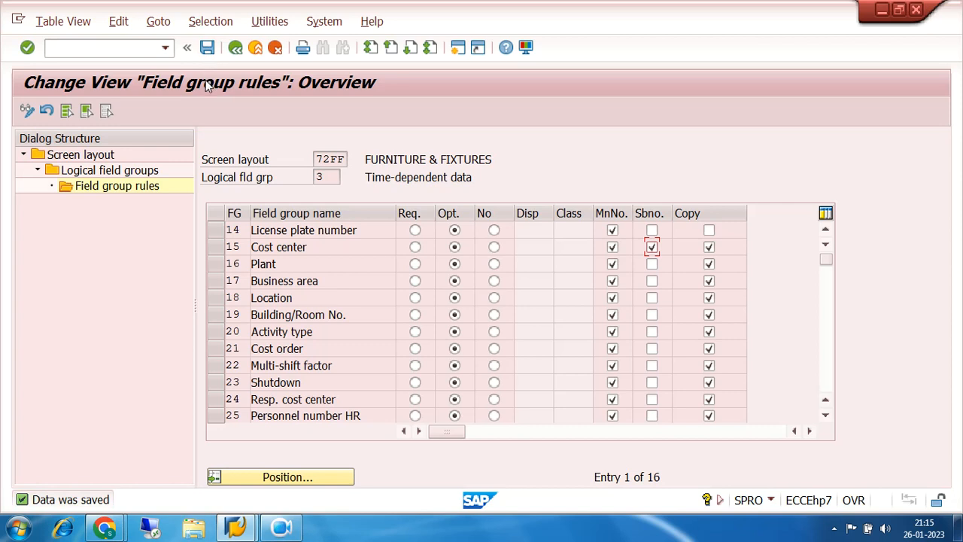
- Return to the screen layout rules and open the Posting information field group rules for 72VH, VECHILES
{"action": "left_click", "coordinate": [235, 48]}
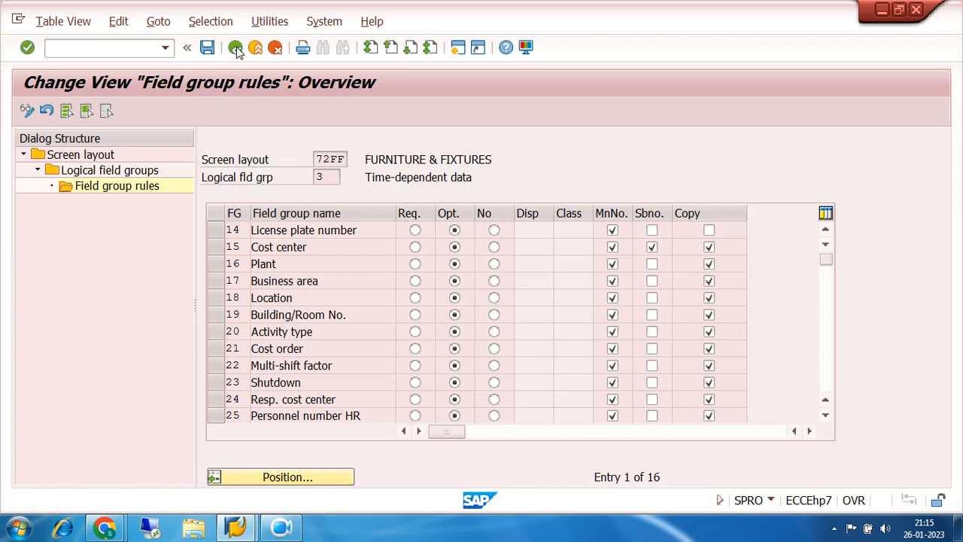
{"action": "left_click", "coordinate": [235, 48]}
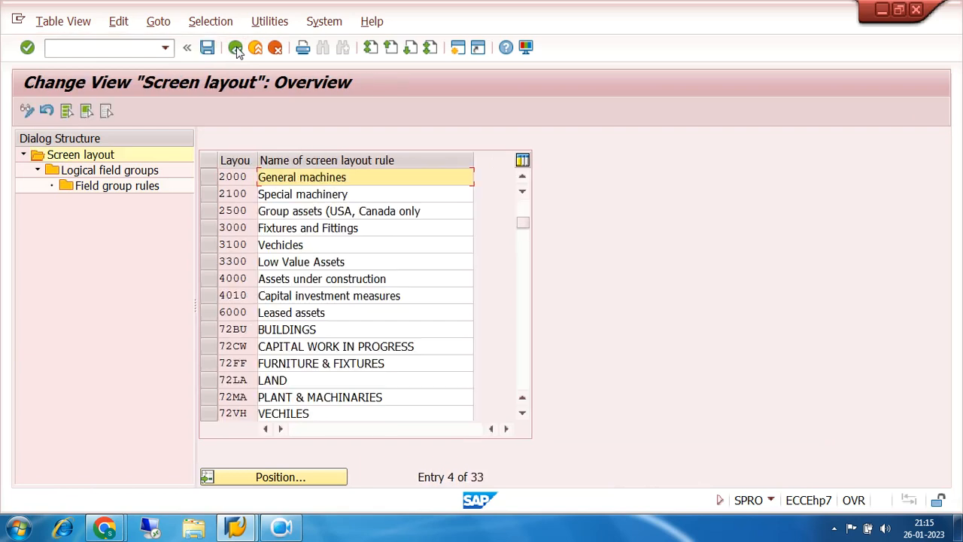
{"action": "left_click", "coordinate": [524, 416]}
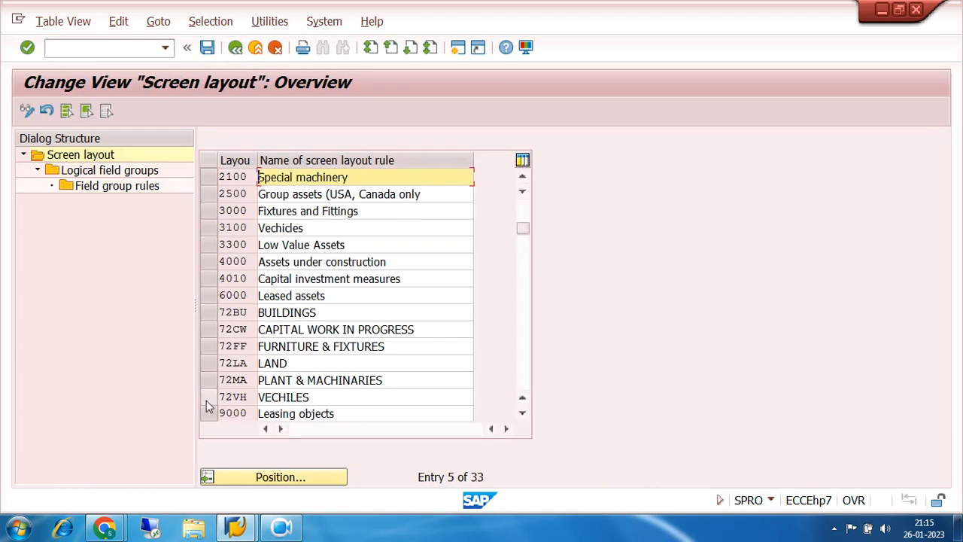
{"action": "left_click", "coordinate": [206, 400]}
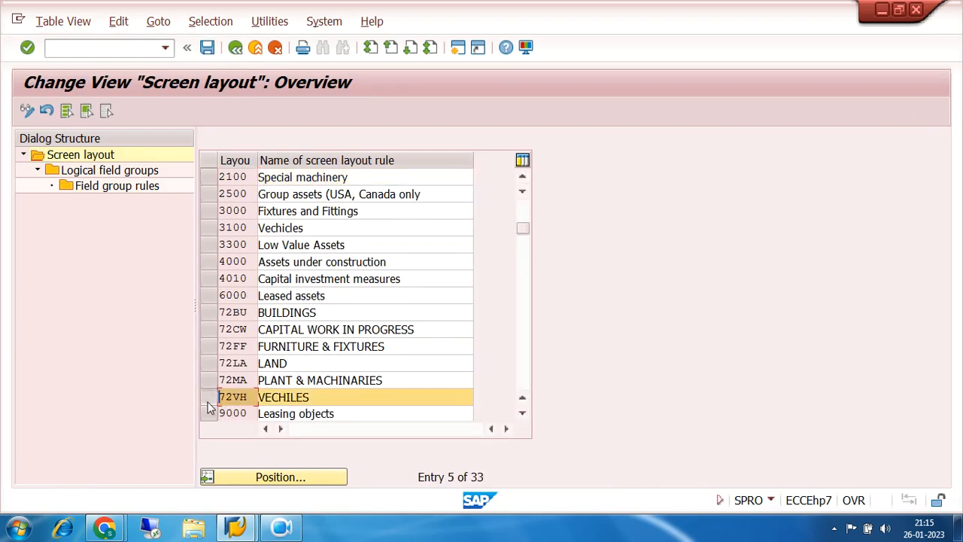
{"action": "double_click", "coordinate": [85, 172]}
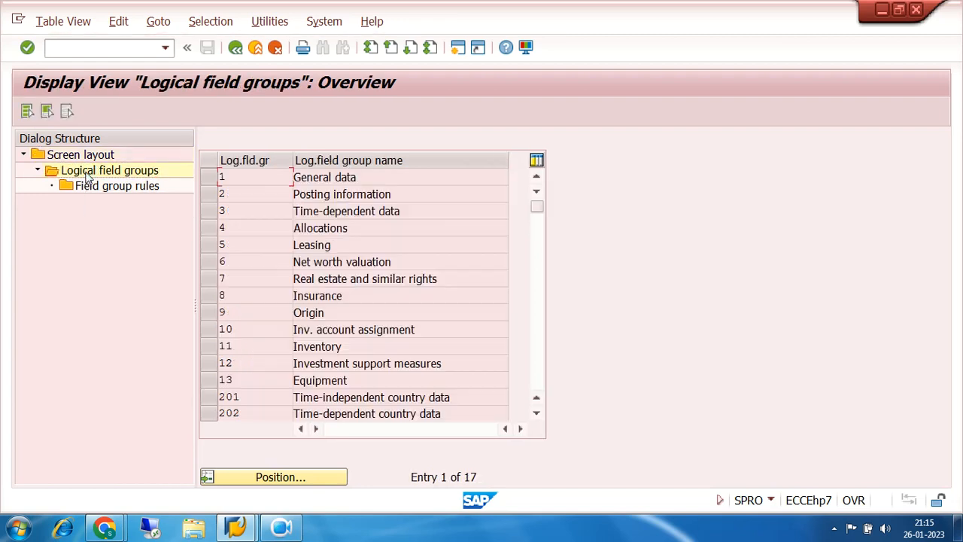
{"action": "left_click", "coordinate": [209, 198]}
{"action": "double_click", "coordinate": [115, 187]}
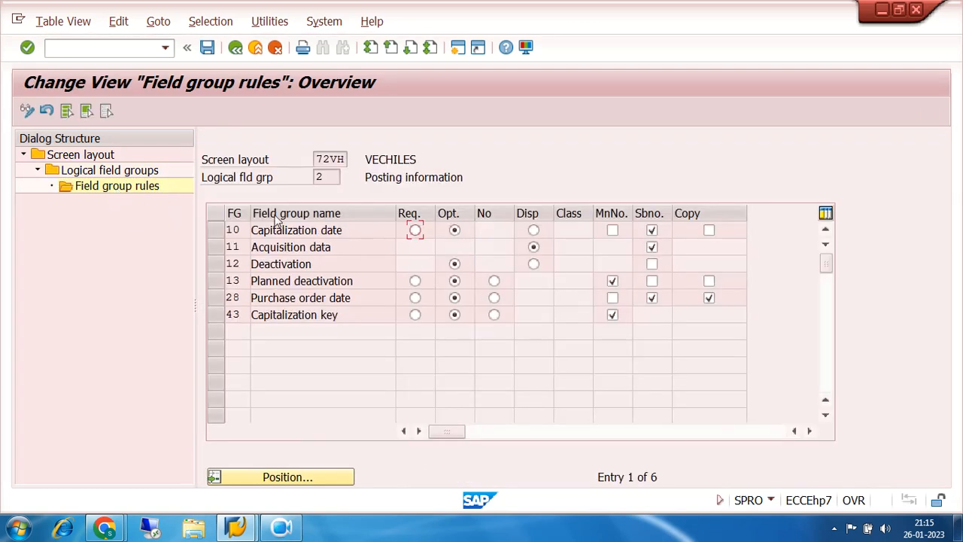
- Make Capitalization date required for VECHILES, enable its main number level and copying, and save
{"action": "left_click", "coordinate": [418, 231]}
{"action": "left_click", "coordinate": [708, 231]}
{"action": "left_click", "coordinate": [207, 48]}
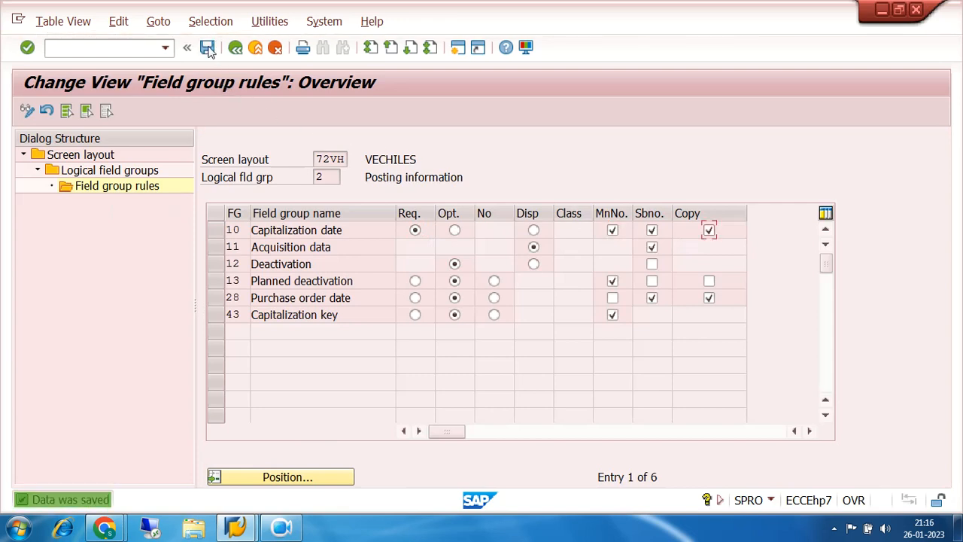
- Leave the Posting information rules and open the Time-dependent data field group rules for 72VH, VECHILES
{"action": "left_click", "coordinate": [234, 47]}
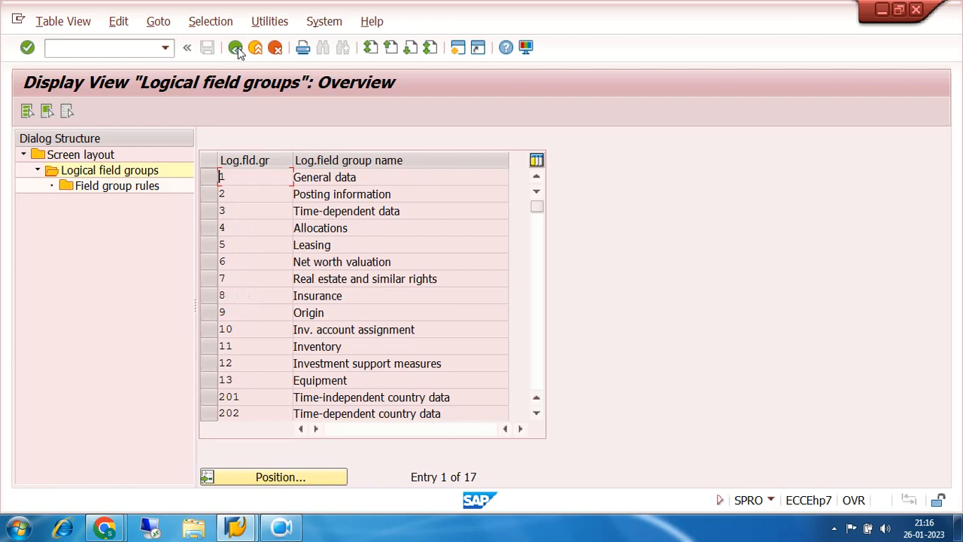
{"action": "left_click", "coordinate": [234, 47]}
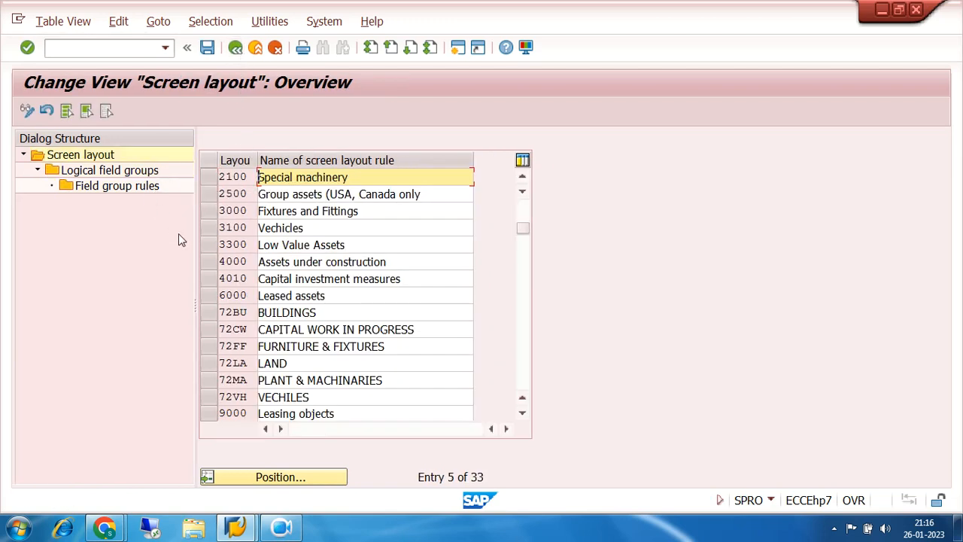
{"action": "left_click", "coordinate": [205, 399]}
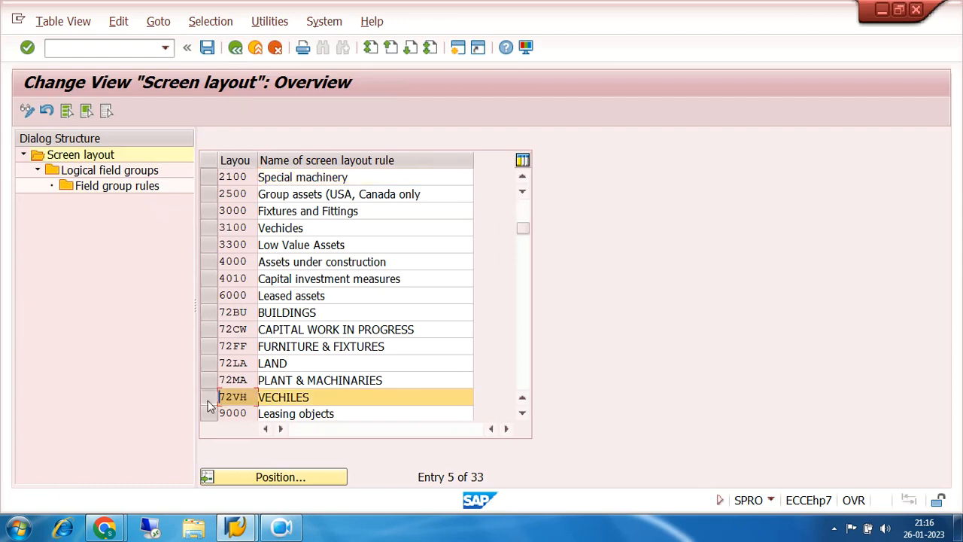
{"action": "double_click", "coordinate": [112, 172]}
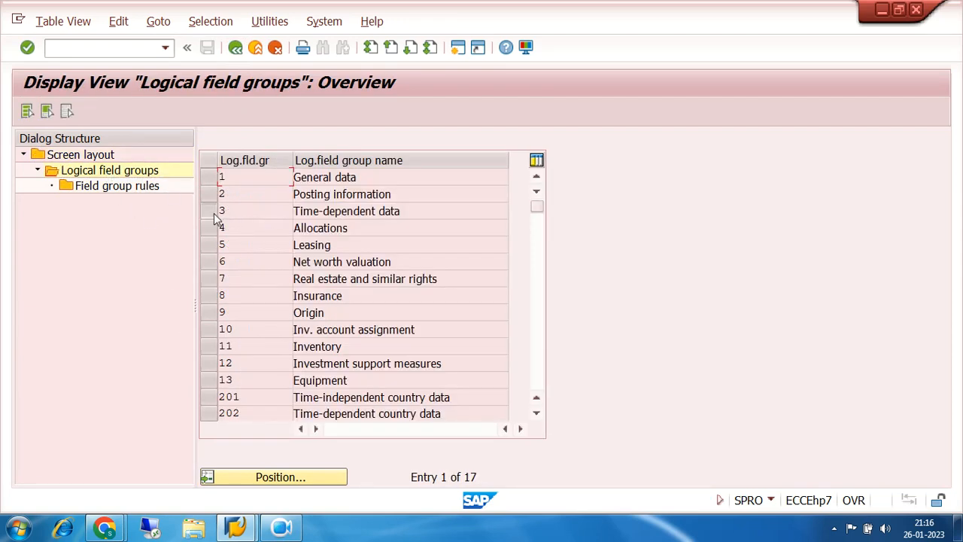
{"action": "left_click", "coordinate": [215, 212]}
{"action": "left_click", "coordinate": [120, 188]}
{"action": "double_click", "coordinate": [118, 186]}
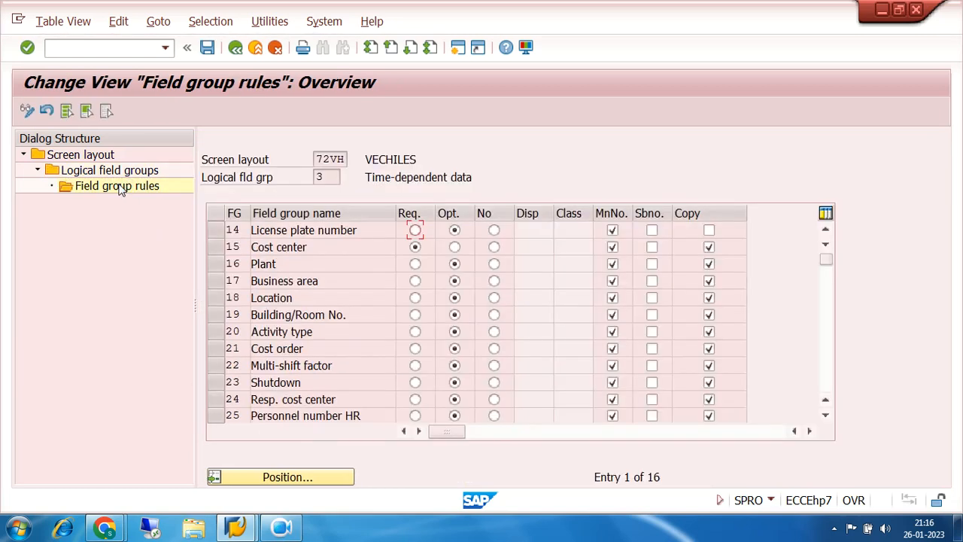
- Make Cost center optional for VECHILES, enable its subnumber level, save, and return to the screen layout rules
{"action": "left_click", "coordinate": [454, 247]}
{"action": "left_click", "coordinate": [651, 247]}
{"action": "left_click", "coordinate": [207, 48]}
{"action": "left_click", "coordinate": [235, 48]}
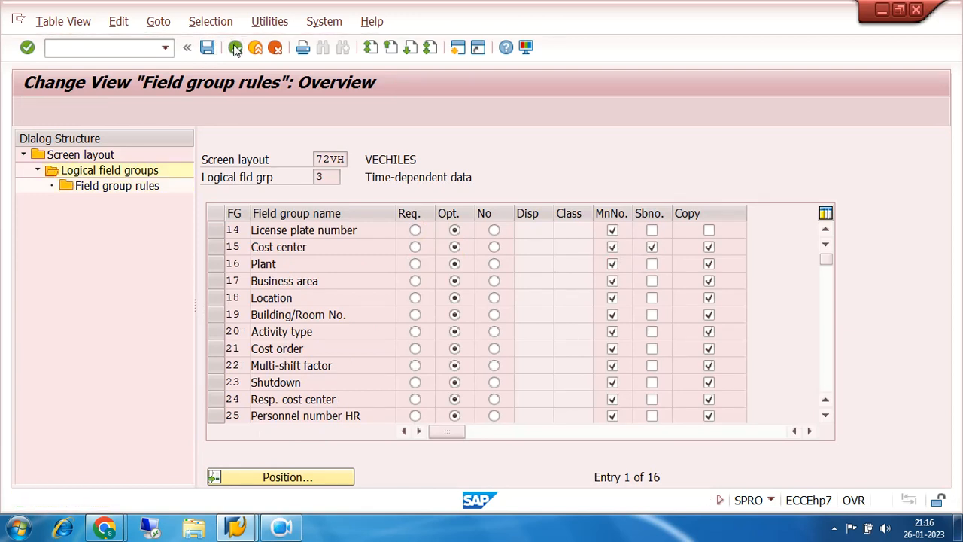
{"action": "left_click", "coordinate": [234, 48]}
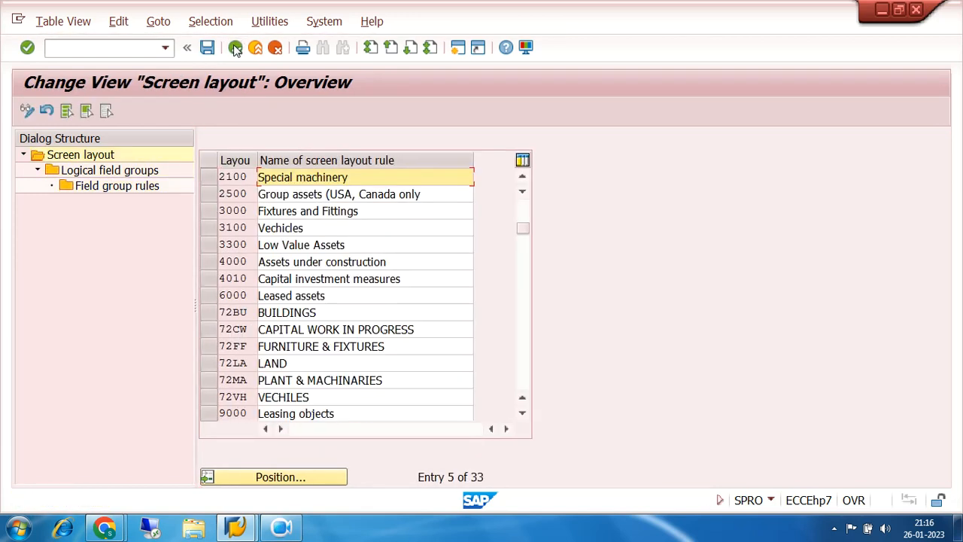
- Examine the General data and Posting information field group rules of screen layout 72MA, PLANT & MACHINARIES
{"action": "left_click", "coordinate": [212, 333]}
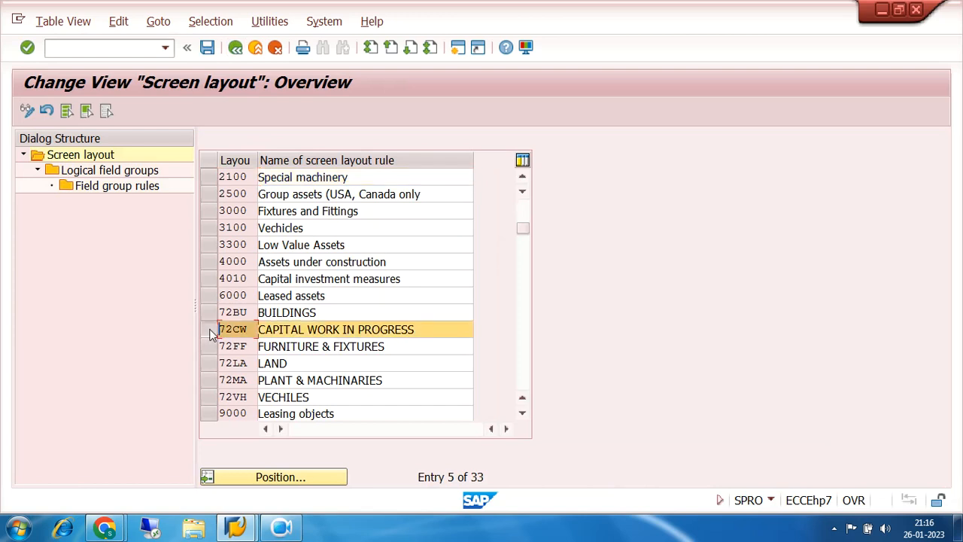
{"action": "left_click", "coordinate": [211, 334]}
{"action": "left_click", "coordinate": [208, 382]}
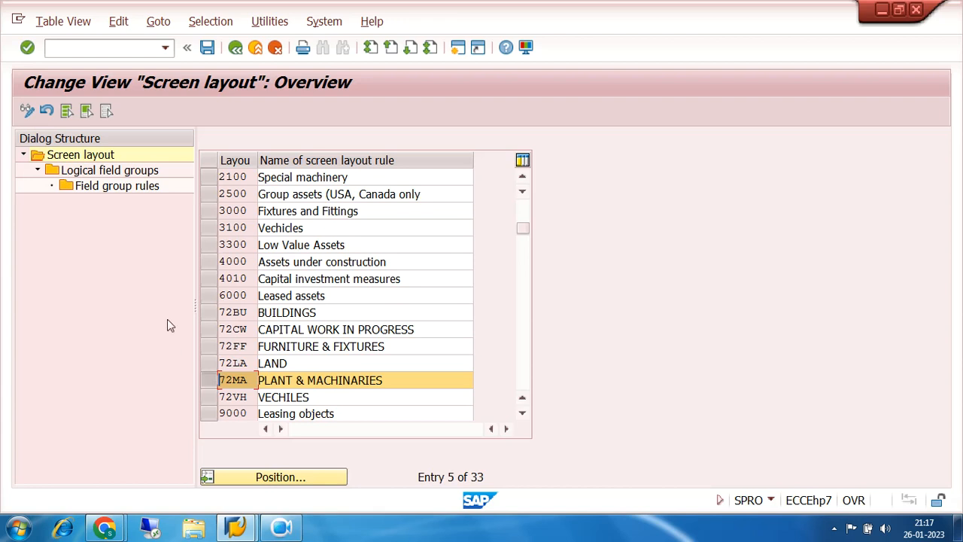
{"action": "double_click", "coordinate": [112, 173]}
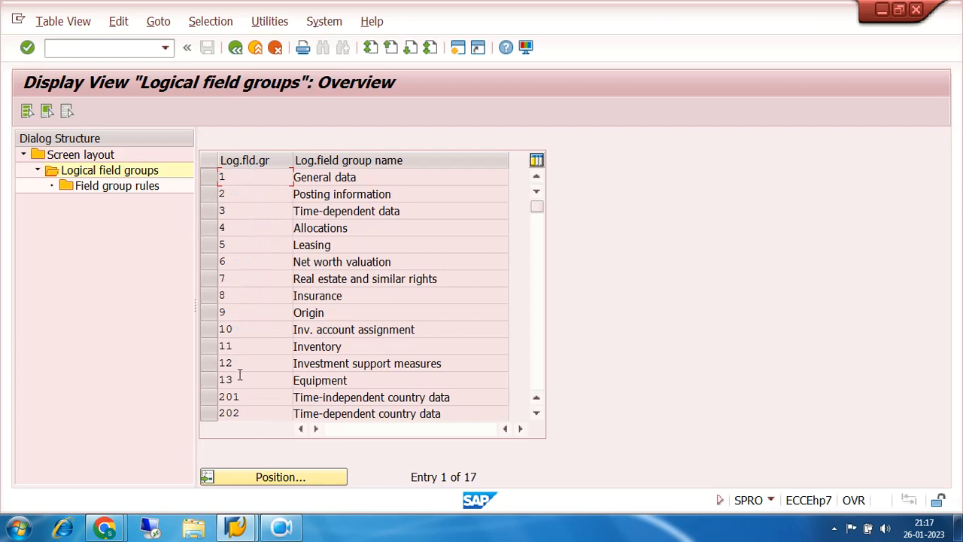
{"action": "left_click", "coordinate": [539, 384]}
{"action": "left_click", "coordinate": [538, 219]}
{"action": "left_click", "coordinate": [323, 177]}
{"action": "double_click", "coordinate": [265, 179]}
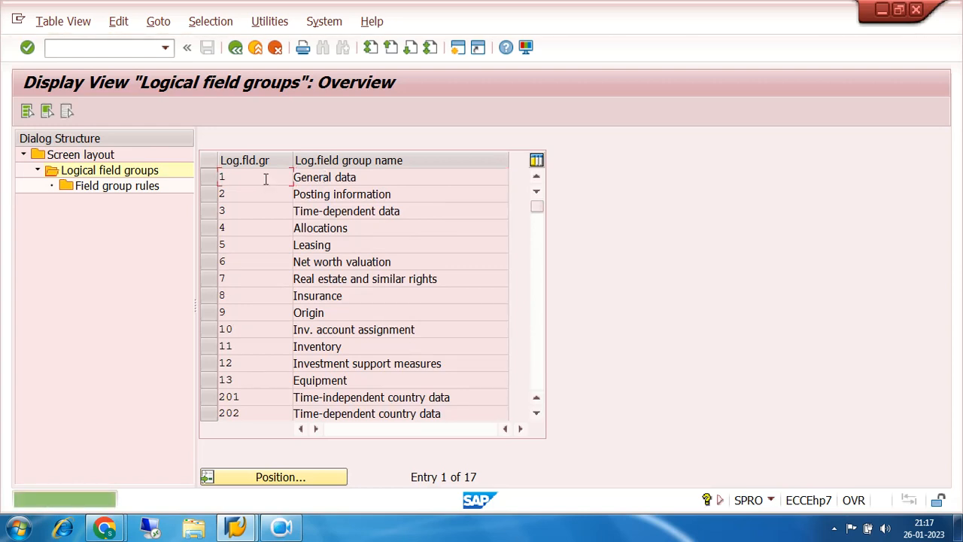
{"action": "double_click", "coordinate": [98, 187]}
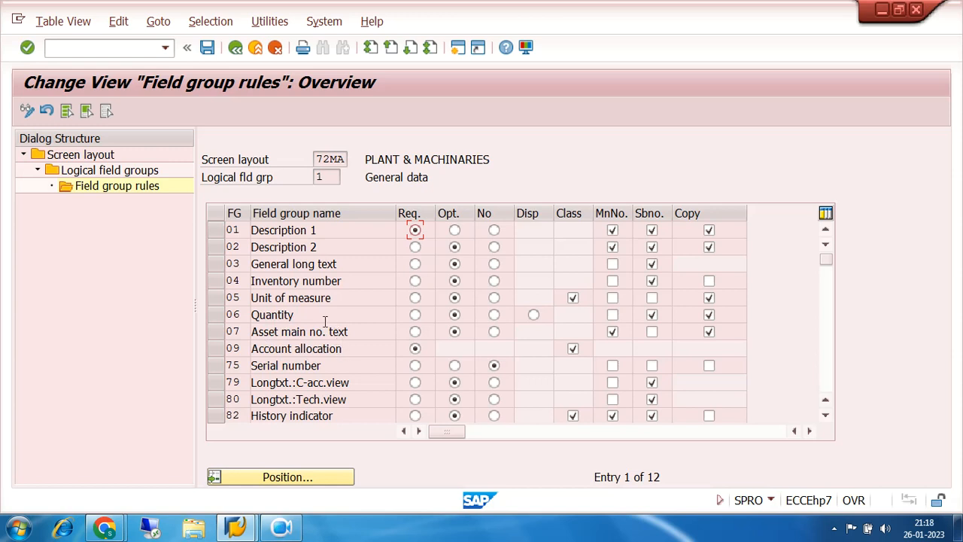
{"action": "left_click", "coordinate": [235, 47]}
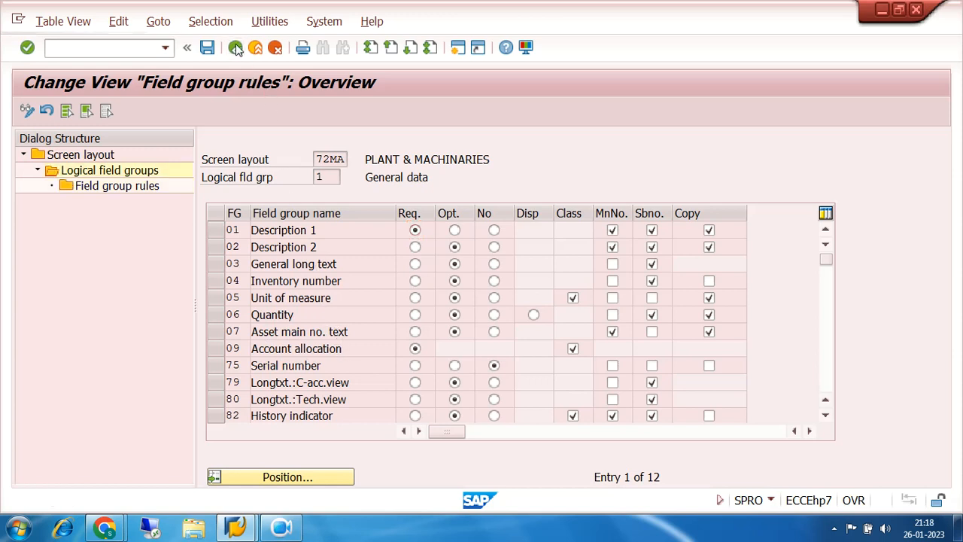
{"action": "left_click", "coordinate": [209, 200]}
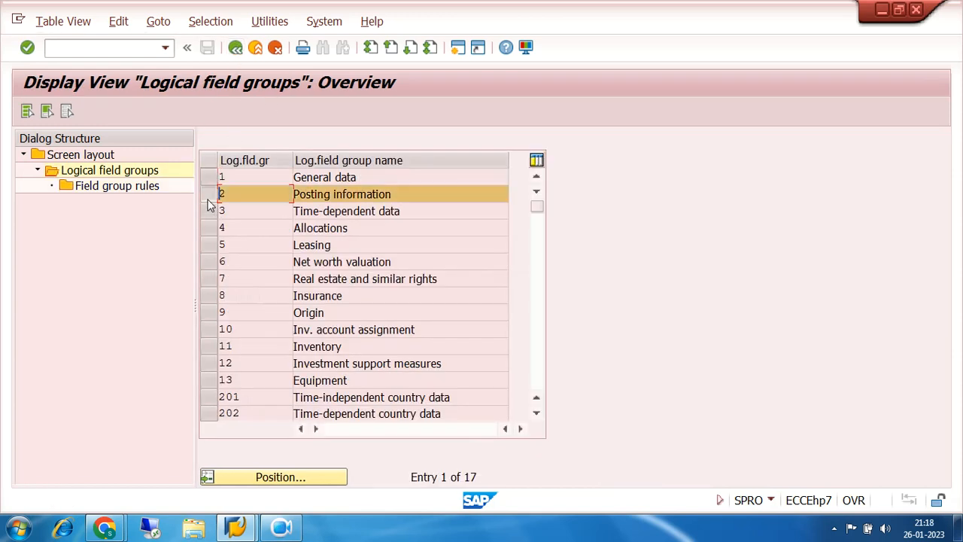
{"action": "left_click", "coordinate": [124, 188]}
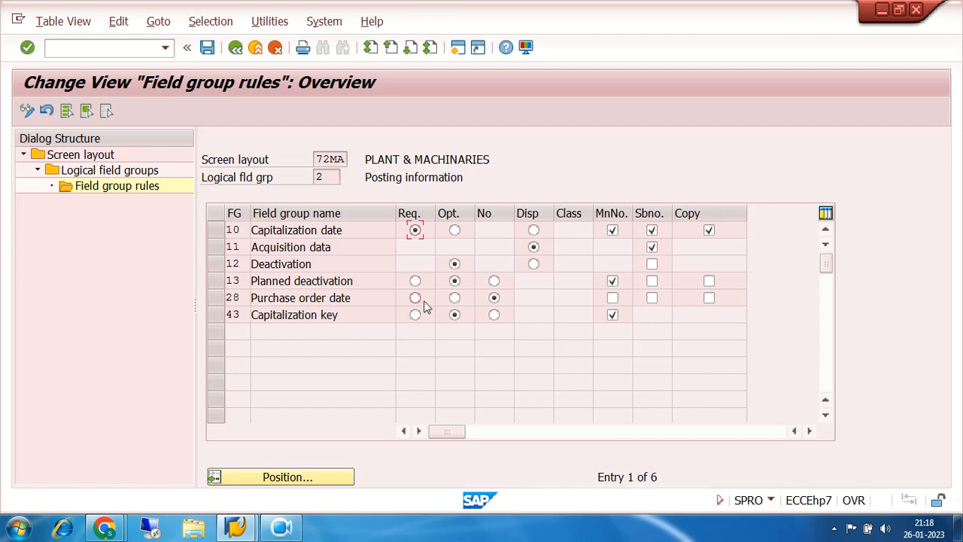
{"action": "left_click", "coordinate": [234, 49]}
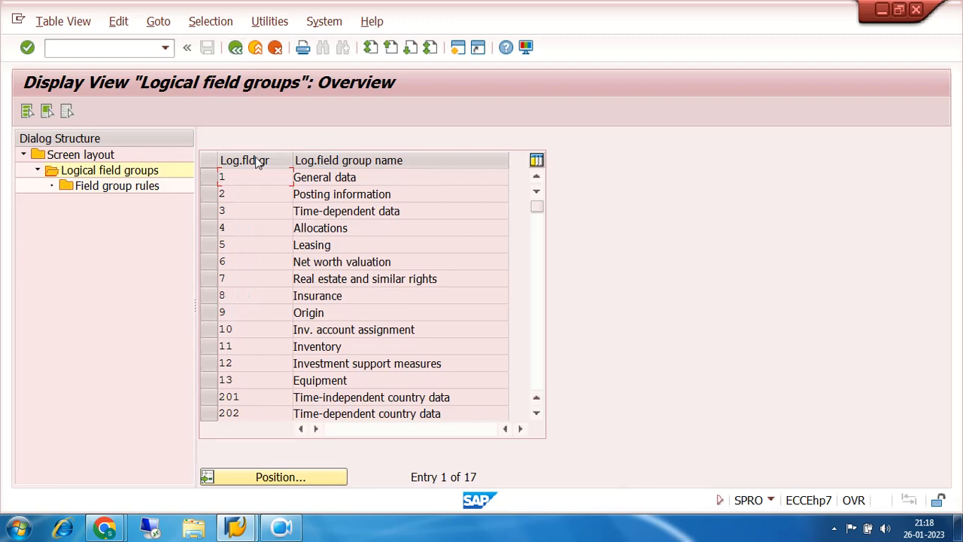
- Examine the Time-dependent data field group rules of screen layout 72MA and return to the logical field groups
{"action": "left_click", "coordinate": [210, 214]}
{"action": "double_click", "coordinate": [115, 188]}
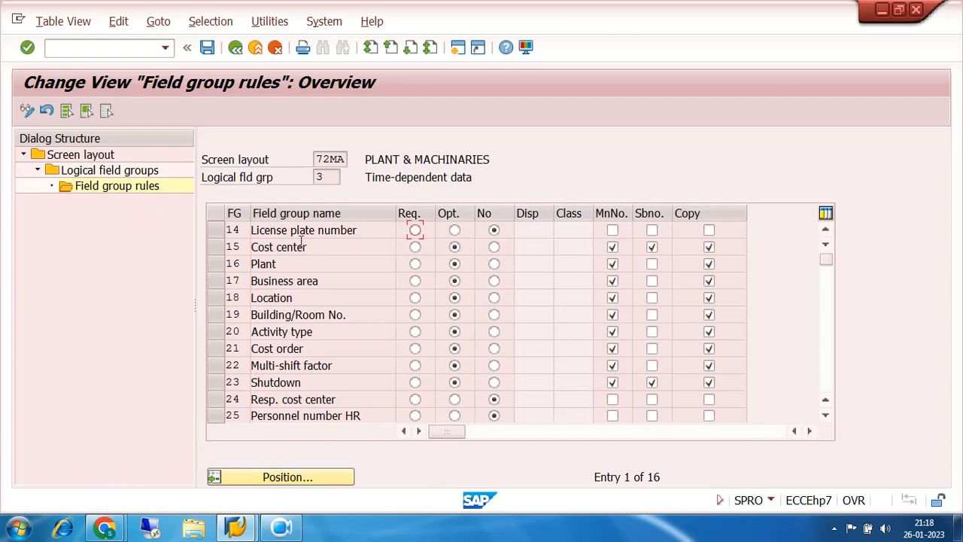
{"action": "left_click", "coordinate": [301, 231]}
{"action": "scroll", "coordinate": [379, 355], "scroll_direction": "down", "scroll_amount": 2}
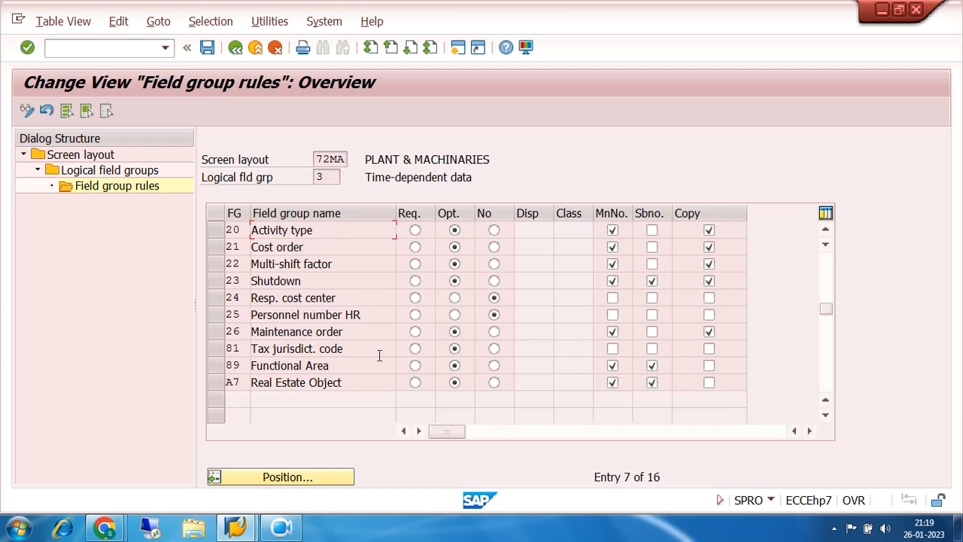
{"action": "scroll", "coordinate": [379, 355], "scroll_direction": "up", "scroll_amount": 2}
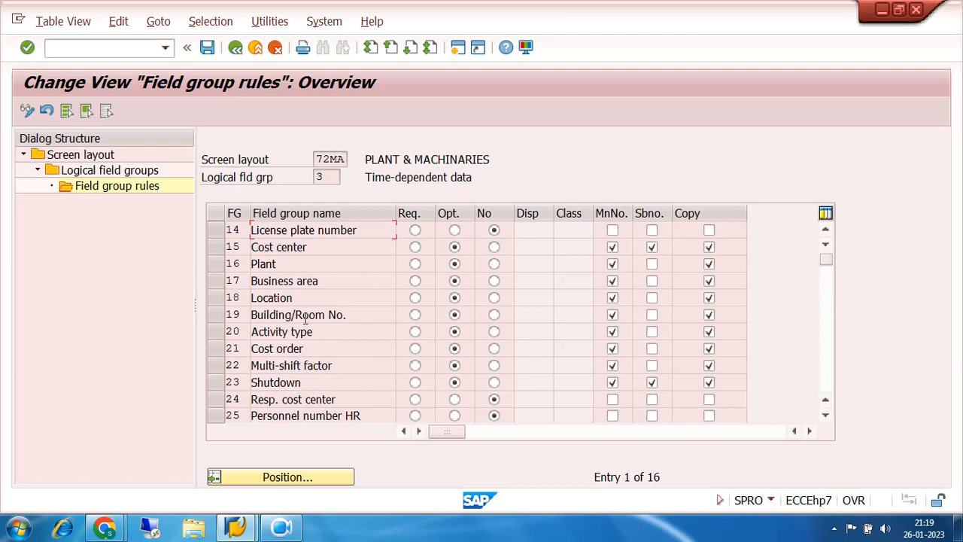
{"action": "left_click", "coordinate": [236, 48]}
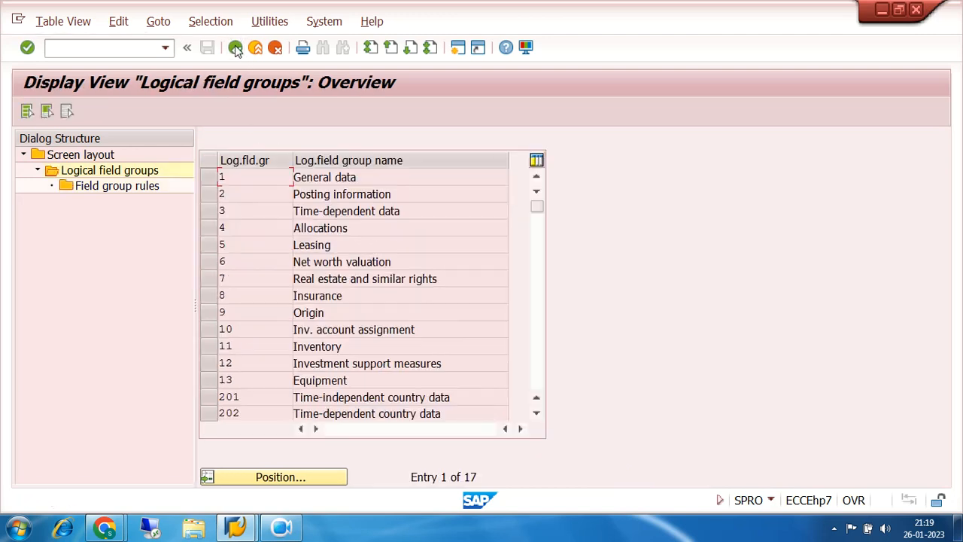
- Examine the Allocations and Leasing field group rules of screen layout 72MA, PLANT & MACHINARIES
{"action": "left_click", "coordinate": [211, 229]}
{"action": "left_click", "coordinate": [108, 190]}
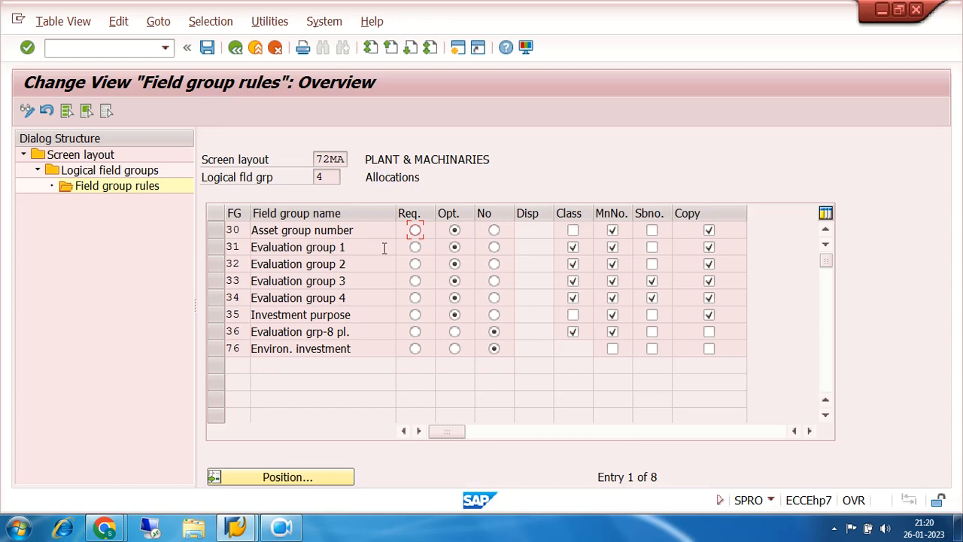
{"action": "left_click", "coordinate": [235, 48]}
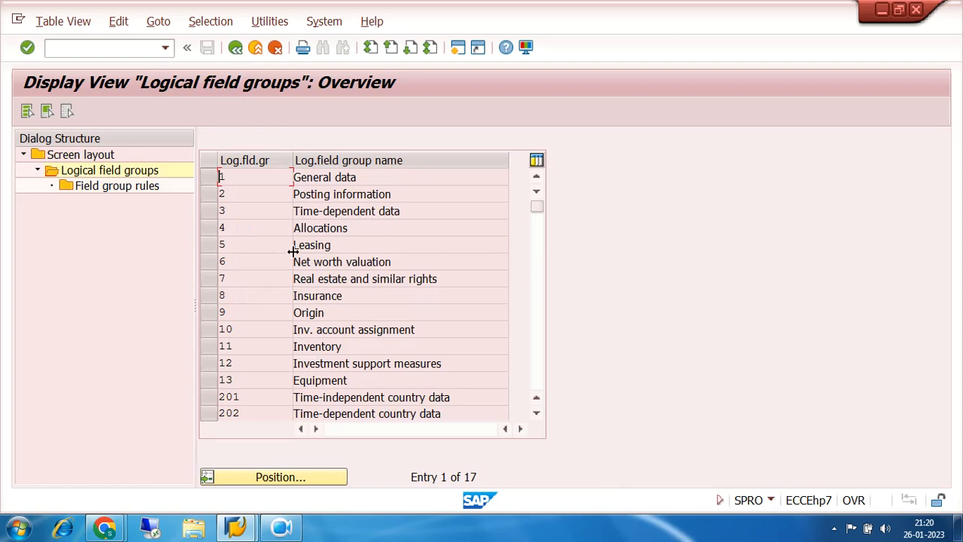
{"action": "left_click", "coordinate": [210, 244]}
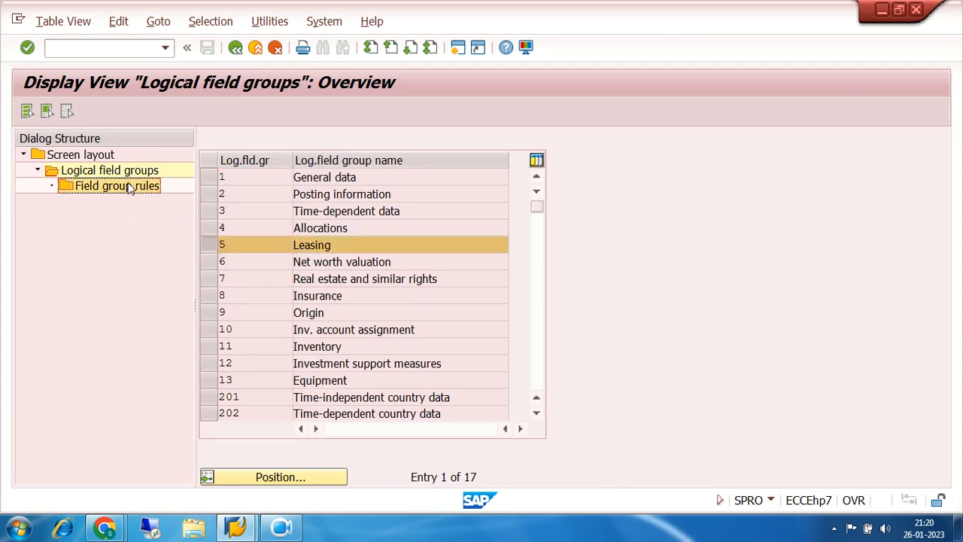
{"action": "double_click", "coordinate": [128, 186]}
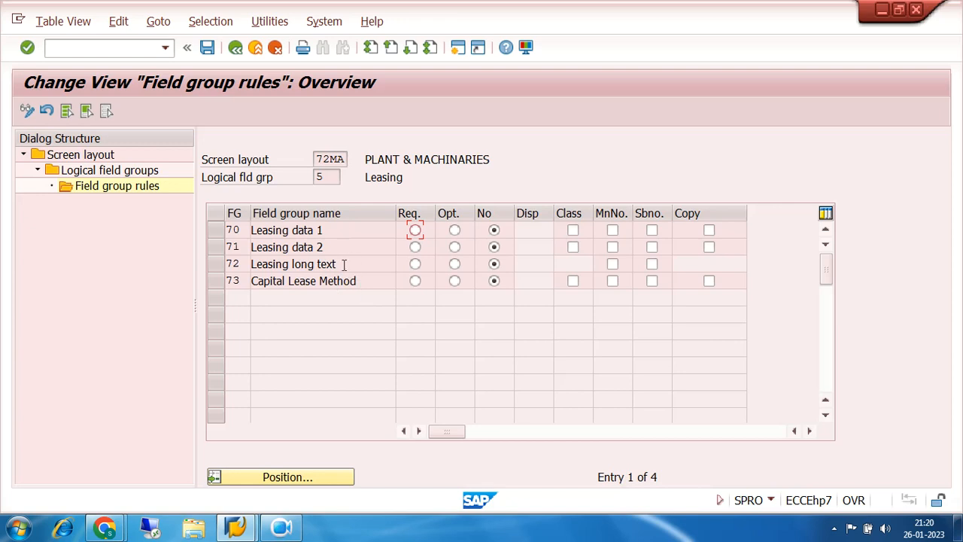
{"action": "left_click", "coordinate": [235, 49]}
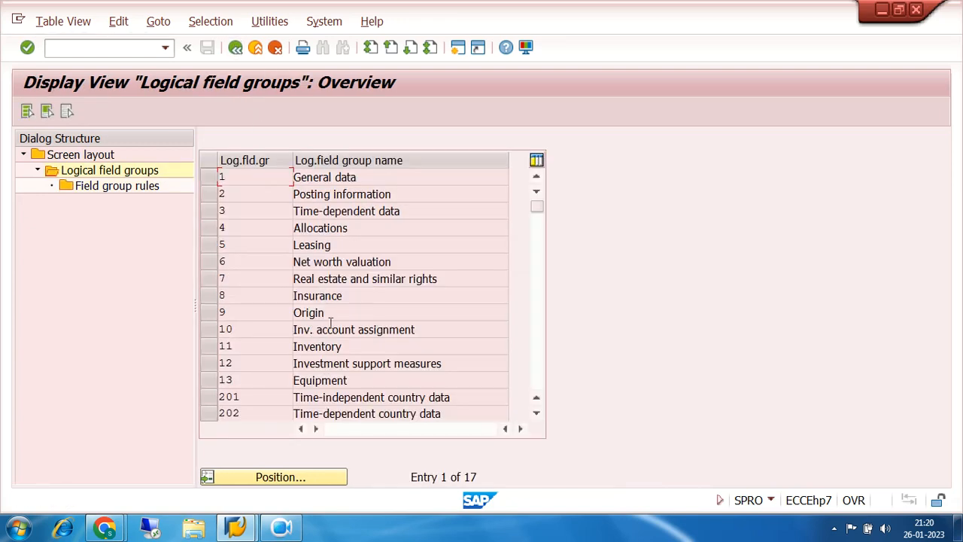
- Examine the Insurance field group rules of screen layout 72MA and return to the logical field groups
{"action": "left_click", "coordinate": [210, 364]}
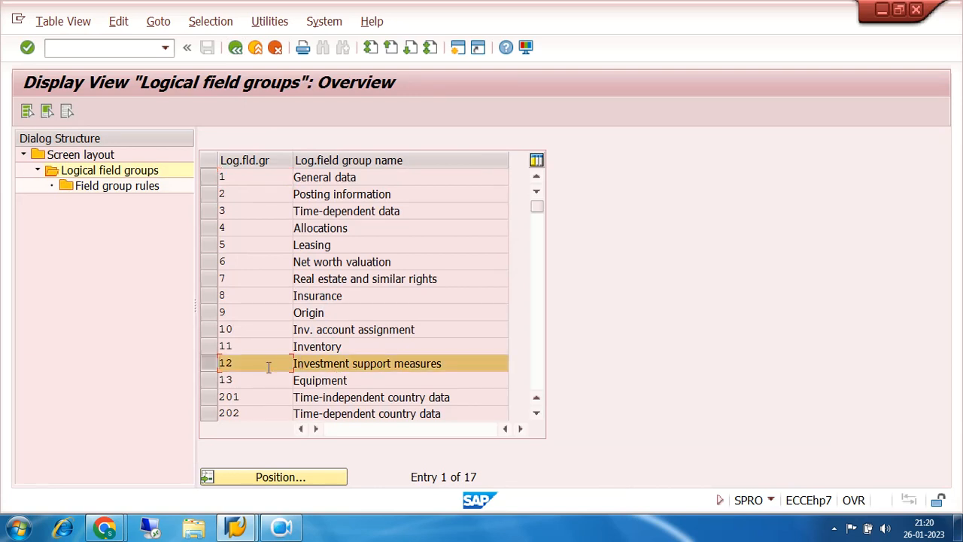
{"action": "left_click", "coordinate": [209, 296]}
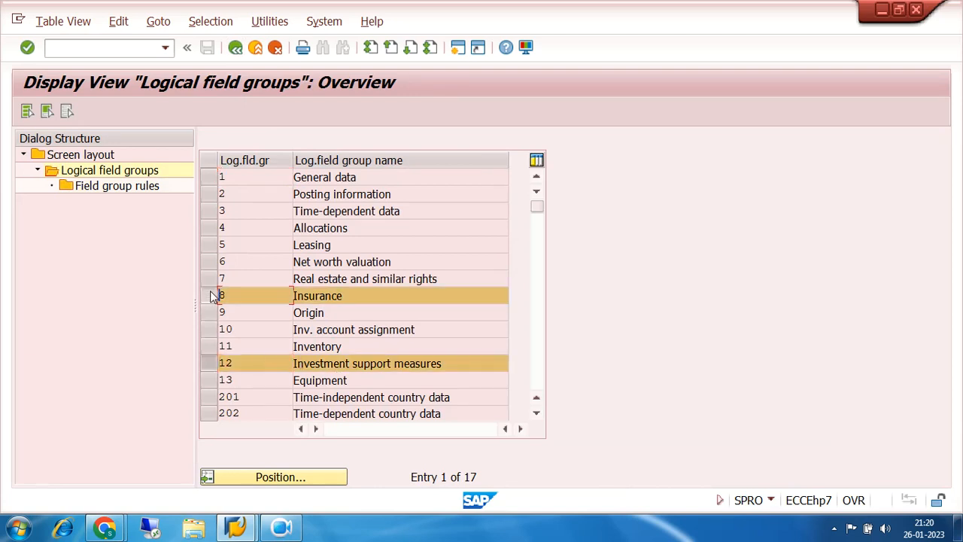
{"action": "left_click", "coordinate": [211, 369]}
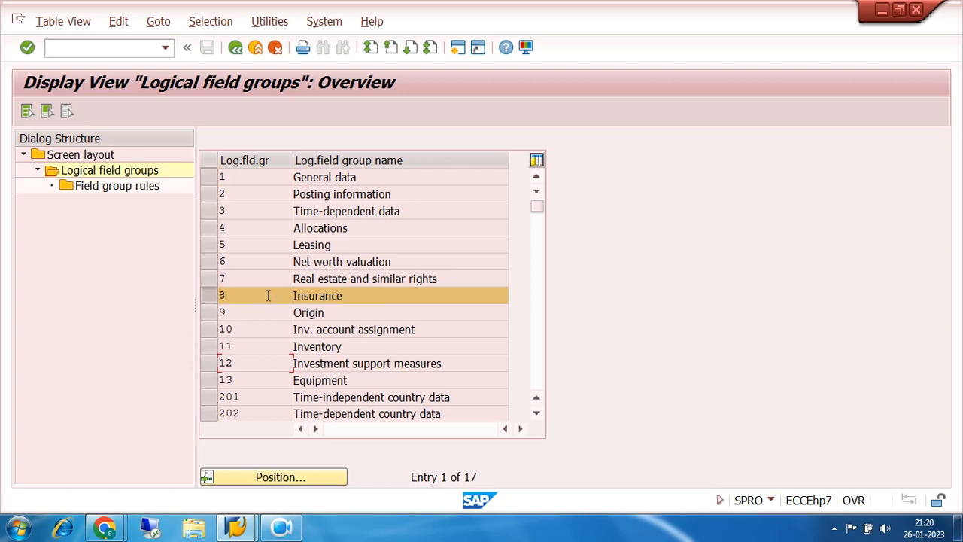
{"action": "left_click", "coordinate": [115, 187]}
{"action": "double_click", "coordinate": [115, 188]}
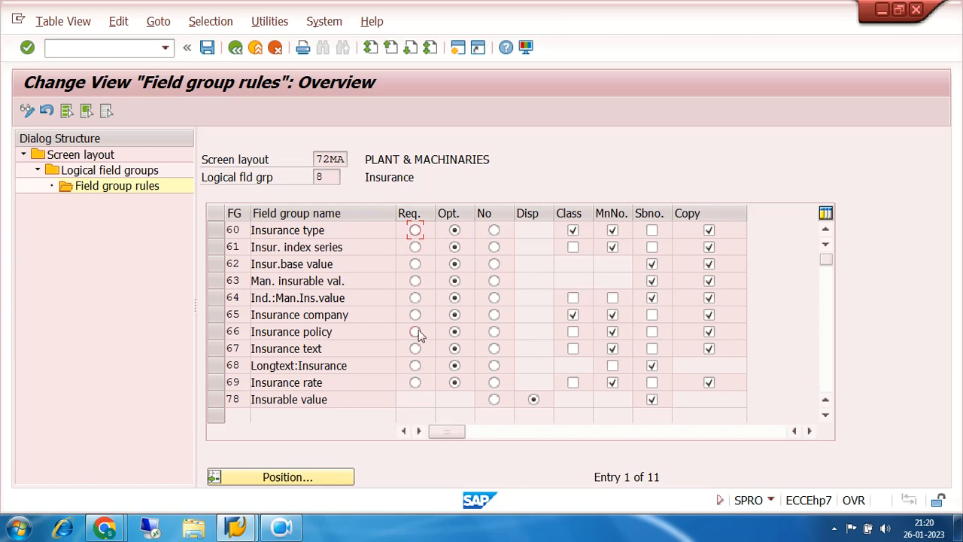
{"action": "left_click", "coordinate": [826, 416]}
{"action": "left_click", "coordinate": [825, 416]}
{"action": "left_click", "coordinate": [235, 49]}
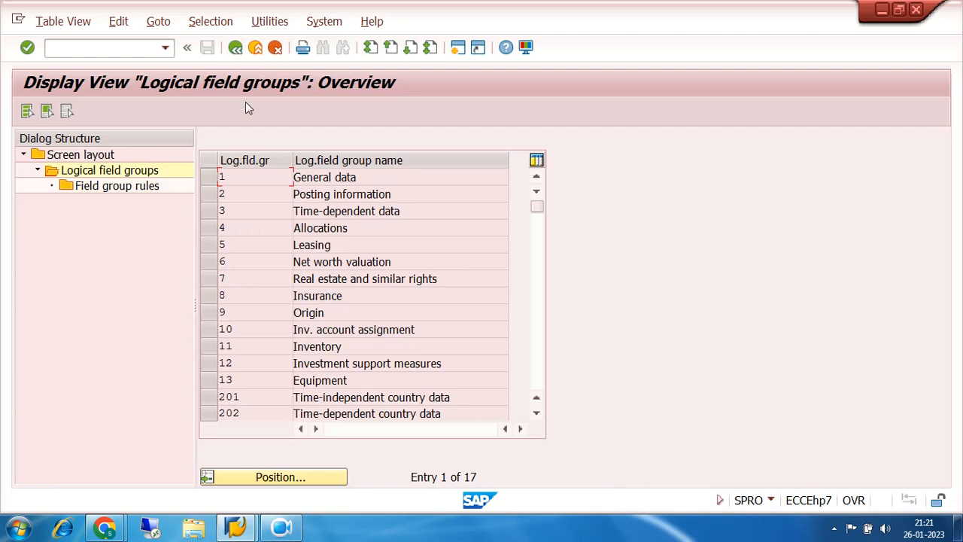
- Leave the asset master data screen layouts and open Define Screen Layout for Asset Depreciation Areas
{"action": "left_click", "coordinate": [254, 194]}
{"action": "left_click", "coordinate": [256, 210]}
{"action": "left_click", "coordinate": [235, 48]}
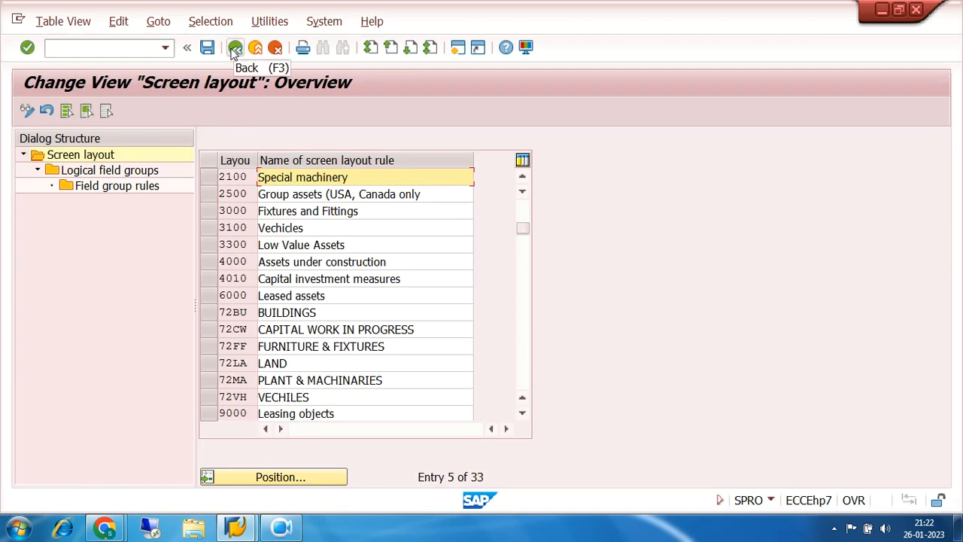
{"action": "left_click", "coordinate": [235, 48]}
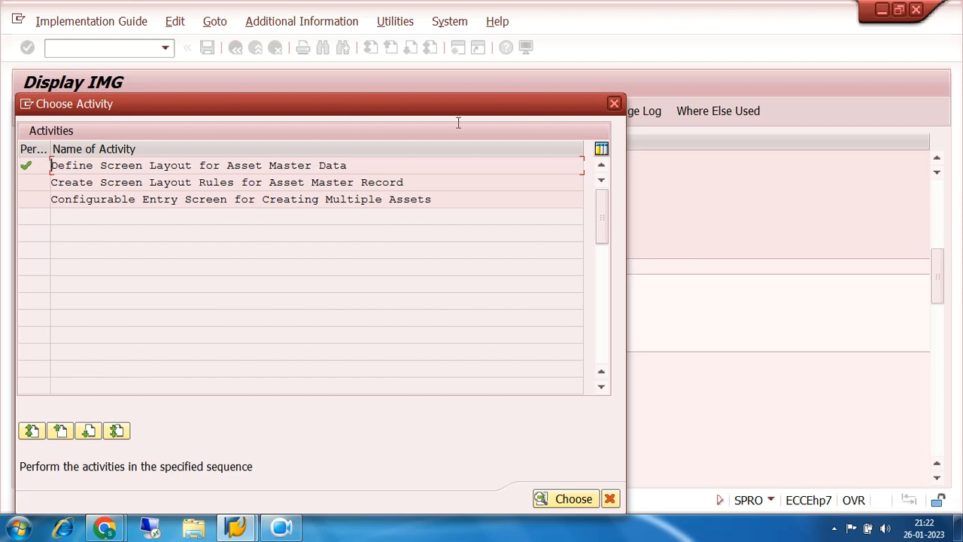
{"action": "left_click", "coordinate": [613, 103]}
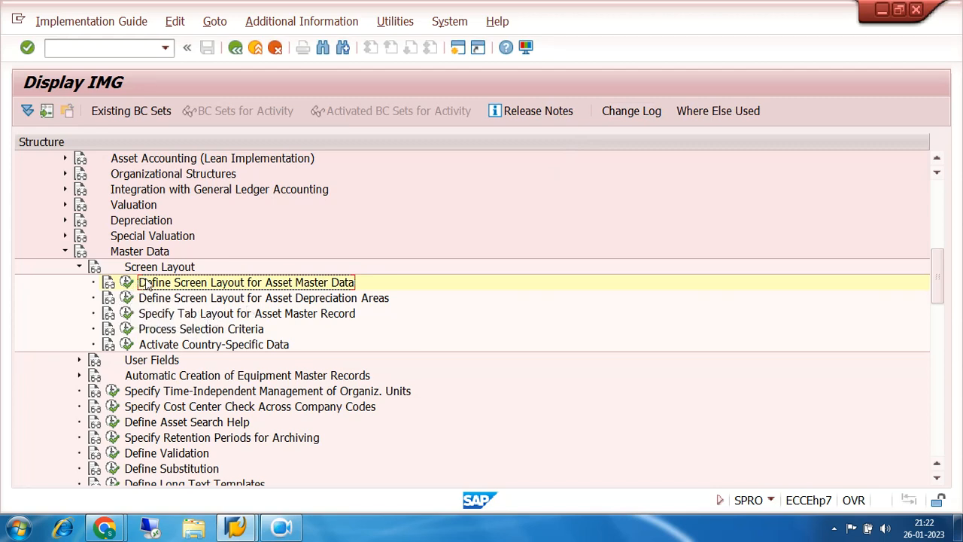
{"action": "left_click", "coordinate": [126, 298]}
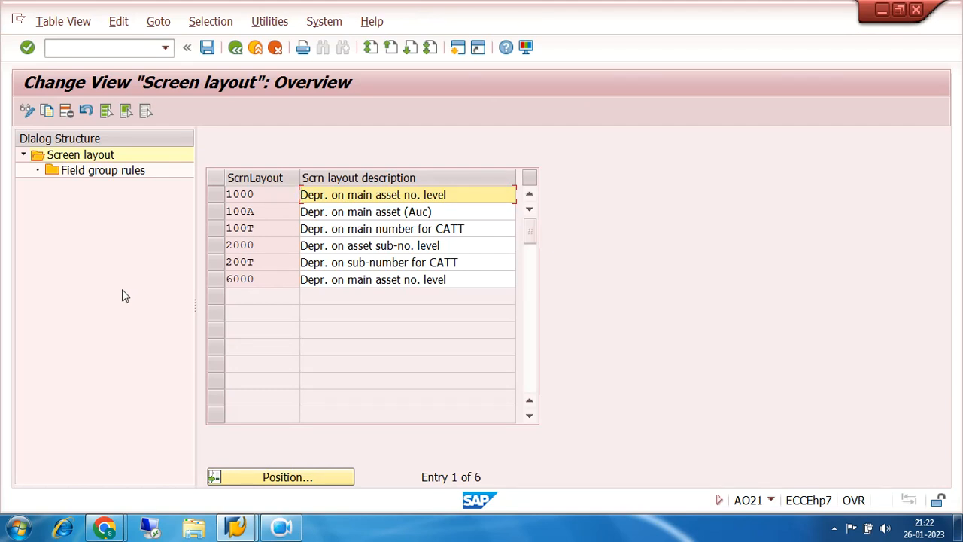
- Compare depreciation area screen layouts 1000, 2000 and 6000 by the asset level at which each manages depreciation
{"action": "left_click", "coordinate": [218, 195]}
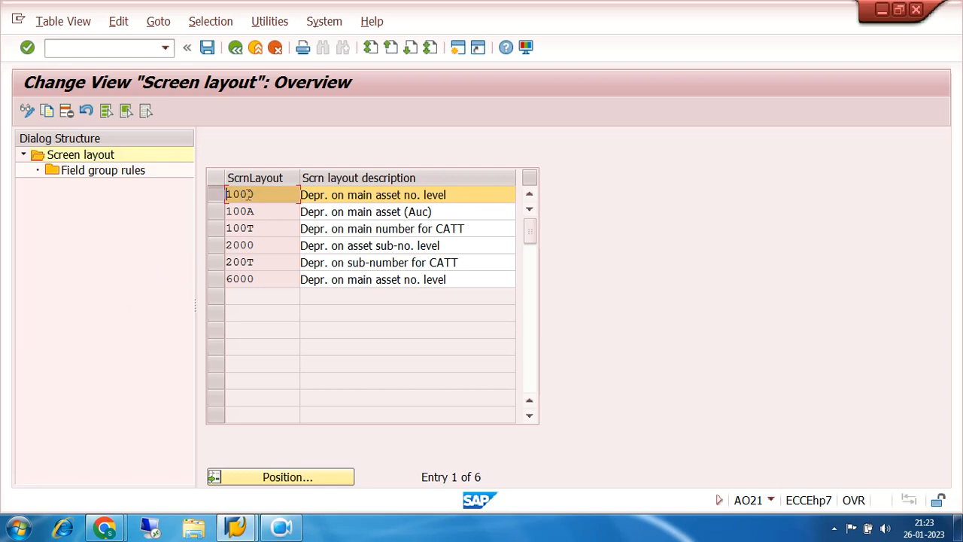
{"action": "left_click_drag", "start_coordinate": [261, 194], "coordinate": [222, 194]}
{"action": "left_click_drag", "start_coordinate": [453, 194], "coordinate": [297, 204]}
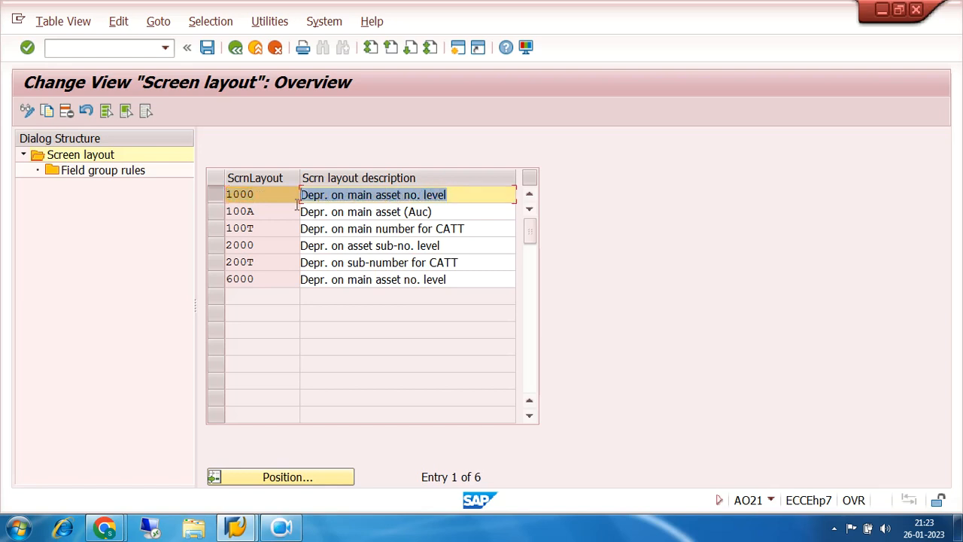
{"action": "left_click", "coordinate": [220, 287]}
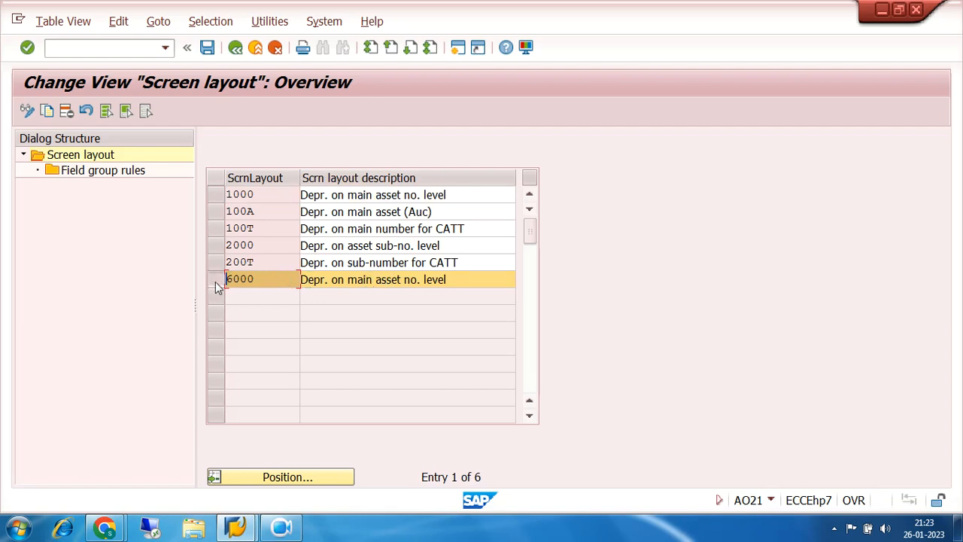
{"action": "left_click", "coordinate": [217, 243]}
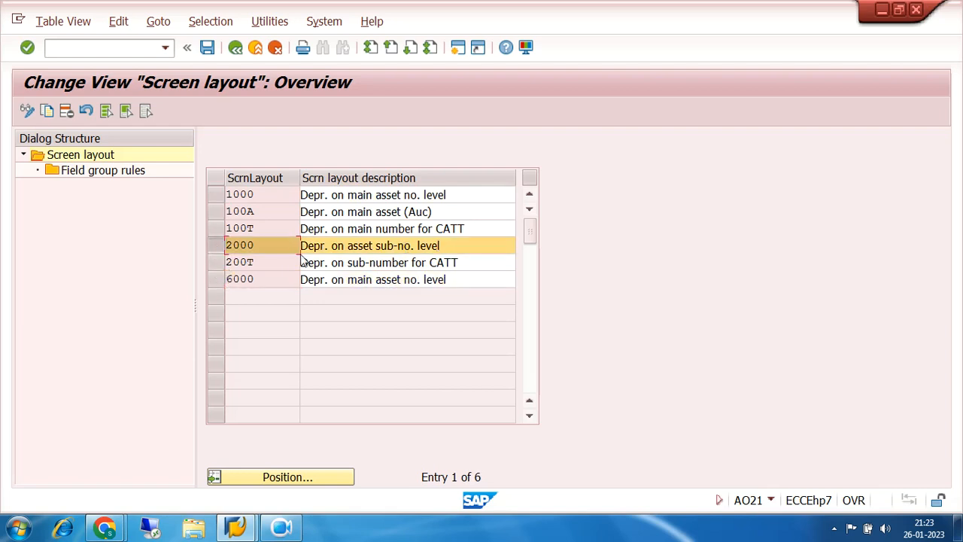
{"action": "left_click", "coordinate": [222, 202]}
{"action": "left_click", "coordinate": [218, 248]}
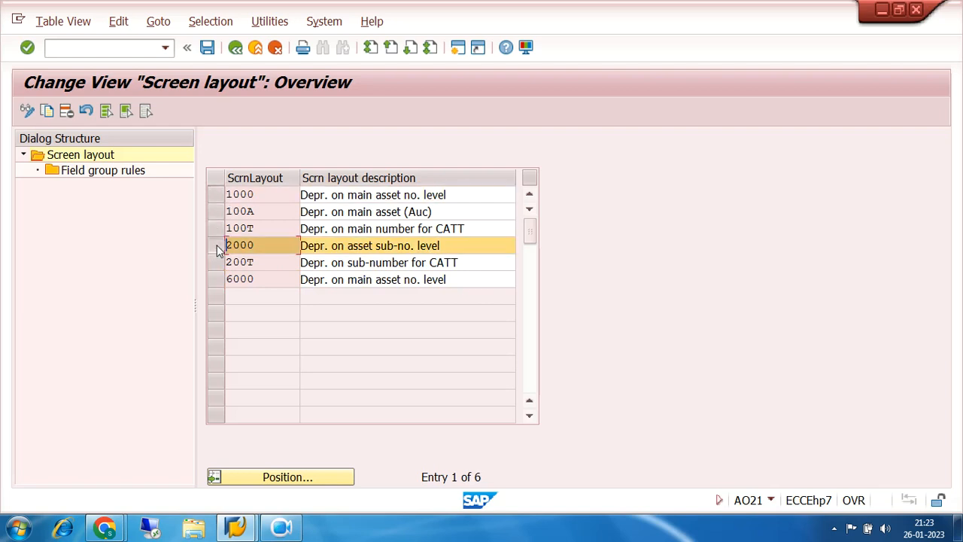
- Examine the field group rules of depreciation screen layout 1000, save, and return to the layout list
{"action": "left_click", "coordinate": [217, 194]}
{"action": "double_click", "coordinate": [82, 173]}
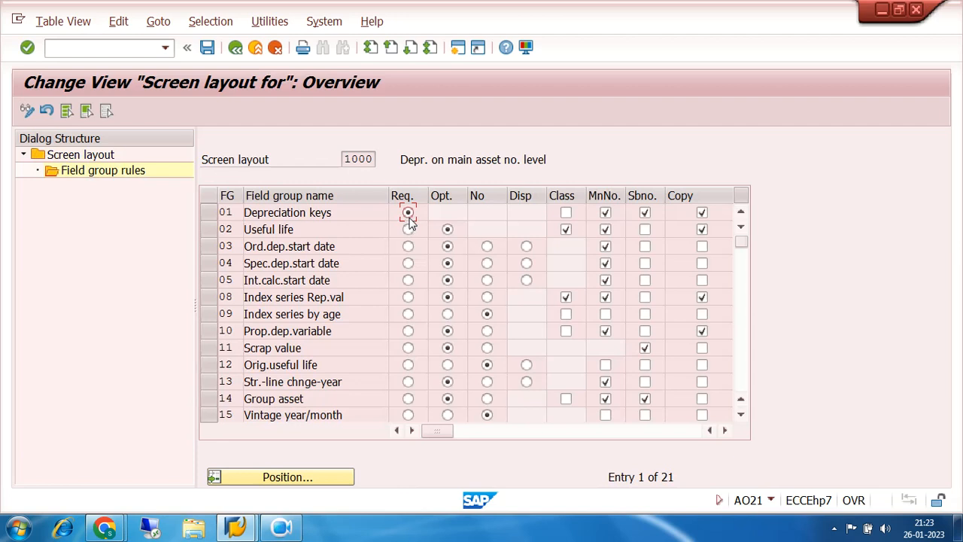
{"action": "left_click", "coordinate": [565, 213]}
{"action": "left_click", "coordinate": [566, 213]}
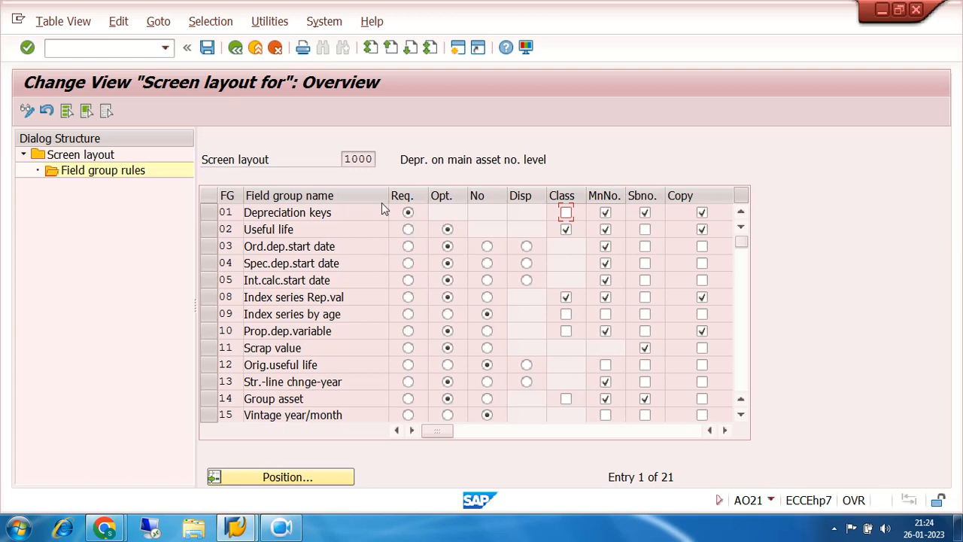
{"action": "left_click", "coordinate": [207, 49]}
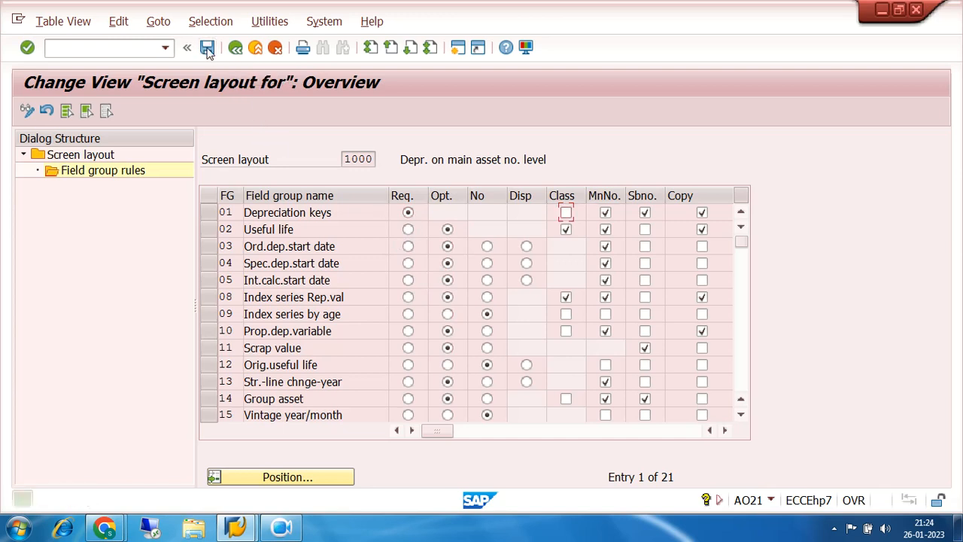
{"action": "left_click", "coordinate": [235, 48]}
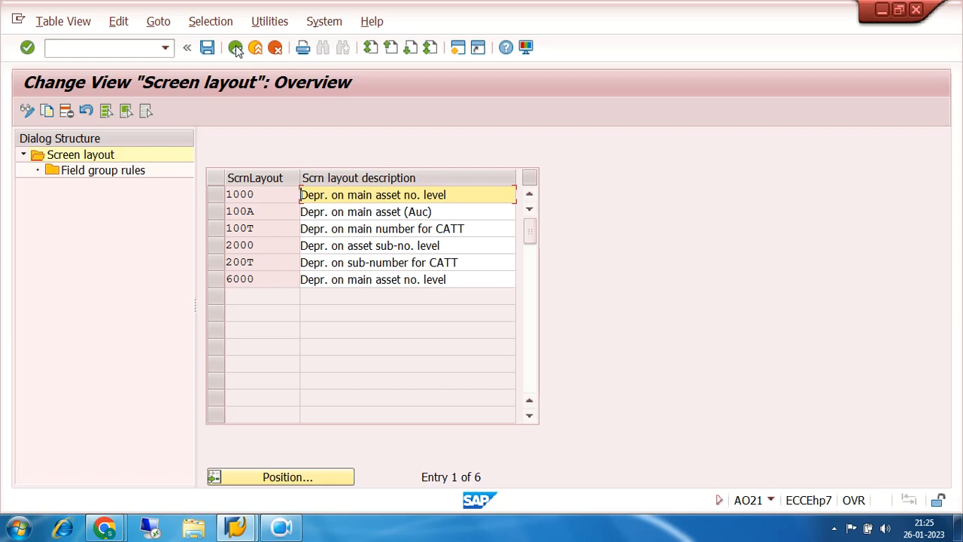
- Examine the field group rules of depreciation screen layout 6000 and return to the layout list
{"action": "left_click", "coordinate": [214, 283]}
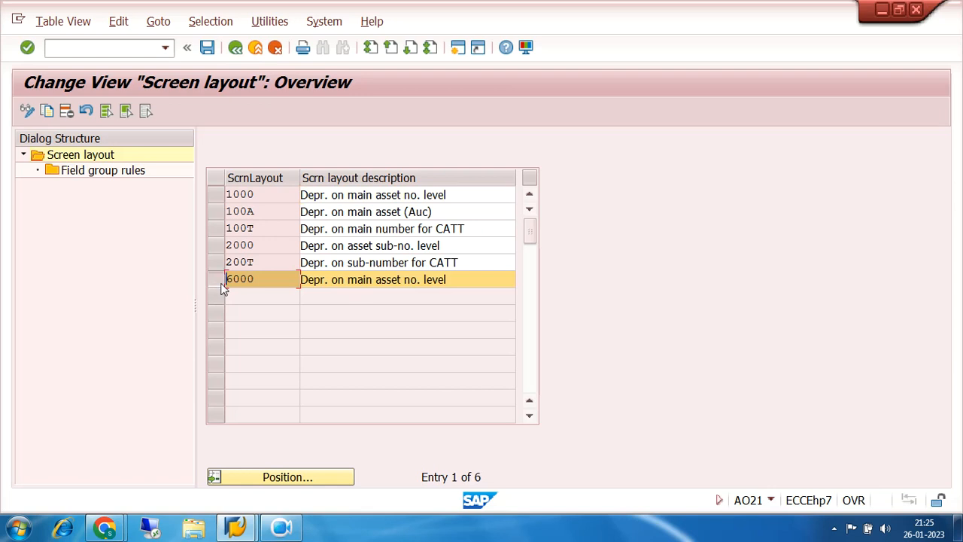
{"action": "double_click", "coordinate": [107, 172]}
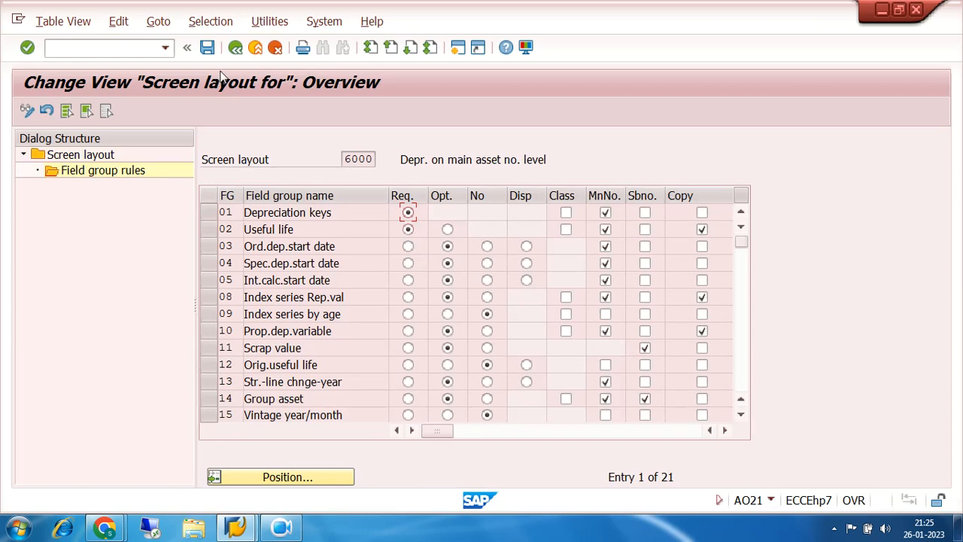
{"action": "left_click", "coordinate": [236, 47]}
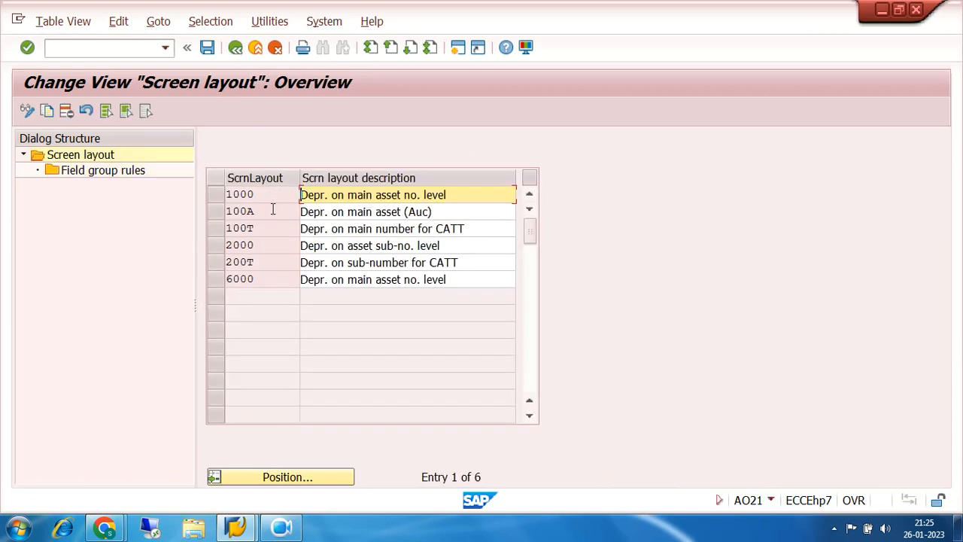
- Examine the field group rules of depreciation screen layout 2000, then return to the implementation guide
{"action": "left_click", "coordinate": [220, 195]}
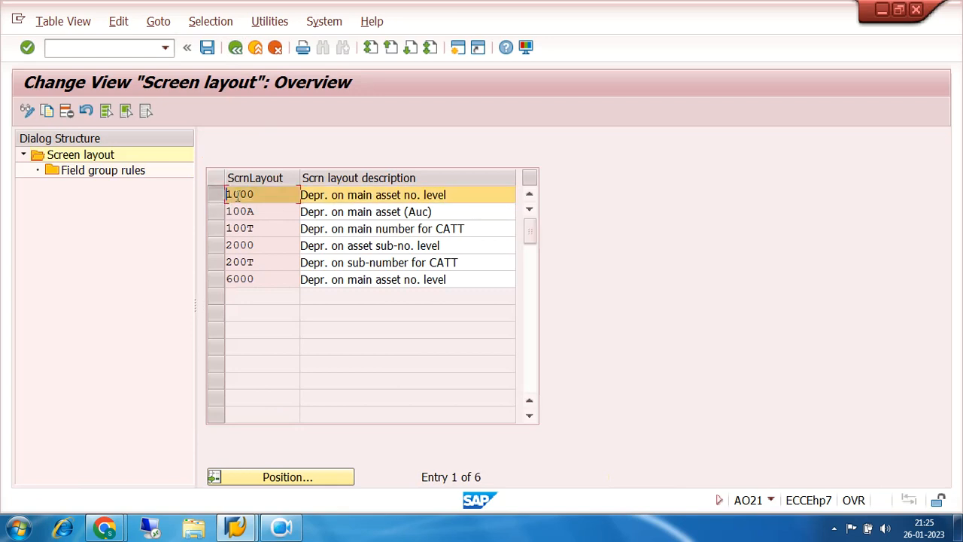
{"action": "left_click", "coordinate": [215, 283]}
{"action": "left_click_drag", "start_coordinate": [259, 279], "coordinate": [212, 279]}
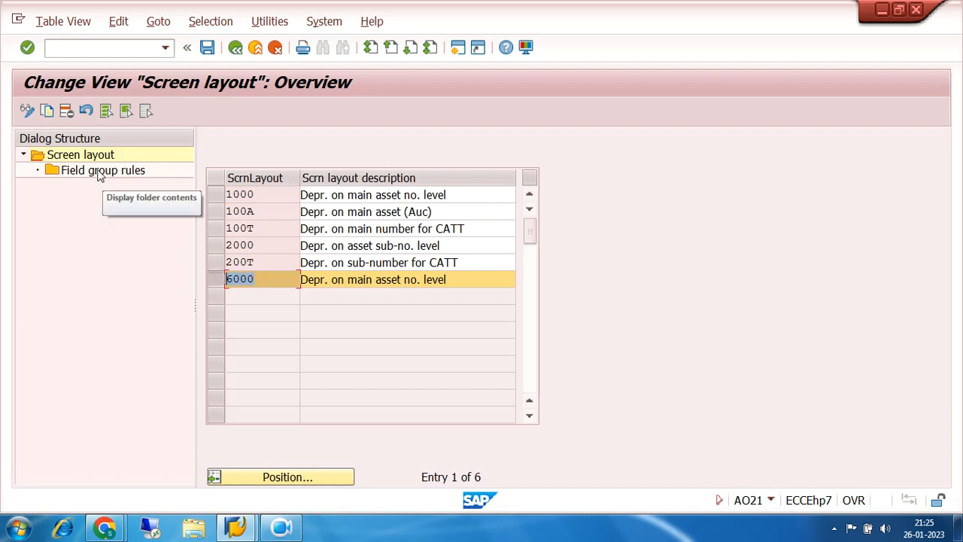
{"action": "left_click", "coordinate": [222, 284]}
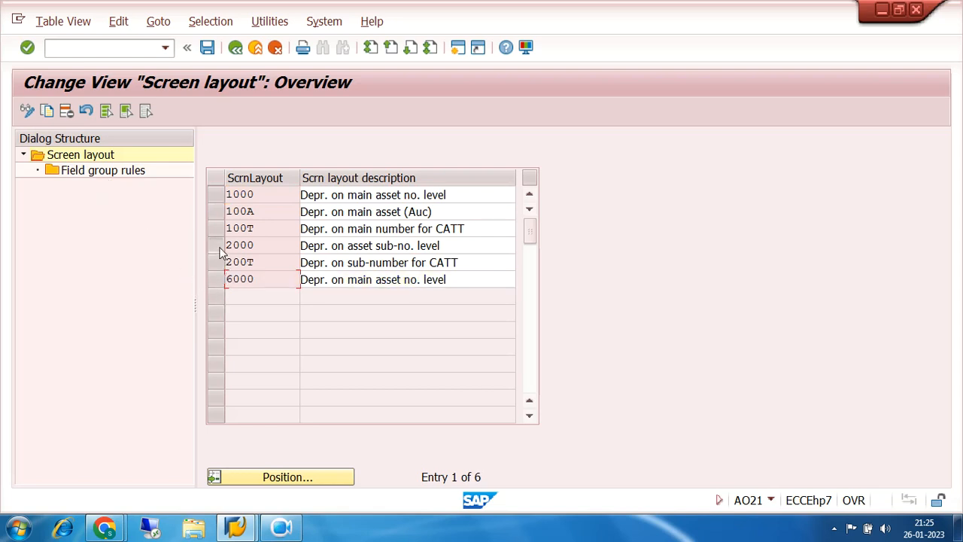
{"action": "left_click", "coordinate": [216, 247]}
{"action": "double_click", "coordinate": [96, 171]}
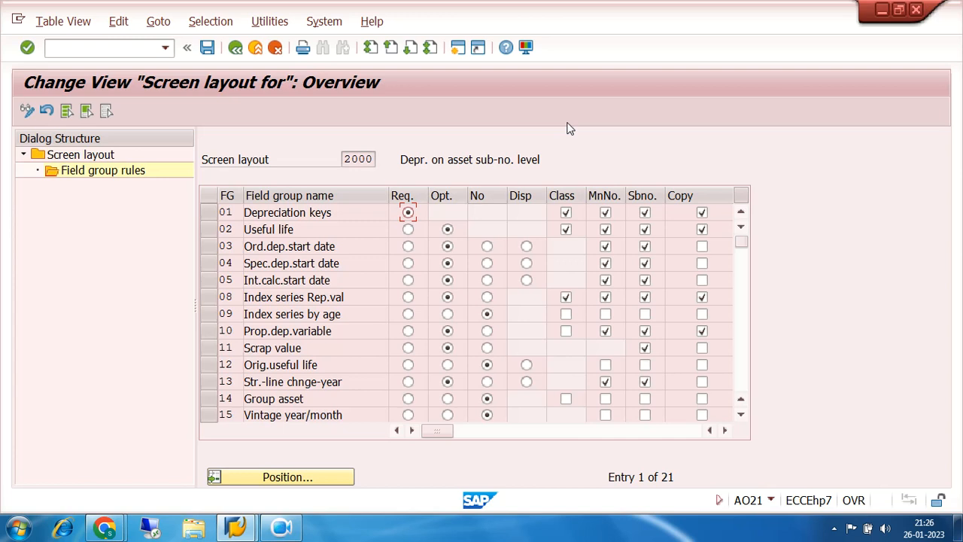
{"action": "left_click", "coordinate": [234, 48]}
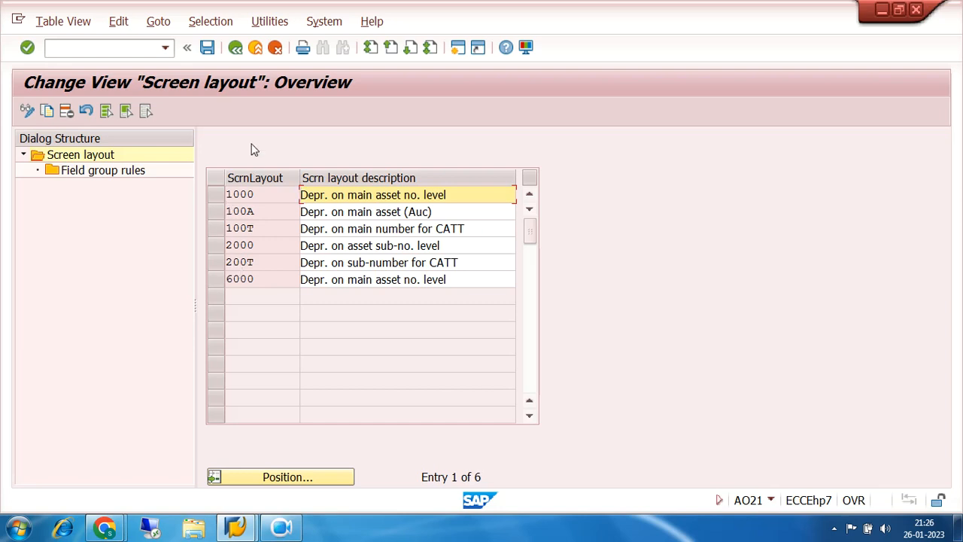
{"action": "left_click", "coordinate": [236, 48]}
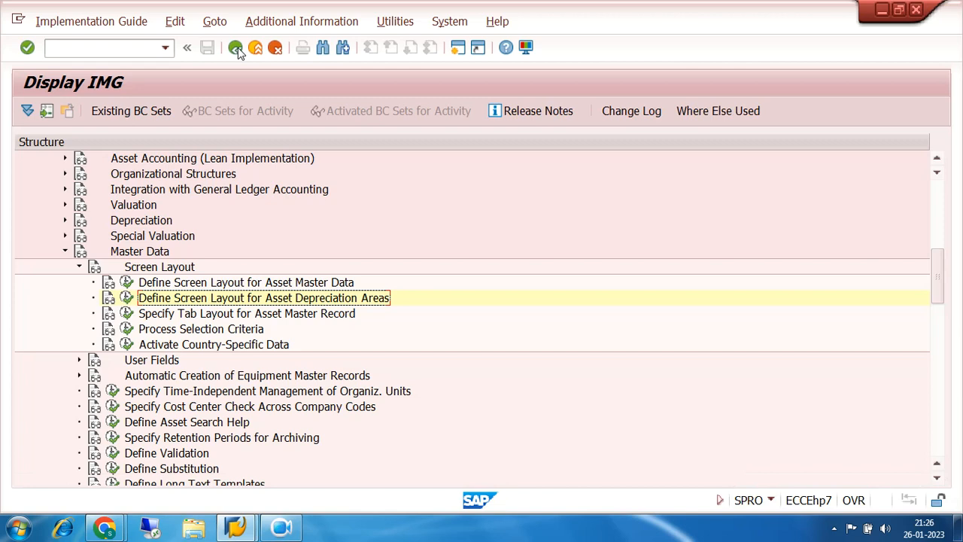
- Open the Valuation activity Determine Depreciation Areas in the Asset Class for chart of depreciation 7200
{"action": "left_click", "coordinate": [80, 268]}
{"action": "left_click", "coordinate": [64, 252]}
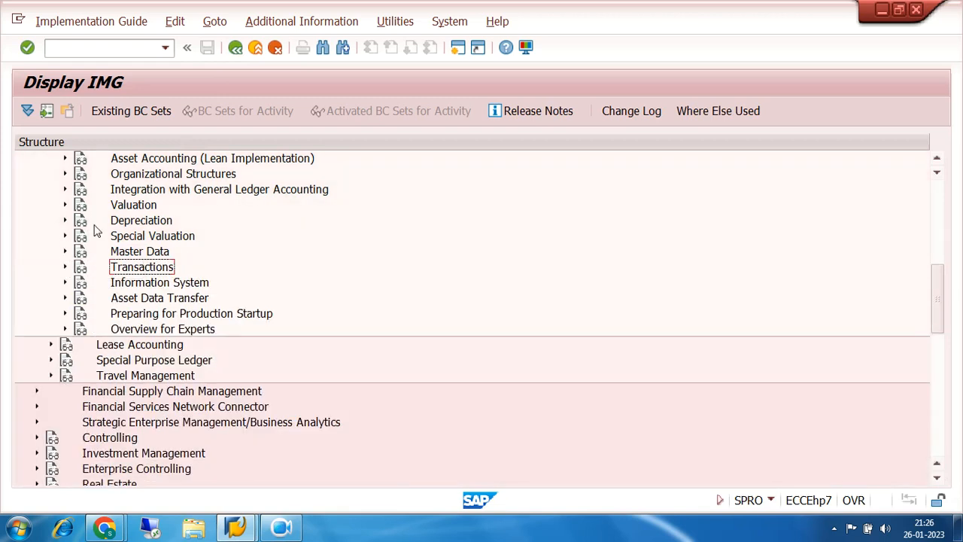
{"action": "left_click", "coordinate": [125, 211]}
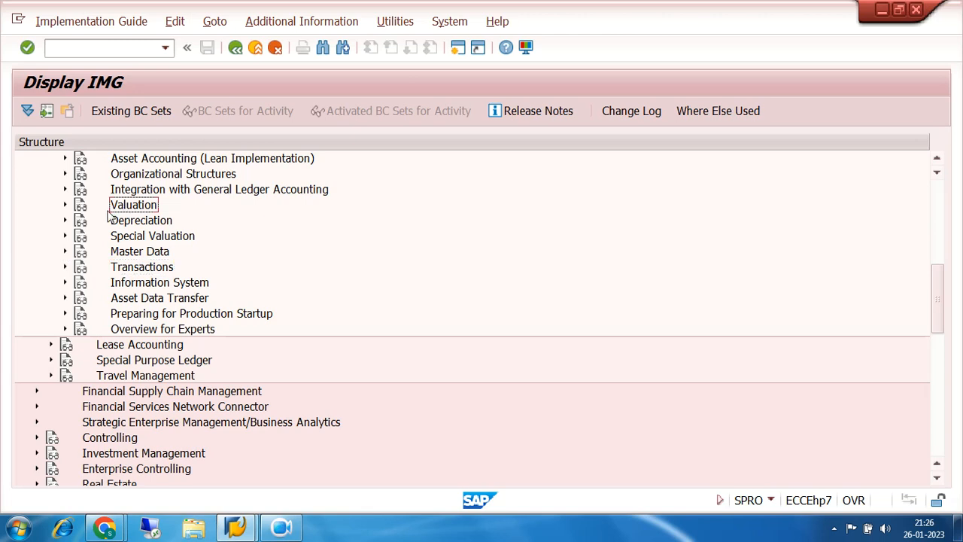
{"action": "left_click", "coordinate": [65, 206]}
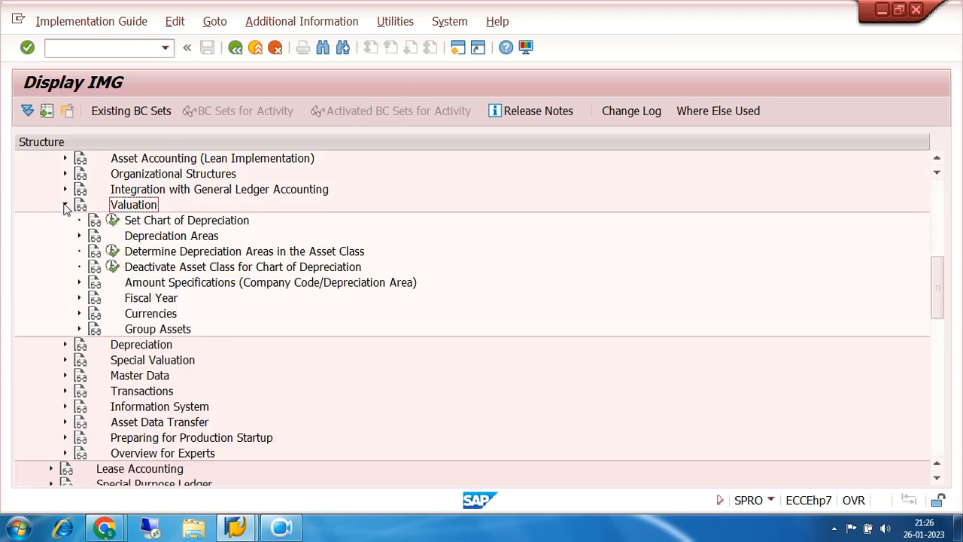
{"action": "left_click", "coordinate": [138, 255]}
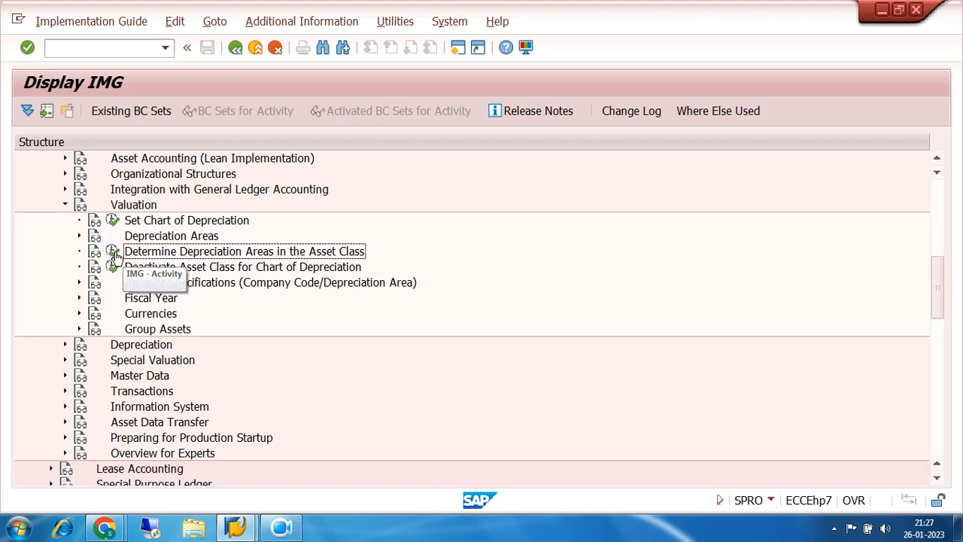
{"action": "left_click", "coordinate": [110, 255]}
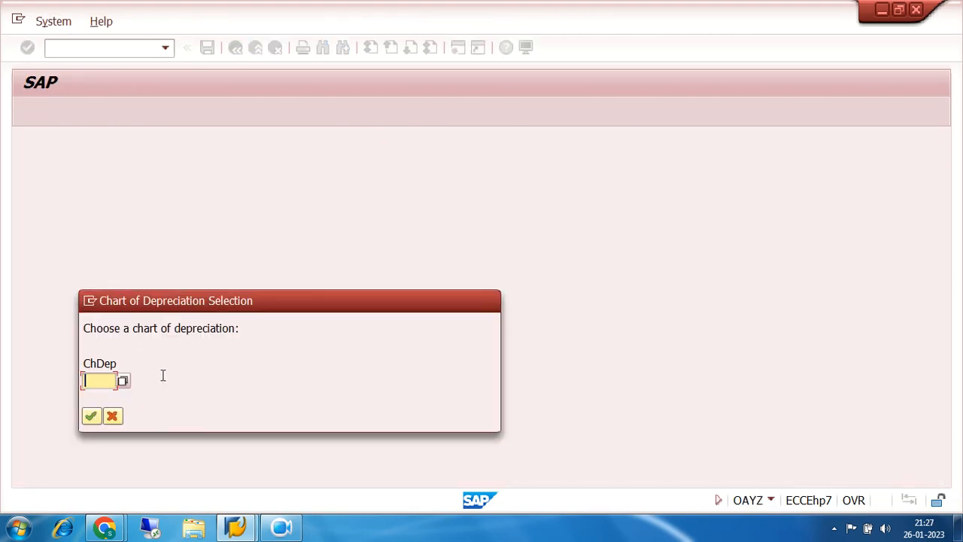
{"action": "type", "text": "7200"}
{"action": "key", "text": "Return"}
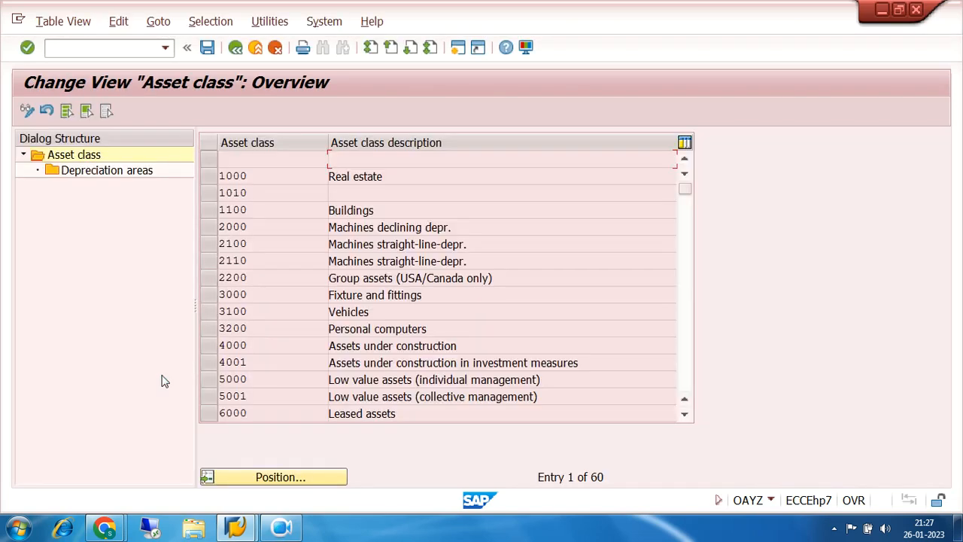
- Select asset class 7200LAND and open its depreciation area details
{"action": "left_click", "coordinate": [277, 478]}
{"action": "left_click", "coordinate": [325, 212]}
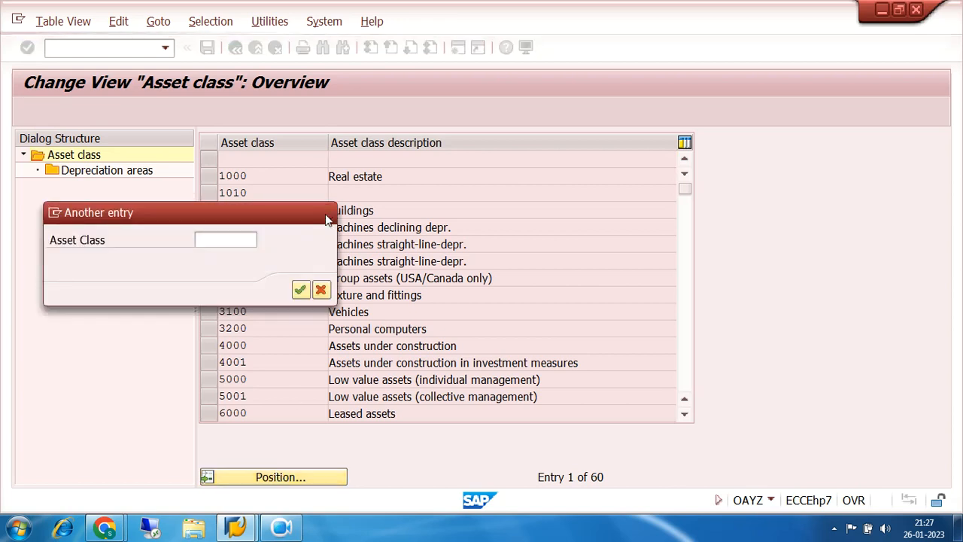
{"action": "left_click", "coordinate": [684, 370]}
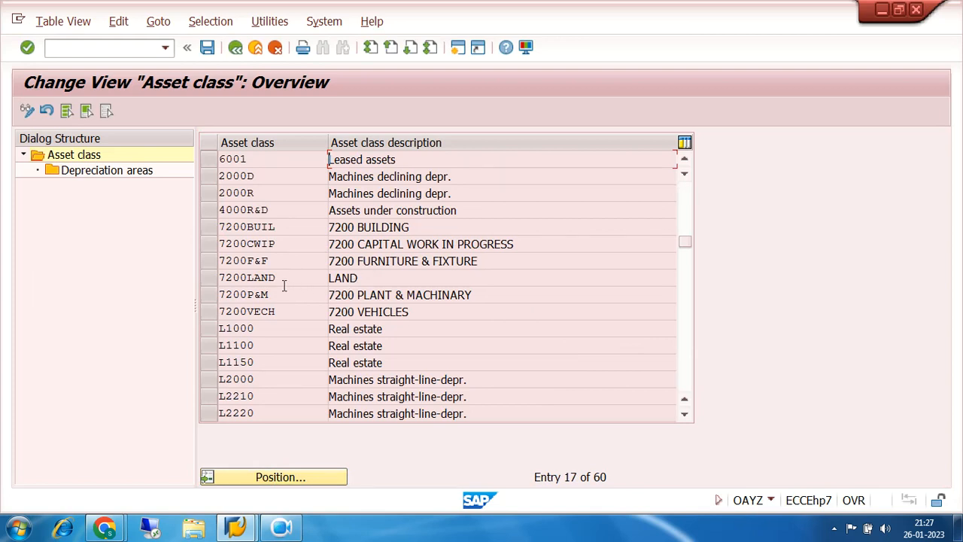
{"action": "left_click", "coordinate": [214, 278]}
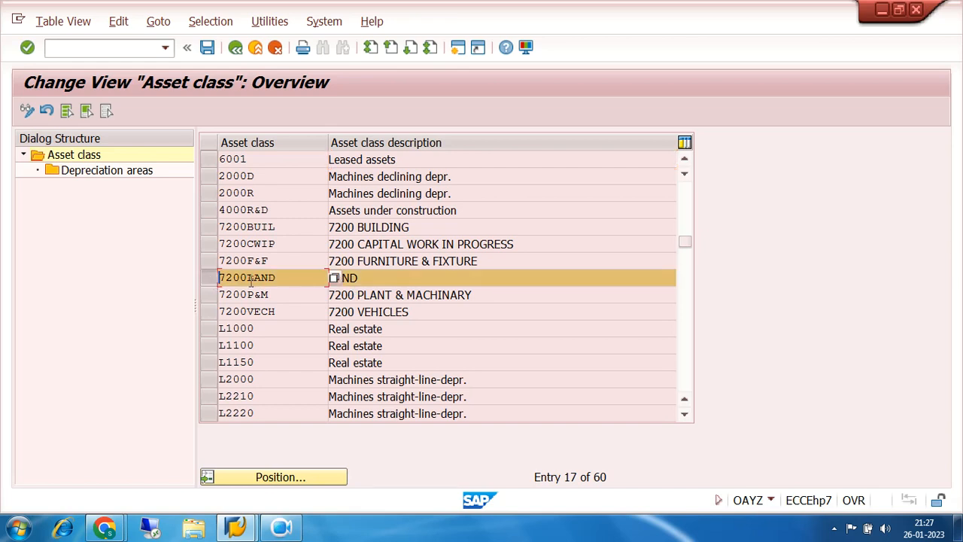
{"action": "left_click", "coordinate": [120, 172]}
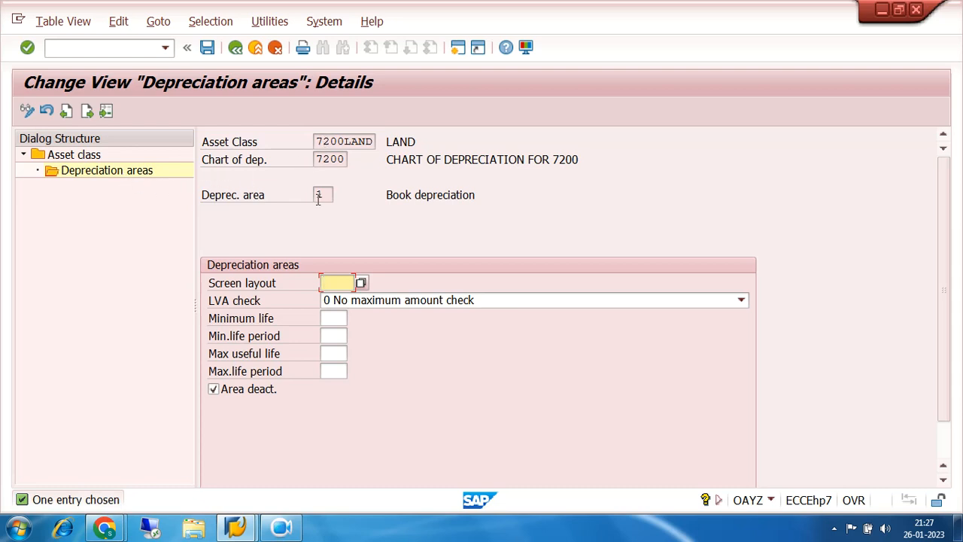
- Assign screen layout 1000 to book depreciation area 1 of class 7200LAND and clear the area's deactivation
{"action": "left_click_drag", "start_coordinate": [334, 195], "coordinate": [271, 197]}
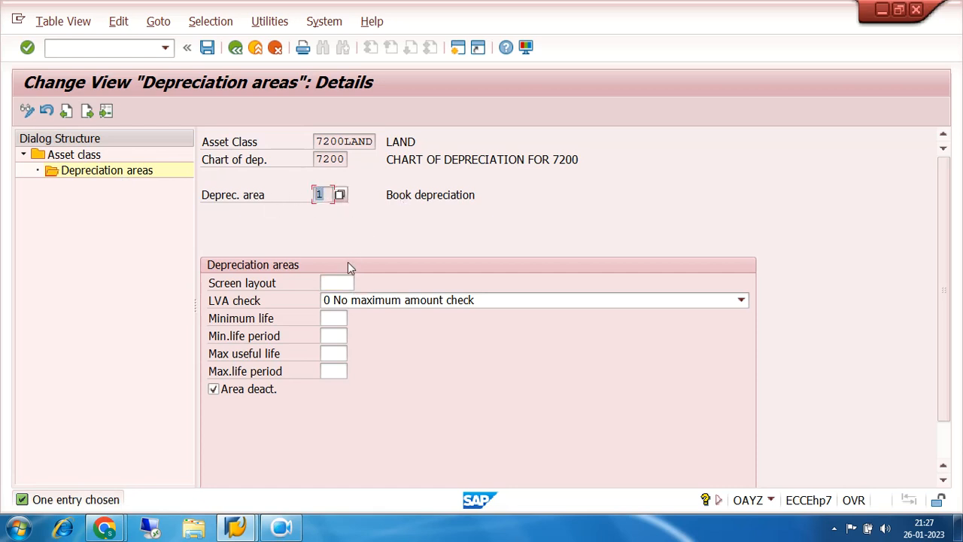
{"action": "left_click", "coordinate": [344, 280]}
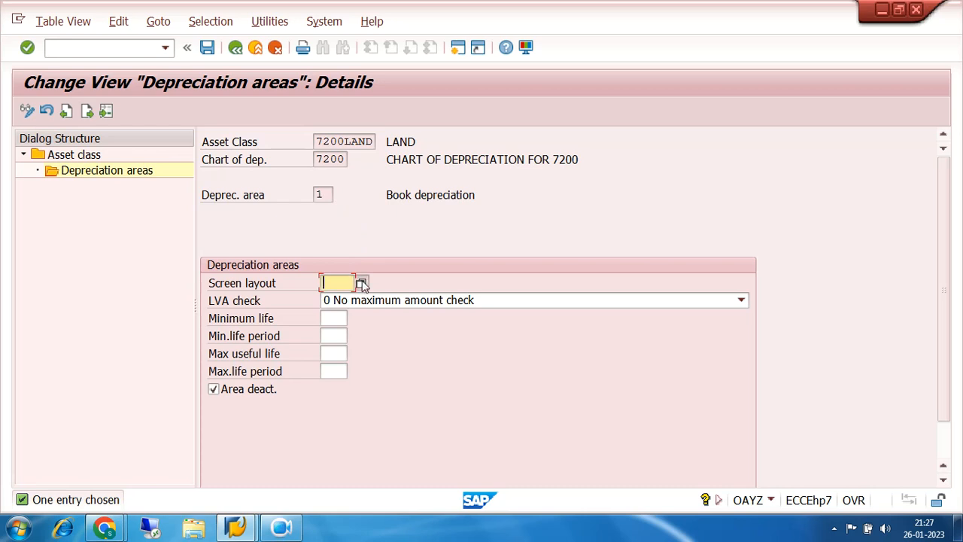
{"action": "left_click", "coordinate": [361, 283]}
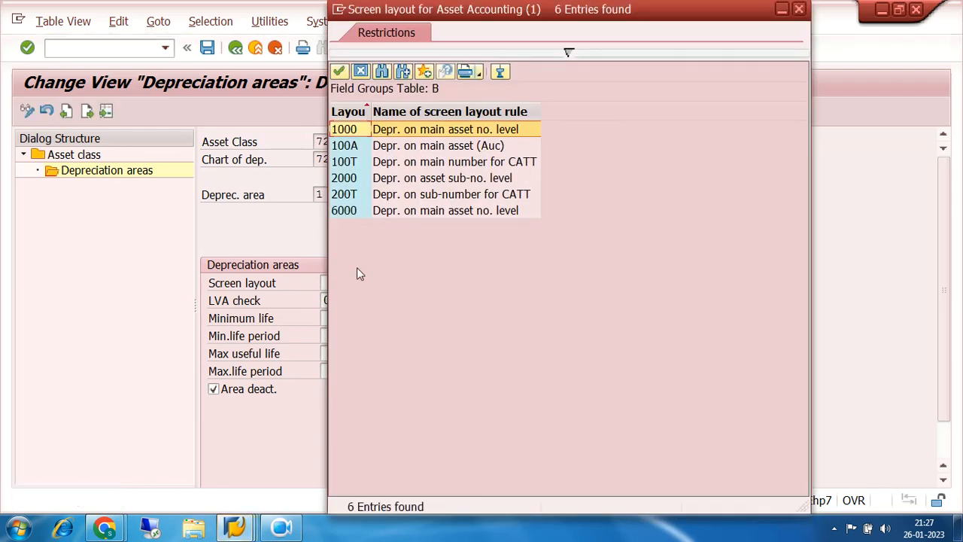
{"action": "double_click", "coordinate": [358, 137]}
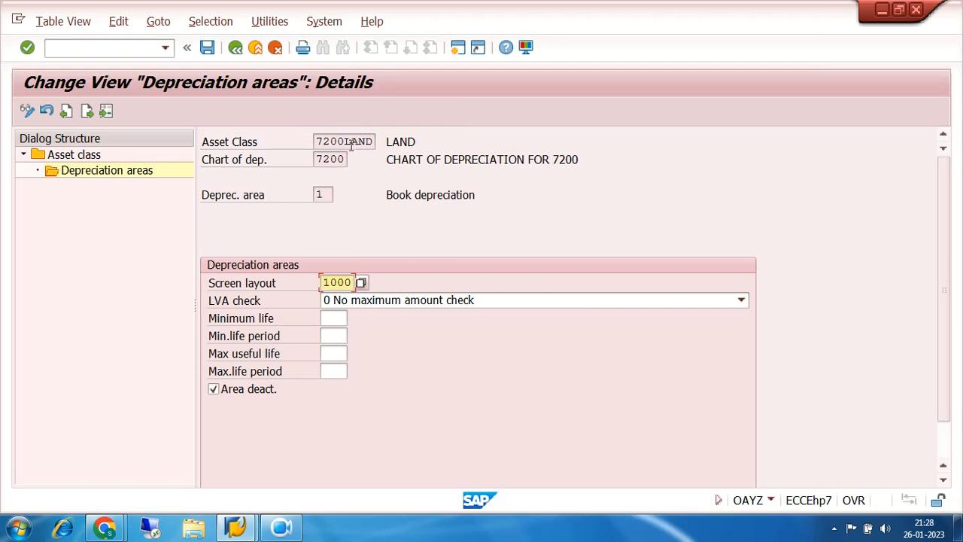
{"action": "left_click", "coordinate": [214, 390]}
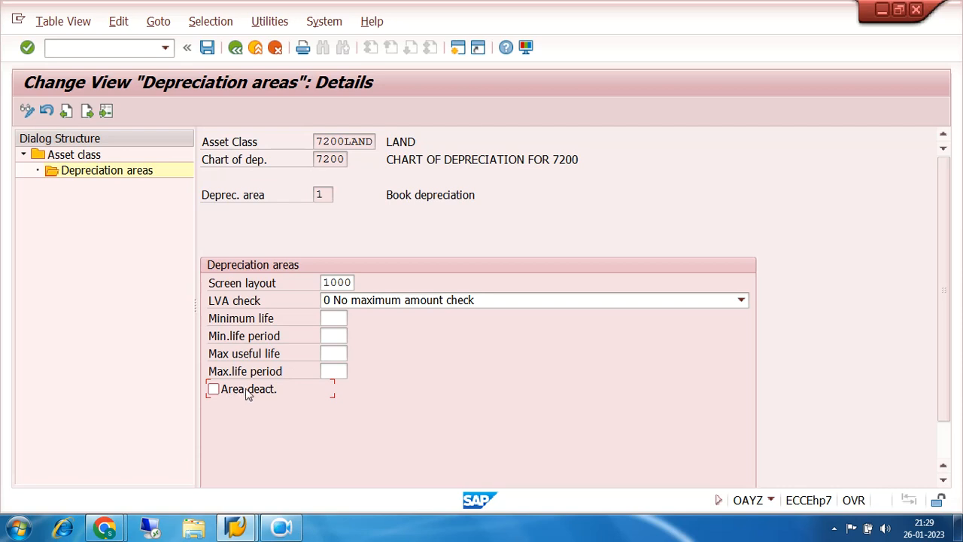
- Save the depreciation area settings of class 7200LAND to the proposed customizing request
{"action": "left_click", "coordinate": [207, 48]}
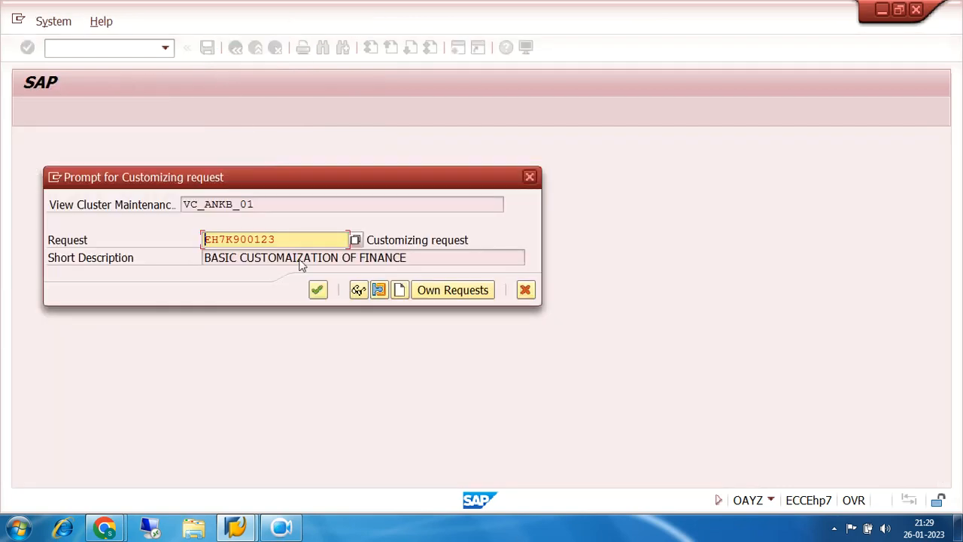
{"action": "left_click", "coordinate": [317, 291]}
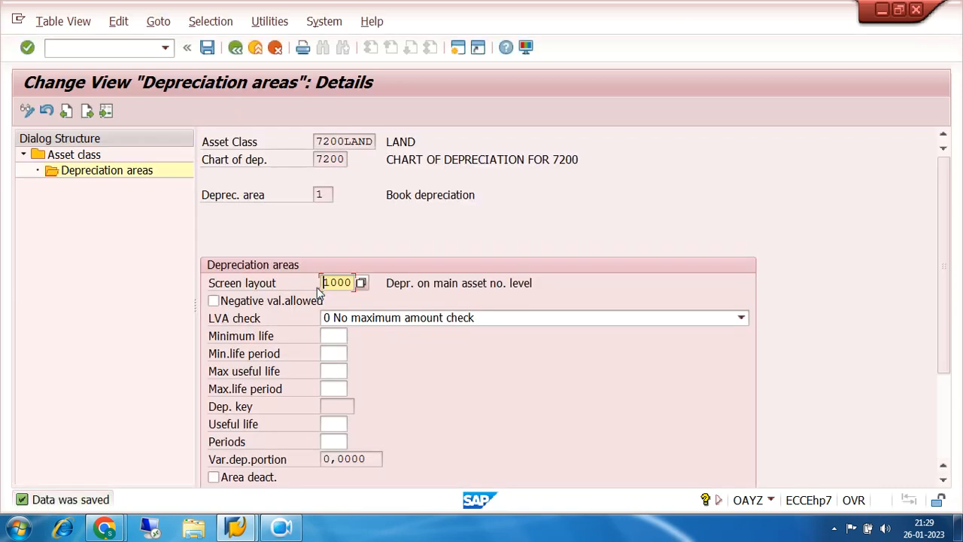
- Check 7200LAND for a further depreciation area and check the key in its area overview, then return to the asset class list
{"action": "left_click", "coordinate": [87, 111]}
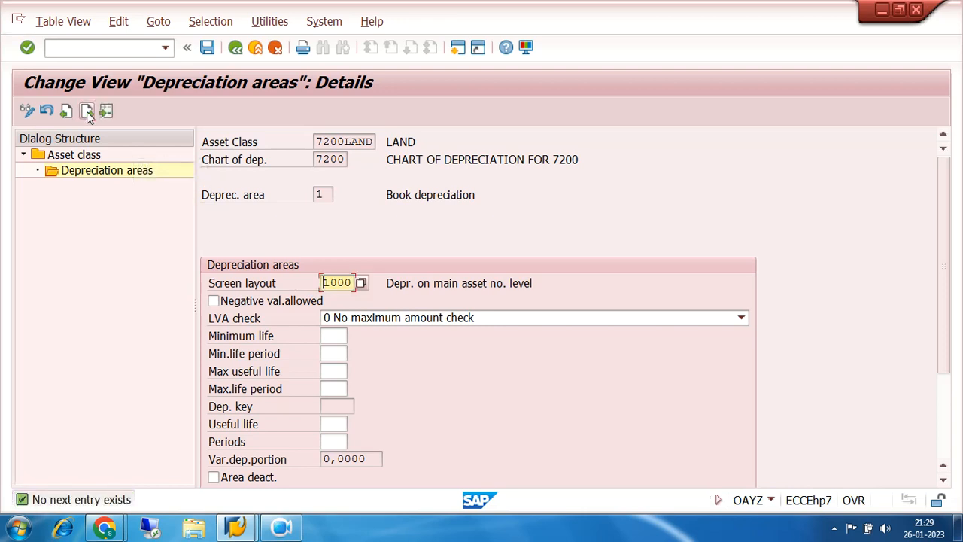
{"action": "left_click", "coordinate": [86, 111]}
{"action": "left_click", "coordinate": [235, 49]}
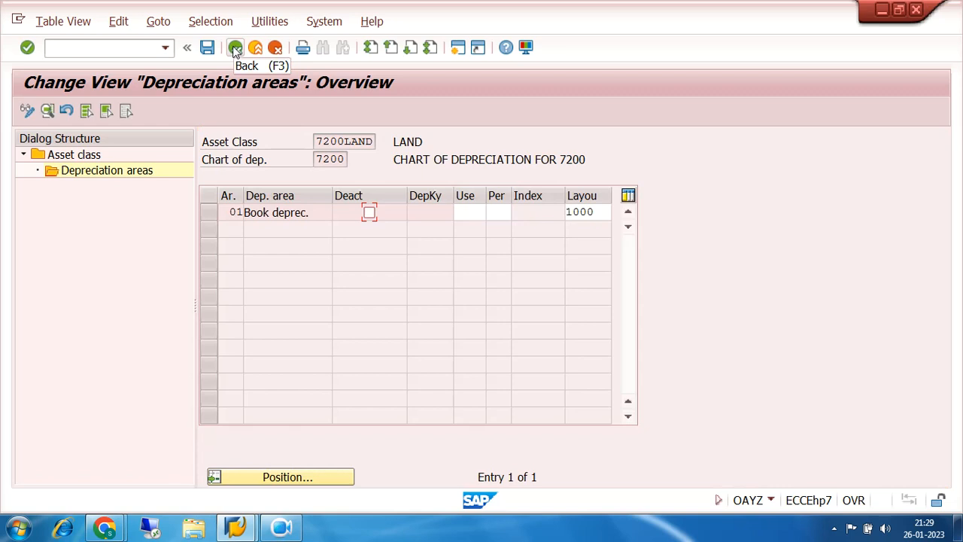
{"action": "left_click", "coordinate": [439, 211]}
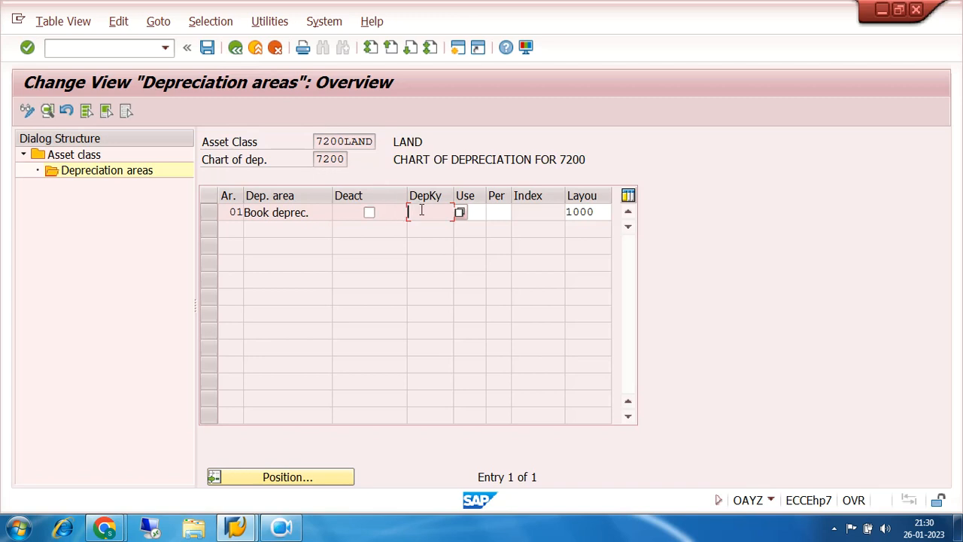
{"action": "left_click", "coordinate": [235, 48]}
{"action": "left_click", "coordinate": [235, 48]}
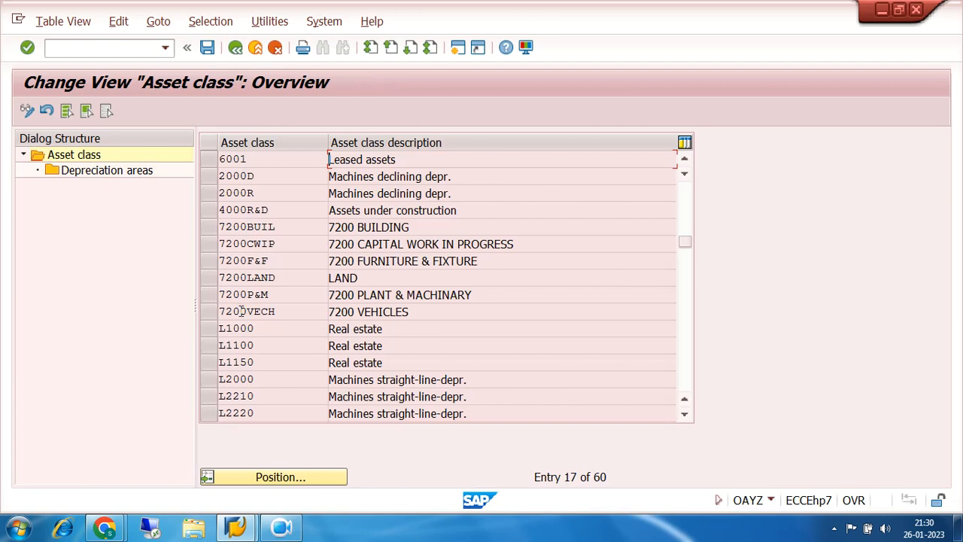
- Reopen the depreciation area details of class 7200LAND, change the screen layout to 2000 and save
{"action": "left_click", "coordinate": [208, 277]}
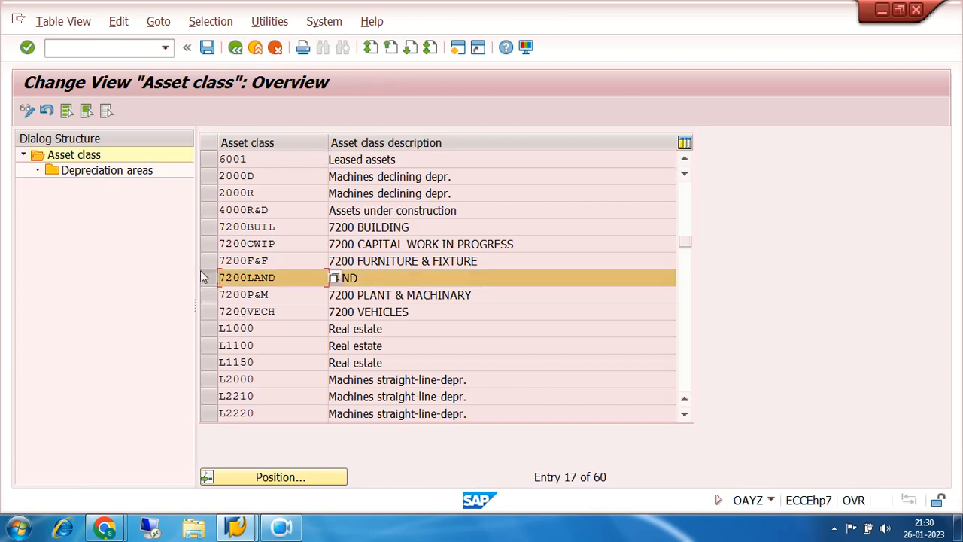
{"action": "double_click", "coordinate": [89, 172]}
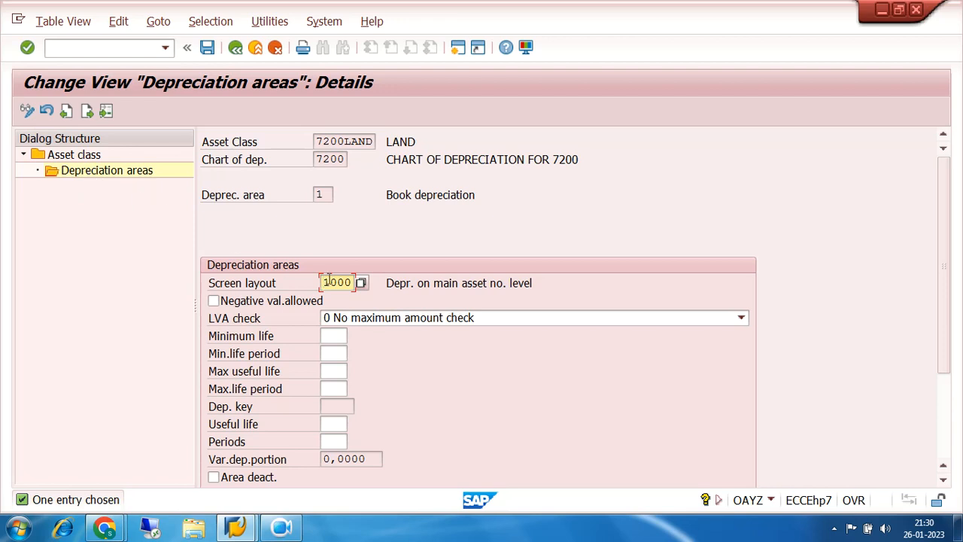
{"action": "left_click", "coordinate": [362, 284]}
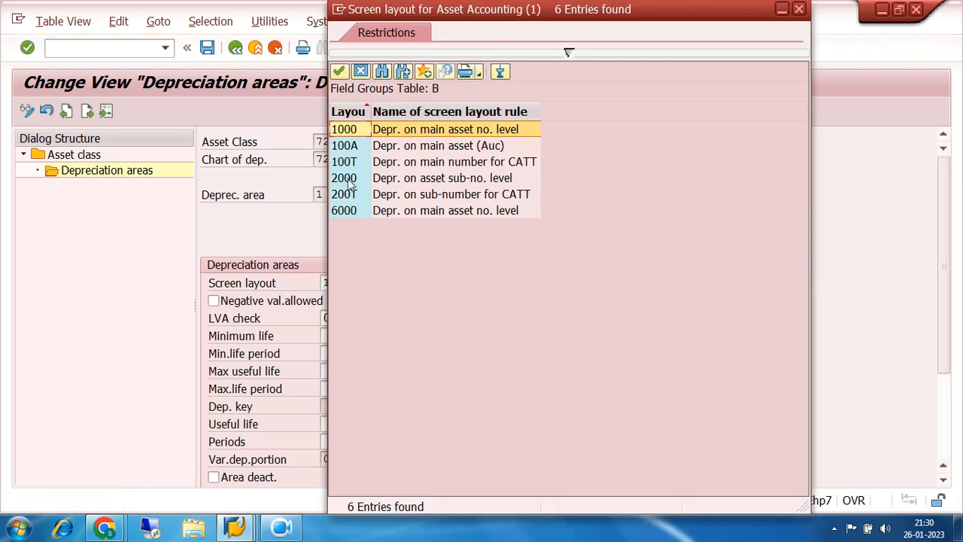
{"action": "double_click", "coordinate": [346, 179]}
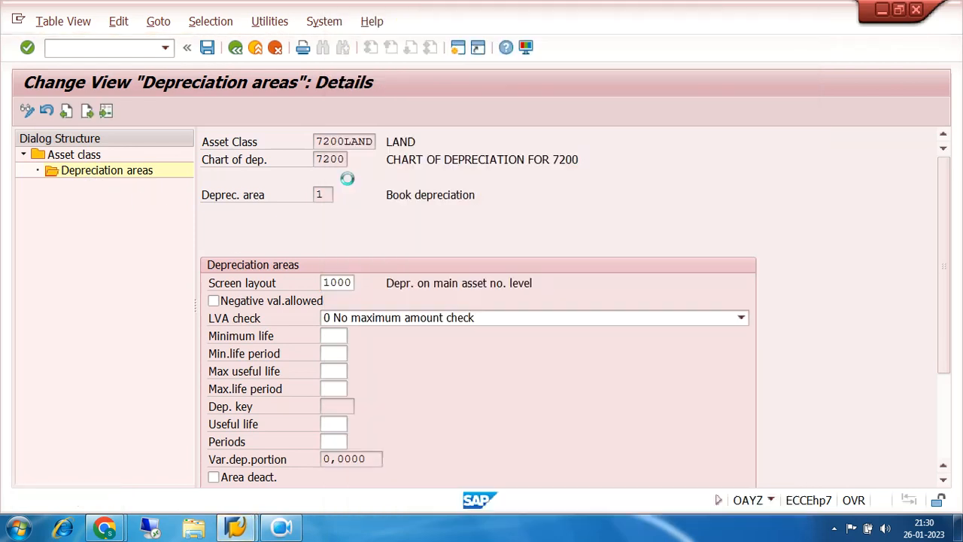
{"action": "left_click", "coordinate": [208, 48]}
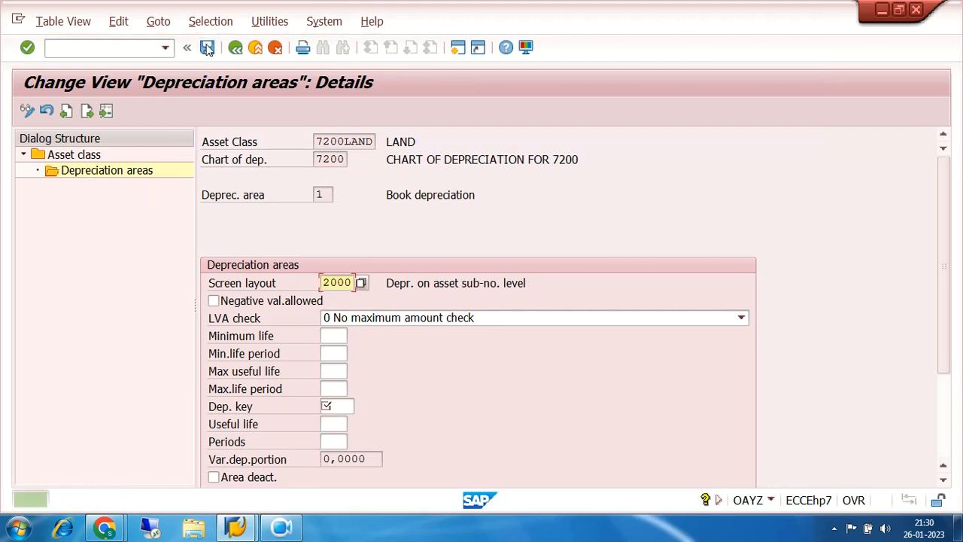
- Set the depreciation key of 7200LAND's book depreciation area to 0000, No depreciation and no interest, and save
{"action": "left_click", "coordinate": [346, 406]}
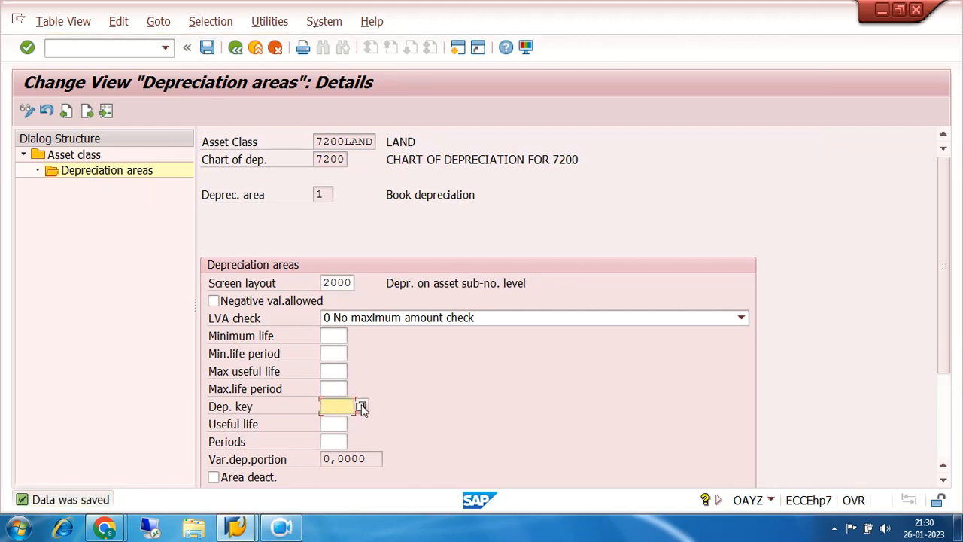
{"action": "left_click", "coordinate": [360, 407]}
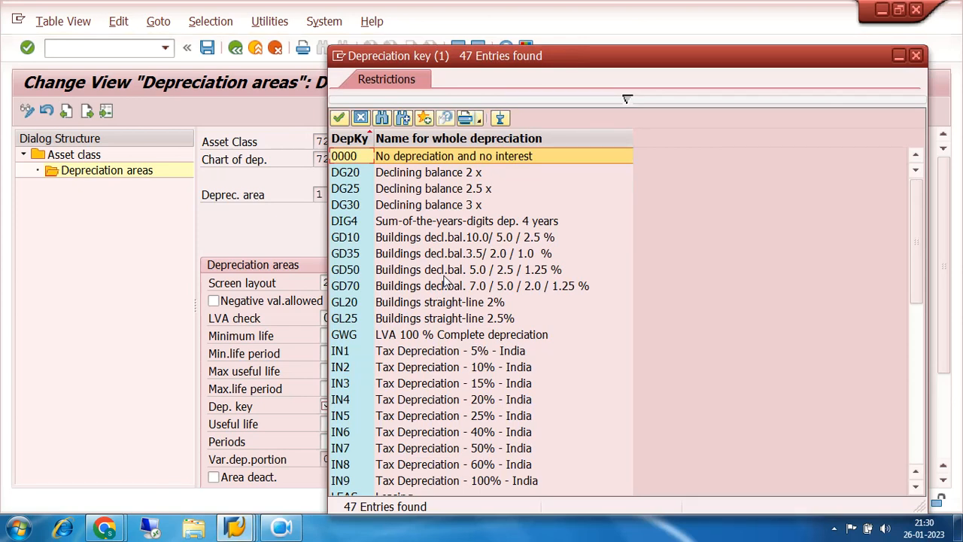
{"action": "double_click", "coordinate": [351, 157]}
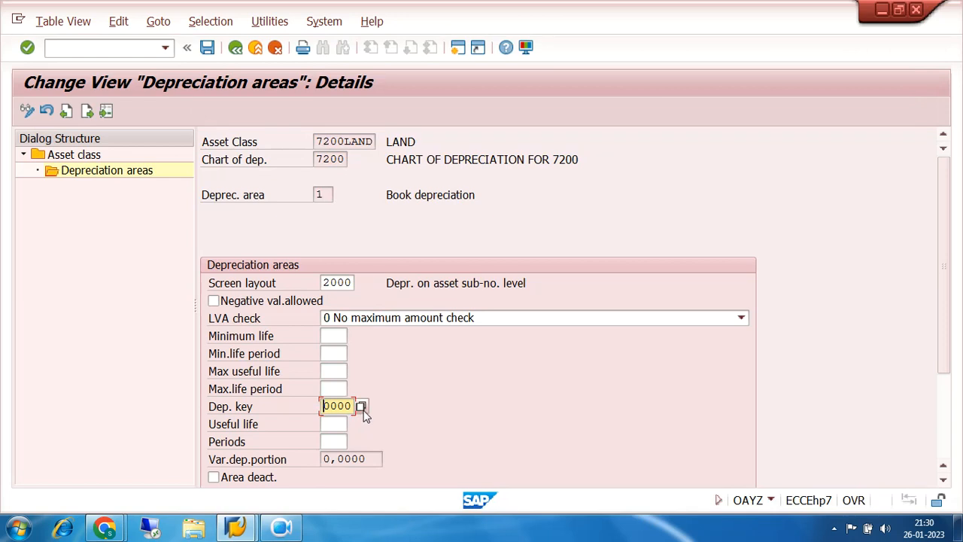
{"action": "left_click", "coordinate": [362, 410]}
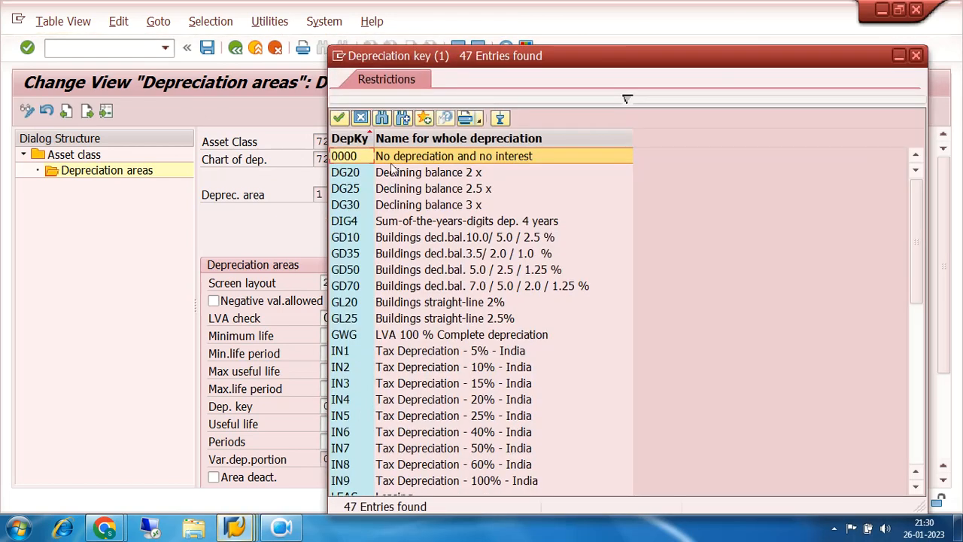
{"action": "double_click", "coordinate": [347, 156]}
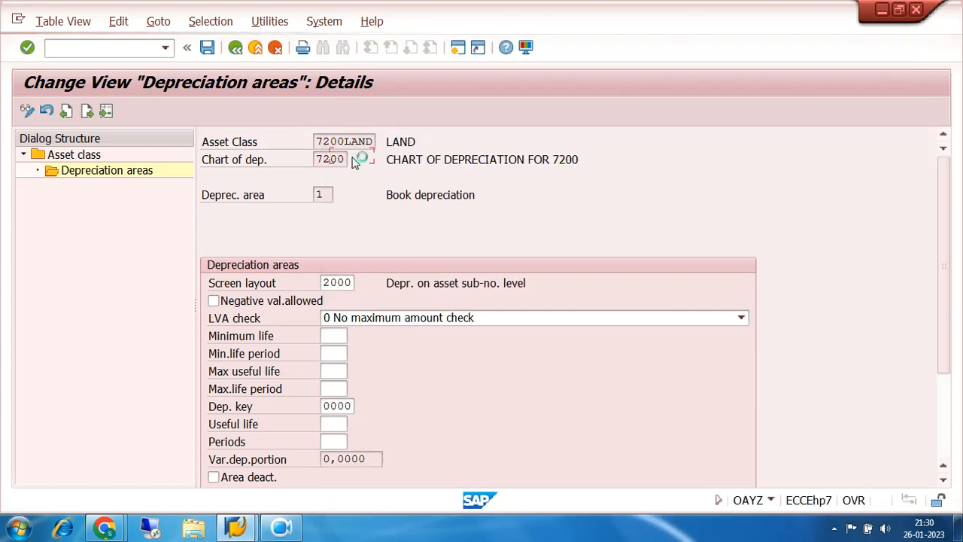
{"action": "left_click", "coordinate": [206, 49]}
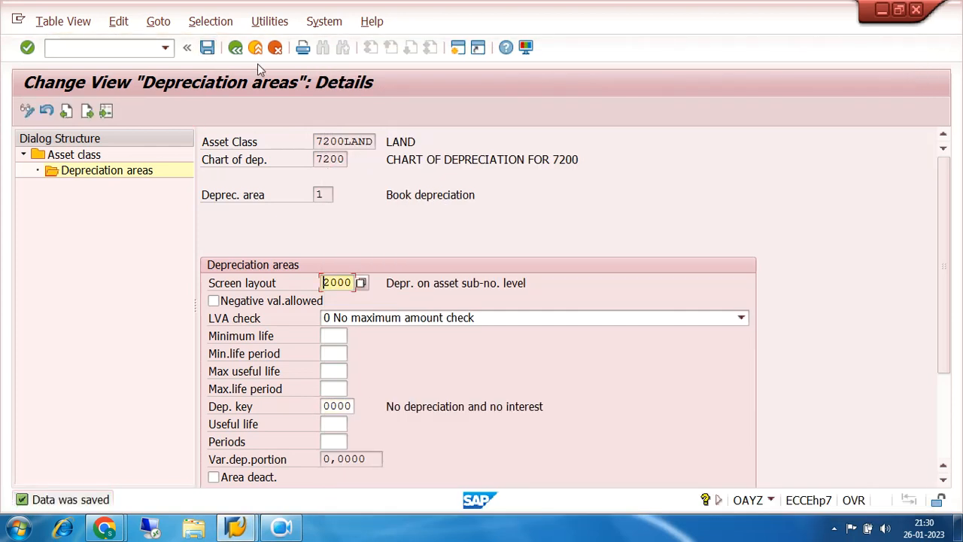
- Change 7200LAND's book depreciation key to DG20, Declining balance 2 x, in the depreciation areas overview and save
{"action": "left_click", "coordinate": [235, 49]}
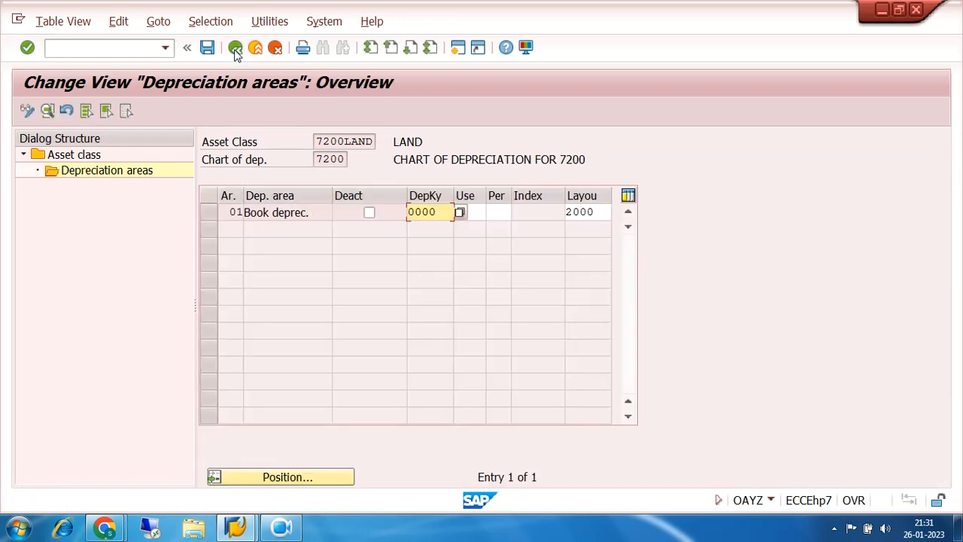
{"action": "left_click", "coordinate": [460, 215]}
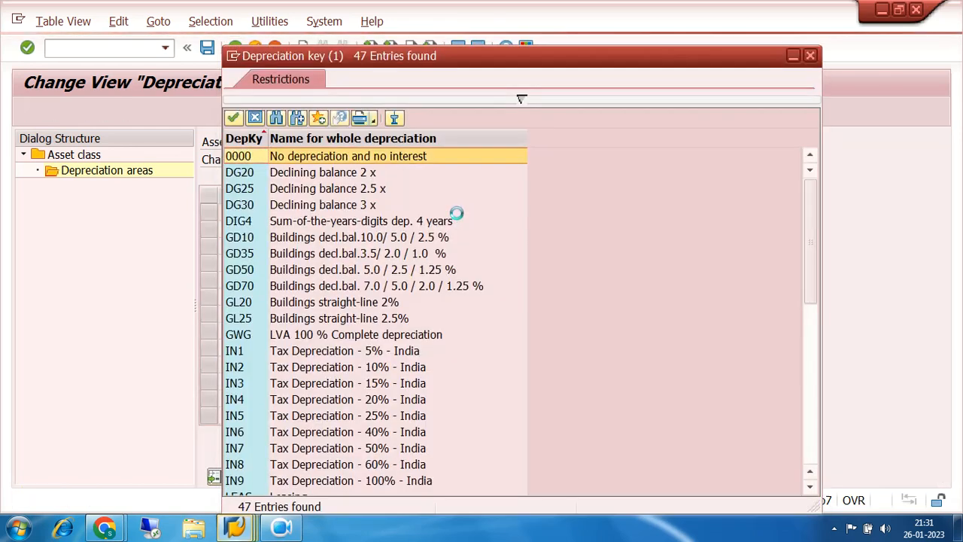
{"action": "double_click", "coordinate": [248, 172]}
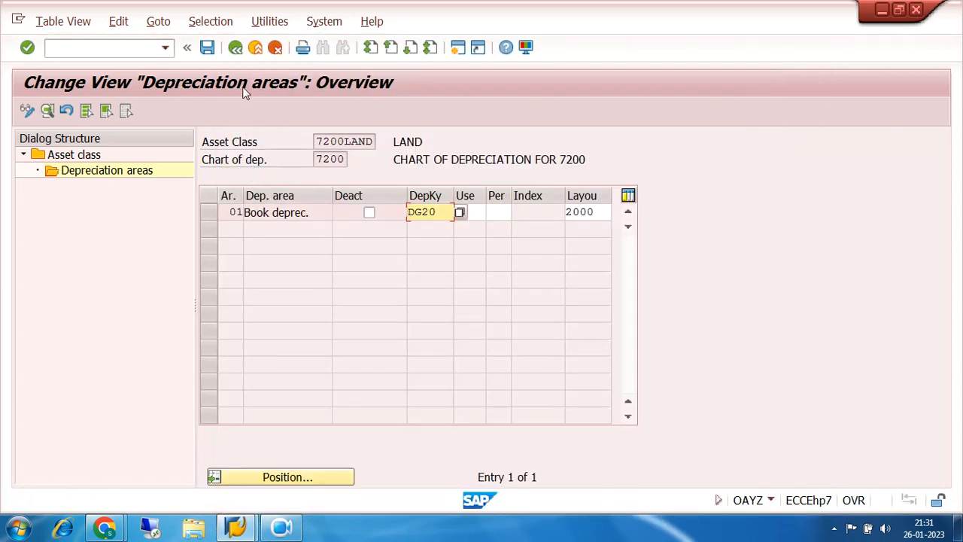
{"action": "left_click", "coordinate": [207, 50]}
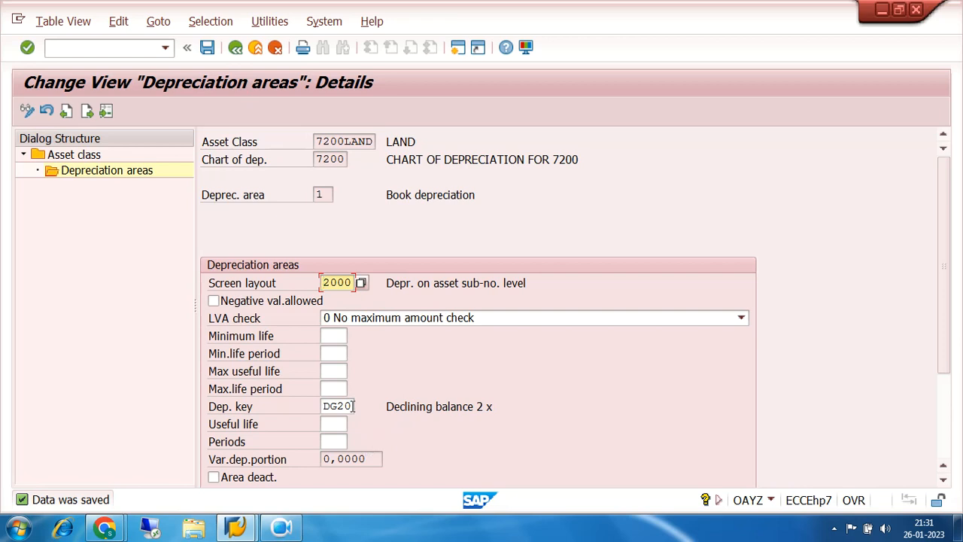
- Set 7200LAND's book depreciation key back to 0000 in the depreciation areas overview, save, and return to the asset class list
{"action": "left_click", "coordinate": [236, 48]}
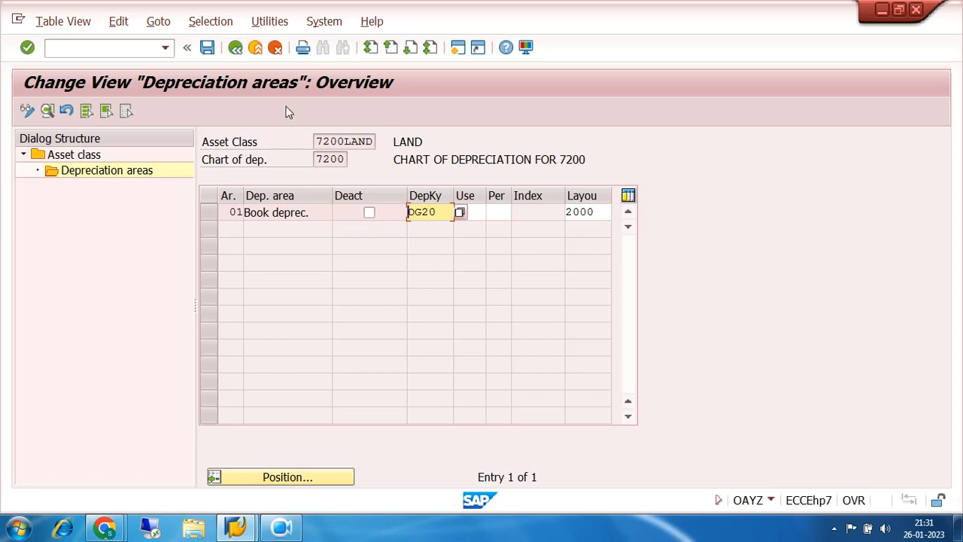
{"action": "left_click", "coordinate": [460, 214]}
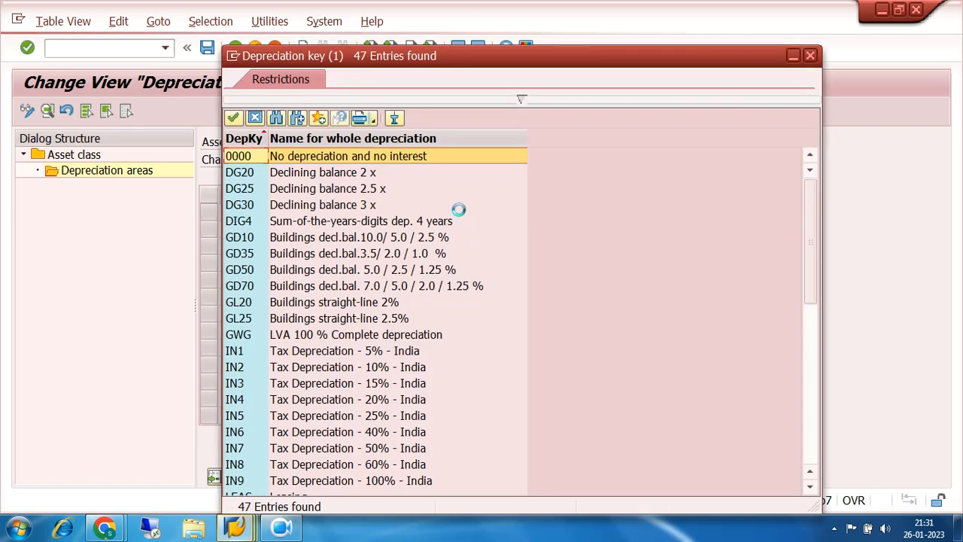
{"action": "left_click", "coordinate": [244, 161]}
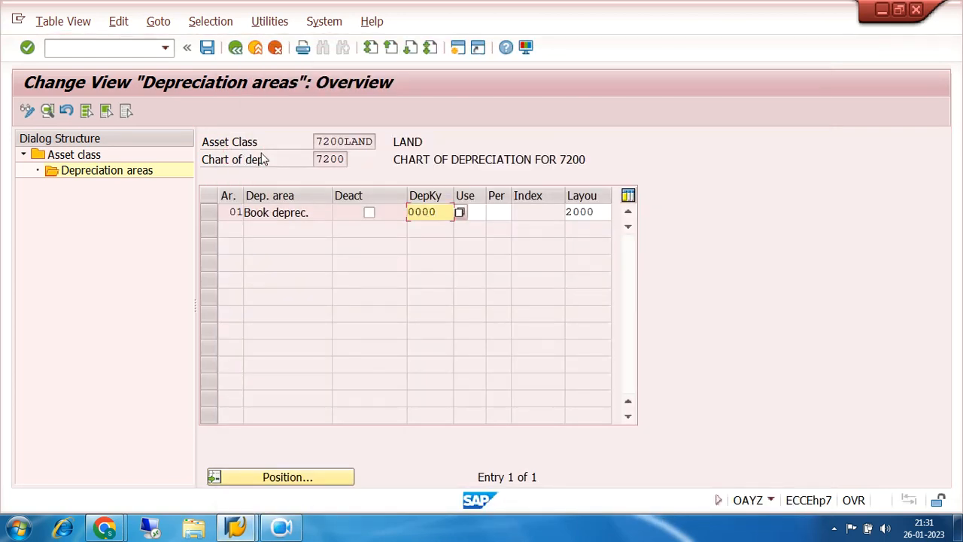
{"action": "left_click", "coordinate": [208, 48]}
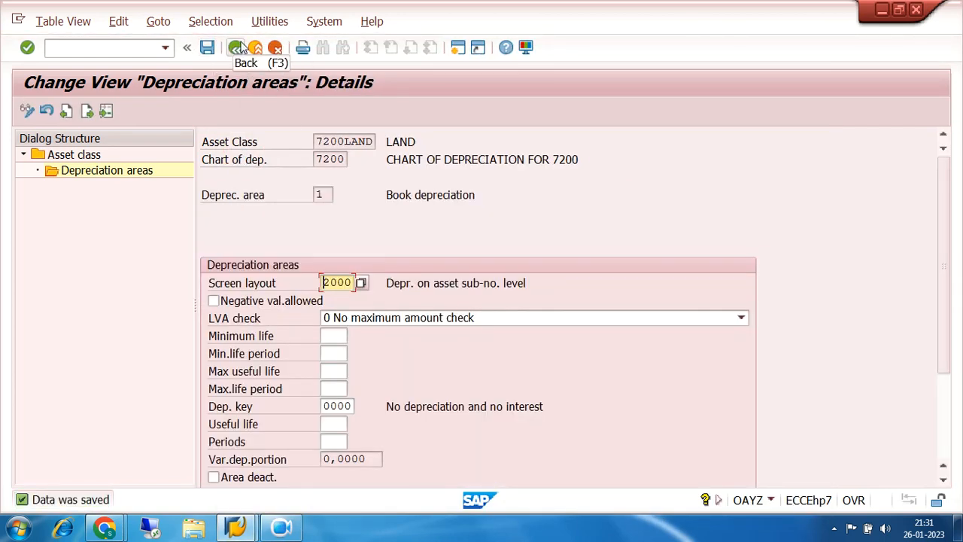
{"action": "left_click", "coordinate": [236, 48]}
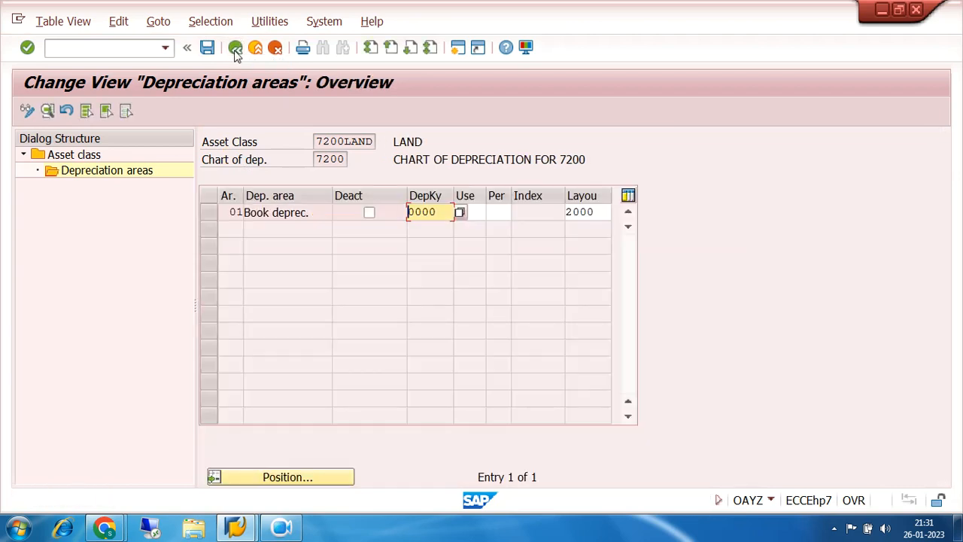
{"action": "left_click", "coordinate": [235, 50]}
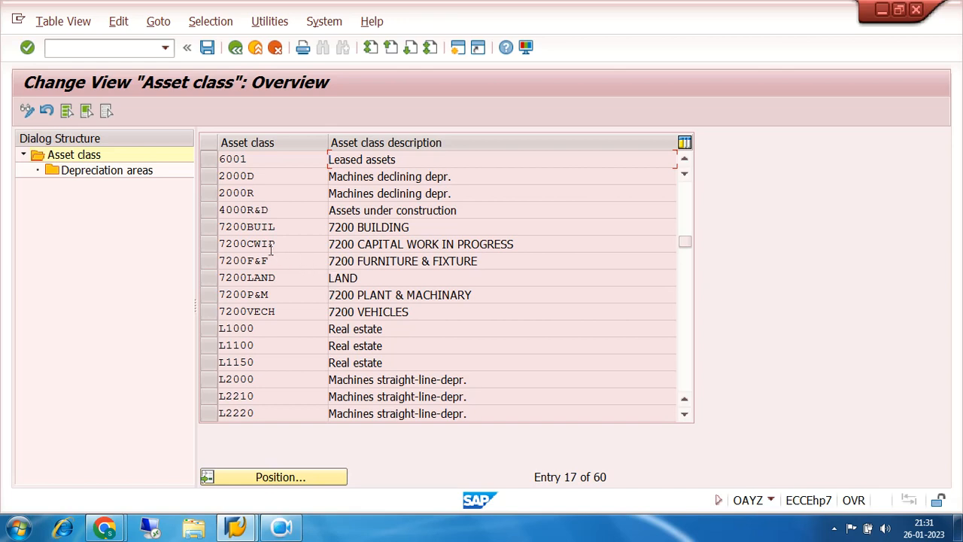
- Assign screen layout 2000 to book depreciation area 1 of class 7200BUIL, clear the area's deactivation and save
{"action": "left_click", "coordinate": [211, 228]}
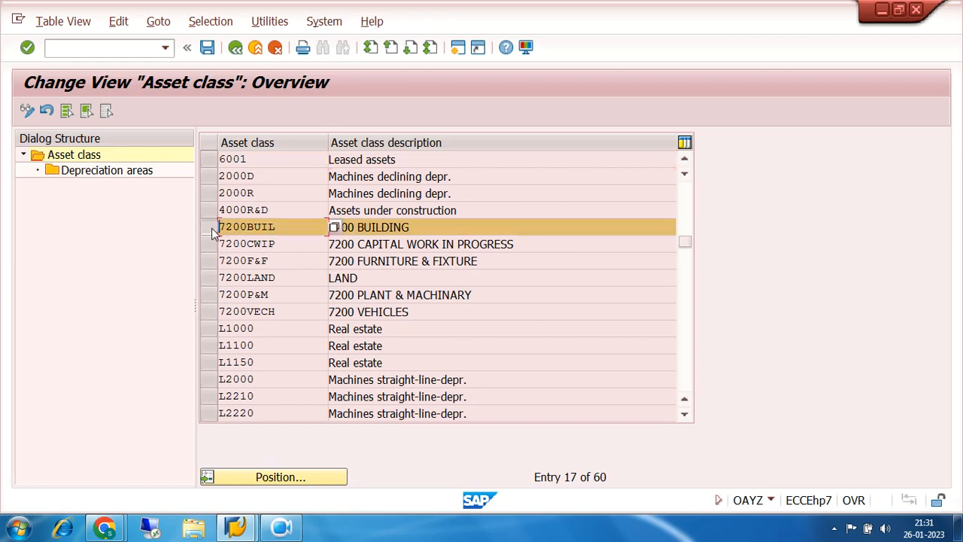
{"action": "double_click", "coordinate": [96, 175]}
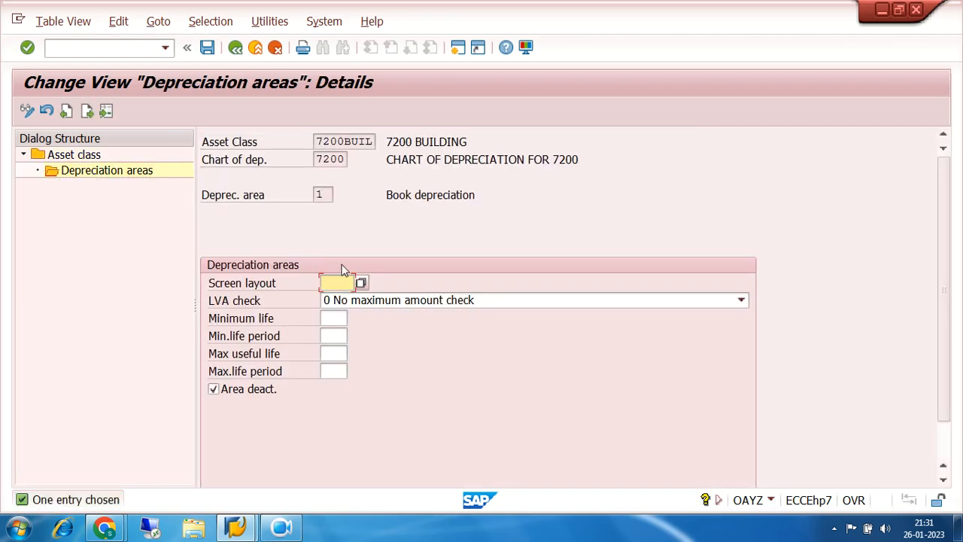
{"action": "left_click", "coordinate": [361, 283]}
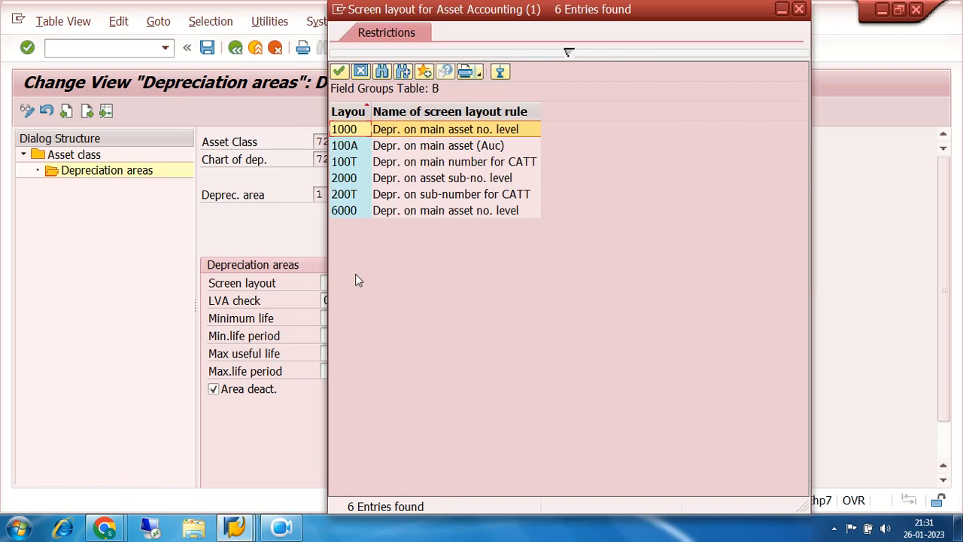
{"action": "double_click", "coordinate": [349, 181]}
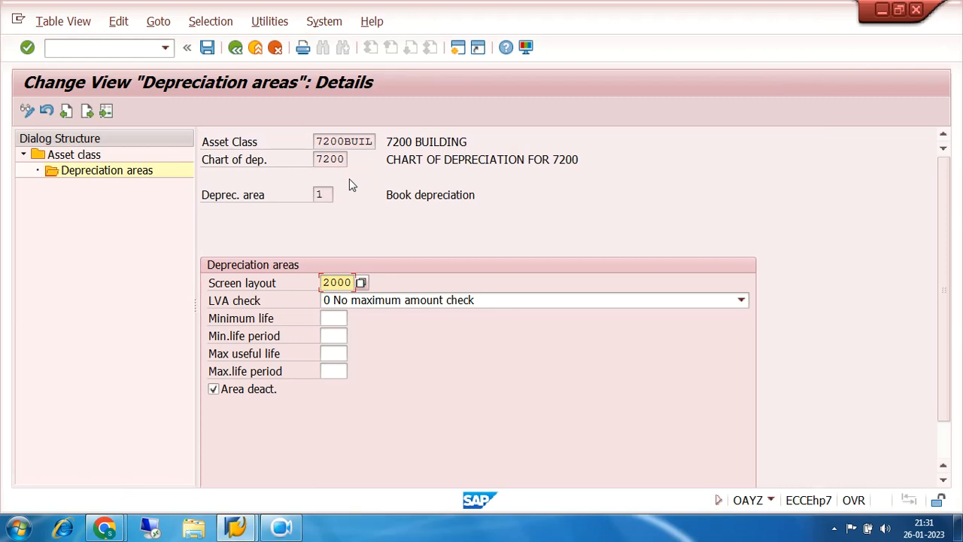
{"action": "left_click", "coordinate": [213, 389]}
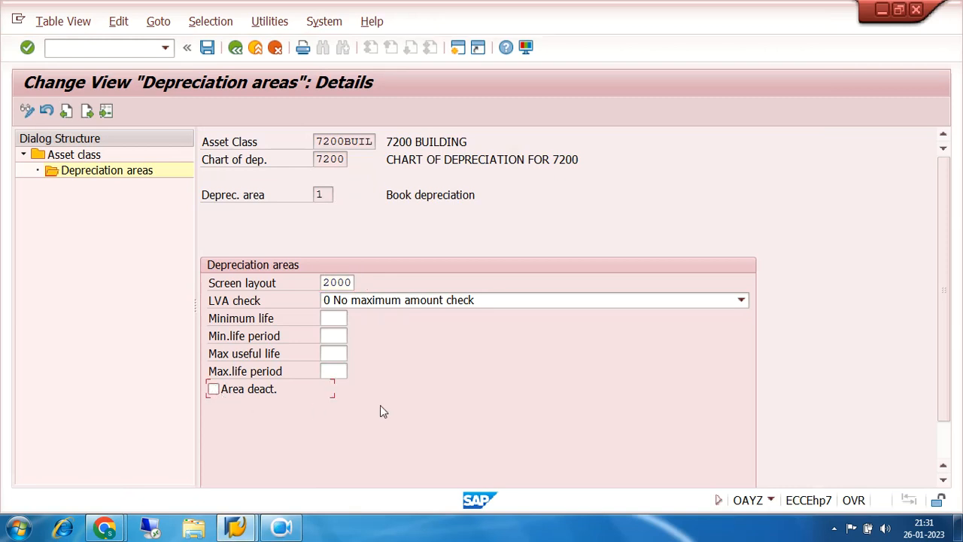
{"action": "left_click", "coordinate": [209, 49]}
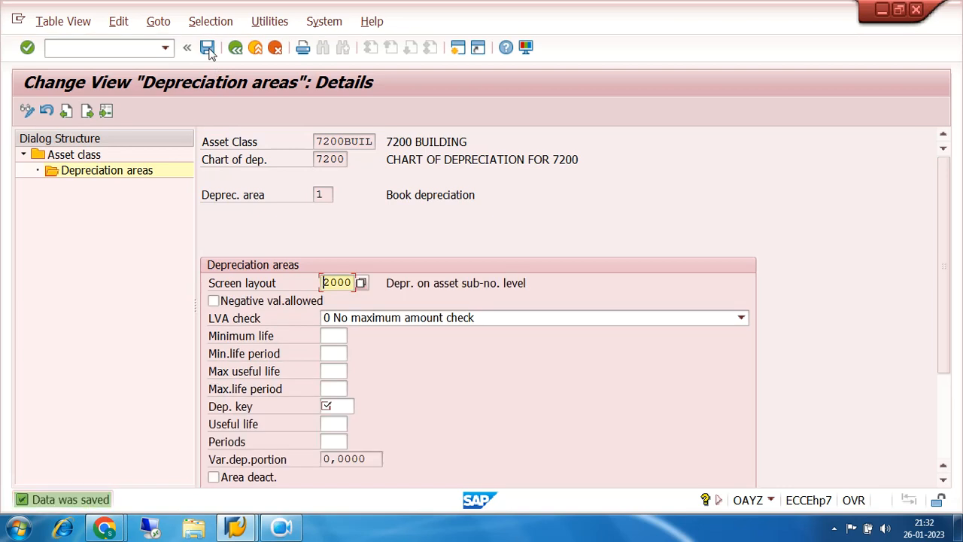
- Set the depreciation key of 7200BUIL's book depreciation area to 0000, No depreciation and no interest, save, and return to the asset class list
{"action": "left_click", "coordinate": [329, 407]}
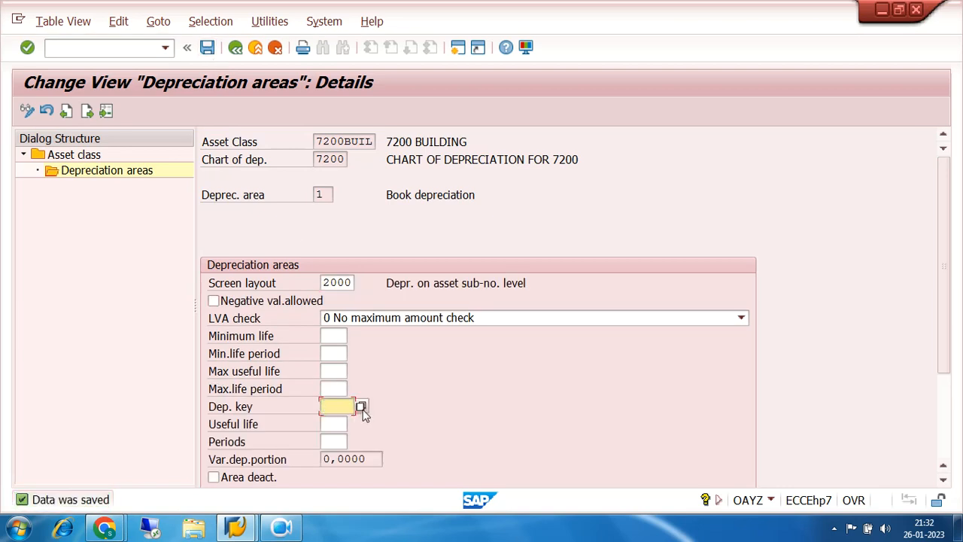
{"action": "left_click", "coordinate": [361, 407]}
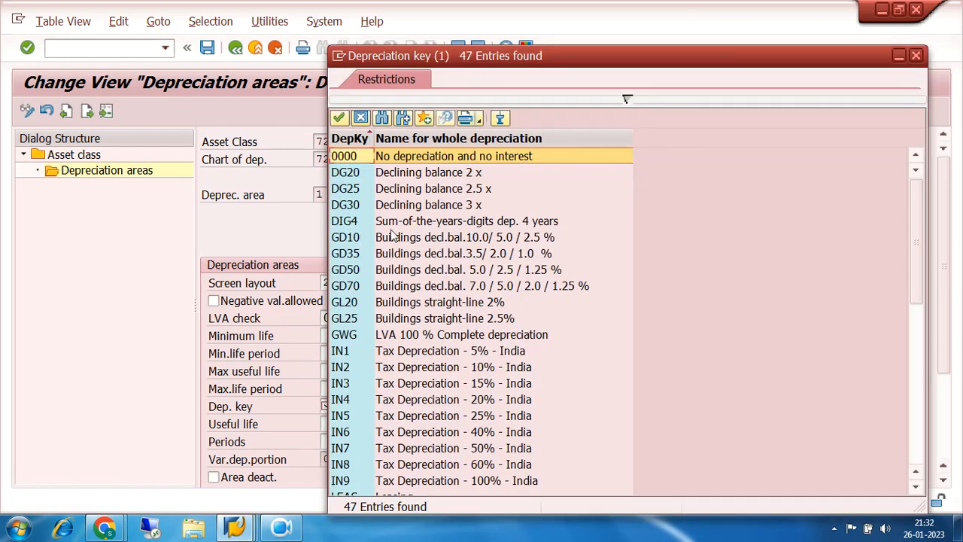
{"action": "double_click", "coordinate": [357, 159]}
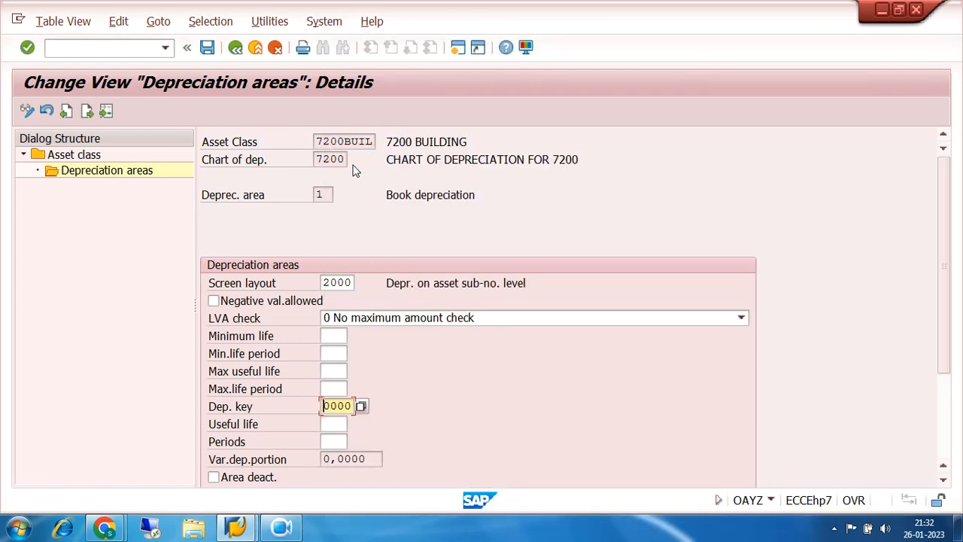
{"action": "left_click", "coordinate": [208, 50]}
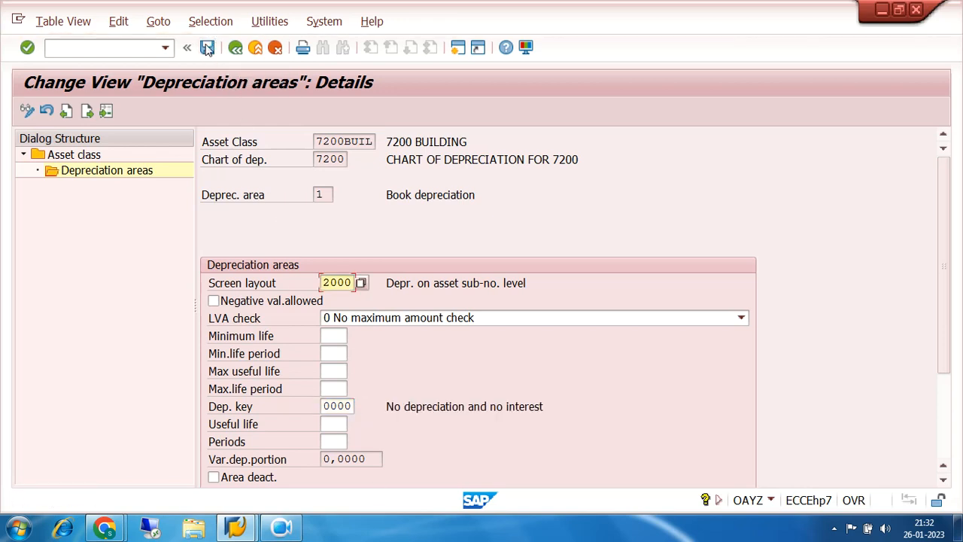
{"action": "left_click", "coordinate": [235, 48]}
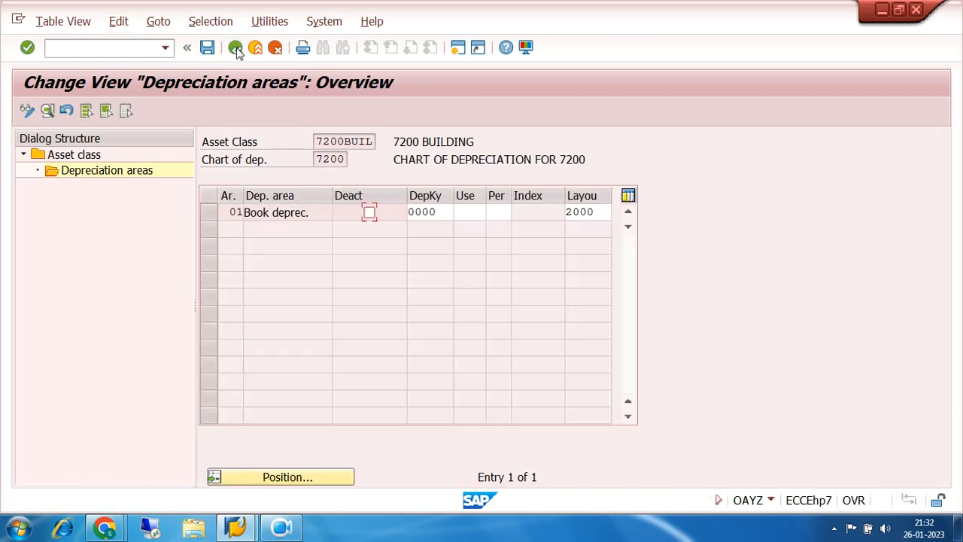
{"action": "left_click", "coordinate": [236, 48]}
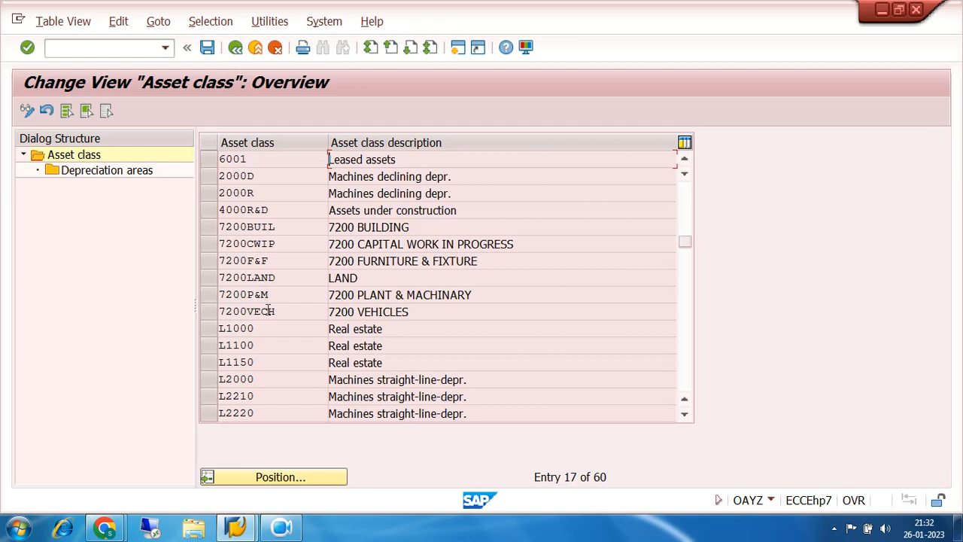
- Assign screen layout 2000 to book depreciation area 1 of class 7200P&M, clear the area's deactivation and save
{"action": "left_click", "coordinate": [209, 294]}
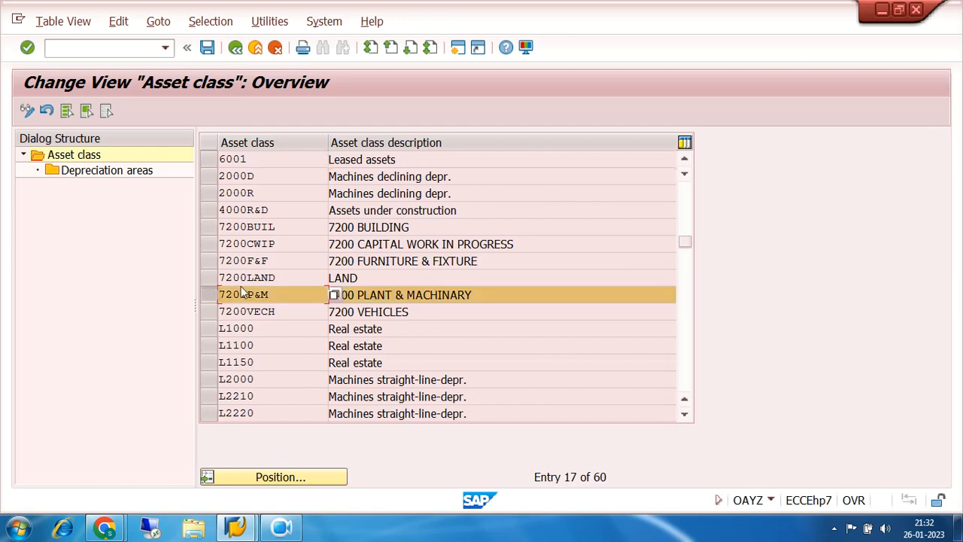
{"action": "double_click", "coordinate": [122, 172]}
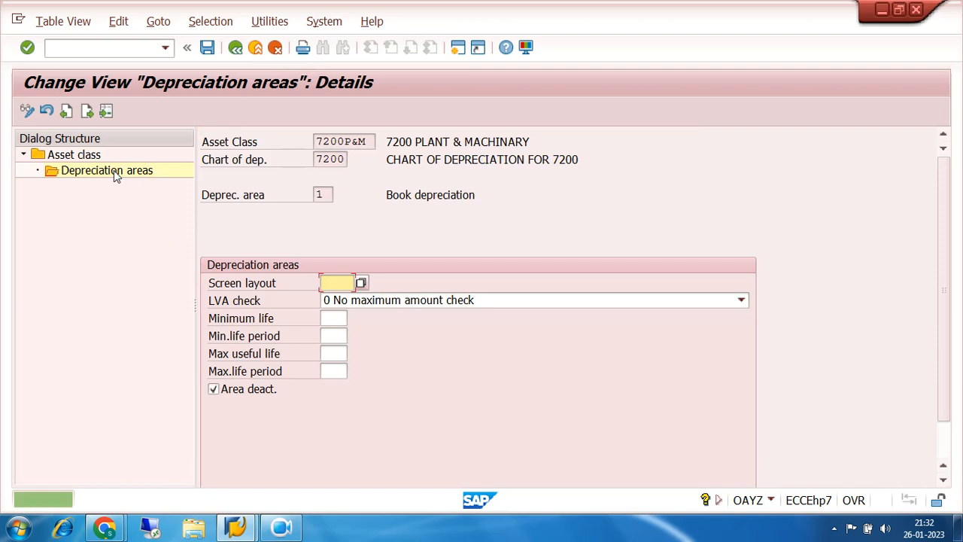
{"action": "left_click", "coordinate": [361, 283]}
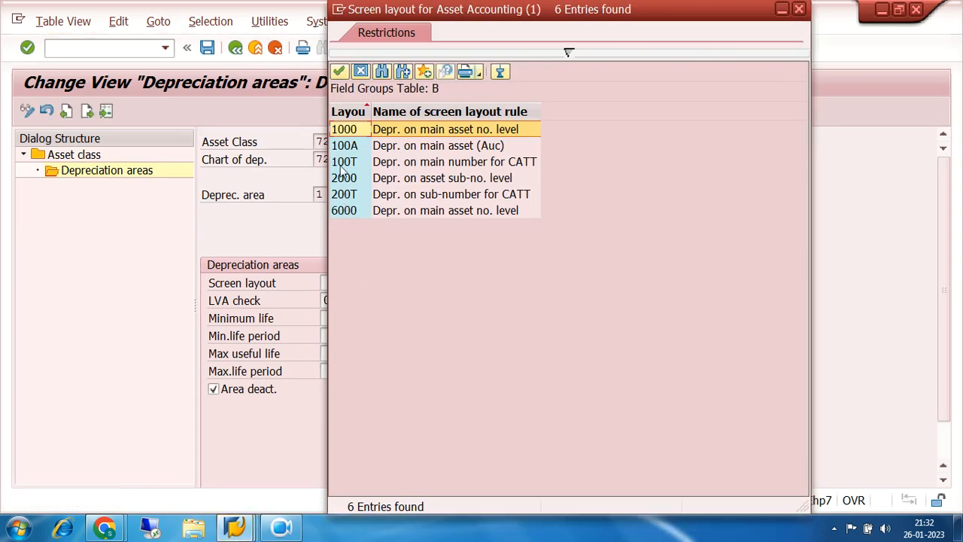
{"action": "double_click", "coordinate": [346, 178]}
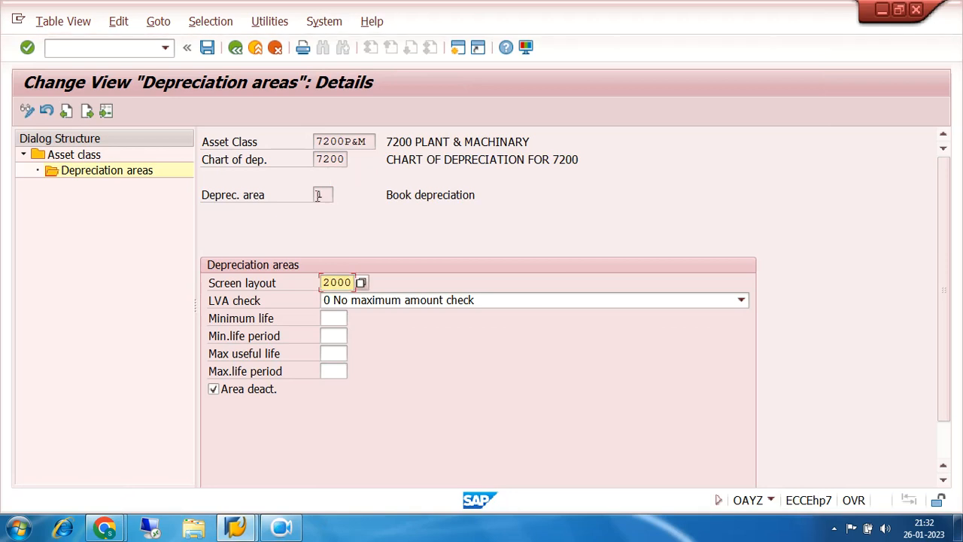
{"action": "left_click", "coordinate": [213, 391]}
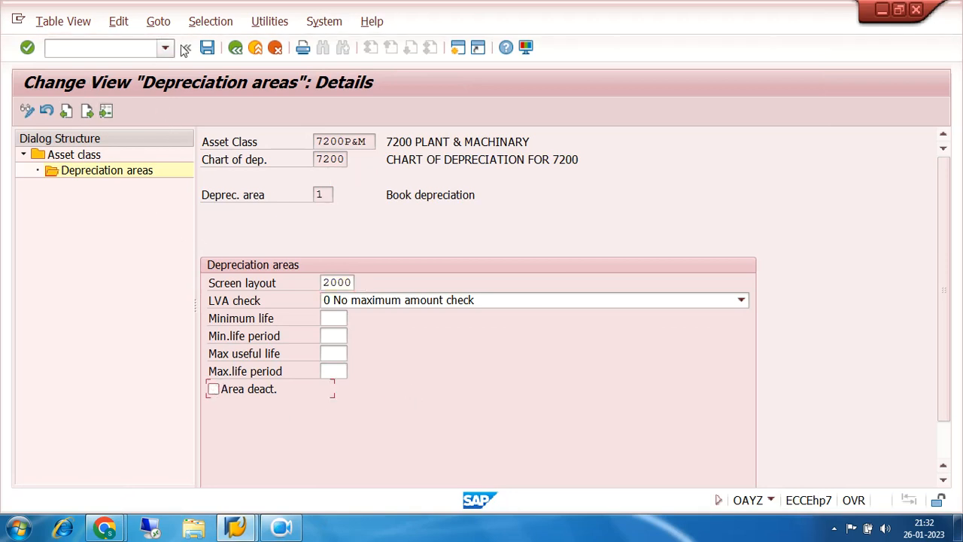
{"action": "left_click", "coordinate": [208, 48]}
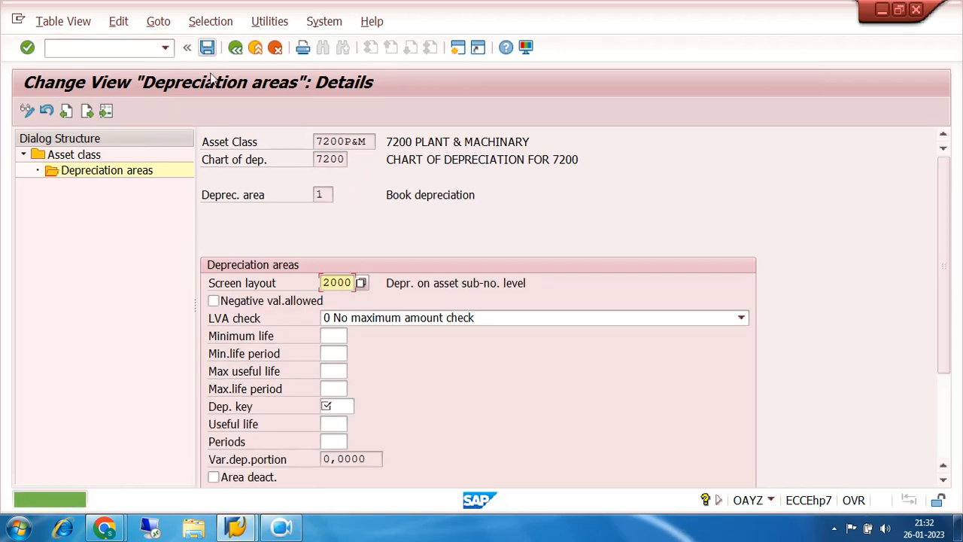
- Set the depreciation key of 7200P&M's book depreciation area to 0000, No depreciation and no interest, save, and return to the asset class list
{"action": "left_click", "coordinate": [344, 407]}
{"action": "left_click", "coordinate": [360, 405]}
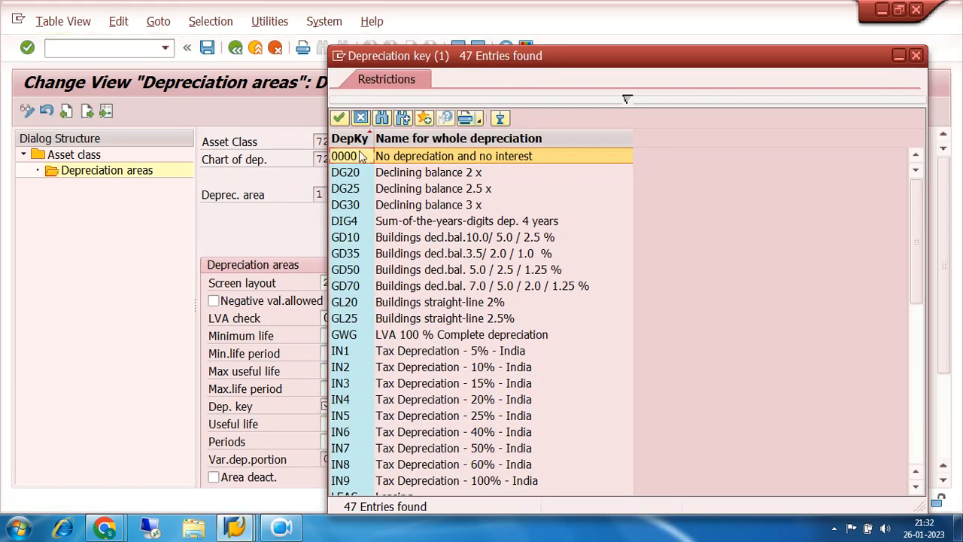
{"action": "double_click", "coordinate": [359, 158]}
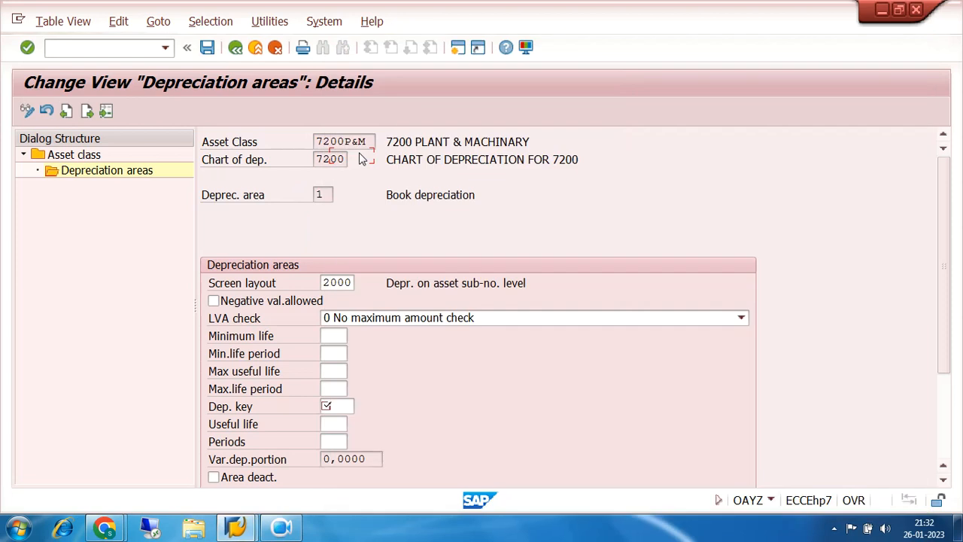
{"action": "left_click", "coordinate": [207, 48]}
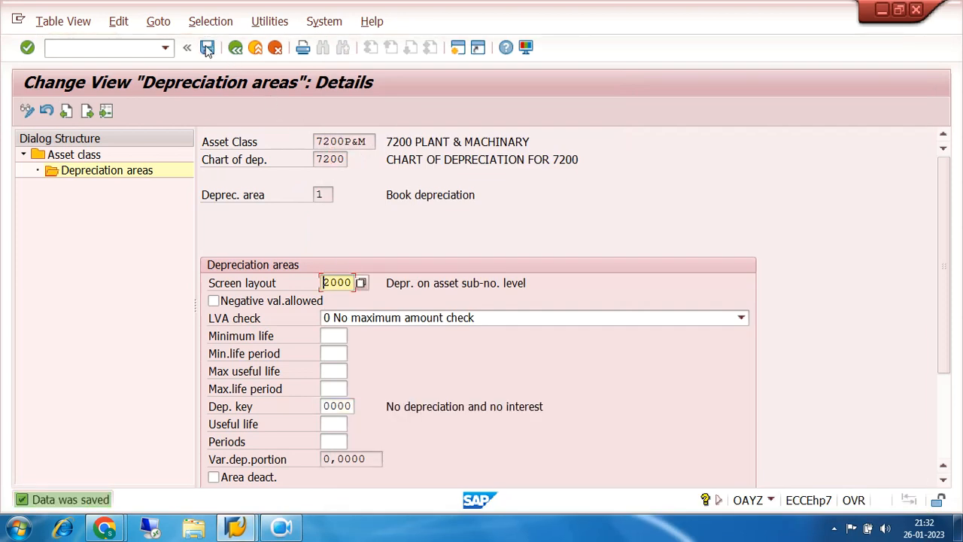
{"action": "left_click", "coordinate": [236, 48]}
{"action": "left_click", "coordinate": [235, 48]}
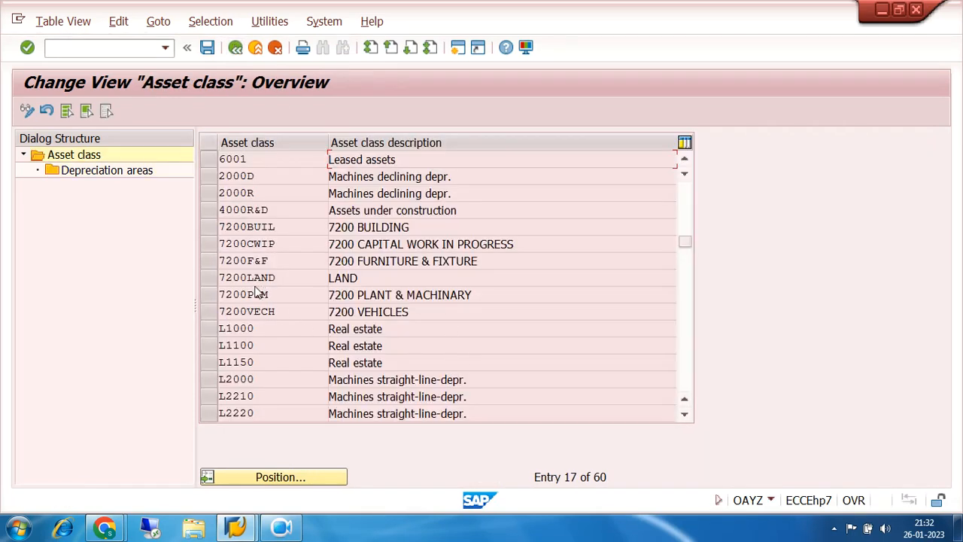
- Assign screen layout 2000 to book depreciation area 1 of class 7200F&F, clear the area's deactivation and save
{"action": "left_click", "coordinate": [211, 261]}
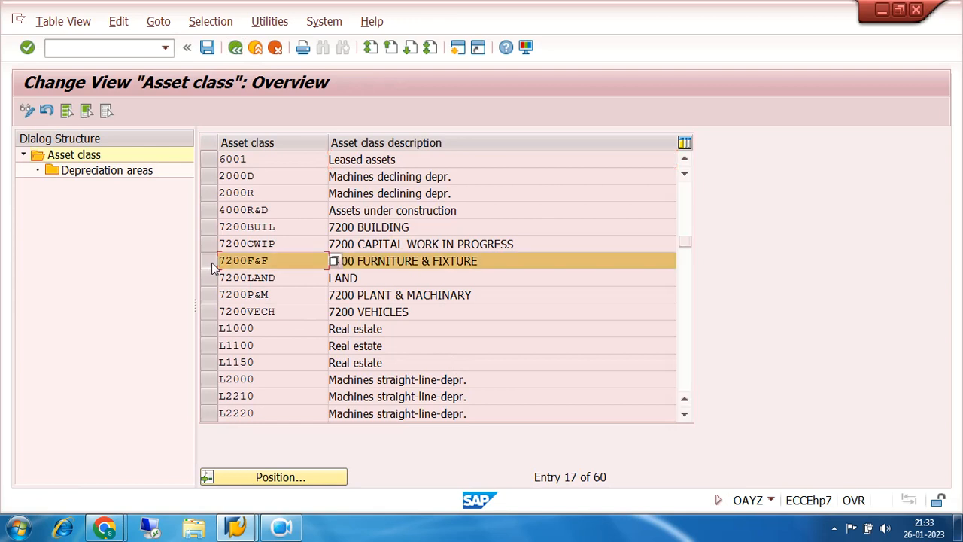
{"action": "double_click", "coordinate": [98, 172]}
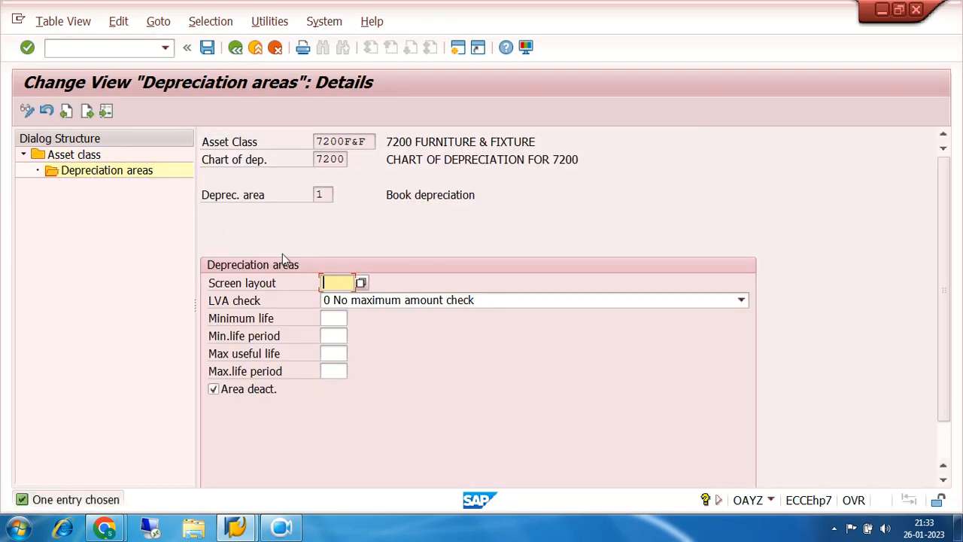
{"action": "left_click", "coordinate": [360, 283]}
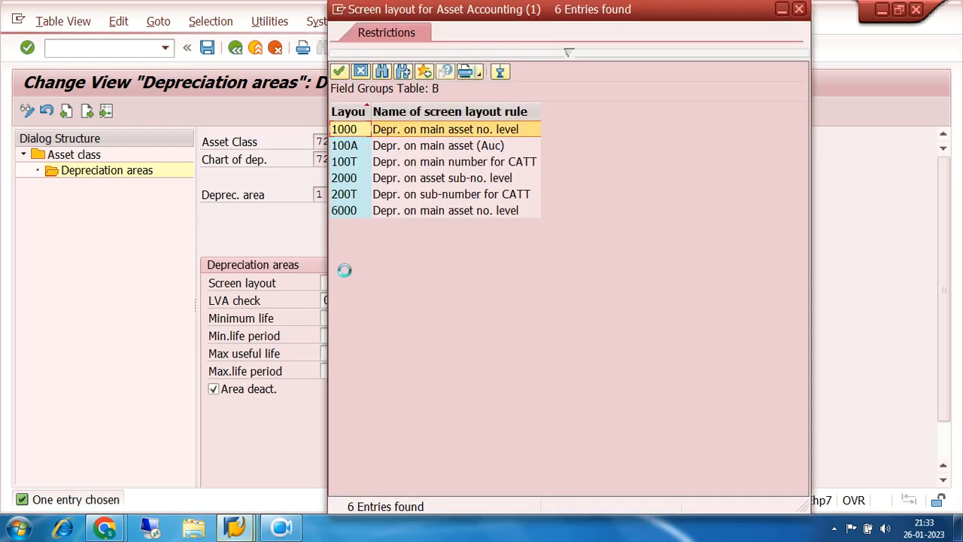
{"action": "double_click", "coordinate": [342, 179]}
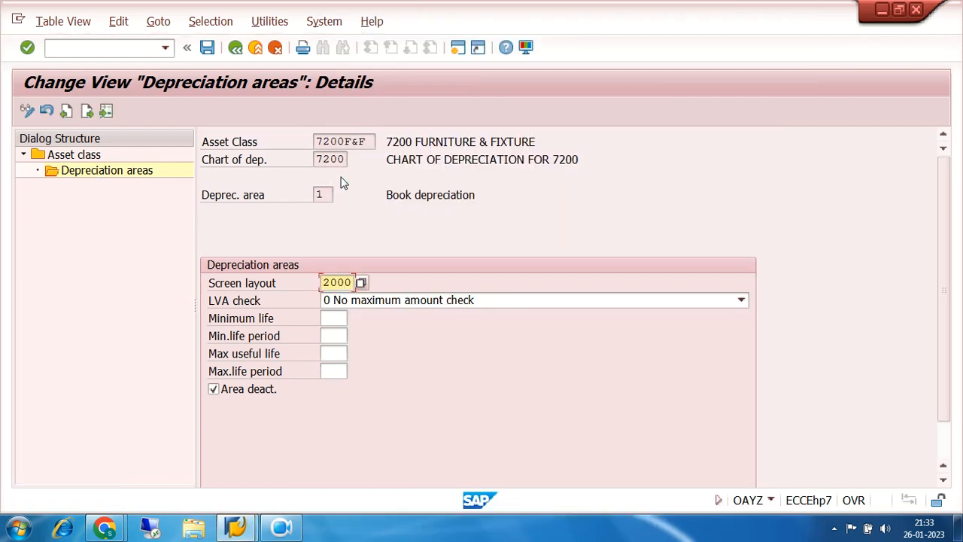
{"action": "left_click", "coordinate": [214, 390]}
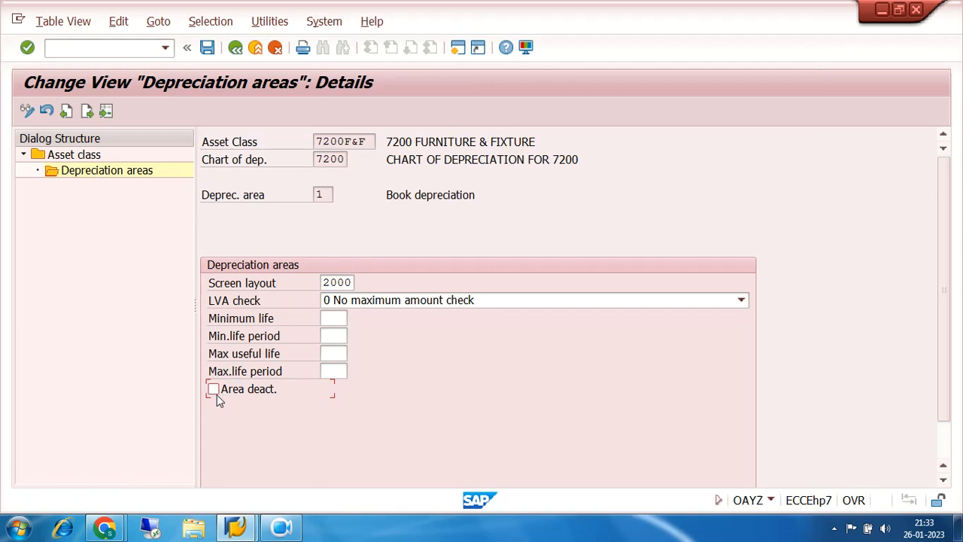
{"action": "left_click", "coordinate": [207, 48]}
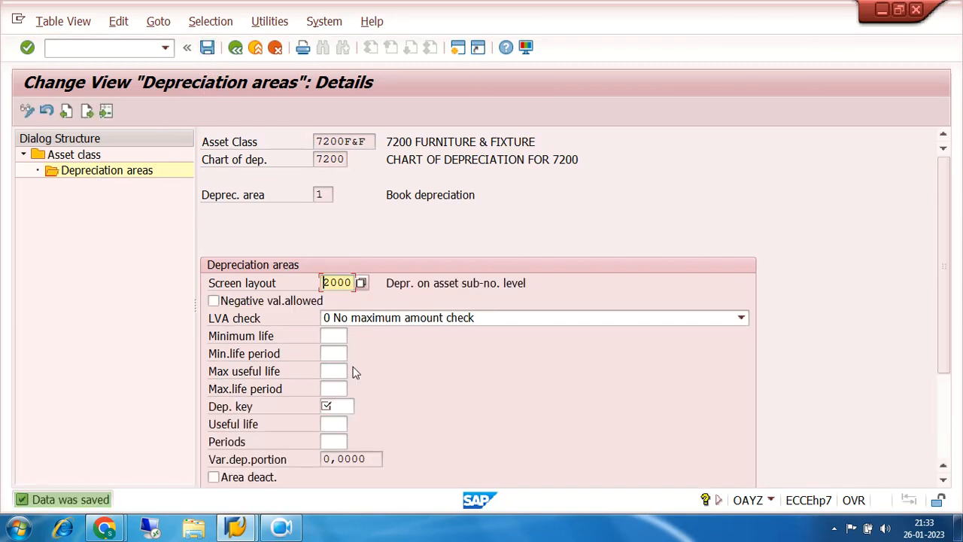
- Set the depreciation key of 7200F&F's book depreciation area to 0000, No depreciation and no interest, save, and return to the asset class list
{"action": "left_click", "coordinate": [340, 406]}
{"action": "left_click", "coordinate": [361, 406]}
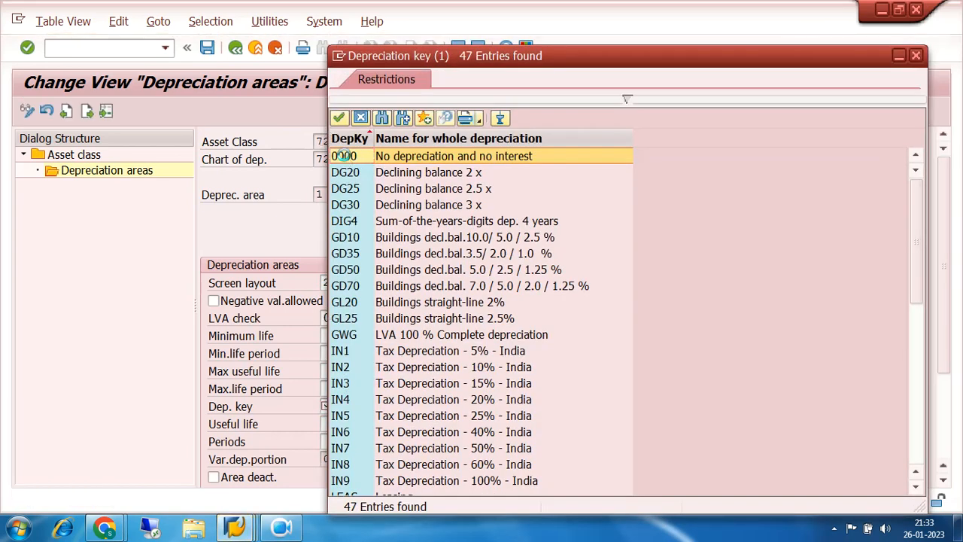
{"action": "double_click", "coordinate": [344, 156]}
{"action": "left_click", "coordinate": [207, 48]}
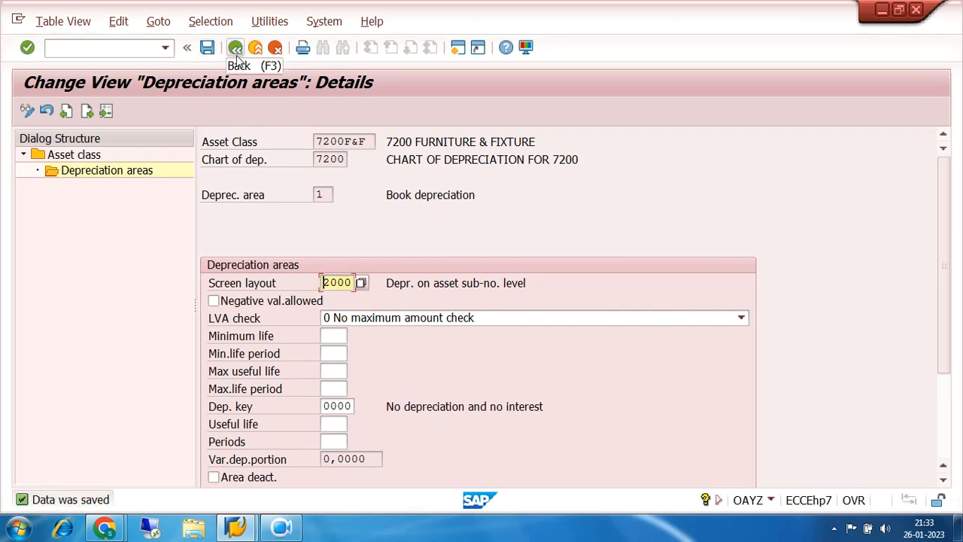
{"action": "left_click", "coordinate": [236, 48]}
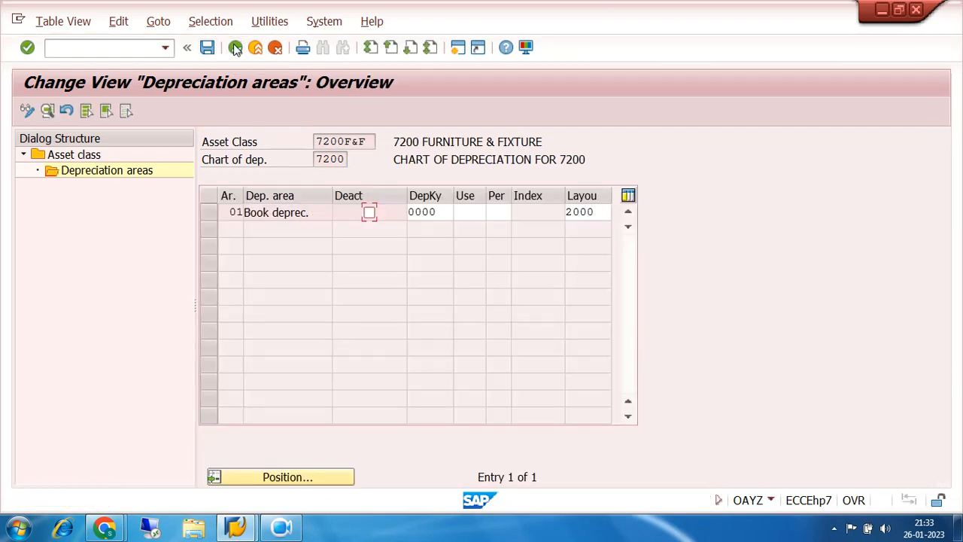
{"action": "left_click", "coordinate": [235, 48]}
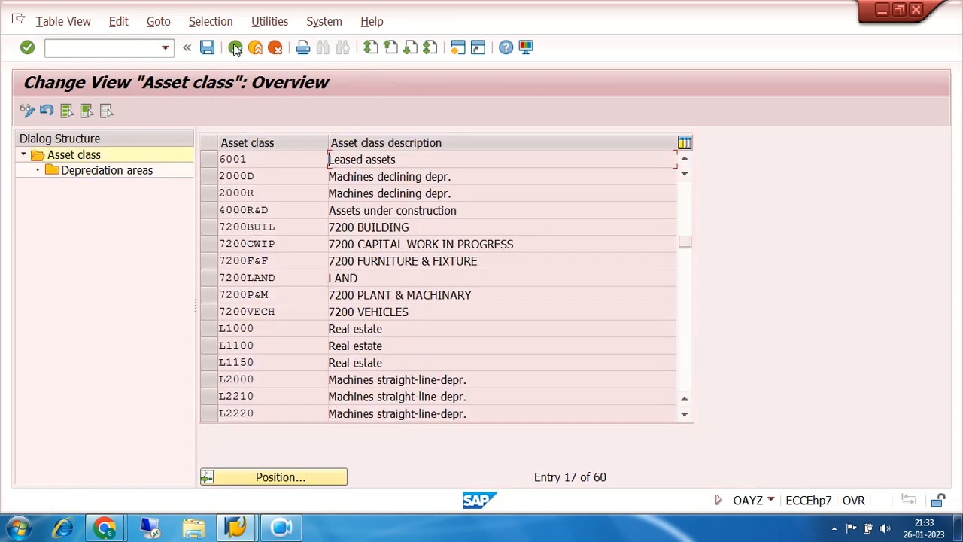
- Assign screen layout 100A, Depr. on main asset (Auc), to 7200CWIP's book depreciation area, clear its deactivation, save, and return to the depreciation areas overview
{"action": "left_click", "coordinate": [209, 244]}
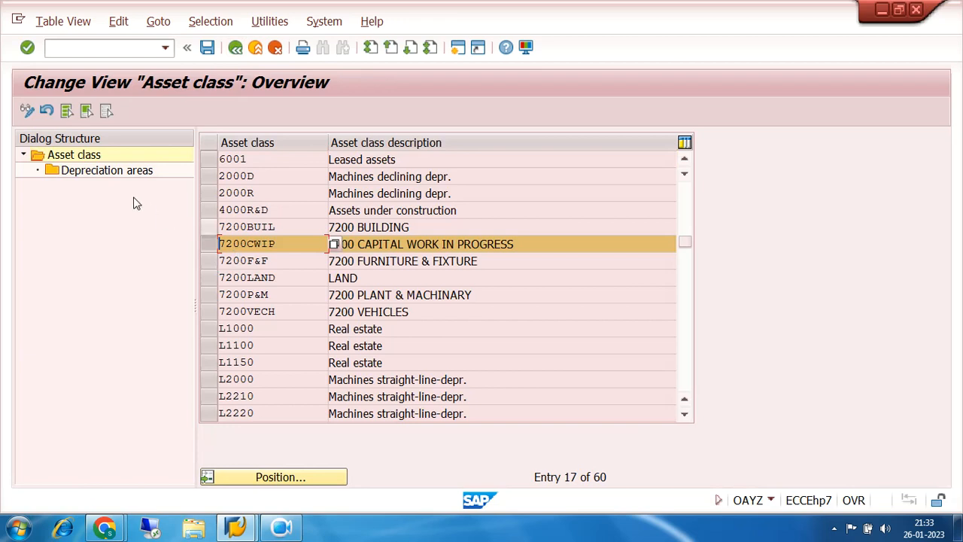
{"action": "double_click", "coordinate": [91, 172]}
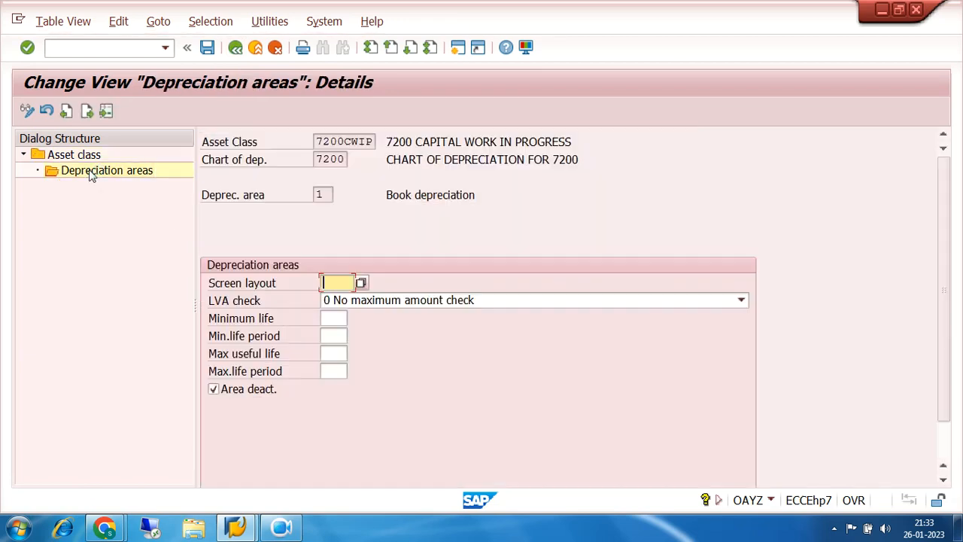
{"action": "left_click", "coordinate": [361, 282]}
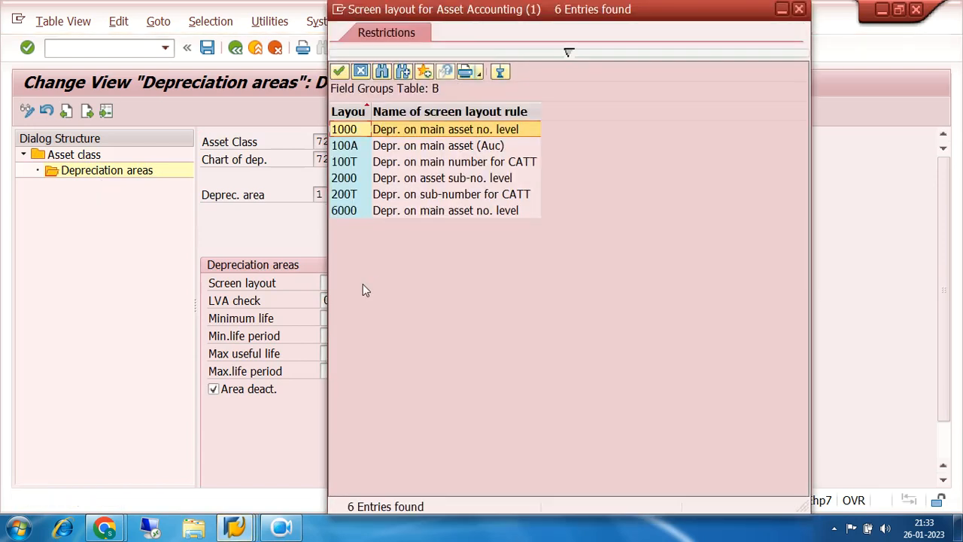
{"action": "left_click", "coordinate": [366, 150]}
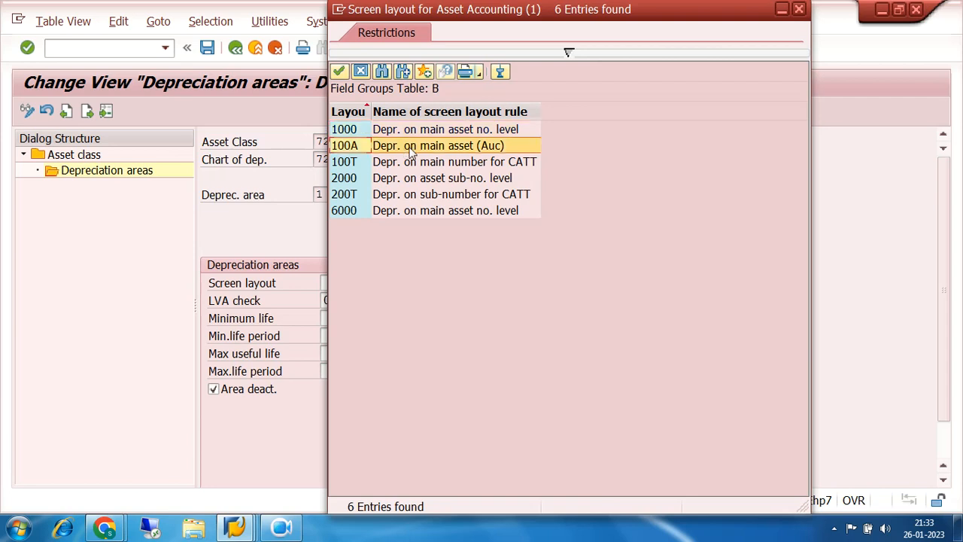
{"action": "double_click", "coordinate": [358, 151]}
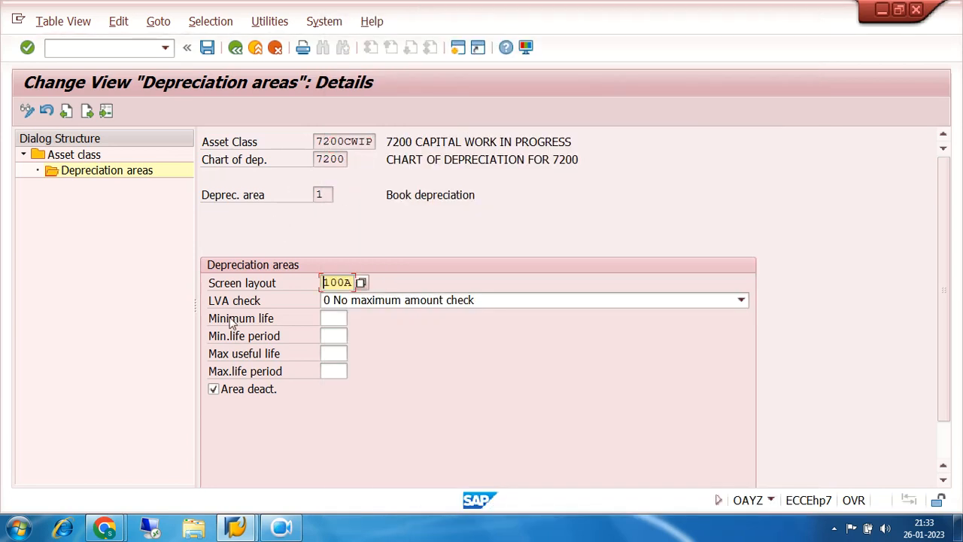
{"action": "left_click", "coordinate": [214, 389]}
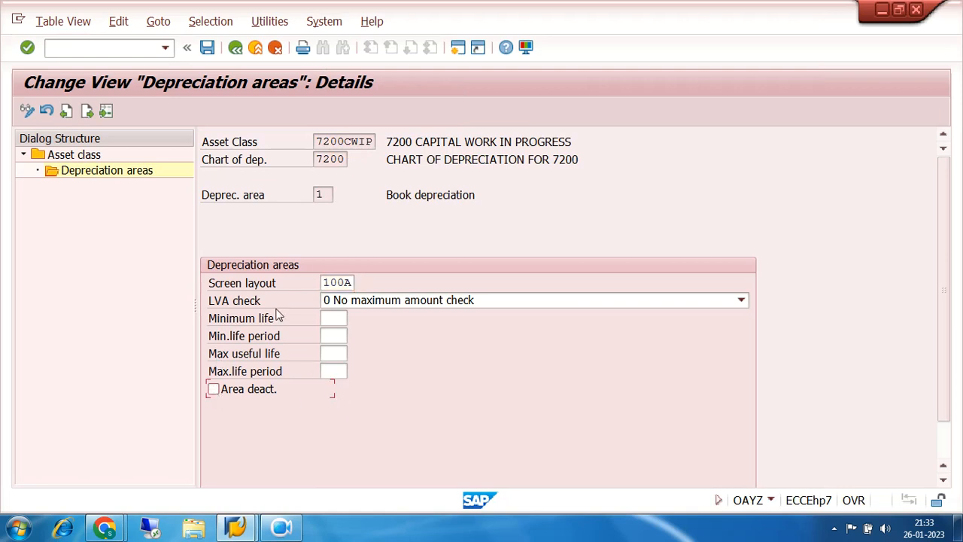
{"action": "left_click", "coordinate": [207, 47]}
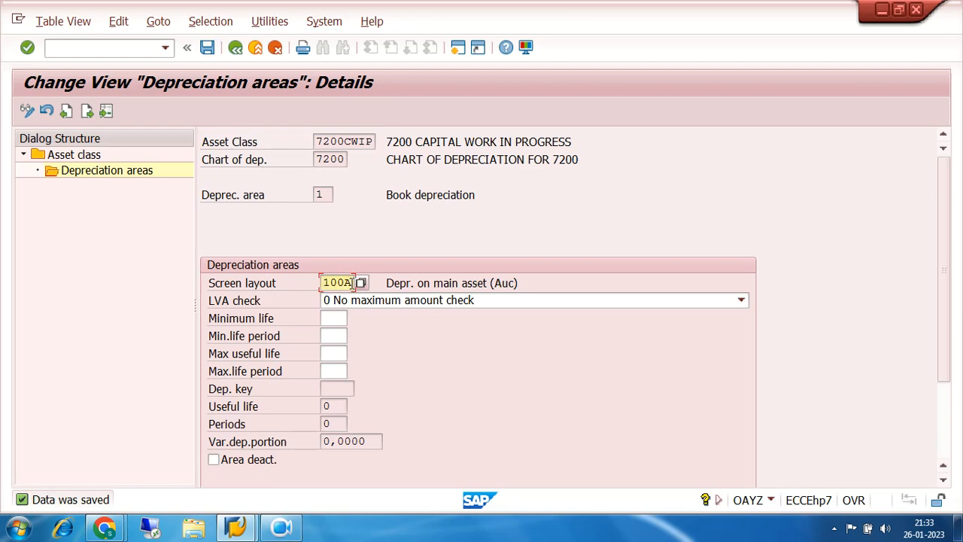
{"action": "left_click_drag", "start_coordinate": [351, 283], "coordinate": [309, 287]}
{"action": "left_click_drag", "start_coordinate": [533, 283], "coordinate": [382, 296]}
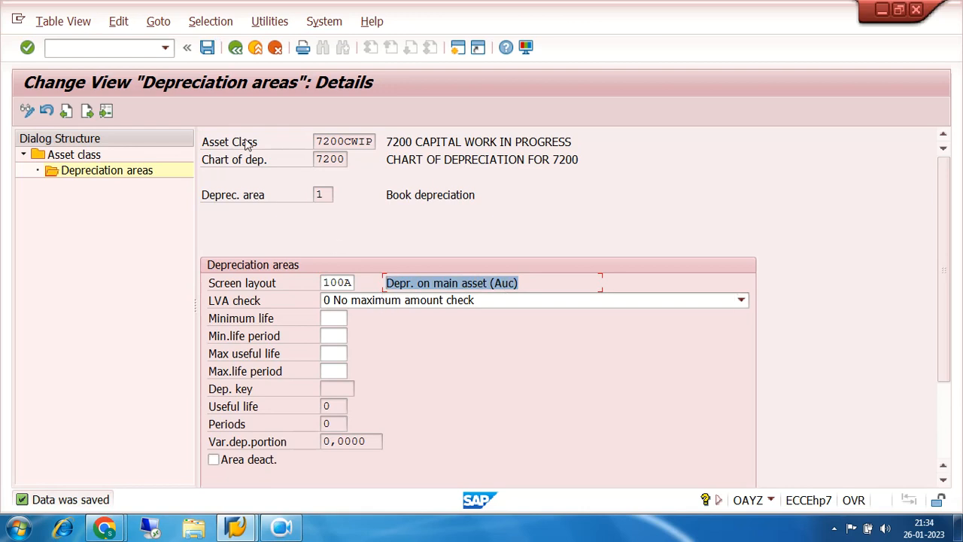
{"action": "left_click", "coordinate": [236, 47]}
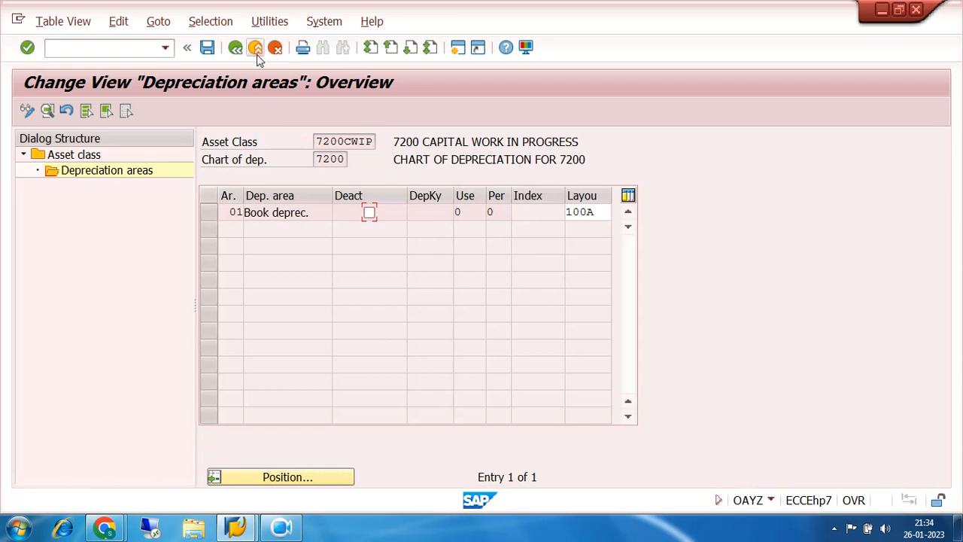
- Leave the depreciation areas, open transaction FS00 and switch its company code to 7200
{"action": "left_click", "coordinate": [236, 47]}
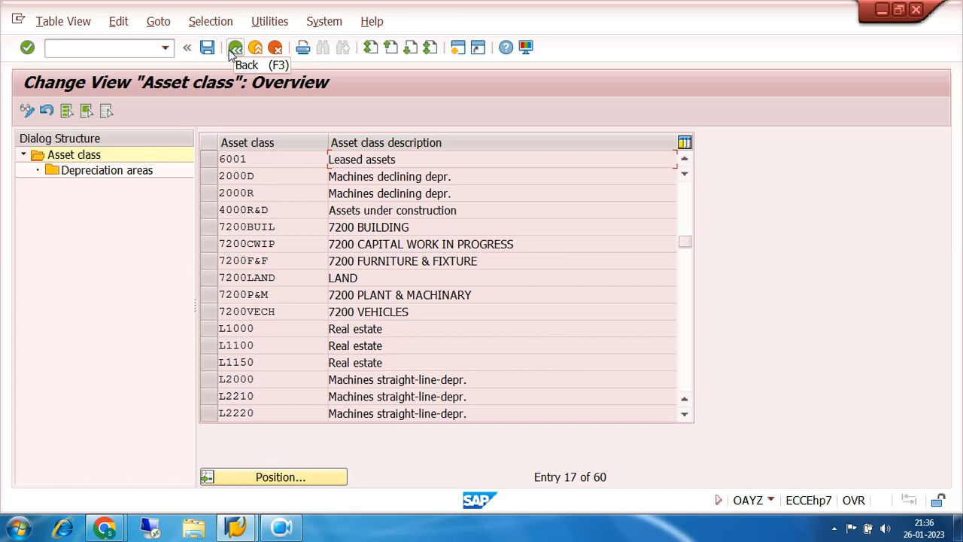
{"action": "left_click", "coordinate": [85, 48]}
{"action": "type", "text": "/NFS00"}
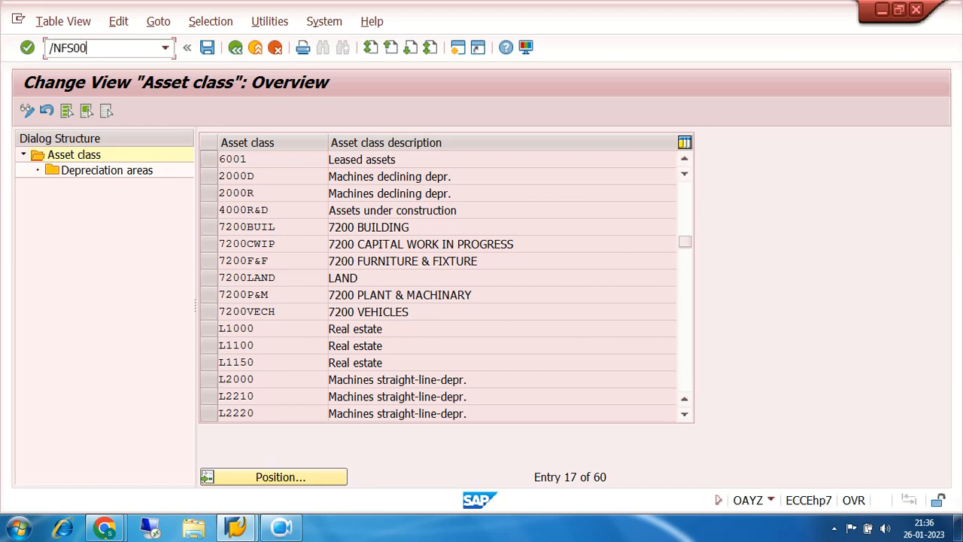
{"action": "key", "text": "Return"}
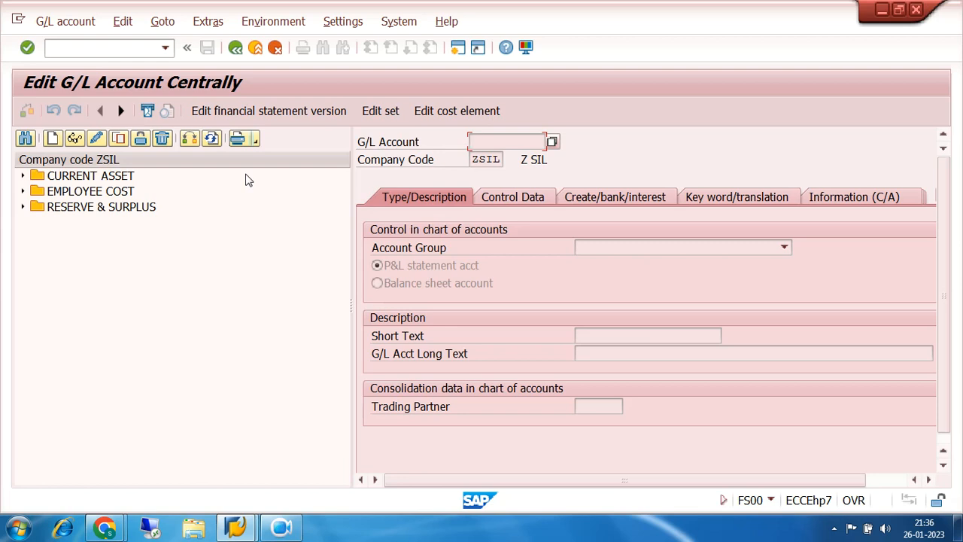
{"action": "left_click", "coordinate": [190, 142]}
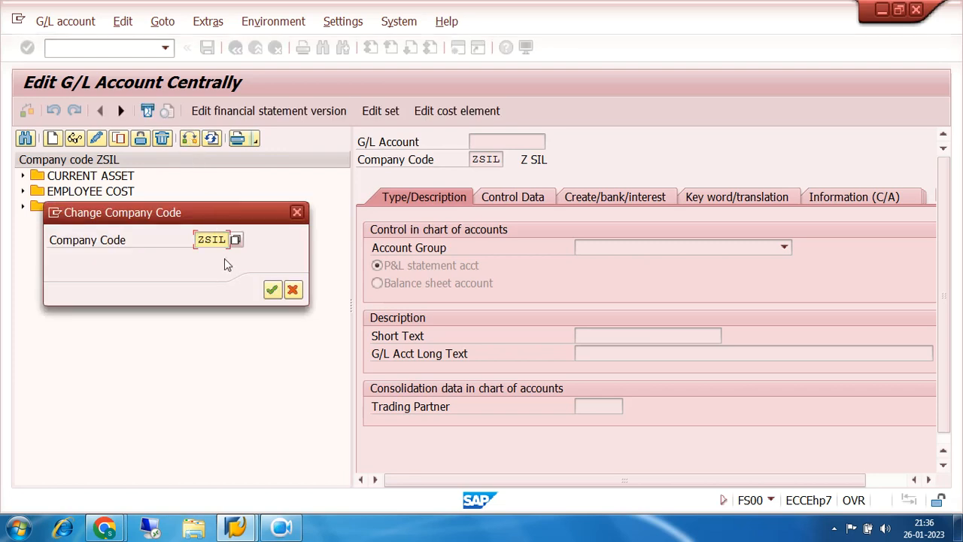
{"action": "type", "text": "7200"}
{"action": "key", "text": "Return"}
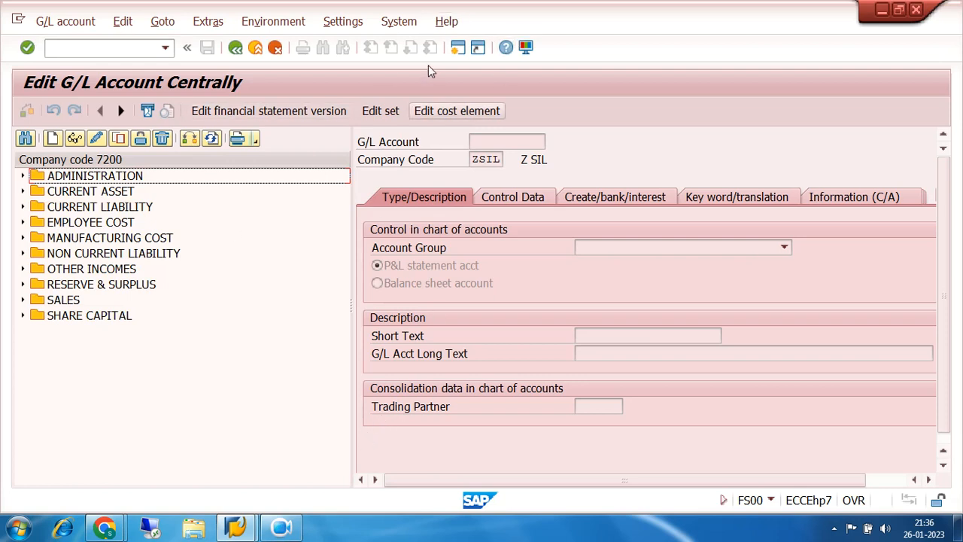
- Open transaction OBD4 in a new session and position the G/L account group list at chart of accounts 7200
{"action": "left_click", "coordinate": [457, 50]}
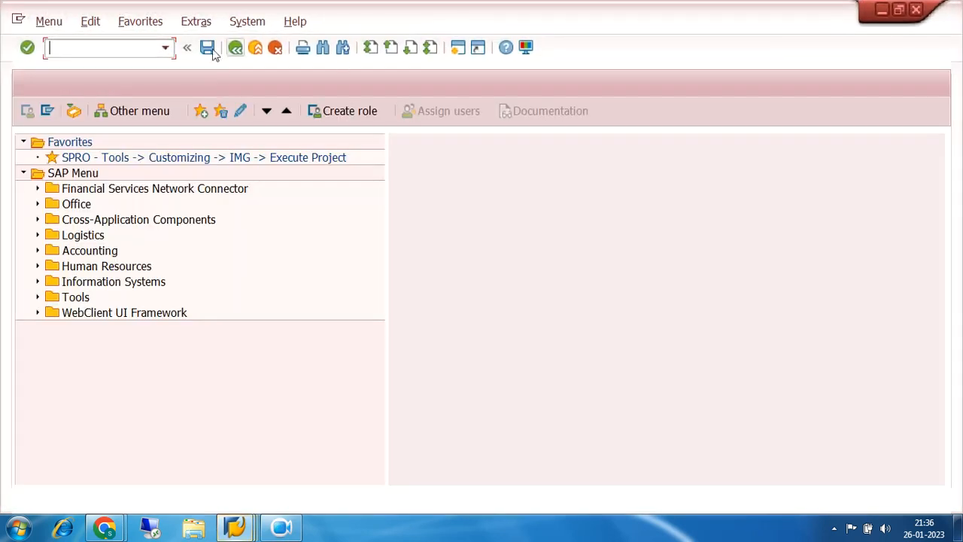
{"action": "type", "text": "OBD4"}
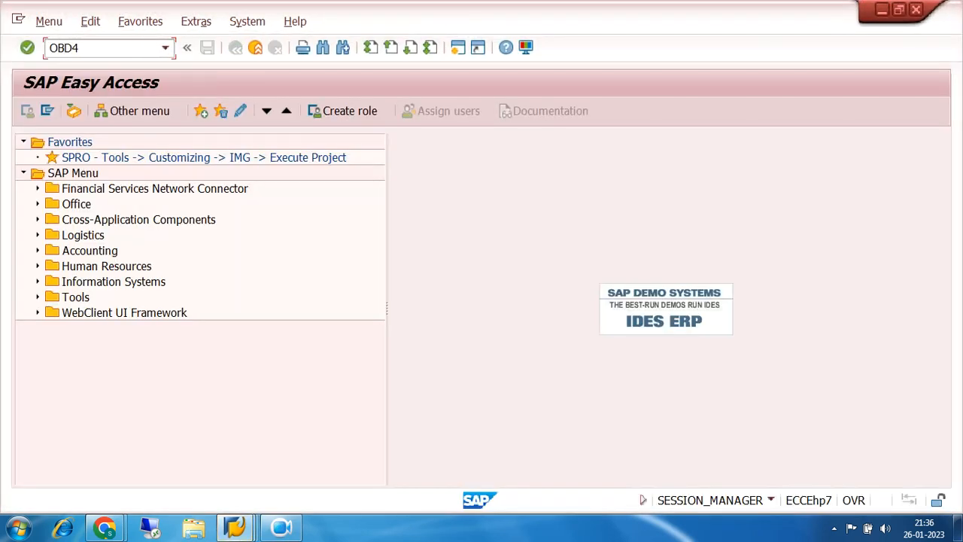
{"action": "key", "text": "Return"}
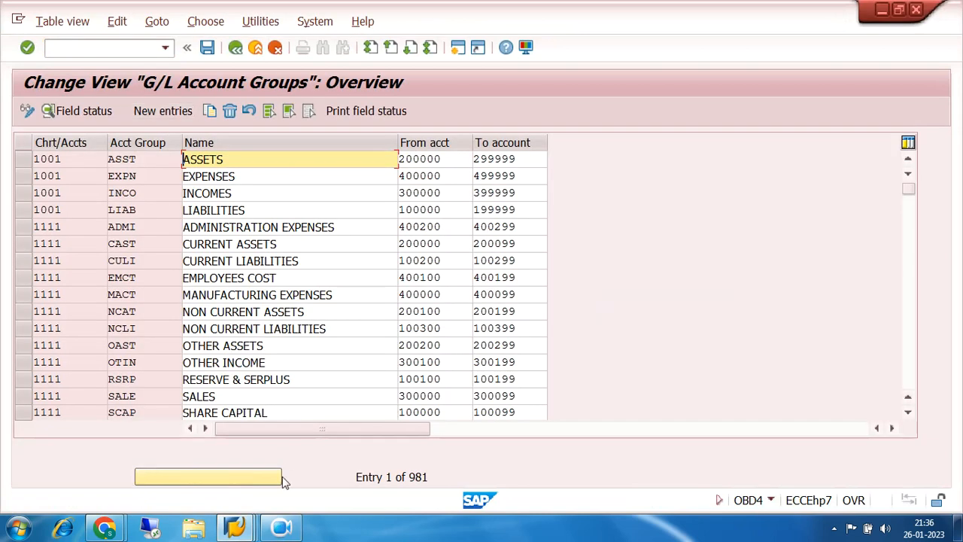
{"action": "left_click", "coordinate": [238, 475]}
{"action": "type", "text": "7200"}
{"action": "key", "text": "Return"}
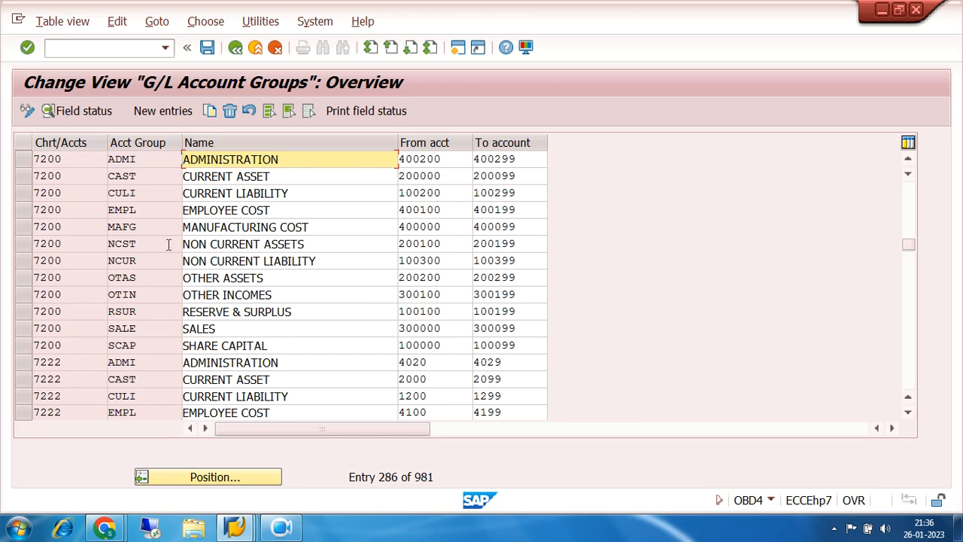
- Select only the OTHER ASSETS account group of chart 7200 and start copying it
{"action": "left_click", "coordinate": [22, 178]}
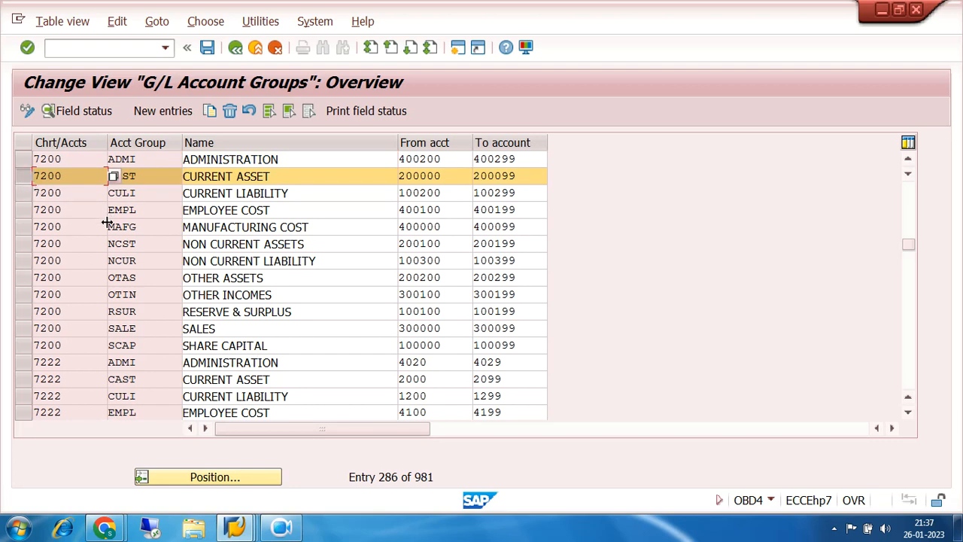
{"action": "left_click", "coordinate": [23, 244]}
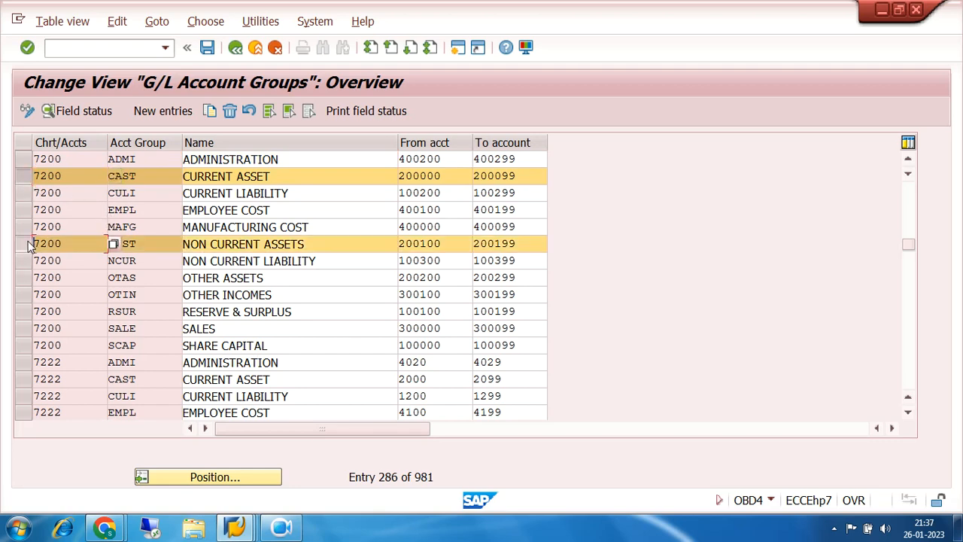
{"action": "left_click", "coordinate": [25, 283]}
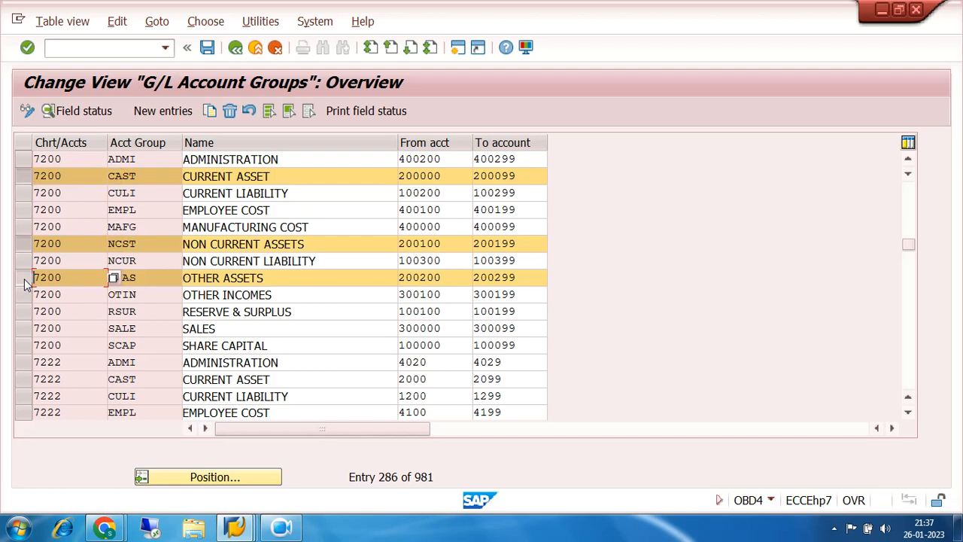
{"action": "left_click", "coordinate": [449, 278]}
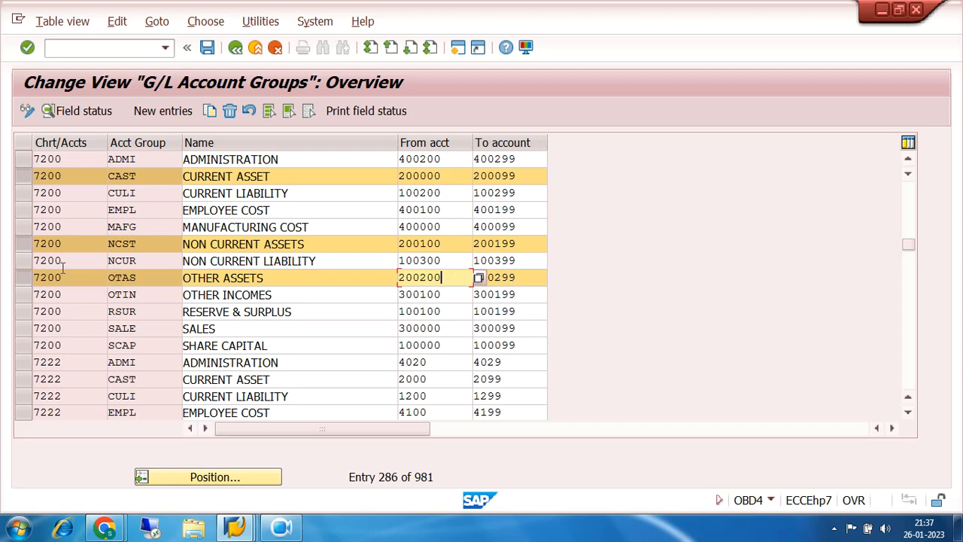
{"action": "left_click", "coordinate": [22, 246]}
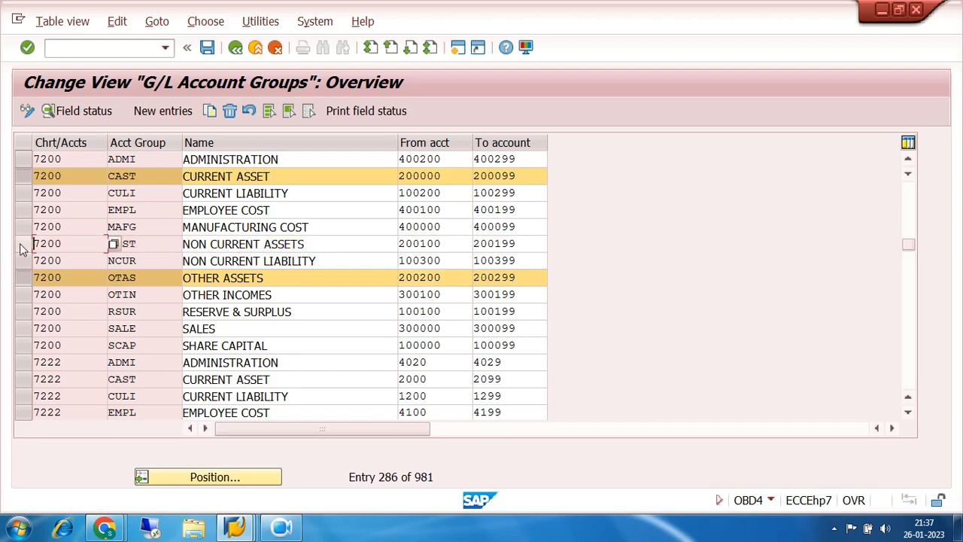
{"action": "left_click", "coordinate": [25, 177]}
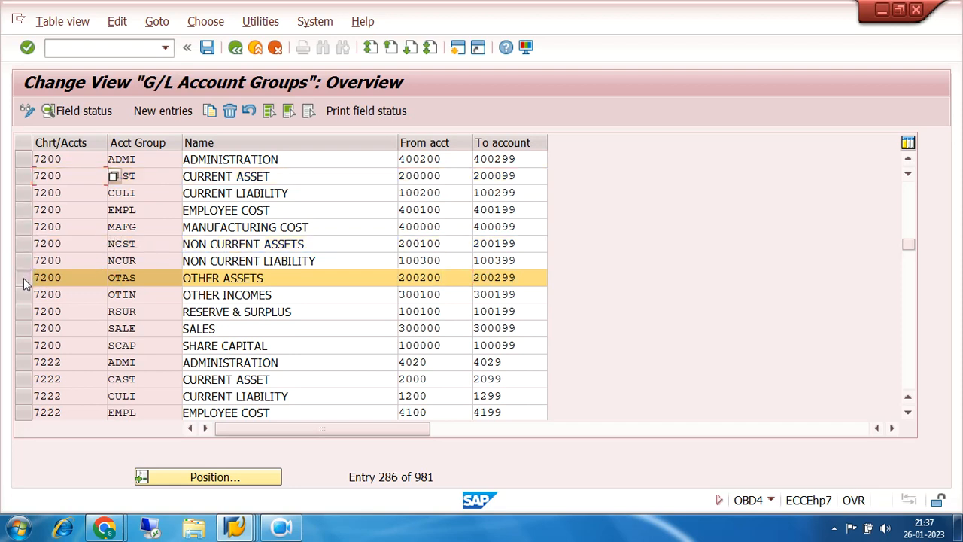
{"action": "left_click", "coordinate": [211, 115]}
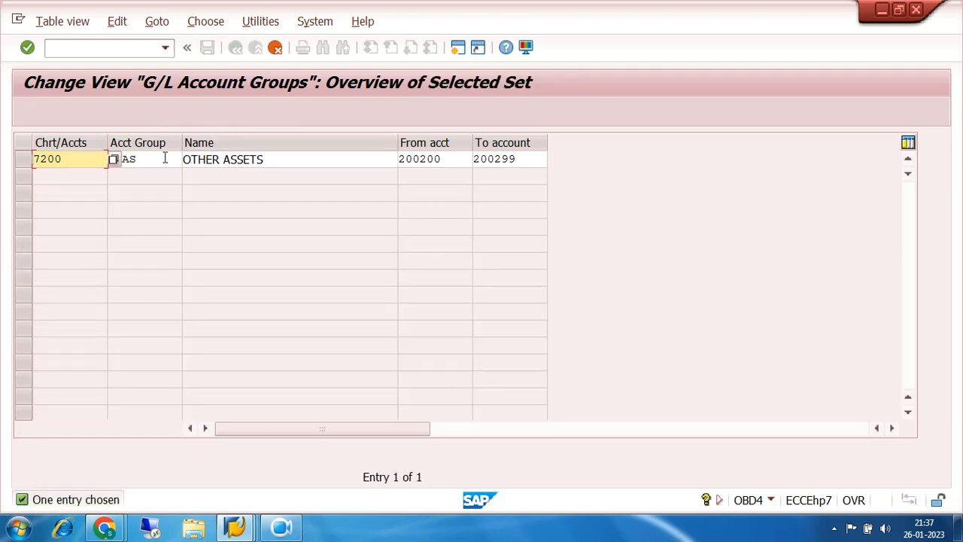
- Set the copied account group's key to FAST and its name to FIXED ASSETS
{"action": "left_click", "coordinate": [165, 158]}
{"action": "key", "text": "BackSpace"}
{"action": "key", "text": "BackSpace"}
{"action": "key", "text": "BackSpace"}
{"action": "key", "text": "BackSpace"}
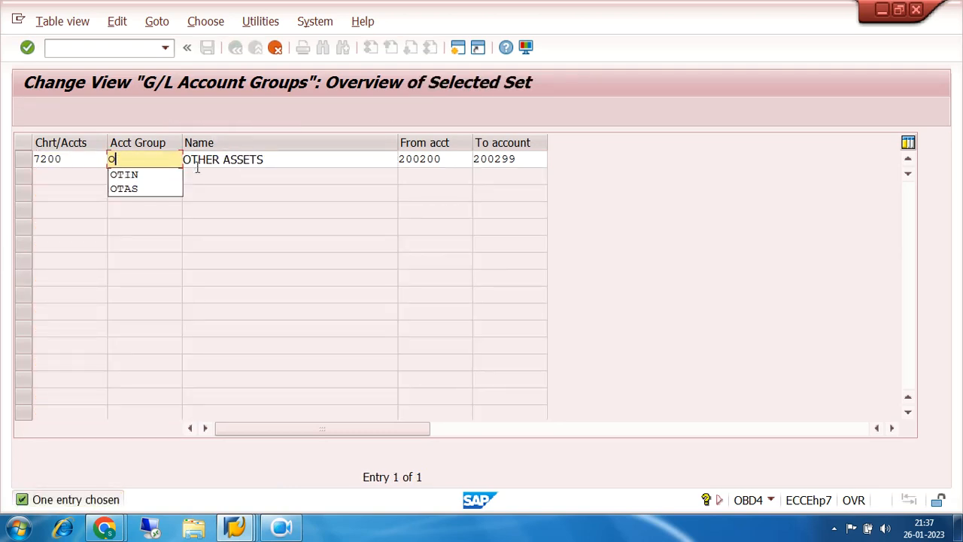
{"action": "type", "text": "FAST"}
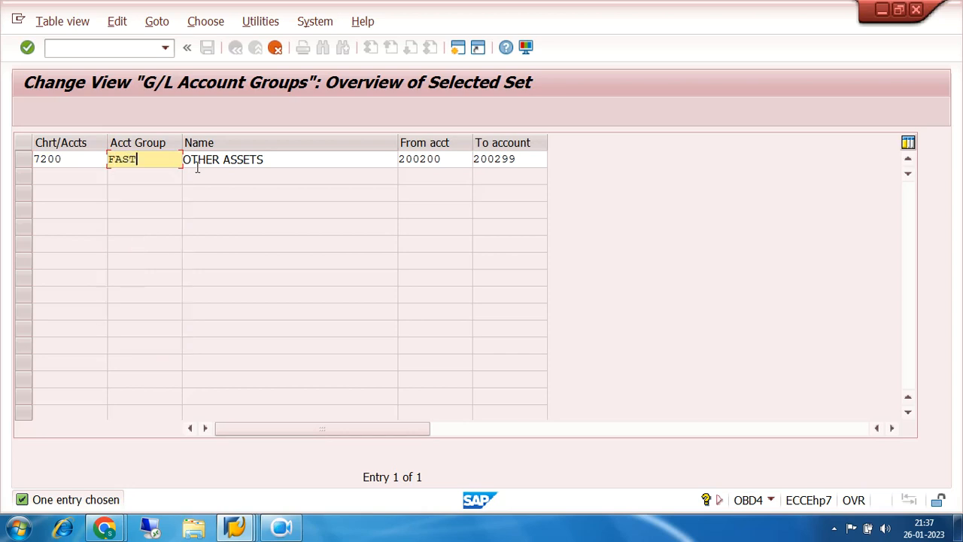
{"action": "key", "text": "Tab"}
{"action": "type", "text": "FI"}
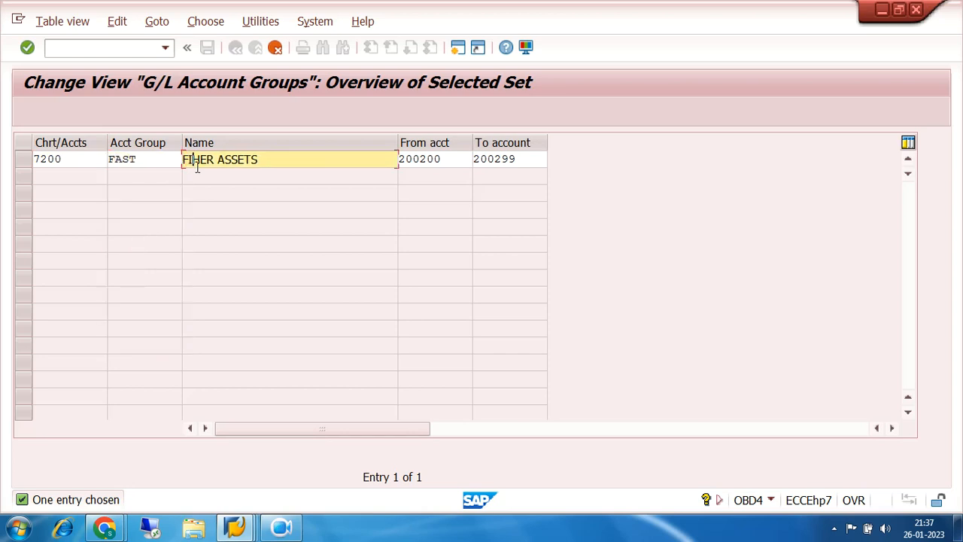
{"action": "type", "text": "XED ASSETS"}
- Set the FIXED ASSETS group's account range to 200300 through 200399, accept the copy and save it
{"action": "left_click", "coordinate": [443, 162]}
{"action": "key", "text": "BackSpace"}
{"action": "key", "text": "BackSpace"}
{"action": "key", "text": "BackSpace"}
{"action": "type", "text": "300"}
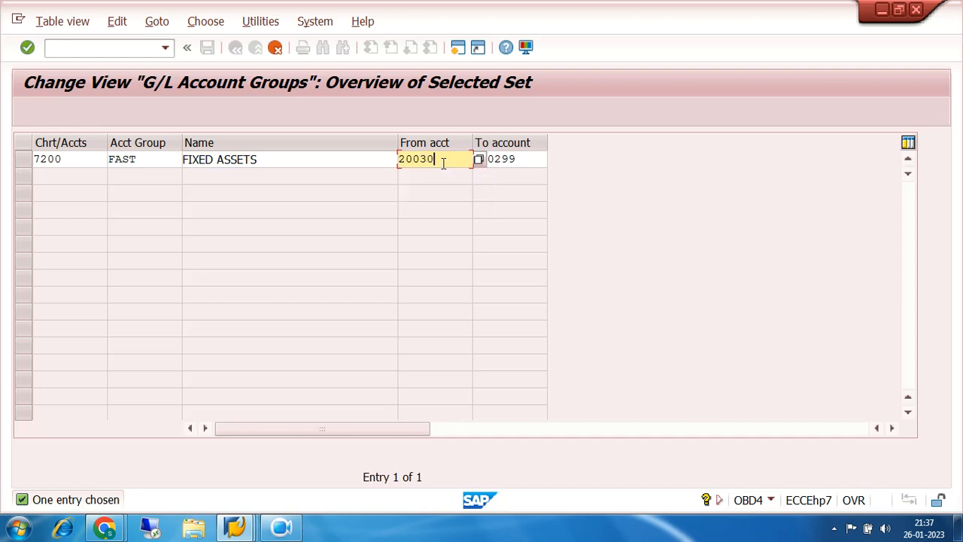
{"action": "left_click", "coordinate": [531, 153]}
{"action": "key", "text": "BackSpace"}
{"action": "key", "text": "BackSpace"}
{"action": "key", "text": "BackSpace"}
{"action": "type", "text": "399"}
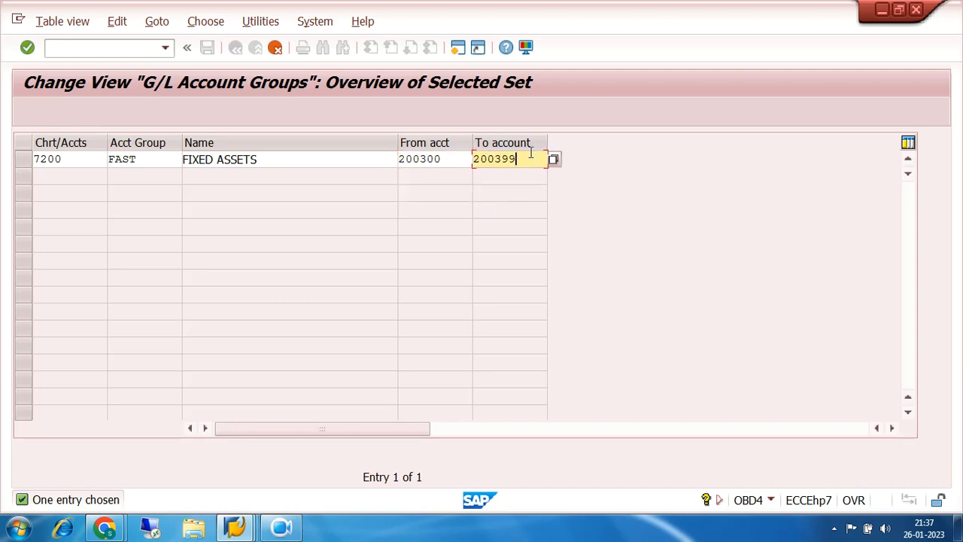
{"action": "key", "text": "Return"}
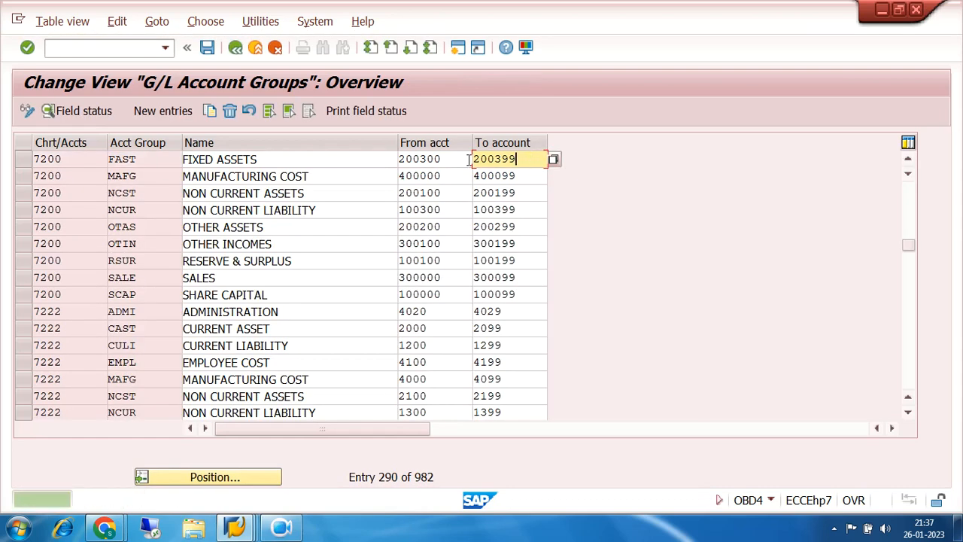
{"action": "left_click", "coordinate": [207, 47]}
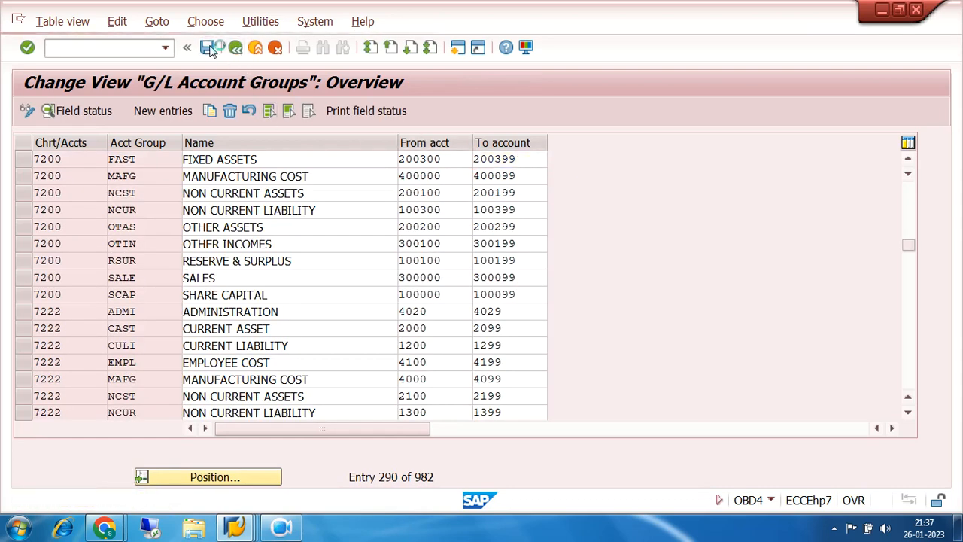
{"action": "left_click", "coordinate": [317, 290]}
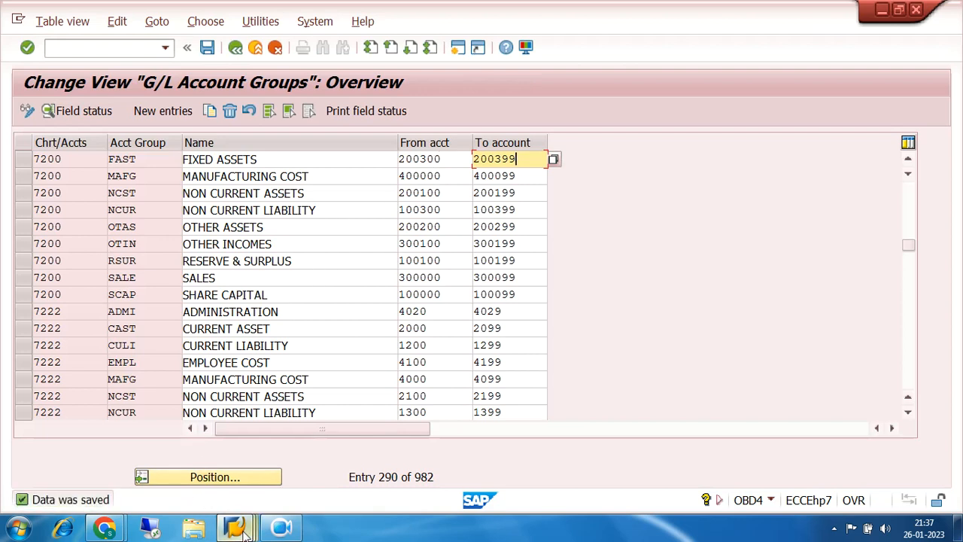
- Return to the FS00 session and start copying current asset account 200008, SUNDRY DEBTORS, in company code 7200
{"action": "mouse_move", "coordinate": [234, 528]}
{"action": "left_click", "coordinate": [223, 464]}
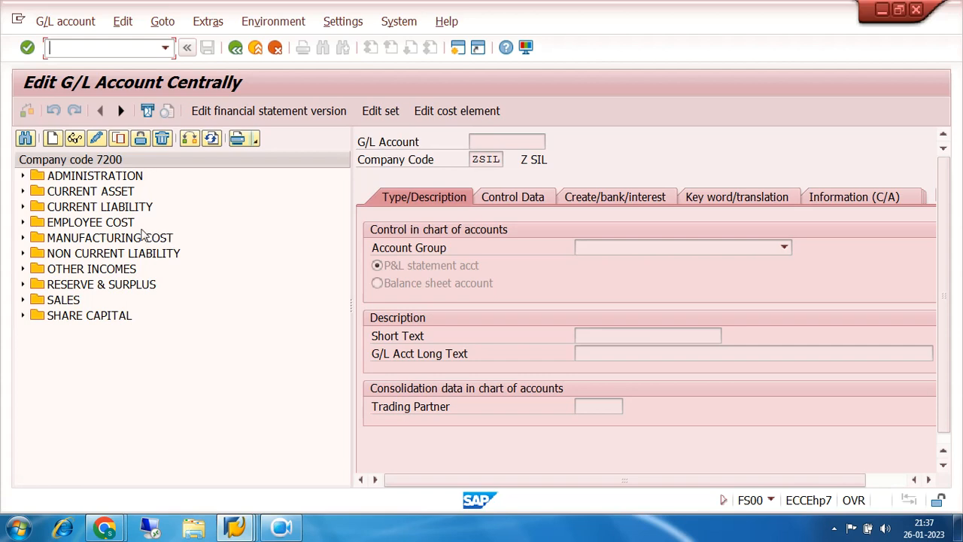
{"action": "left_click", "coordinate": [22, 222]}
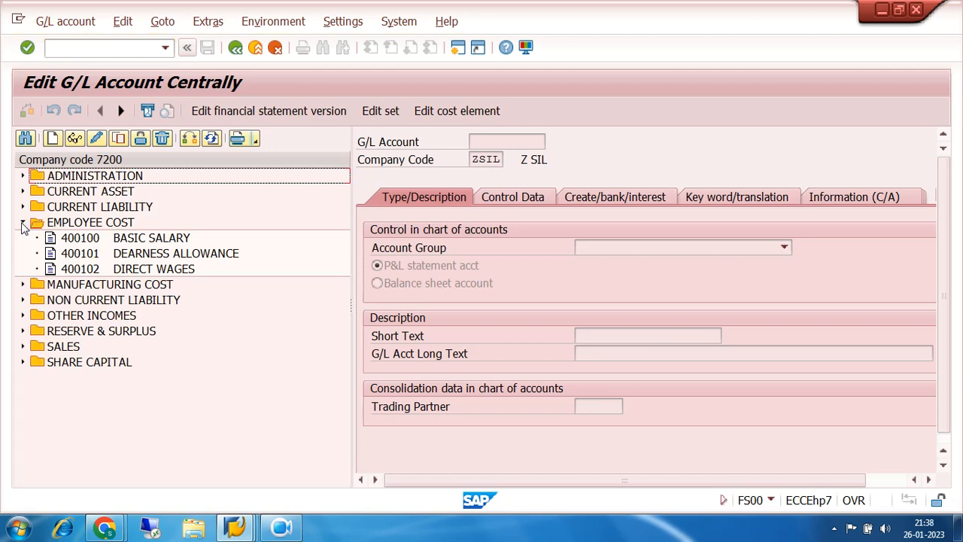
{"action": "left_click", "coordinate": [23, 223]}
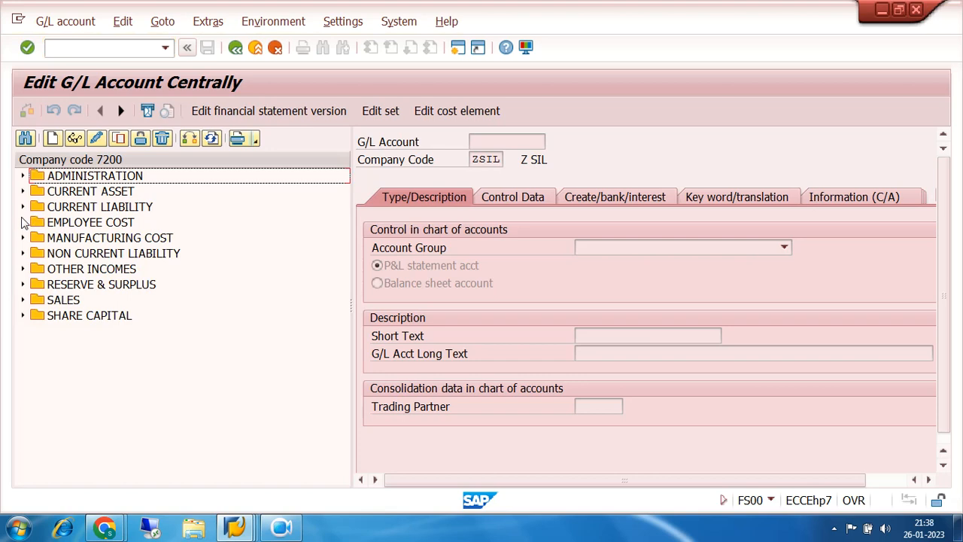
{"action": "left_click", "coordinate": [22, 192]}
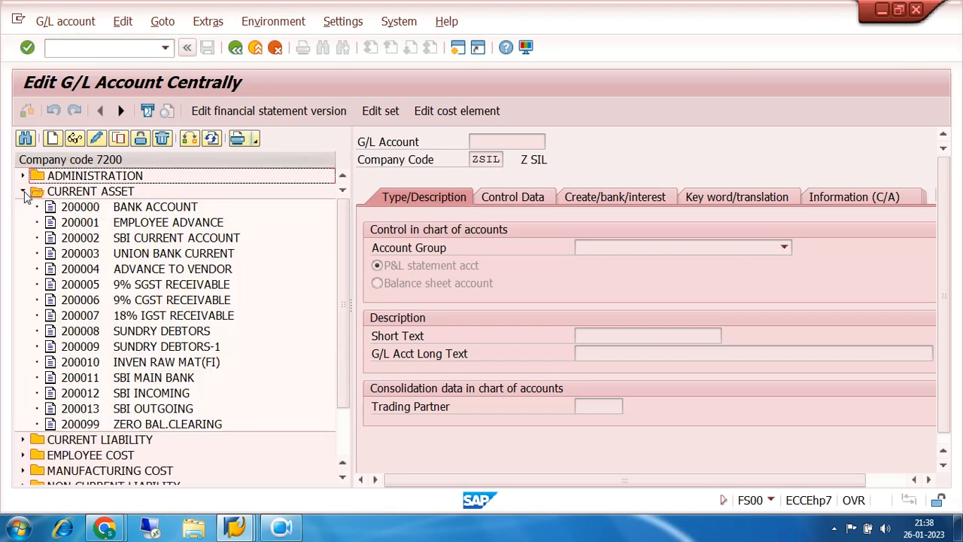
{"action": "left_click", "coordinate": [80, 334]}
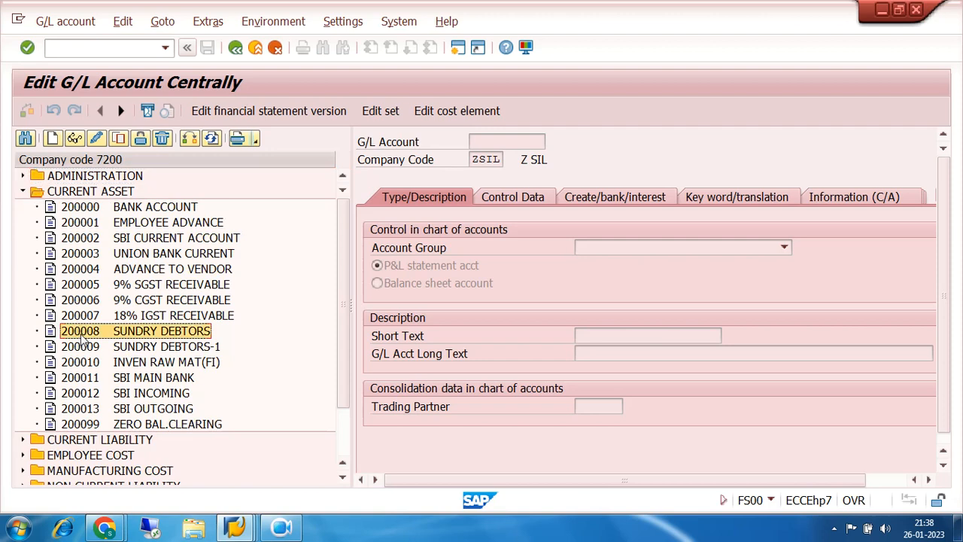
{"action": "left_click", "coordinate": [119, 139]}
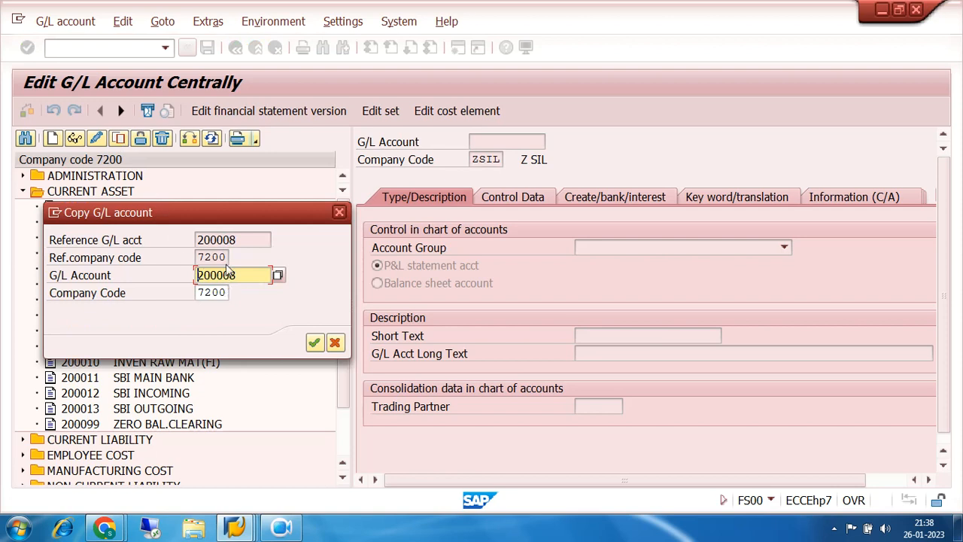
{"action": "key", "text": "shift+Tab"}
{"action": "left_click", "coordinate": [250, 275]}
- Check the FIXED ASSETS group's account number range in the OBD4 session and return to the G/L account copy dialog
{"action": "left_click", "coordinate": [235, 529]}
{"action": "left_click", "coordinate": [374, 456]}
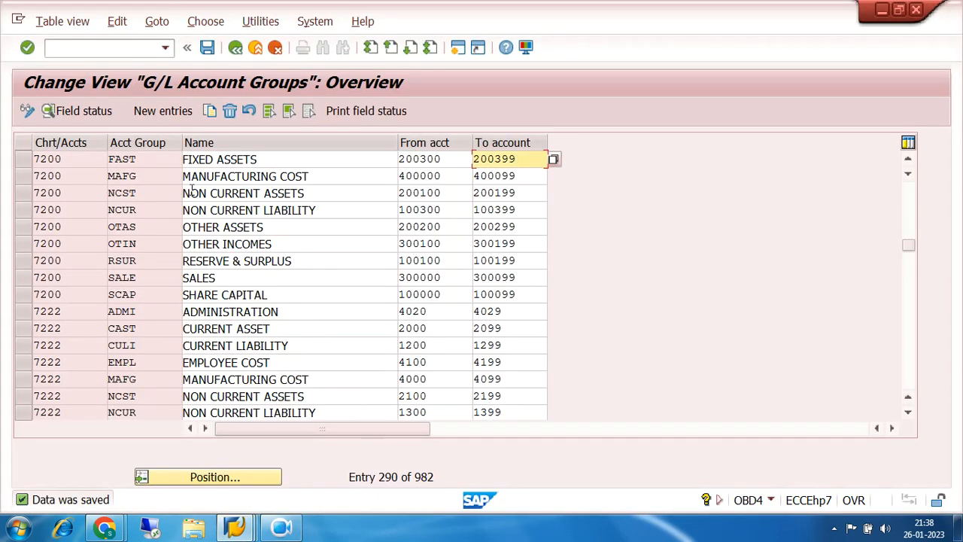
{"action": "left_click", "coordinate": [434, 159]}
{"action": "double_click", "coordinate": [421, 158]}
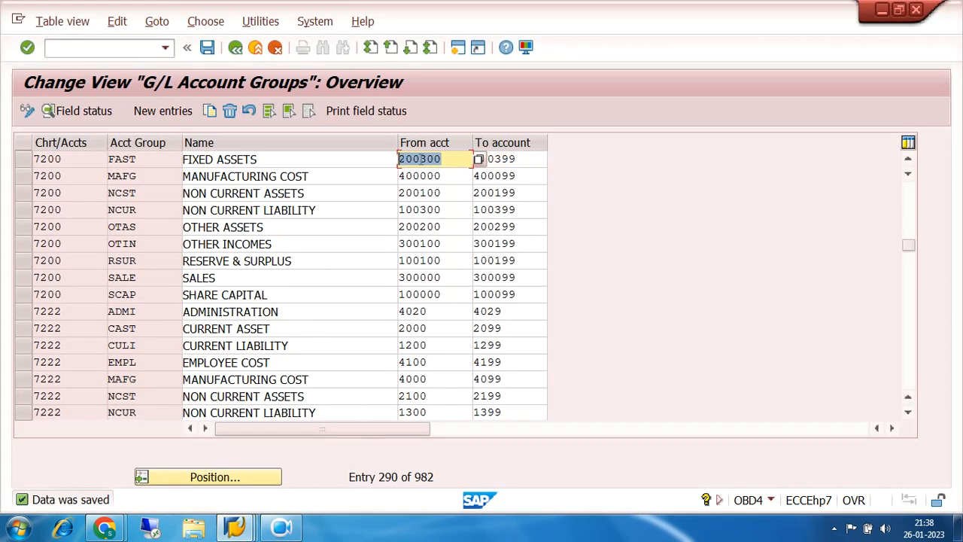
{"action": "double_click", "coordinate": [518, 158]}
{"action": "left_click", "coordinate": [235, 529]}
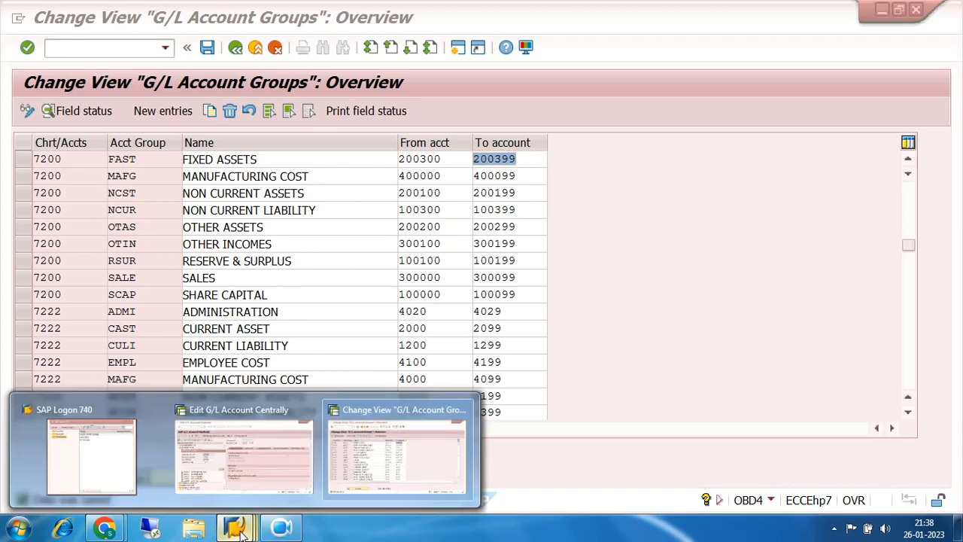
{"action": "left_click", "coordinate": [257, 459]}
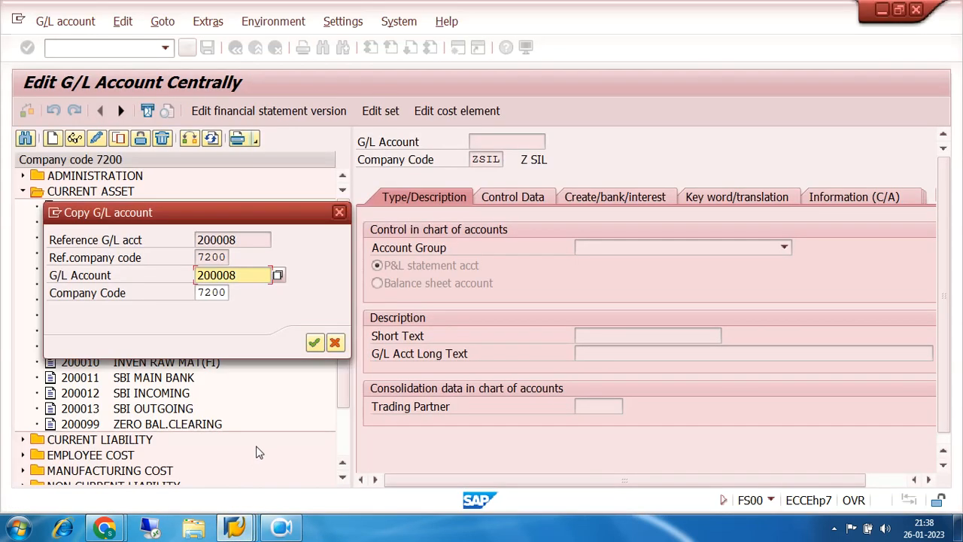
- Number the copied account 200300, accept the copy, and assign it to the FAST FIXED ASSETS account group
{"action": "left_click", "coordinate": [255, 274]}
{"action": "key", "text": "BackSpace"}
{"action": "key", "text": "BackSpace"}
{"action": "key", "text": "BackSpace"}
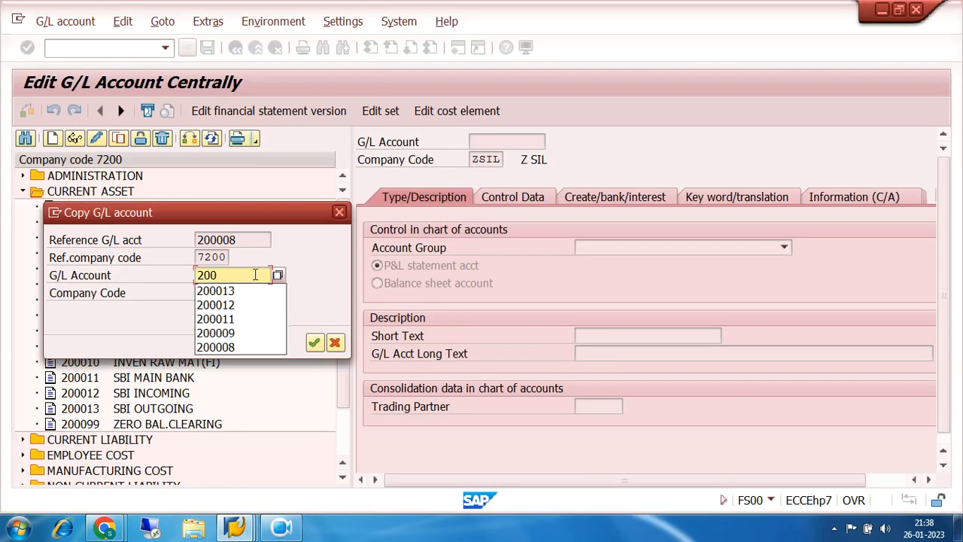
{"action": "type", "text": "300"}
{"action": "key", "text": "Return"}
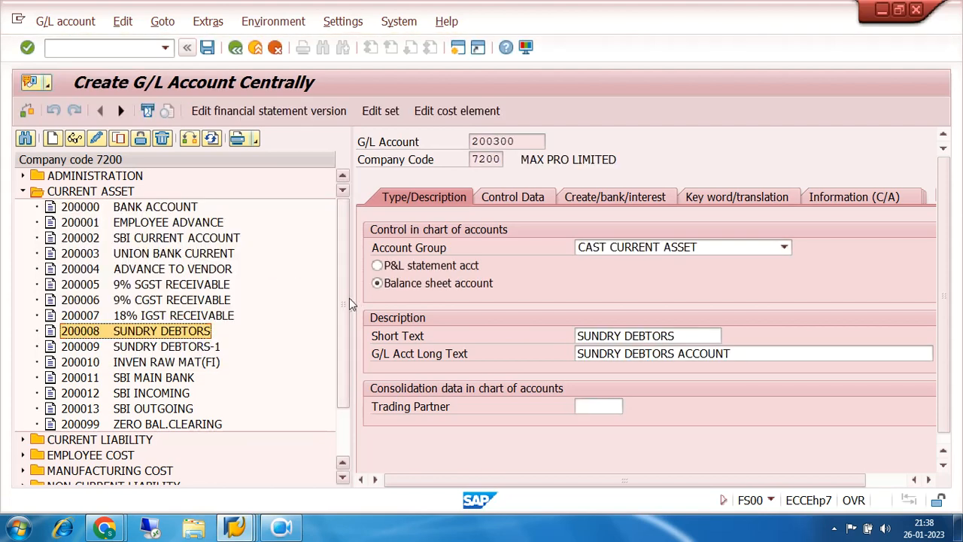
{"action": "left_click_drag", "start_coordinate": [349, 298], "coordinate": [279, 306]}
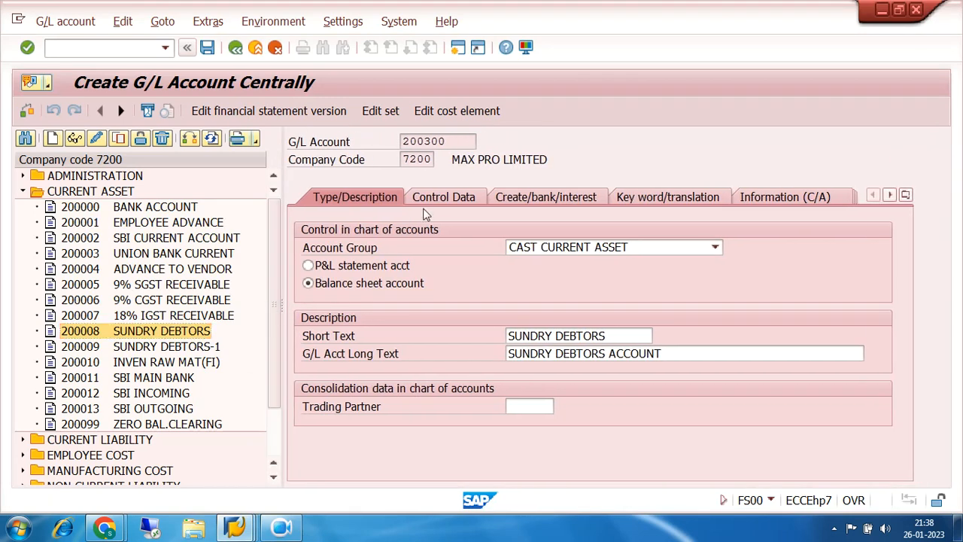
{"action": "left_click", "coordinate": [715, 248]}
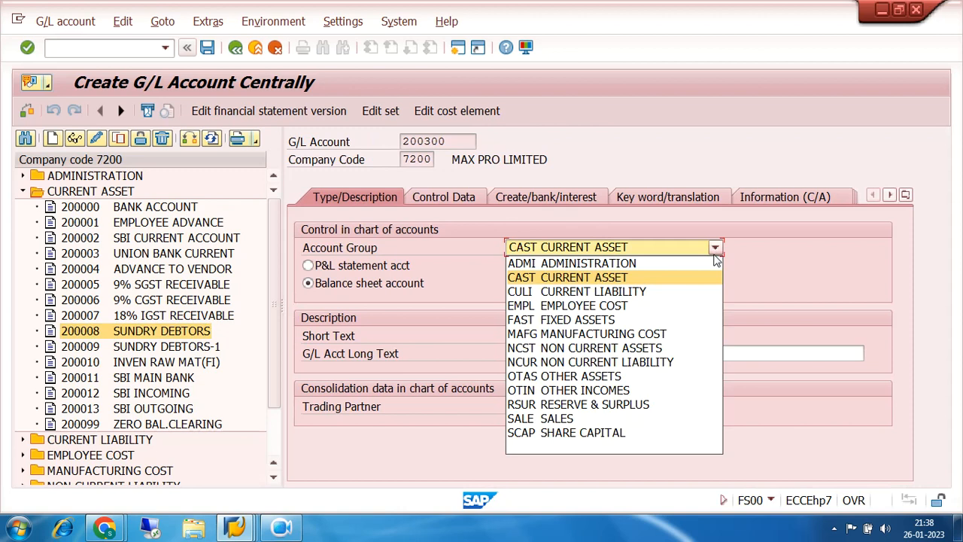
{"action": "left_click", "coordinate": [601, 322]}
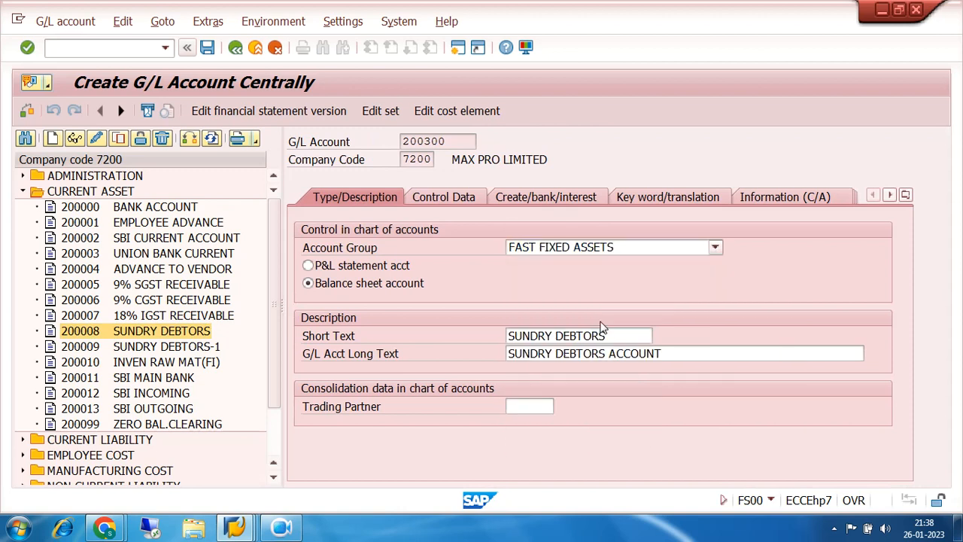
- Replace the short text of account 200300 with FREEHOLD LAND
{"action": "left_click", "coordinate": [614, 332]}
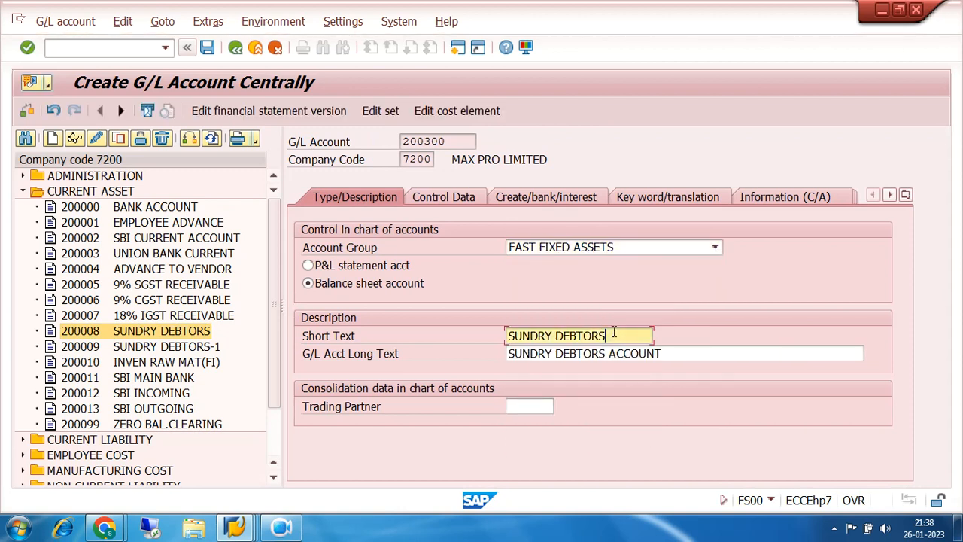
{"action": "key", "text": "BackSpace"}
{"action": "key", "text": "BackSpace"}
{"action": "key", "text": "BackSpace"}
{"action": "key", "text": "BackSpace"}
{"action": "key", "text": "BackSpace"}
{"action": "key", "text": "BackSpace"}
{"action": "key", "text": "BackSpace"}
{"action": "key", "text": "BackSpace"}
{"action": "key", "text": "BackSpace"}
{"action": "key", "text": "BackSpace"}
{"action": "key", "text": "BackSpace"}
{"action": "key", "text": "BackSpace"}
{"action": "key", "text": "BackSpace"}
{"action": "key", "text": "BackSpace"}
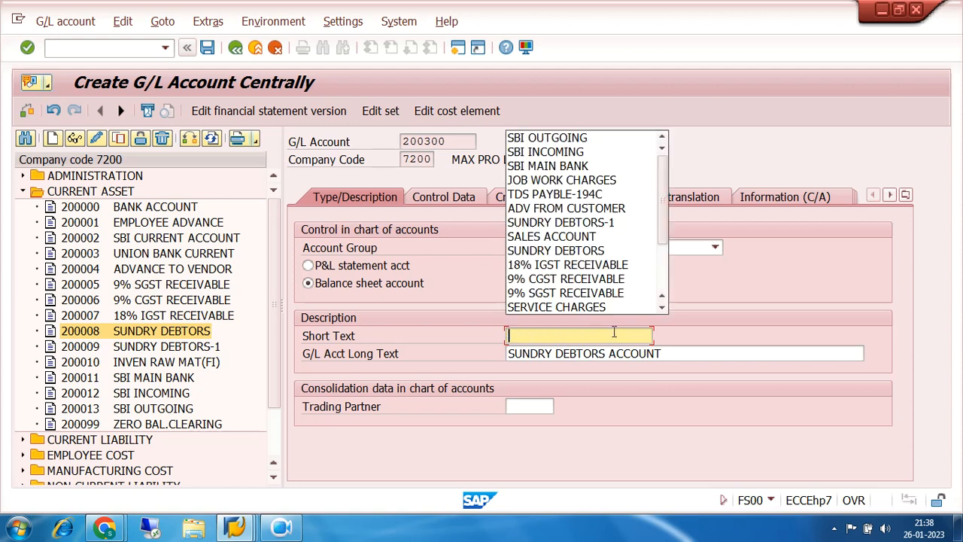
{"action": "type", "text": "LAND"}
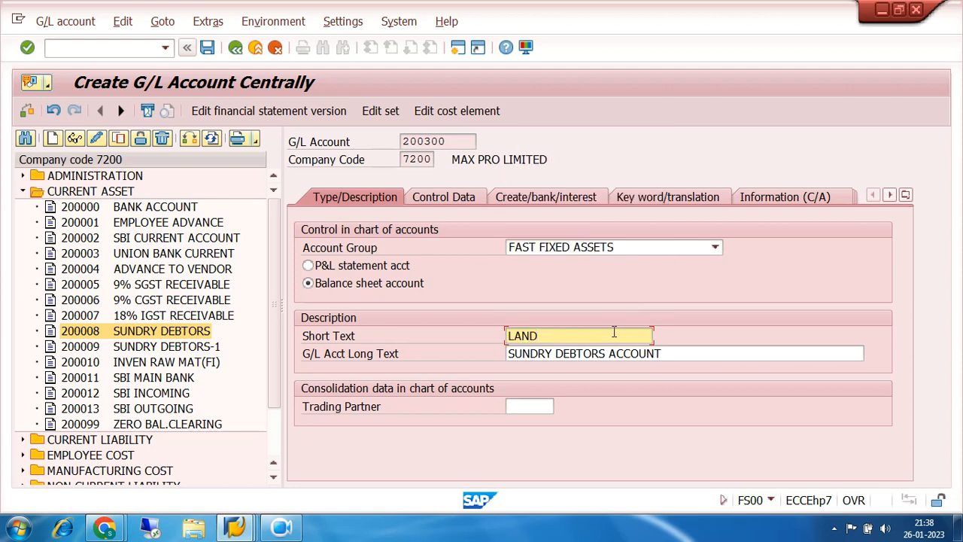
{"action": "key", "text": "BackSpace"}
{"action": "key", "text": "BackSpace"}
{"action": "key", "text": "BackSpace"}
{"action": "key", "text": "BackSpace"}
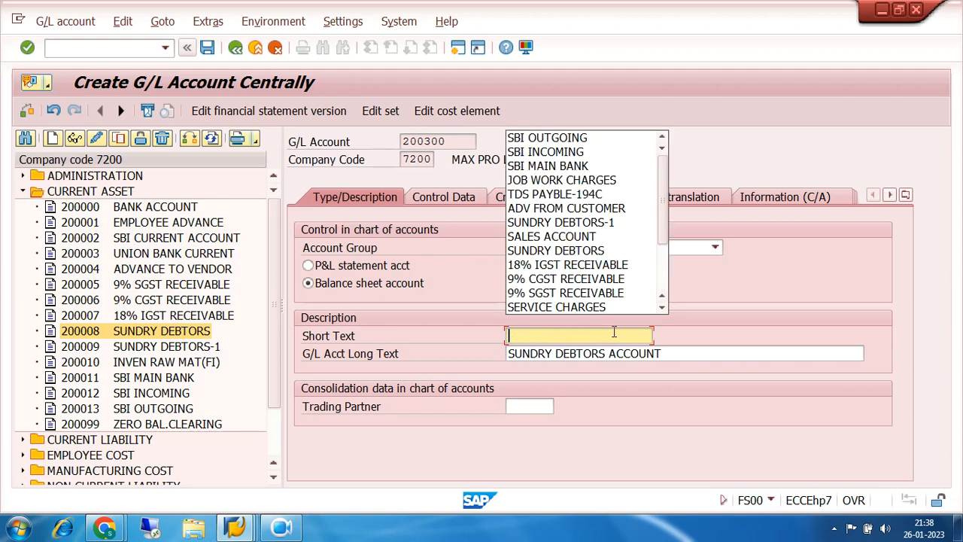
{"action": "type", "text": "FREEHOL"}
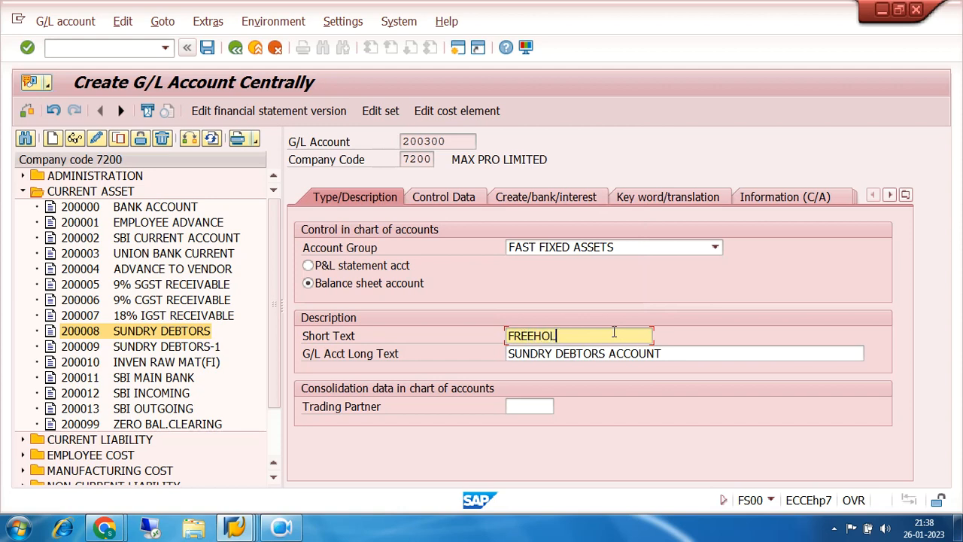
{"action": "type", "text": "D LAND"}
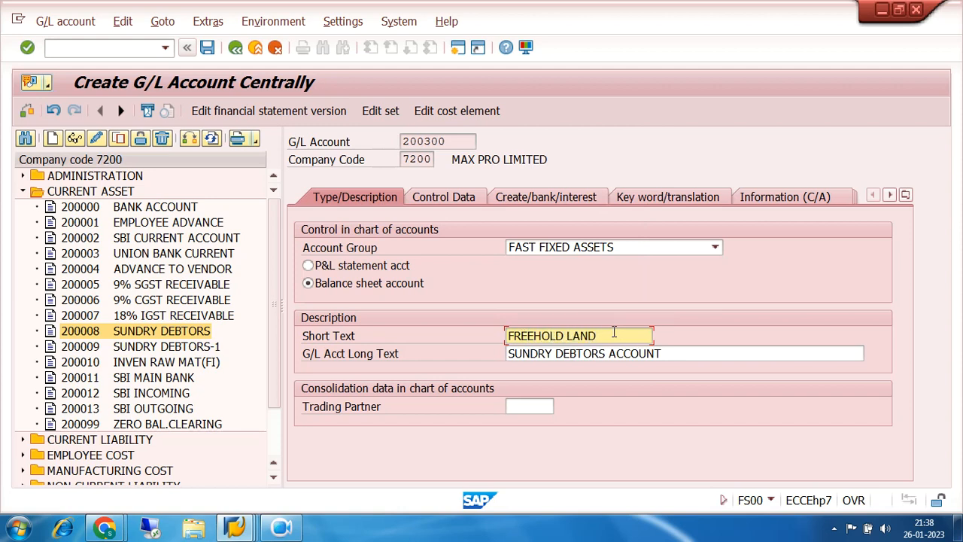
- Set the long text of account 200300 to FREE HOLD LAND and respell the short text to match
{"action": "key", "text": "Tab"}
{"action": "type", "text": "FREE"}
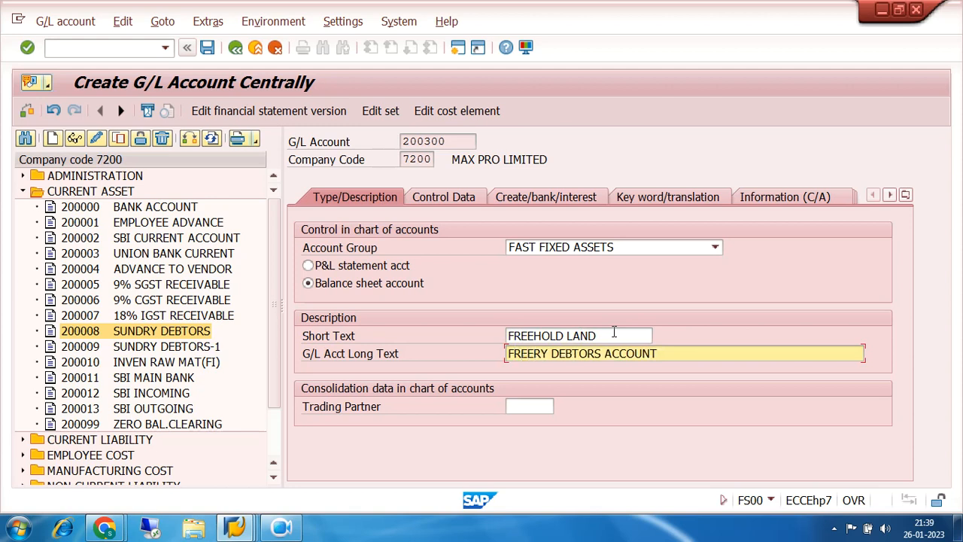
{"action": "type", "text": " HOLD"}
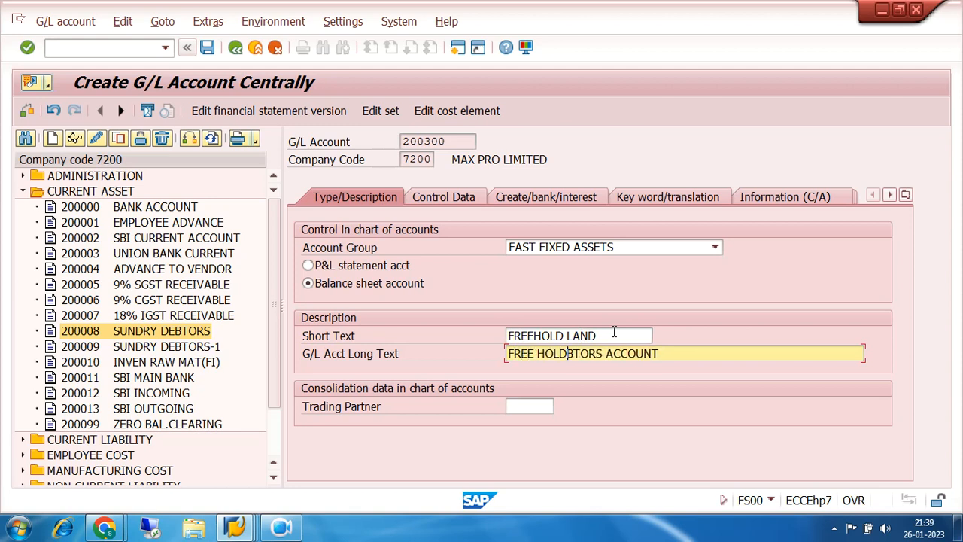
{"action": "type", "text": " LAND"}
{"action": "key", "text": "Delete"}
{"action": "key", "text": "Delete"}
{"action": "key", "text": "Delete"}
{"action": "key", "text": "Delete"}
{"action": "key", "text": "Delete"}
{"action": "key", "text": "Delete"}
{"action": "key", "text": "Delete"}
{"action": "key", "text": "Delete"}
{"action": "left_click", "coordinate": [534, 336]}
{"action": "type", "text": "HOLD LAND"}
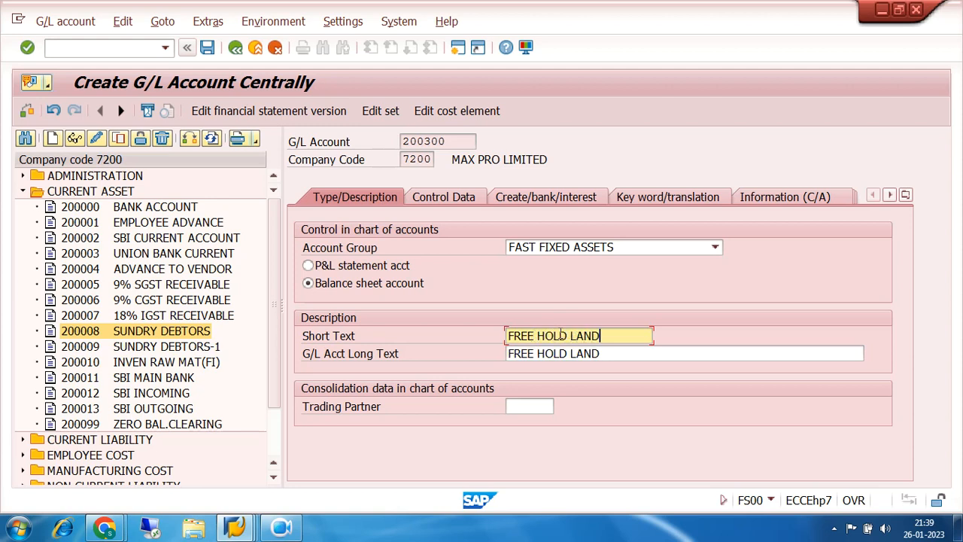
- Set the reconciliation account type of account 200300 to A Assets in its control data
{"action": "left_click", "coordinate": [474, 200]}
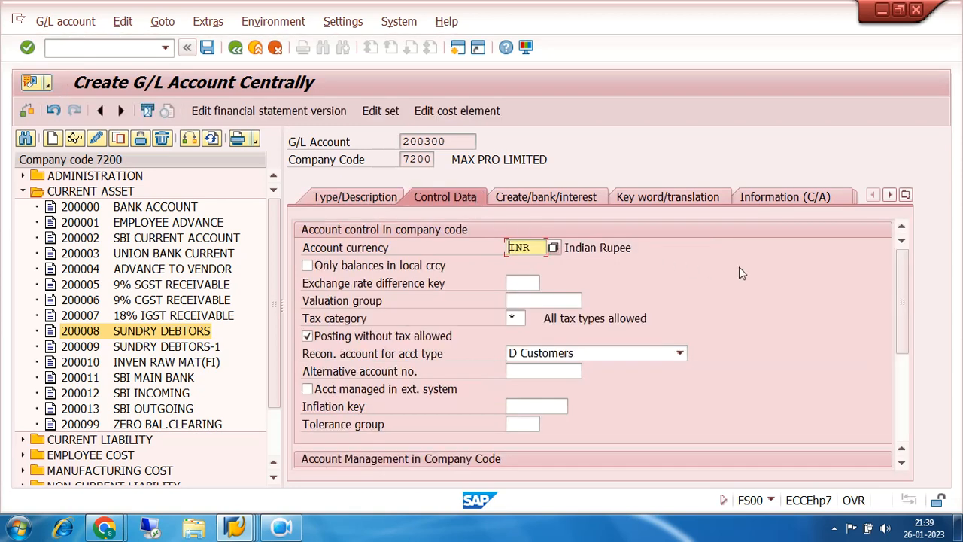
{"action": "scroll", "coordinate": [739, 267], "scroll_direction": "down", "scroll_amount": 1}
{"action": "scroll", "coordinate": [739, 267], "scroll_direction": "up", "scroll_amount": 1}
{"action": "left_click", "coordinate": [533, 358]}
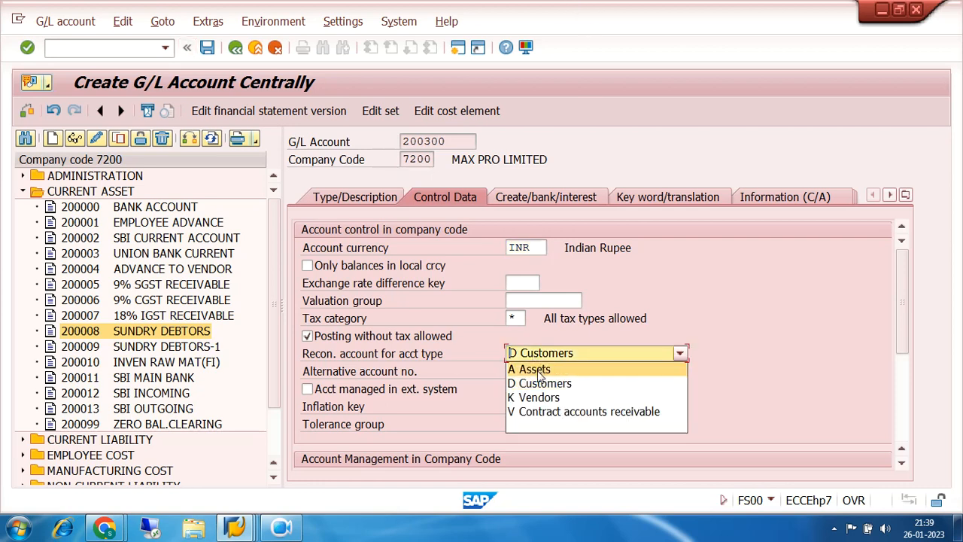
{"action": "left_click", "coordinate": [536, 369]}
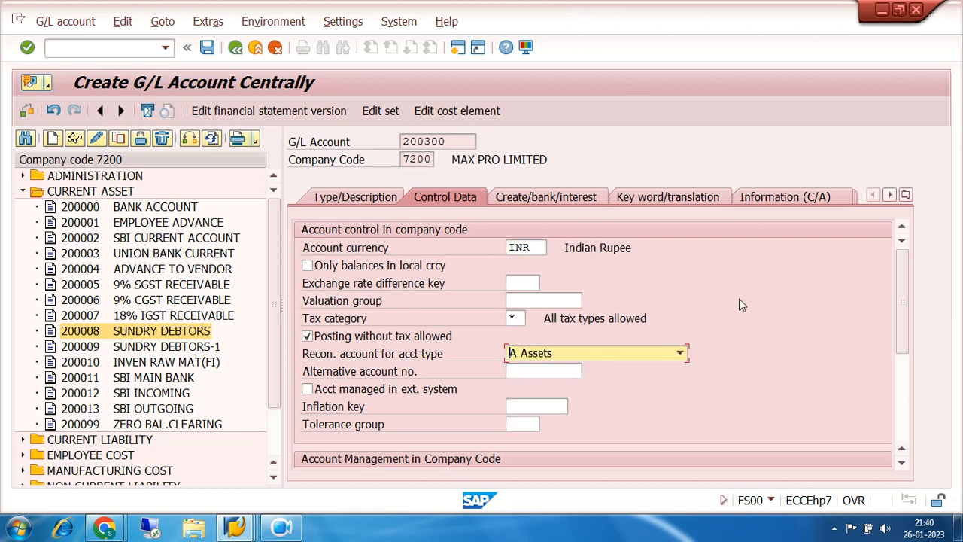
{"action": "left_click", "coordinate": [679, 353]}
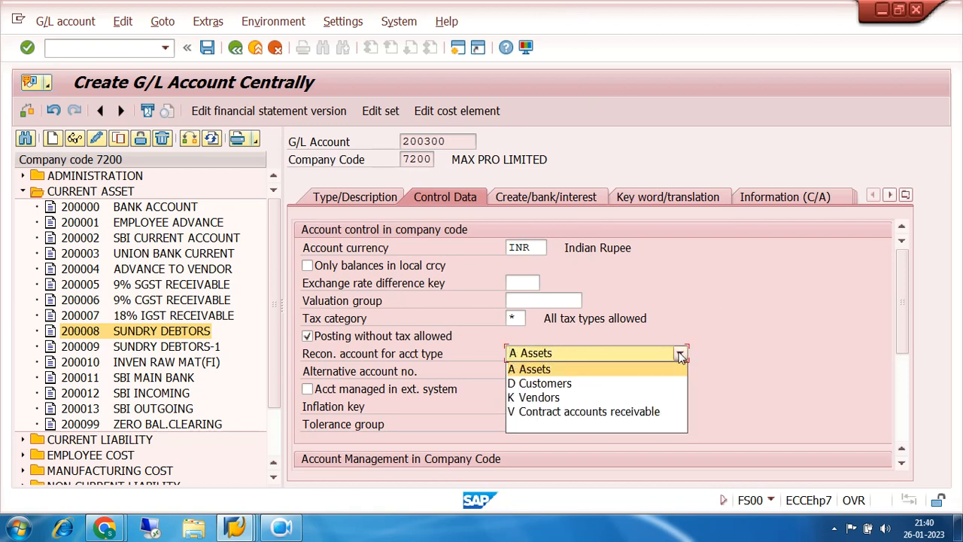
{"action": "left_click", "coordinate": [541, 370]}
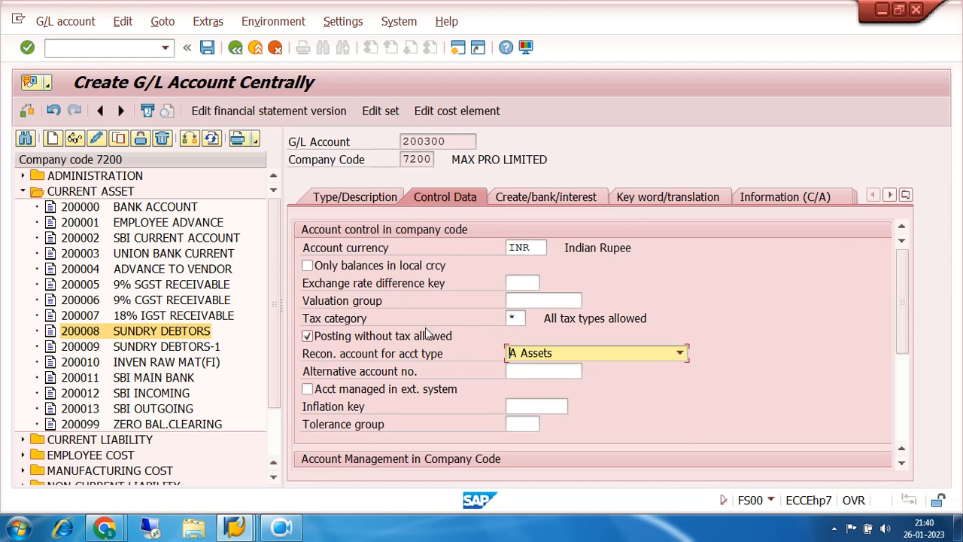
- Clear the tax category of account 200300, disallow posting without tax, and save the account
{"action": "left_click", "coordinate": [516, 319]}
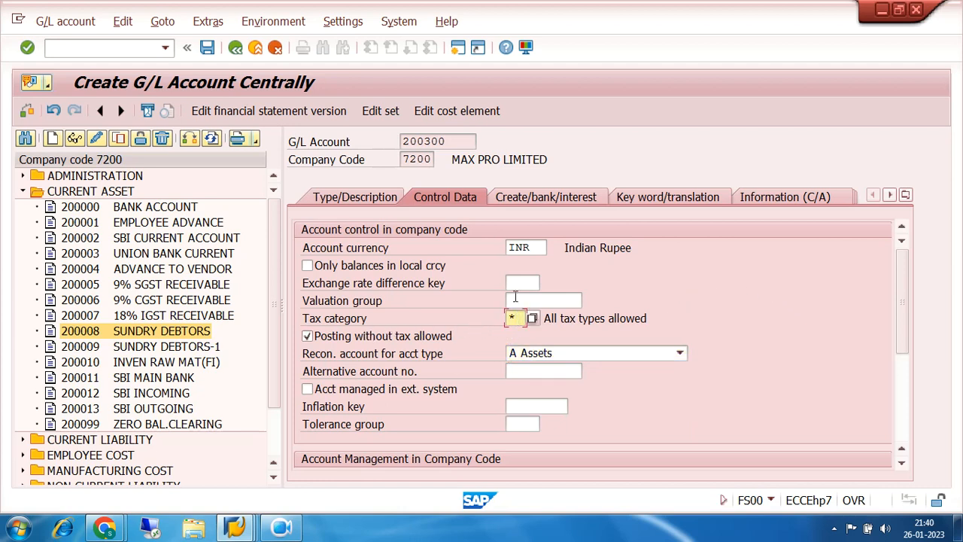
{"action": "key", "text": "BackSpace"}
{"action": "left_click", "coordinate": [307, 335]}
{"action": "left_click", "coordinate": [813, 366]}
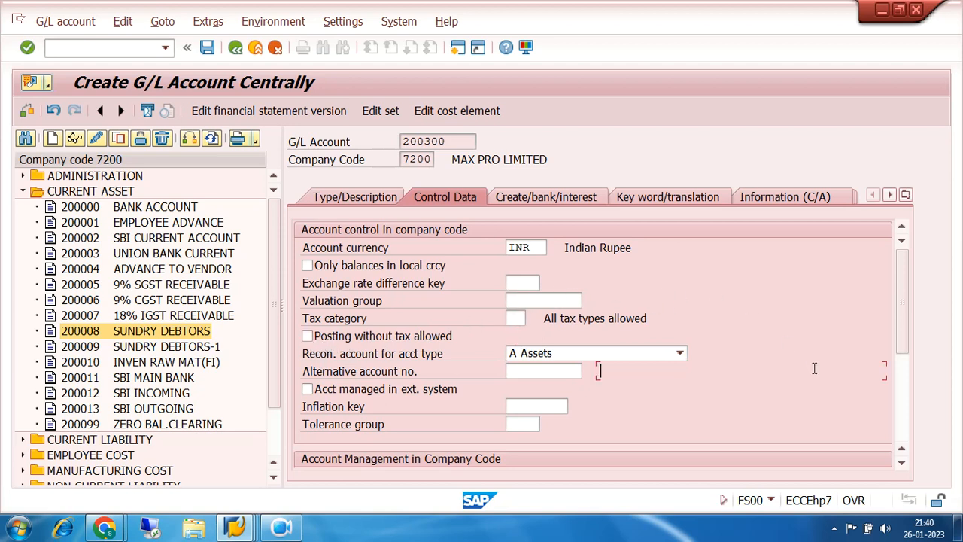
{"action": "left_click", "coordinate": [206, 48]}
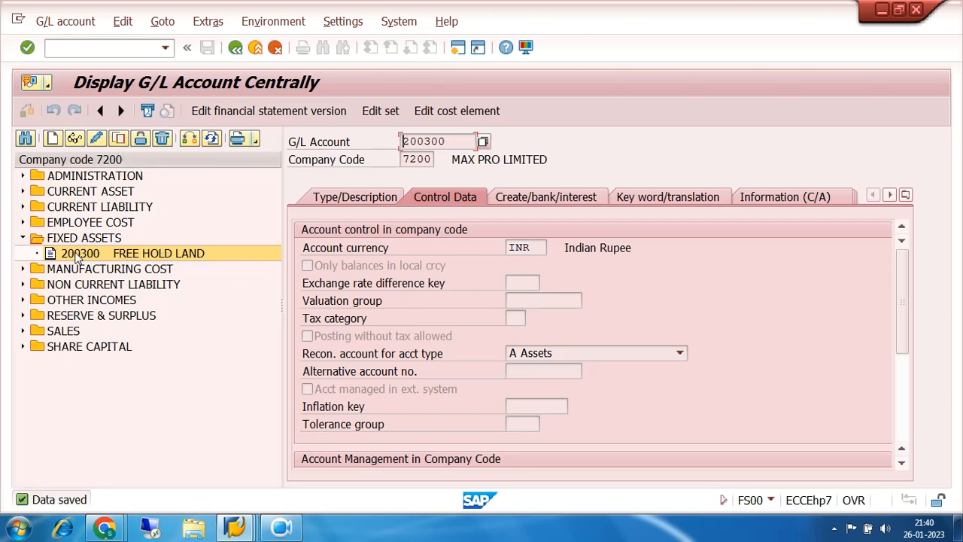
- Copy the FREE HOLD LAND account to new G/L account 200301 in company code 7200
{"action": "left_click", "coordinate": [117, 139]}
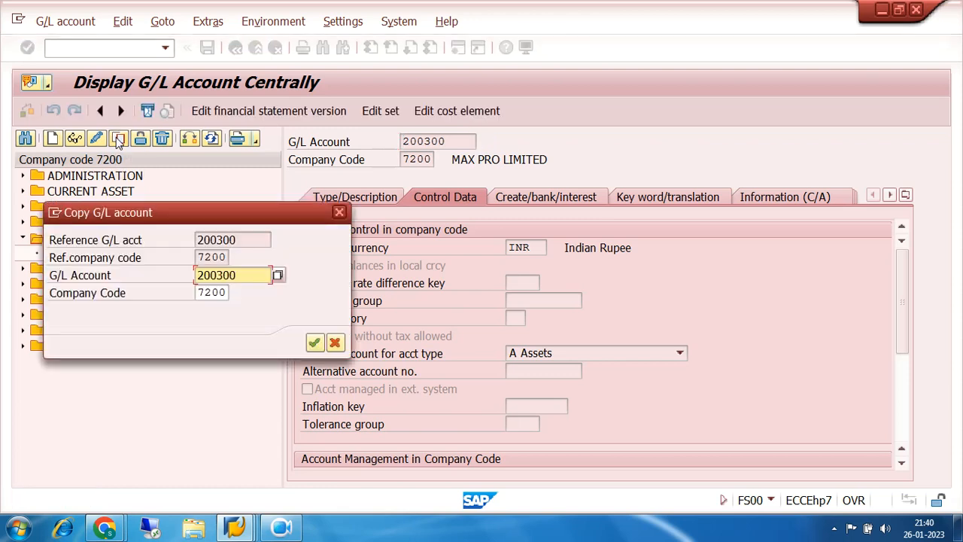
{"action": "left_click", "coordinate": [240, 274]}
{"action": "key", "text": "BackSpace"}
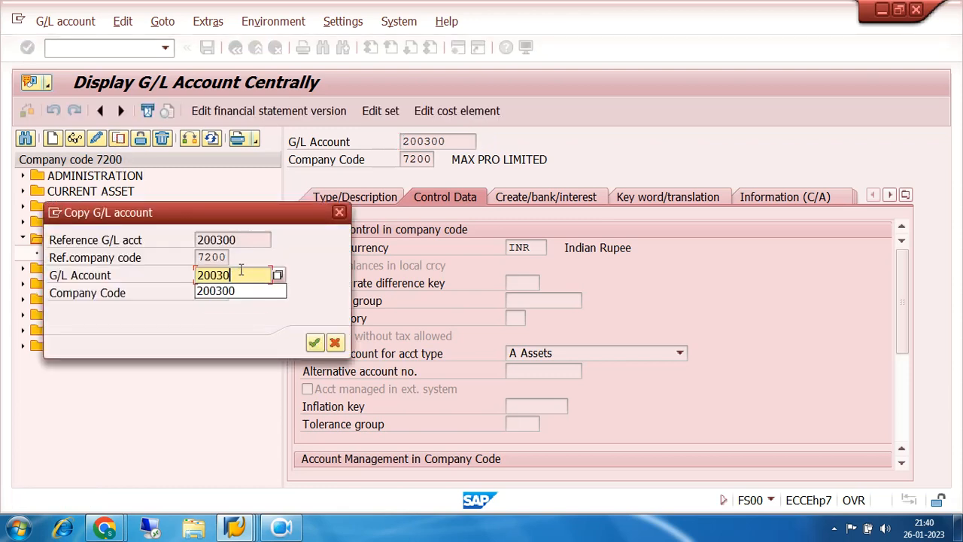
{"action": "type", "text": "1"}
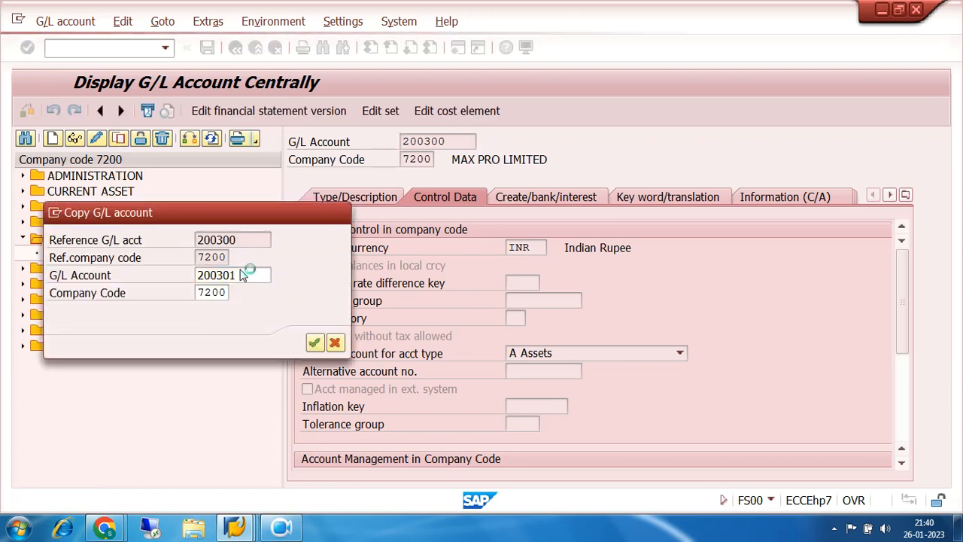
{"action": "key", "text": "Return"}
{"action": "left_click", "coordinate": [280, 529]}
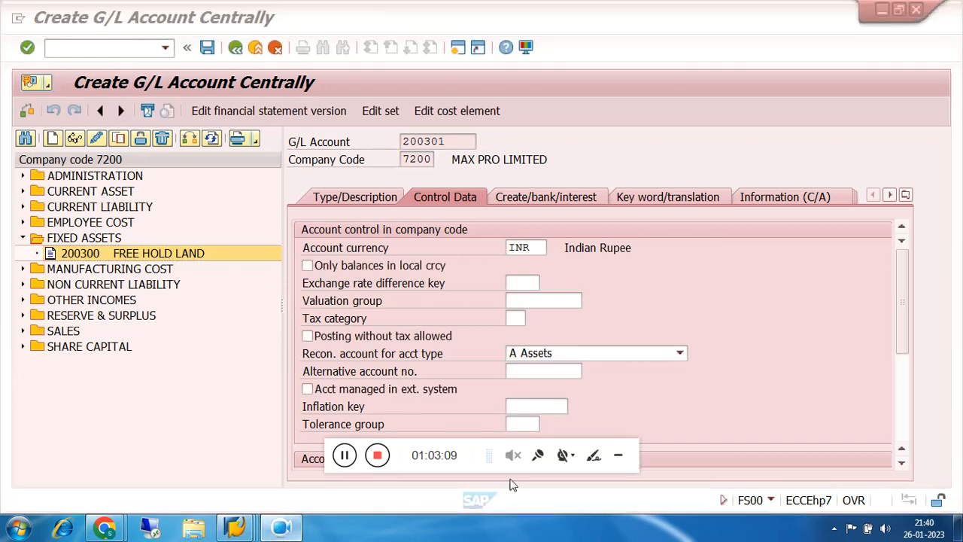
{"action": "left_click", "coordinate": [617, 455]}
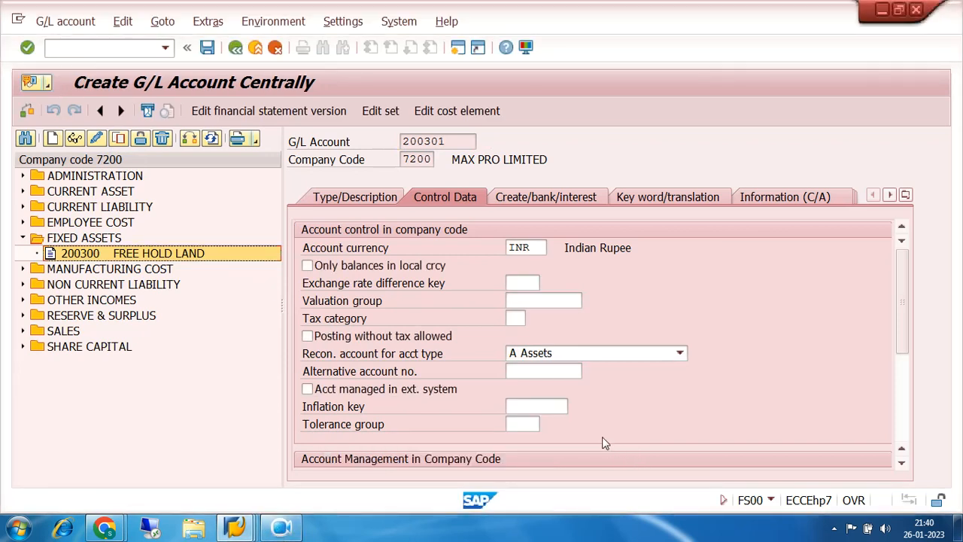
- Change both the short text and the long text of account 200301 to BUILDING
{"action": "left_click", "coordinate": [369, 199]}
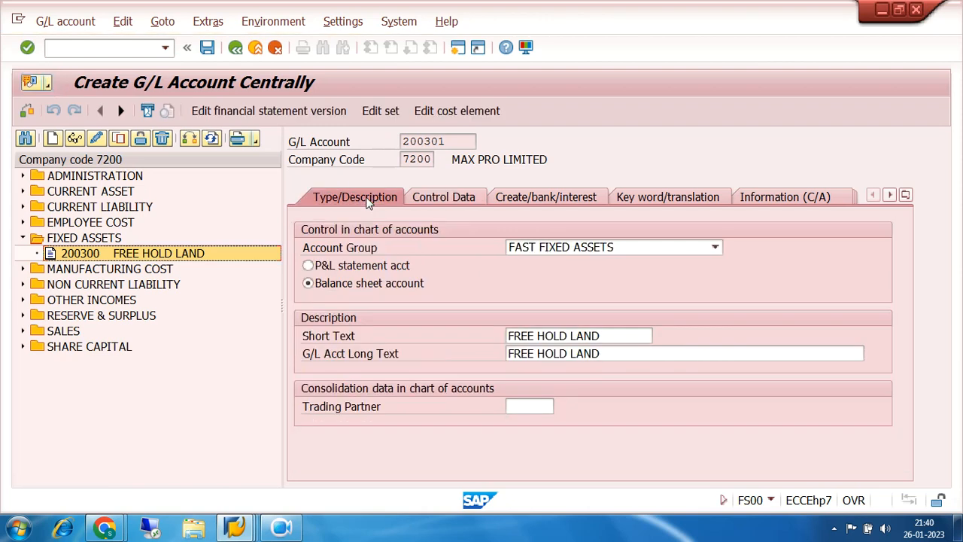
{"action": "left_click", "coordinate": [601, 333]}
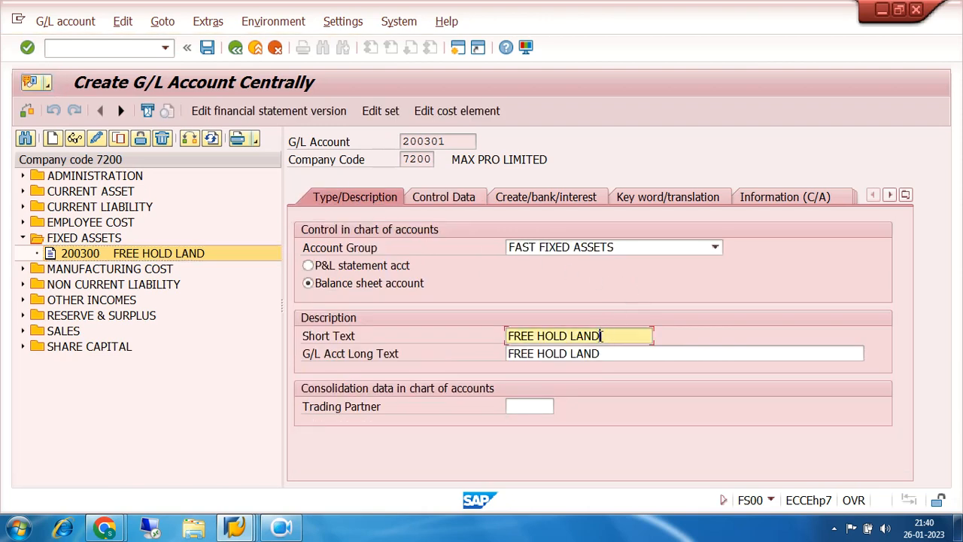
{"action": "key", "text": "BackSpace"}
{"action": "key", "text": "BackSpace"}
{"action": "key", "text": "BackSpace"}
{"action": "key", "text": "BackSpace"}
{"action": "key", "text": "BackSpace"}
{"action": "key", "text": "BackSpace"}
{"action": "key", "text": "BackSpace"}
{"action": "key", "text": "BackSpace"}
{"action": "key", "text": "BackSpace"}
{"action": "key", "text": "BackSpace"}
{"action": "key", "text": "BackSpace"}
{"action": "key", "text": "BackSpace"}
{"action": "key", "text": "BackSpace"}
{"action": "key", "text": "BackSpace"}
{"action": "type", "text": "BUILDING"}
{"action": "key", "text": "Tab"}
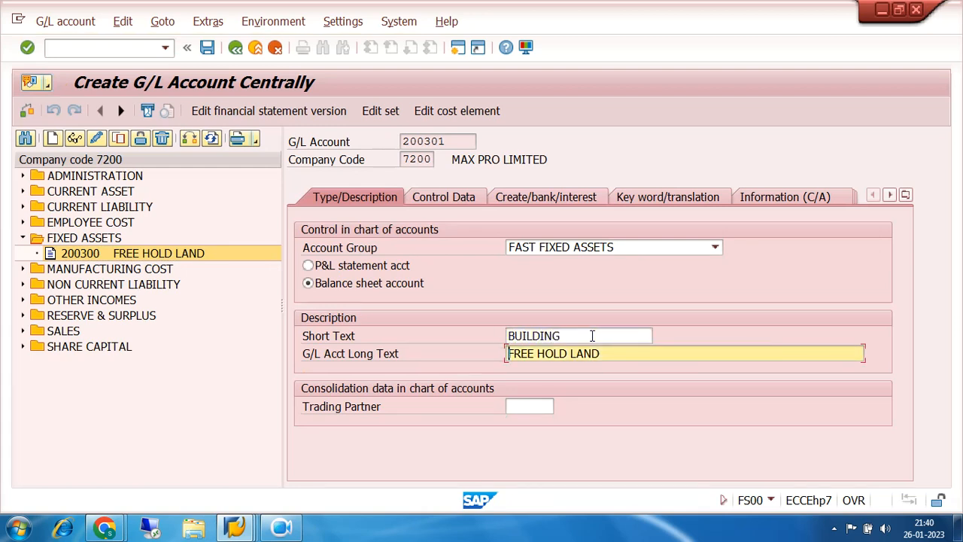
{"action": "type", "text": "BUILDING"}
{"action": "key", "text": "Delete"}
{"action": "key", "text": "Delete"}
{"action": "key", "text": "Delete"}
{"action": "key", "text": "Delete"}
{"action": "key", "text": "Delete"}
{"action": "key", "text": "Delete"}
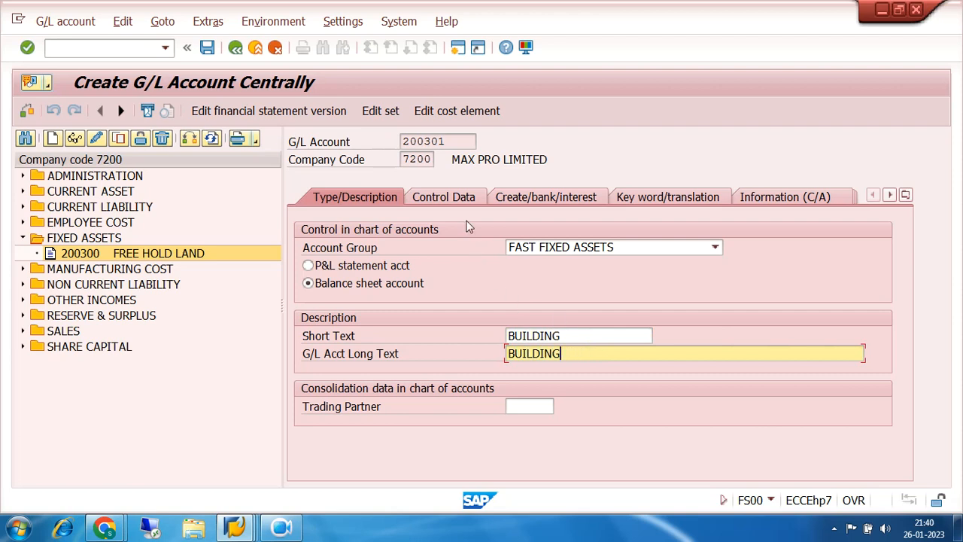
- Check the control data and document creation settings of account 200301, and save the account
{"action": "left_click", "coordinate": [460, 197]}
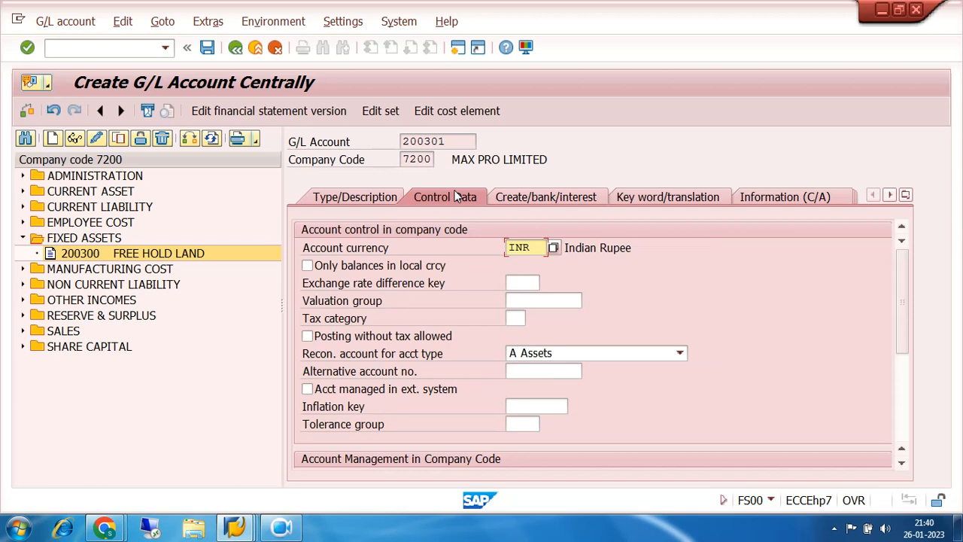
{"action": "left_click", "coordinate": [547, 198]}
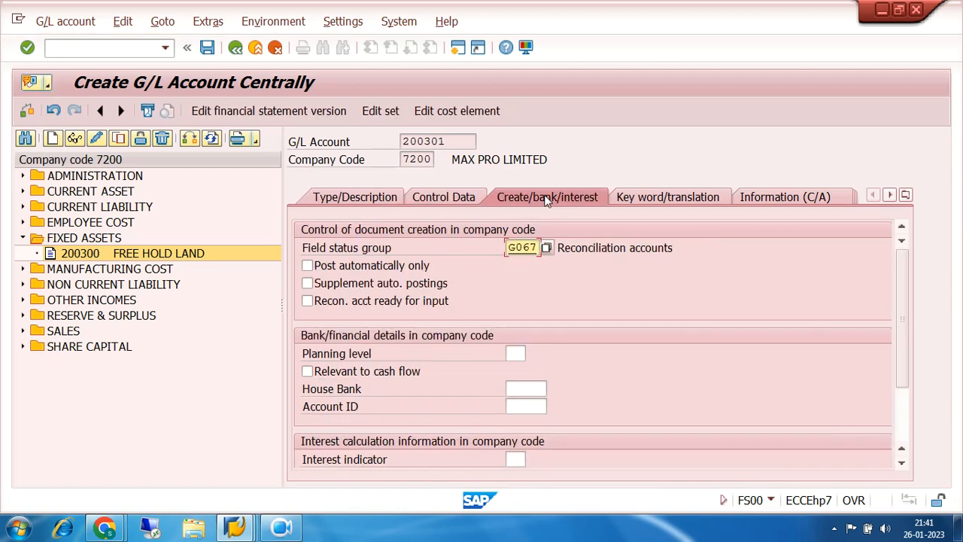
{"action": "left_click", "coordinate": [433, 200]}
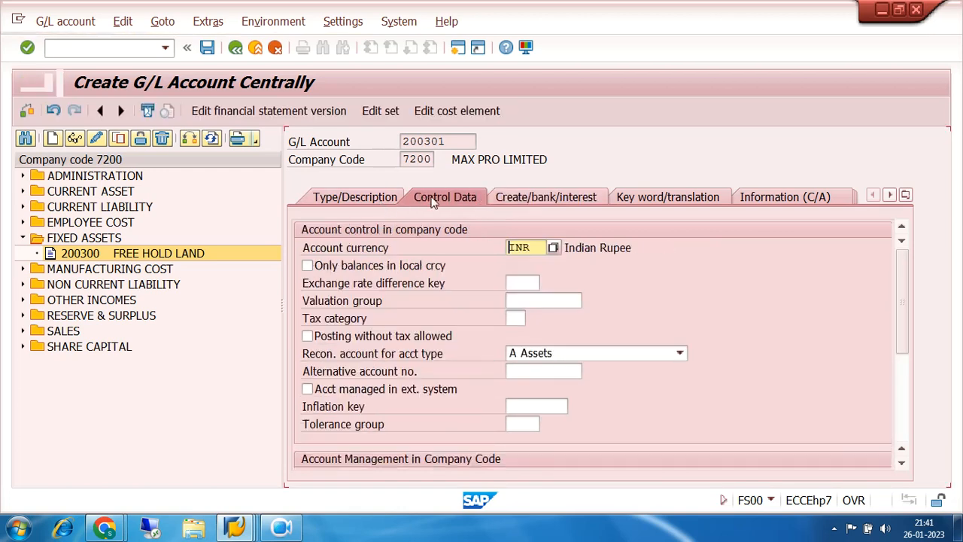
{"action": "left_click", "coordinate": [207, 48]}
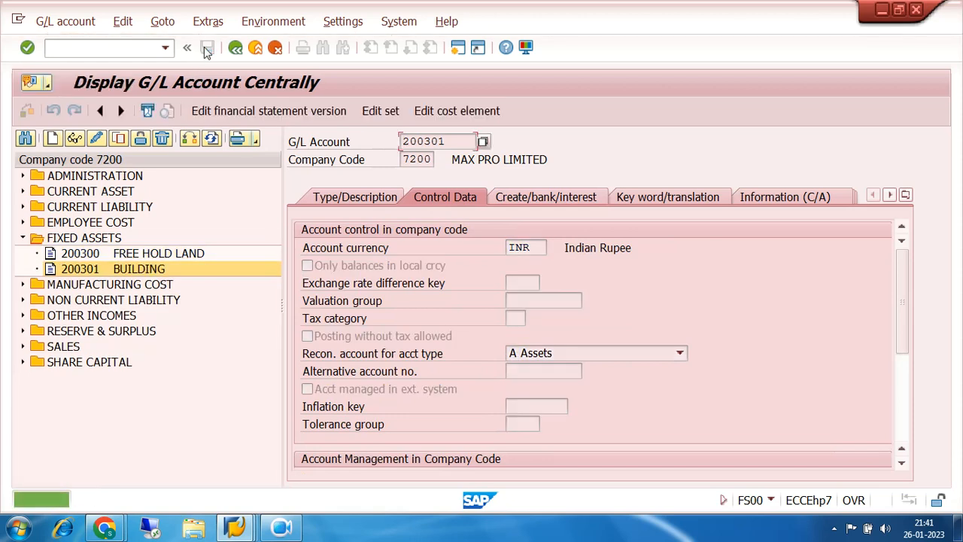
- Copy the BUILDING account to new G/L account 200302 in company code 7200
{"action": "left_click", "coordinate": [118, 140]}
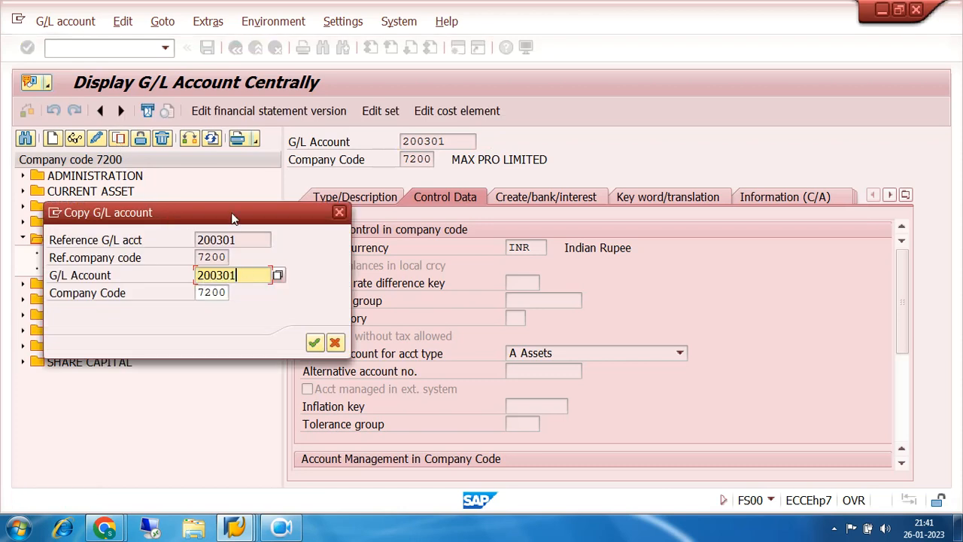
{"action": "left_click_drag", "start_coordinate": [233, 218], "coordinate": [433, 273]}
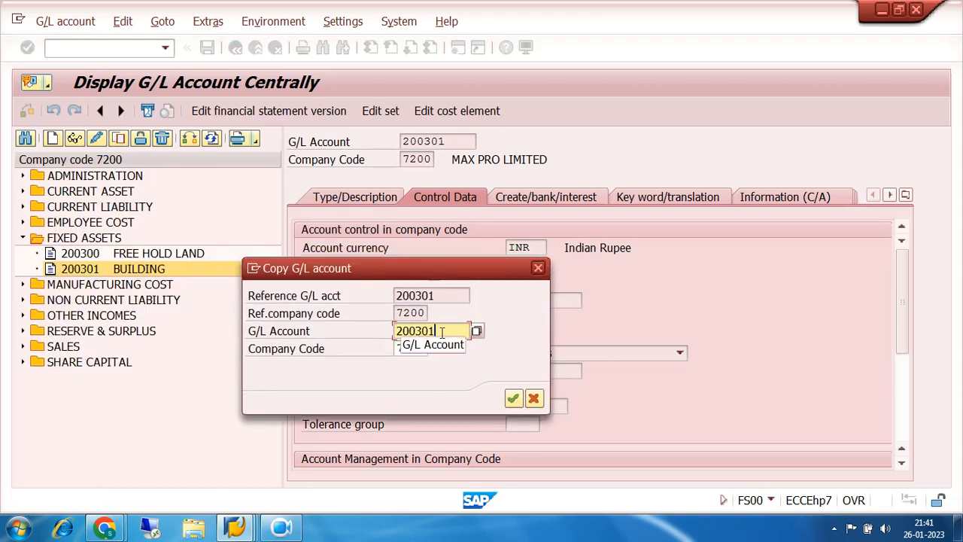
{"action": "key", "text": "BackSpace"}
{"action": "type", "text": "2"}
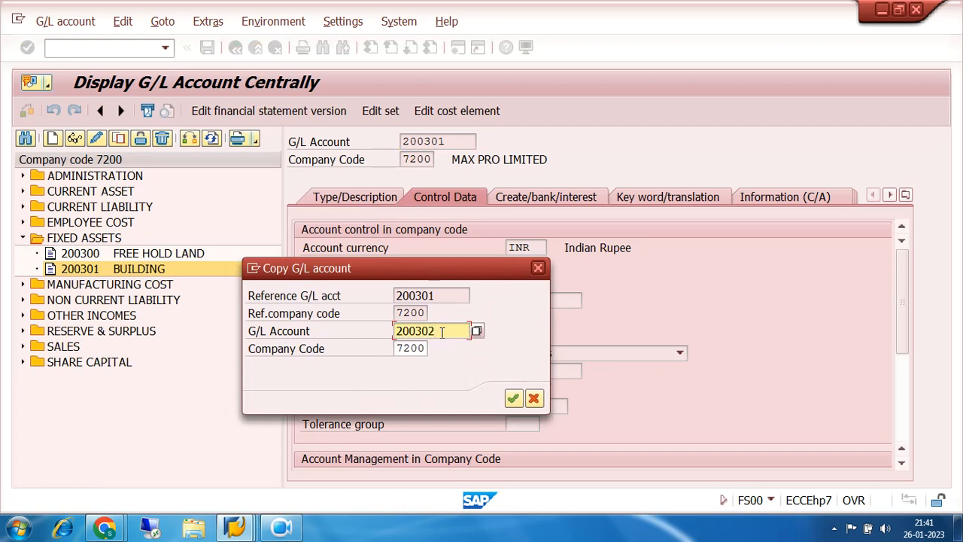
{"action": "left_click", "coordinate": [512, 398]}
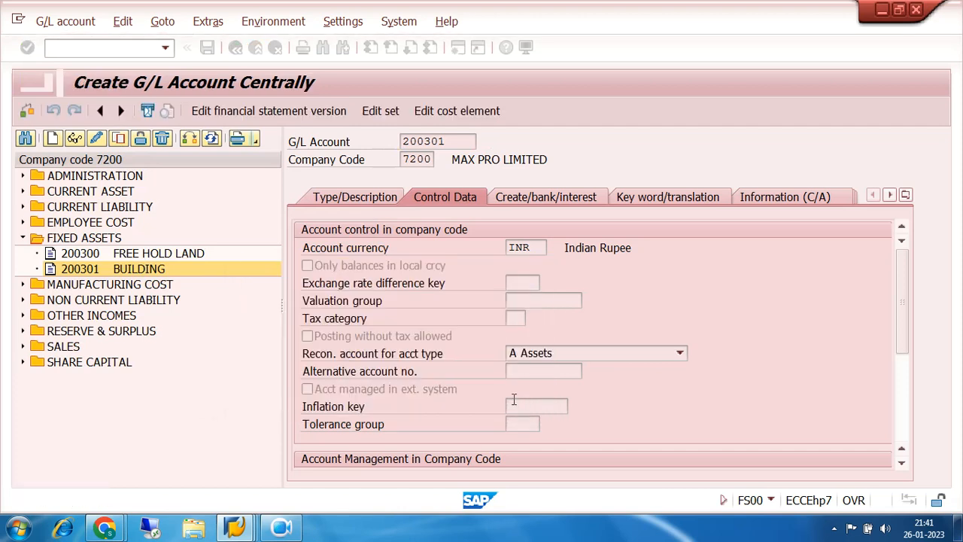
- Replace the short text of account 200302 with PLANT & MACHINARY
{"action": "left_click", "coordinate": [364, 204]}
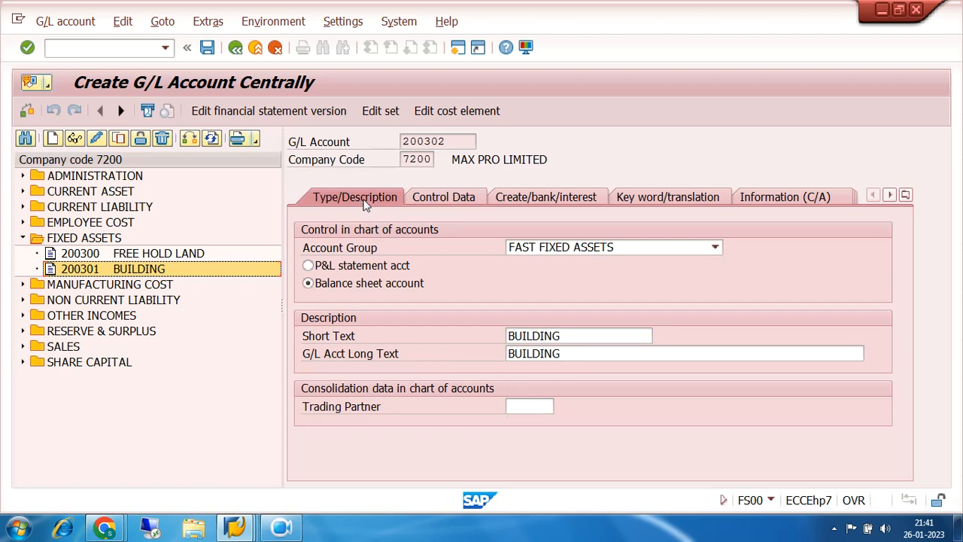
{"action": "left_click", "coordinate": [576, 334]}
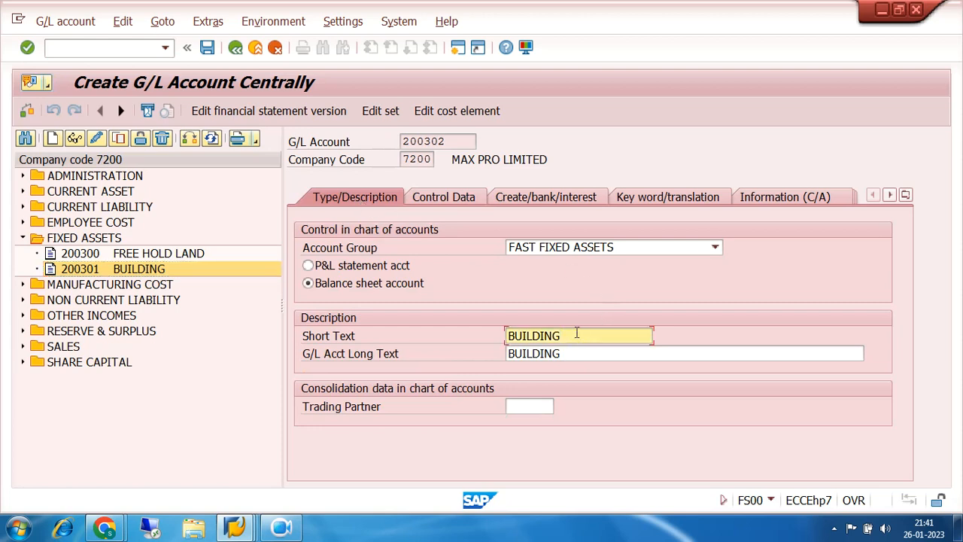
{"action": "key", "text": "BackSpace"}
{"action": "key", "text": "BackSpace"}
{"action": "key", "text": "BackSpace"}
{"action": "key", "text": "BackSpace"}
{"action": "key", "text": "BackSpace"}
{"action": "key", "text": "BackSpace"}
{"action": "key", "text": "BackSpace"}
{"action": "key", "text": "BackSpace"}
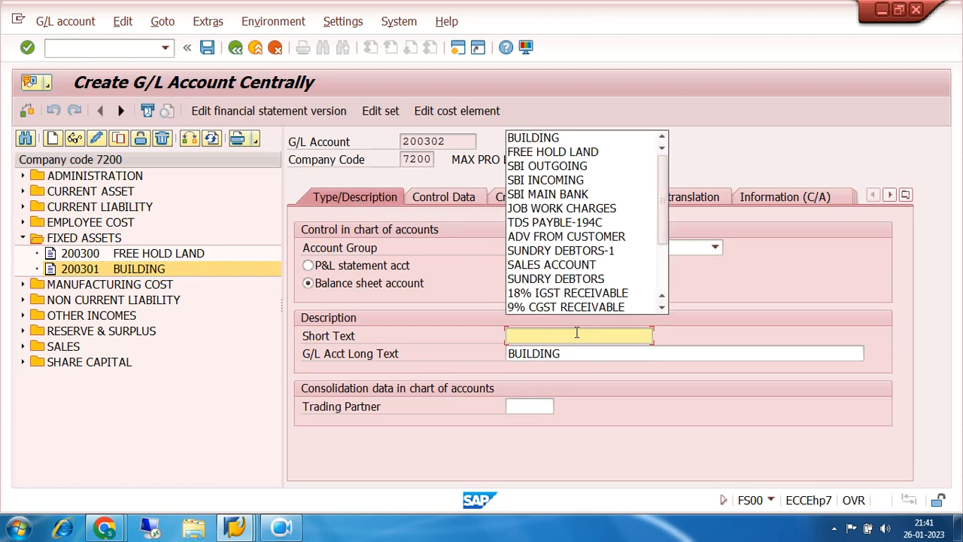
{"action": "type", "text": "PLANT"}
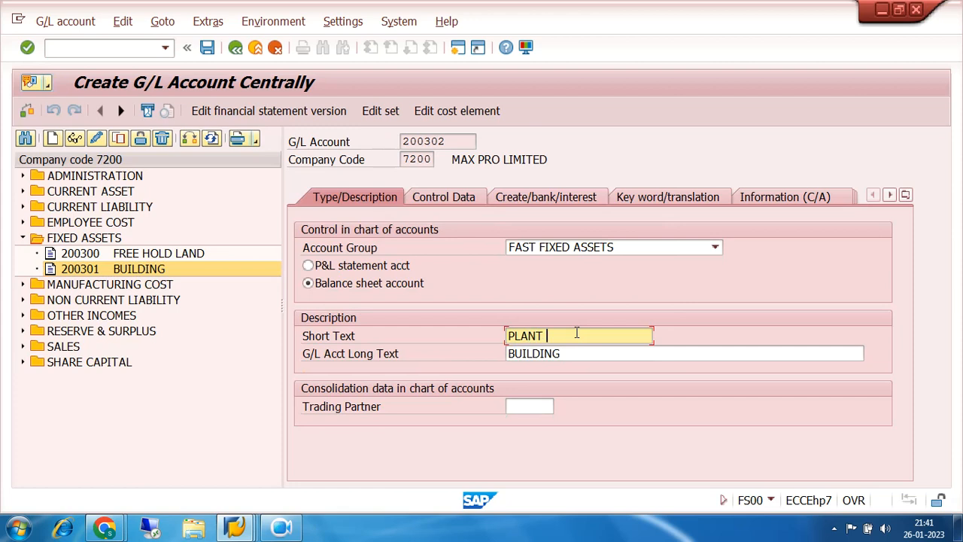
{"action": "type", "text": " & MACHINARY"}
{"action": "key", "text": "Tab"}
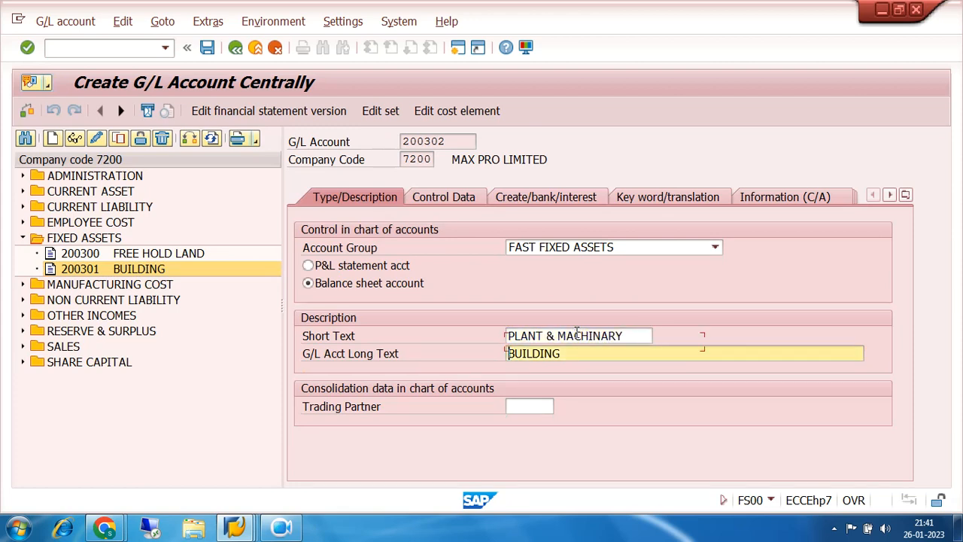
{"action": "type", "text": "PLANT & MACHINARY"}
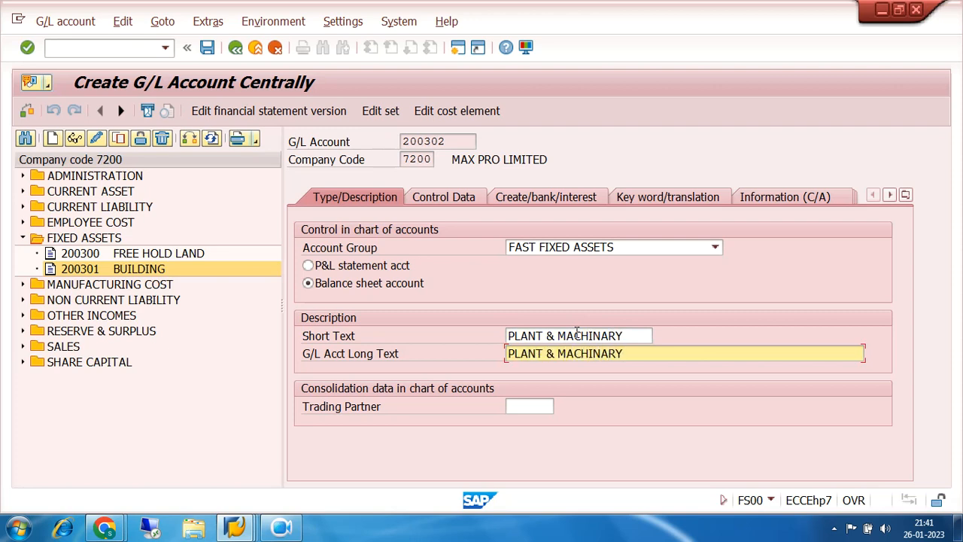
- Set the long text of account 200302 to PLANT & MACHINARY, check its control data, and save the account
{"action": "left_click", "coordinate": [464, 201]}
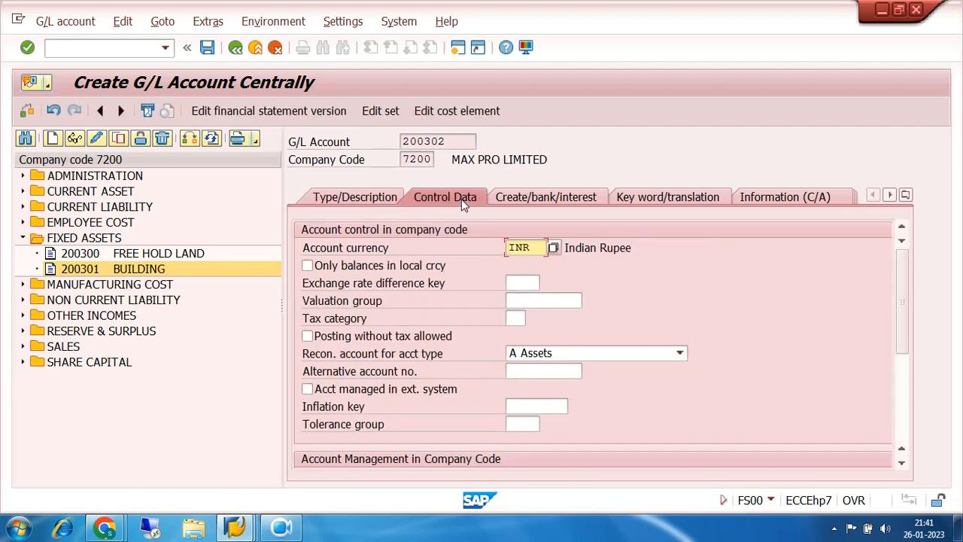
{"action": "left_click", "coordinate": [207, 48]}
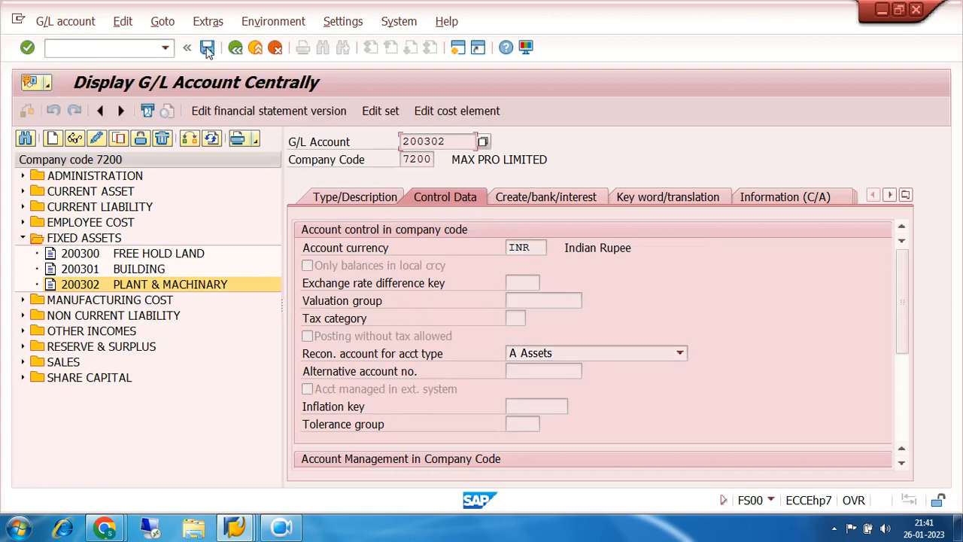
- Copy the PLANT & MACHINARY account to new G/L account 200303 in company code 7200
{"action": "left_click", "coordinate": [118, 139]}
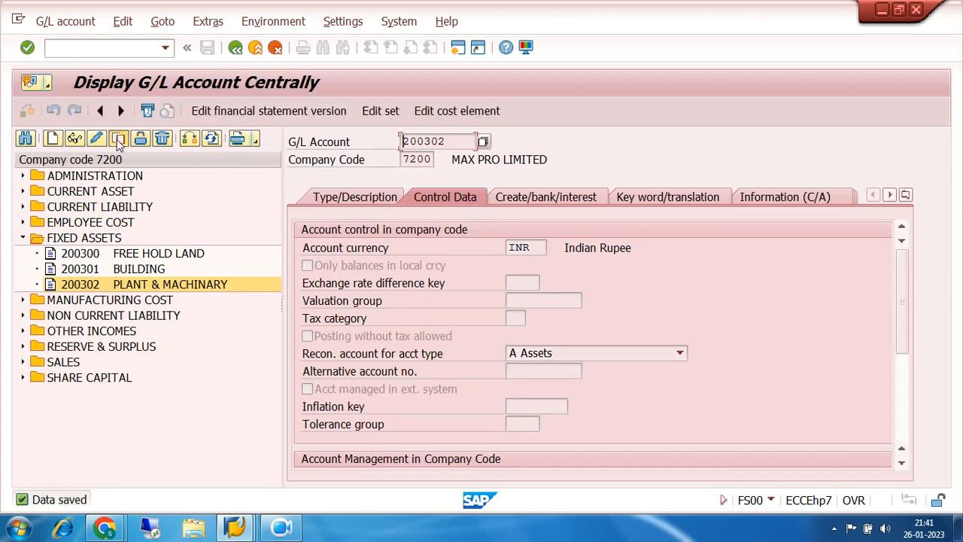
{"action": "left_click", "coordinate": [239, 275]}
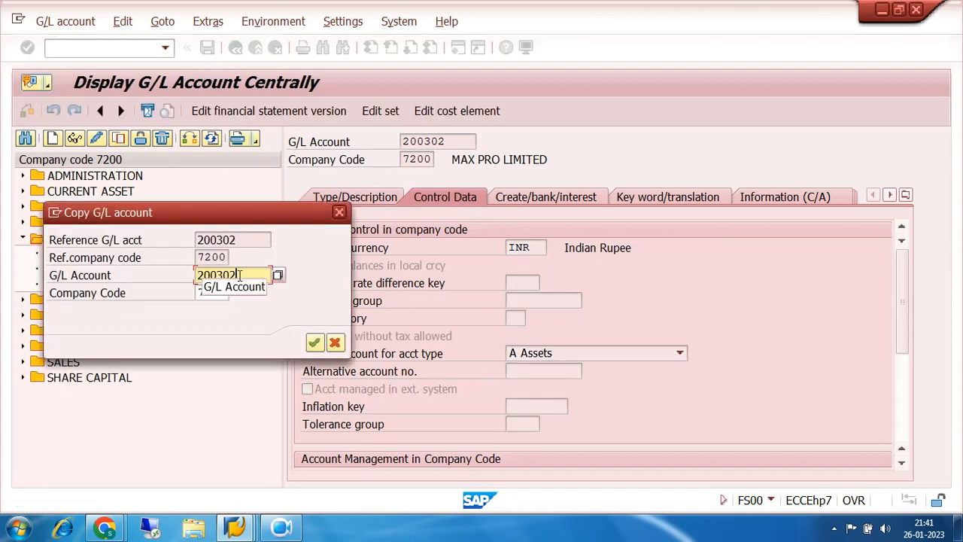
{"action": "key", "text": "BackSpace"}
{"action": "type", "text": "3"}
{"action": "left_click_drag", "start_coordinate": [226, 206], "coordinate": [506, 175]}
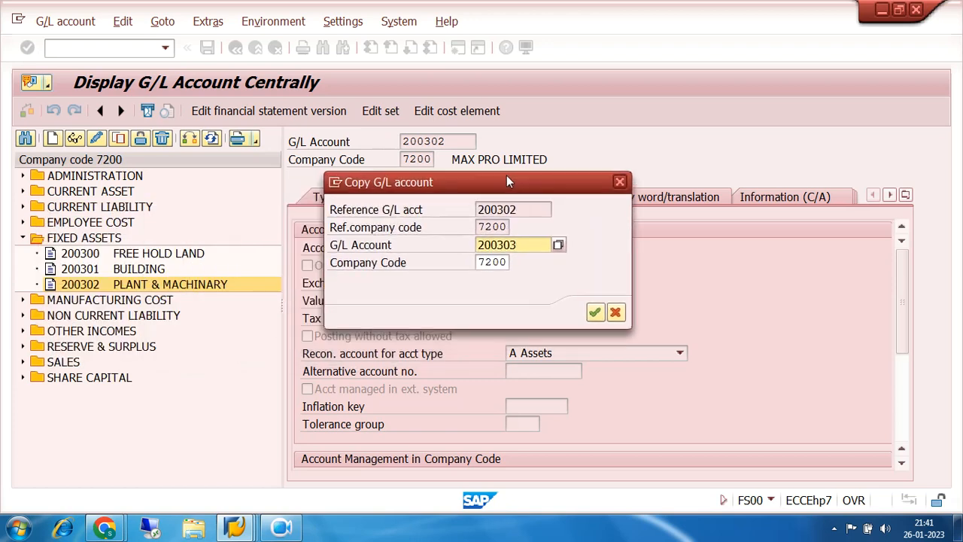
{"action": "left_click", "coordinate": [595, 311]}
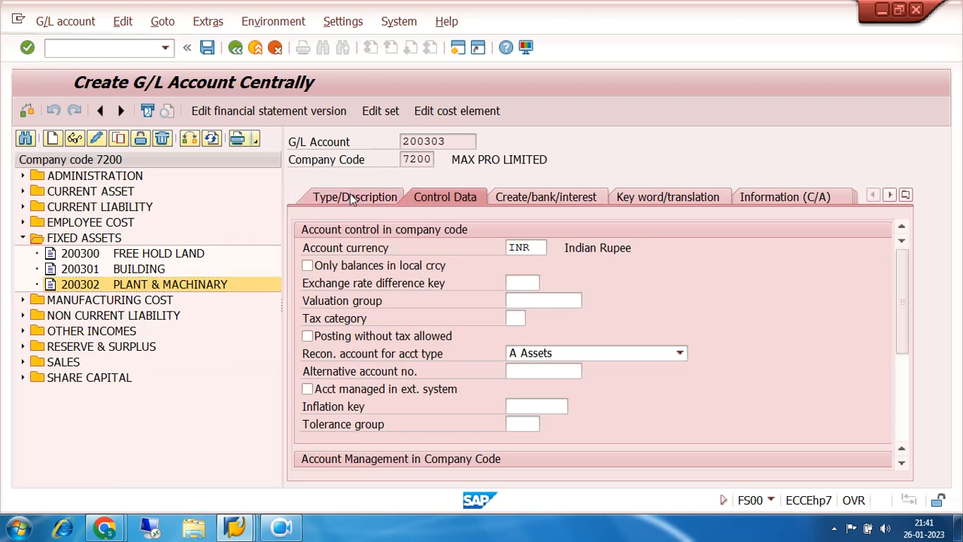
- Replace the short text of account 200303 with FURNITURE & FIXTURES
{"action": "left_click", "coordinate": [355, 203]}
{"action": "left_click", "coordinate": [629, 336]}
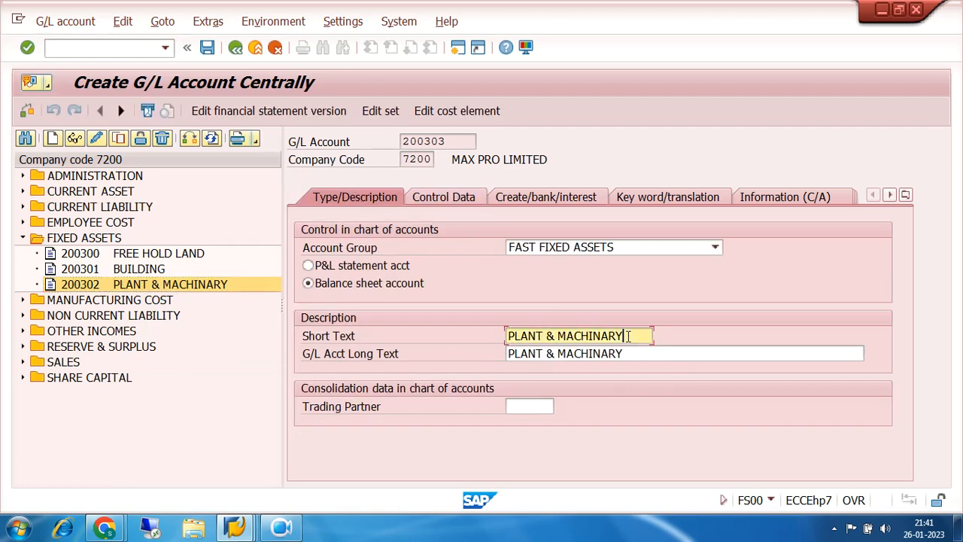
{"action": "key", "text": "BackSpace"}
{"action": "key", "text": "BackSpace"}
{"action": "key", "text": "BackSpace"}
{"action": "key", "text": "BackSpace"}
{"action": "key", "text": "BackSpace"}
{"action": "key", "text": "BackSpace"}
{"action": "key", "text": "BackSpace"}
{"action": "key", "text": "BackSpace"}
{"action": "key", "text": "BackSpace"}
{"action": "key", "text": "BackSpace"}
{"action": "key", "text": "BackSpace"}
{"action": "key", "text": "BackSpace"}
{"action": "key", "text": "BackSpace"}
{"action": "key", "text": "BackSpace"}
{"action": "key", "text": "BackSpace"}
{"action": "key", "text": "BackSpace"}
{"action": "key", "text": "BackSpace"}
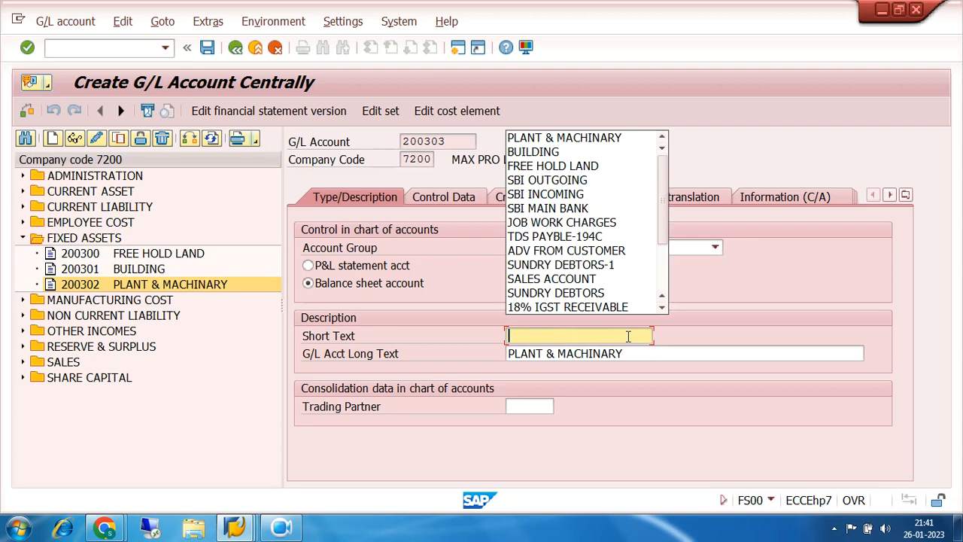
{"action": "type", "text": "FURNI"}
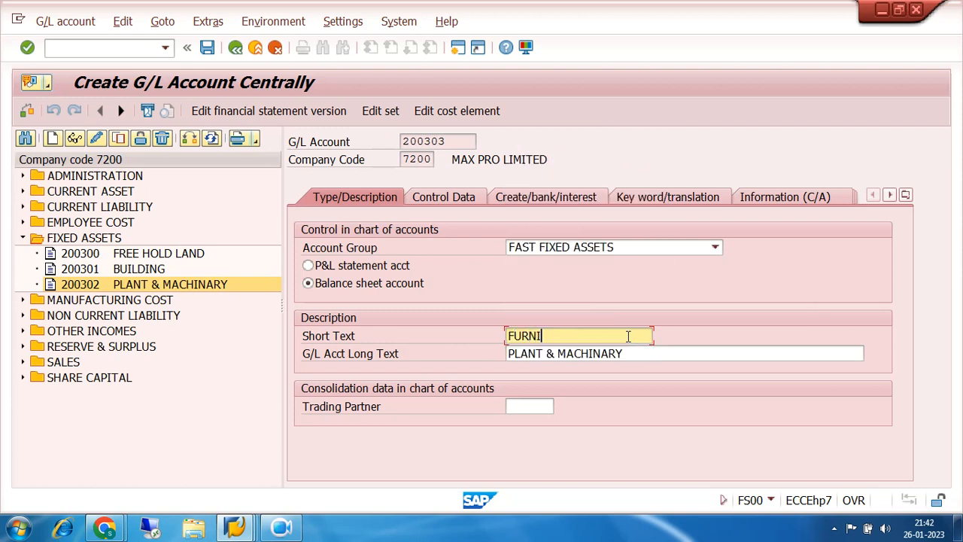
{"action": "type", "text": "TURE & FIXTURES"}
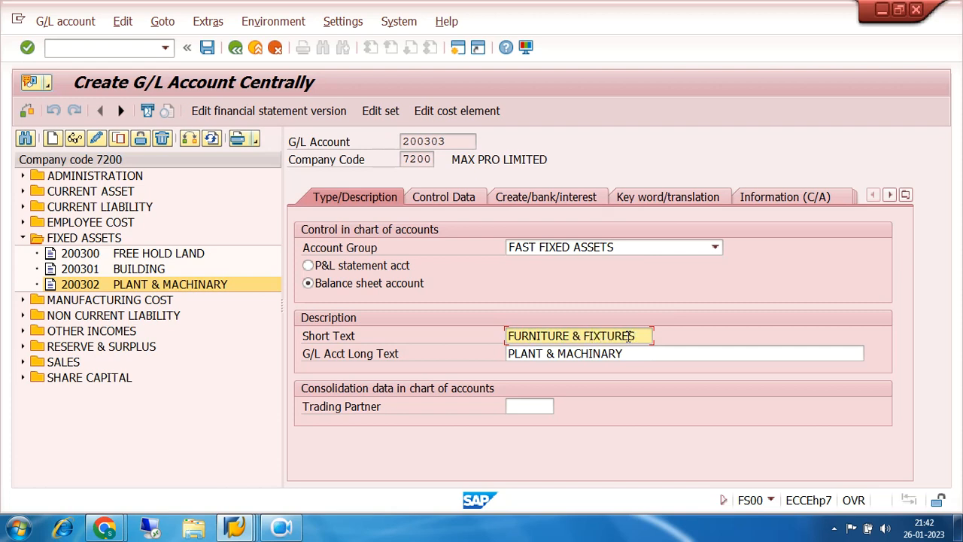
- Set the long text of account 200303 to FURNITURES & FIXTURES and save the account
{"action": "key", "text": "Tab"}
{"action": "type", "text": "FURNITURES"}
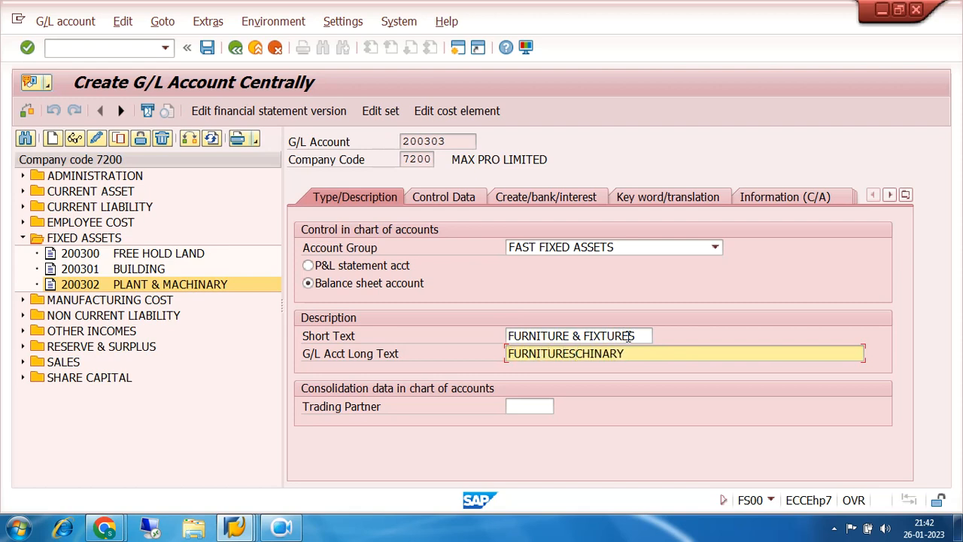
{"action": "type", "text": " & FIXTURES"}
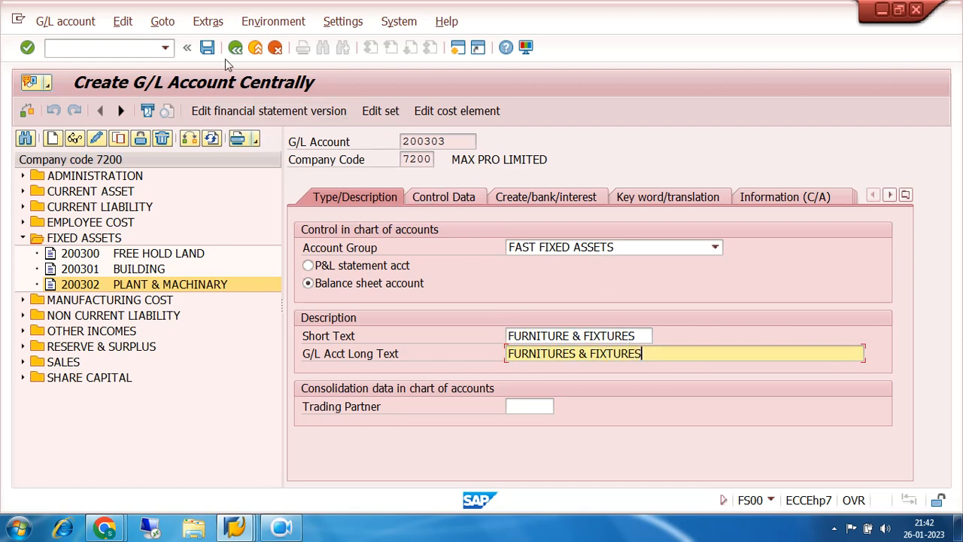
{"action": "left_click", "coordinate": [206, 47]}
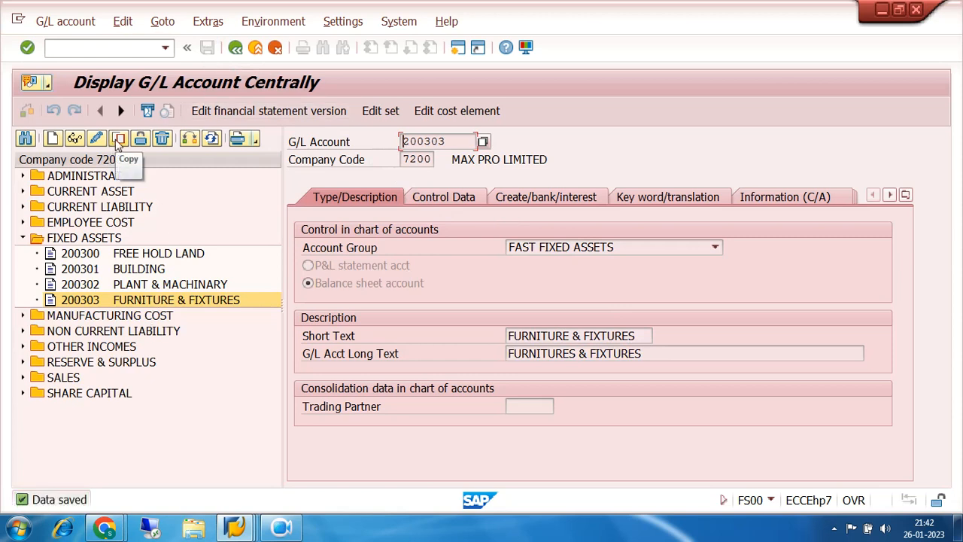
{"action": "left_click", "coordinate": [94, 254]}
{"action": "left_click", "coordinate": [94, 268]}
{"action": "left_click", "coordinate": [92, 285]}
{"action": "left_click", "coordinate": [91, 300]}
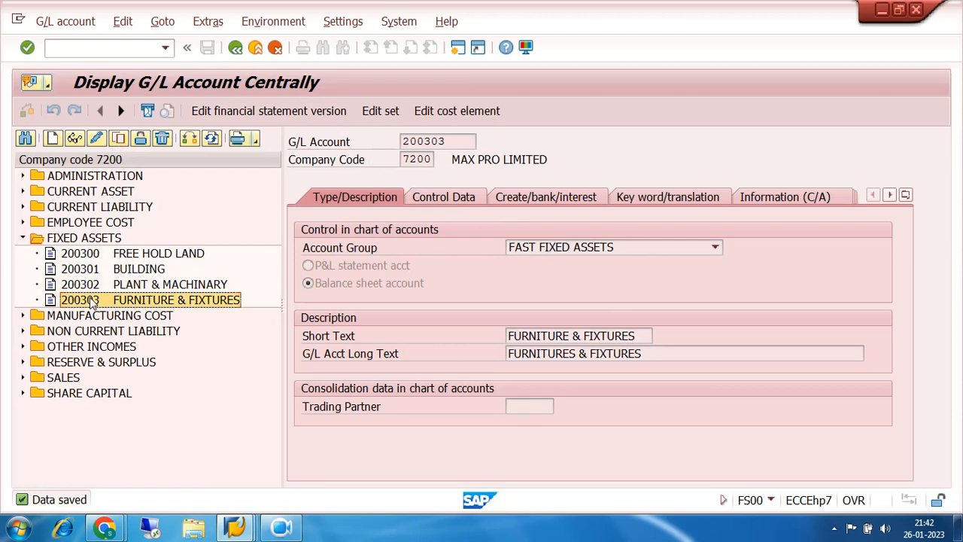
- Copy the FURNITURE & FIXTURES account to new G/L account 200304 in company code 7200
{"action": "left_click", "coordinate": [118, 138]}
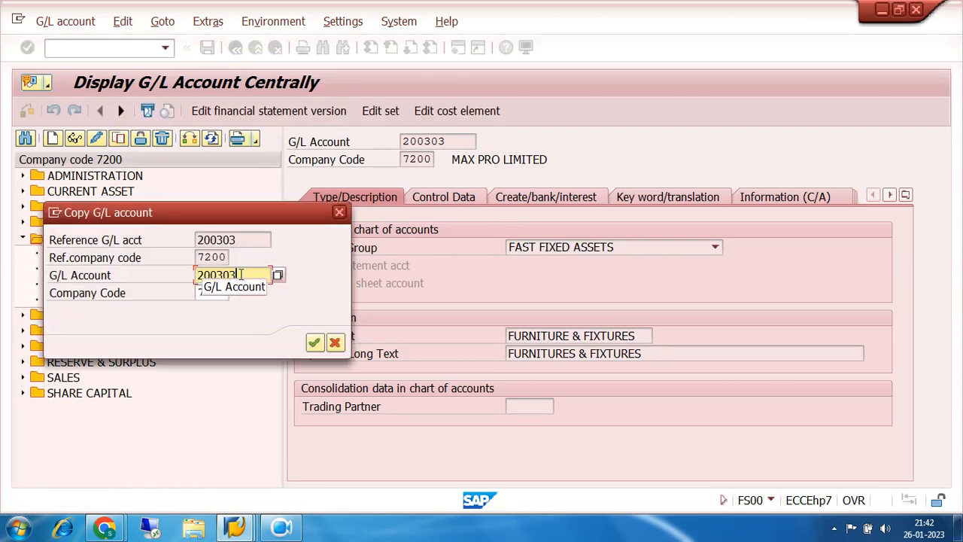
{"action": "key", "text": "BackSpace"}
{"action": "type", "text": "4"}
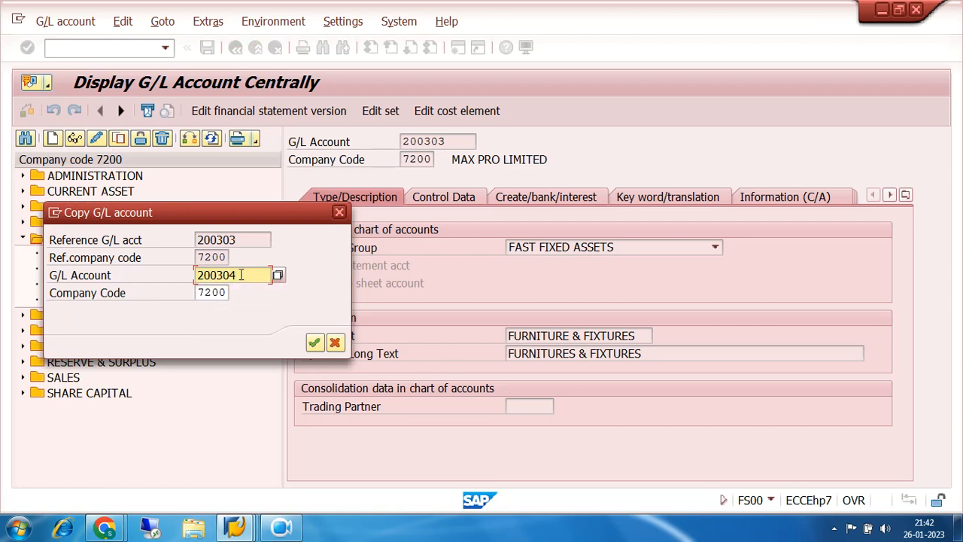
{"action": "key", "text": "Return"}
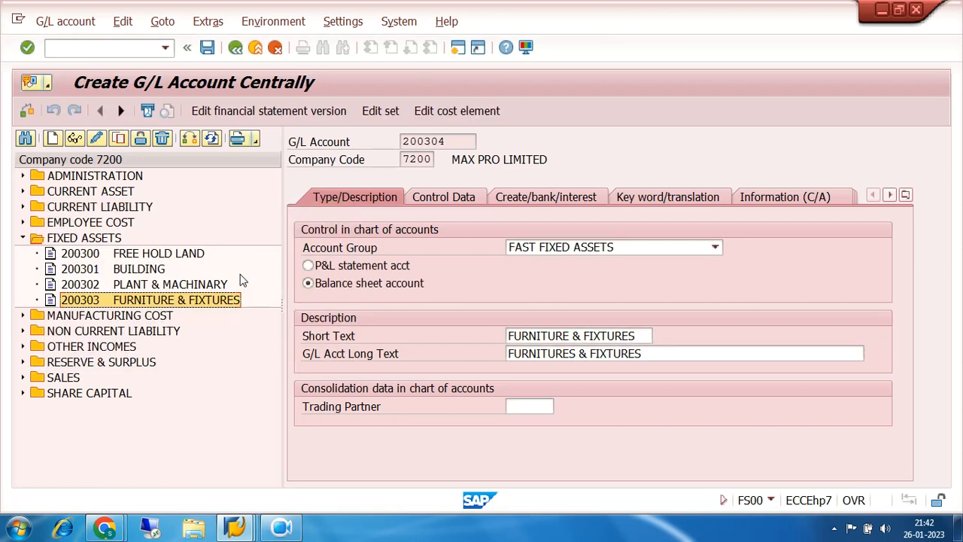
- Replace the short text of account 200304 with MOTOR VEHICLES
{"action": "left_click", "coordinate": [639, 337]}
{"action": "key", "text": "BackSpace"}
{"action": "key", "text": "BackSpace"}
{"action": "key", "text": "BackSpace"}
{"action": "key", "text": "BackSpace"}
{"action": "key", "text": "BackSpace"}
{"action": "key", "text": "BackSpace"}
{"action": "key", "text": "BackSpace"}
{"action": "key", "text": "BackSpace"}
{"action": "key", "text": "BackSpace"}
{"action": "key", "text": "BackSpace"}
{"action": "key", "text": "BackSpace"}
{"action": "key", "text": "BackSpace"}
{"action": "key", "text": "BackSpace"}
{"action": "key", "text": "BackSpace"}
{"action": "key", "text": "BackSpace"}
{"action": "key", "text": "BackSpace"}
{"action": "key", "text": "BackSpace"}
{"action": "key", "text": "BackSpace"}
{"action": "key", "text": "BackSpace"}
{"action": "key", "text": "BackSpace"}
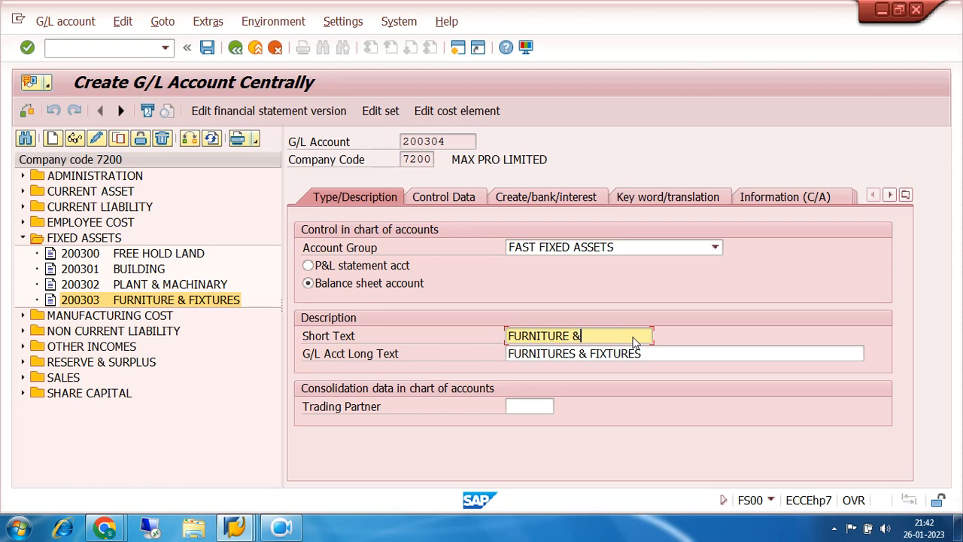
{"action": "type", "text": "MOT"}
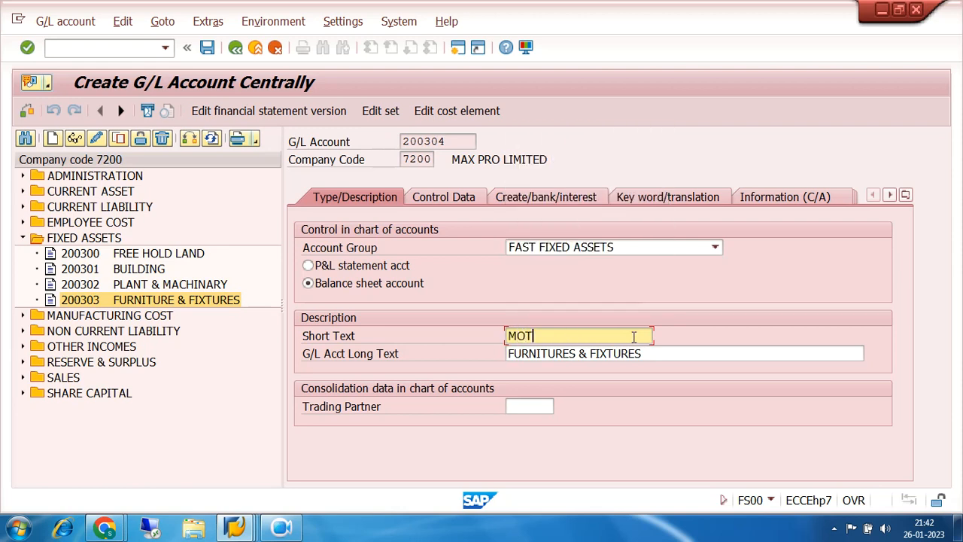
{"action": "type", "text": "OR VEN"}
{"action": "type", "text": "HICLES"}
- Set the long text of account 200304 to MOTOR VEHICLES and save the account
{"action": "left_click", "coordinate": [664, 357]}
{"action": "key", "text": "BackSpace"}
{"action": "key", "text": "BackSpace"}
{"action": "key", "text": "BackSpace"}
{"action": "key", "text": "BackSpace"}
{"action": "key", "text": "BackSpace"}
{"action": "key", "text": "BackSpace"}
{"action": "key", "text": "BackSpace"}
{"action": "key", "text": "BackSpace"}
{"action": "key", "text": "BackSpace"}
{"action": "key", "text": "BackSpace"}
{"action": "key", "text": "BackSpace"}
{"action": "key", "text": "BackSpace"}
{"action": "key", "text": "BackSpace"}
{"action": "key", "text": "BackSpace"}
{"action": "key", "text": "BackSpace"}
{"action": "key", "text": "BackSpace"}
{"action": "key", "text": "BackSpace"}
{"action": "key", "text": "BackSpace"}
{"action": "key", "text": "BackSpace"}
{"action": "key", "text": "BackSpace"}
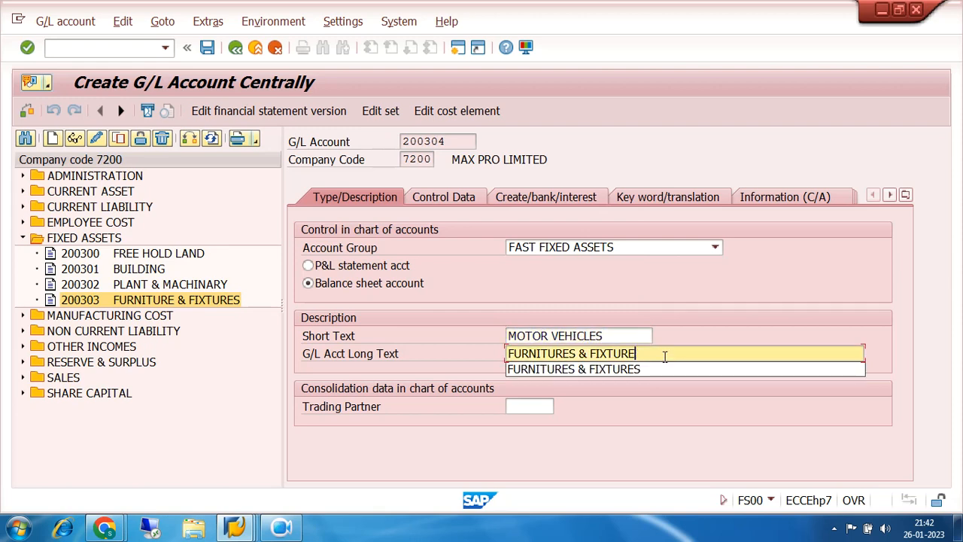
{"action": "type", "text": "MOT"}
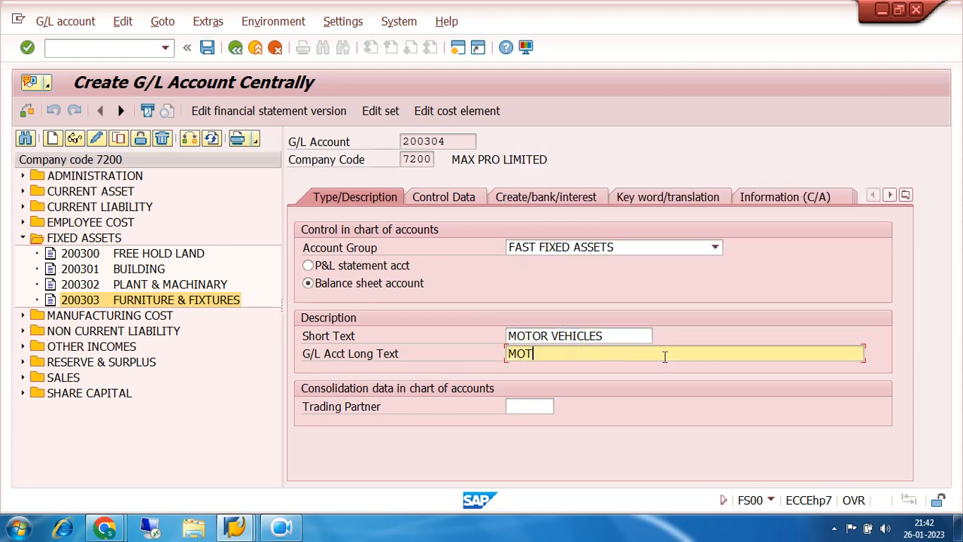
{"action": "type", "text": "OR VEHICLES"}
{"action": "left_click", "coordinate": [208, 47]}
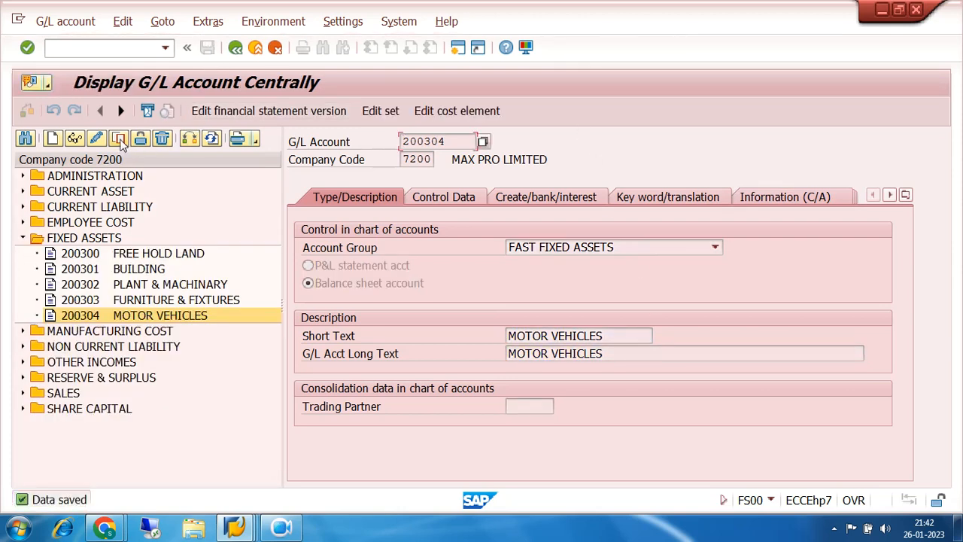
- Copy the MOTOR VEHICLES account to new G/L account 200305 in company code 7200
{"action": "left_click", "coordinate": [120, 139]}
{"action": "left_click", "coordinate": [240, 276]}
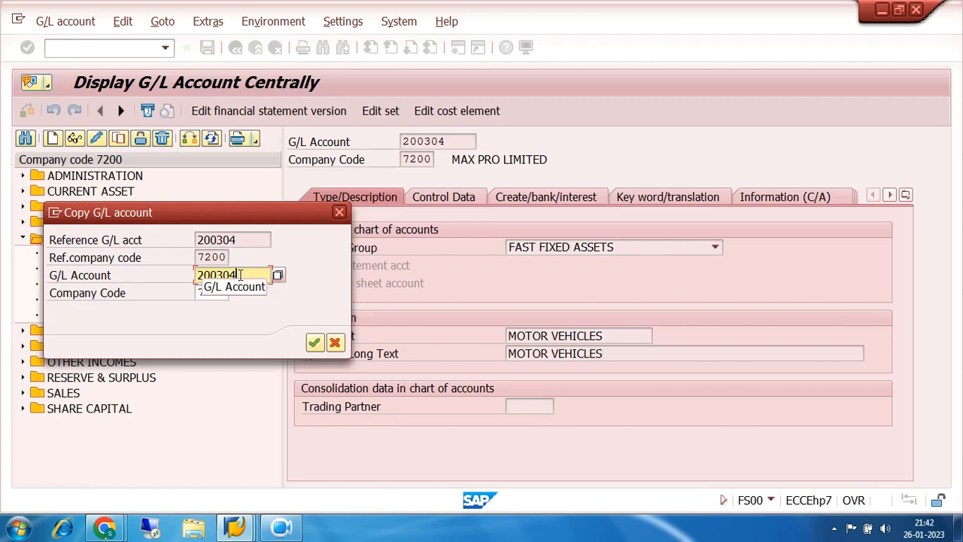
{"action": "key", "text": "BackSpace"}
{"action": "type", "text": "5"}
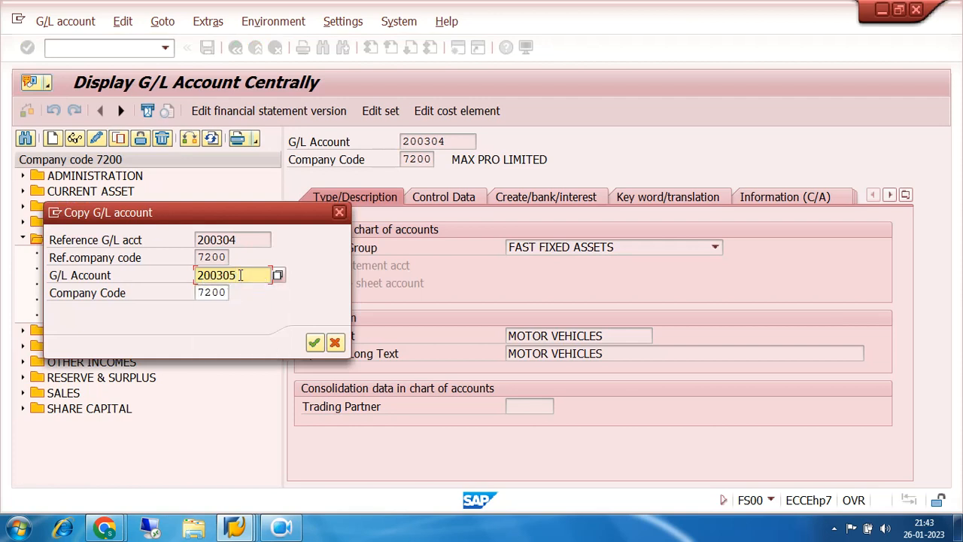
{"action": "left_click", "coordinate": [315, 344]}
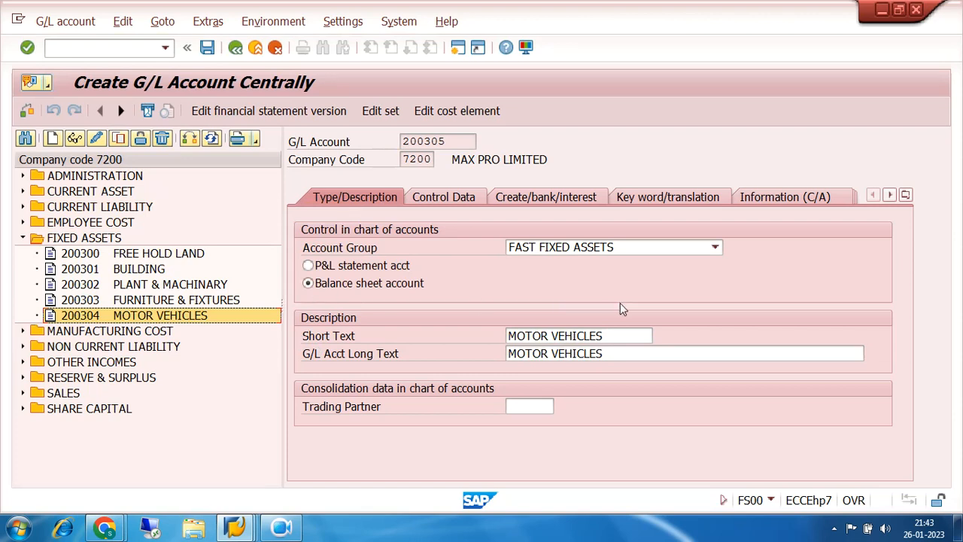
- Replace the short text of account 200305 with CWIP
{"action": "left_click", "coordinate": [609, 337]}
{"action": "key", "text": "BackSpace"}
{"action": "key", "text": "BackSpace"}
{"action": "key", "text": "BackSpace"}
{"action": "key", "text": "BackSpace"}
{"action": "key", "text": "BackSpace"}
{"action": "key", "text": "BackSpace"}
{"action": "key", "text": "BackSpace"}
{"action": "key", "text": "BackSpace"}
{"action": "key", "text": "BackSpace"}
{"action": "key", "text": "BackSpace"}
{"action": "key", "text": "BackSpace"}
{"action": "key", "text": "BackSpace"}
{"action": "key", "text": "BackSpace"}
{"action": "key", "text": "BackSpace"}
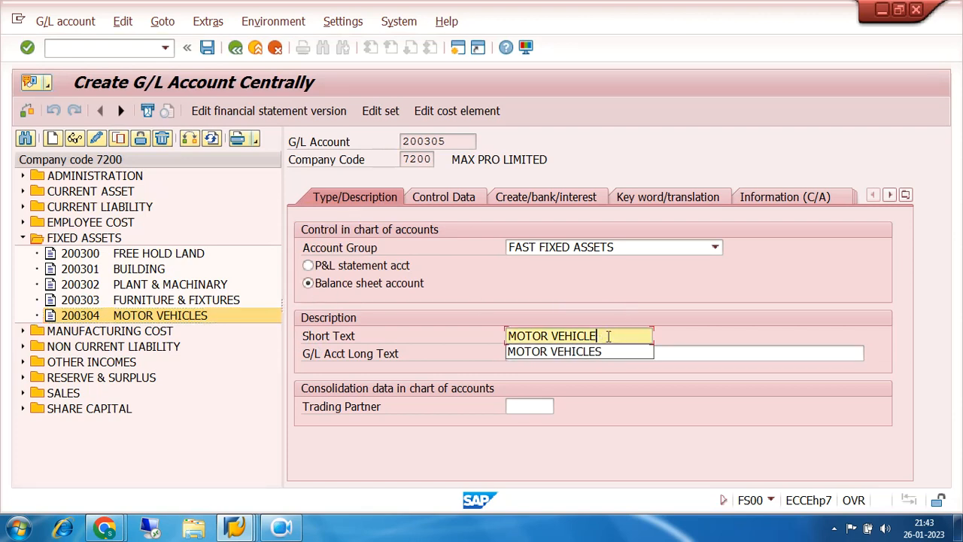
{"action": "type", "text": "CWU"}
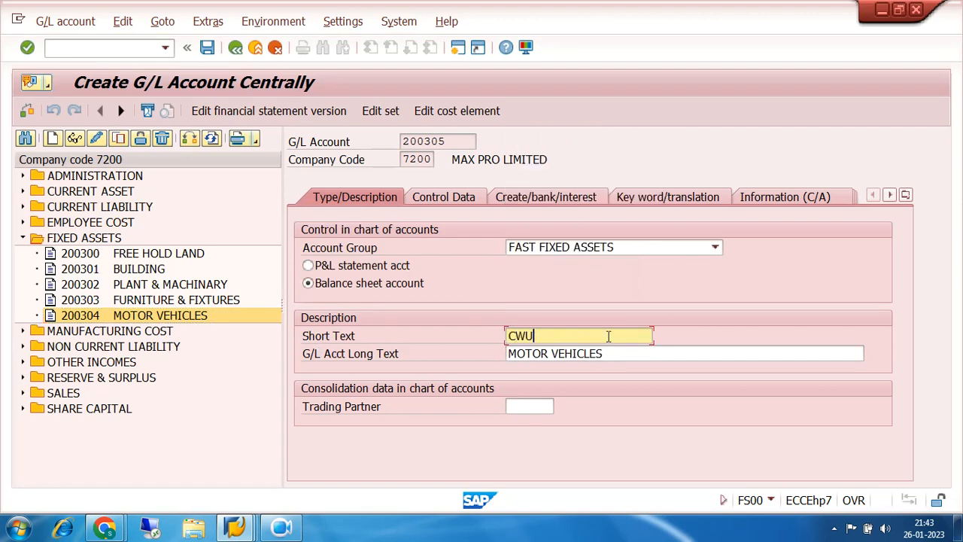
{"action": "type", "text": "IP"}
- Set the long text of account 200305 to CAPITAL WORK IN PROGRESS and save the account
{"action": "left_click", "coordinate": [610, 356]}
{"action": "key", "text": "BackSpace"}
{"action": "key", "text": "BackSpace"}
{"action": "key", "text": "BackSpace"}
{"action": "key", "text": "BackSpace"}
{"action": "key", "text": "BackSpace"}
{"action": "key", "text": "BackSpace"}
{"action": "key", "text": "BackSpace"}
{"action": "key", "text": "BackSpace"}
{"action": "key", "text": "BackSpace"}
{"action": "key", "text": "BackSpace"}
{"action": "key", "text": "BackSpace"}
{"action": "key", "text": "BackSpace"}
{"action": "key", "text": "BackSpace"}
{"action": "key", "text": "BackSpace"}
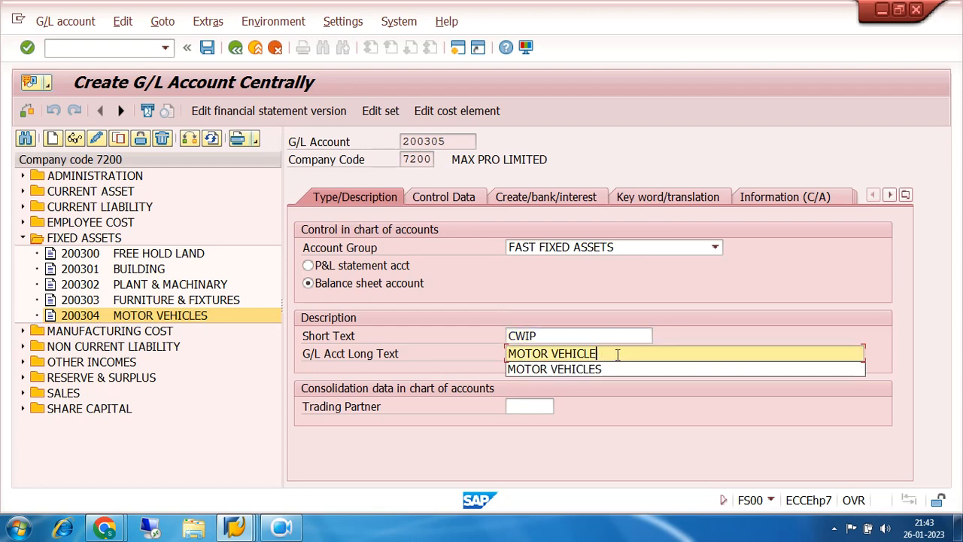
{"action": "type", "text": "CAP"}
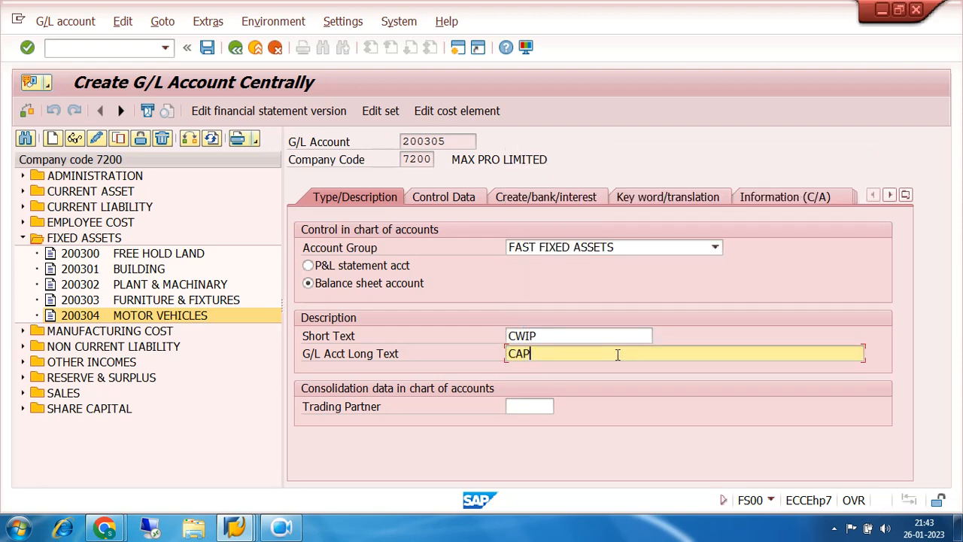
{"action": "type", "text": "ITAL WORK IN PROGRESS"}
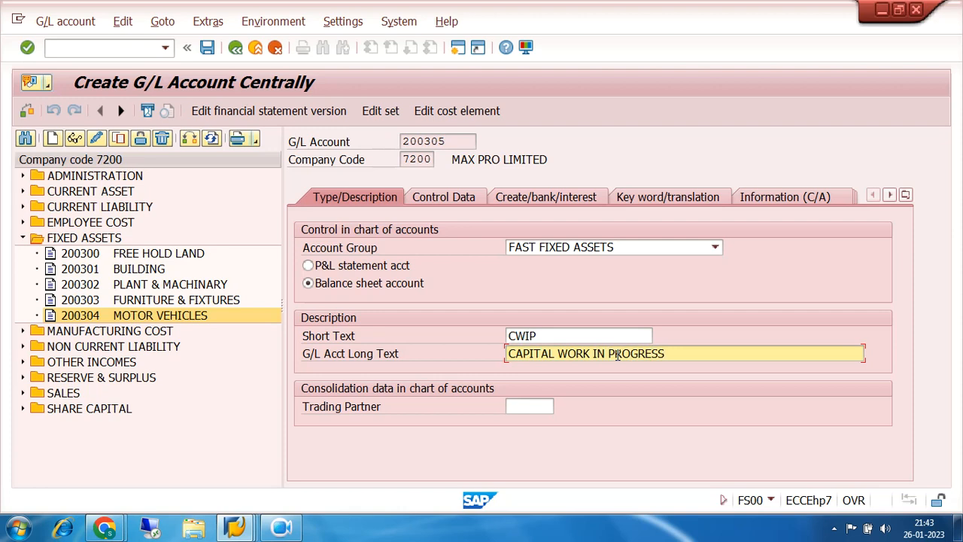
{"action": "left_click", "coordinate": [206, 49]}
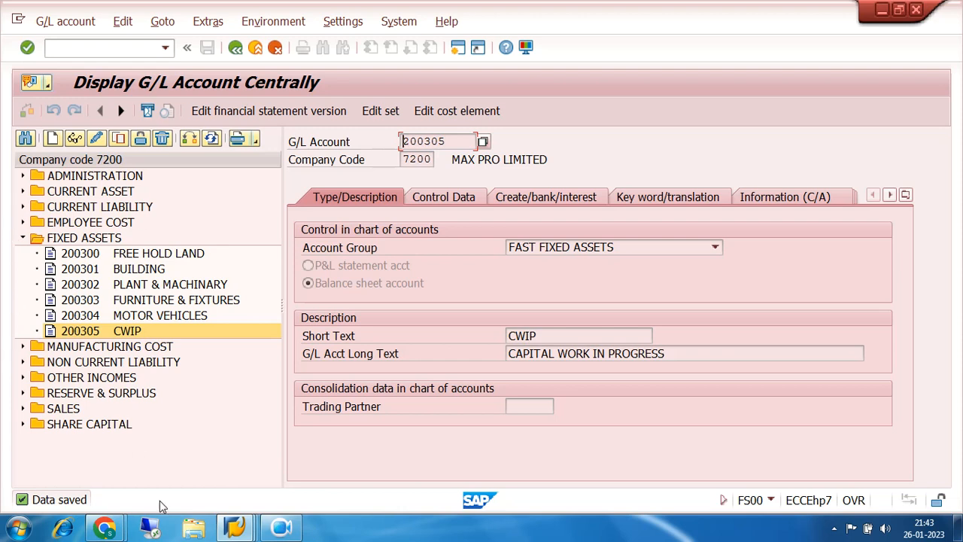
- Switch to the G/L account groups overview and examine the number ranges already assigned in chart of accounts 7200
{"action": "mouse_move", "coordinate": [248, 530]}
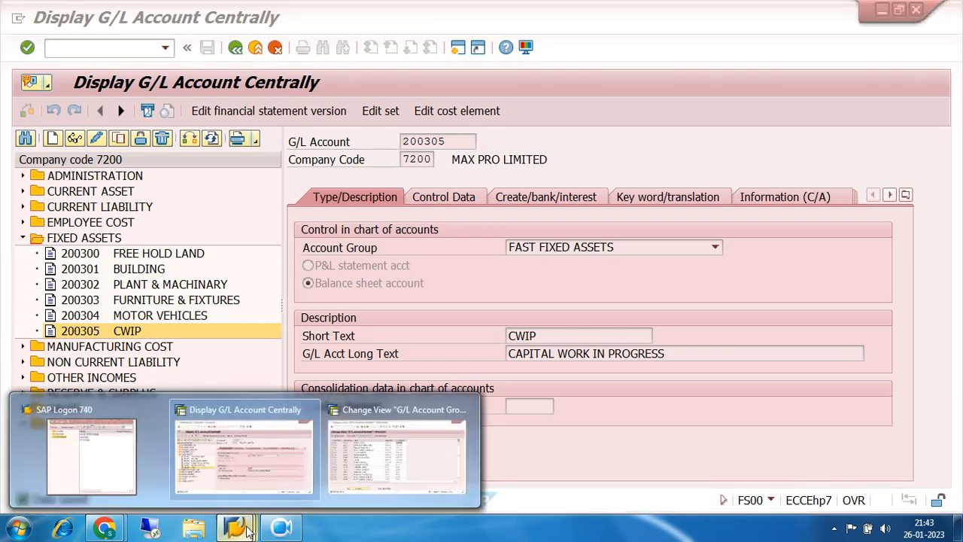
{"action": "left_click", "coordinate": [383, 466]}
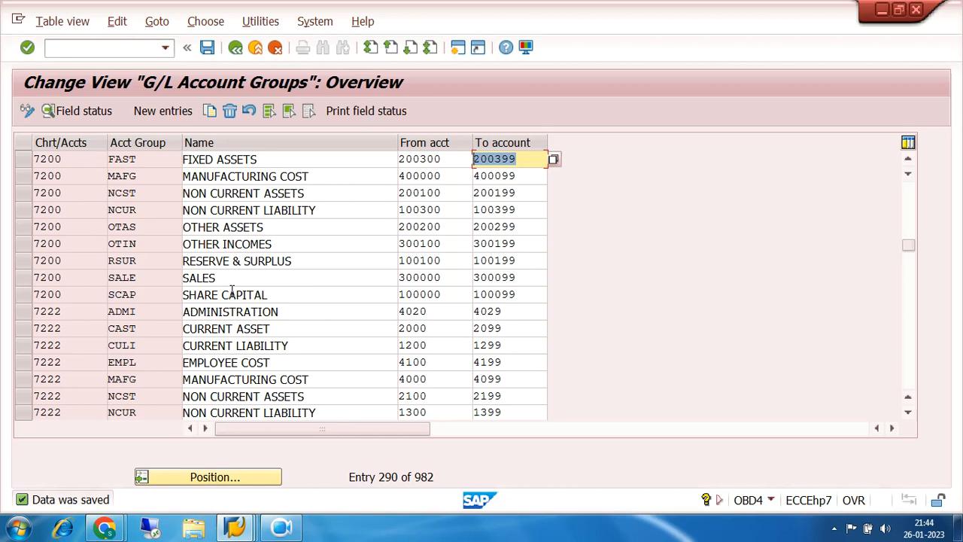
{"action": "left_click", "coordinate": [410, 210]}
{"action": "left_click", "coordinate": [421, 260]}
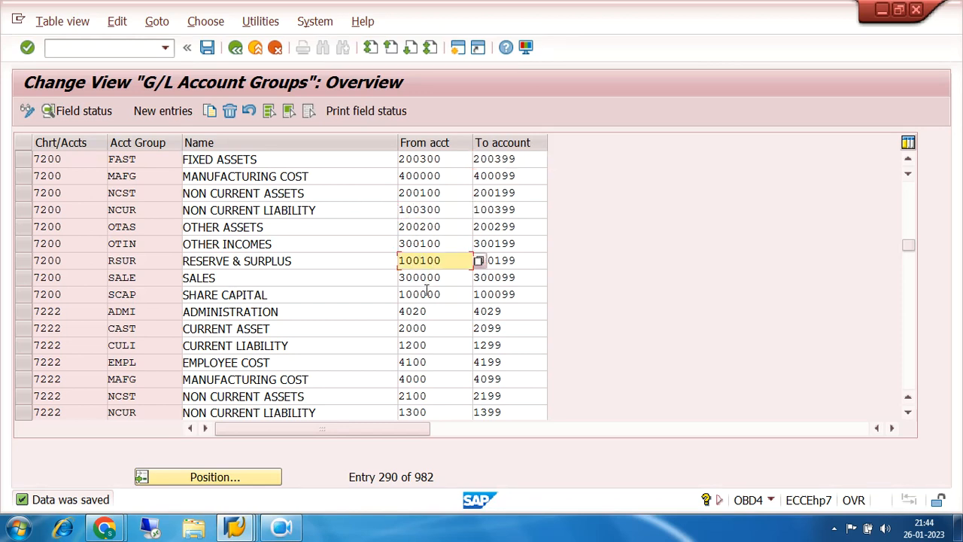
{"action": "left_click", "coordinate": [427, 294]}
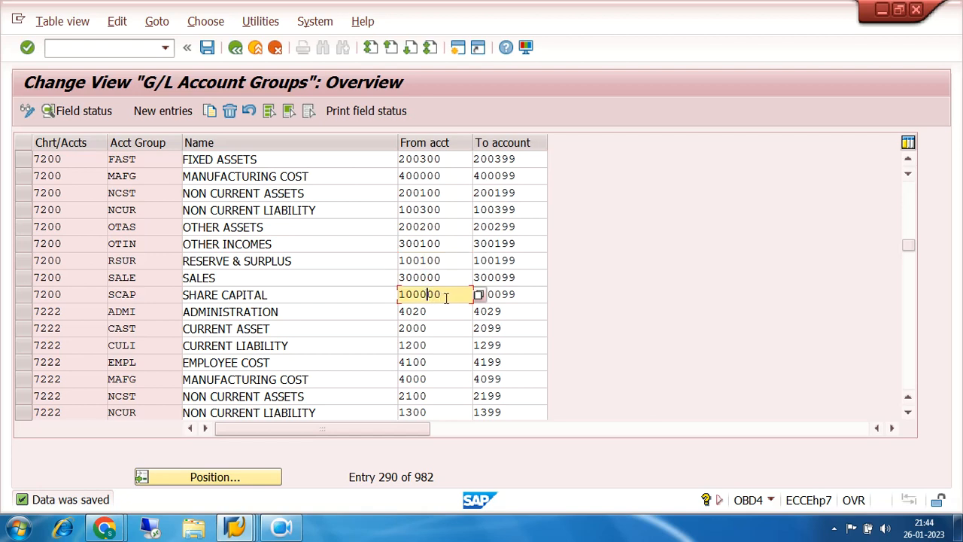
{"action": "left_click", "coordinate": [420, 261]}
{"action": "left_click", "coordinate": [425, 210]}
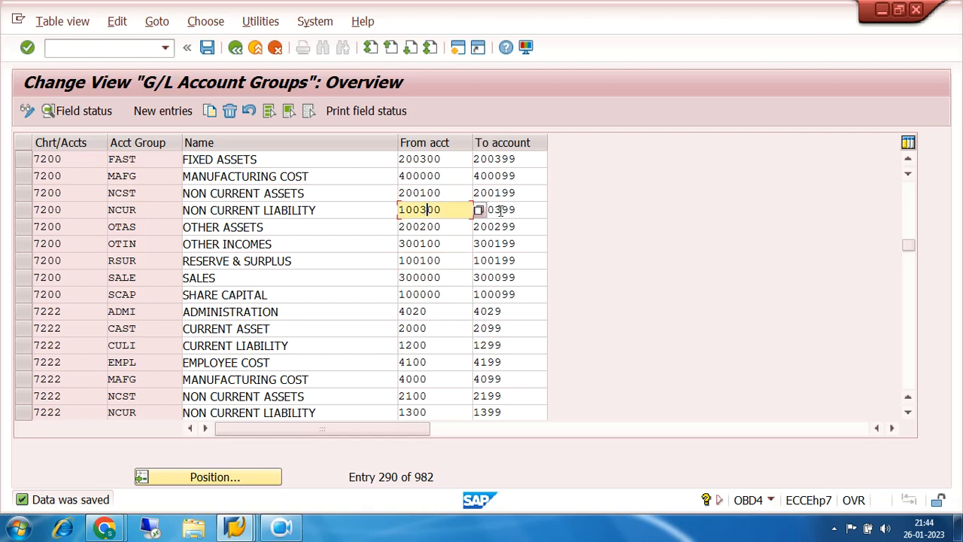
{"action": "left_click", "coordinate": [908, 161]}
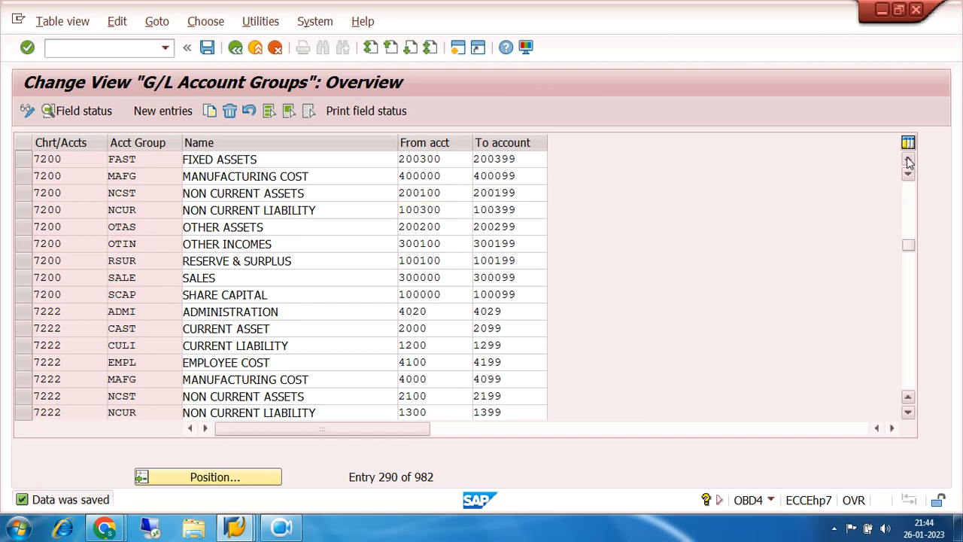
{"action": "left_click", "coordinate": [908, 161]}
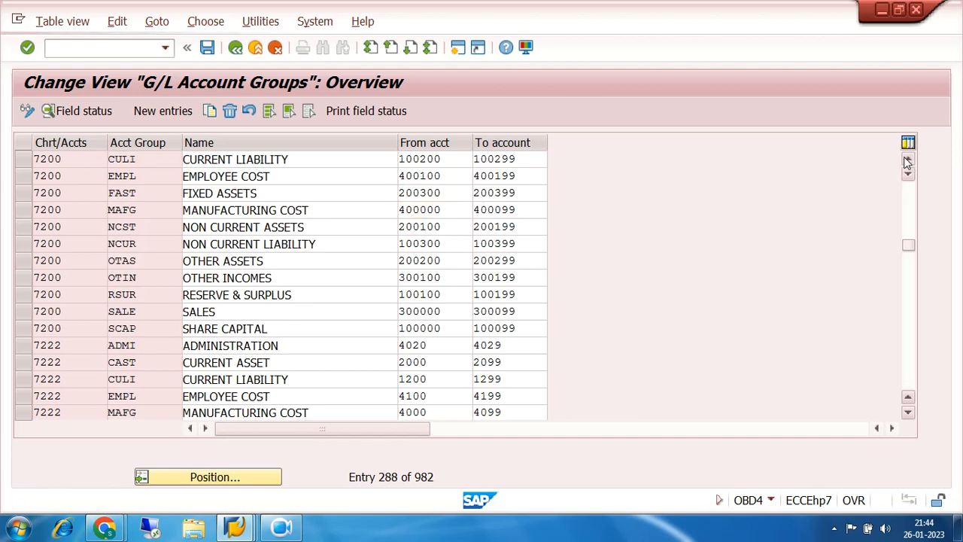
{"action": "left_click", "coordinate": [908, 161]}
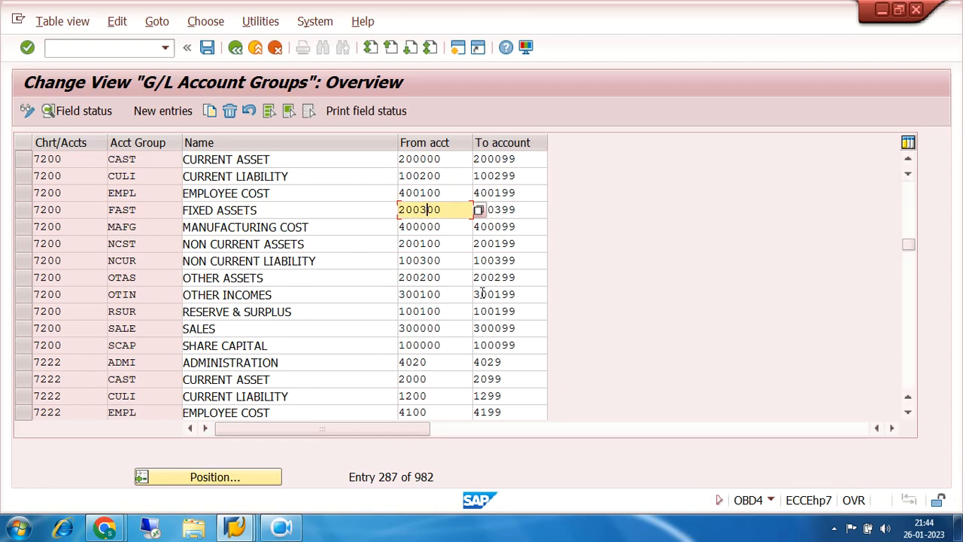
- Copy the NON CURRENT LIABILITY group of chart of accounts 7200 as a new account group ACCD
{"action": "left_click", "coordinate": [23, 261]}
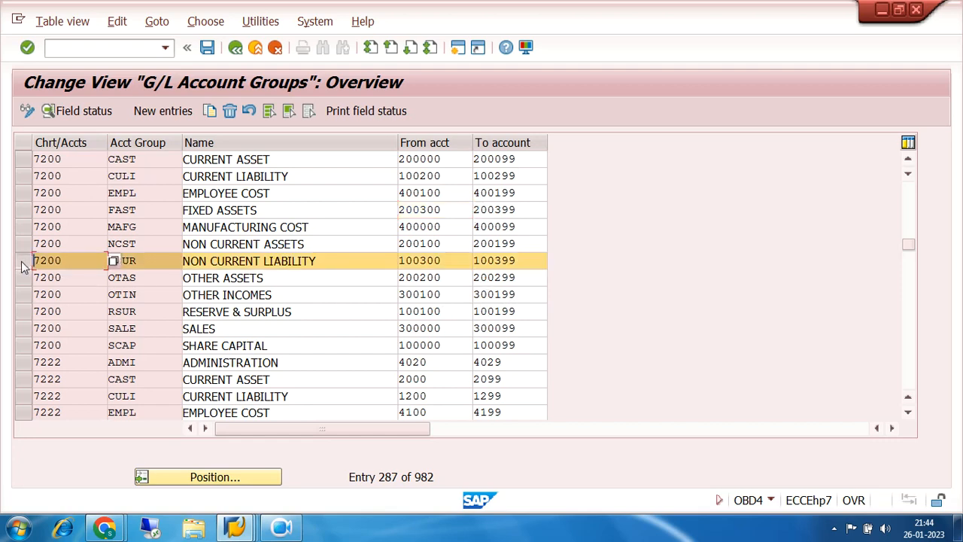
{"action": "left_click", "coordinate": [210, 111]}
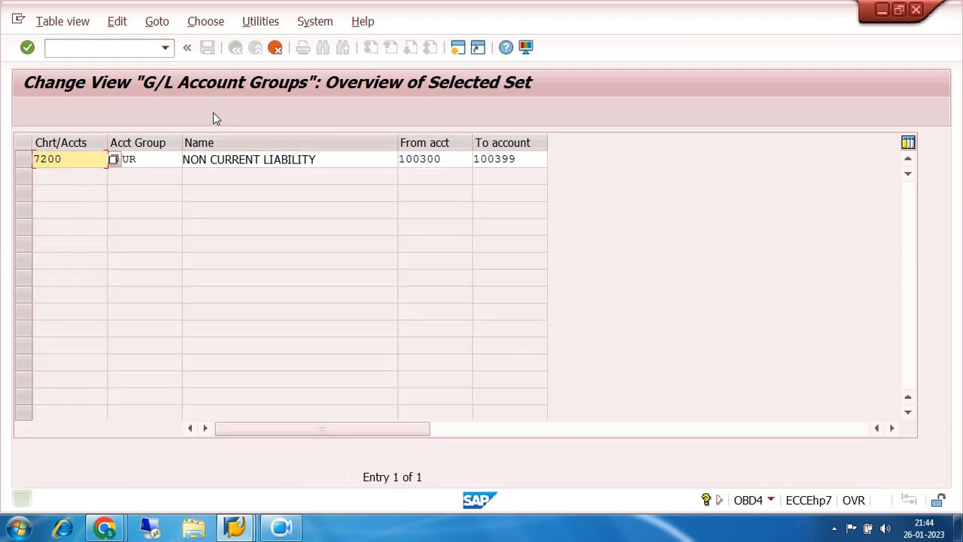
{"action": "left_click", "coordinate": [154, 158]}
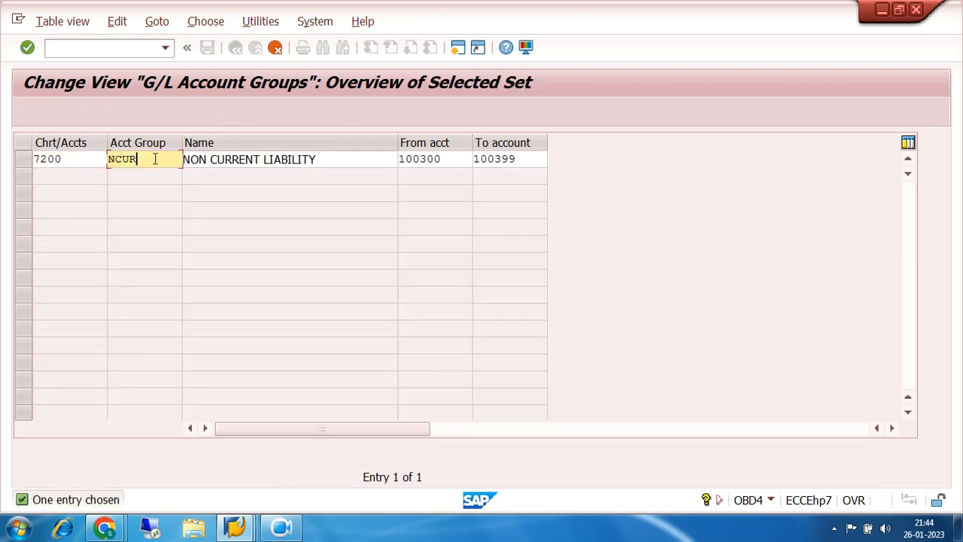
{"action": "key", "text": "BackSpace"}
{"action": "key", "text": "BackSpace"}
{"action": "key", "text": "BackSpace"}
{"action": "key", "text": "BackSpace"}
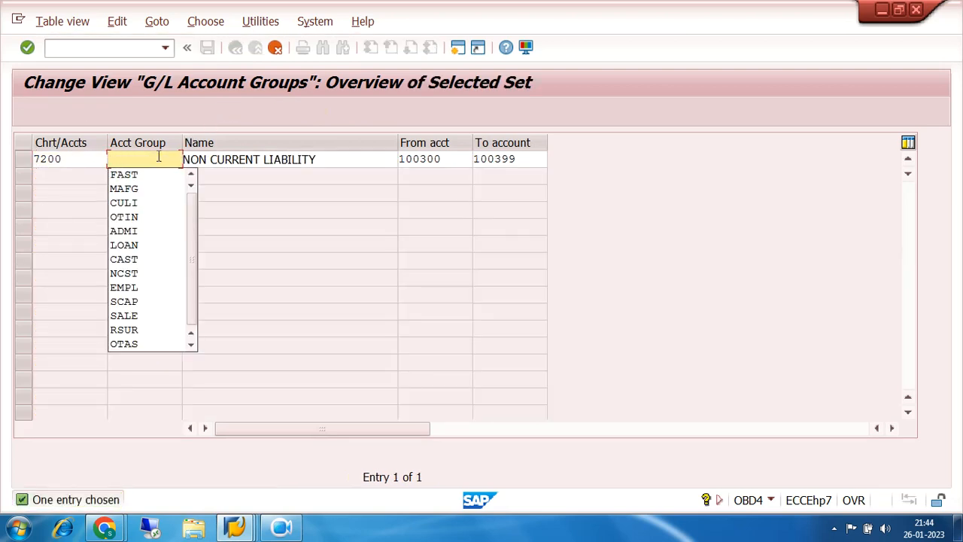
{"action": "type", "text": "ACCD"}
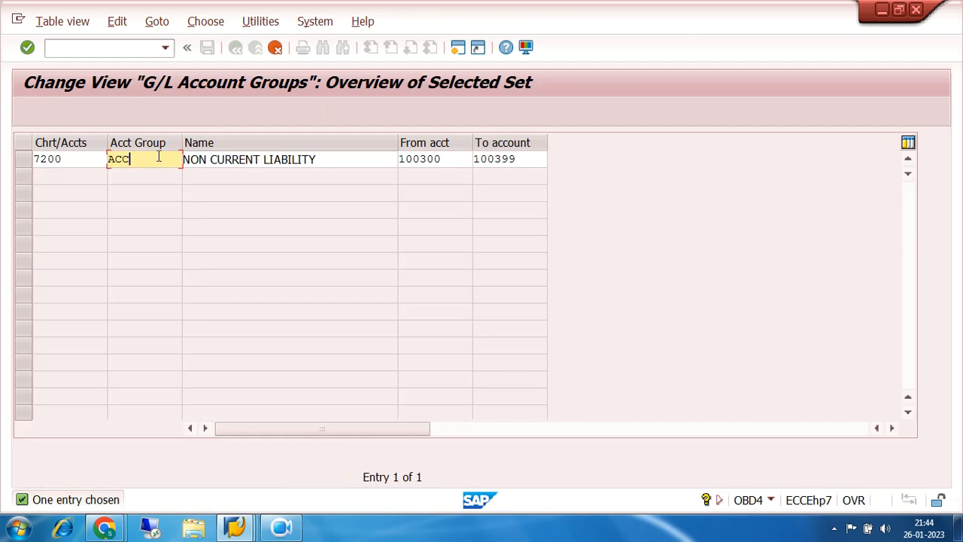
- Name the new ACCD account group ACCUMULATED DEPRECIATION
{"action": "left_click", "coordinate": [325, 161]}
{"action": "key", "text": "BackSpace"}
{"action": "key", "text": "BackSpace"}
{"action": "key", "text": "BackSpace"}
{"action": "key", "text": "BackSpace"}
{"action": "key", "text": "BackSpace"}
{"action": "key", "text": "BackSpace"}
{"action": "key", "text": "BackSpace"}
{"action": "key", "text": "BackSpace"}
{"action": "key", "text": "BackSpace"}
{"action": "key", "text": "BackSpace"}
{"action": "key", "text": "BackSpace"}
{"action": "key", "text": "BackSpace"}
{"action": "key", "text": "BackSpace"}
{"action": "key", "text": "BackSpace"}
{"action": "key", "text": "BackSpace"}
{"action": "key", "text": "BackSpace"}
{"action": "key", "text": "BackSpace"}
{"action": "key", "text": "BackSpace"}
{"action": "key", "text": "BackSpace"}
{"action": "key", "text": "BackSpace"}
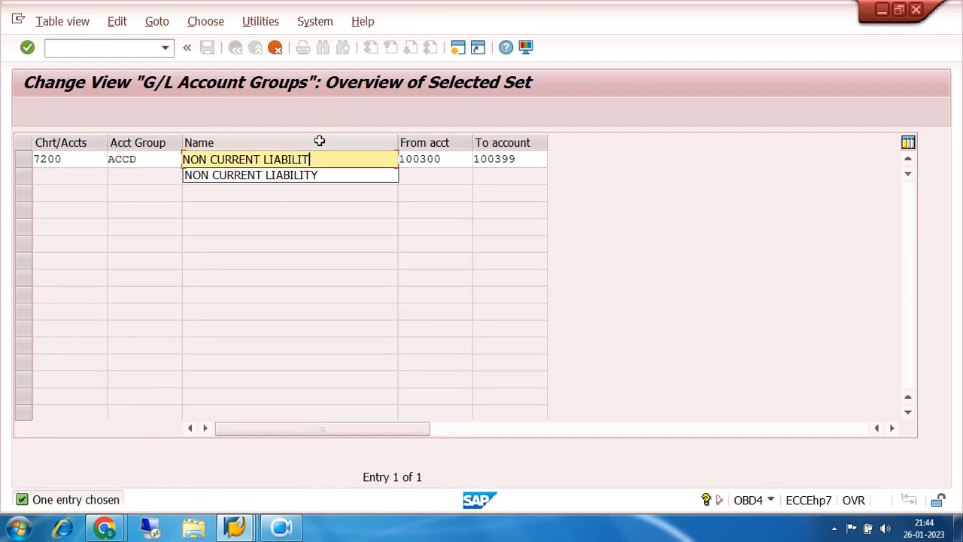
{"action": "type", "text": "ACC"}
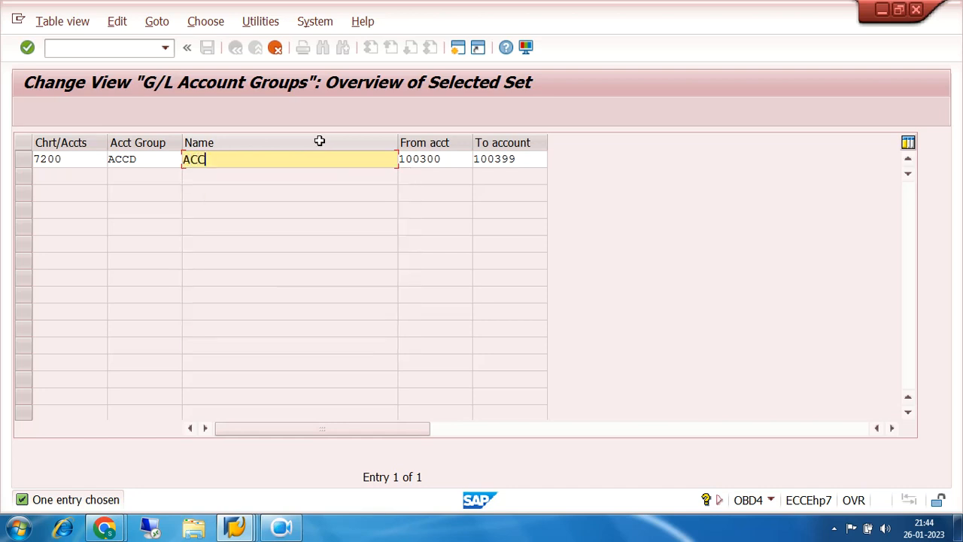
{"action": "type", "text": "UMULATED DEPRECIATION"}
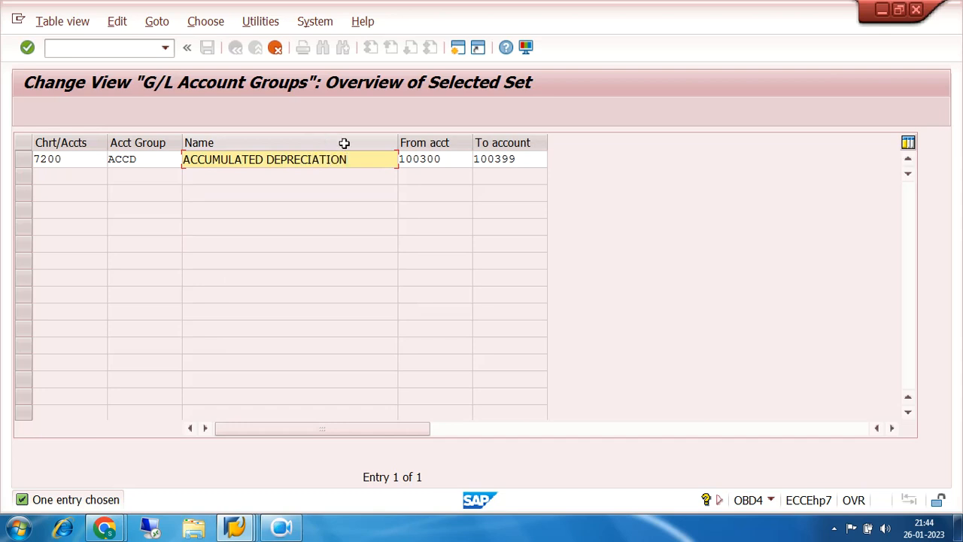
- Set the ACCD group's account range from 100400 to 100499, confirm the copied entry and save it
{"action": "left_click", "coordinate": [454, 158]}
{"action": "key", "text": "BackSpace"}
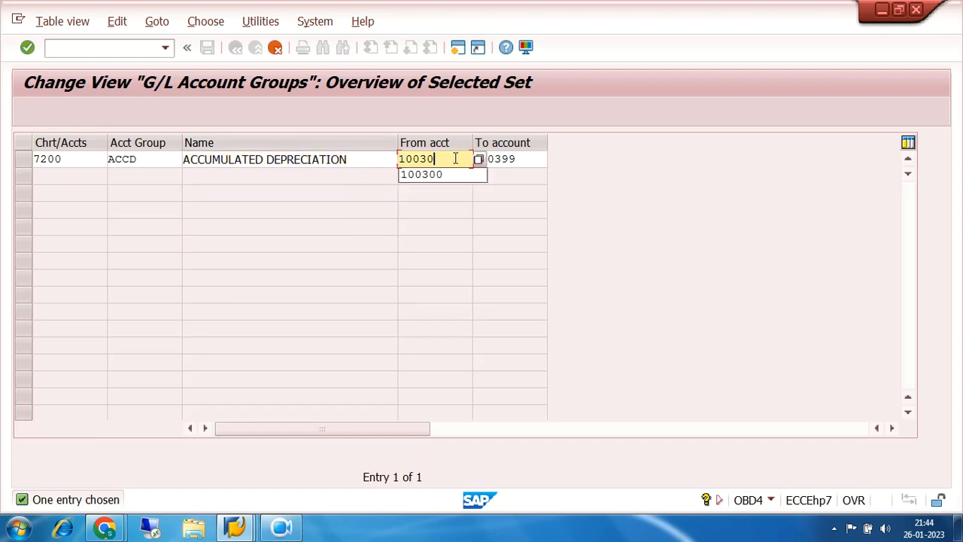
{"action": "key", "text": "BackSpace"}
{"action": "key", "text": "BackSpace"}
{"action": "type", "text": "400"}
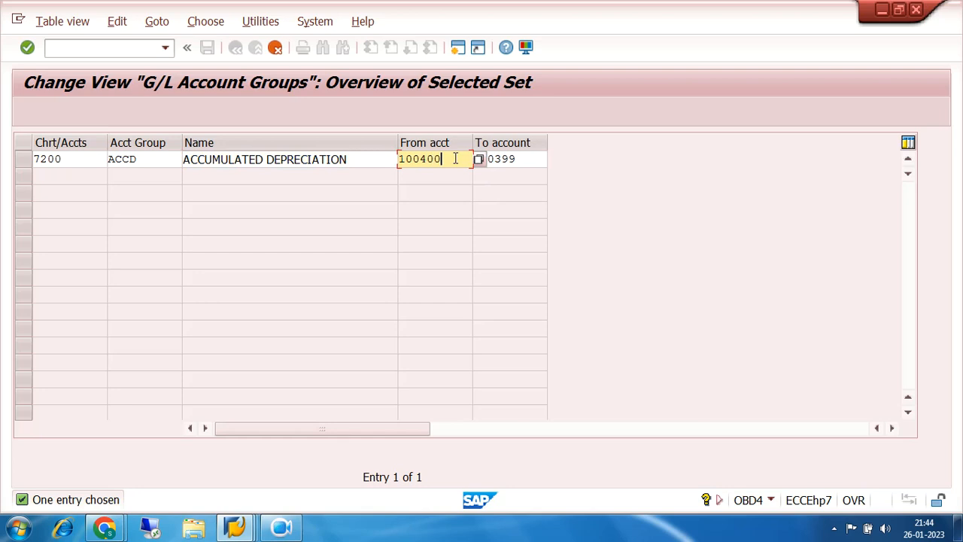
{"action": "key", "text": "Tab"}
{"action": "key", "text": "BackSpace"}
{"action": "type", "text": "49"}
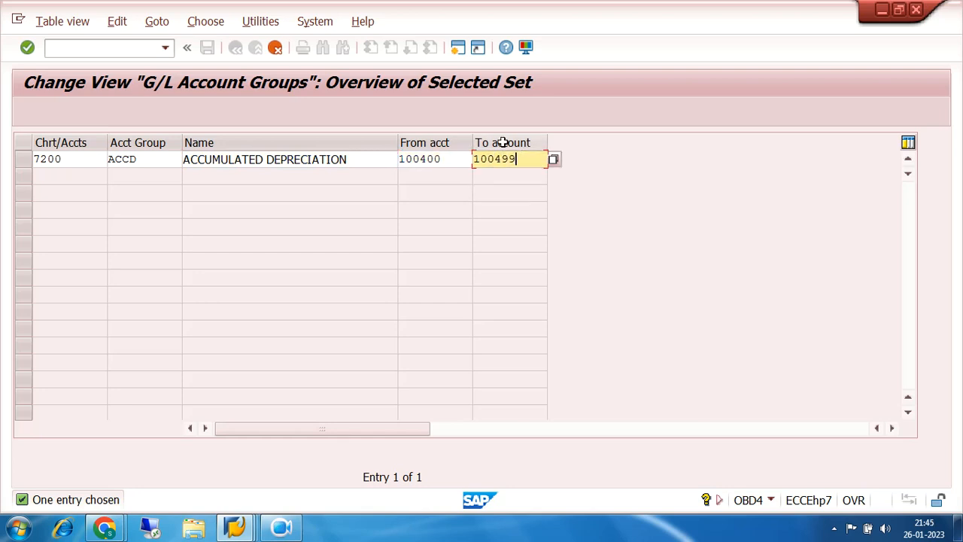
{"action": "key", "text": "Return"}
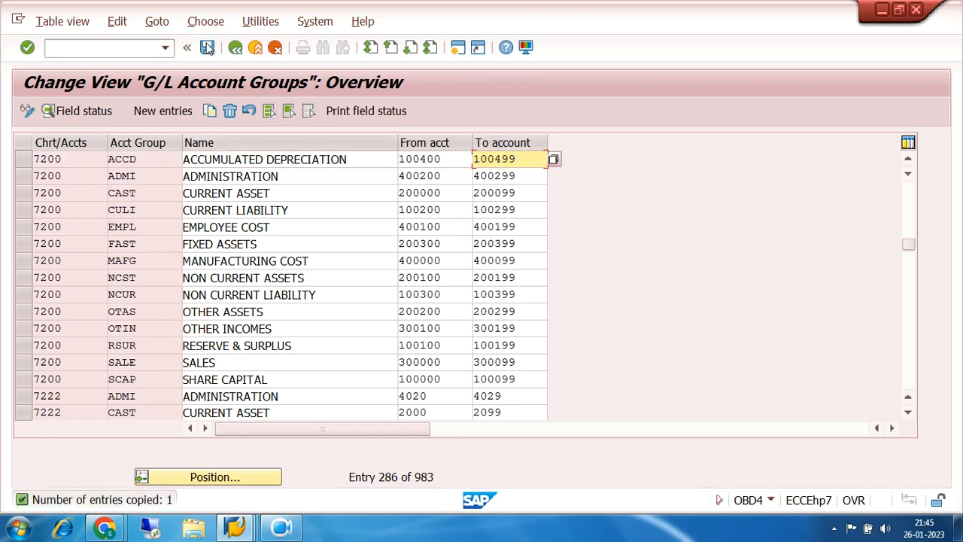
{"action": "left_click", "coordinate": [207, 48]}
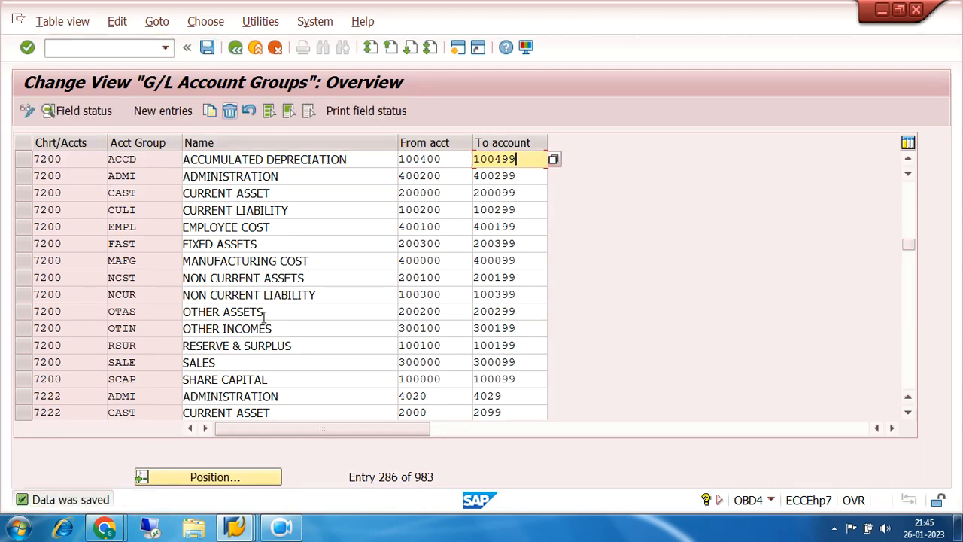
- Switch back to the G/L account display and go through the building, plant and machinery, furniture and motor vehicle accounts
{"action": "left_click", "coordinate": [234, 526]}
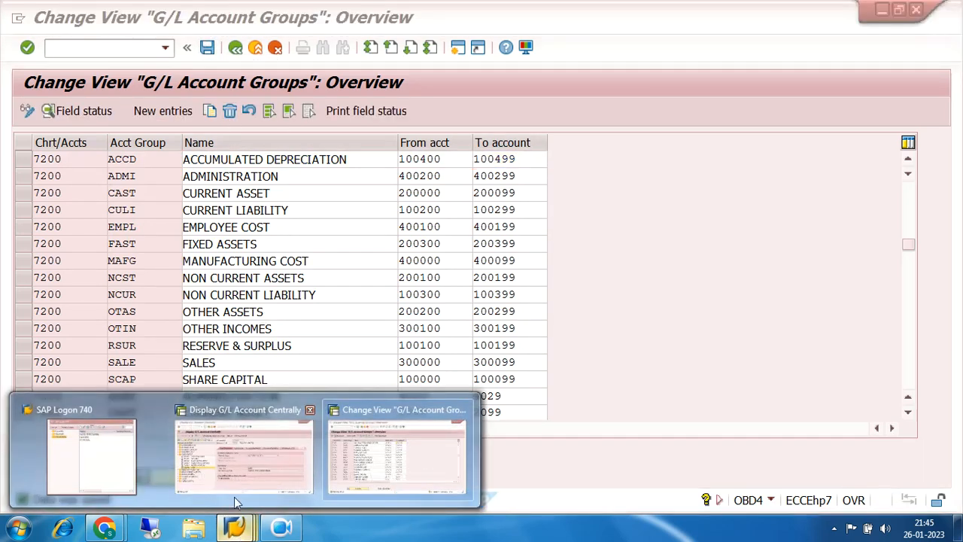
{"action": "left_click", "coordinate": [239, 462]}
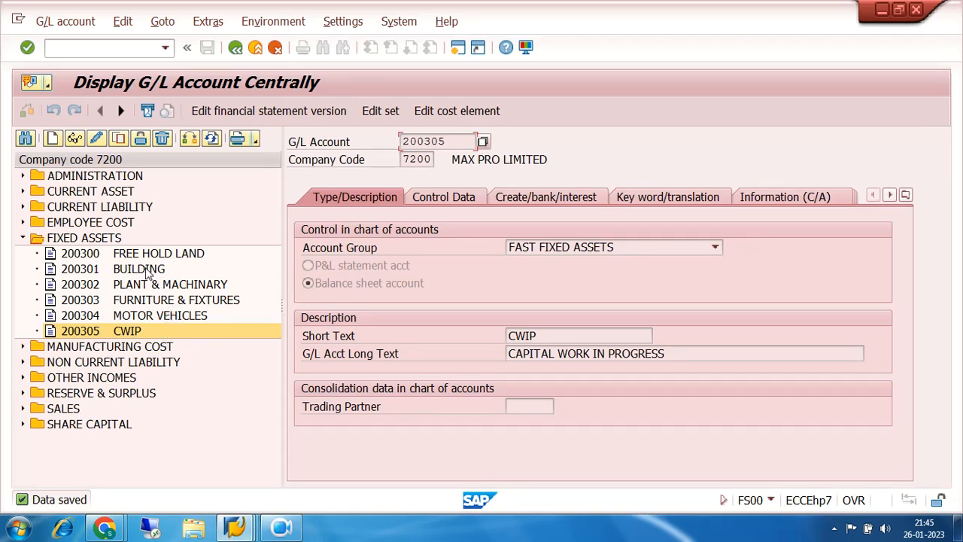
{"action": "left_click", "coordinate": [144, 270]}
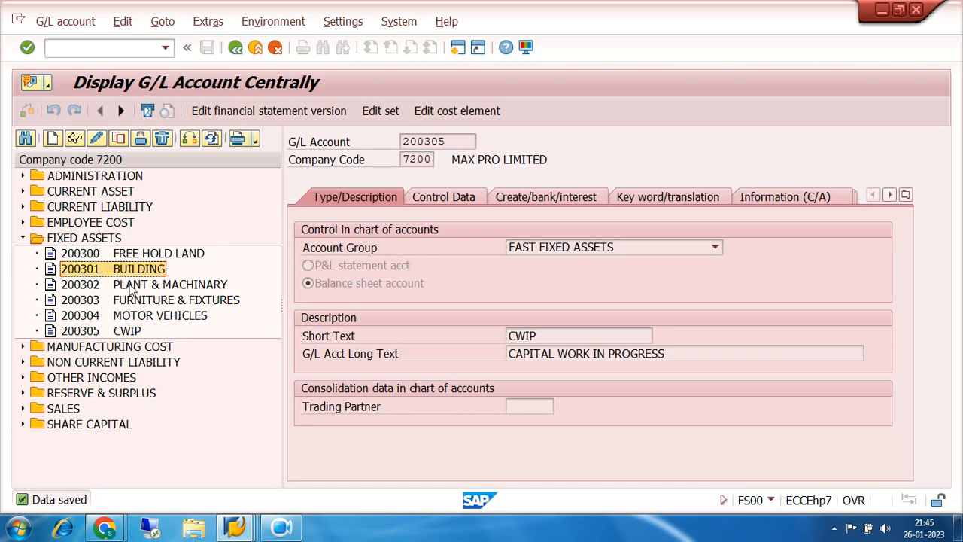
{"action": "left_click", "coordinate": [129, 286]}
{"action": "left_click", "coordinate": [130, 301]}
{"action": "left_click", "coordinate": [132, 316]}
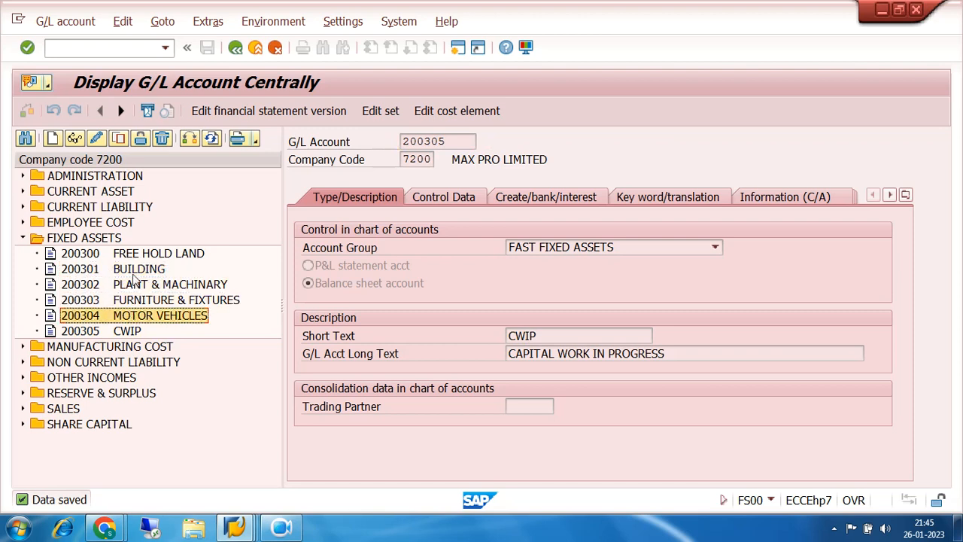
{"action": "left_click", "coordinate": [136, 272]}
{"action": "left_click", "coordinate": [136, 285]}
{"action": "left_click", "coordinate": [138, 301]}
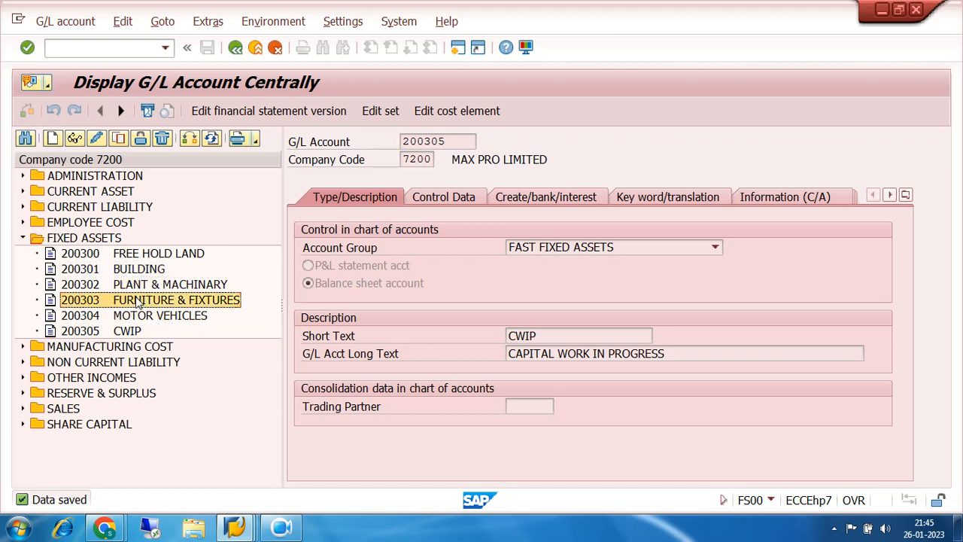
{"action": "left_click", "coordinate": [137, 316]}
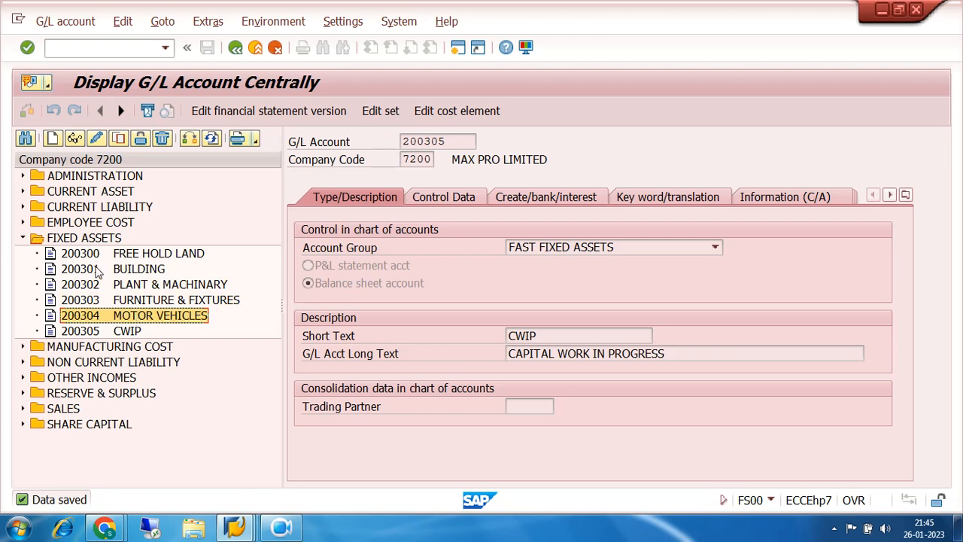
{"action": "left_click", "coordinate": [97, 275]}
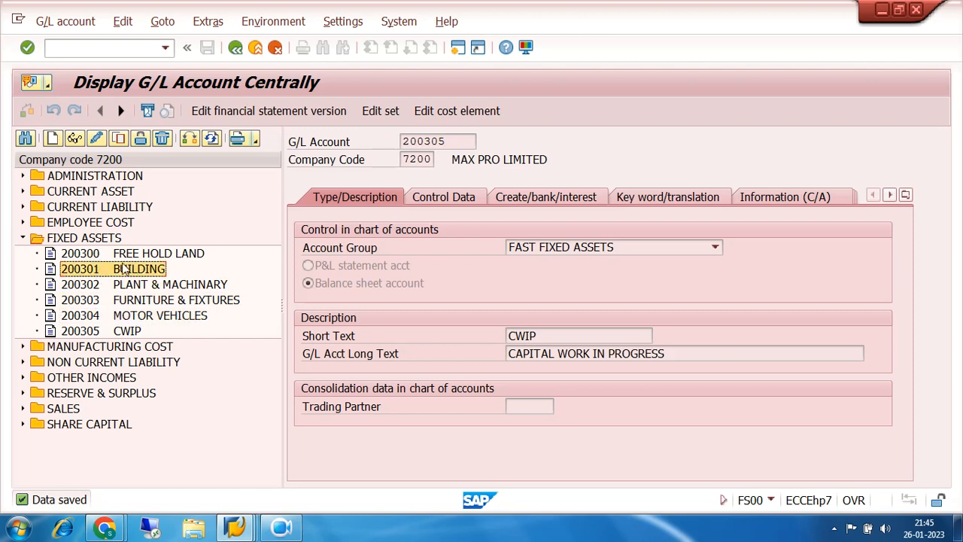
{"action": "left_click", "coordinate": [118, 142]}
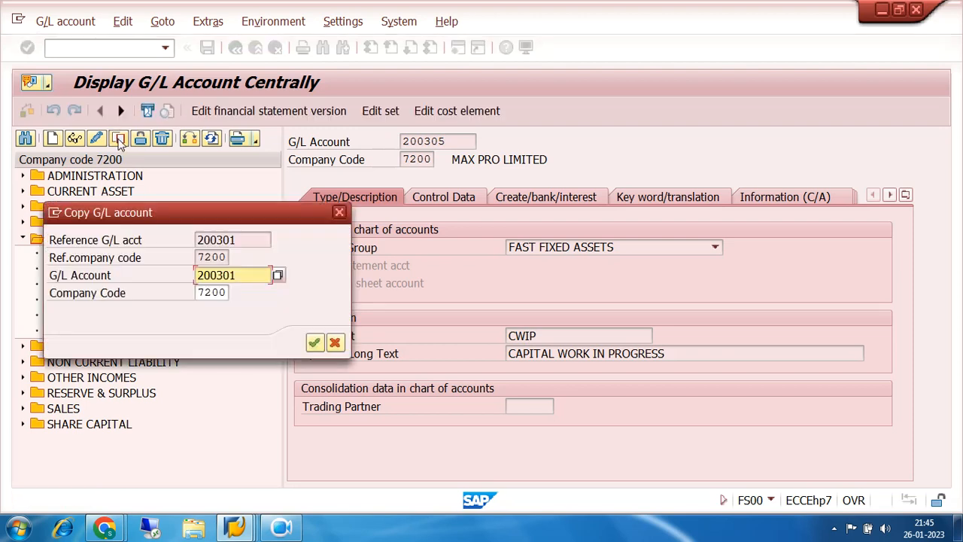
{"action": "left_click", "coordinate": [241, 275]}
{"action": "key", "text": "BackSpace"}
{"action": "key", "text": "BackSpace"}
{"action": "key", "text": "BackSpace"}
{"action": "key", "text": "BackSpace"}
{"action": "key", "text": "BackSpace"}
{"action": "key", "text": "BackSpace"}
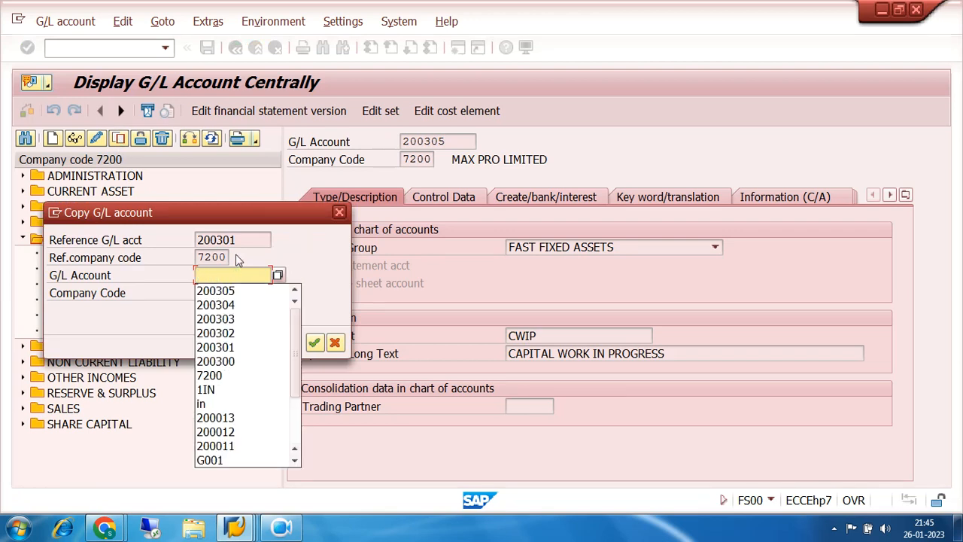
{"action": "type", "text": "100400"}
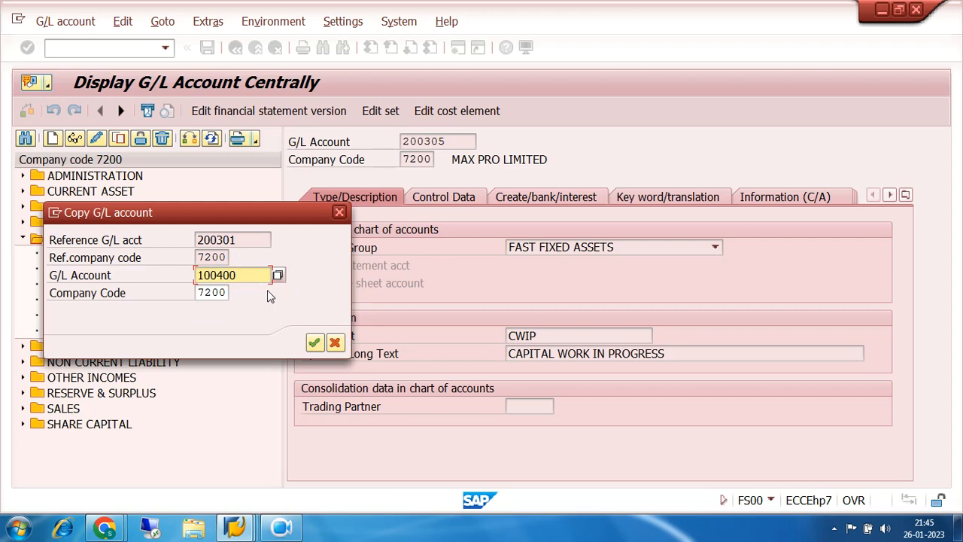
{"action": "left_click", "coordinate": [315, 342]}
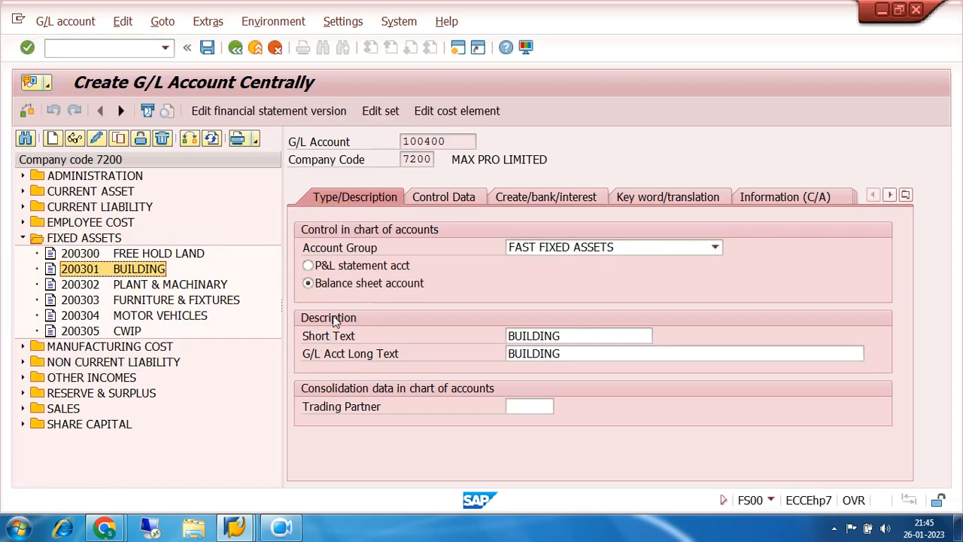
{"action": "left_click", "coordinate": [714, 249]}
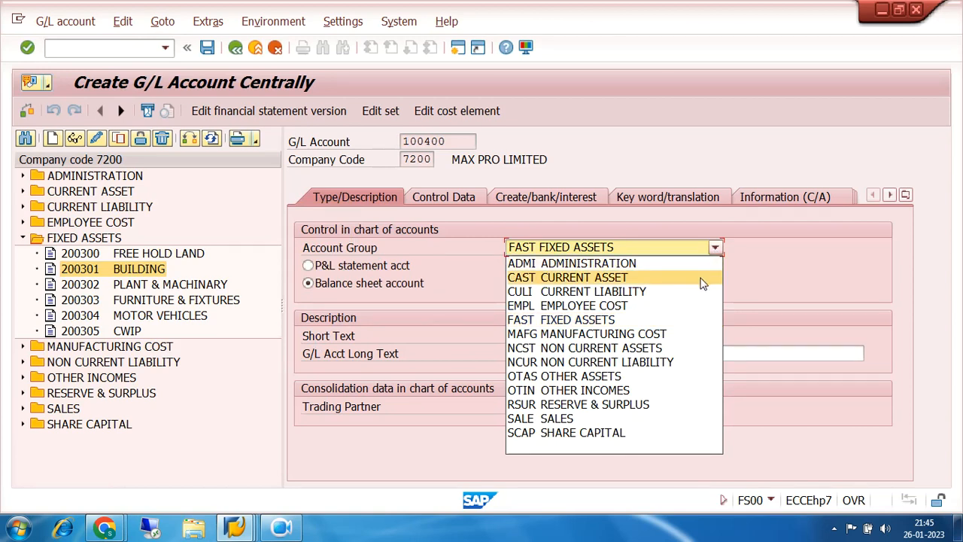
{"action": "left_click", "coordinate": [276, 48]}
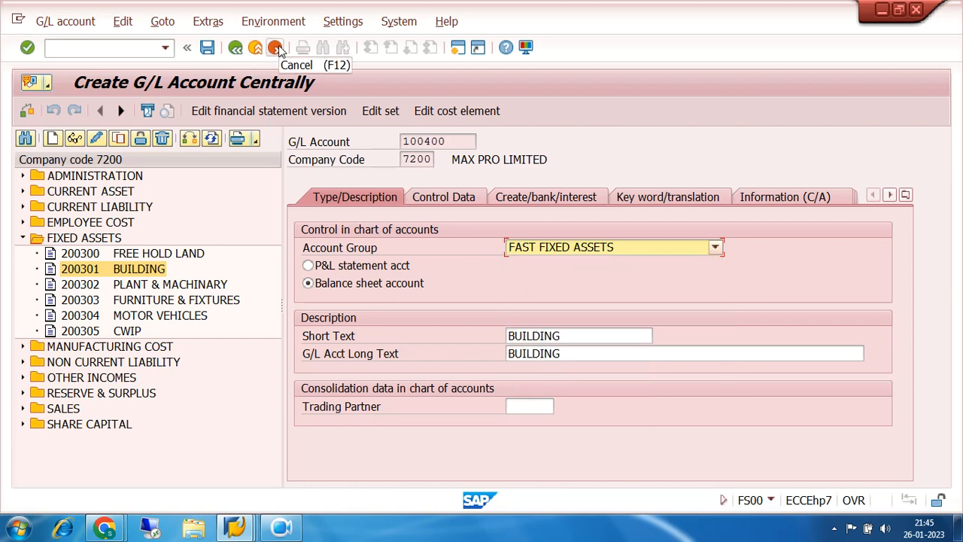
{"action": "left_click", "coordinate": [275, 48]}
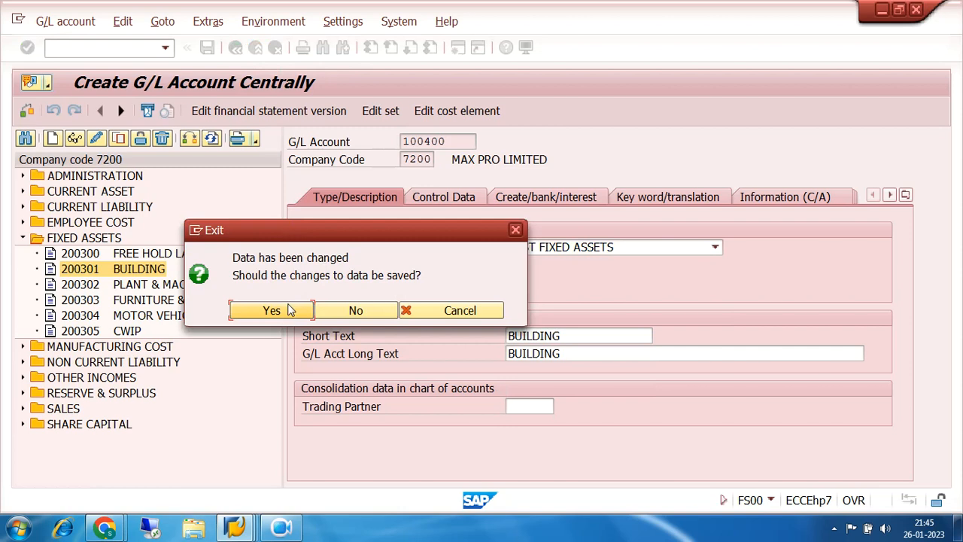
{"action": "left_click", "coordinate": [336, 315]}
{"action": "left_click", "coordinate": [336, 313]}
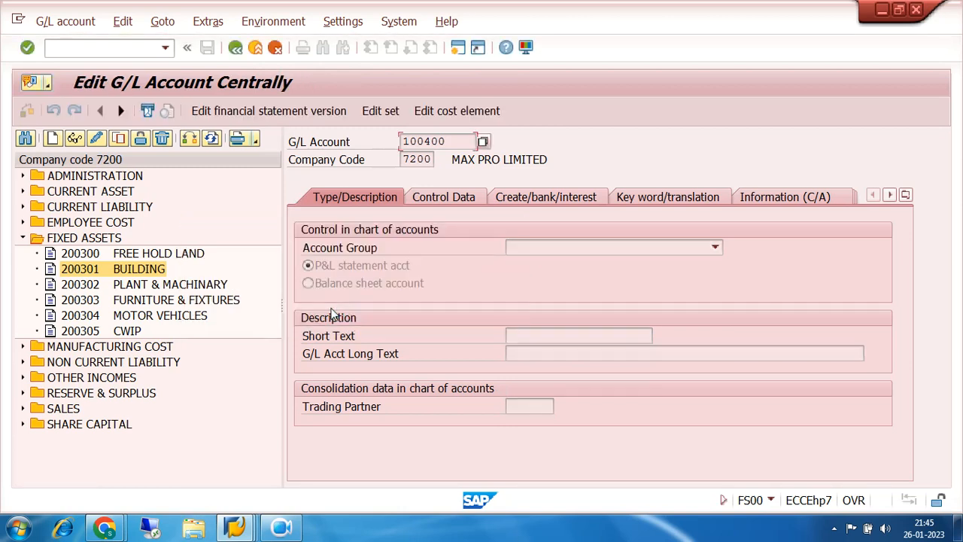
- Leave the G/L account maintenance screen and reopen it with transaction FS00
{"action": "left_click", "coordinate": [235, 48]}
{"action": "left_click", "coordinate": [164, 47]}
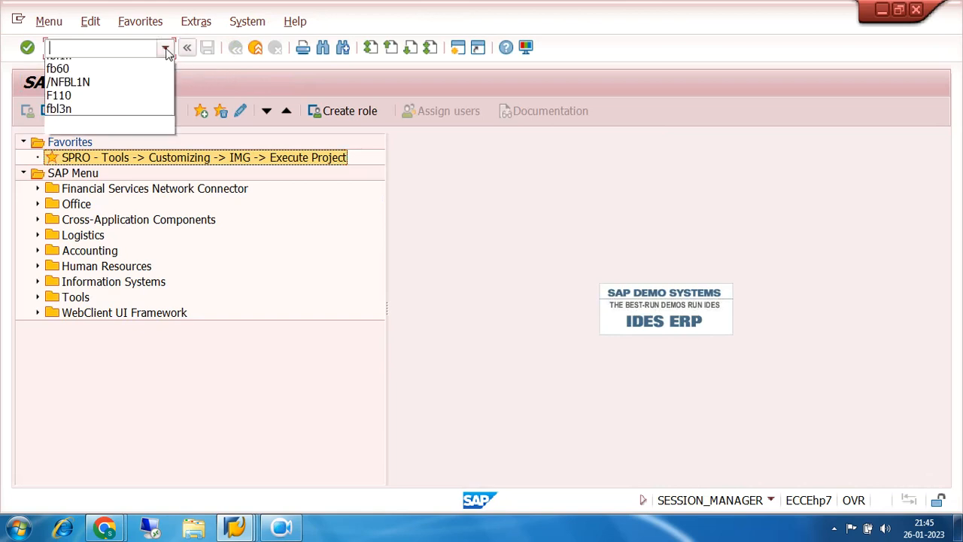
{"action": "left_click", "coordinate": [106, 89]}
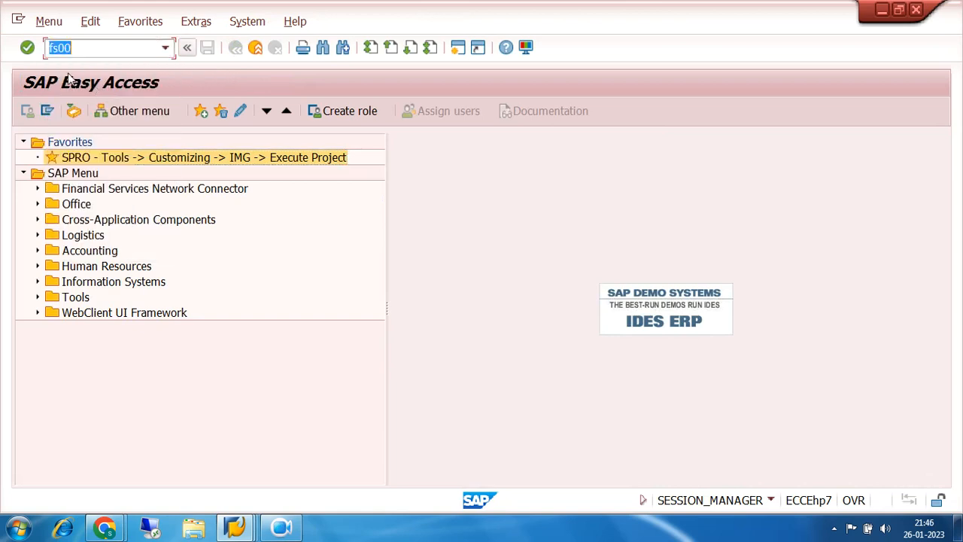
{"action": "left_click", "coordinate": [28, 48]}
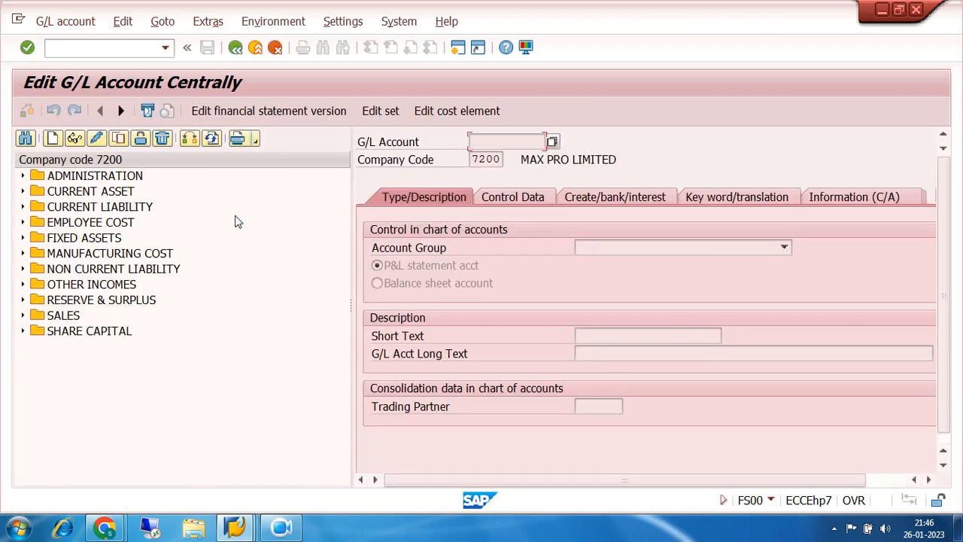
- Copy the BUILDING account 200301 from the FIXED ASSETS group as new G/L account 100400 in company code 7200
{"action": "left_click", "coordinate": [22, 238]}
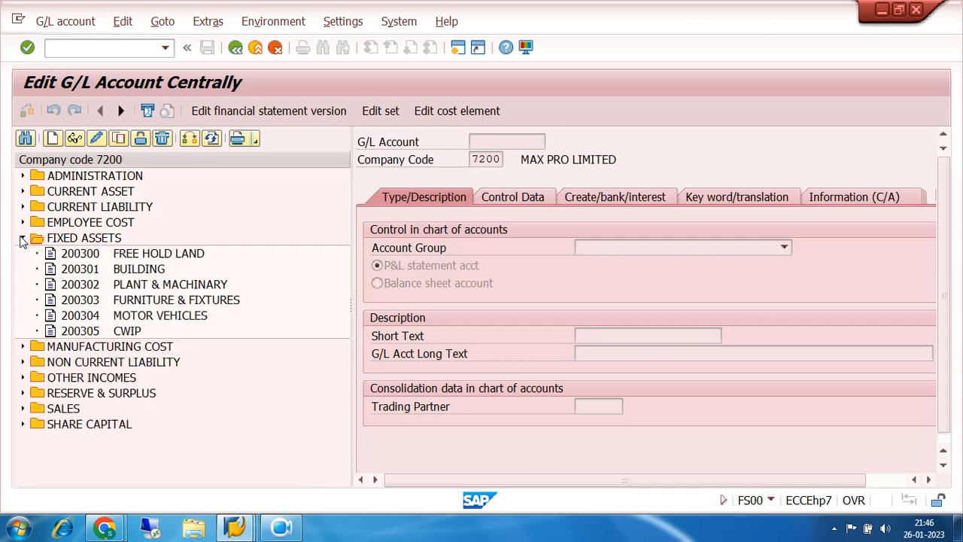
{"action": "left_click", "coordinate": [81, 268]}
{"action": "left_click", "coordinate": [117, 140]}
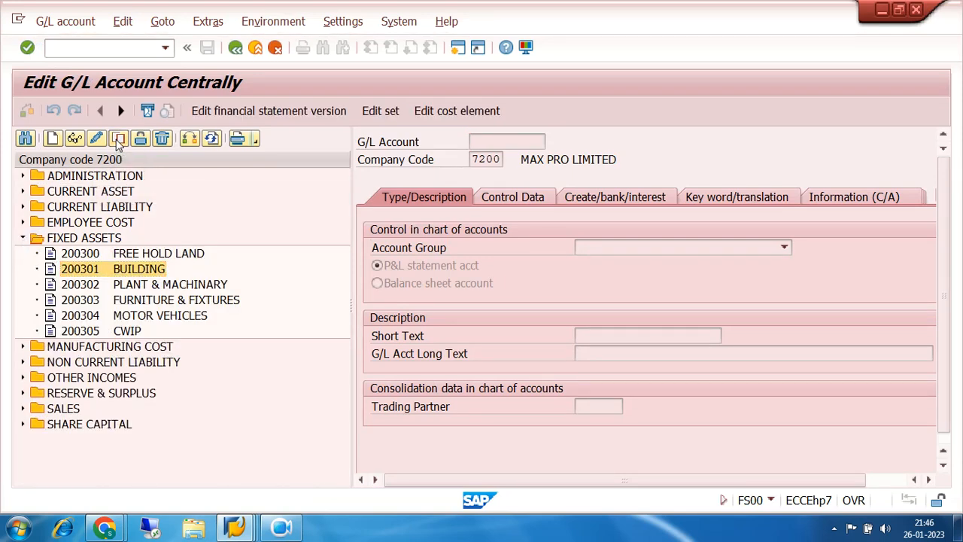
{"action": "left_click", "coordinate": [250, 272]}
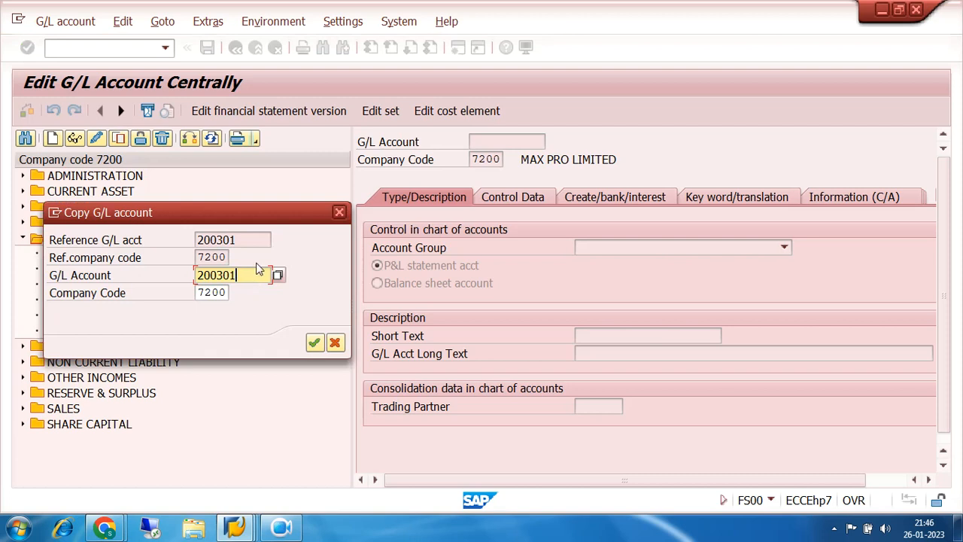
{"action": "key", "text": "BackSpace"}
{"action": "key", "text": "BackSpace"}
{"action": "key", "text": "BackSpace"}
{"action": "key", "text": "BackSpace"}
{"action": "key", "text": "BackSpace"}
{"action": "key", "text": "BackSpace"}
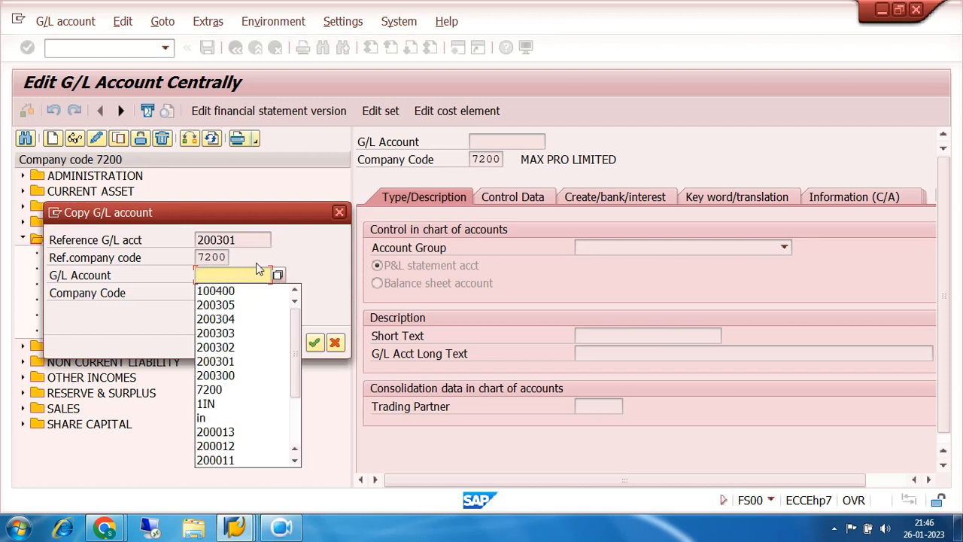
{"action": "left_click", "coordinate": [238, 293]}
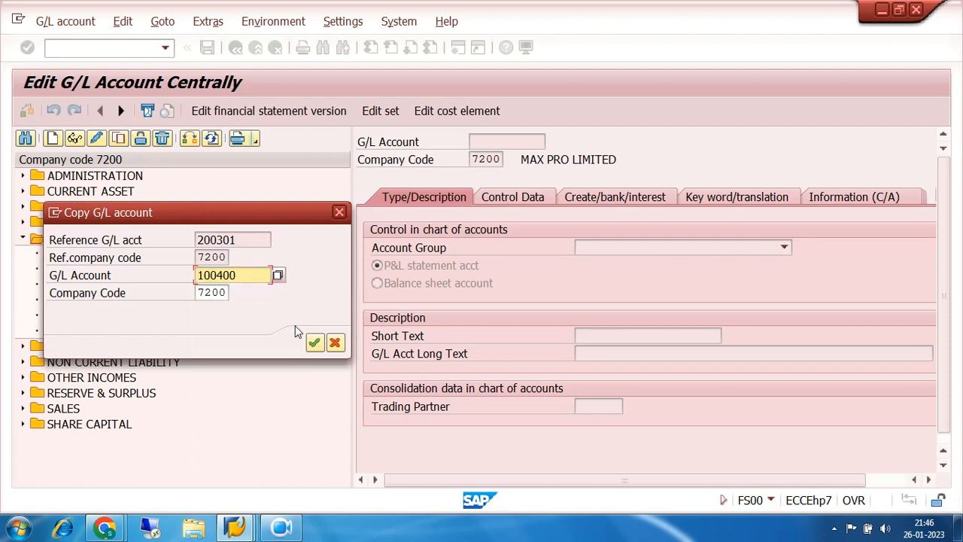
{"action": "left_click", "coordinate": [316, 343]}
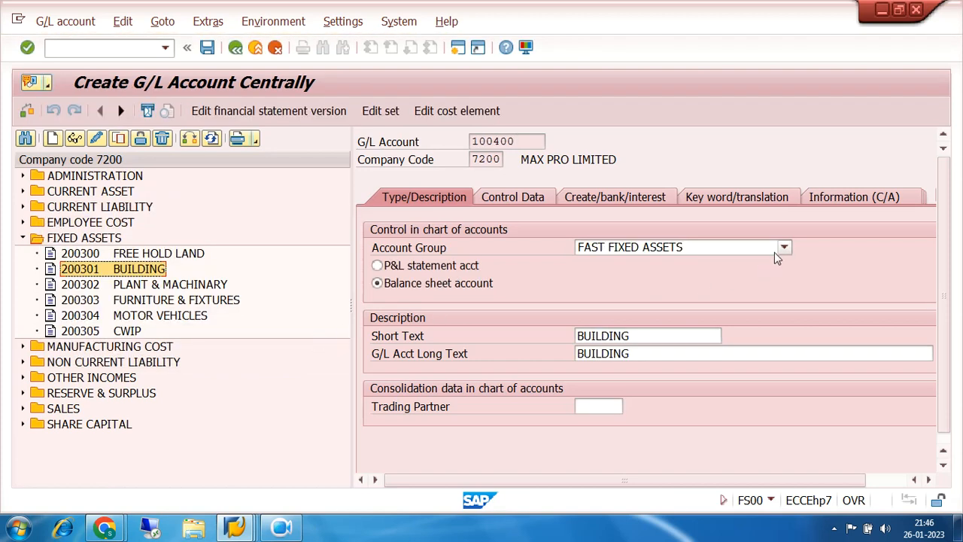
- Assign G/L account 100400 to the account group ACCD ACCUMULATED DEPRECIATION
{"action": "left_click", "coordinate": [783, 248]}
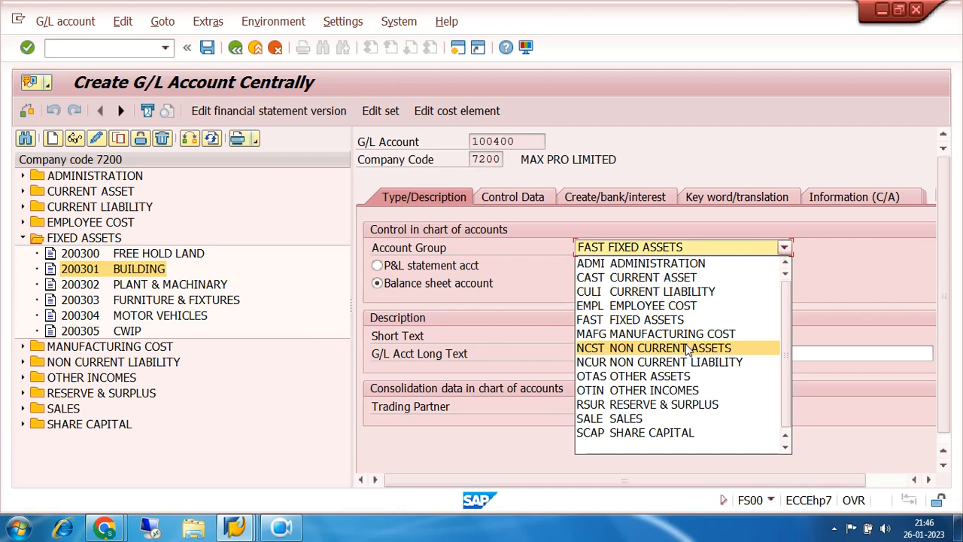
{"action": "left_click", "coordinate": [785, 265]}
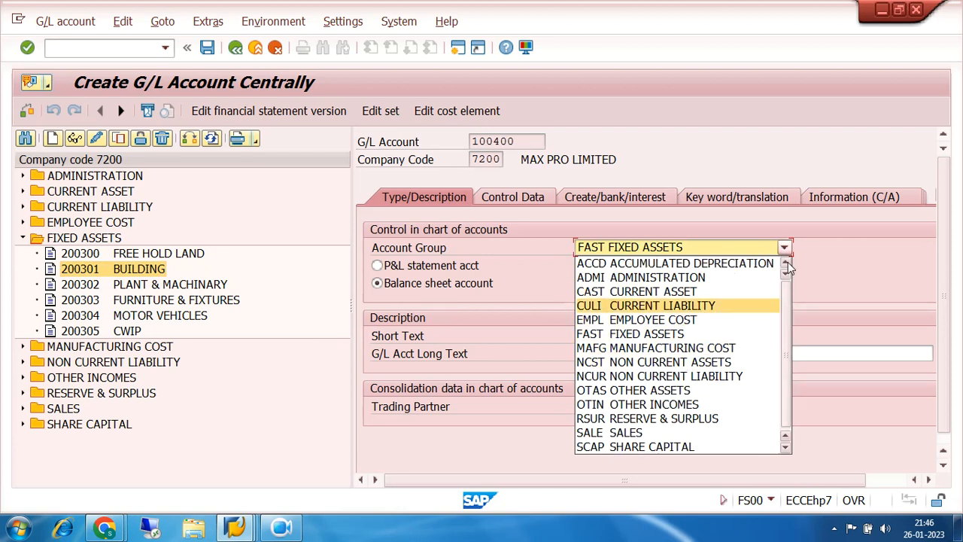
{"action": "left_click", "coordinate": [728, 264]}
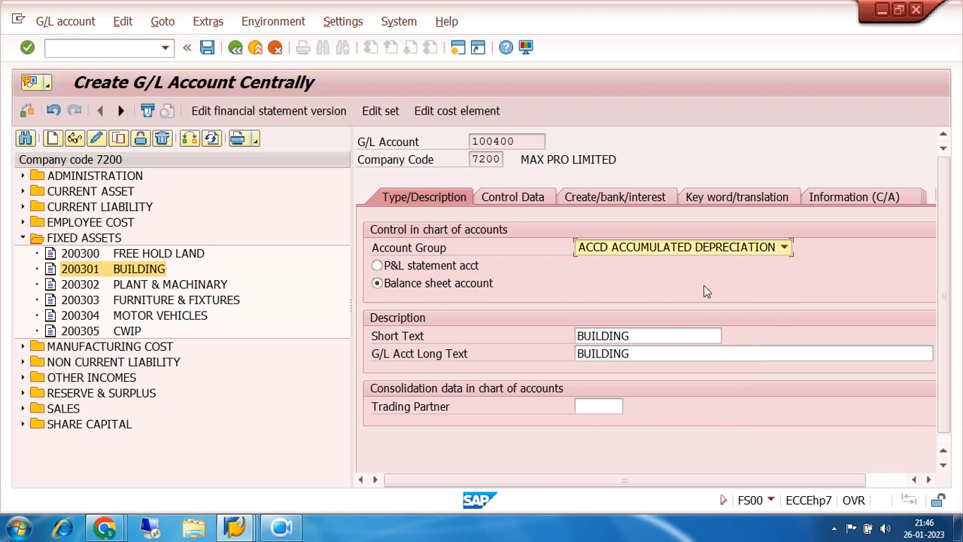
- Replace the short text of account 100400 with ACC DEP-BUILDING
{"action": "left_click", "coordinate": [652, 334]}
{"action": "key", "text": "BackSpace"}
{"action": "key", "text": "BackSpace"}
{"action": "key", "text": "BackSpace"}
{"action": "key", "text": "BackSpace"}
{"action": "key", "text": "BackSpace"}
{"action": "key", "text": "BackSpace"}
{"action": "key", "text": "BackSpace"}
{"action": "key", "text": "BackSpace"}
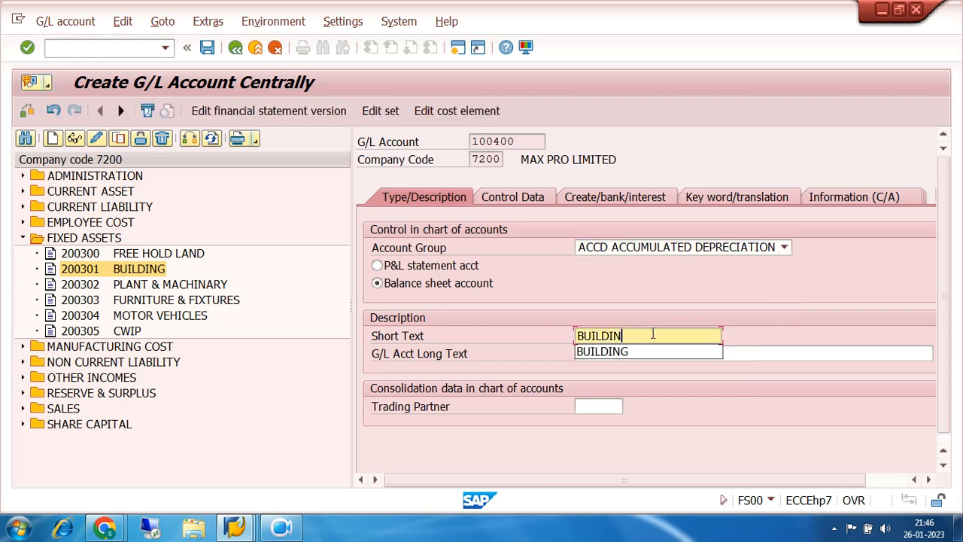
{"action": "type", "text": "AC"}
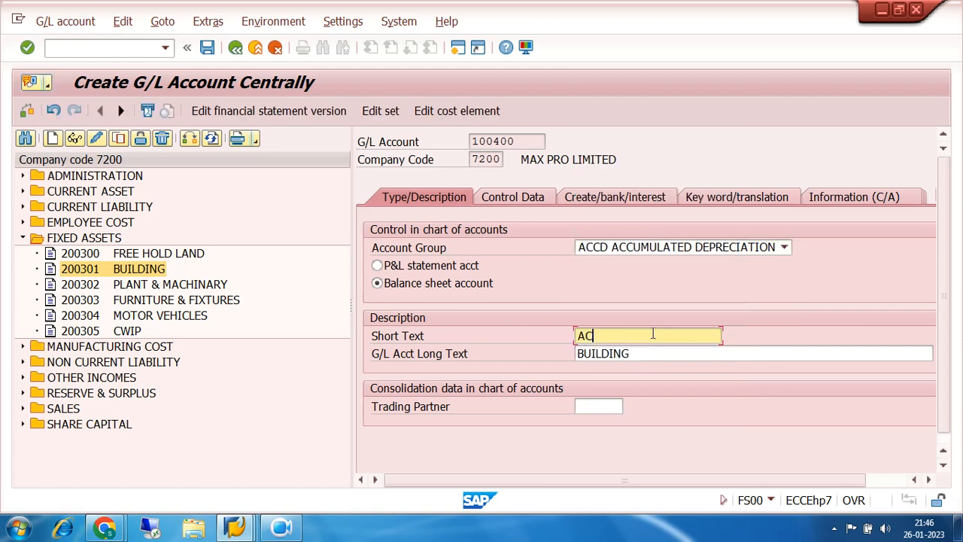
{"action": "type", "text": "C DEP-BUILDI"}
- Set the long text of account 100400 to ACCUMULATED DEPRECIATION ON BUILDING, then save the account after reviewing its control data
{"action": "left_click", "coordinate": [634, 356]}
{"action": "key", "text": "BackSpace"}
{"action": "key", "text": "BackSpace"}
{"action": "key", "text": "BackSpace"}
{"action": "key", "text": "BackSpace"}
{"action": "key", "text": "BackSpace"}
{"action": "key", "text": "BackSpace"}
{"action": "key", "text": "BackSpace"}
{"action": "key", "text": "BackSpace"}
{"action": "type", "text": "ACCUMULATED DEPRECIA"}
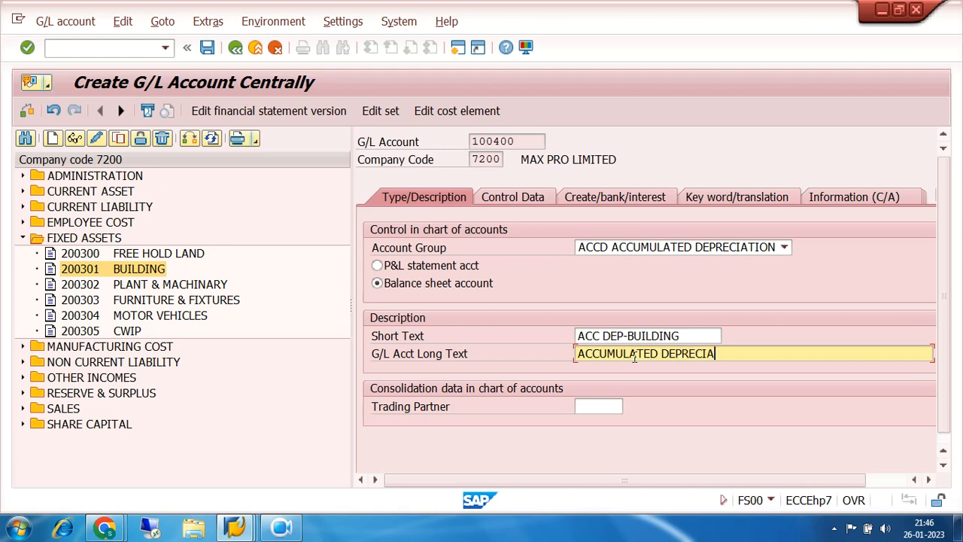
{"action": "type", "text": "TION ON BUU"}
{"action": "key", "text": "BackSpace"}
{"action": "key", "text": "BackSpace"}
{"action": "key", "text": "BackSpace"}
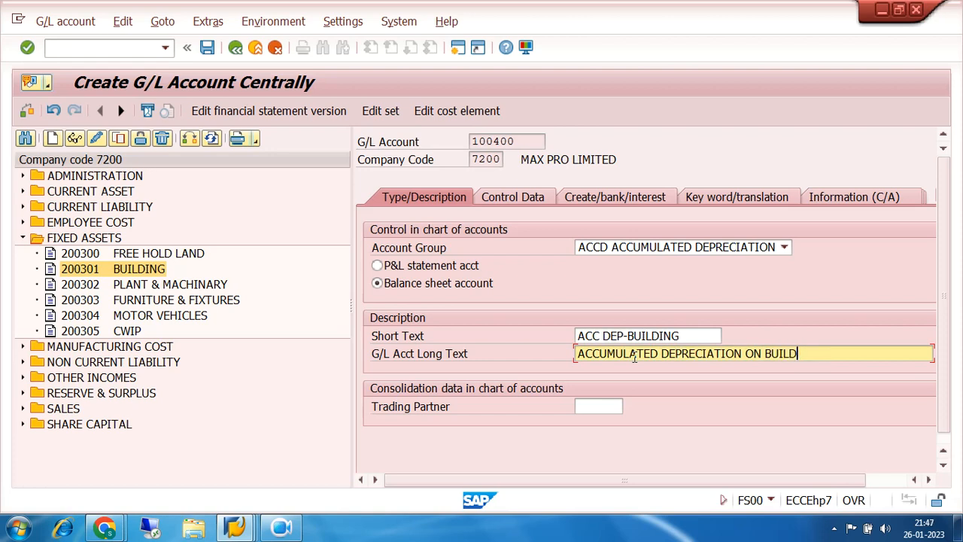
{"action": "left_click", "coordinate": [510, 197]}
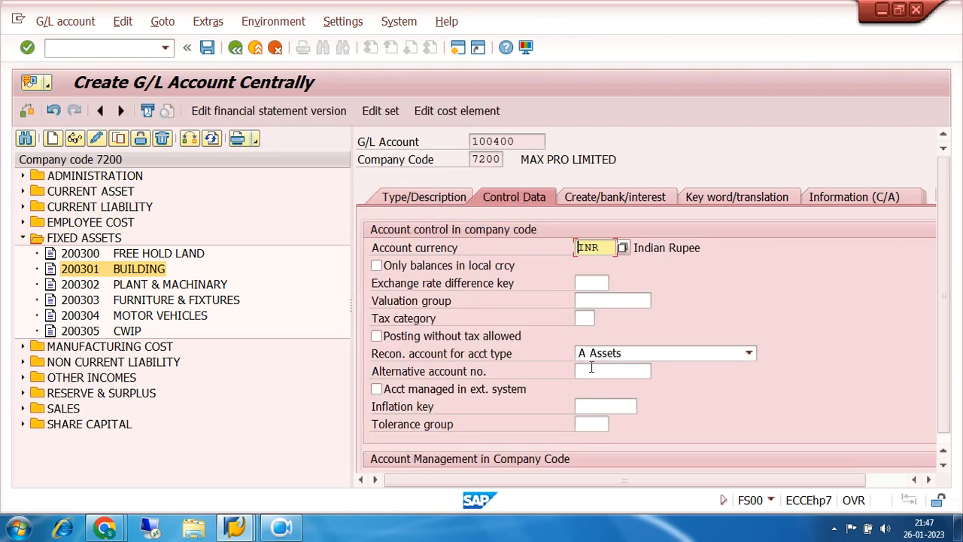
{"action": "left_click", "coordinate": [209, 48]}
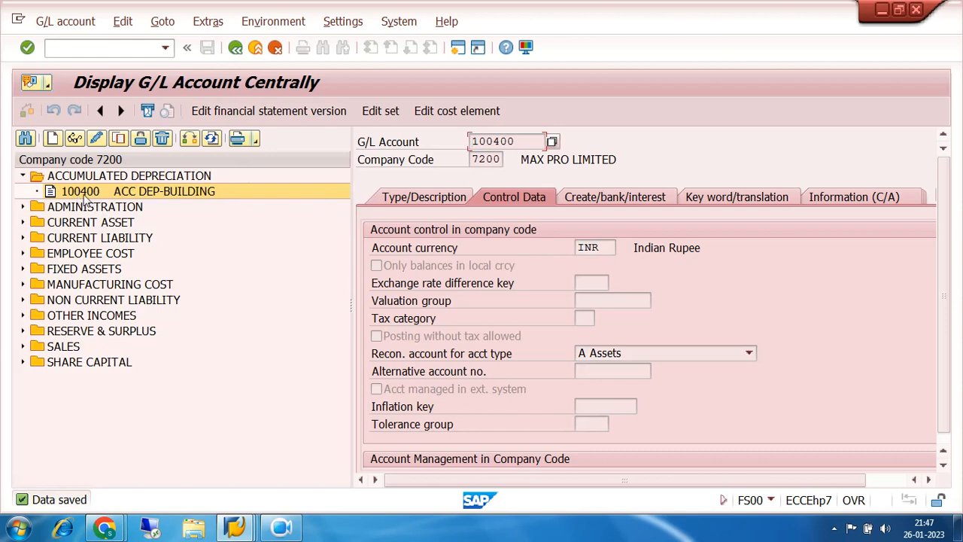
- Copy the ACC DEP-BUILDING account 100400 as new G/L account 100401 in company code 7200
{"action": "left_click", "coordinate": [118, 139]}
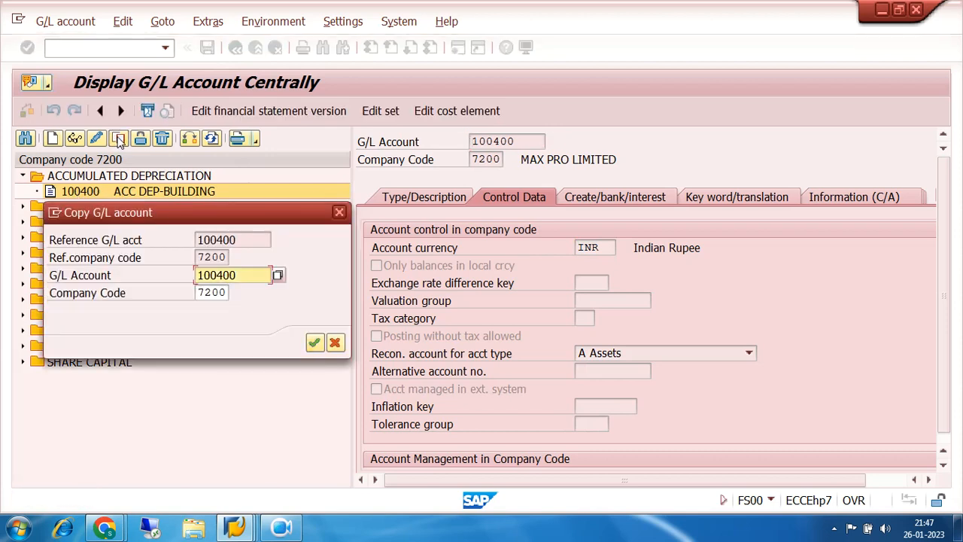
{"action": "key", "text": "BackSpace"}
{"action": "type", "text": "1"}
{"action": "left_click", "coordinate": [314, 342]}
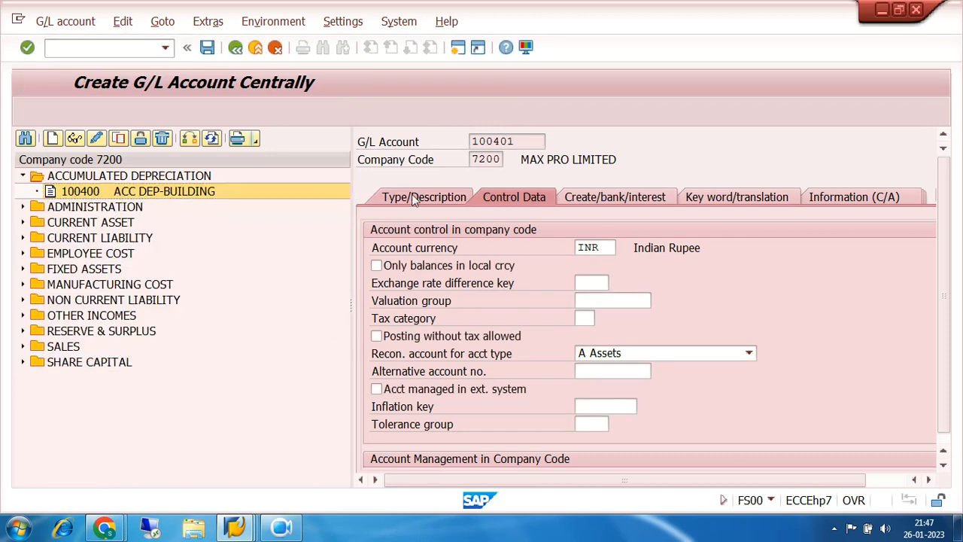
- Change the short text in the type and description data of account 100401 to ACC DEP-P&M
{"action": "left_click", "coordinate": [414, 199]}
{"action": "left_click", "coordinate": [686, 335]}
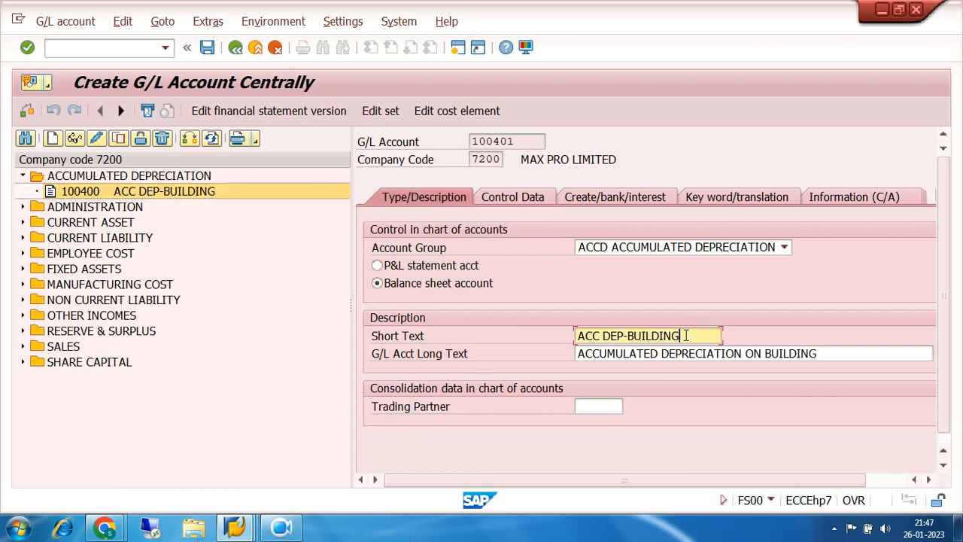
{"action": "key", "text": "BackSpace"}
{"action": "key", "text": "BackSpace"}
{"action": "key", "text": "BackSpace"}
{"action": "key", "text": "BackSpace"}
{"action": "key", "text": "BackSpace"}
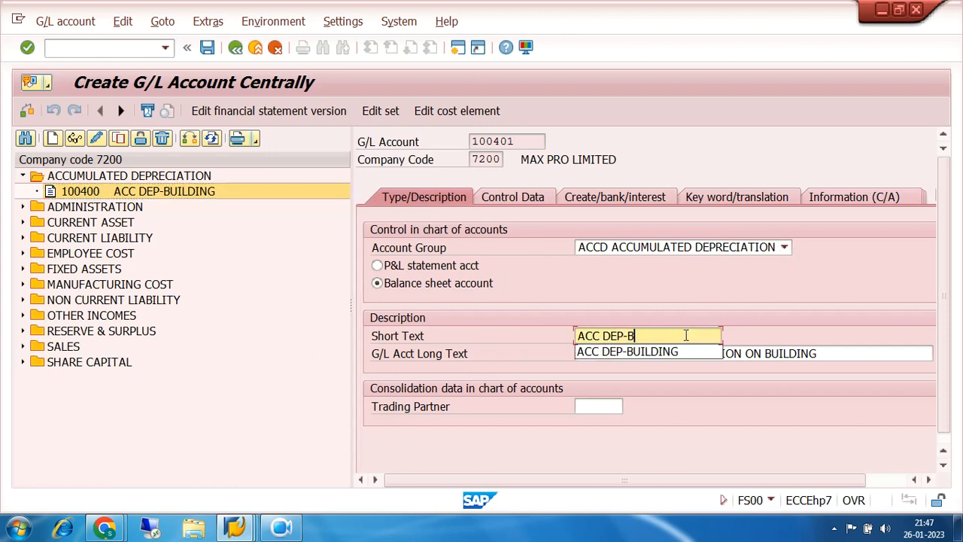
{"action": "type", "text": "P"}
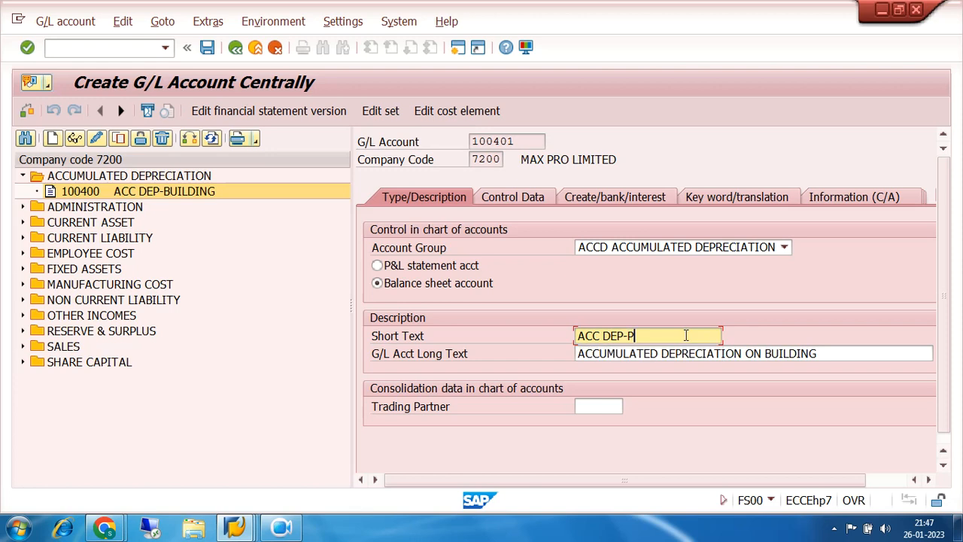
{"action": "type", "text": "&M"}
- Set the long text of account 100401 to ACCUMULATED DEPRECIATION ON PLANT & MACHINARY and save the account
{"action": "left_click", "coordinate": [835, 355]}
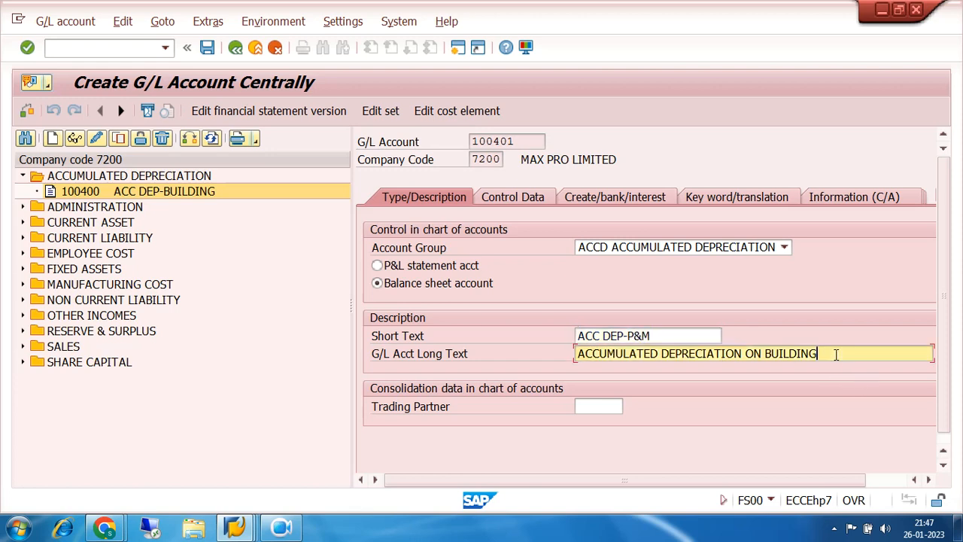
{"action": "key", "text": "BackSpace"}
{"action": "key", "text": "BackSpace"}
{"action": "key", "text": "BackSpace"}
{"action": "key", "text": "BackSpace"}
{"action": "key", "text": "BackSpace"}
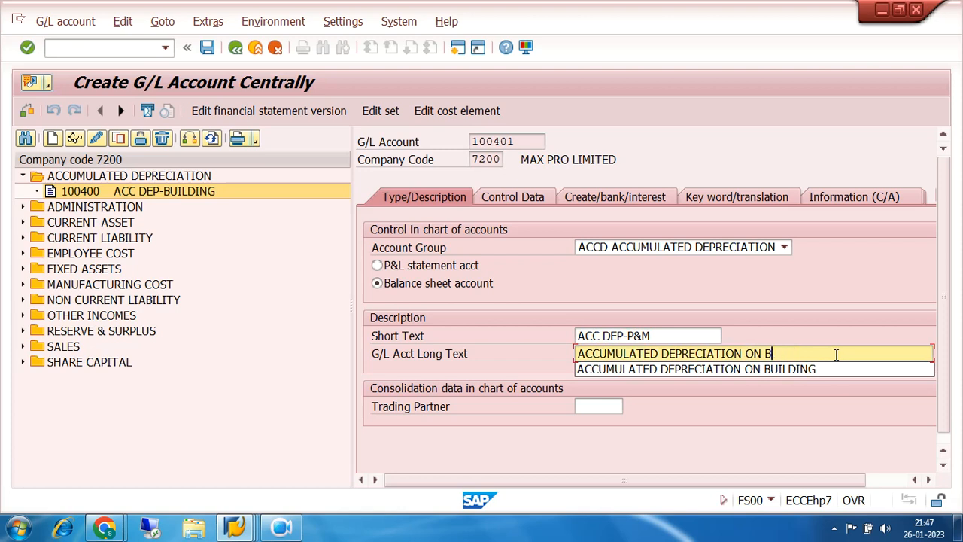
{"action": "type", "text": "PLANT"}
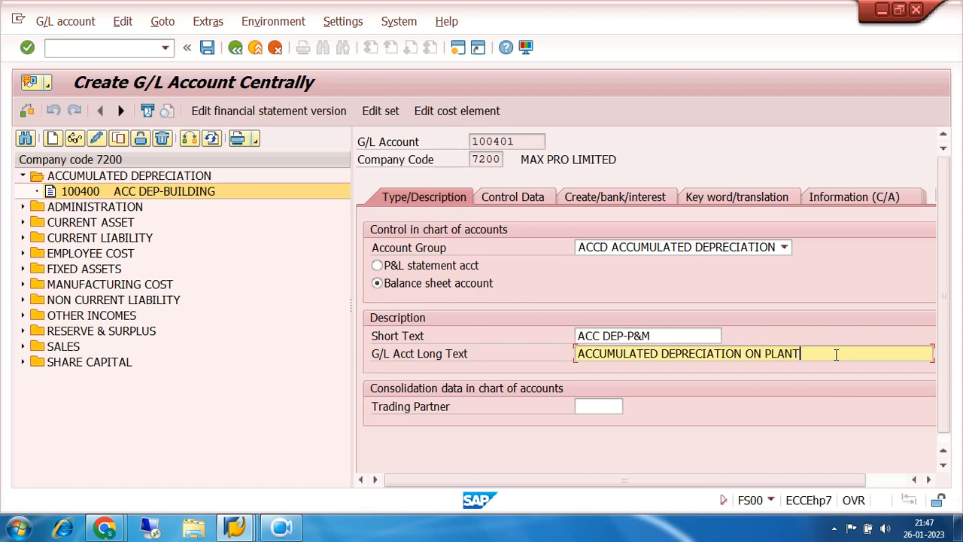
{"action": "type", "text": "HINARY"}
{"action": "left_click", "coordinate": [203, 50]}
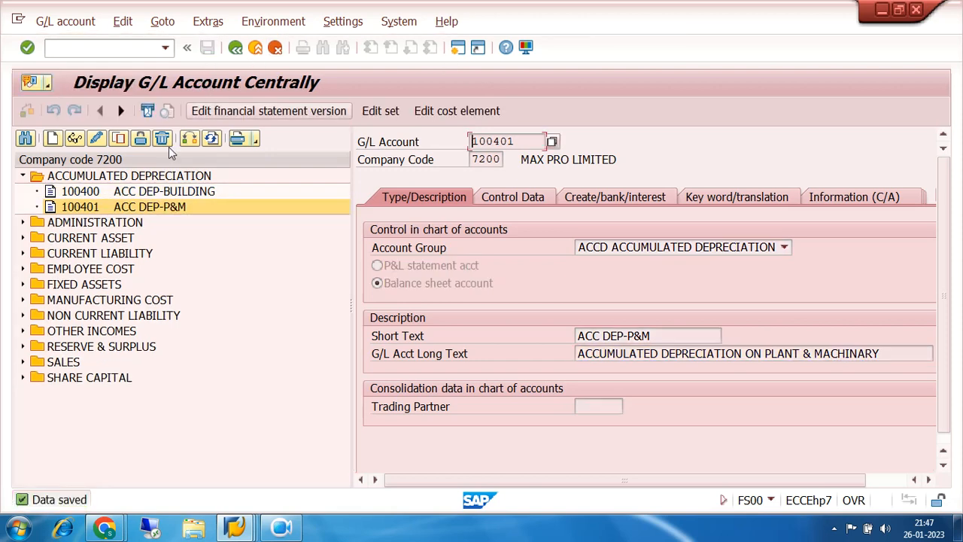
- Copy the ACC DEP-P&M account 100401 as new G/L account 100402 in company code 7200
{"action": "left_click", "coordinate": [118, 138]}
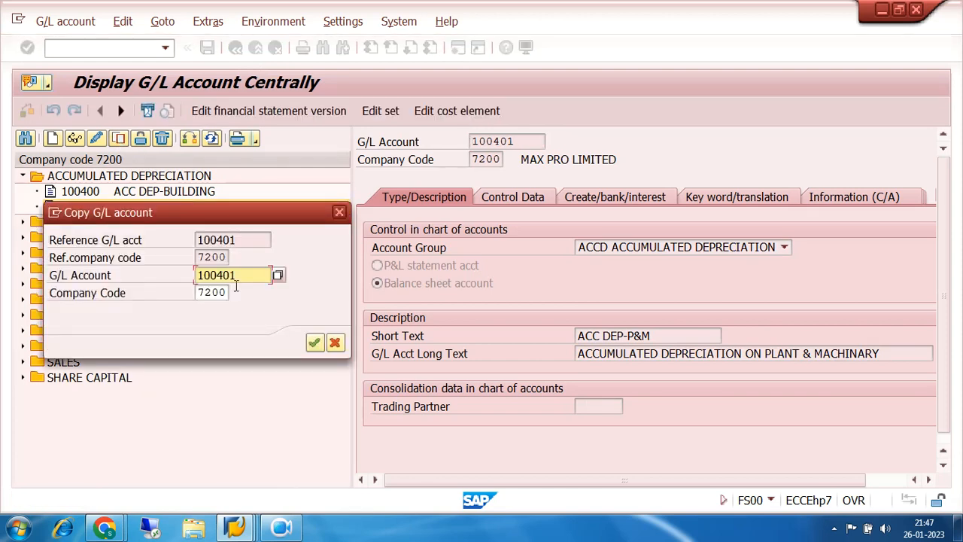
{"action": "key", "text": "BackSpace"}
{"action": "type", "text": "2"}
{"action": "left_click", "coordinate": [315, 343]}
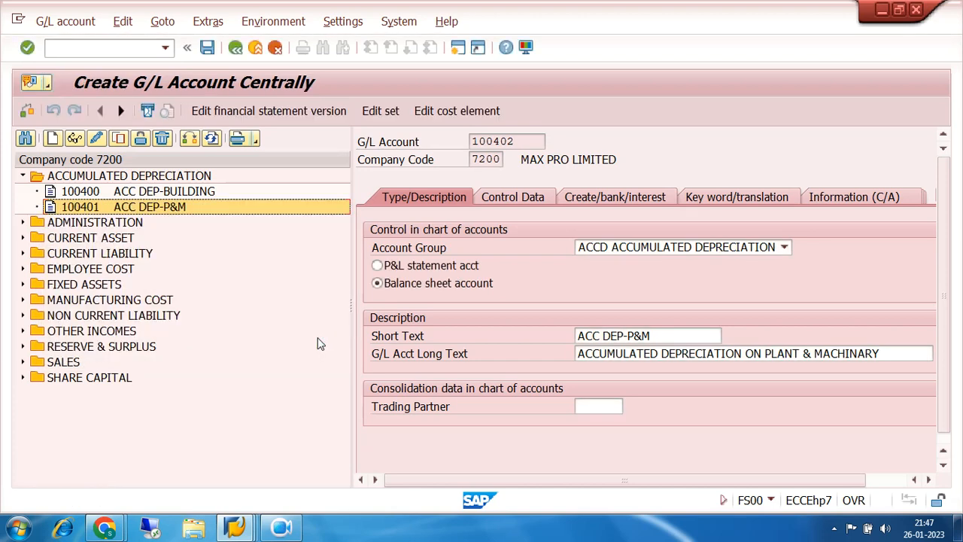
- Change the short text of account 100402 to ACC DEP-F&F
{"action": "left_click", "coordinate": [660, 337]}
{"action": "key", "text": "BackSpace"}
{"action": "key", "text": "BackSpace"}
{"action": "key", "text": "BackSpace"}
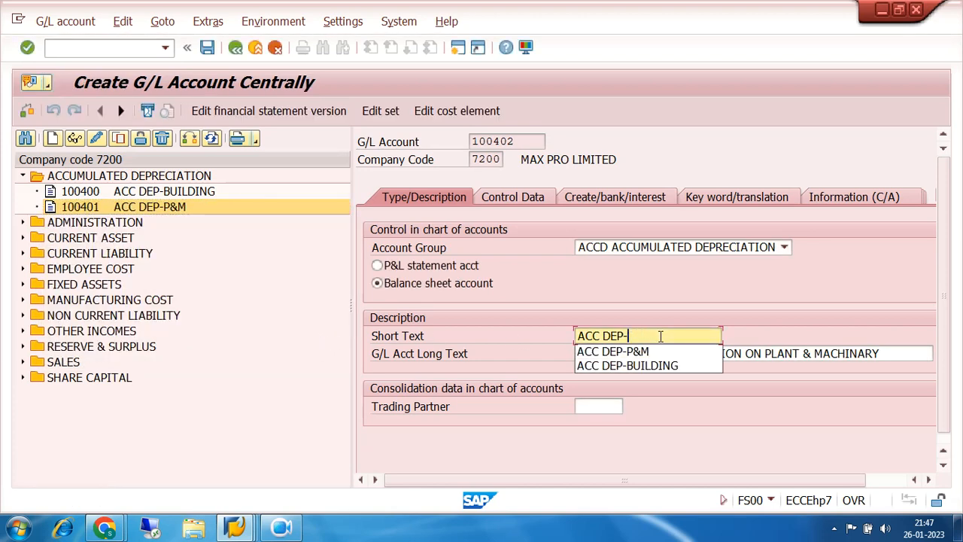
{"action": "type", "text": "F"}
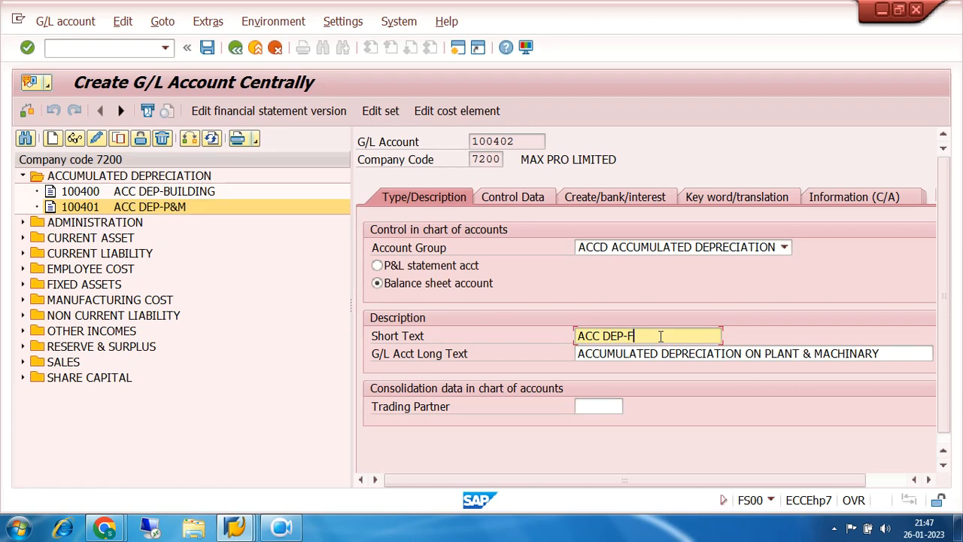
{"action": "type", "text": "&F"}
- Set the long text of account 100402 to ACCUMULATED DEPRECIATION ON FURNITURE & FIXTURES and save the account
{"action": "left_click", "coordinate": [885, 352]}
{"action": "key", "text": "BackSpace"}
{"action": "key", "text": "BackSpace"}
{"action": "key", "text": "BackSpace"}
{"action": "key", "text": "BackSpace"}
{"action": "key", "text": "BackSpace"}
{"action": "key", "text": "BackSpace"}
{"action": "key", "text": "BackSpace"}
{"action": "key", "text": "BackSpace"}
{"action": "key", "text": "BackSpace"}
{"action": "key", "text": "BackSpace"}
{"action": "key", "text": "BackSpace"}
{"action": "key", "text": "BackSpace"}
{"action": "key", "text": "BackSpace"}
{"action": "key", "text": "BackSpace"}
{"action": "key", "text": "BackSpace"}
{"action": "key", "text": "BackSpace"}
{"action": "key", "text": "BackSpace"}
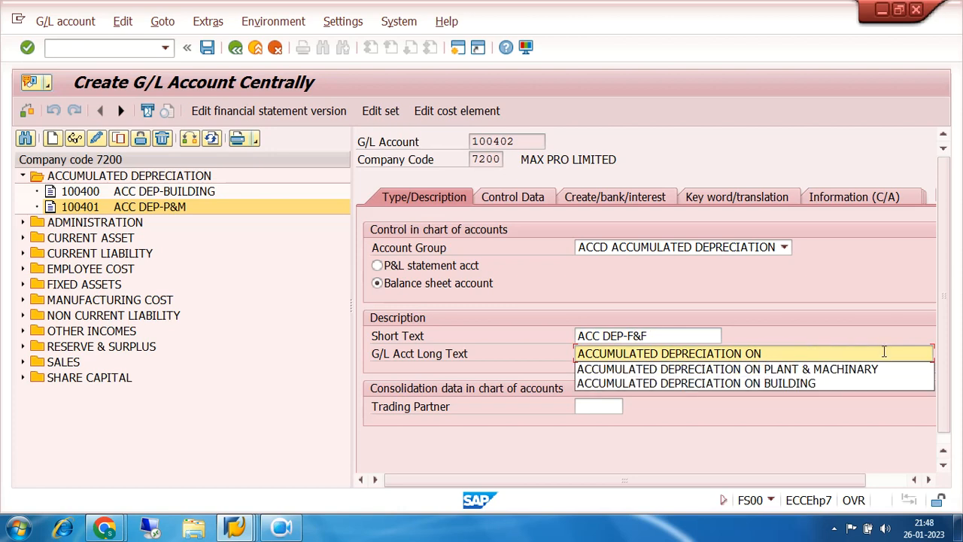
{"action": "type", "text": "FURNITURE & FIXTURES"}
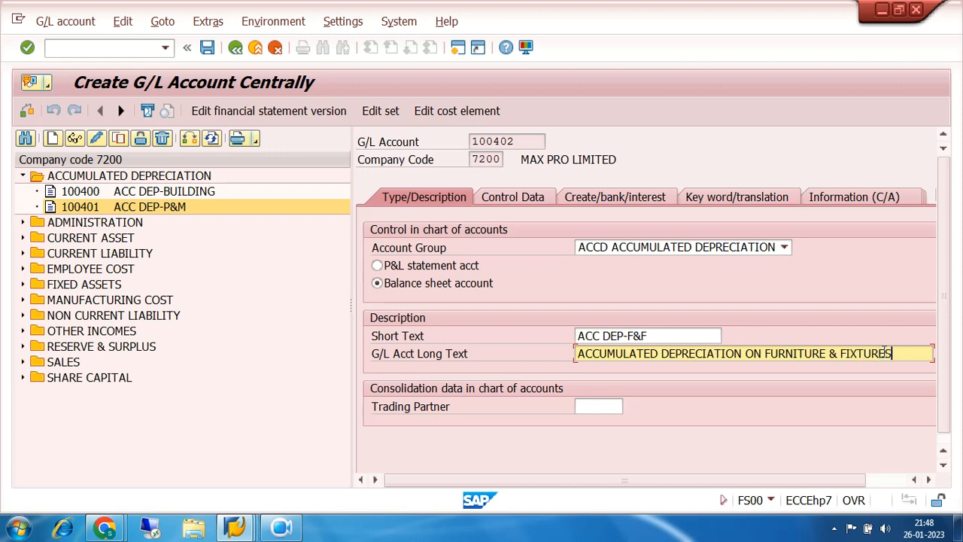
{"action": "left_click", "coordinate": [208, 47]}
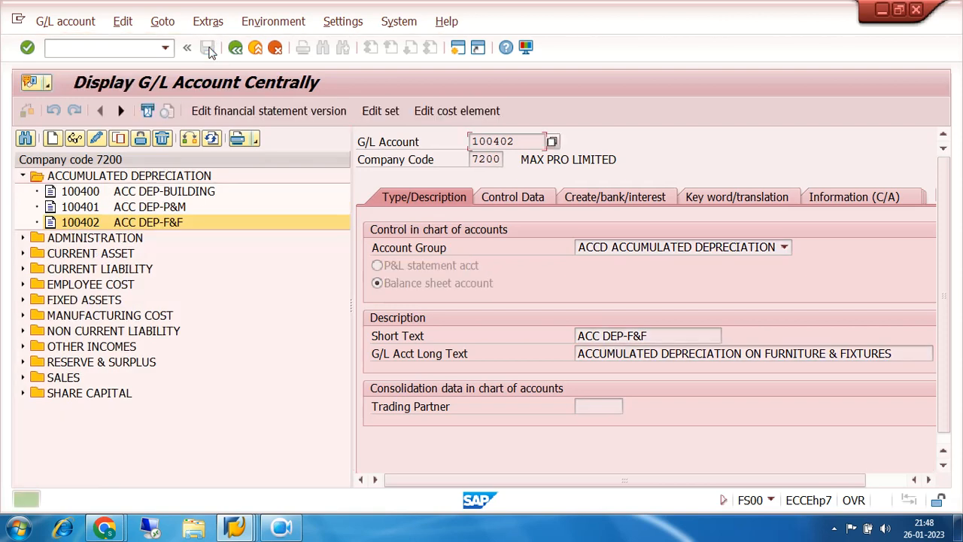
- Copy the ACC DEP-F&F account 100402 as new G/L account 100403 in company code 7200
{"action": "left_click", "coordinate": [79, 224]}
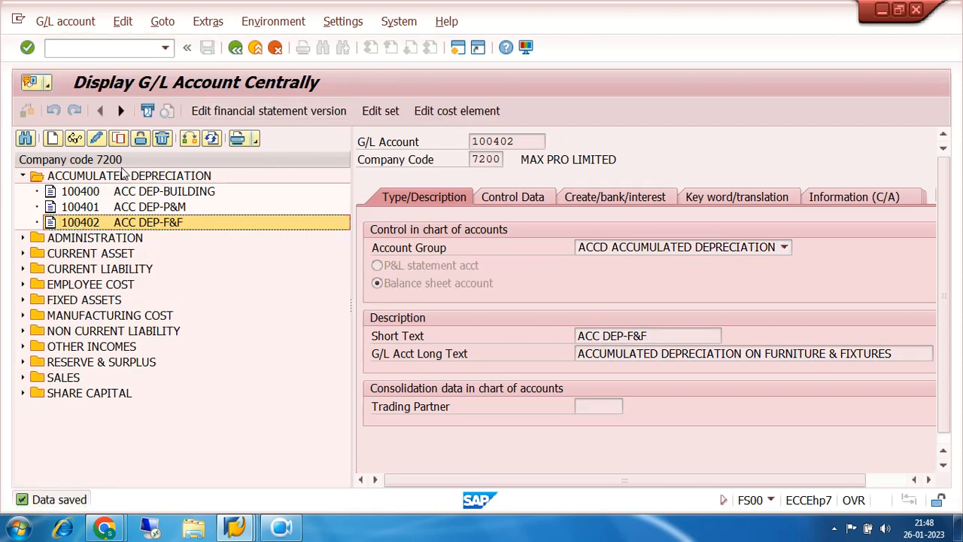
{"action": "left_click", "coordinate": [118, 140]}
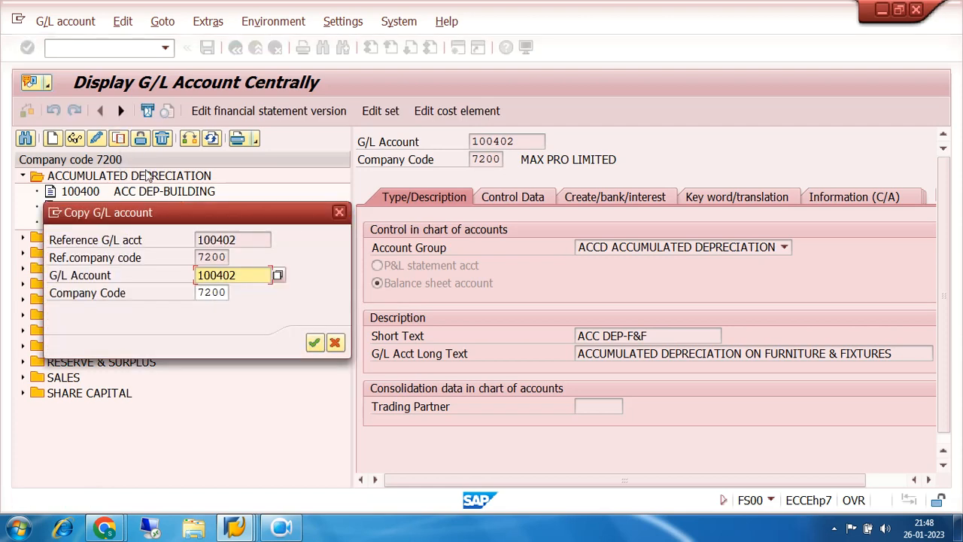
{"action": "key", "text": "BackSpace"}
{"action": "type", "text": "3"}
{"action": "key", "text": "Return"}
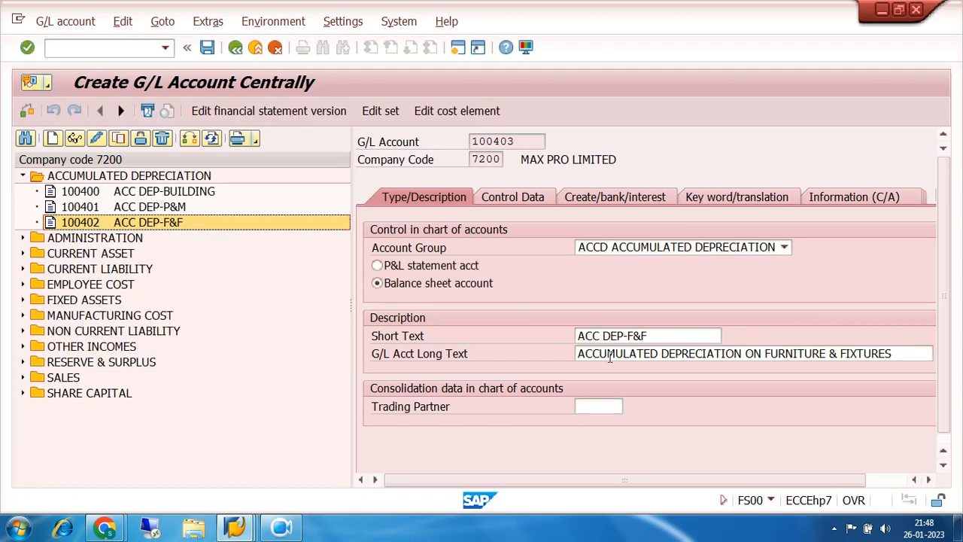
- Change the short text of account 100403 to ACC DEP-VEHICLES
{"action": "left_click", "coordinate": [656, 333]}
{"action": "key", "text": "BackSpace"}
{"action": "key", "text": "BackSpace"}
{"action": "key", "text": "BackSpace"}
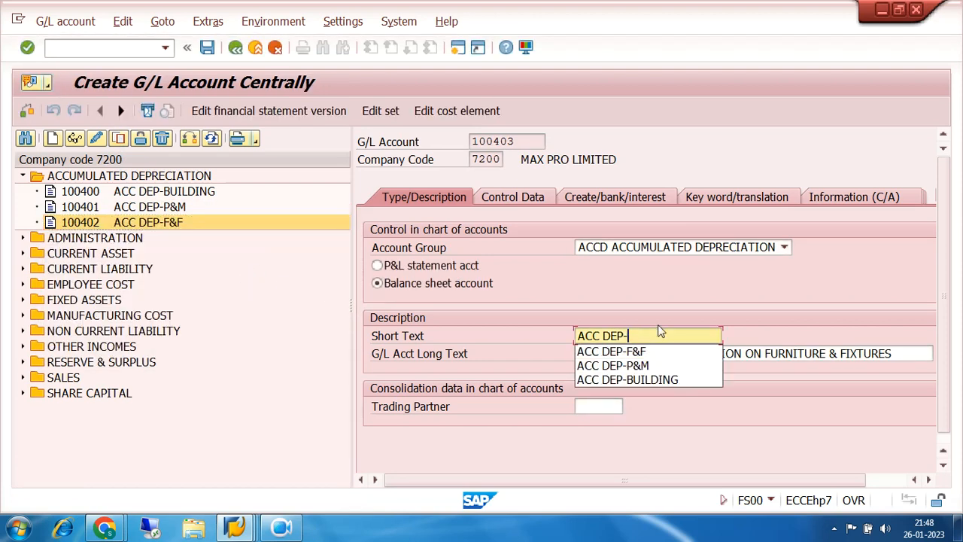
{"action": "type", "text": "VEH"}
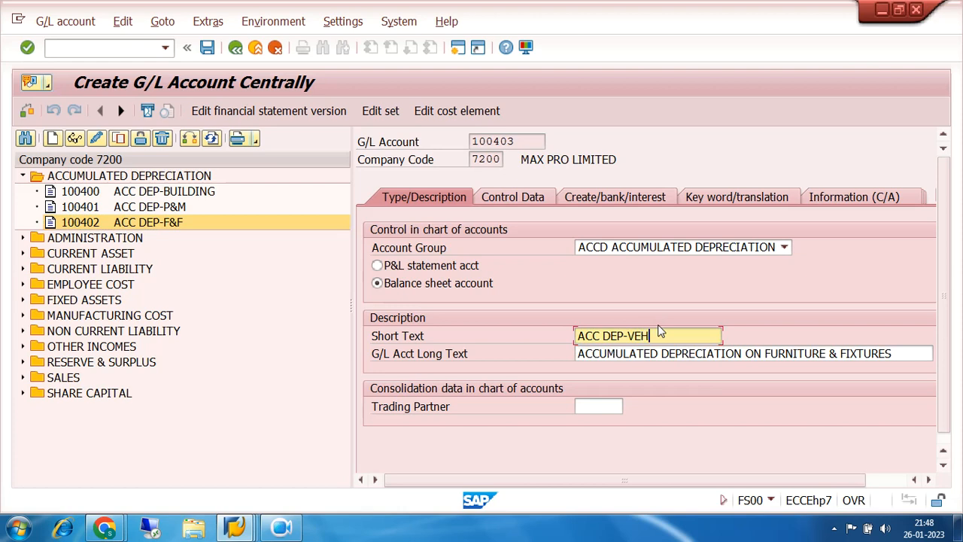
{"action": "type", "text": "ICLES"}
- Set the long text of account 100403 to ACCUMULATED DEPRECIATION ON VEHICLES and save the account
{"action": "left_click", "coordinate": [894, 353]}
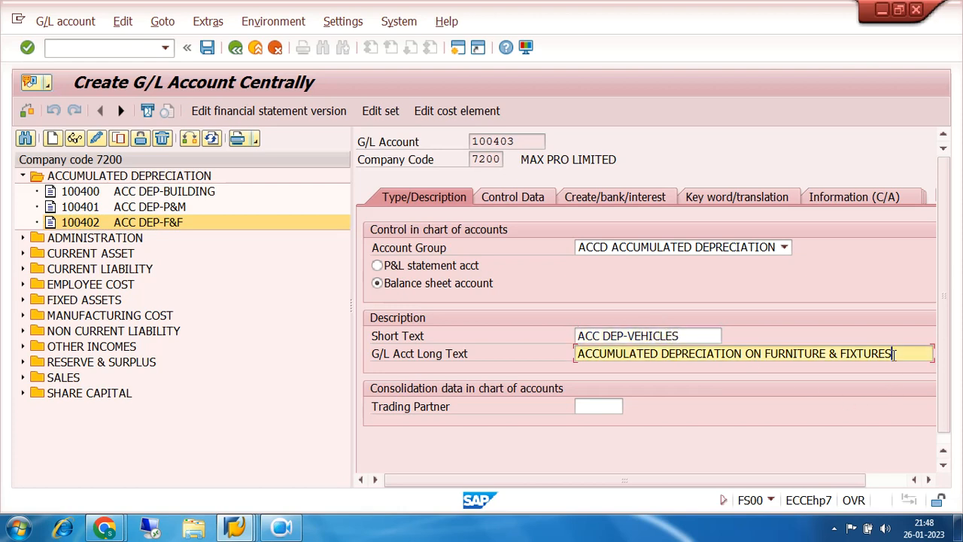
{"action": "key", "text": "BackSpace"}
{"action": "key", "text": "BackSpace"}
{"action": "key", "text": "BackSpace"}
{"action": "key", "text": "BackSpace"}
{"action": "key", "text": "BackSpace"}
{"action": "key", "text": "BackSpace"}
{"action": "key", "text": "BackSpace"}
{"action": "key", "text": "BackSpace"}
{"action": "key", "text": "BackSpace"}
{"action": "key", "text": "BackSpace"}
{"action": "key", "text": "BackSpace"}
{"action": "key", "text": "BackSpace"}
{"action": "key", "text": "BackSpace"}
{"action": "key", "text": "BackSpace"}
{"action": "key", "text": "BackSpace"}
{"action": "key", "text": "BackSpace"}
{"action": "key", "text": "BackSpace"}
{"action": "key", "text": "BackSpace"}
{"action": "key", "text": "BackSpace"}
{"action": "key", "text": "BackSpace"}
{"action": "type", "text": "VEC"}
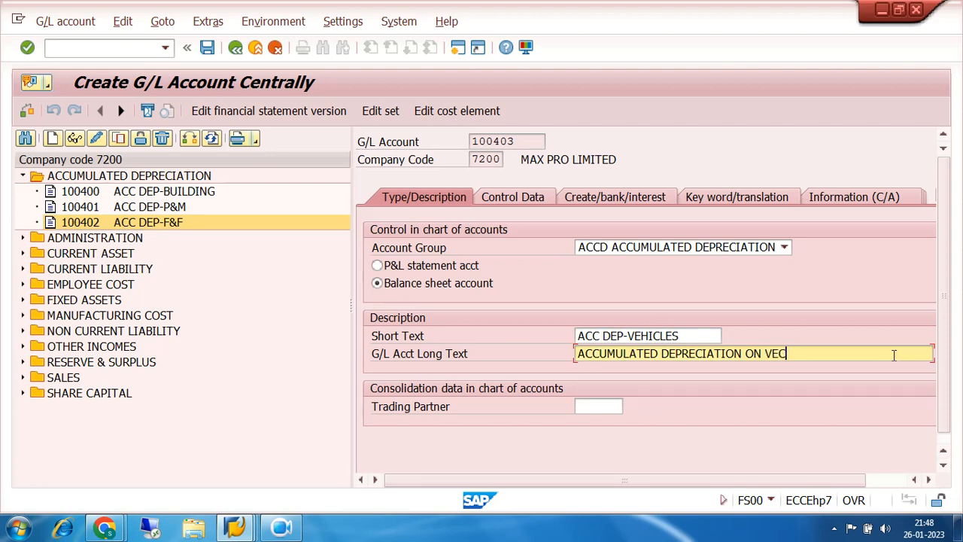
{"action": "type", "text": "HICLES"}
{"action": "left_click", "coordinate": [786, 353]}
{"action": "key", "text": "BackSpace"}
{"action": "left_click", "coordinate": [208, 48]}
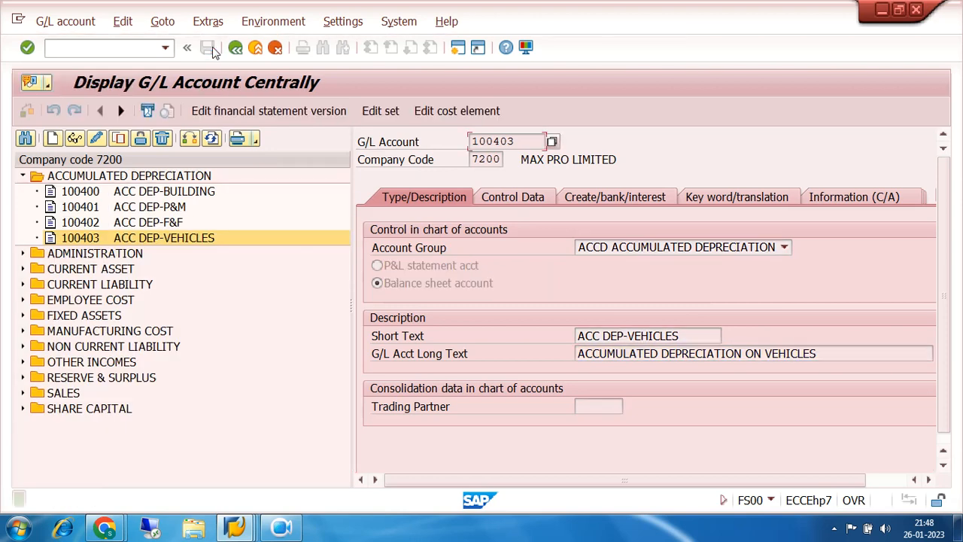
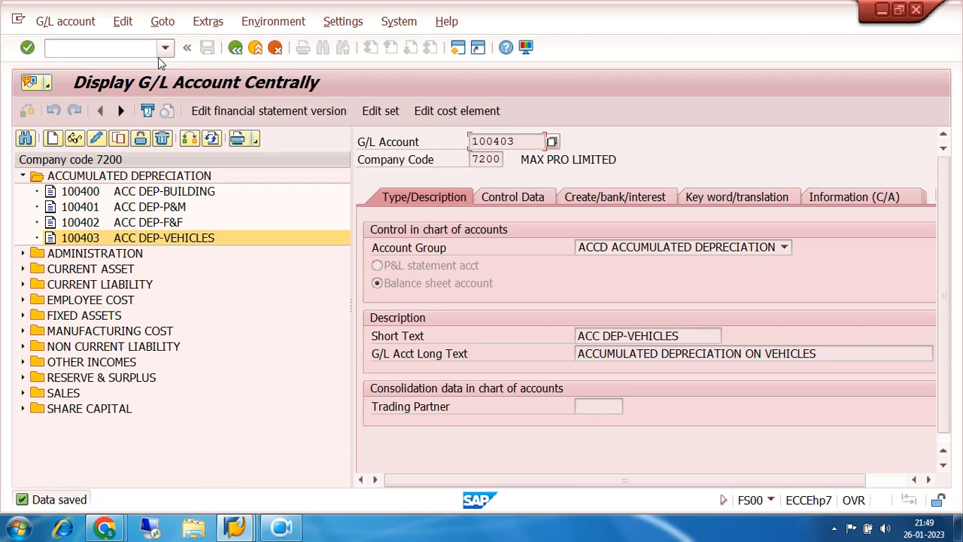
{"action": "left_click", "coordinate": [22, 394]}
{"action": "left_click", "coordinate": [94, 410]}
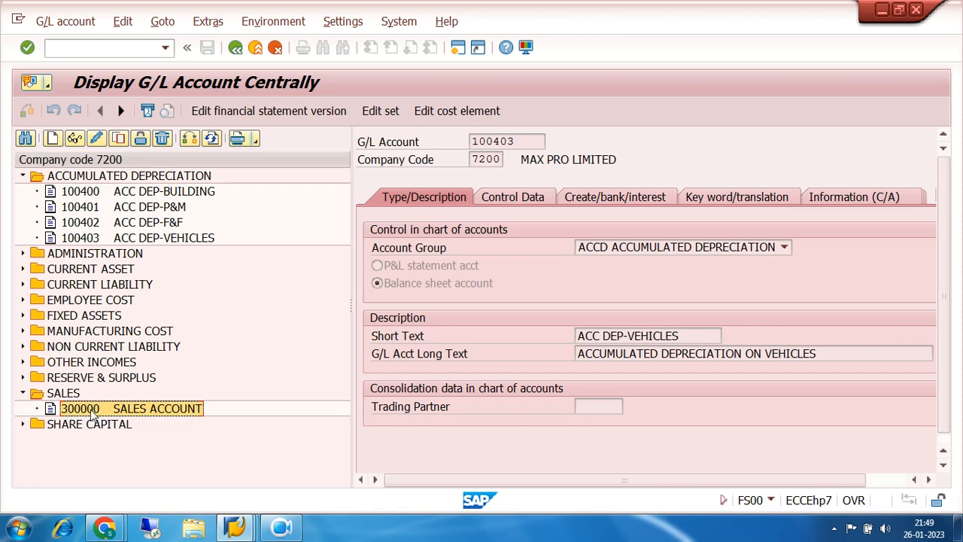
{"action": "left_click", "coordinate": [118, 139]}
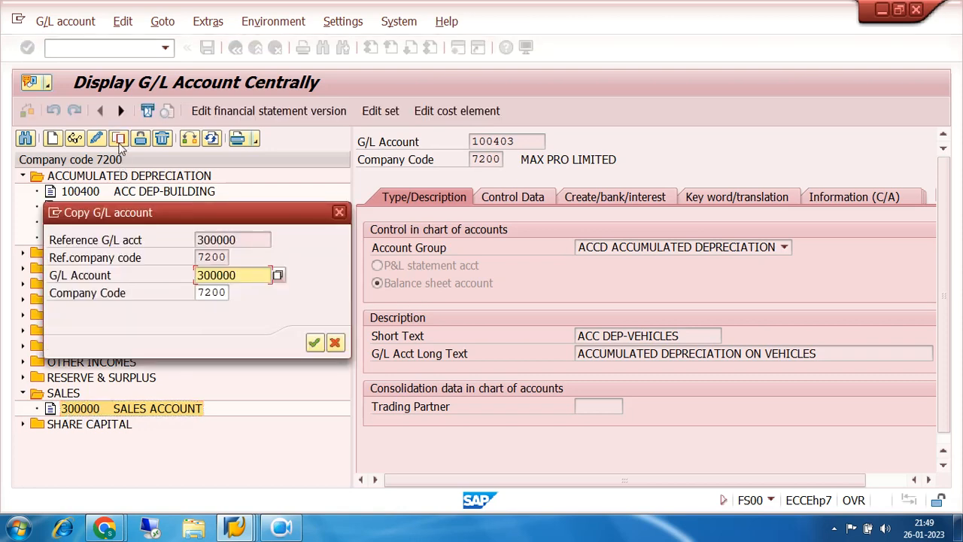
{"action": "left_click", "coordinate": [242, 276]}
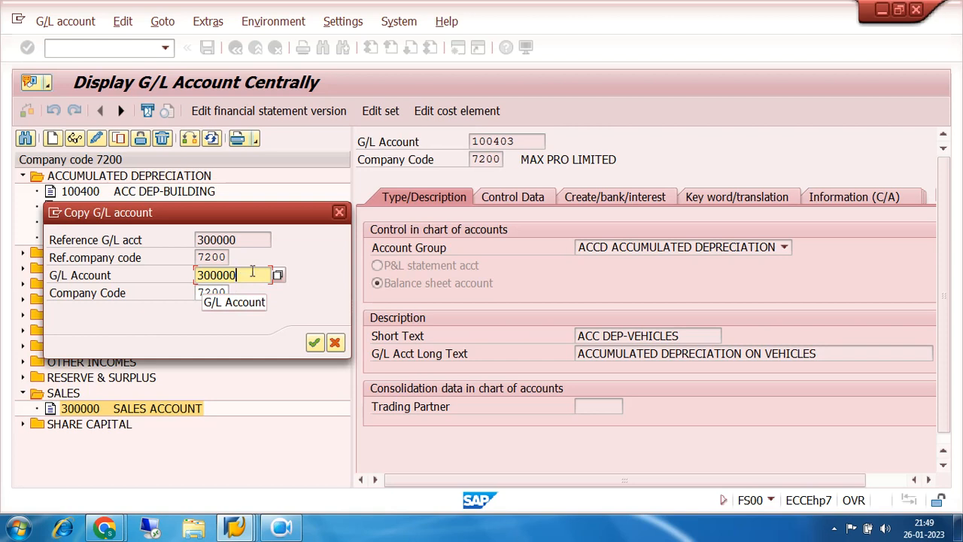
{"action": "key", "text": "BackSpace"}
{"action": "key", "text": "BackSpace"}
{"action": "key", "text": "BackSpace"}
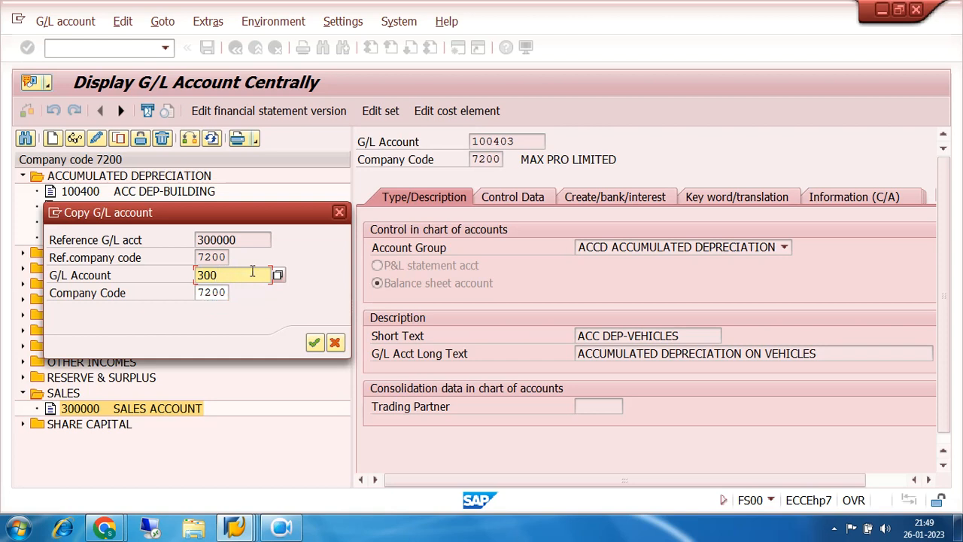
{"action": "left_click", "coordinate": [339, 213]}
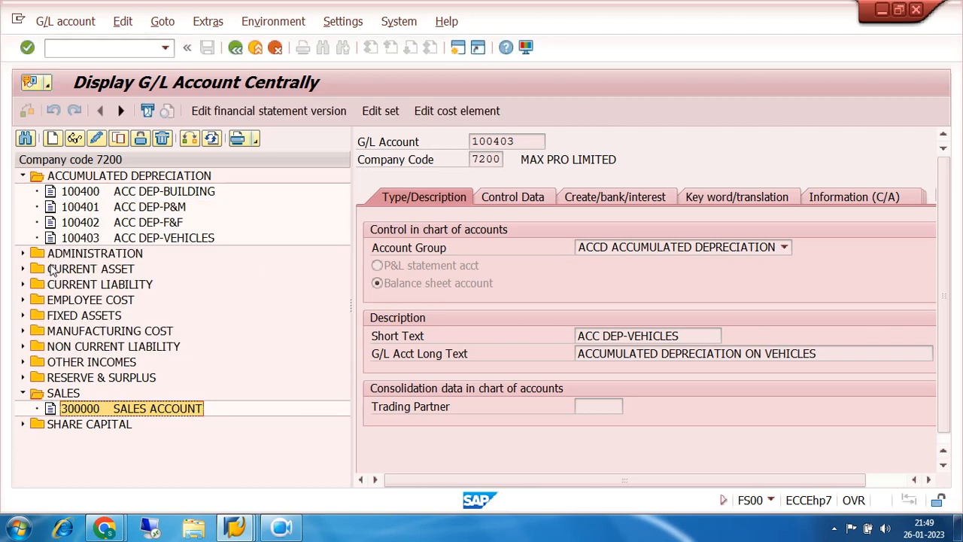
- Copy the DISCOUNT RECEIVED account 300101 from OTHER INCOMES as new G/L account 300102 in company code 7200
{"action": "left_click", "coordinate": [23, 362]}
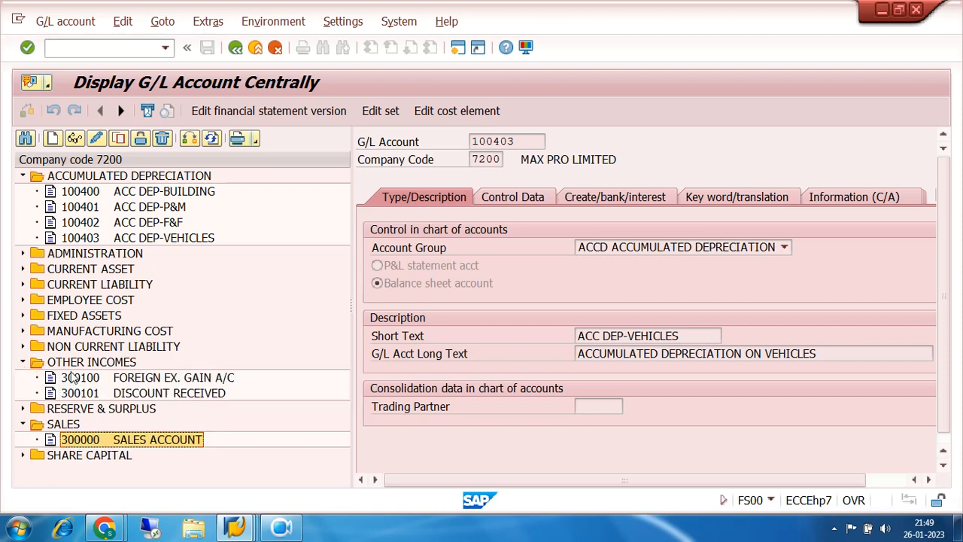
{"action": "left_click", "coordinate": [97, 382]}
{"action": "left_click", "coordinate": [97, 394]}
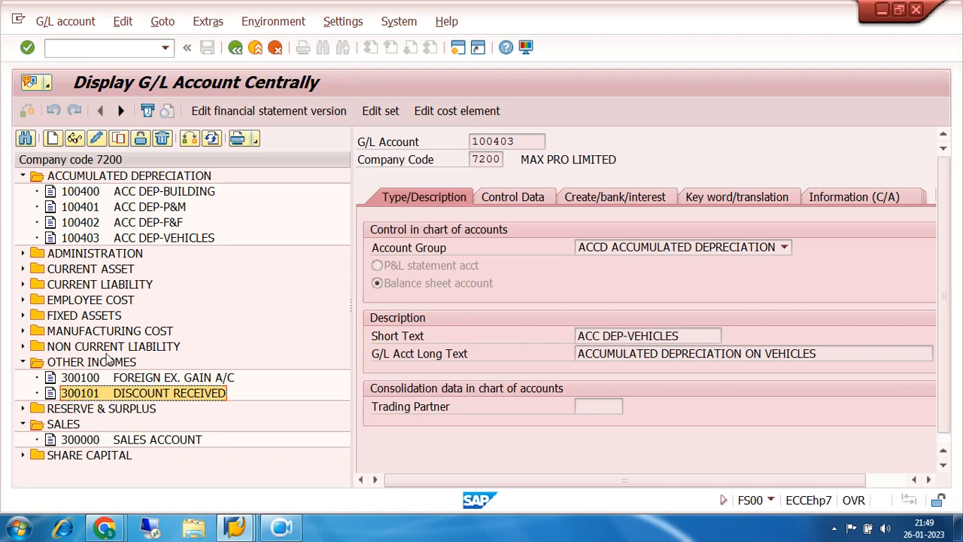
{"action": "left_click", "coordinate": [119, 138]}
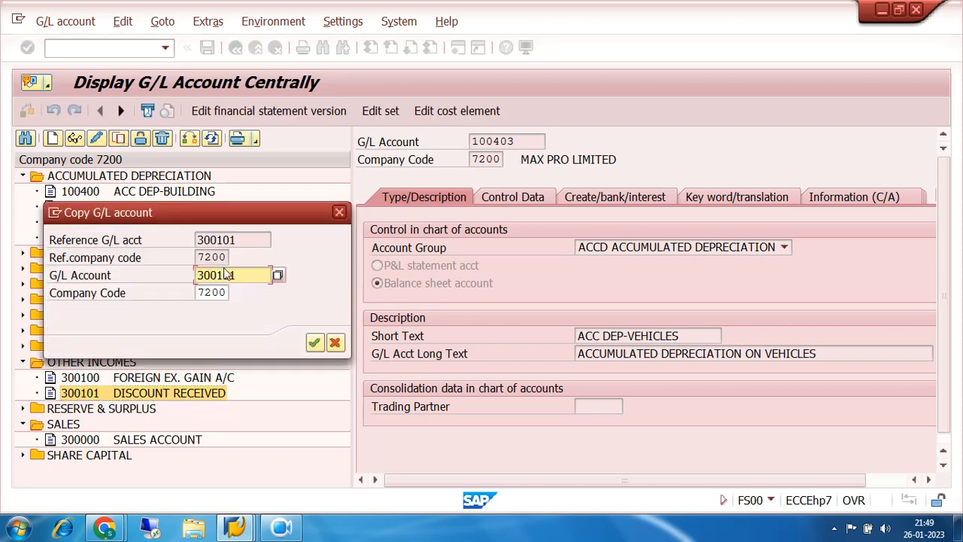
{"action": "key", "text": "BackSpace"}
{"action": "type", "text": "2"}
{"action": "left_click", "coordinate": [314, 343]}
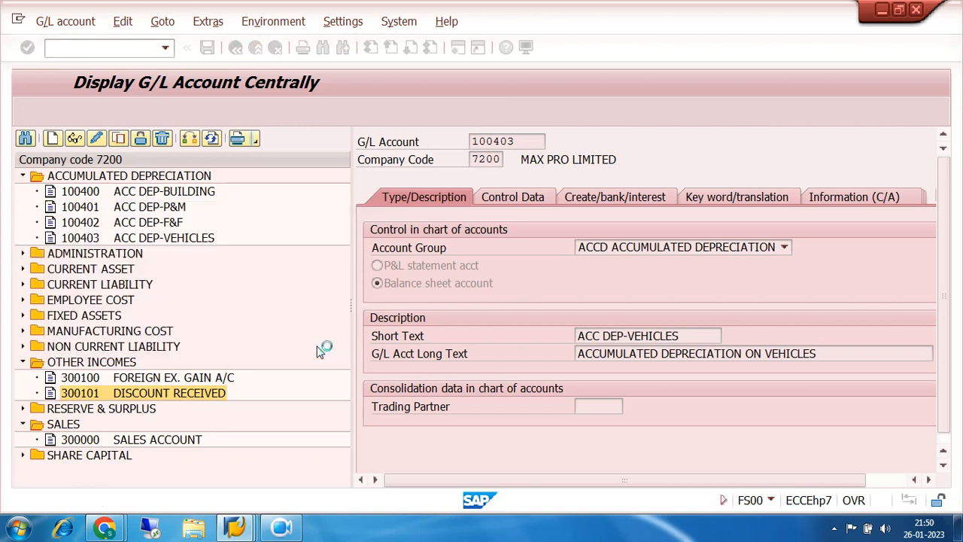
- Set both the short text and the long text of account 300102 to ASSET SALES
{"action": "left_click", "coordinate": [694, 333]}
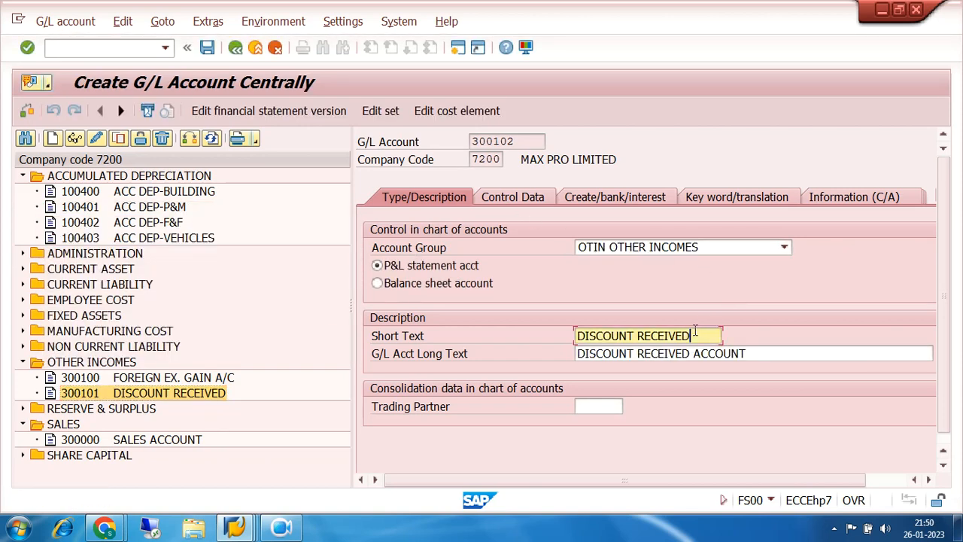
{"action": "key", "text": "BackSpace"}
{"action": "key", "text": "BackSpace"}
{"action": "key", "text": "BackSpace"}
{"action": "key", "text": "BackSpace"}
{"action": "key", "text": "BackSpace"}
{"action": "key", "text": "BackSpace"}
{"action": "key", "text": "BackSpace"}
{"action": "key", "text": "BackSpace"}
{"action": "key", "text": "BackSpace"}
{"action": "key", "text": "BackSpace"}
{"action": "key", "text": "BackSpace"}
{"action": "key", "text": "BackSpace"}
{"action": "key", "text": "BackSpace"}
{"action": "key", "text": "BackSpace"}
{"action": "key", "text": "BackSpace"}
{"action": "key", "text": "BackSpace"}
{"action": "key", "text": "BackSpace"}
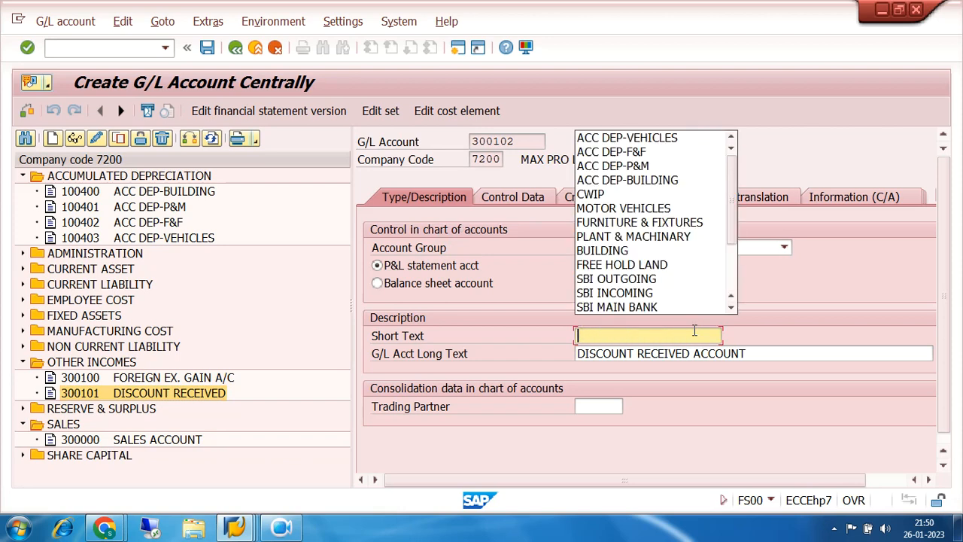
{"action": "type", "text": "ASSE"}
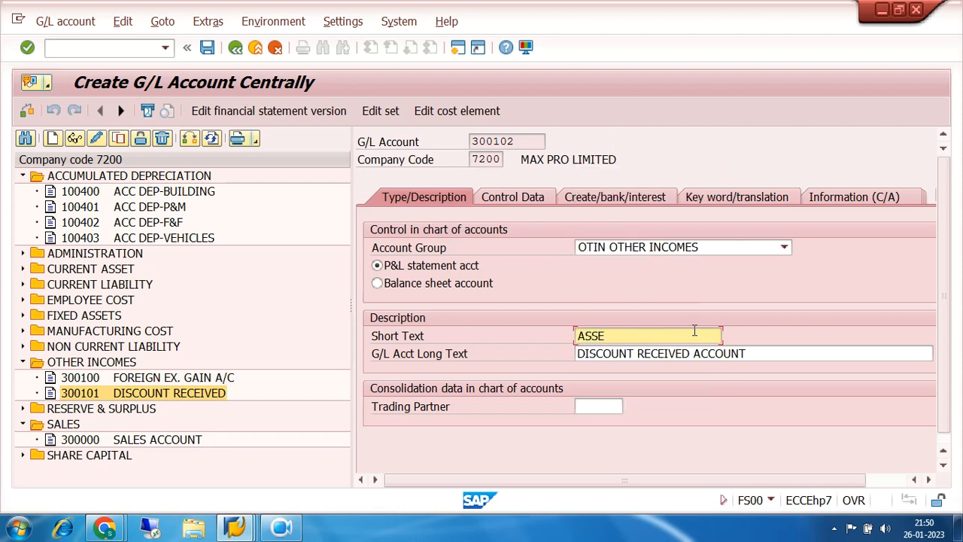
{"action": "type", "text": "T SALES"}
{"action": "key", "text": "Tab"}
{"action": "type", "text": "ASSET SALES"}
{"action": "key", "text": "Delete"}
{"action": "key", "text": "Delete"}
{"action": "key", "text": "Delete"}
{"action": "key", "text": "Delete"}
{"action": "key", "text": "Delete"}
{"action": "key", "text": "Delete"}
{"action": "key", "text": "Delete"}
{"action": "key", "text": "Delete"}
{"action": "key", "text": "Delete"}
{"action": "key", "text": "Delete"}
{"action": "key", "text": "Delete"}
{"action": "key", "text": "Delete"}
{"action": "key", "text": "Delete"}
{"action": "key", "text": "Delete"}
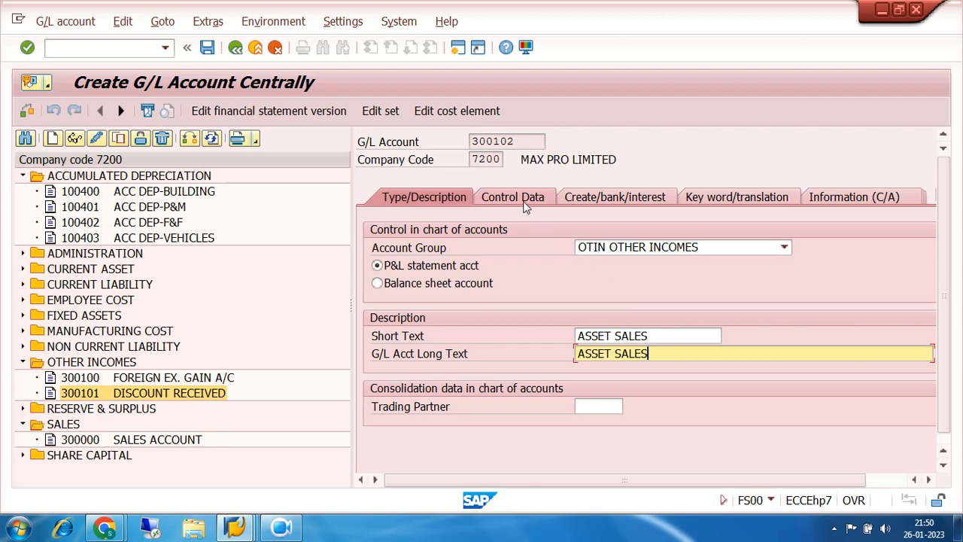
- Assign field status group G007 for asset accounts without accumulated depreciation to account 300102 and save the account
{"action": "left_click", "coordinate": [606, 197]}
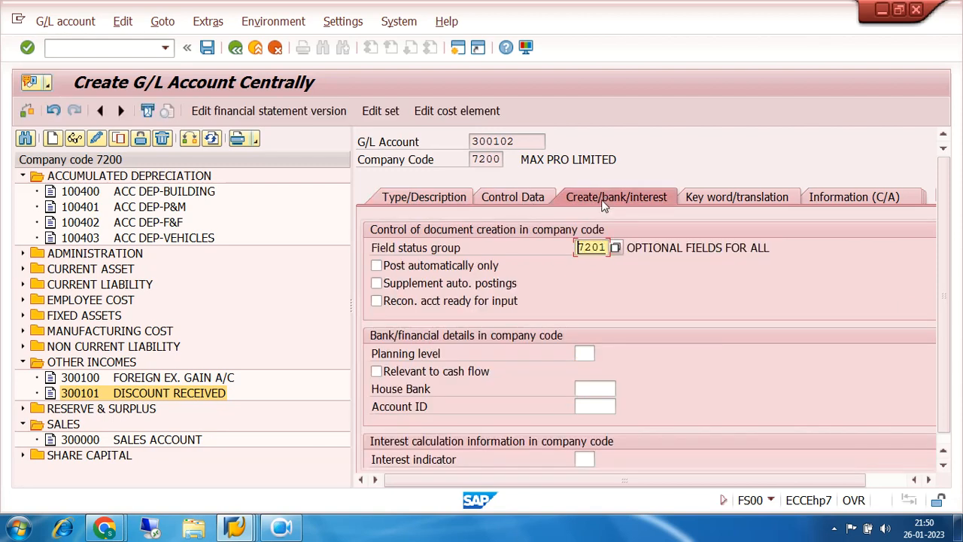
{"action": "left_click", "coordinate": [615, 249]}
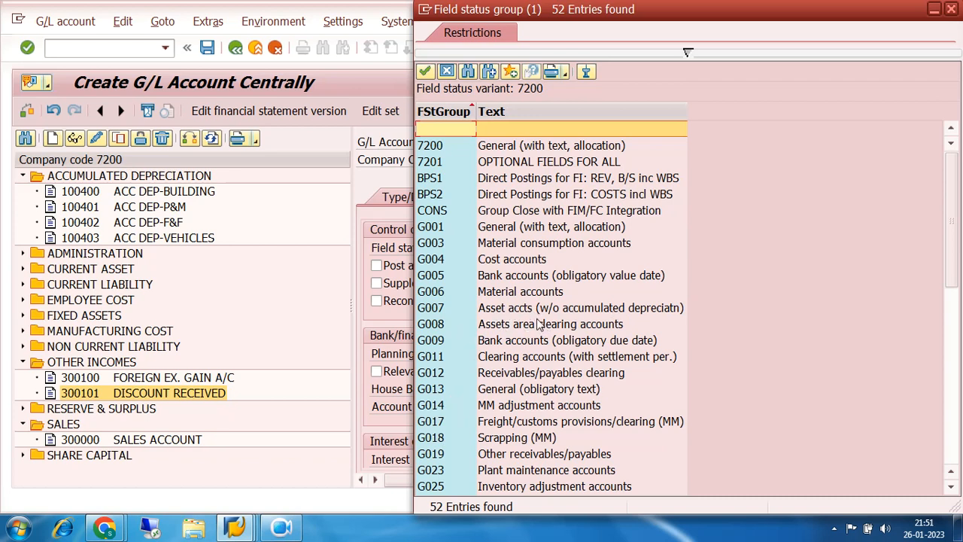
{"action": "double_click", "coordinate": [440, 313]}
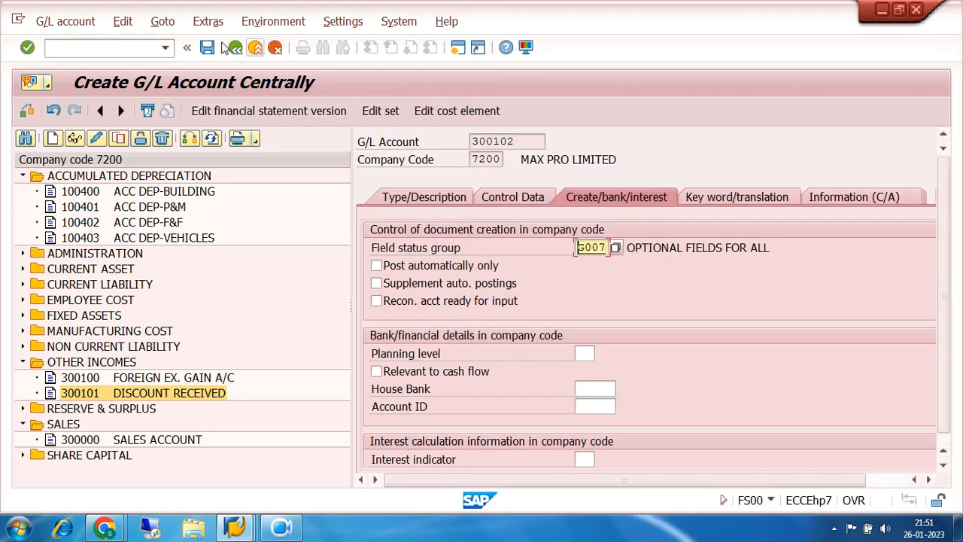
{"action": "left_click", "coordinate": [204, 49]}
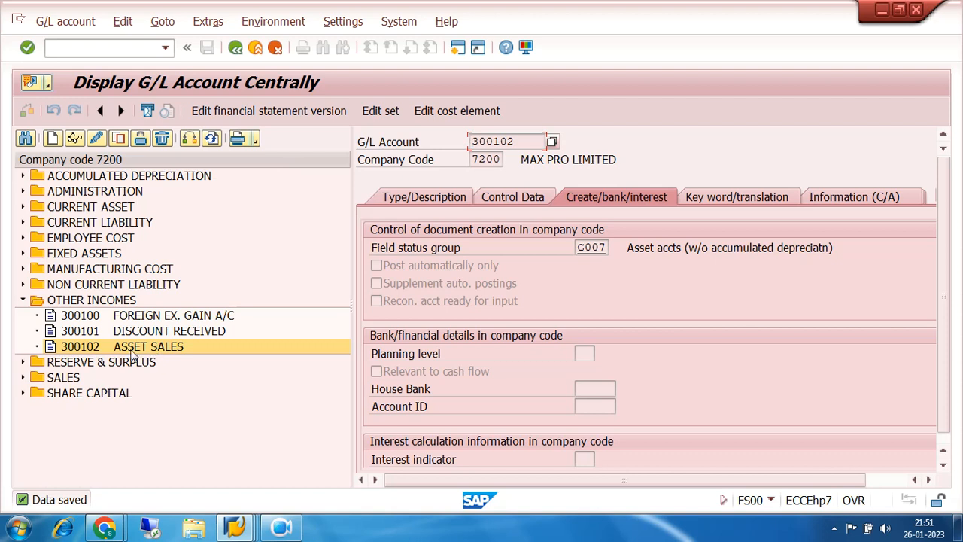
- Copy the ASSET SALES account 300102 as new G/L account 300103 in company code 7200
{"action": "left_click", "coordinate": [118, 138]}
{"action": "left_click", "coordinate": [240, 275]}
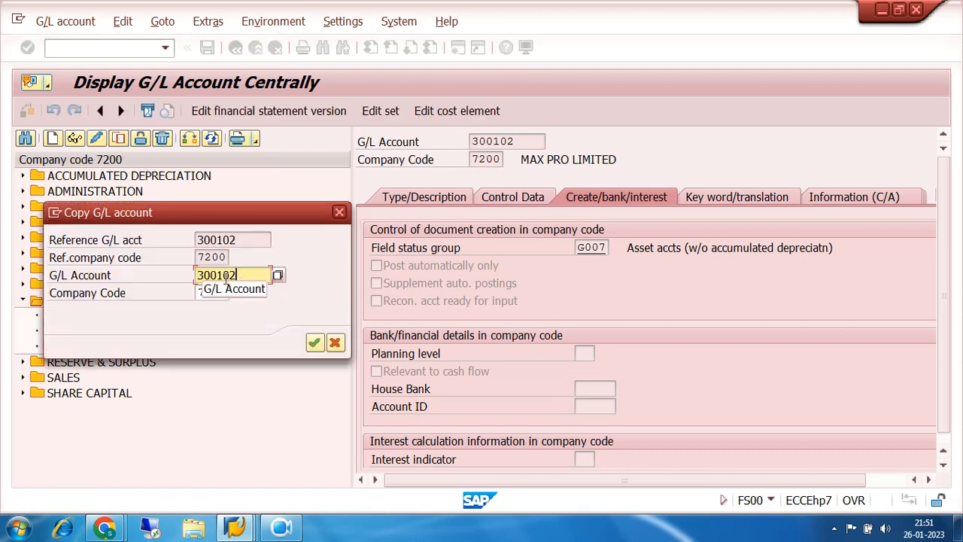
{"action": "key", "text": "BackSpace"}
{"action": "type", "text": "3"}
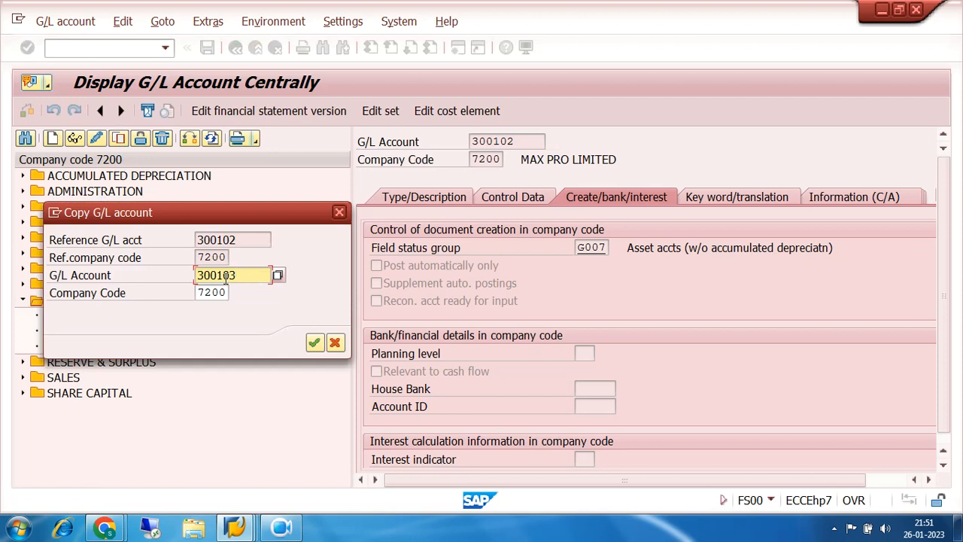
{"action": "left_click", "coordinate": [313, 342]}
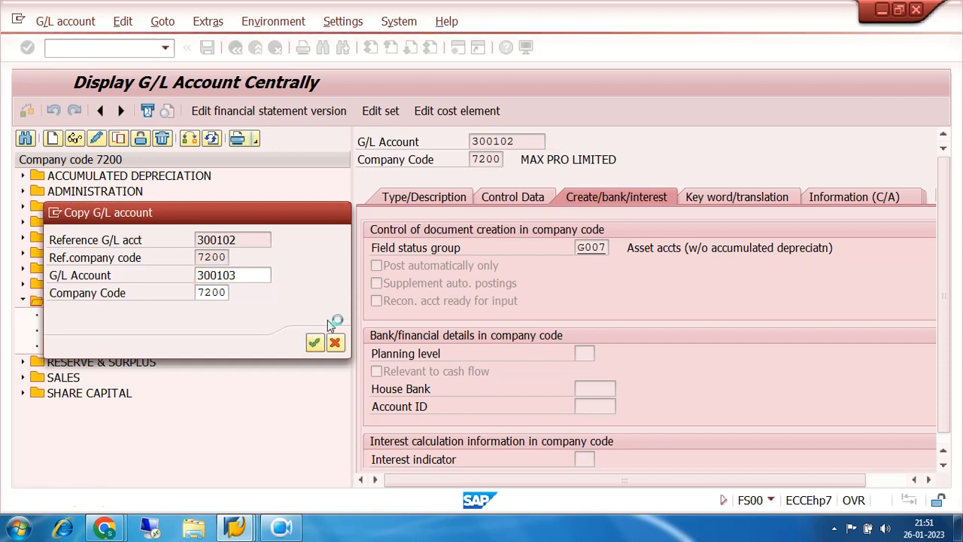
- Change the short text of account 300103 to PROFIT ON ASSET SALE
{"action": "left_click", "coordinate": [442, 200]}
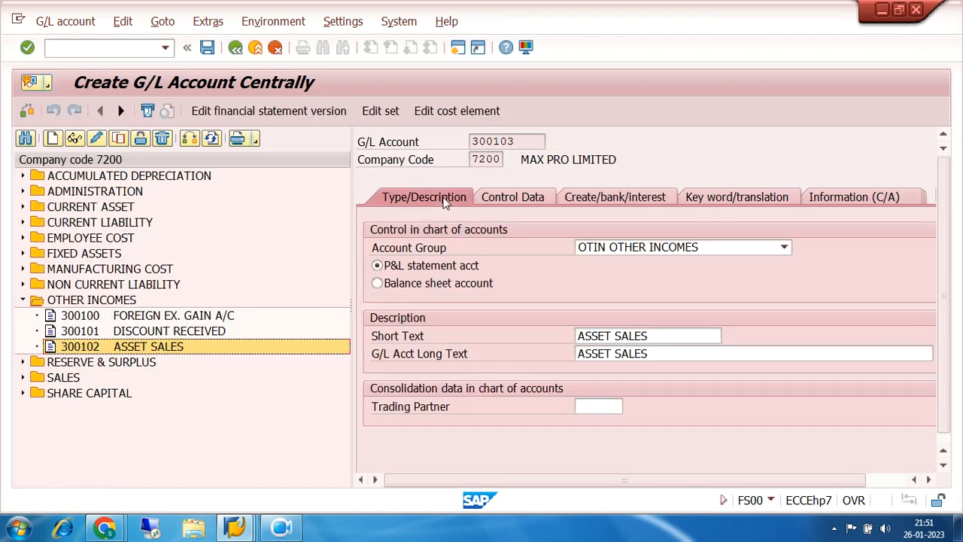
{"action": "left_click", "coordinate": [664, 335]}
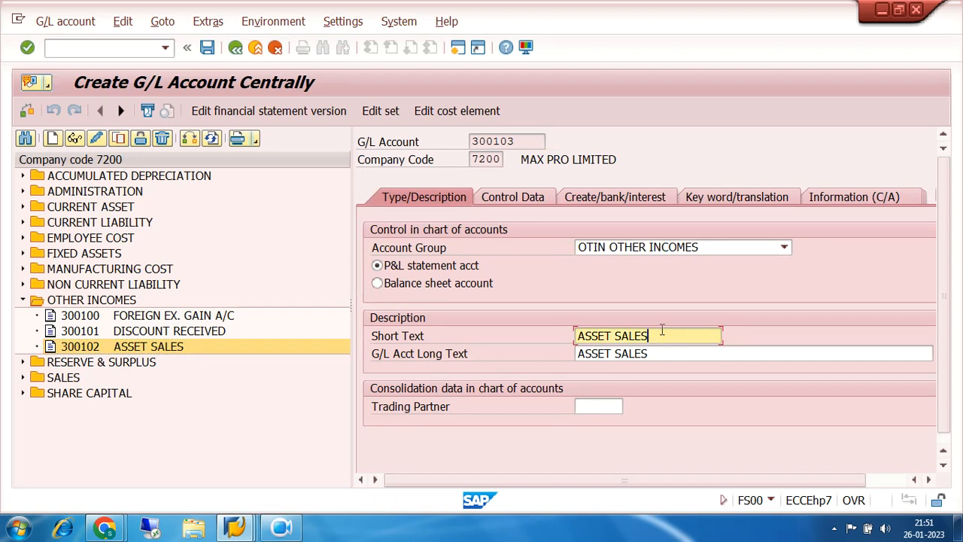
{"action": "key", "text": "BackSpace"}
{"action": "key", "text": "BackSpace"}
{"action": "key", "text": "BackSpace"}
{"action": "key", "text": "BackSpace"}
{"action": "key", "text": "BackSpace"}
{"action": "key", "text": "BackSpace"}
{"action": "key", "text": "BackSpace"}
{"action": "key", "text": "BackSpace"}
{"action": "key", "text": "BackSpace"}
{"action": "key", "text": "BackSpace"}
{"action": "key", "text": "BackSpace"}
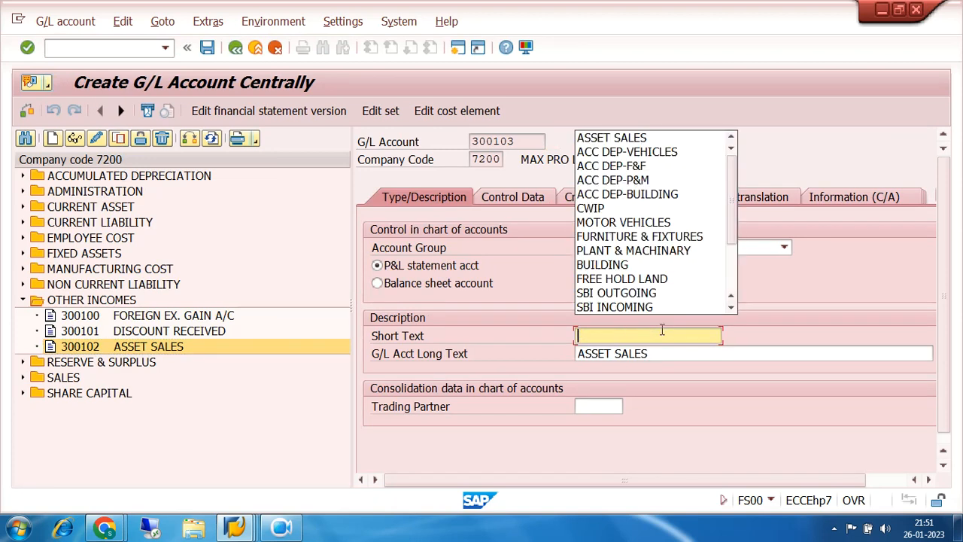
{"action": "type", "text": "PROFIT"}
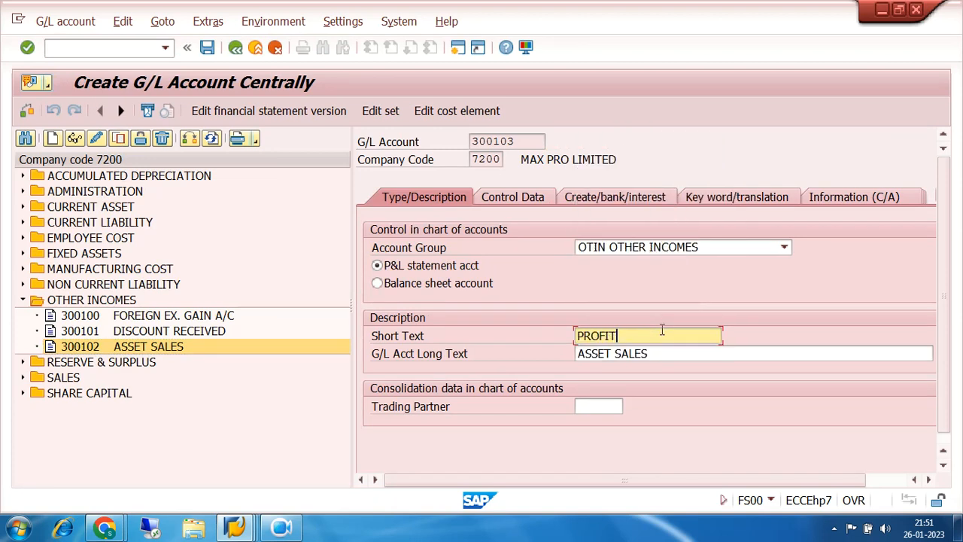
{"action": "type", "text": " ON ASSET SALE"}
- Set the long text of account 300103 to PROFIT ON ASSET SALE and save the account
{"action": "key", "text": "Tab"}
{"action": "type", "text": "PROFIT "}
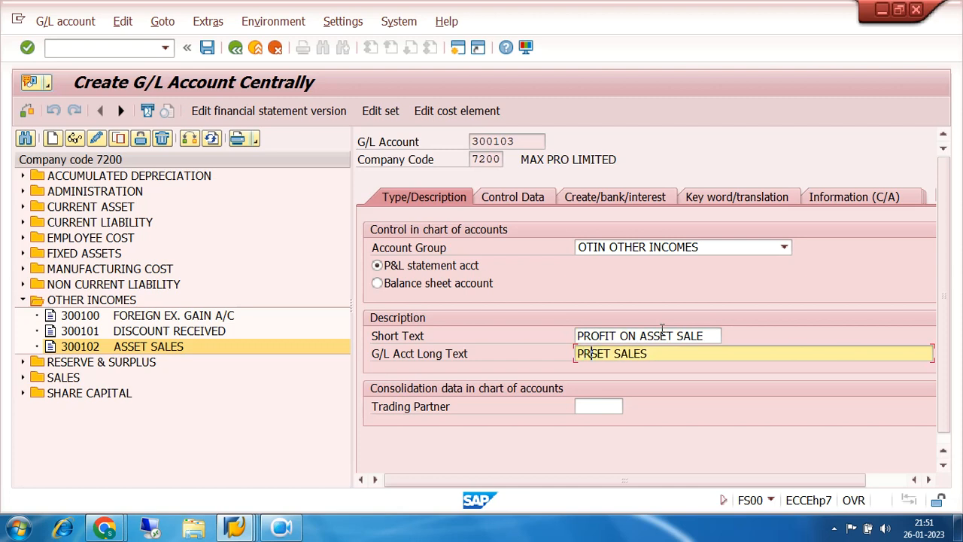
{"action": "type", "text": "ON ASSET SALE"}
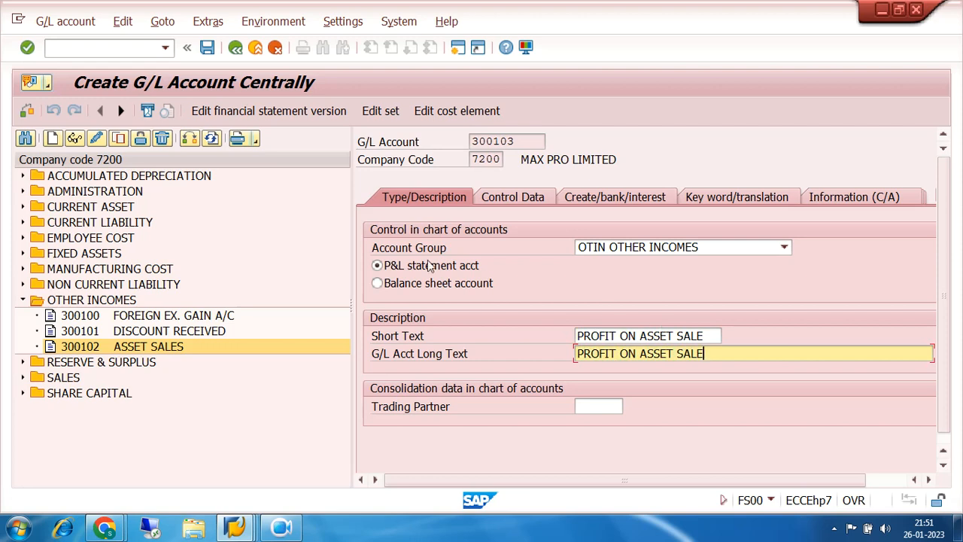
{"action": "left_click", "coordinate": [207, 47]}
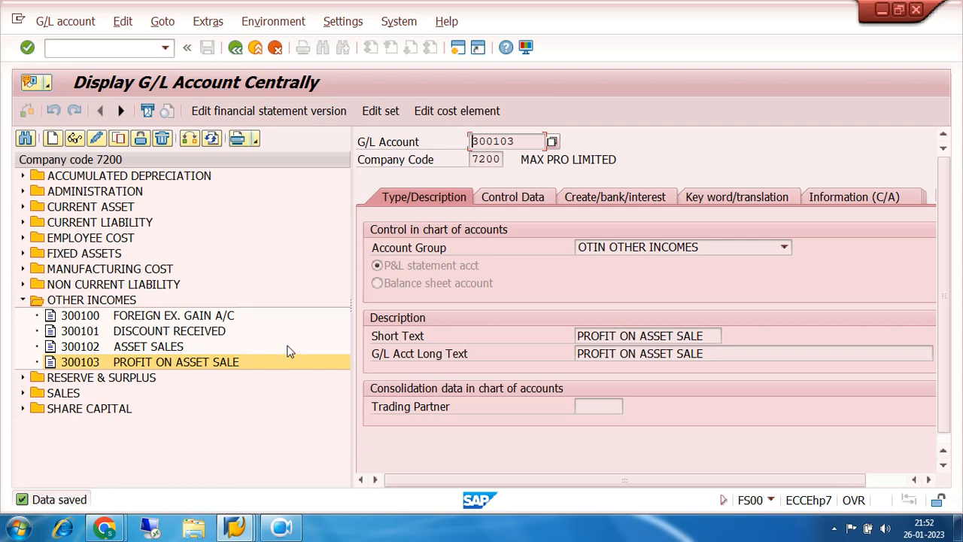
- Copy the RENT ACCOUNT 400200 from the ADMINISTRATION group as new G/L account 400202 in company code 7200
{"action": "left_click", "coordinate": [25, 299]}
{"action": "left_click", "coordinate": [59, 192]}
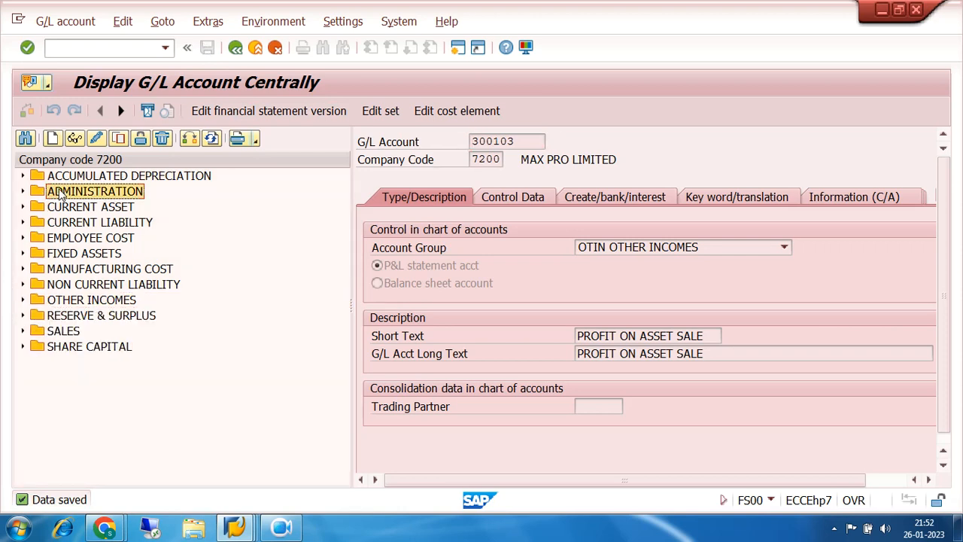
{"action": "left_click", "coordinate": [24, 192]}
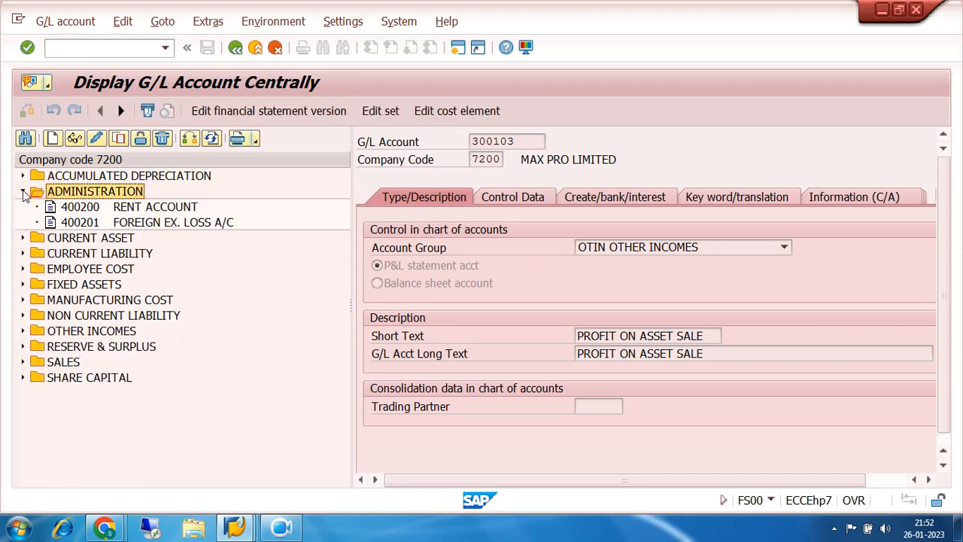
{"action": "left_click", "coordinate": [106, 209]}
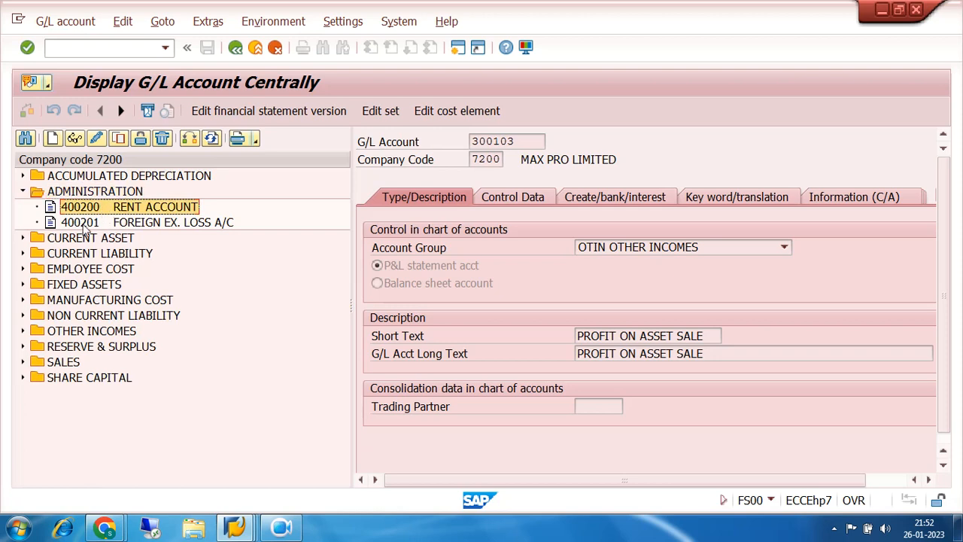
{"action": "left_click", "coordinate": [119, 139]}
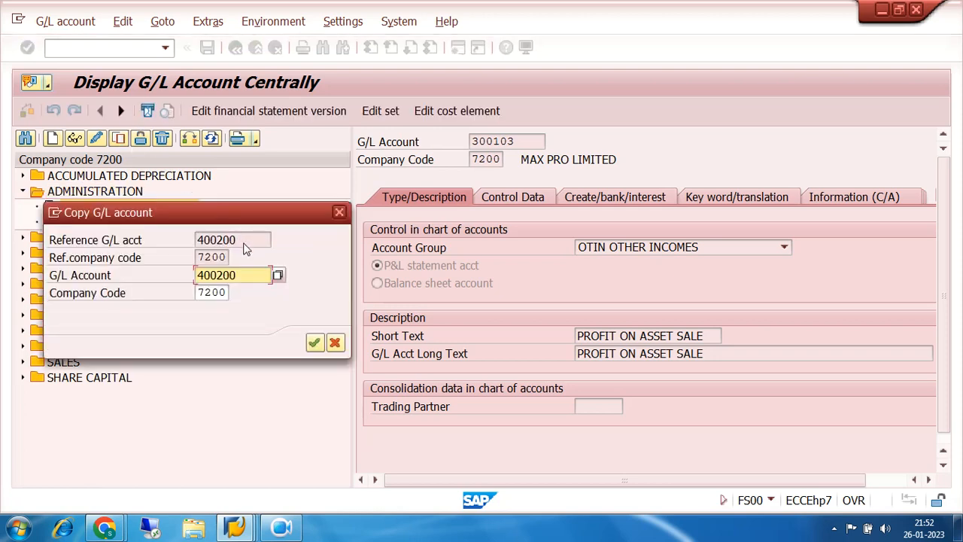
{"action": "type", "text": "2"}
{"action": "key", "text": "Return"}
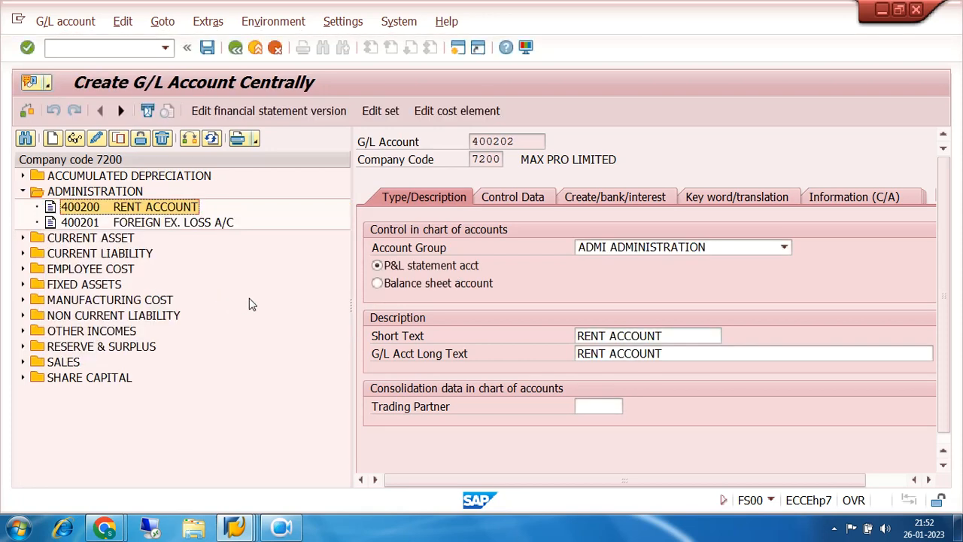
- Change the short text of account 400202 to LOSS ON ASSET SALE
{"action": "left_click", "coordinate": [657, 338]}
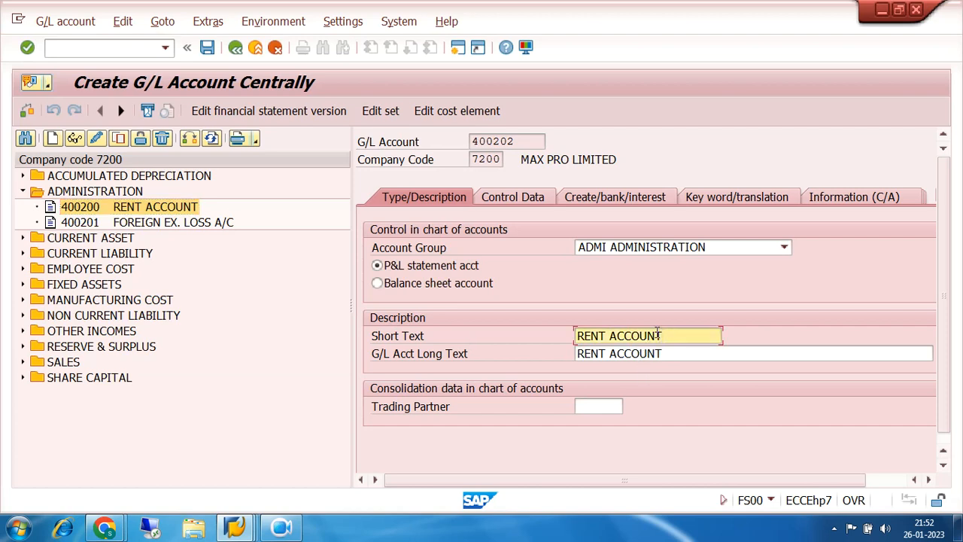
{"action": "key", "text": "BackSpace"}
{"action": "key", "text": "BackSpace"}
{"action": "key", "text": "BackSpace"}
{"action": "key", "text": "BackSpace"}
{"action": "key", "text": "BackSpace"}
{"action": "key", "text": "BackSpace"}
{"action": "key", "text": "BackSpace"}
{"action": "key", "text": "BackSpace"}
{"action": "key", "text": "BackSpace"}
{"action": "key", "text": "BackSpace"}
{"action": "key", "text": "BackSpace"}
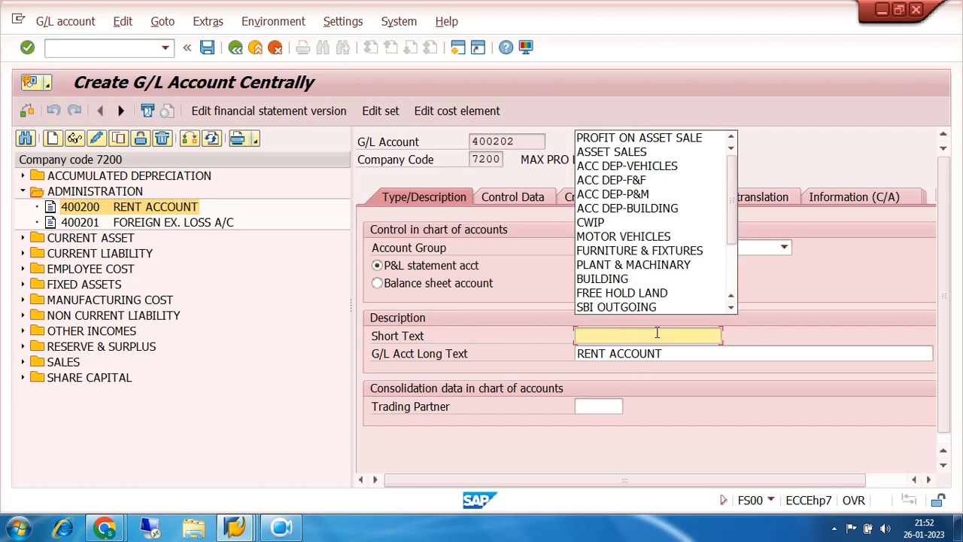
{"action": "type", "text": "LOSS ON ASSET SALE"}
- Set the long text of account 400202 to LOSS ON ASSET SALE and save the account
{"action": "key", "text": "Tab"}
{"action": "type", "text": "LOSS"}
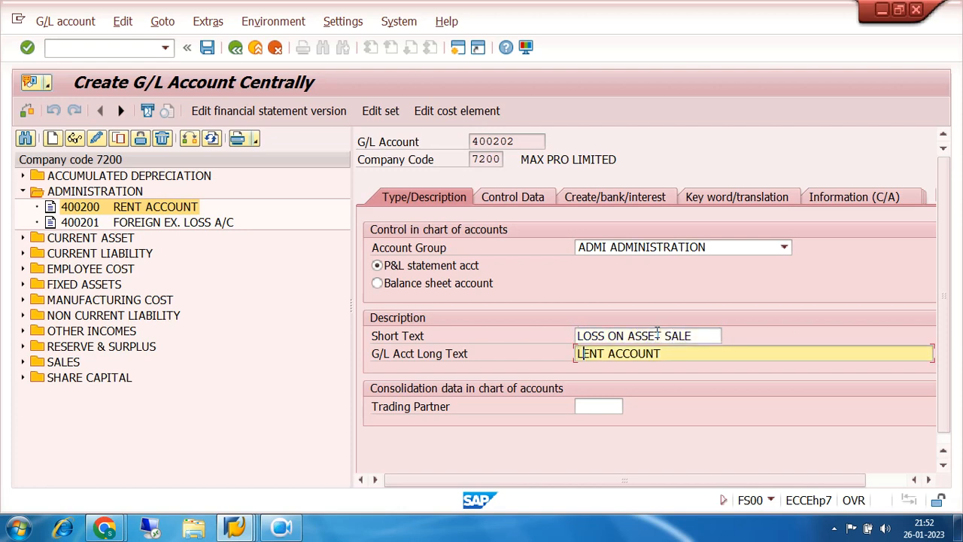
{"action": "type", "text": " ON ASSE"}
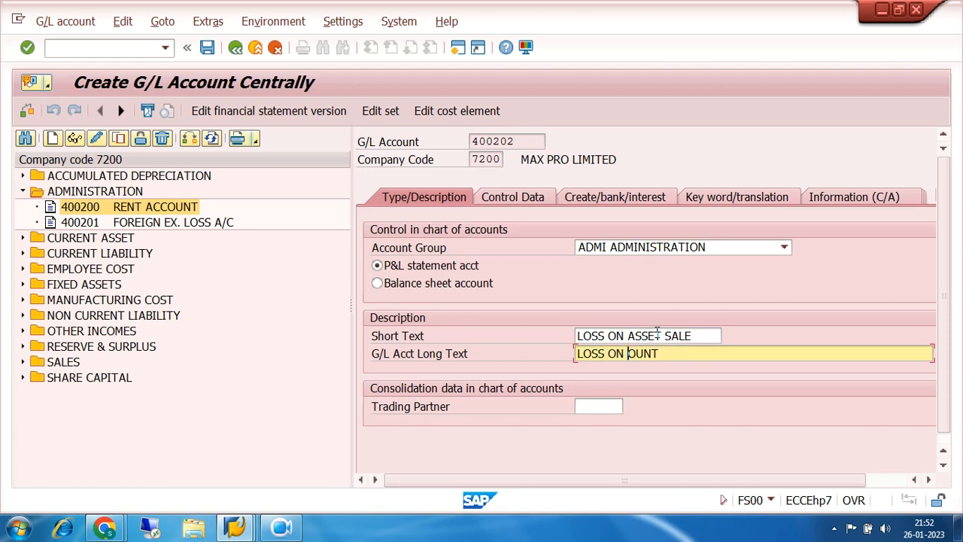
{"action": "type", "text": "T SALE"}
{"action": "left_click", "coordinate": [207, 49]}
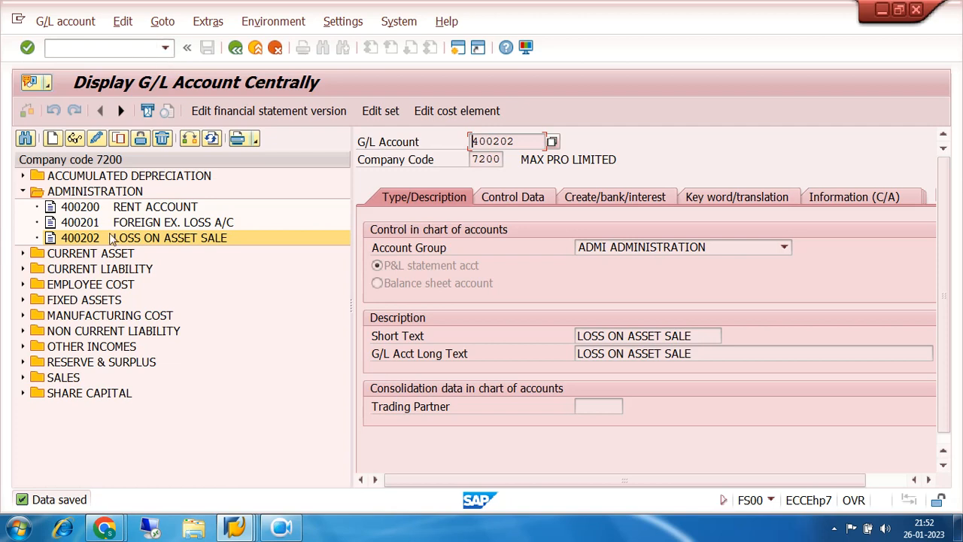
- Copy the LOSS ON ASSET SALE account 400202 as new G/L account 400203 in company code 7200
{"action": "left_click", "coordinate": [119, 138]}
{"action": "left_click", "coordinate": [239, 275]}
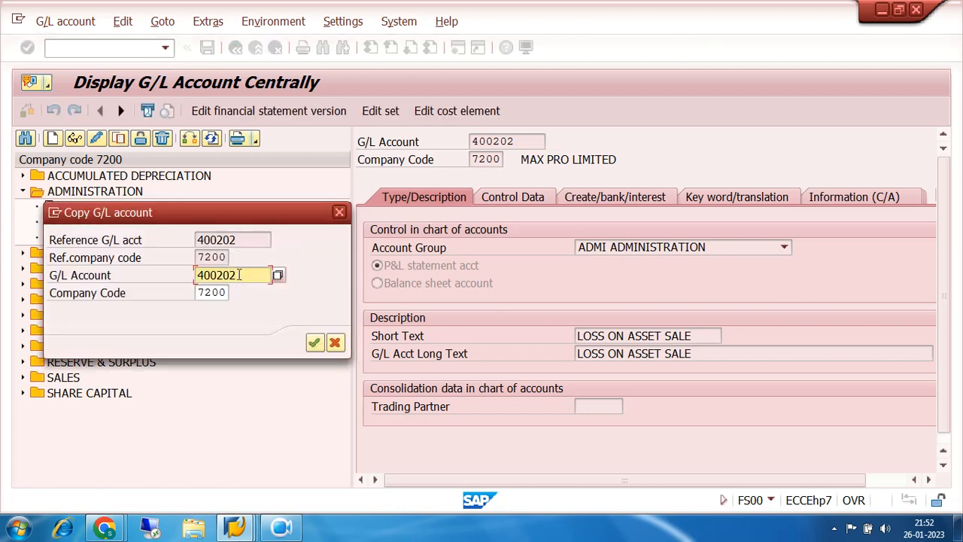
{"action": "key", "text": "BackSpace"}
{"action": "type", "text": "3"}
{"action": "key", "text": "Return"}
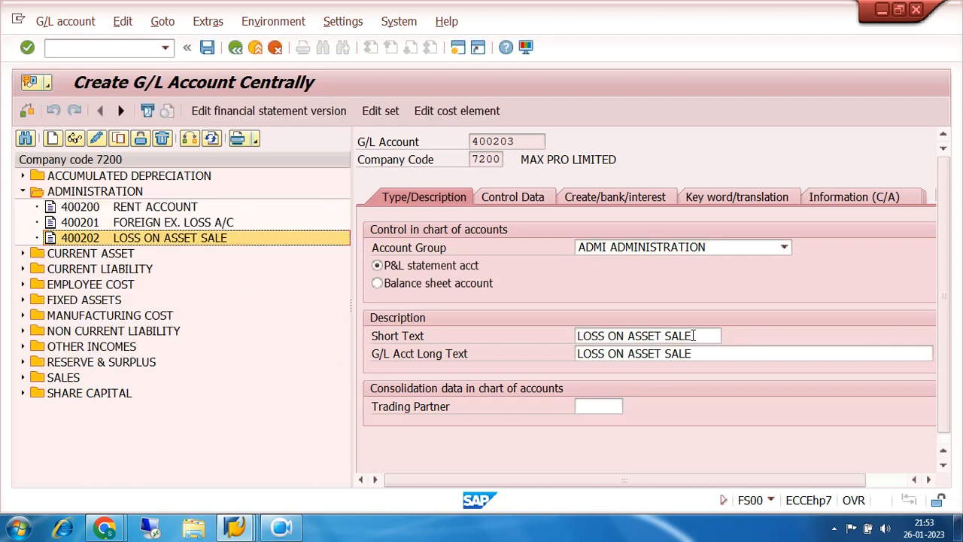
- Change the short text of account 400203 to LOSS DUE TO SCRAP
{"action": "left_click", "coordinate": [693, 336]}
{"action": "key", "text": "BackSpace"}
{"action": "key", "text": "BackSpace"}
{"action": "key", "text": "BackSpace"}
{"action": "key", "text": "BackSpace"}
{"action": "key", "text": "BackSpace"}
{"action": "key", "text": "BackSpace"}
{"action": "key", "text": "BackSpace"}
{"action": "key", "text": "BackSpace"}
{"action": "key", "text": "BackSpace"}
{"action": "key", "text": "BackSpace"}
{"action": "key", "text": "BackSpace"}
{"action": "key", "text": "BackSpace"}
{"action": "key", "text": "BackSpace"}
{"action": "type", "text": "DUE TO SCRAPPIN"}
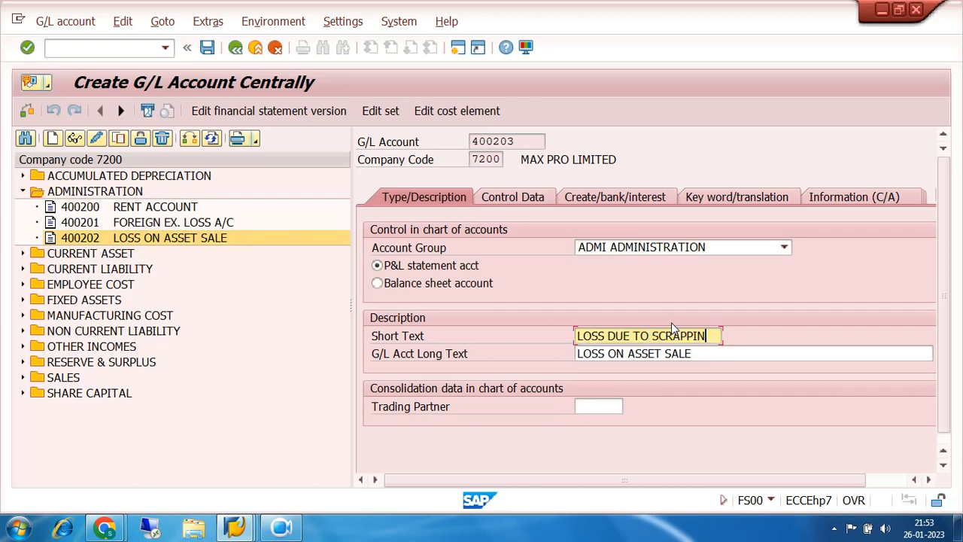
{"action": "key", "text": "BackSpace"}
{"action": "key", "text": "BackSpace"}
{"action": "key", "text": "BackSpace"}
{"action": "key", "text": "BackSpace"}
{"action": "type", "text": "P"}
- Set the long text of account 400203 to LOSS DUE TO SCRAPPING and save the account
{"action": "key", "text": "Tab"}
{"action": "key", "text": "Right"}
{"action": "key", "text": "Right"}
{"action": "key", "text": "Right"}
{"action": "key", "text": "Right"}
{"action": "type", "text": "DUE TO SCRAPPING"}
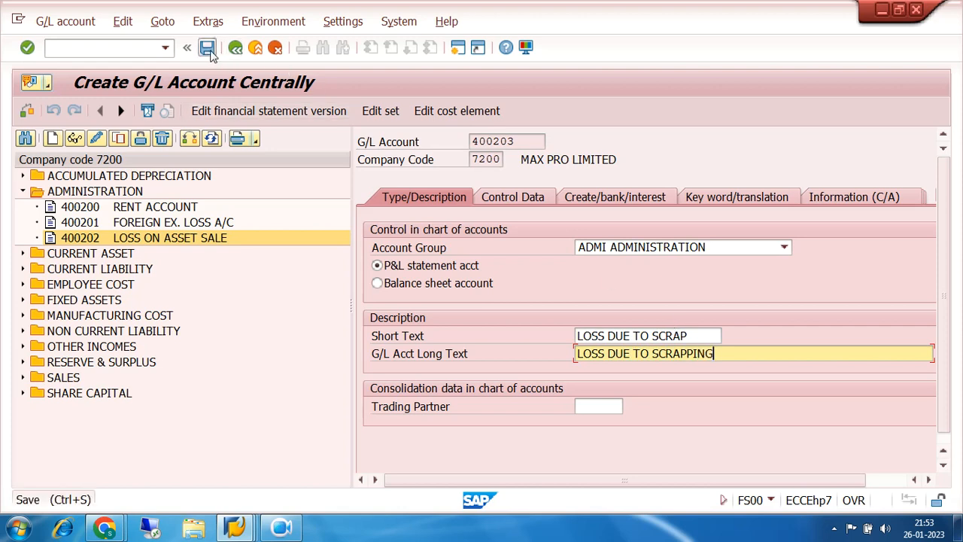
{"action": "left_click", "coordinate": [208, 48]}
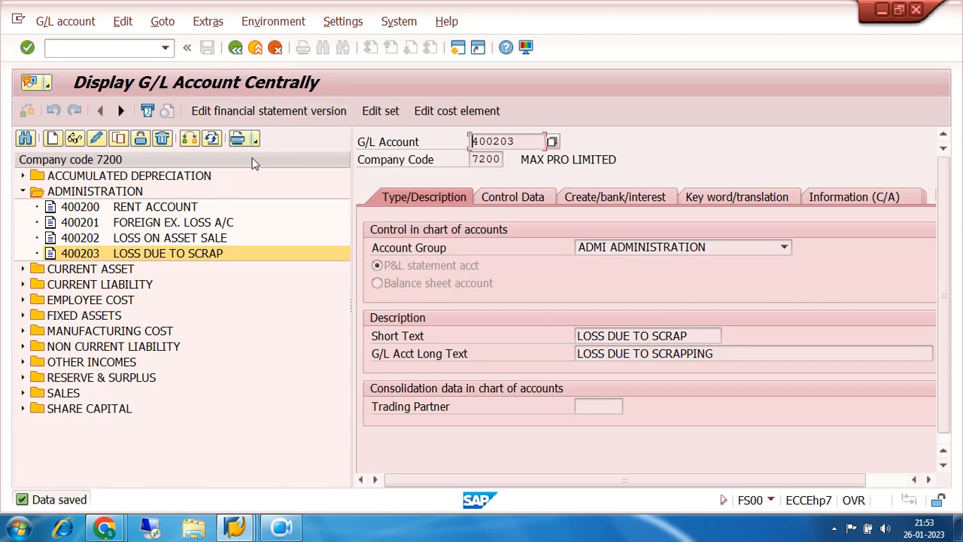
- Switch to the G/L Account Groups session and copy the ADMI group of chart of accounts 7200 as group DEPR
{"action": "mouse_move", "coordinate": [243, 530]}
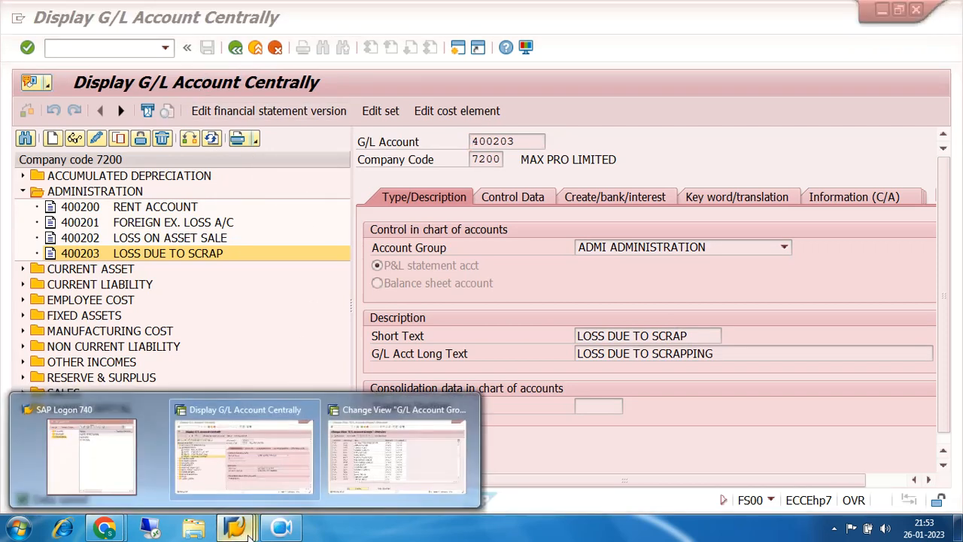
{"action": "left_click", "coordinate": [438, 460]}
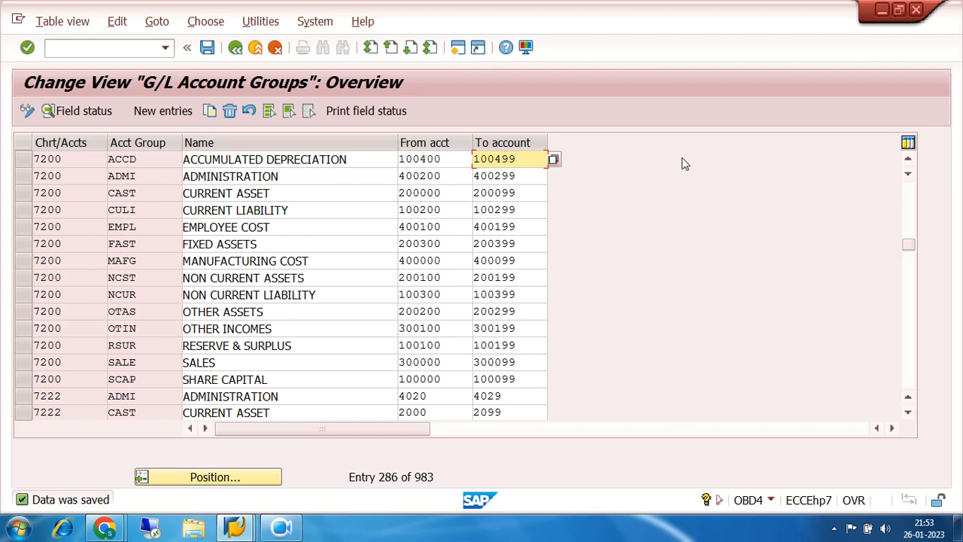
{"action": "left_click", "coordinate": [909, 161]}
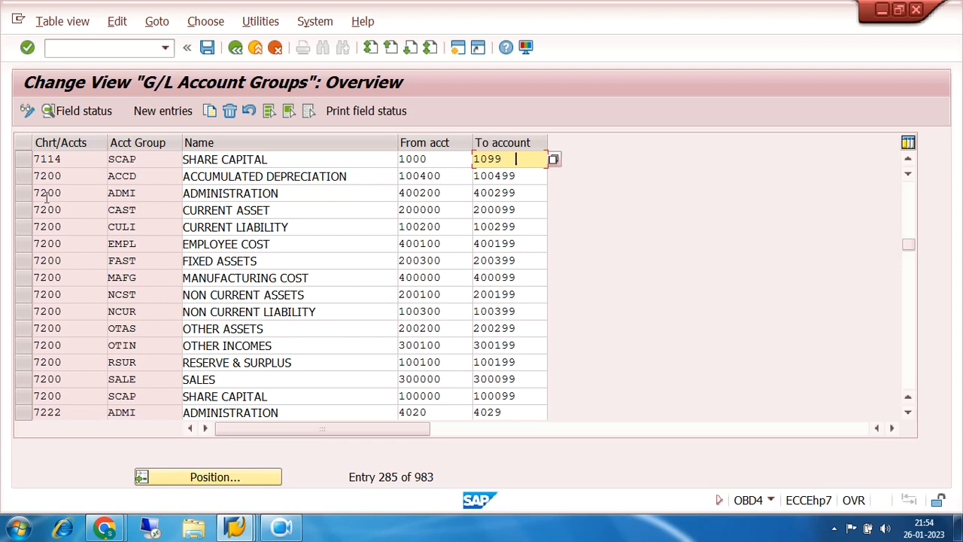
{"action": "left_click", "coordinate": [22, 195]}
{"action": "left_click", "coordinate": [210, 111]}
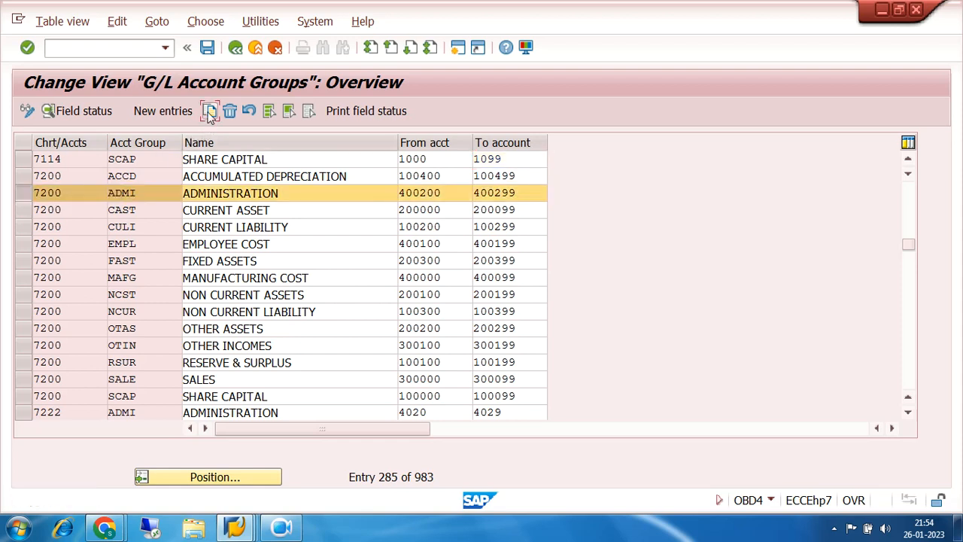
{"action": "left_click", "coordinate": [156, 155]}
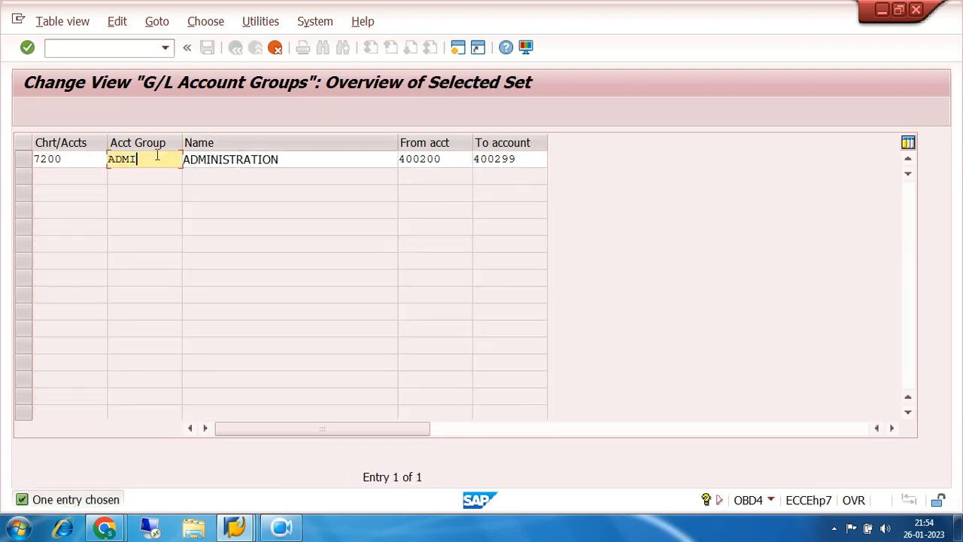
{"action": "key", "text": "BackSpace"}
{"action": "key", "text": "BackSpace"}
{"action": "key", "text": "BackSpace"}
{"action": "key", "text": "BackSpace"}
{"action": "type", "text": "DEPR"}
- Change the name of the copied account group DEPR to DEPRECIATION
{"action": "left_click", "coordinate": [298, 154]}
{"action": "key", "text": "BackSpace"}
{"action": "key", "text": "BackSpace"}
{"action": "key", "text": "BackSpace"}
{"action": "key", "text": "BackSpace"}
{"action": "key", "text": "BackSpace"}
{"action": "key", "text": "BackSpace"}
{"action": "key", "text": "BackSpace"}
{"action": "key", "text": "BackSpace"}
{"action": "key", "text": "BackSpace"}
{"action": "key", "text": "BackSpace"}
{"action": "key", "text": "BackSpace"}
{"action": "key", "text": "BackSpace"}
{"action": "key", "text": "BackSpace"}
{"action": "key", "text": "BackSpace"}
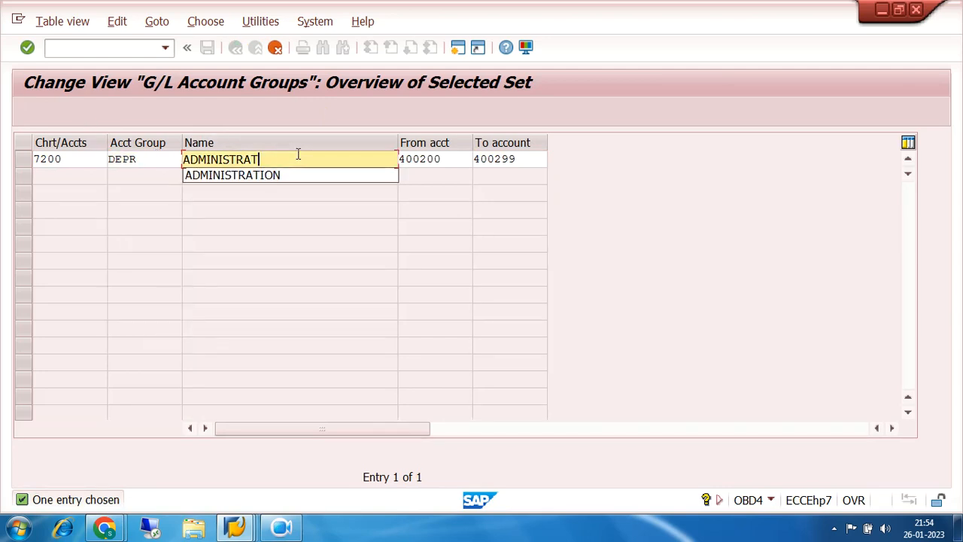
{"action": "type", "text": "DEP"}
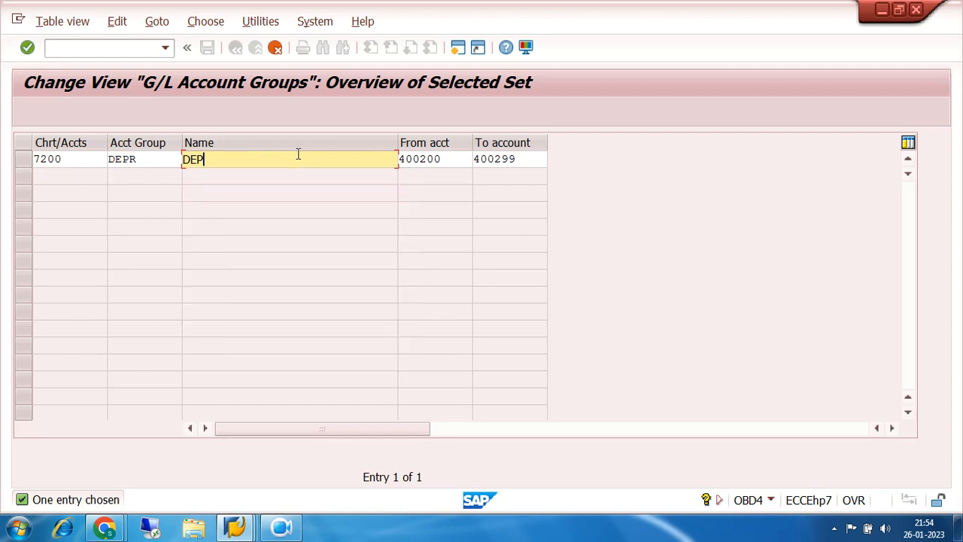
{"action": "type", "text": "RICIATION"}
{"action": "key", "text": "BackSpace"}
{"action": "key", "text": "BackSpace"}
{"action": "key", "text": "BackSpace"}
{"action": "key", "text": "BackSpace"}
{"action": "key", "text": "BackSpace"}
{"action": "type", "text": "ECIATION"}
- Set the DEPR group's account range from 400300 to 400399, confirm the copied entry and save the account groups
{"action": "left_click", "coordinate": [443, 159]}
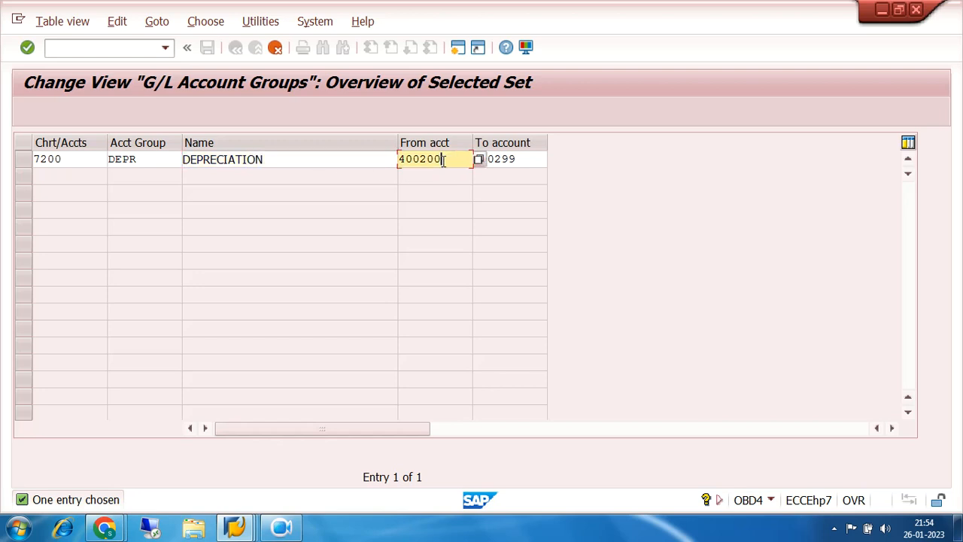
{"action": "key", "text": "BackSpace"}
{"action": "key", "text": "BackSpace"}
{"action": "key", "text": "BackSpace"}
{"action": "type", "text": "300"}
{"action": "left_click", "coordinate": [522, 155]}
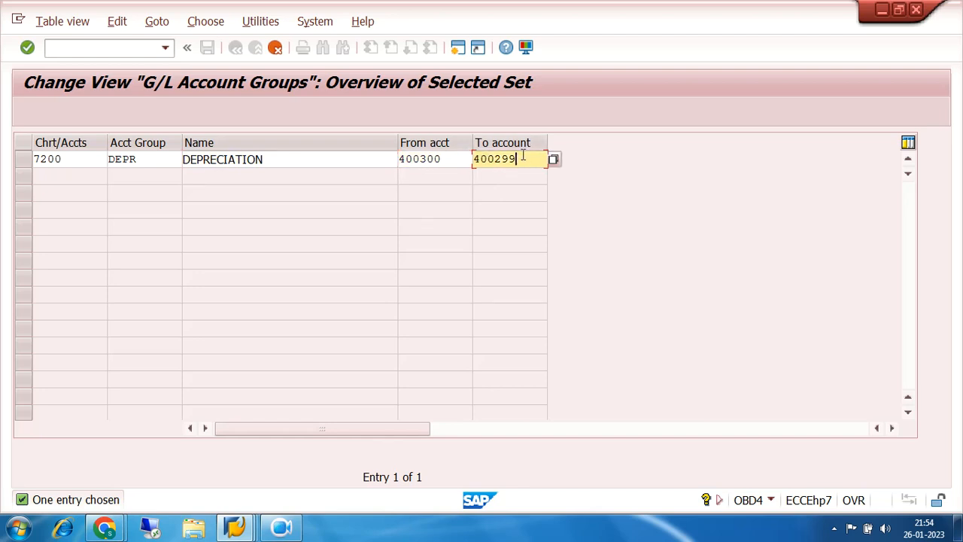
{"action": "key", "text": "BackSpace"}
{"action": "key", "text": "BackSpace"}
{"action": "key", "text": "BackSpace"}
{"action": "type", "text": "399"}
{"action": "key", "text": "Return"}
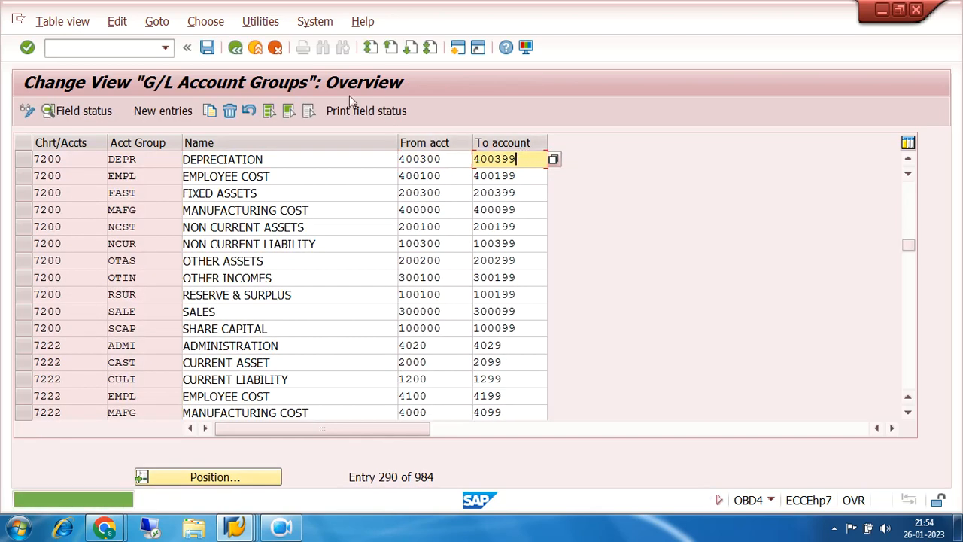
{"action": "left_click", "coordinate": [208, 48]}
- Return to the G/L account session and restart transaction FS00 for company code 7200
{"action": "mouse_move", "coordinate": [235, 526]}
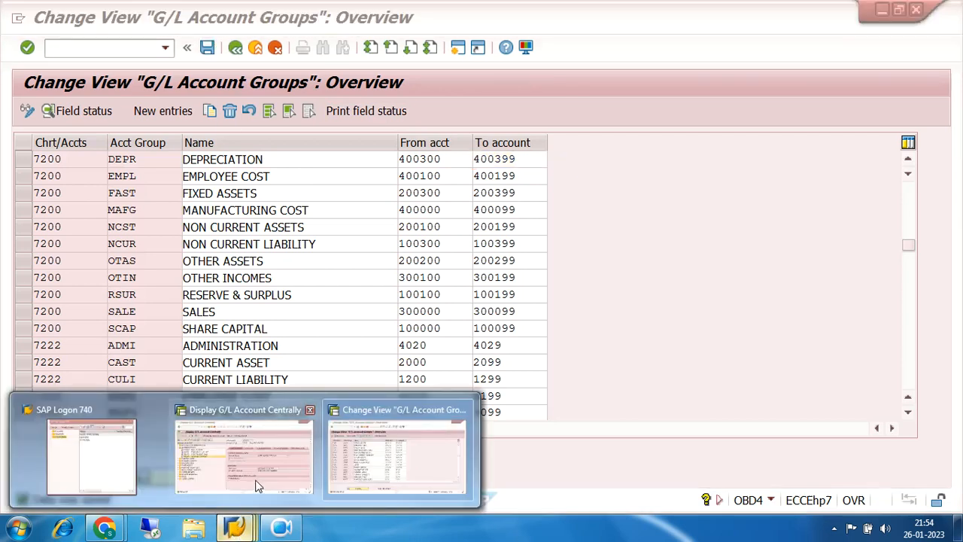
{"action": "left_click", "coordinate": [256, 474]}
{"action": "left_click", "coordinate": [236, 47]}
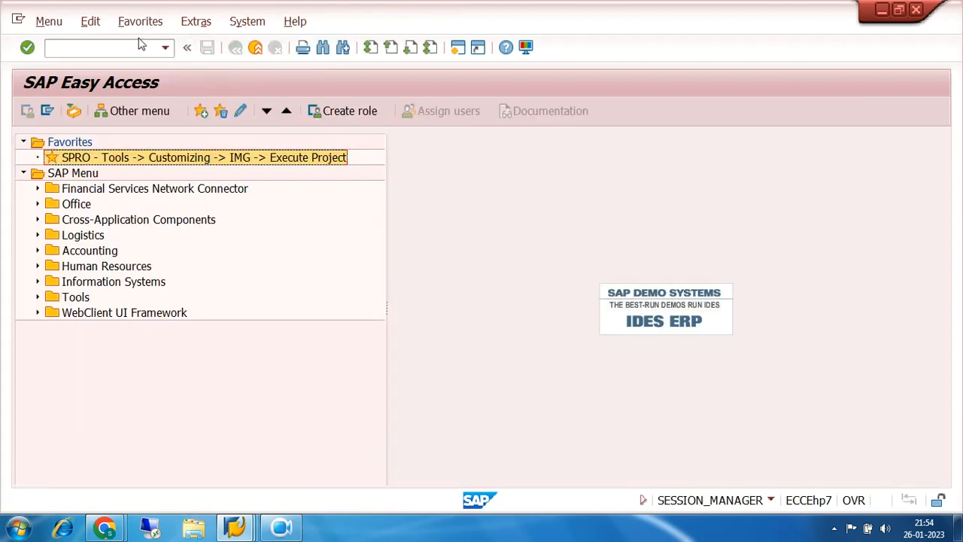
{"action": "left_click", "coordinate": [165, 48]}
{"action": "left_click", "coordinate": [143, 66]}
{"action": "left_click", "coordinate": [28, 47]}
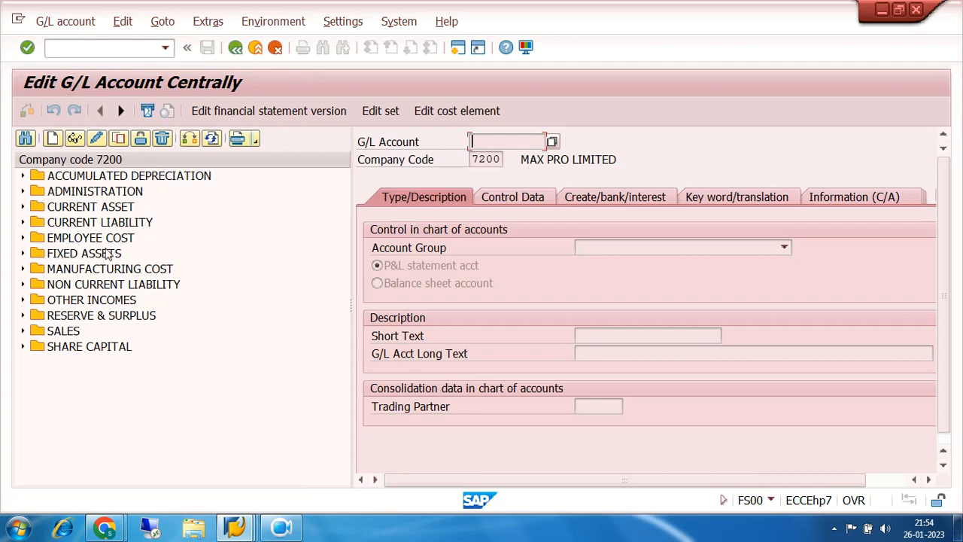
- Copy the RENT ACCOUNT 400200 from the ADMINISTRATION group as new G/L account 400300 in company code 7200
{"action": "double_click", "coordinate": [37, 192]}
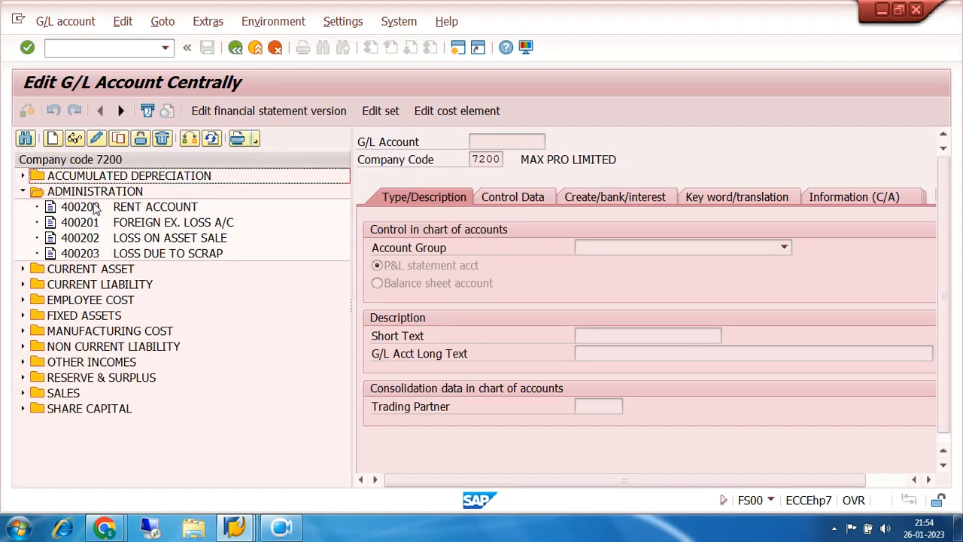
{"action": "left_click", "coordinate": [90, 206]}
{"action": "left_click", "coordinate": [118, 139]}
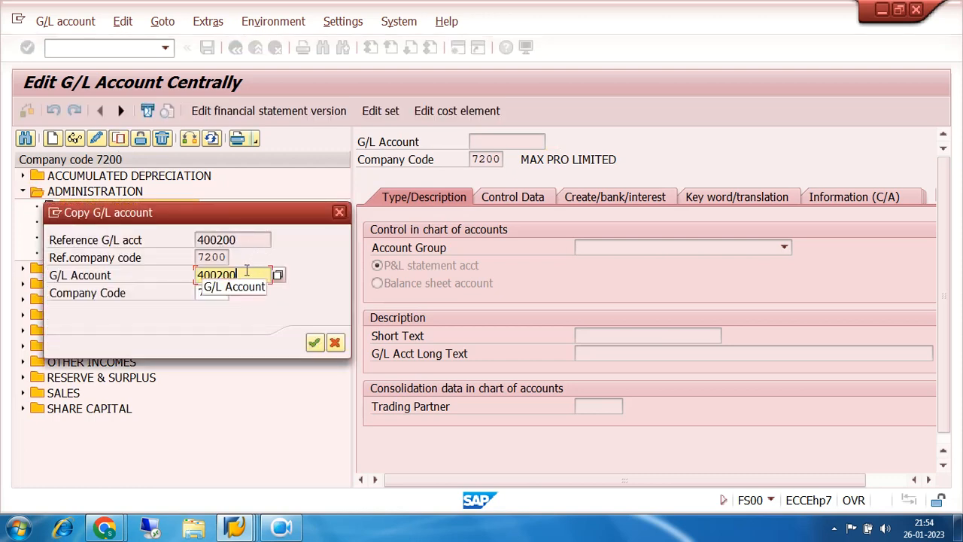
{"action": "key", "text": "BackSpace"}
{"action": "key", "text": "BackSpace"}
{"action": "key", "text": "BackSpace"}
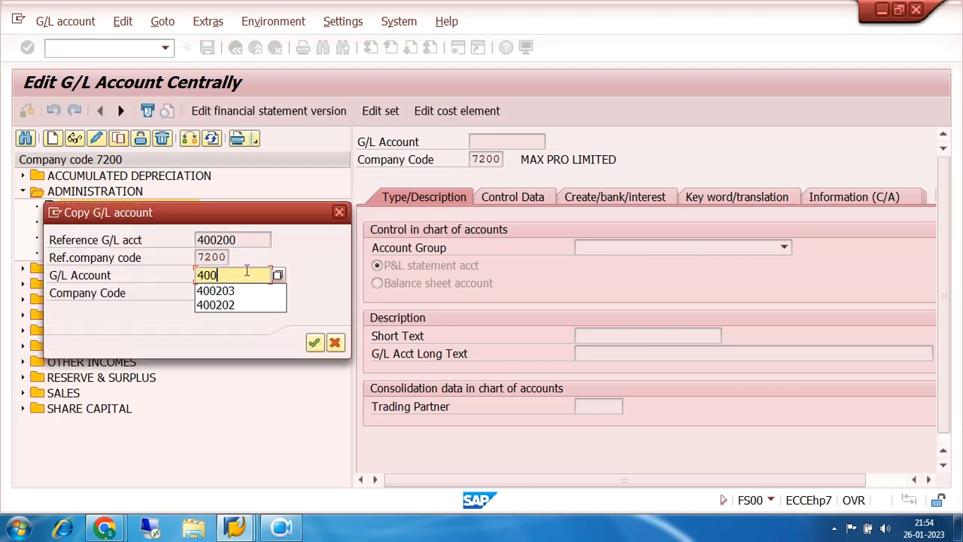
{"action": "type", "text": "300"}
{"action": "key", "text": "Return"}
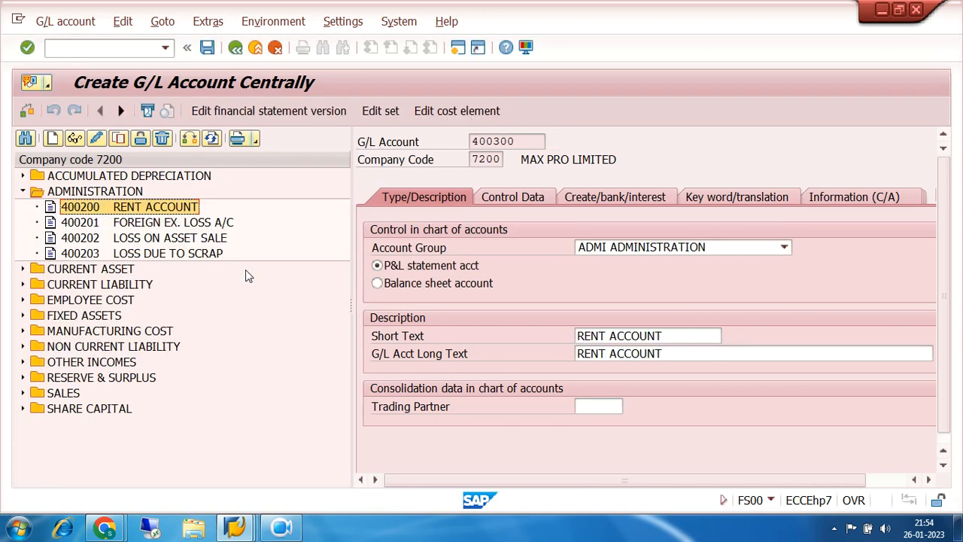
- Assign account 400300 to the account group DEPR DEPRECIATION
{"action": "left_click", "coordinate": [784, 248]}
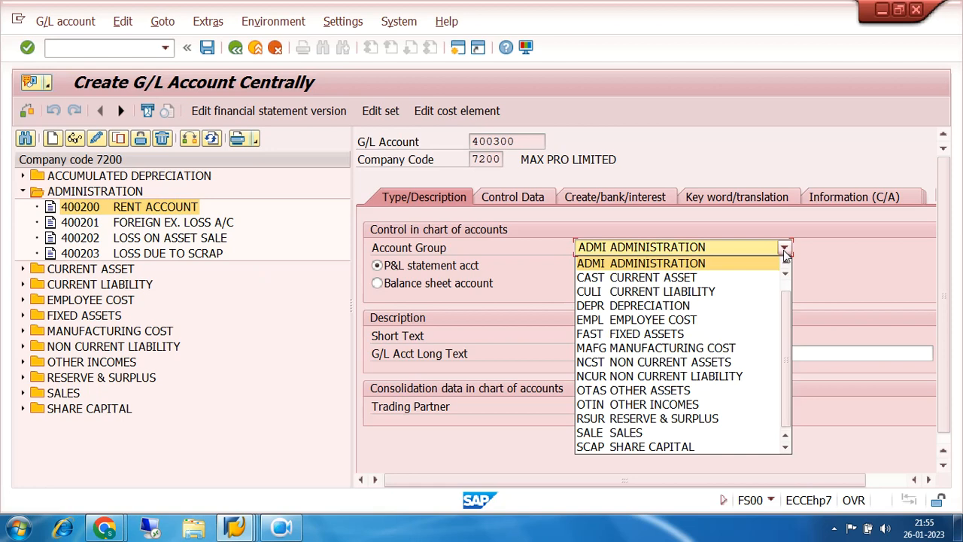
{"action": "scroll", "coordinate": [784, 250], "scroll_direction": "up", "scroll_amount": 1}
{"action": "left_click", "coordinate": [643, 319]}
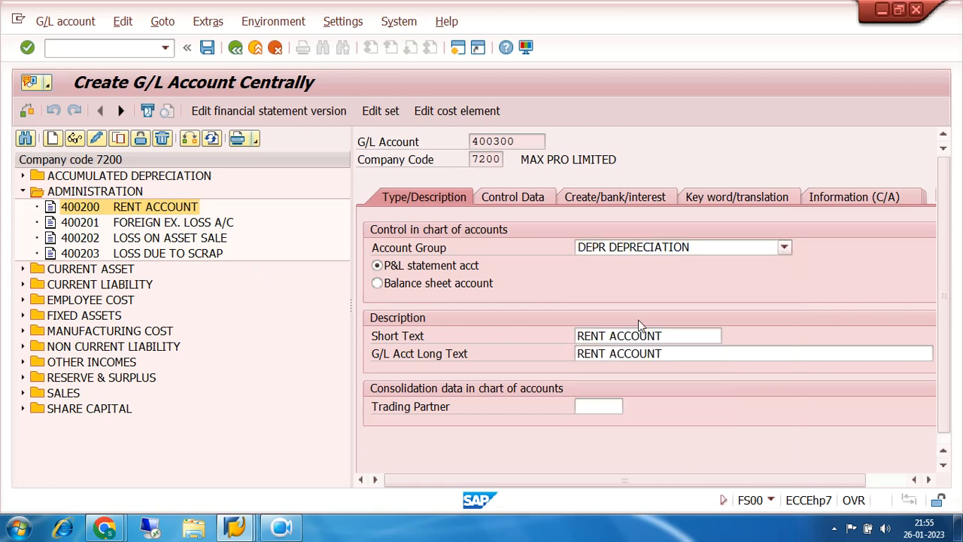
- Change both the short text and the long text of account 400300 to DEPRECIATION
{"action": "left_click", "coordinate": [678, 336]}
{"action": "key", "text": "BackSpace"}
{"action": "key", "text": "BackSpace"}
{"action": "key", "text": "BackSpace"}
{"action": "key", "text": "BackSpace"}
{"action": "key", "text": "BackSpace"}
{"action": "key", "text": "BackSpace"}
{"action": "key", "text": "BackSpace"}
{"action": "key", "text": "BackSpace"}
{"action": "key", "text": "BackSpace"}
{"action": "key", "text": "BackSpace"}
{"action": "key", "text": "BackSpace"}
{"action": "key", "text": "BackSpace"}
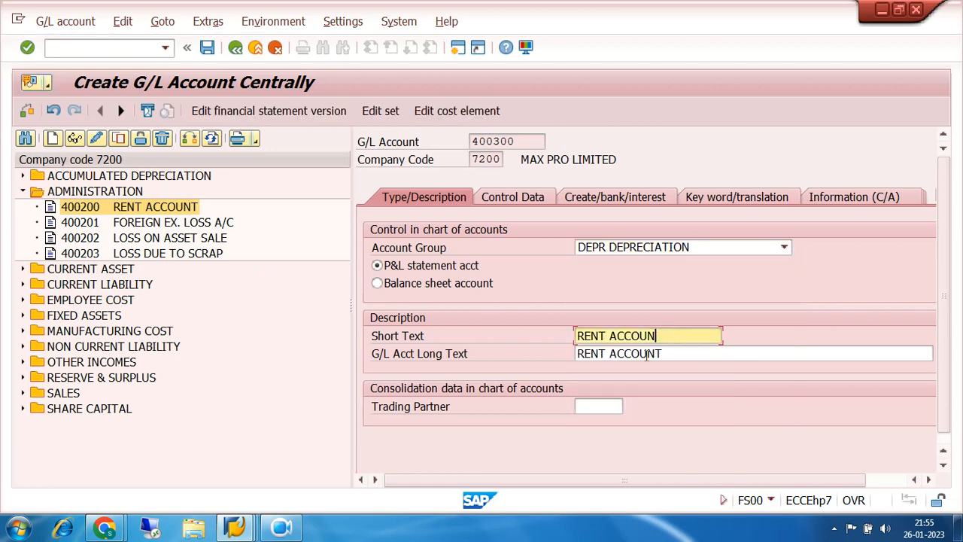
{"action": "type", "text": "DEP"}
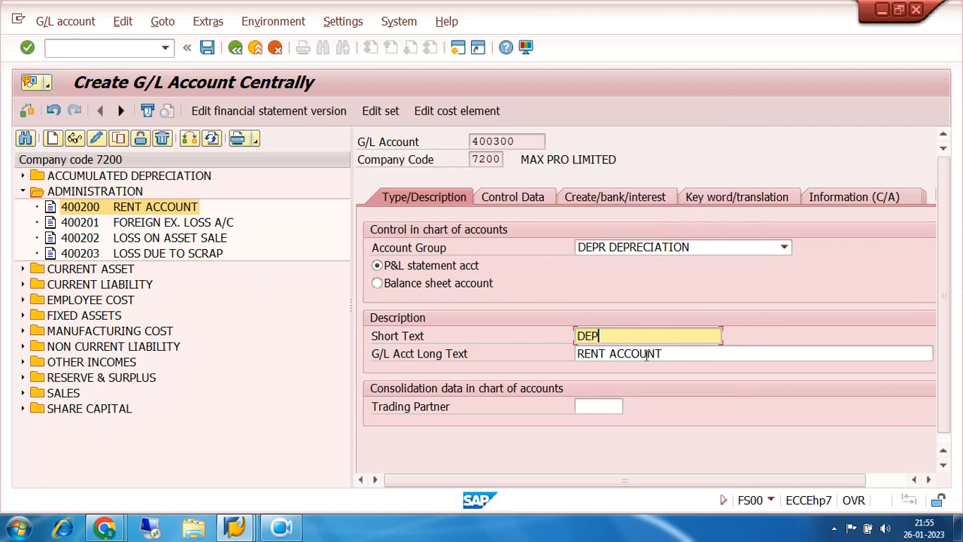
{"action": "type", "text": "RECIATION"}
{"action": "key", "text": "Tab"}
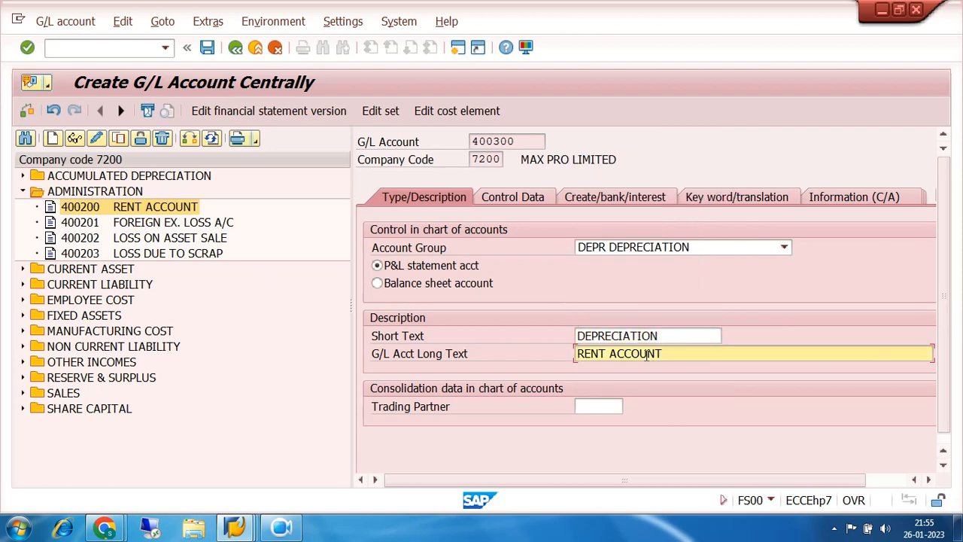
{"action": "type", "text": "DEPREC"}
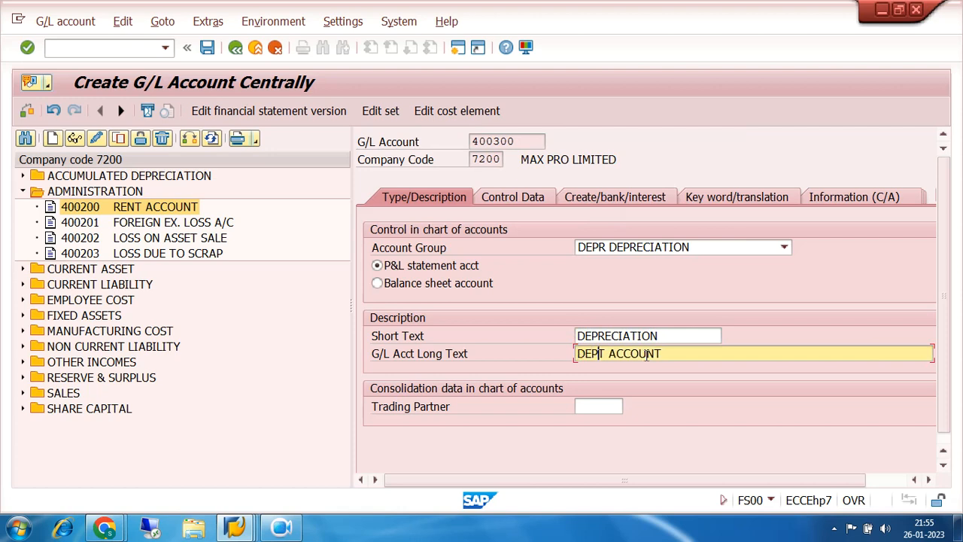
{"action": "type", "text": "IATION"}
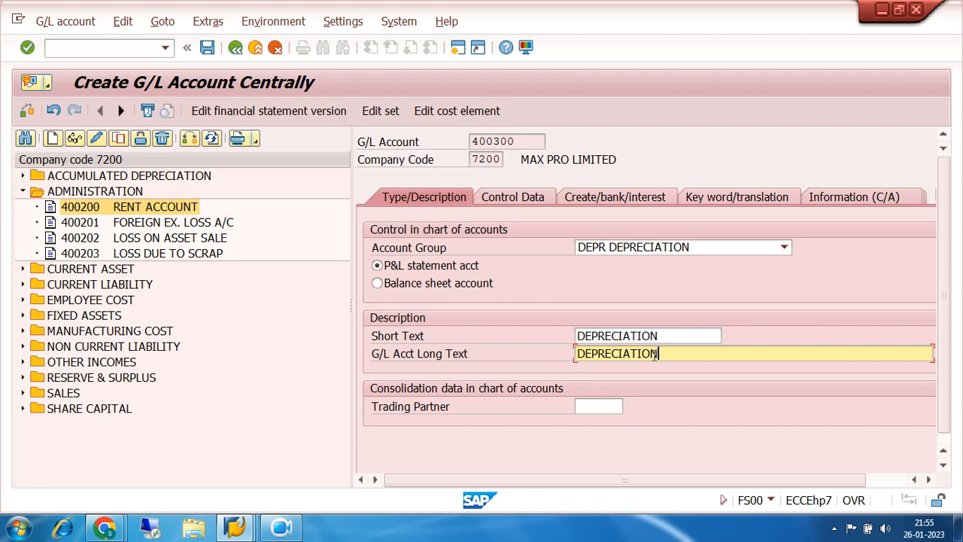
- Check the control data and document creation settings of G/L account 400300, and save the account
{"action": "left_click", "coordinate": [514, 198]}
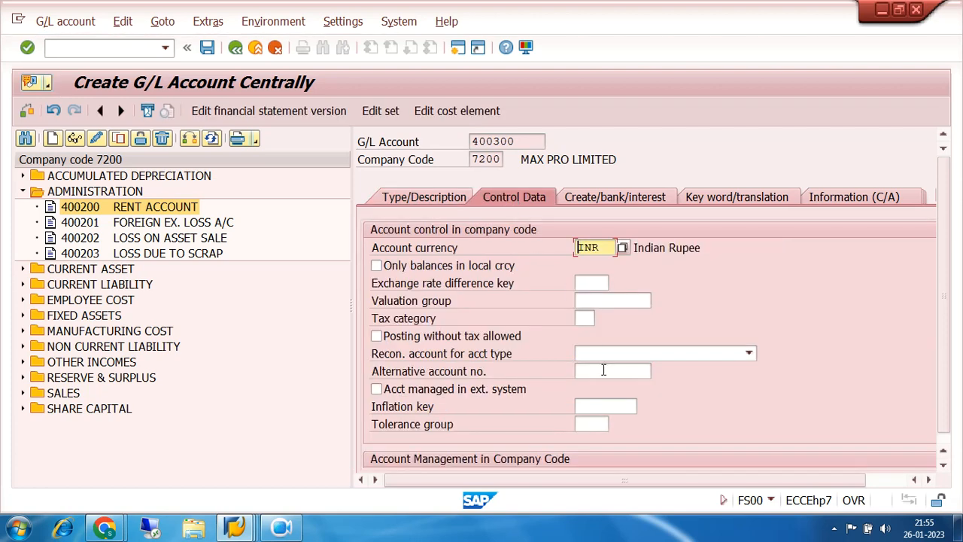
{"action": "left_click", "coordinate": [615, 197]}
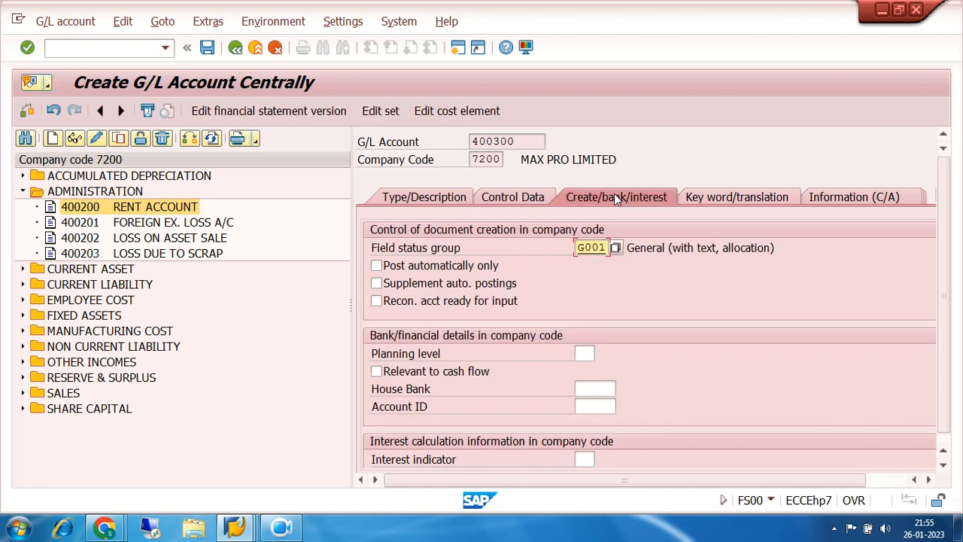
{"action": "left_click", "coordinate": [443, 197]}
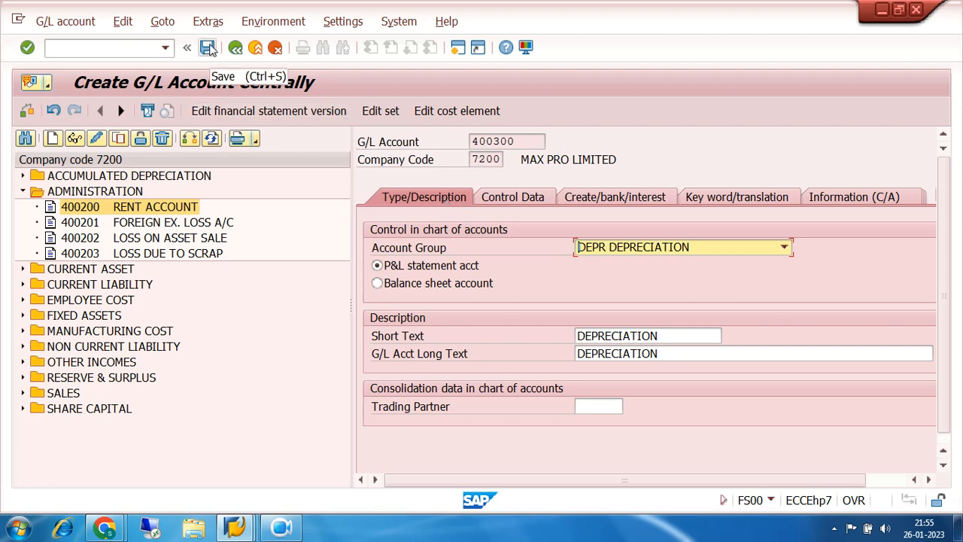
{"action": "left_click", "coordinate": [207, 48]}
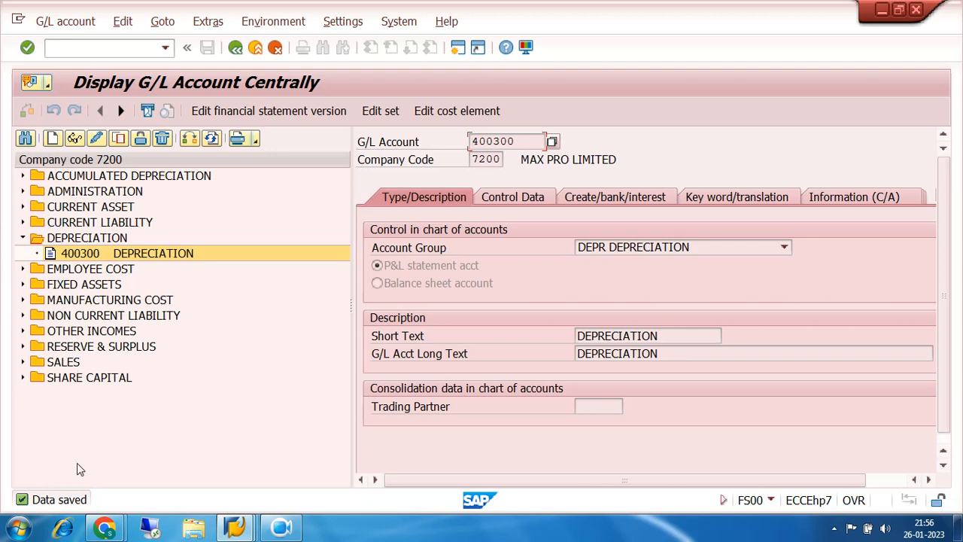
- Switch to the Google Meet window in Chrome and leave the meeting
{"action": "left_click", "coordinate": [105, 528]}
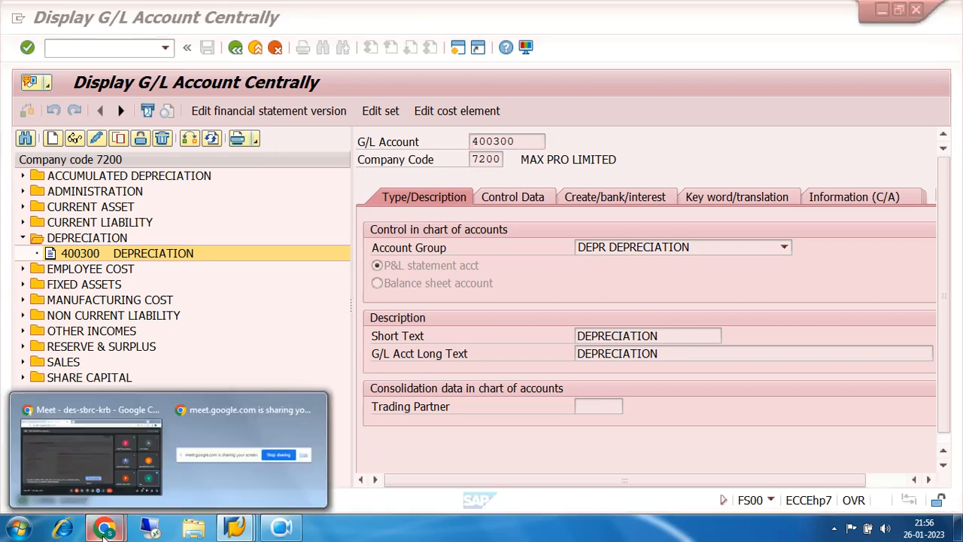
{"action": "left_click", "coordinate": [92, 479]}
{"action": "left_click", "coordinate": [594, 486]}
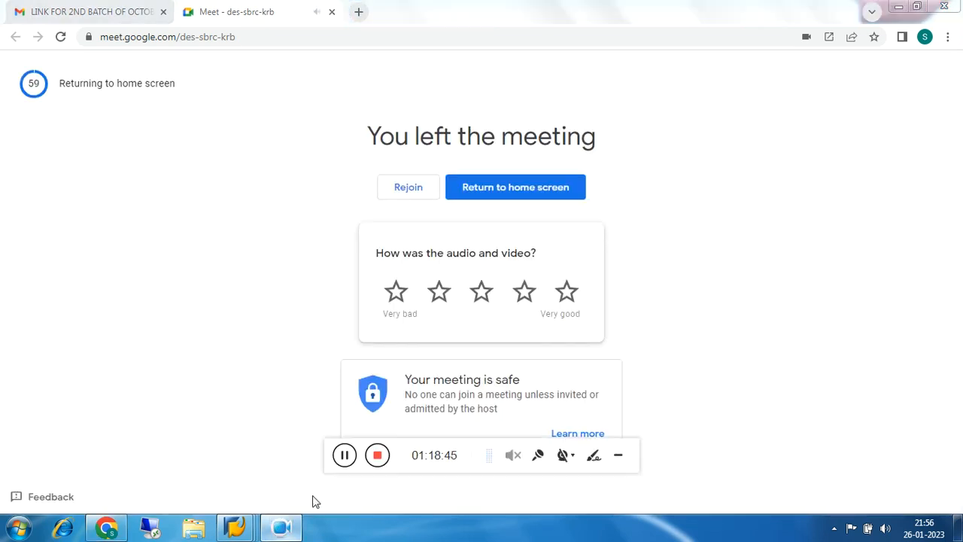